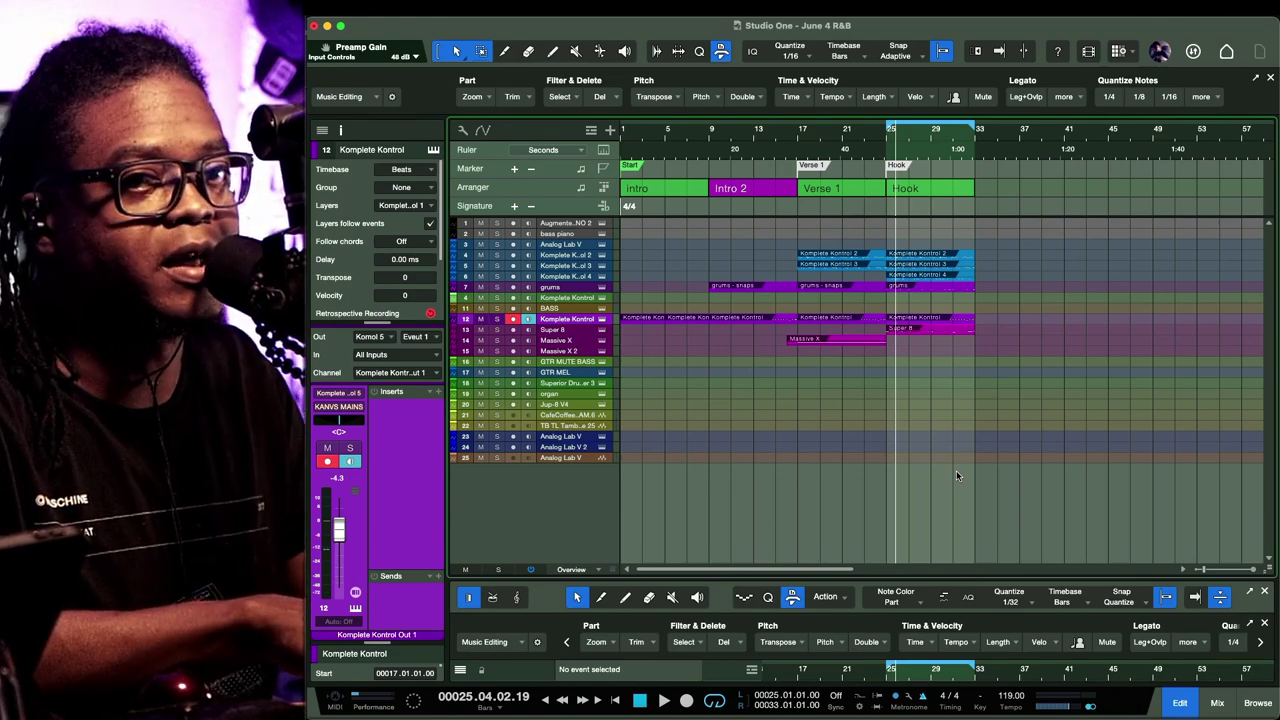
While the hook plays, switch to the sample library and place AHA_DO_120_vocal_stack_loop_final_curtain_Bm on a new audio track at bar 25
key(space)
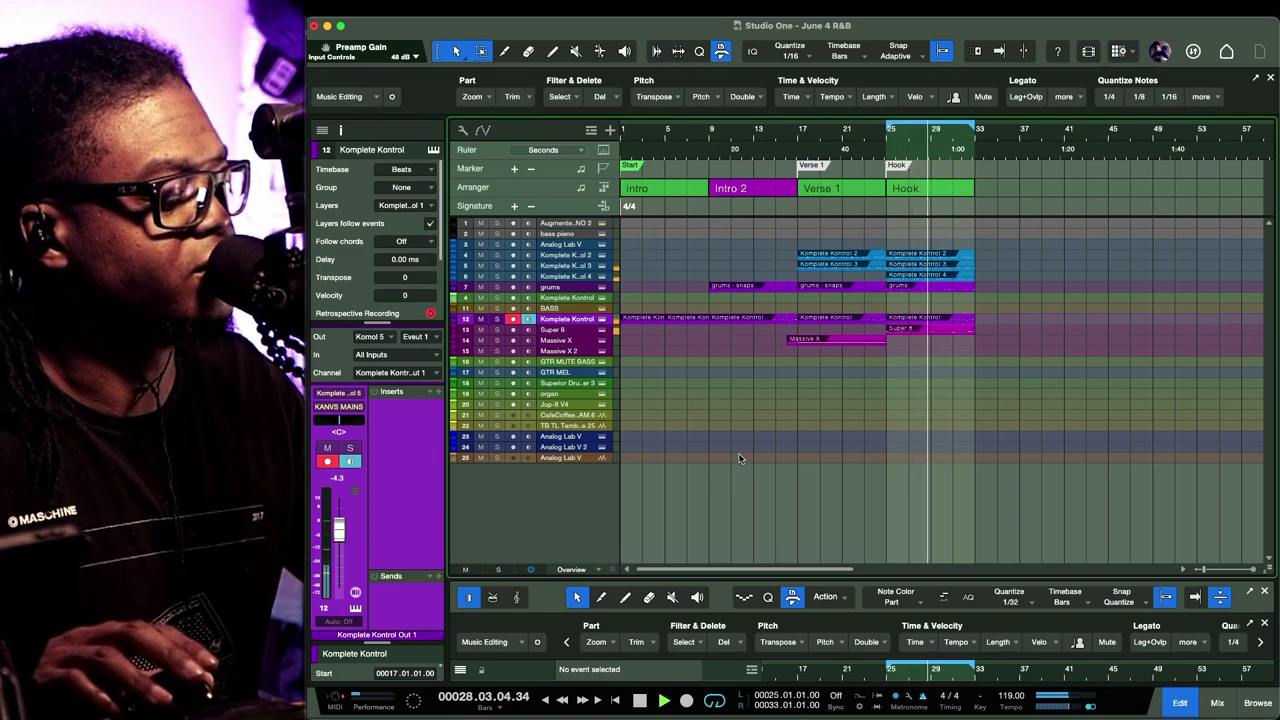
key(super+Tab)
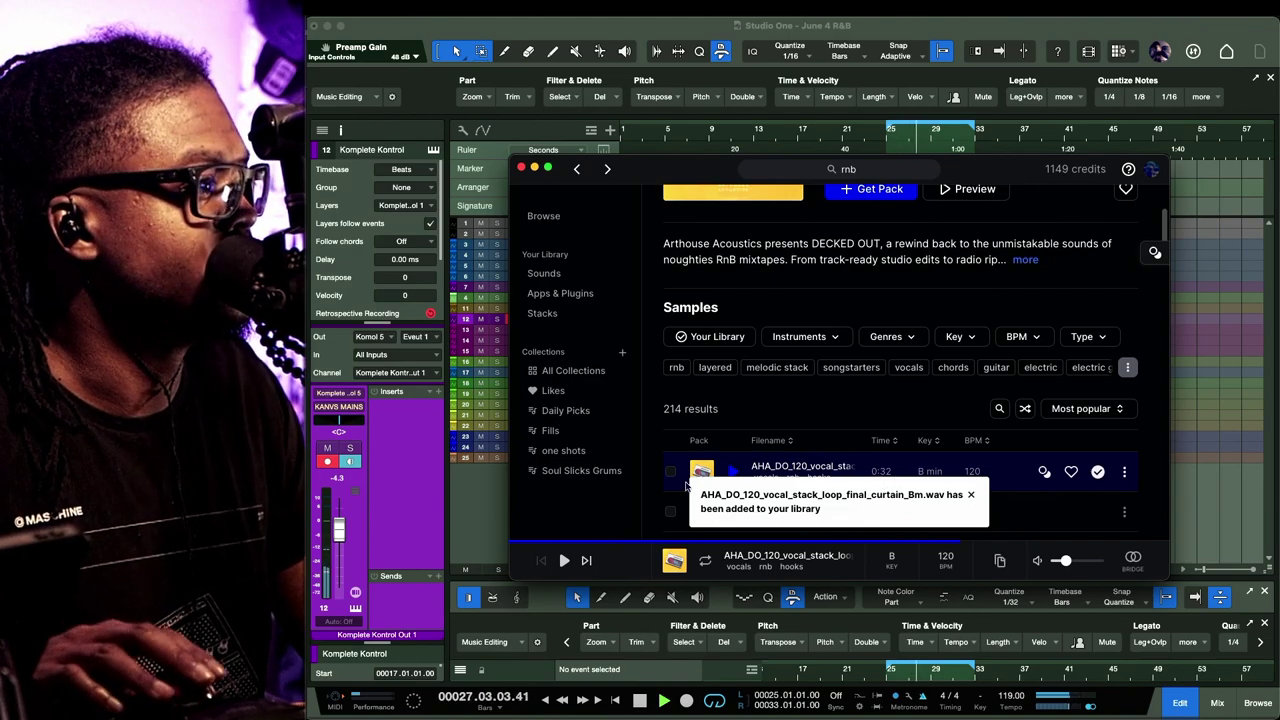
drag(682, 175, 634, 280)
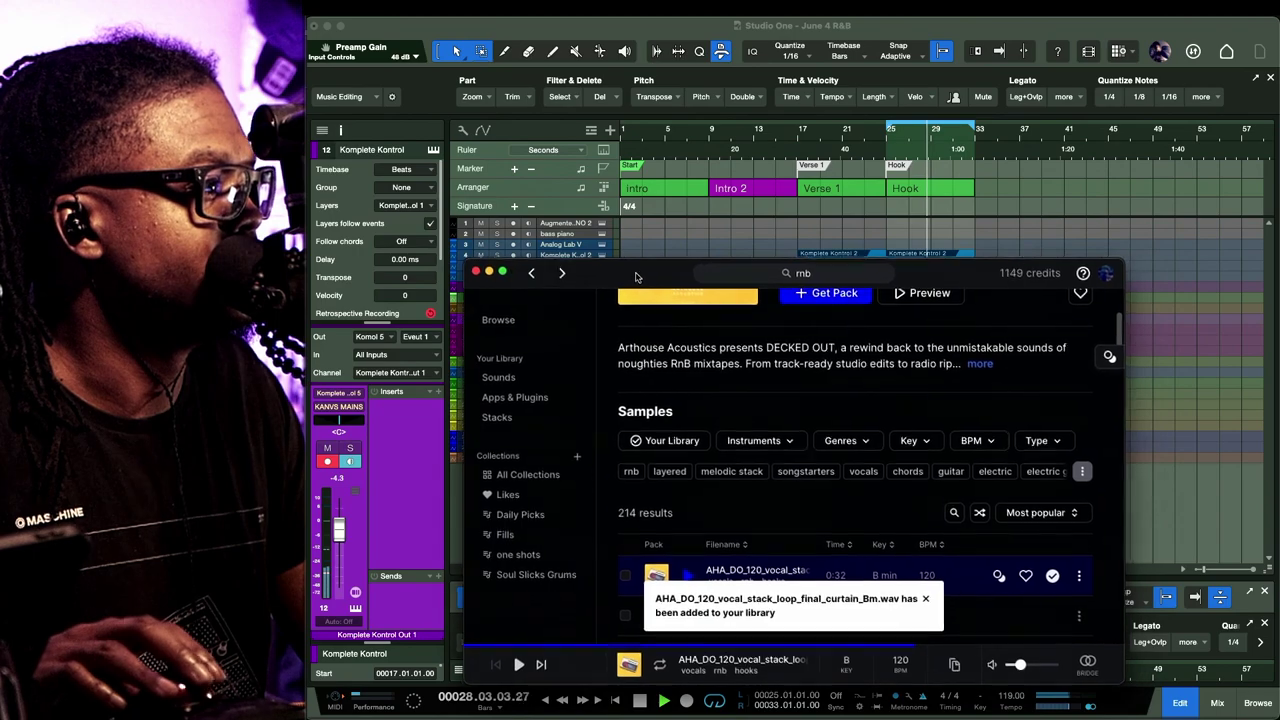
drag(653, 578, 910, 502)
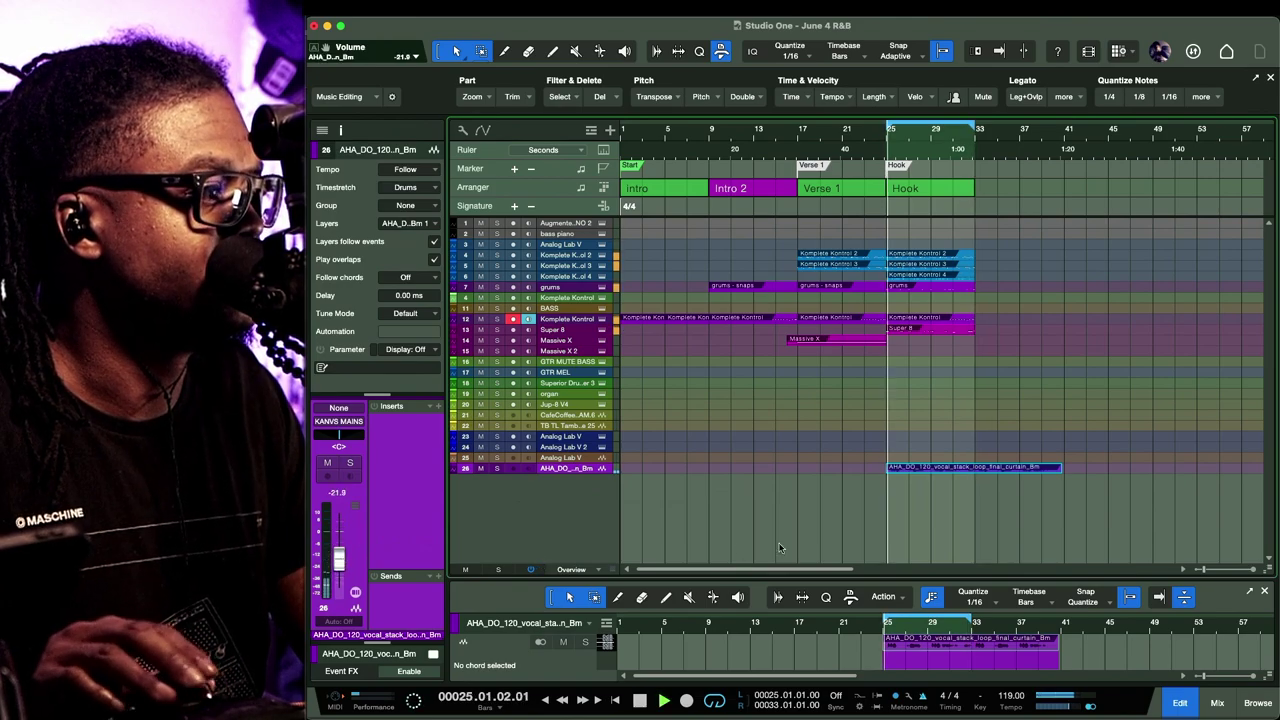
Extend the end of the vocal stack loop event to bar 41
drag(644, 490, 646, 497)
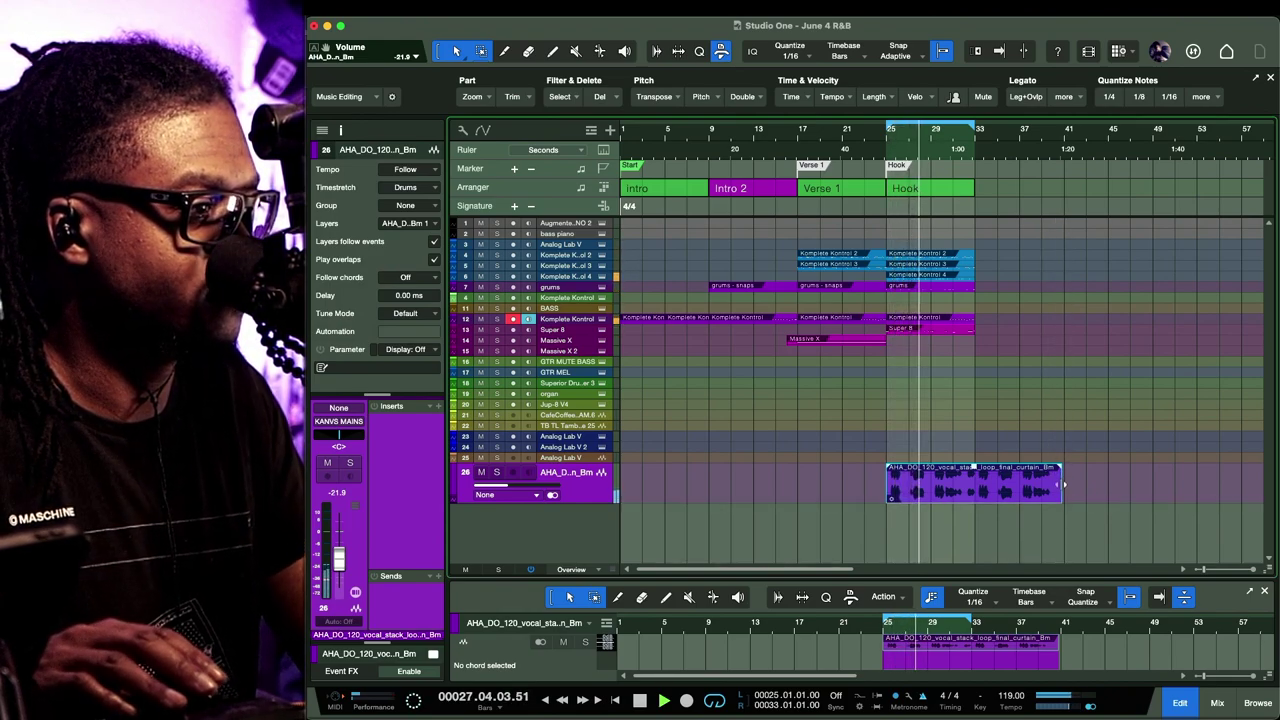
key(shift+e)
key(shift+e)
key(shift+e)
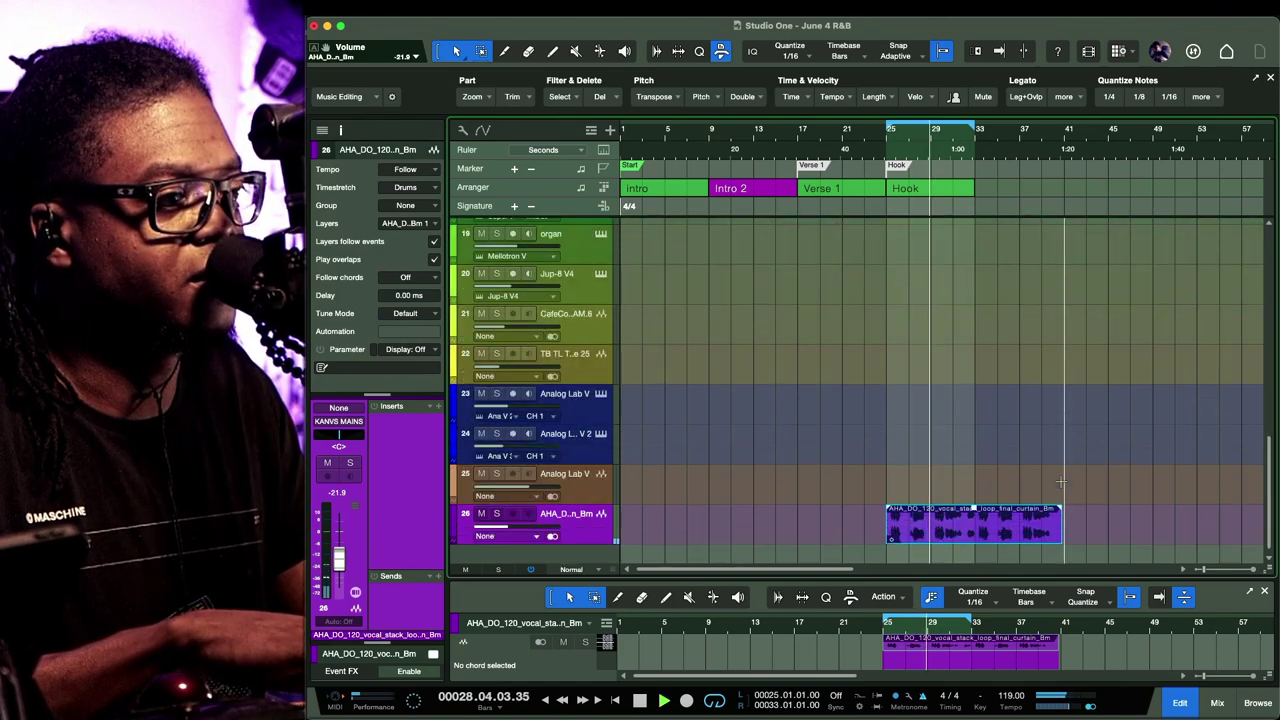
key(e)
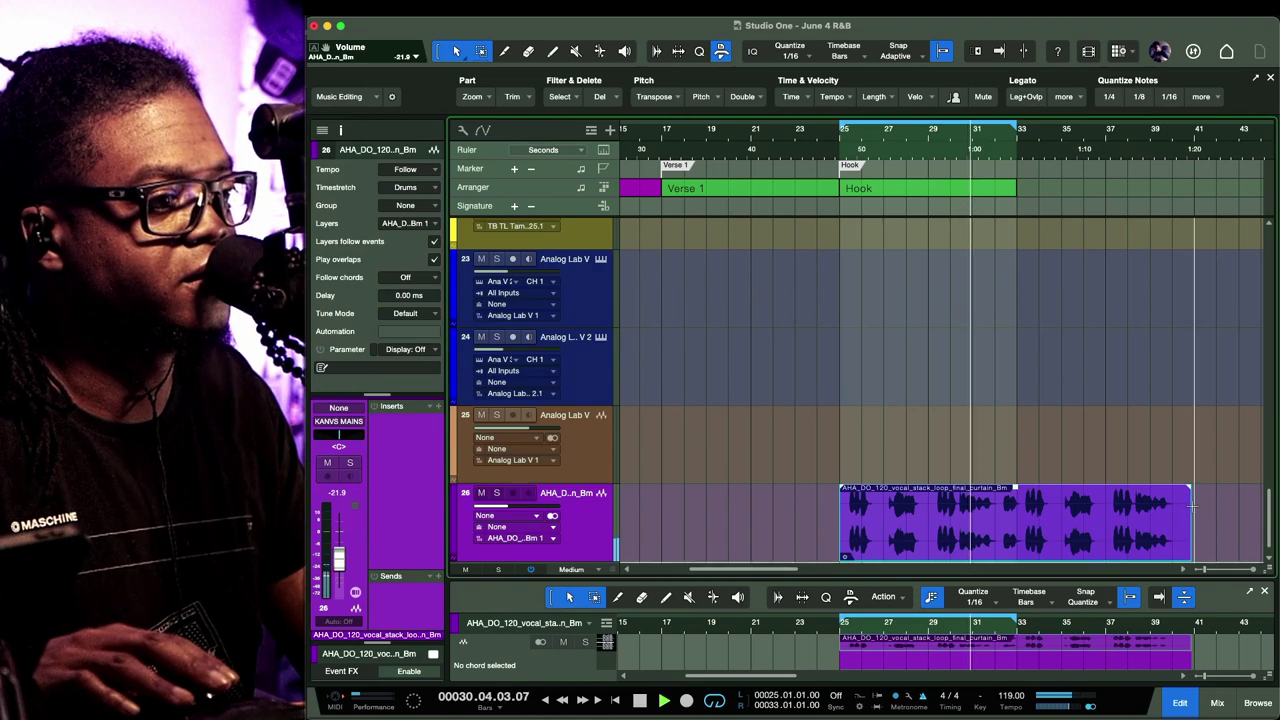
drag(1193, 508, 1192, 507)
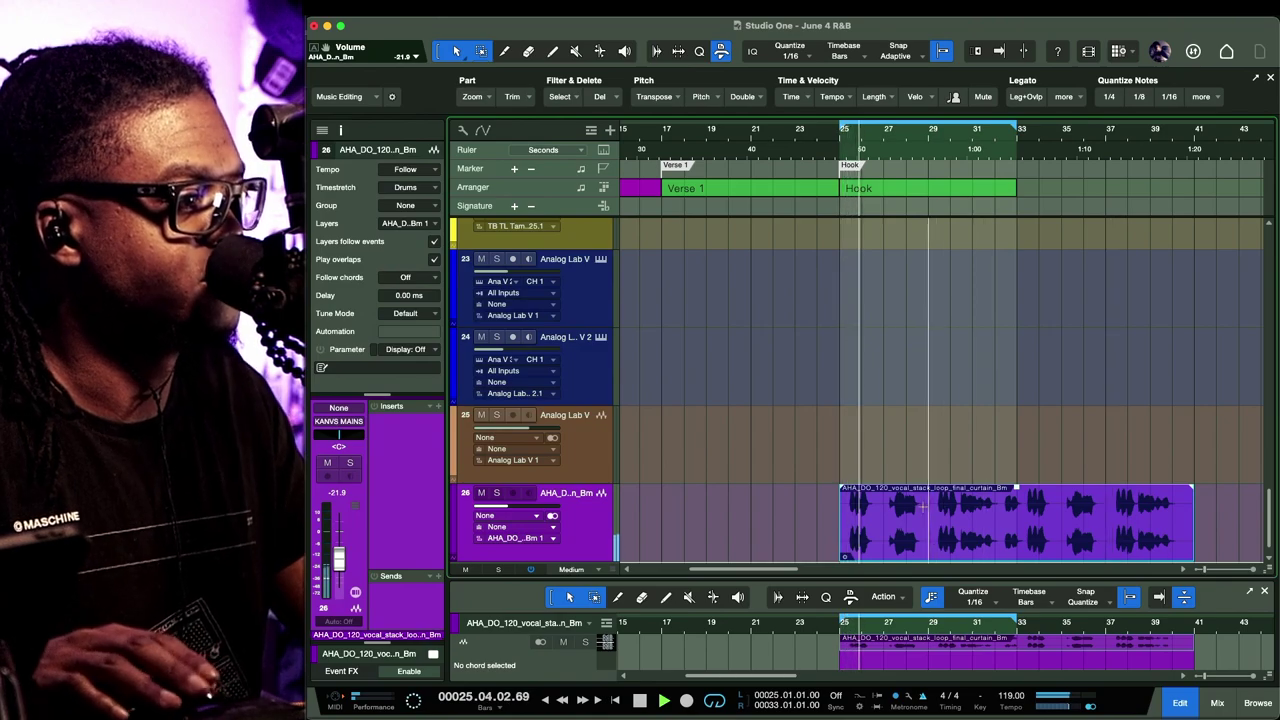
Try transposing the vocal stack loop by -3 semitones
scroll(913, 507, up, 2)
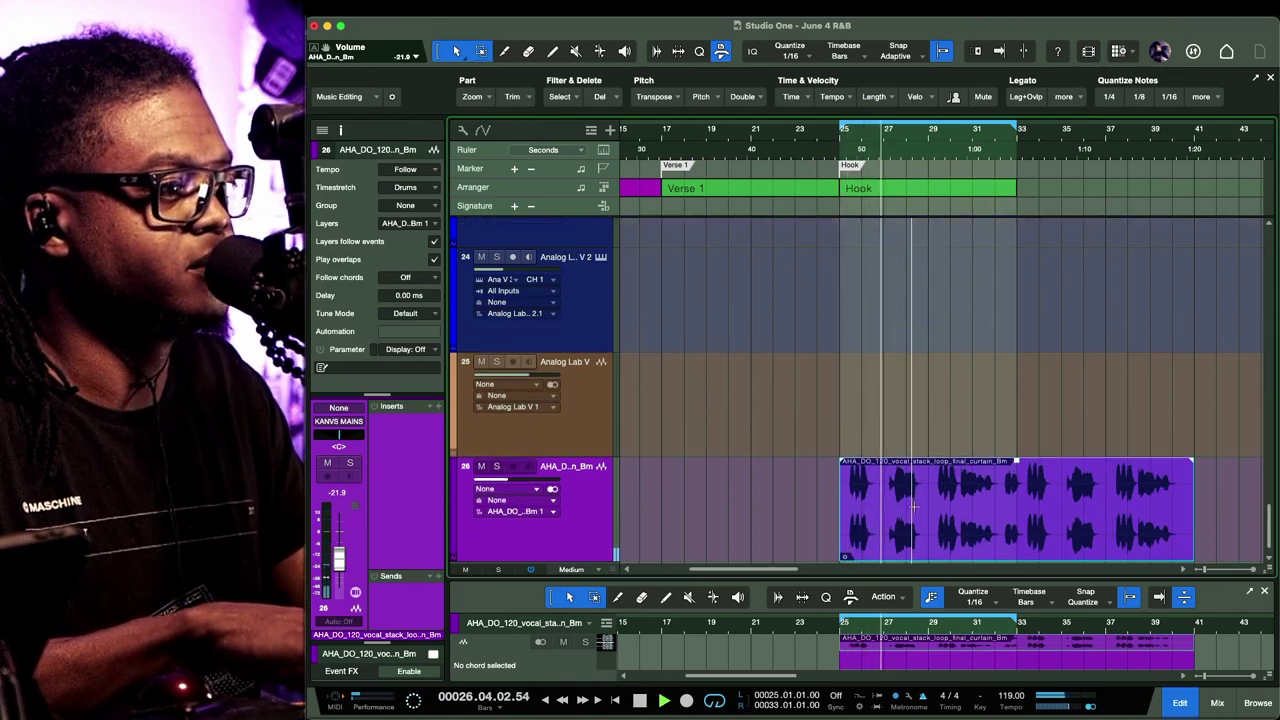
scroll(913, 507, up, 3)
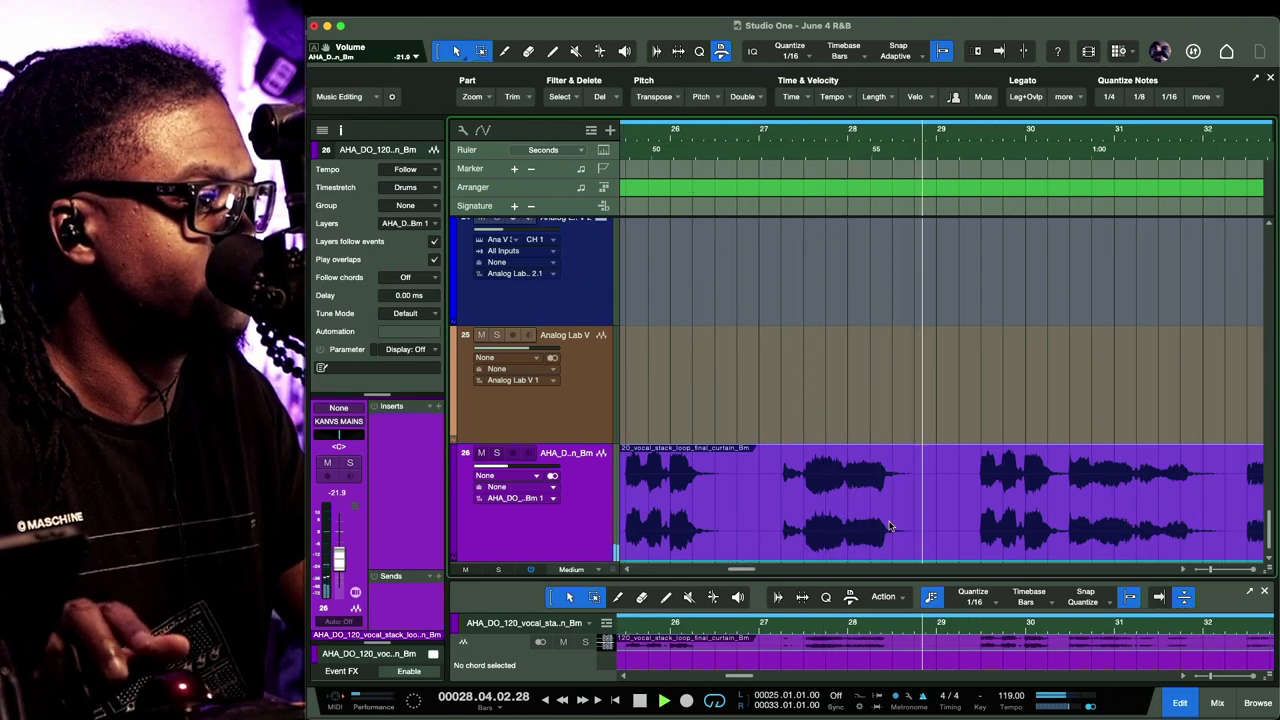
right_click(889, 526)
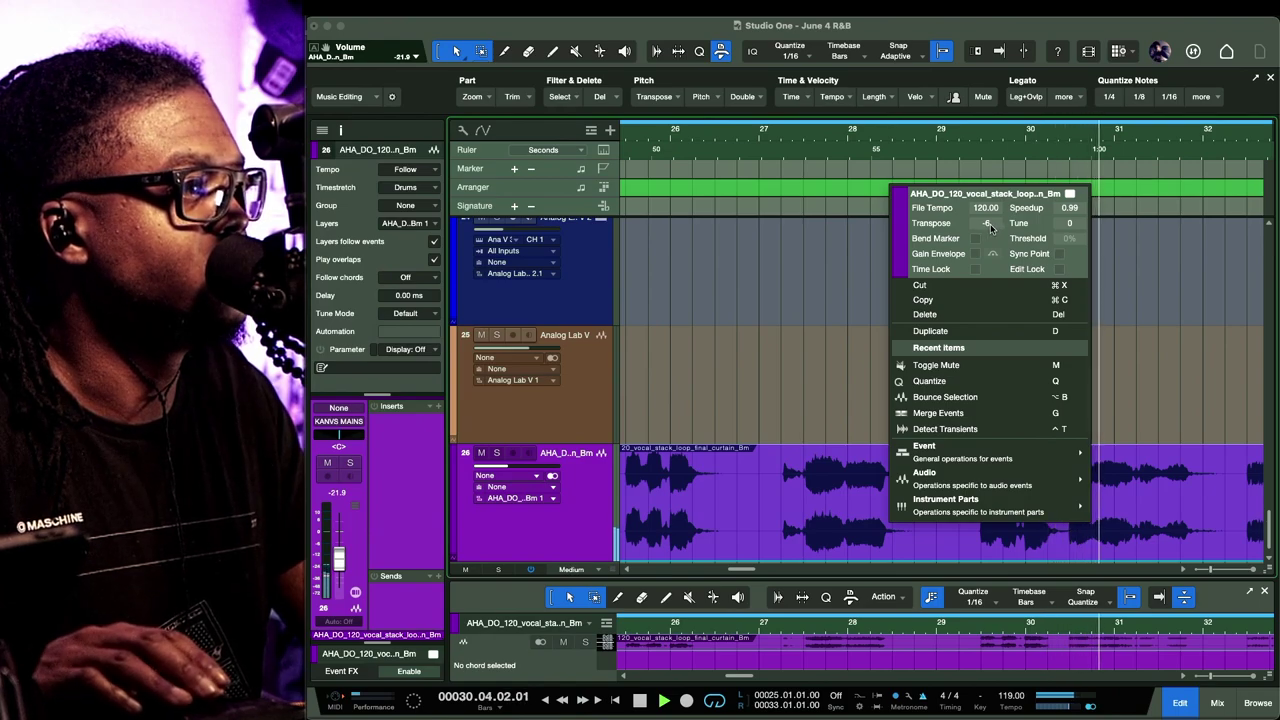
click(990, 224)
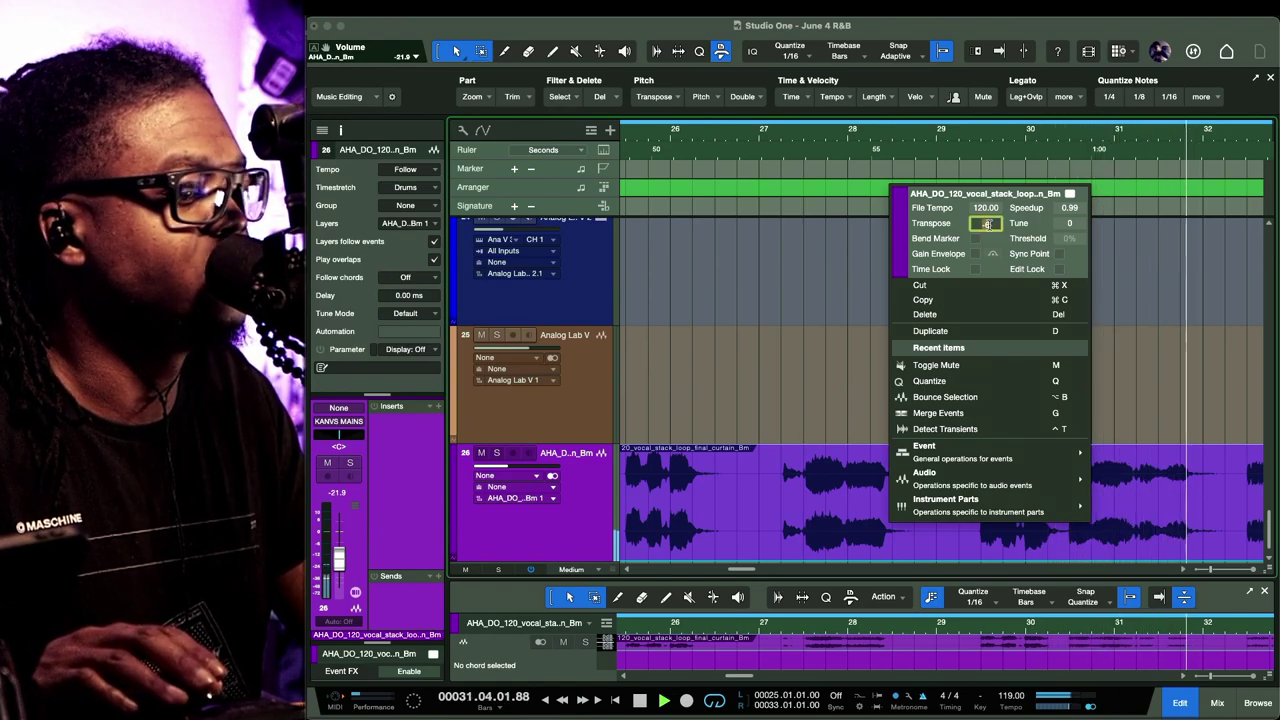
text(-3)
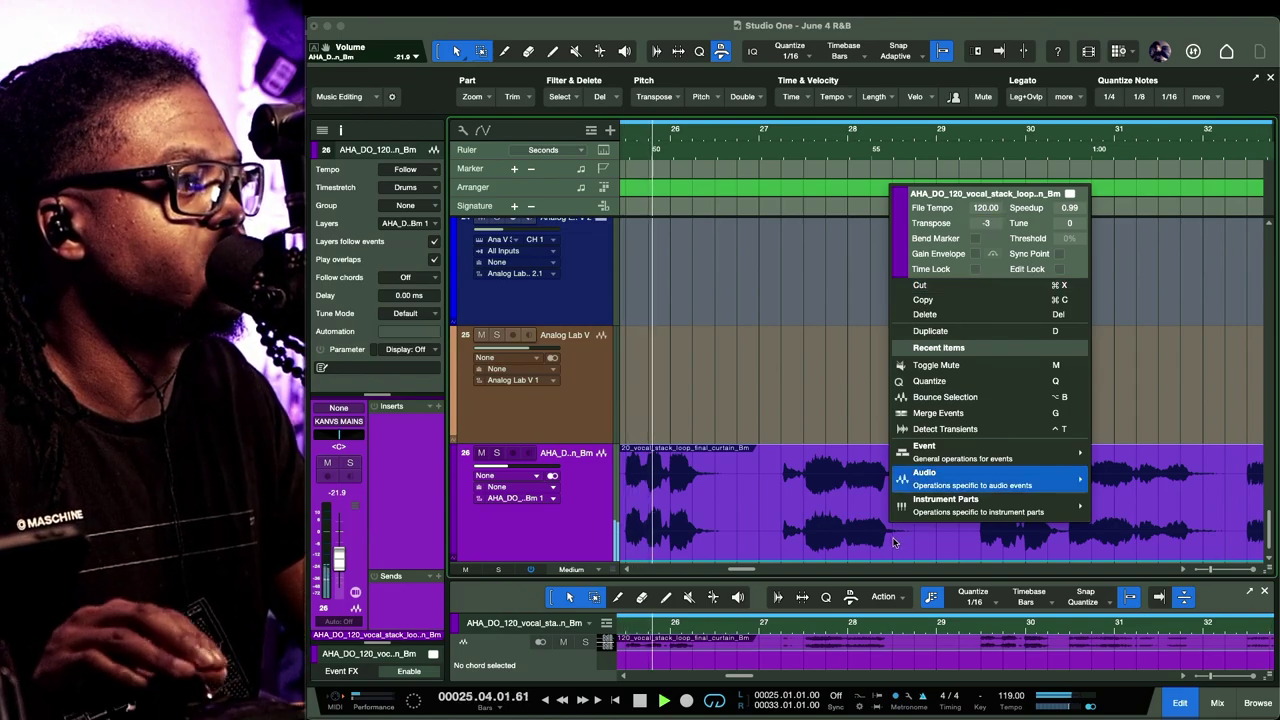
click(847, 548)
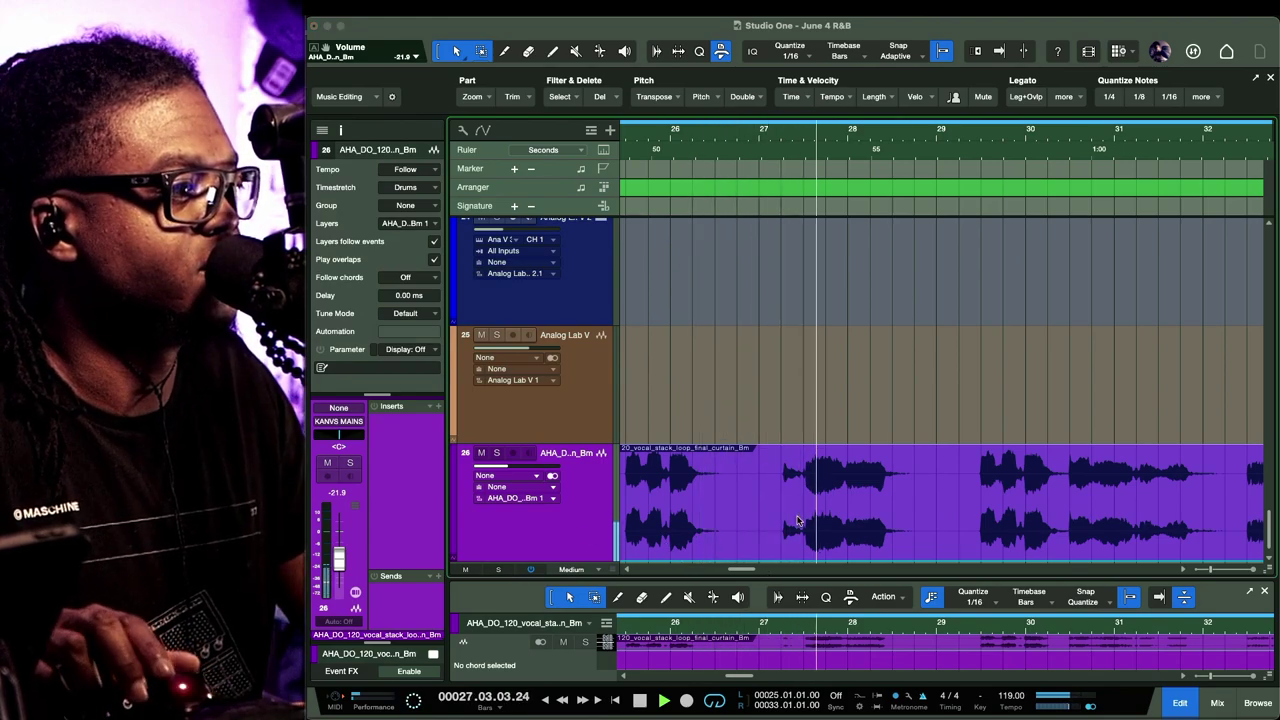
Adjust the vocal stack loop's transpose value and restart playback to audition it
right_click(798, 500)
mouse_move(960, 498)
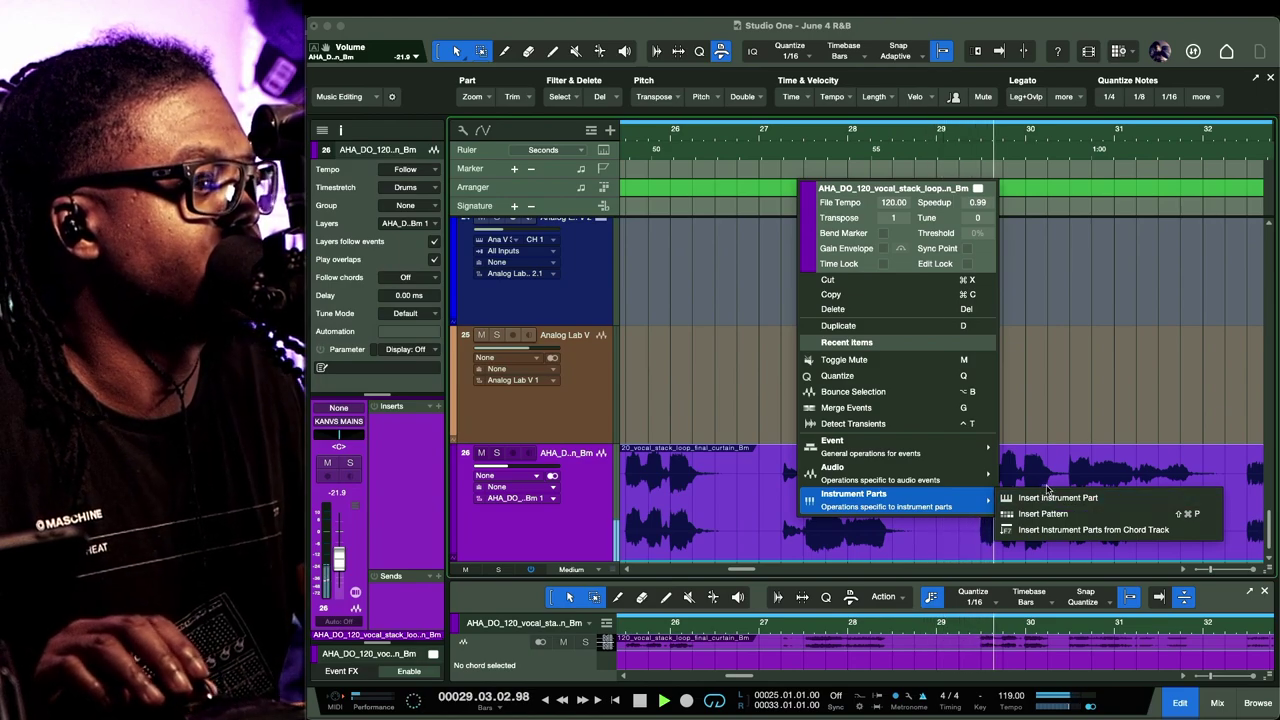
click(1095, 463)
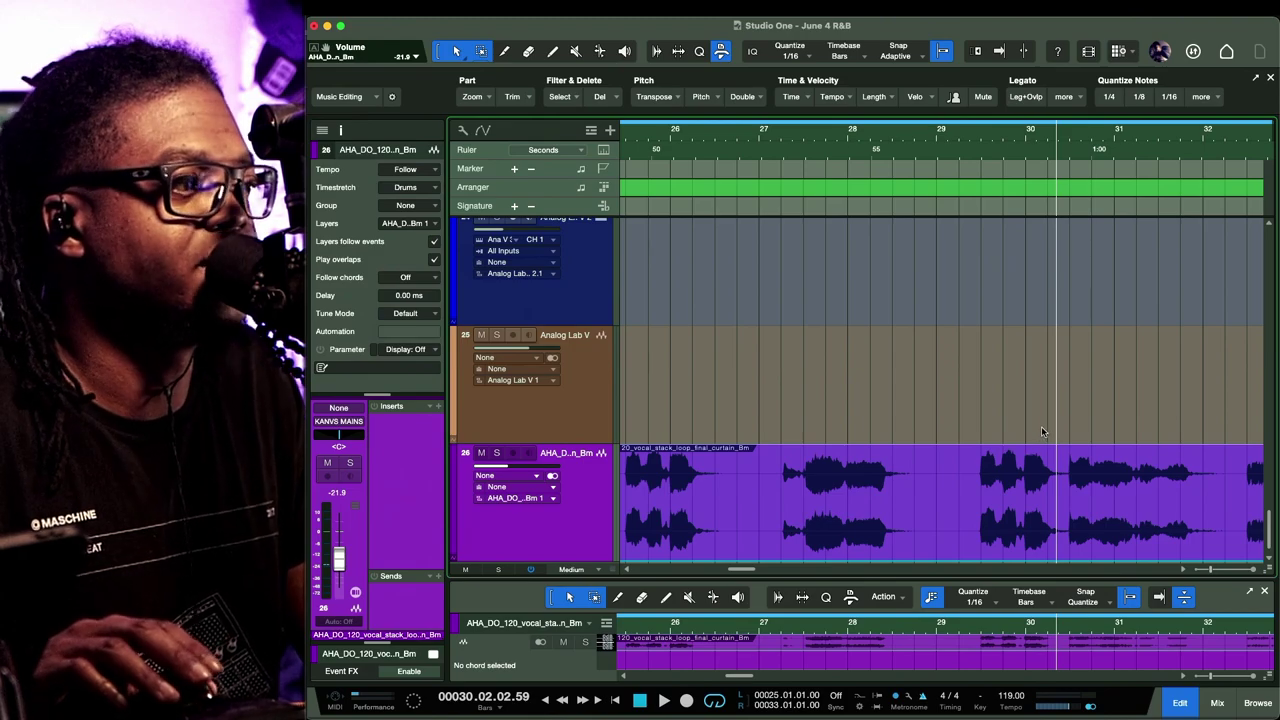
right_click(1035, 486)
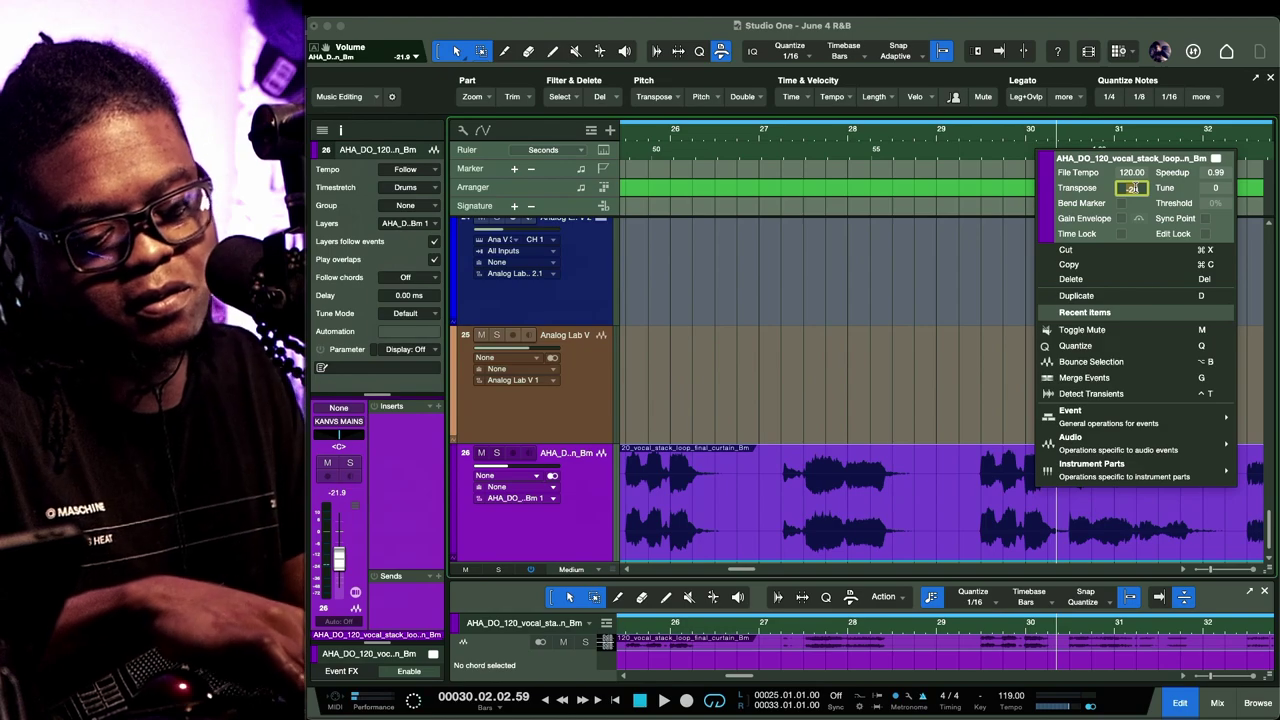
click(1000, 488)
key(space)
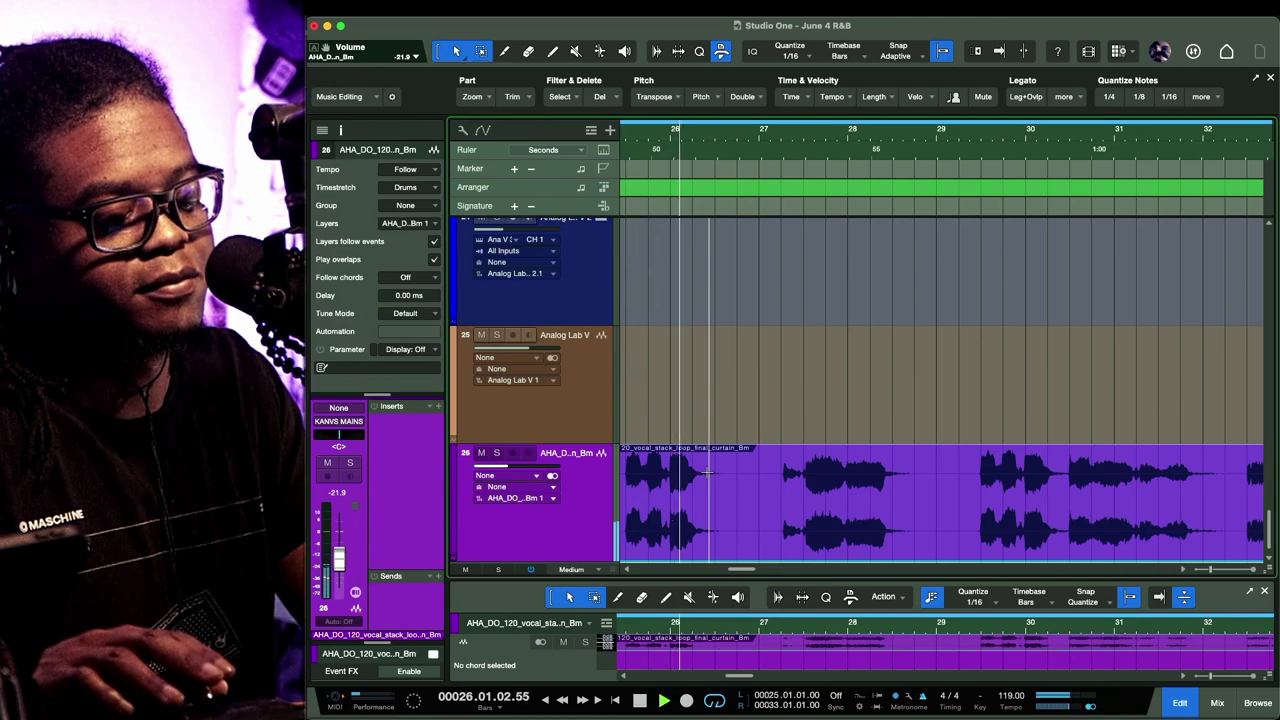
Compare the Sound, Solo and Tape timestretch modes on the vocal track, and settle on Sound - Elastique Pro Formant
key(w)
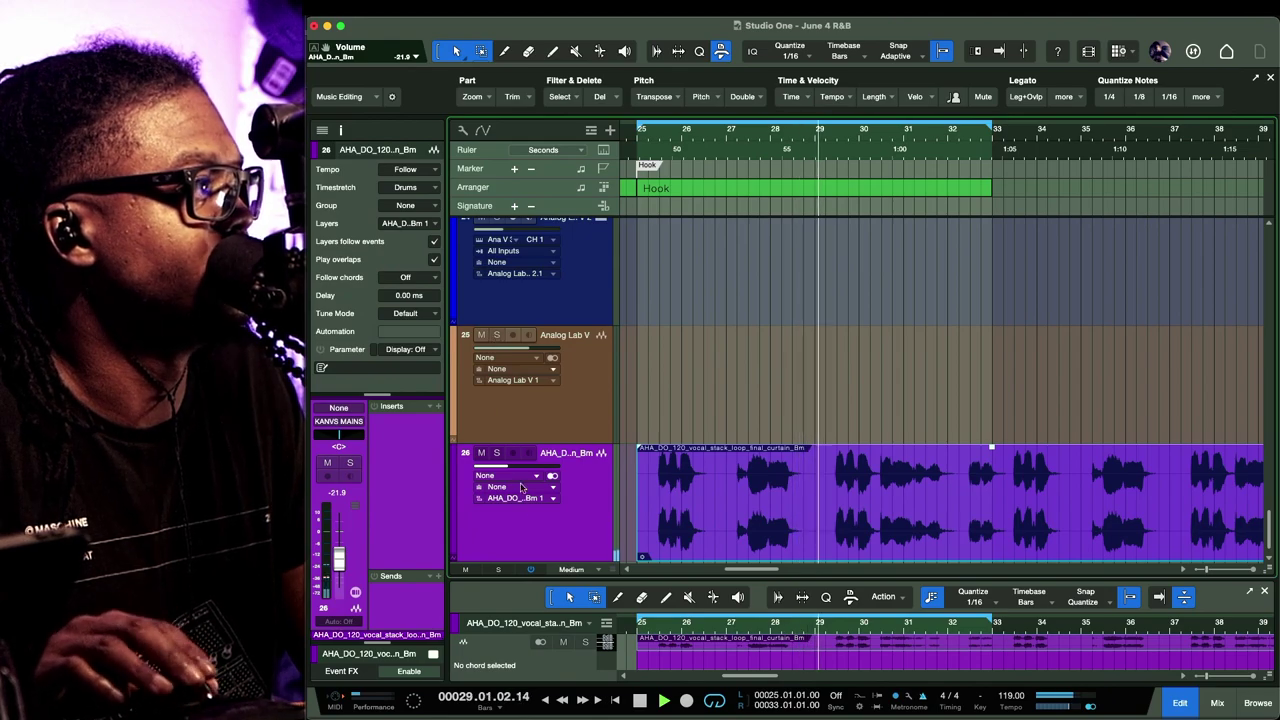
click(434, 187)
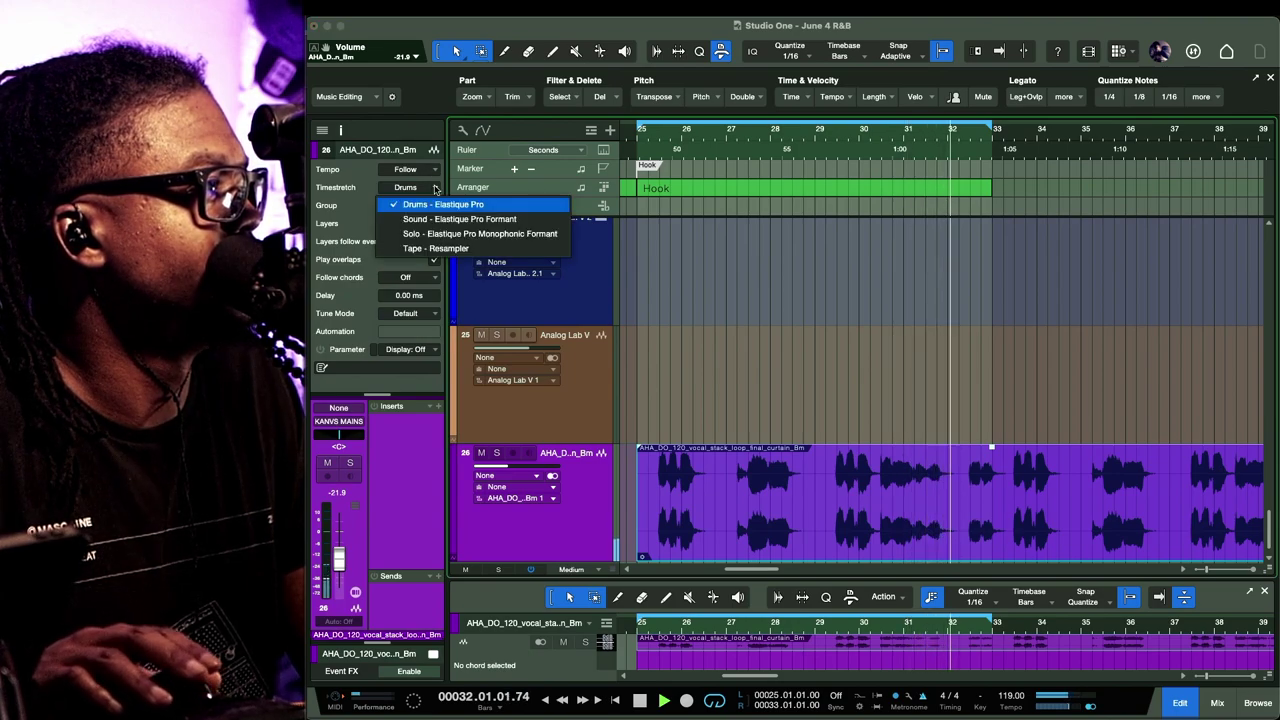
click(432, 218)
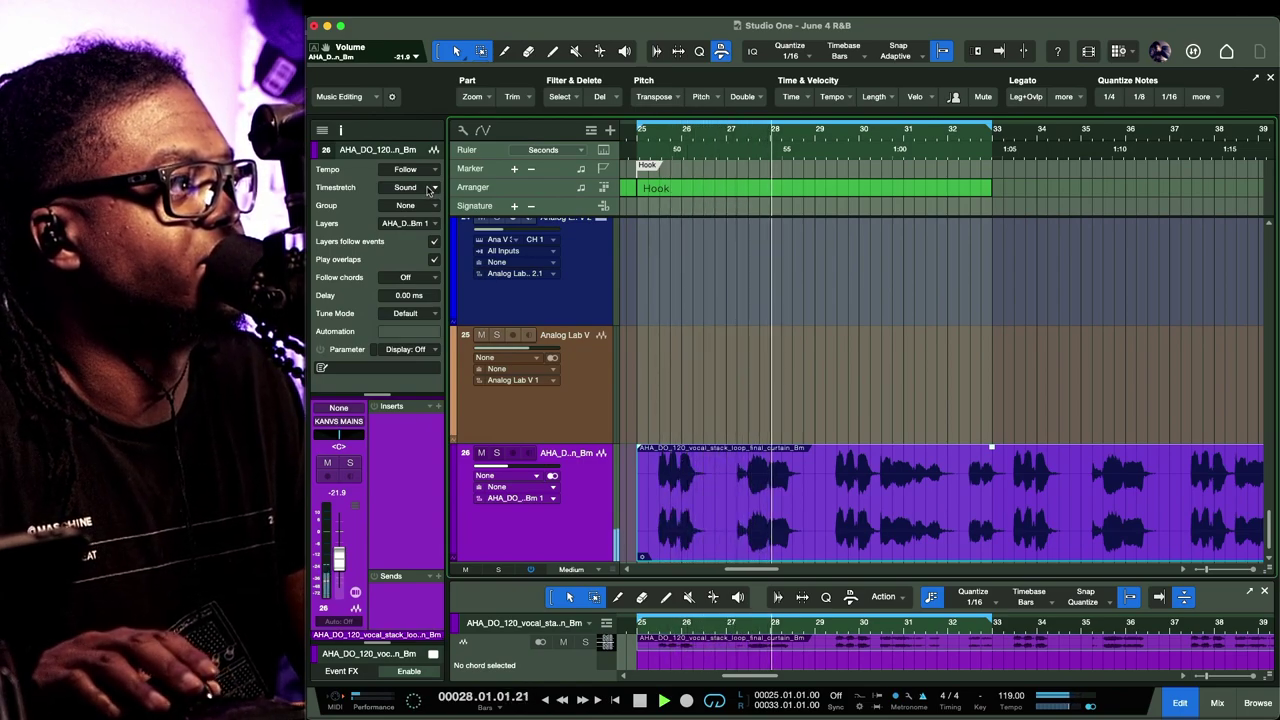
click(430, 188)
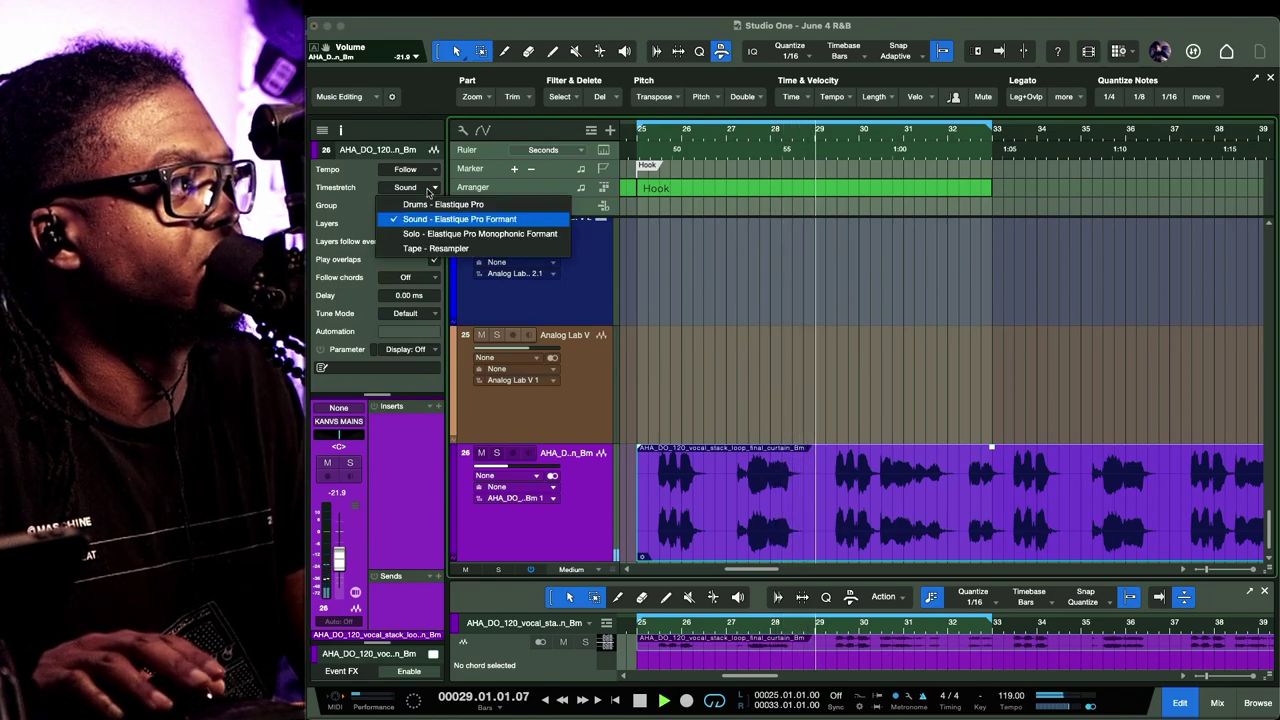
click(430, 236)
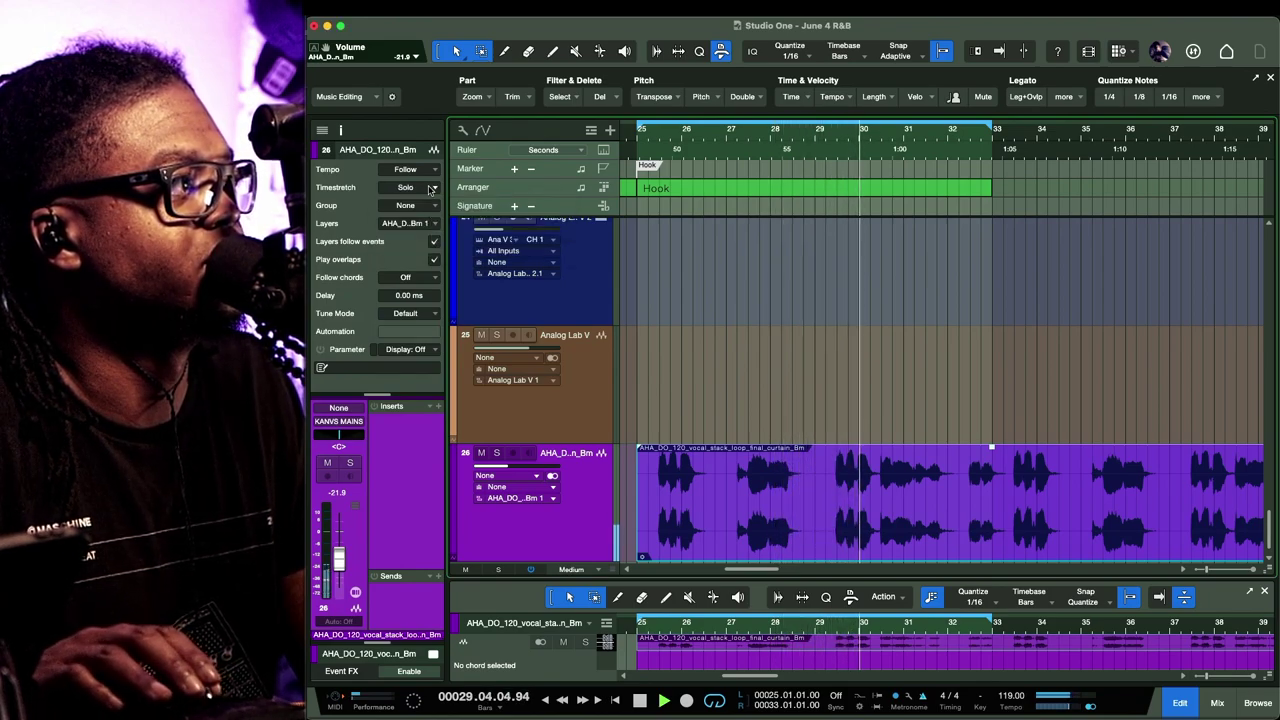
click(430, 188)
click(430, 248)
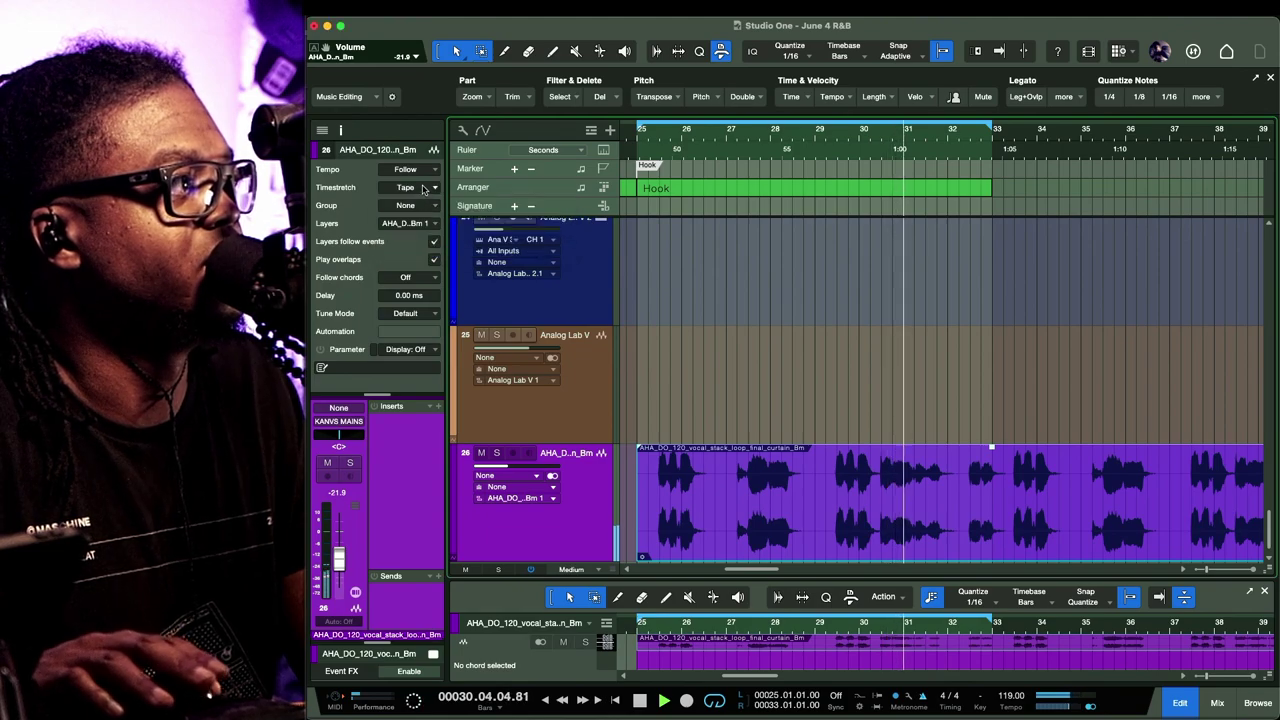
click(430, 188)
click(425, 219)
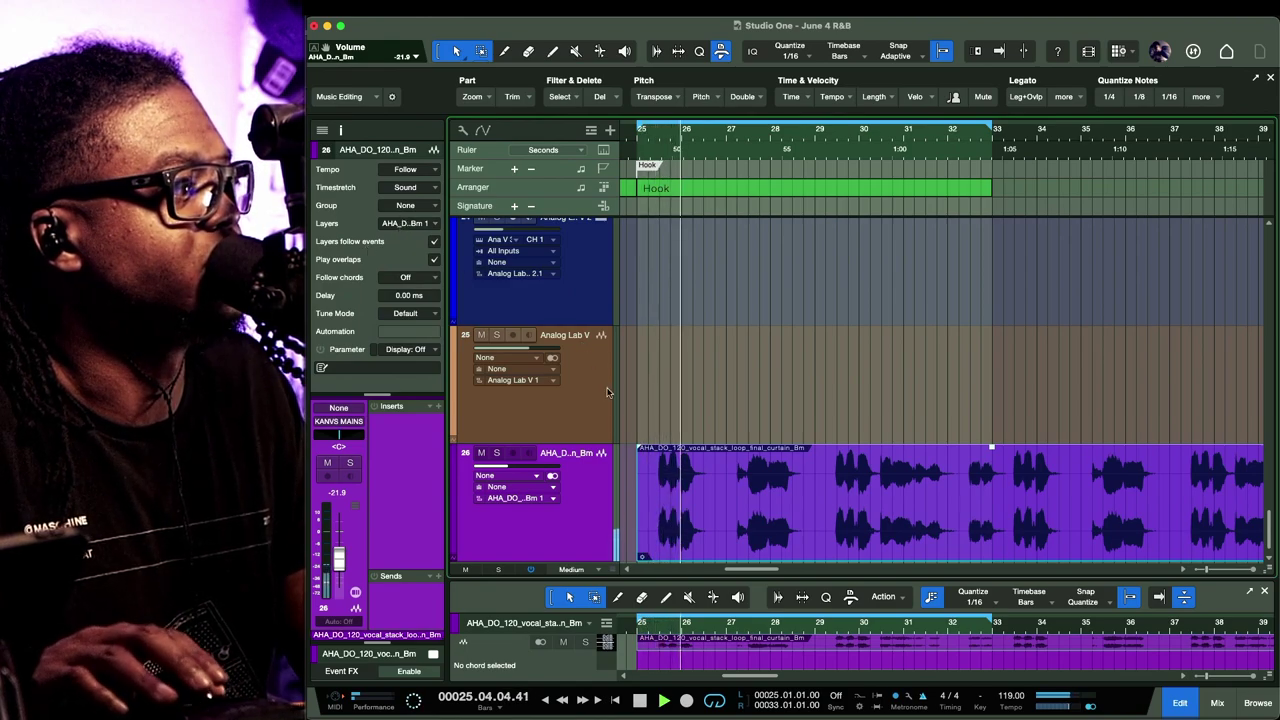
Lower the vocal track's volume to -24.2 dB and answer Yes to the prompt about the loop's audio file
mouse_move(503, 470)
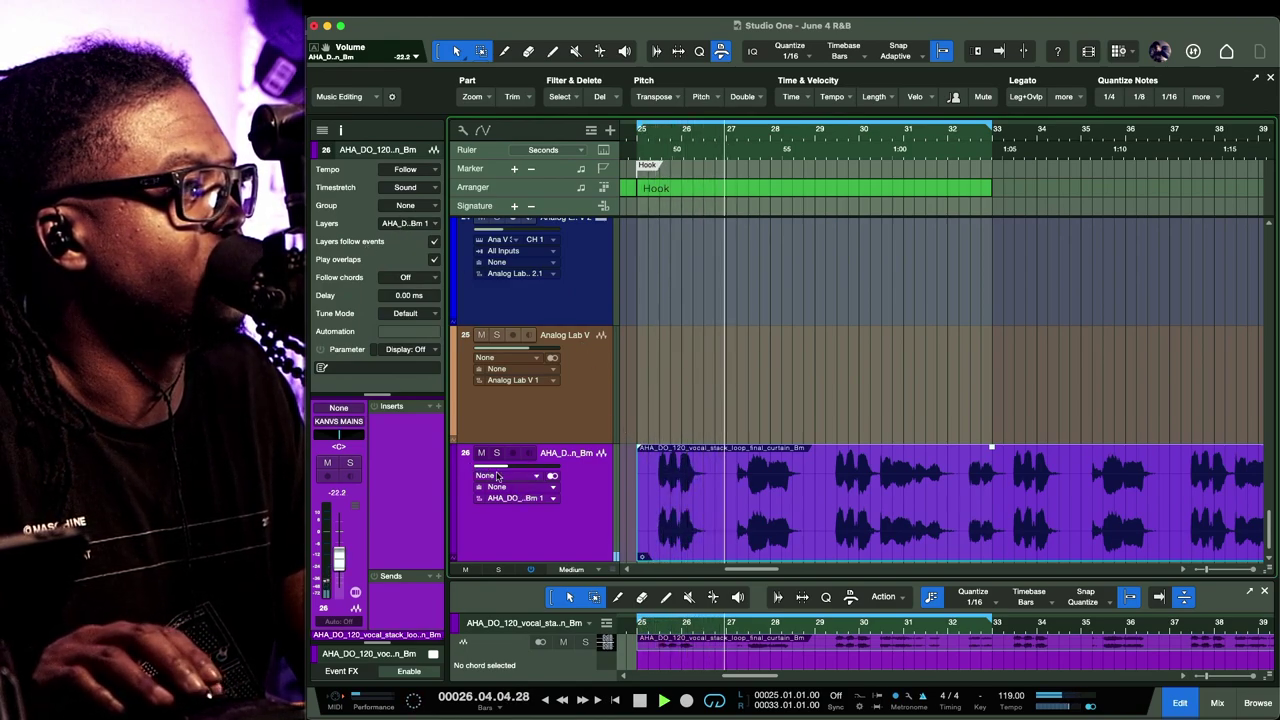
drag(340, 558, 343, 566)
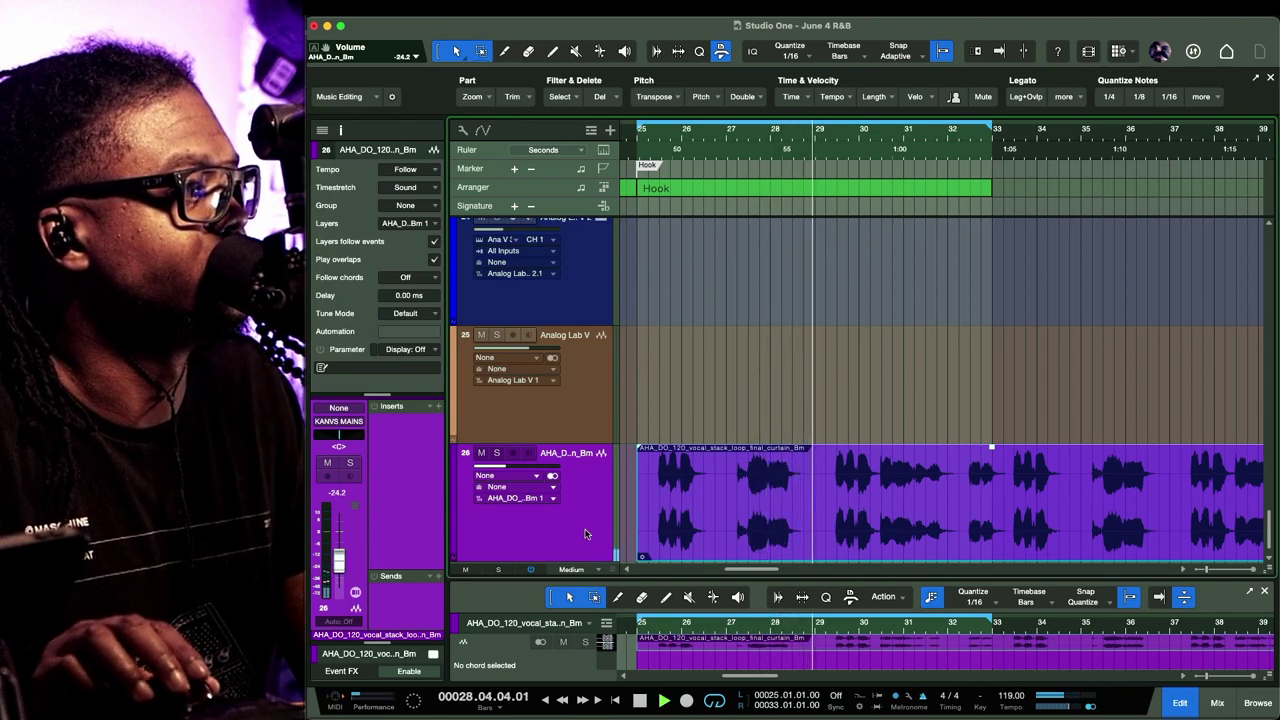
scroll(575, 530, down, 1)
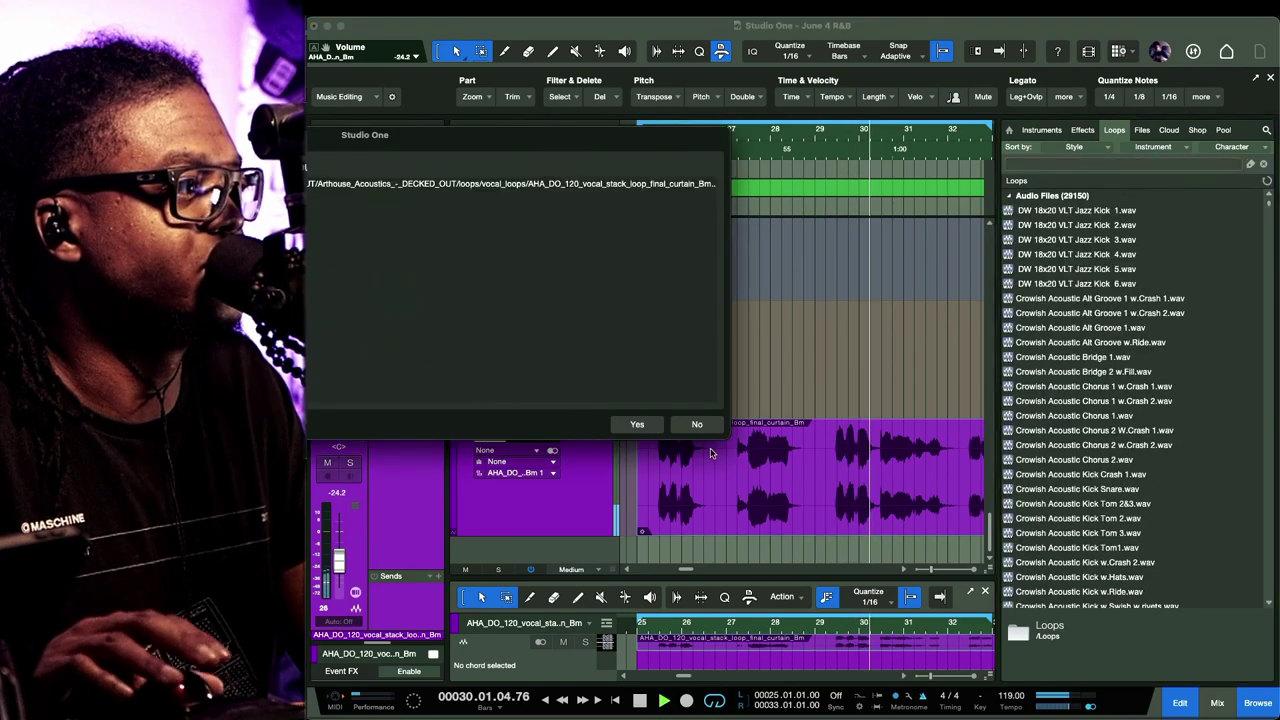
click(630, 426)
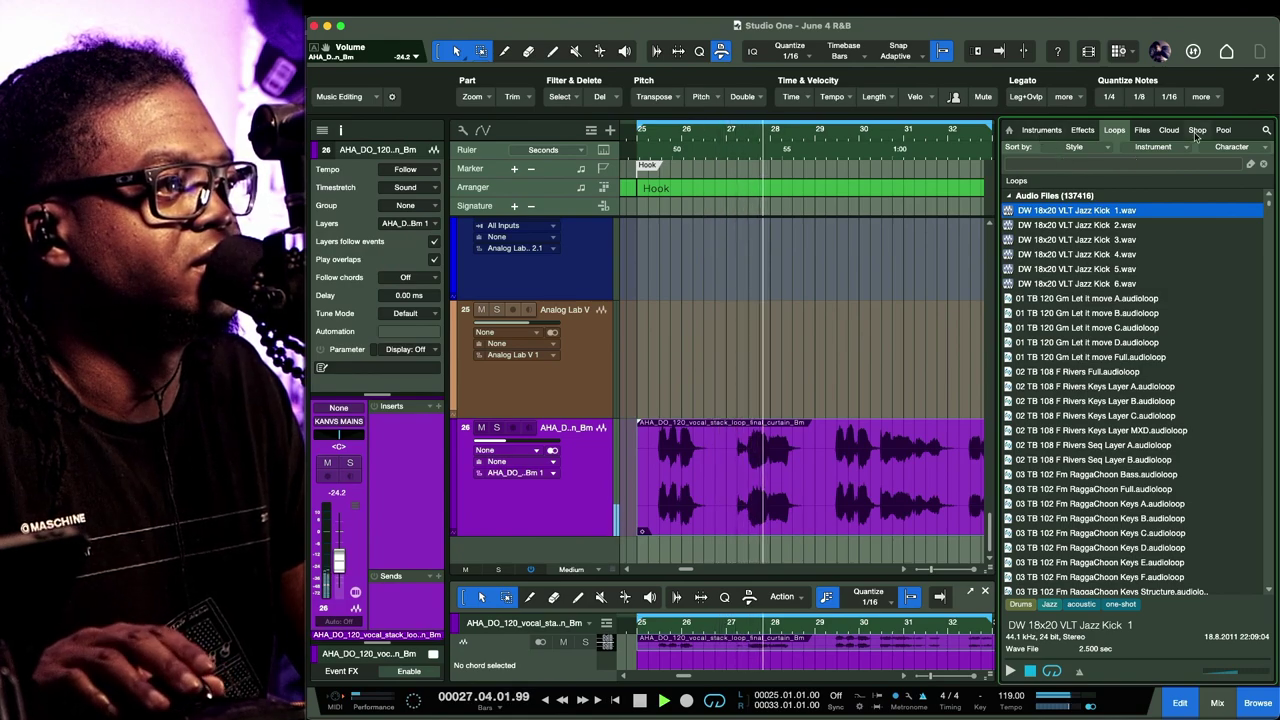
Search the effects for "eq" and add Pro EQ to the vocal loop track
click(1083, 131)
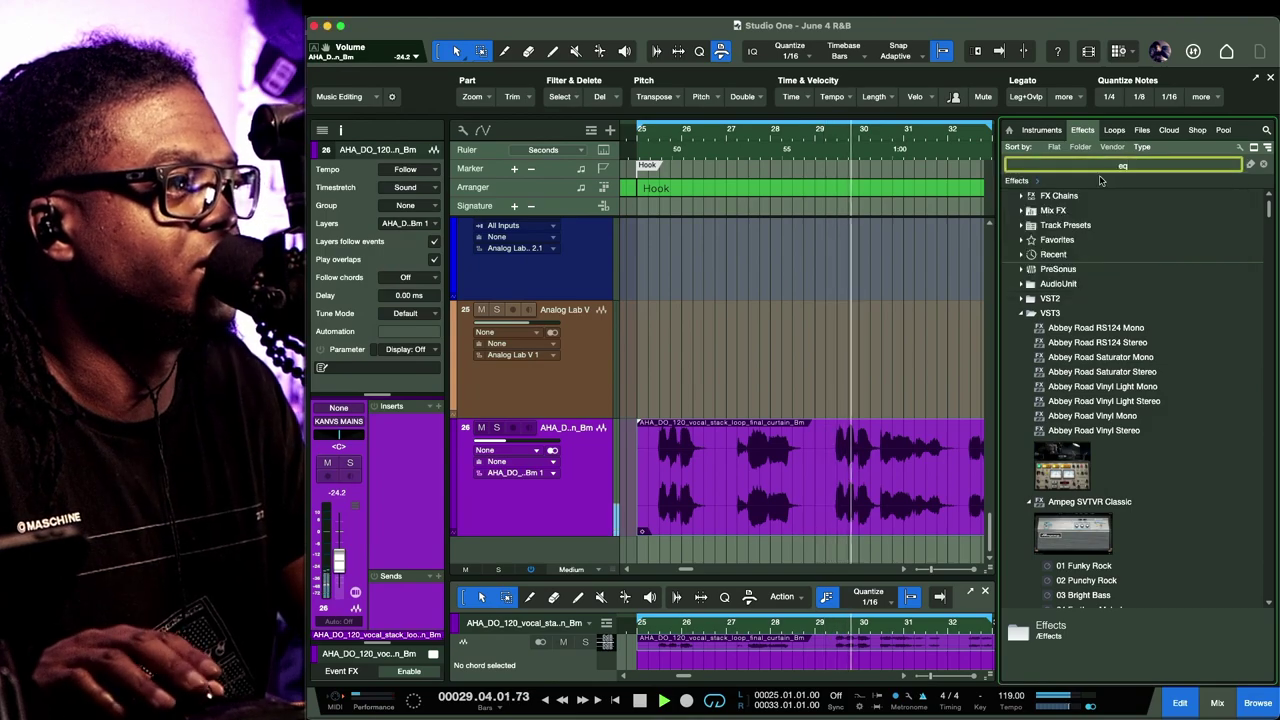
text(eq)
drag(1076, 277, 829, 465)
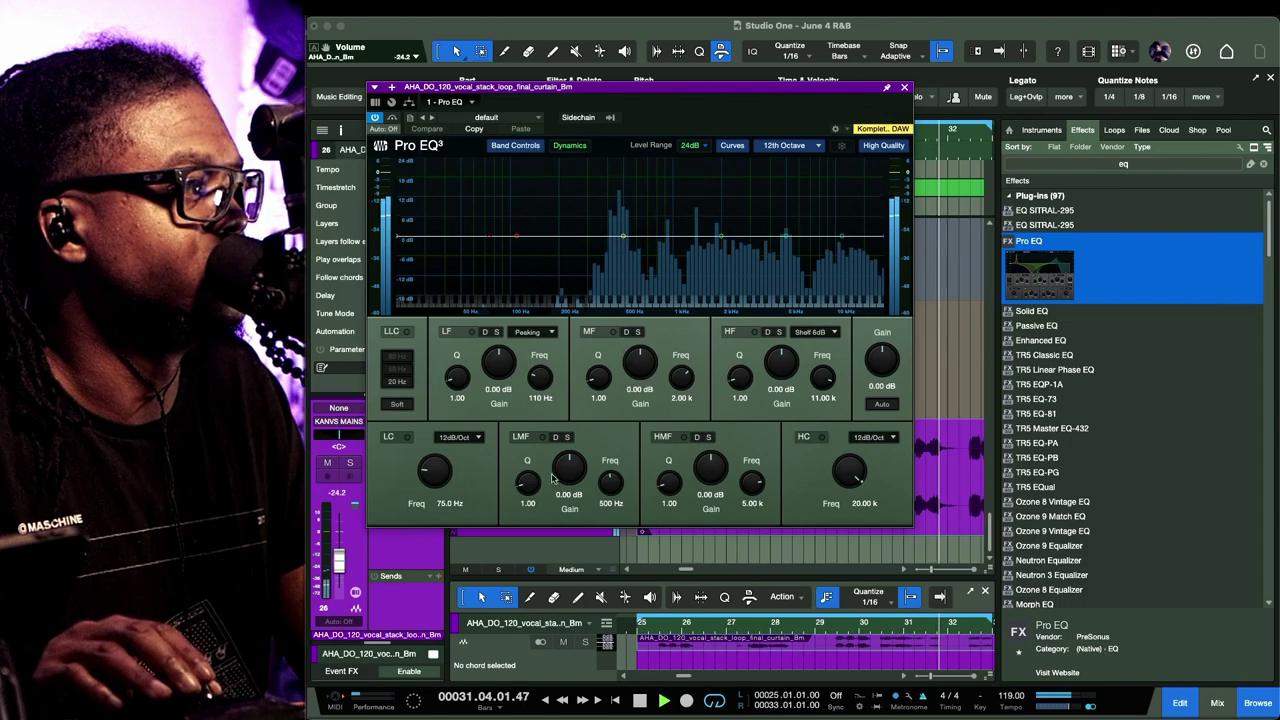
In Pro EQ, set the low cut to 407 Hz with a 48 dB/Oct slope and the high cut to 2.99 kHz
drag(847, 470, 848, 484)
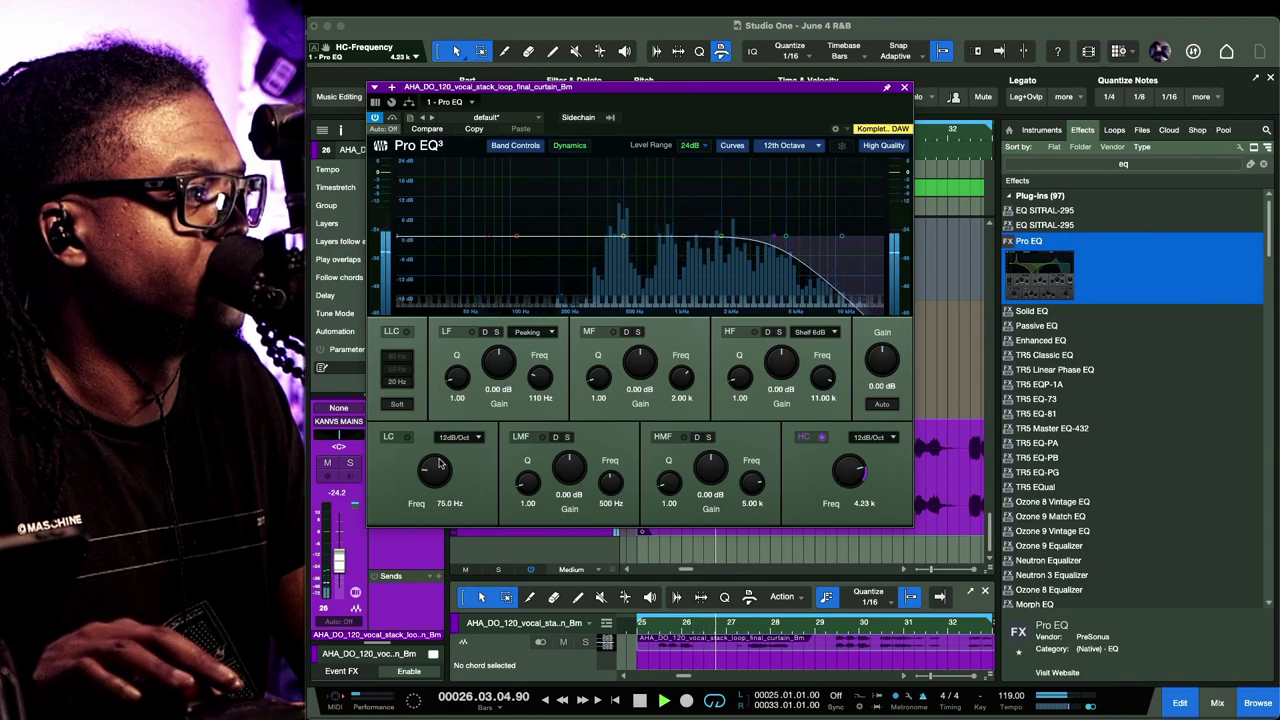
drag(433, 468, 409, 370)
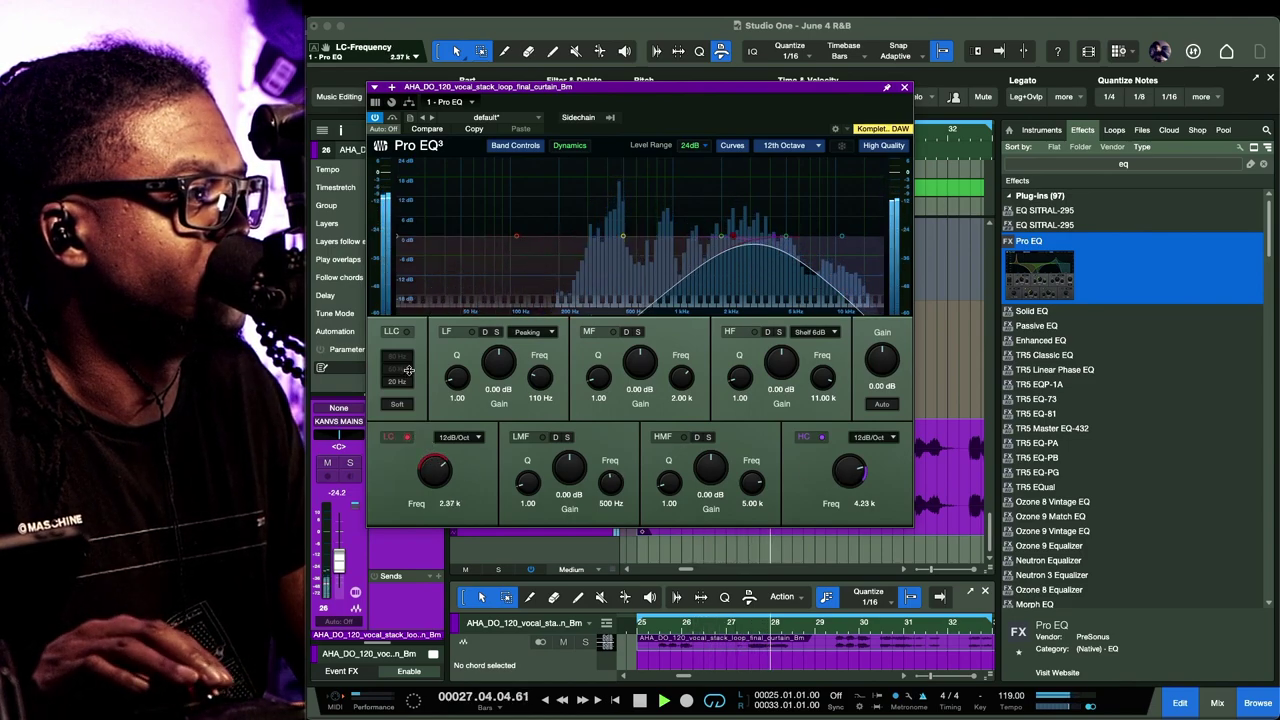
click(476, 445)
click(465, 507)
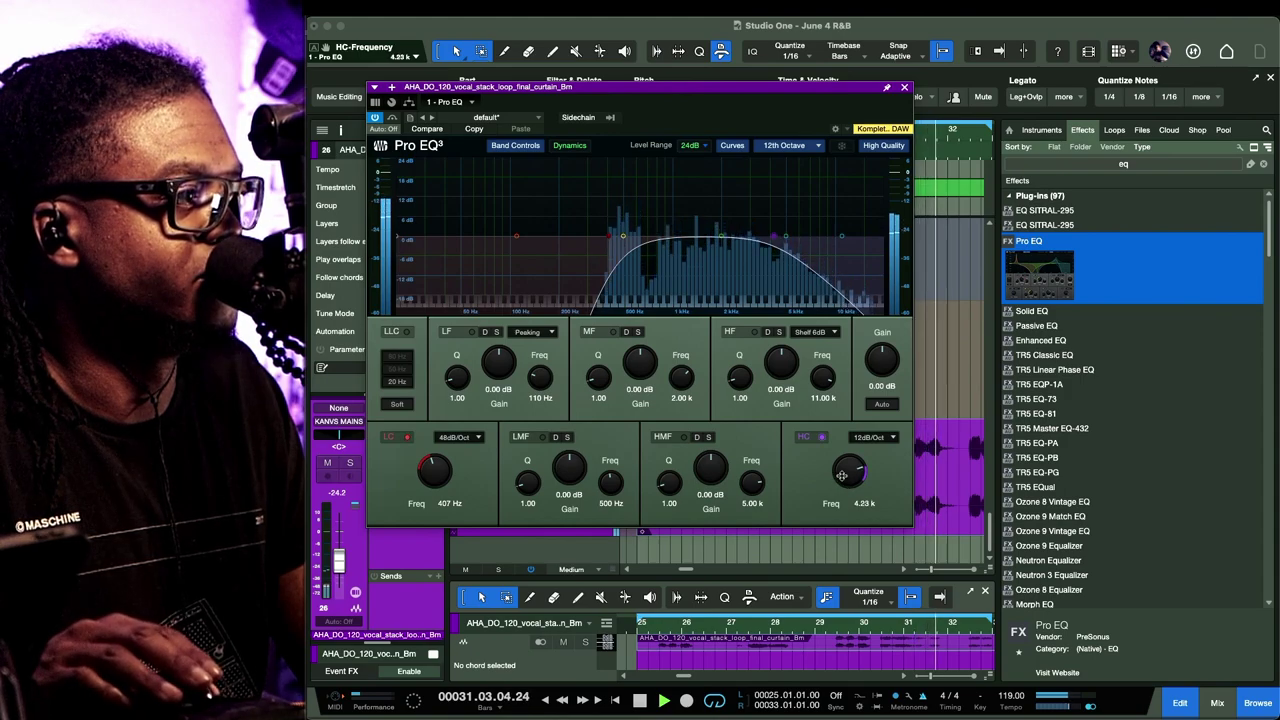
drag(843, 487, 841, 483)
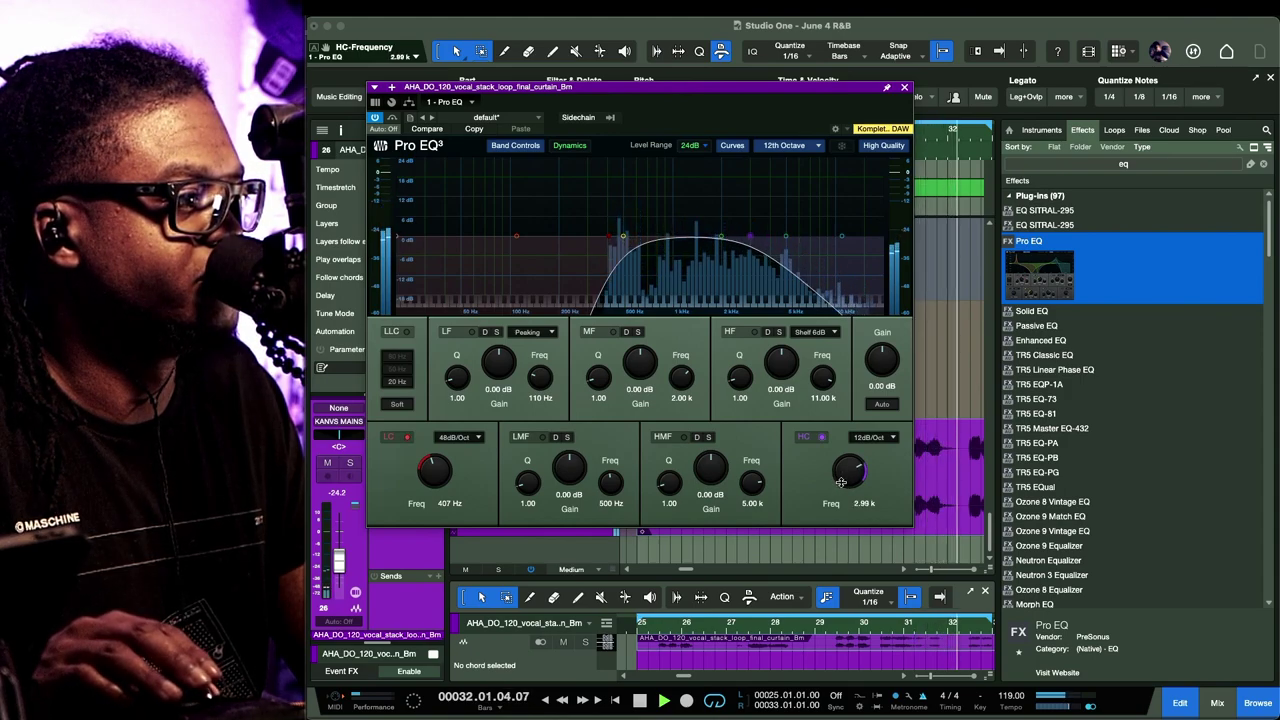
In Pro EQ, set the high cut to 3.21 kHz with a 36 dB/Oct slope, and raise the vocal track's volume to -21.1 dB
click(869, 437)
click(864, 497)
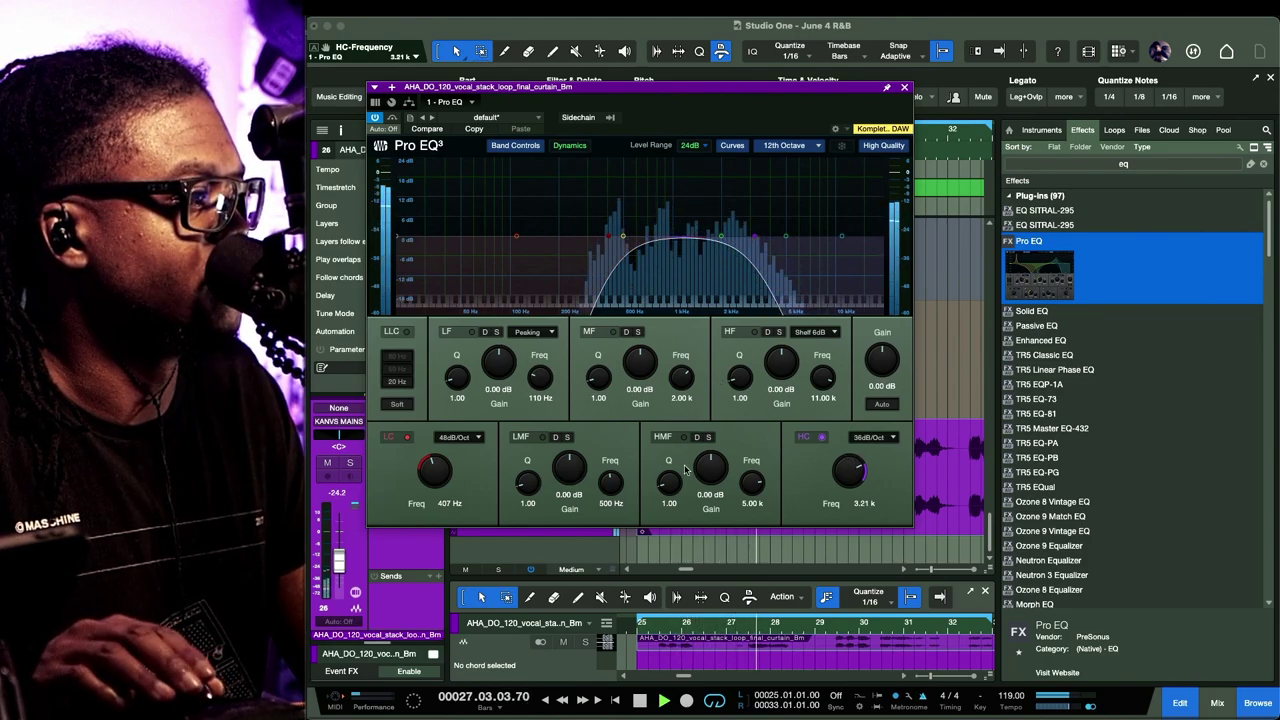
drag(338, 560, 340, 558)
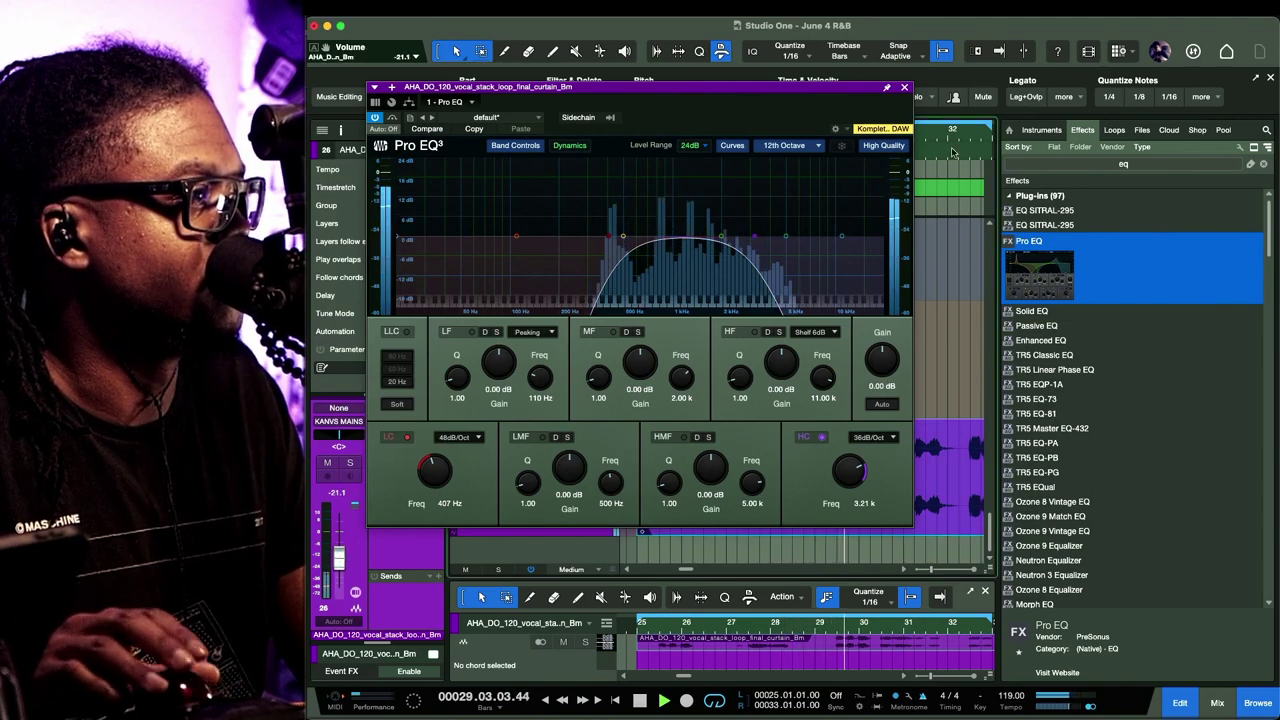
click(904, 87)
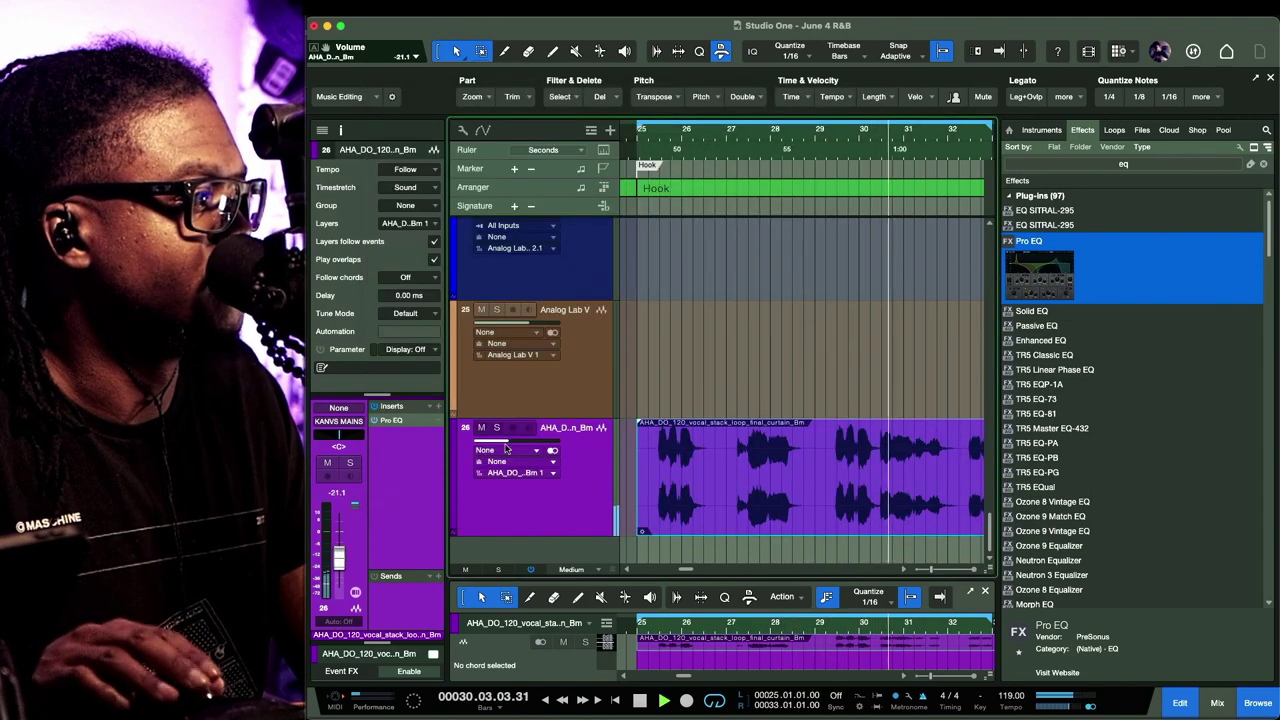
Show the mix console, hide the browser, and enlarge the console with the vocal stack track selected to reveal its sends
key(F3)
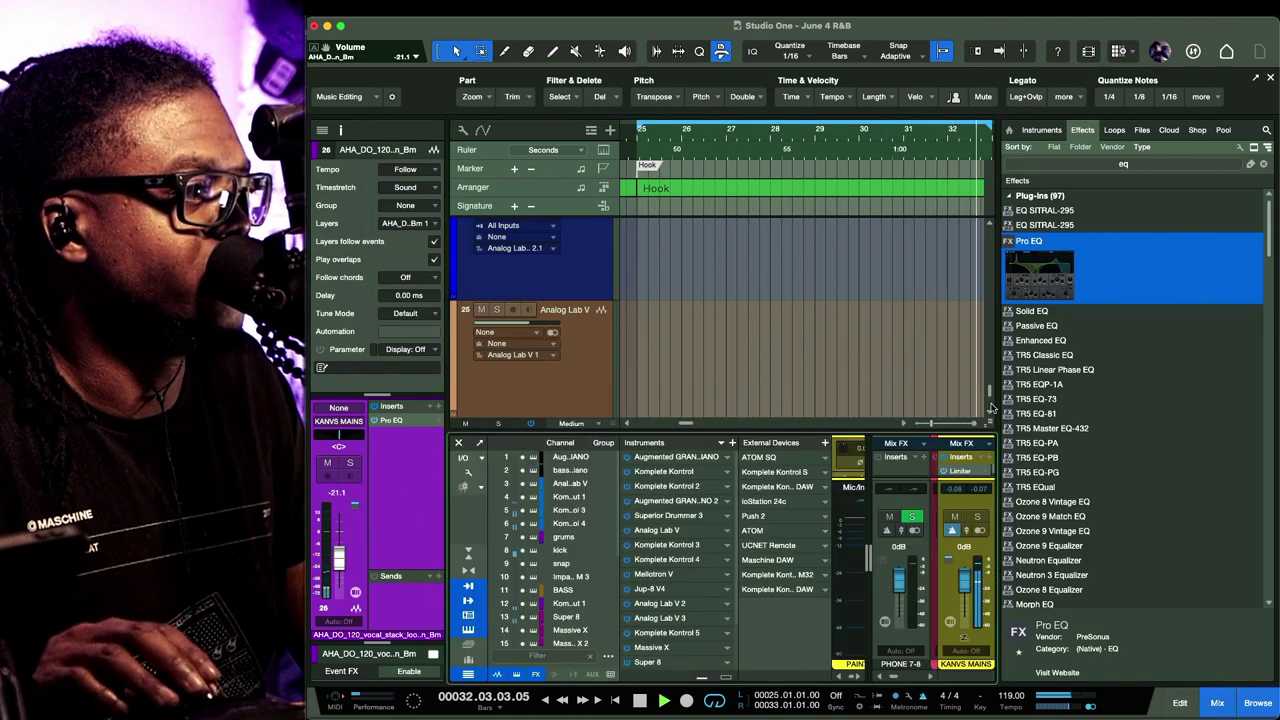
key(F5)
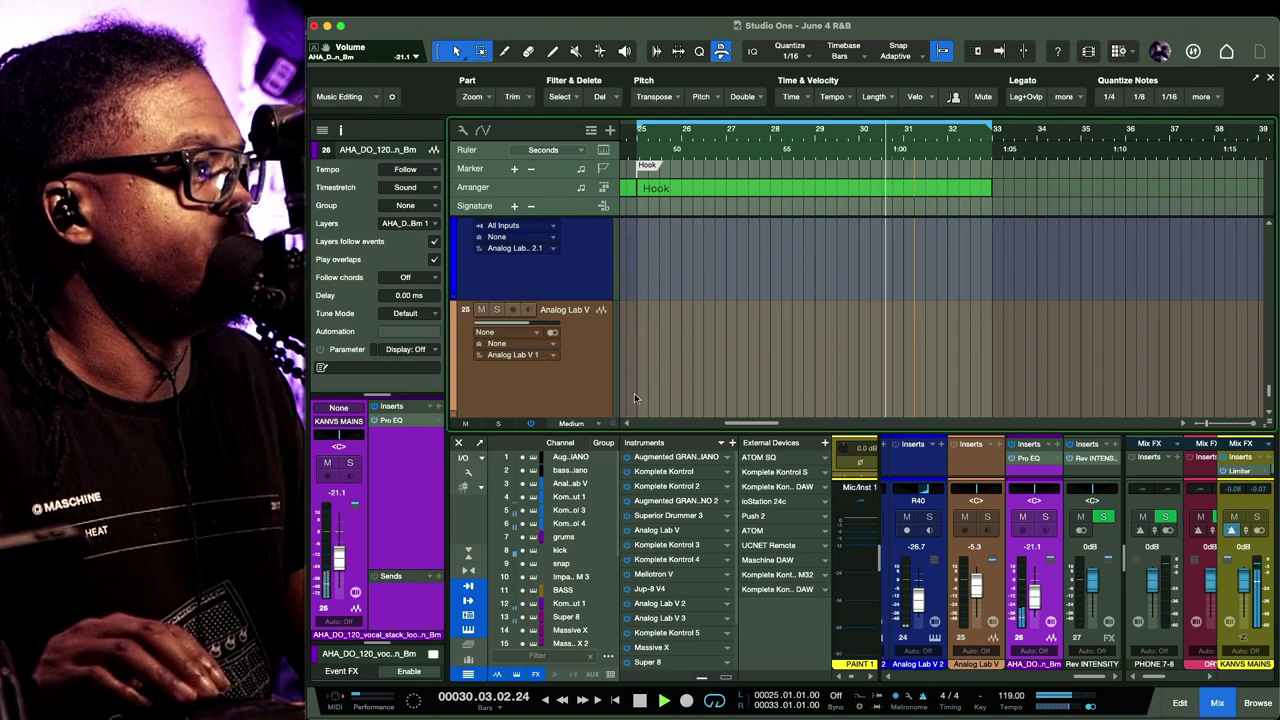
scroll(633, 393, down, 2)
scroll(643, 392, down, 1)
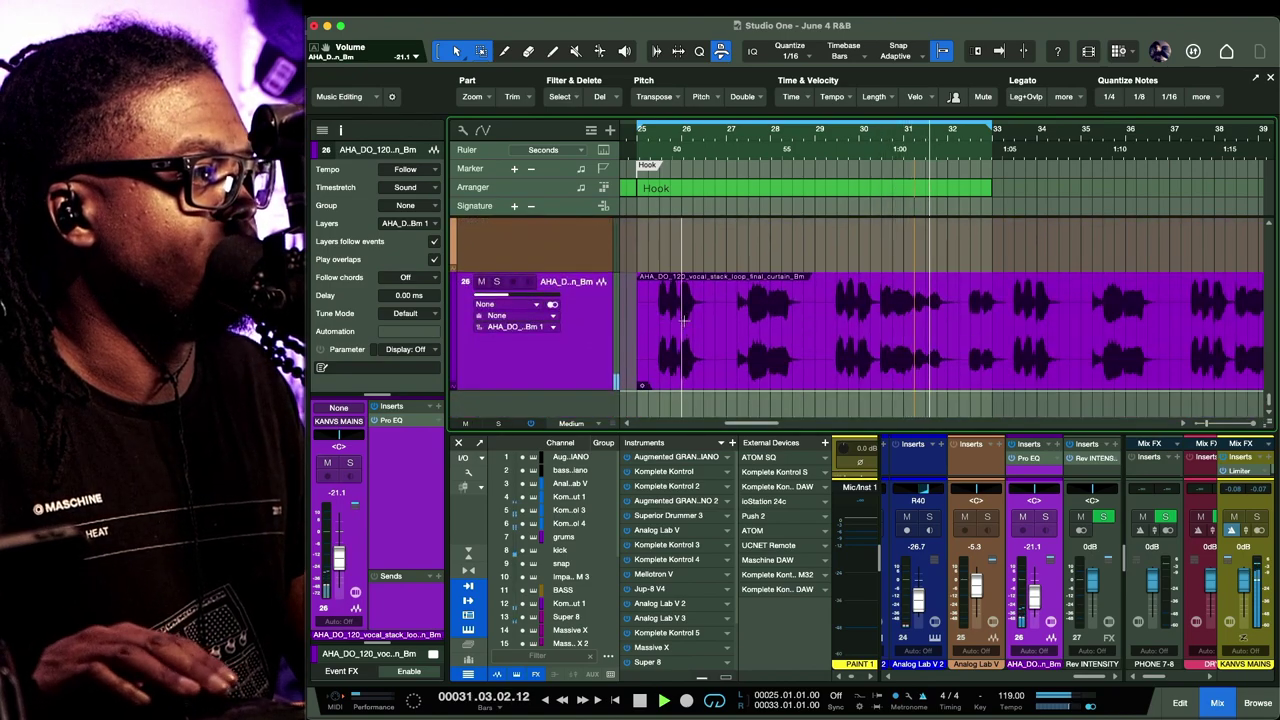
click(529, 368)
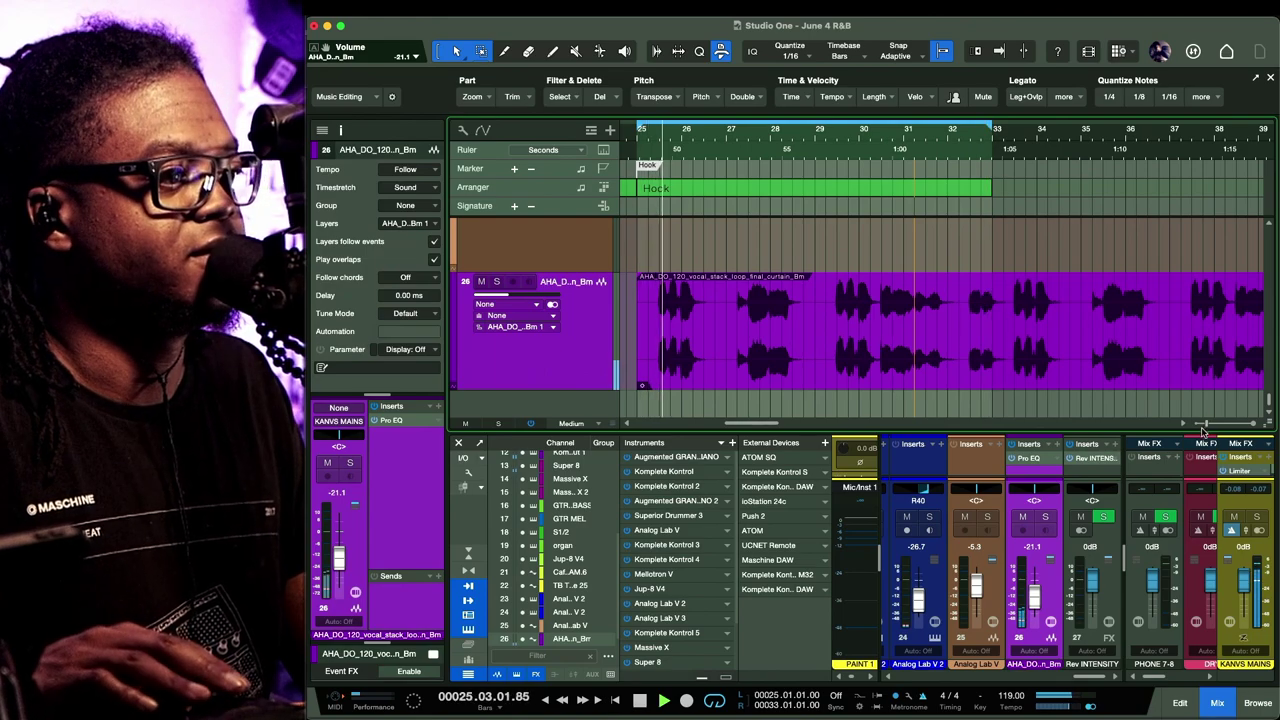
drag(1203, 425, 1203, 326)
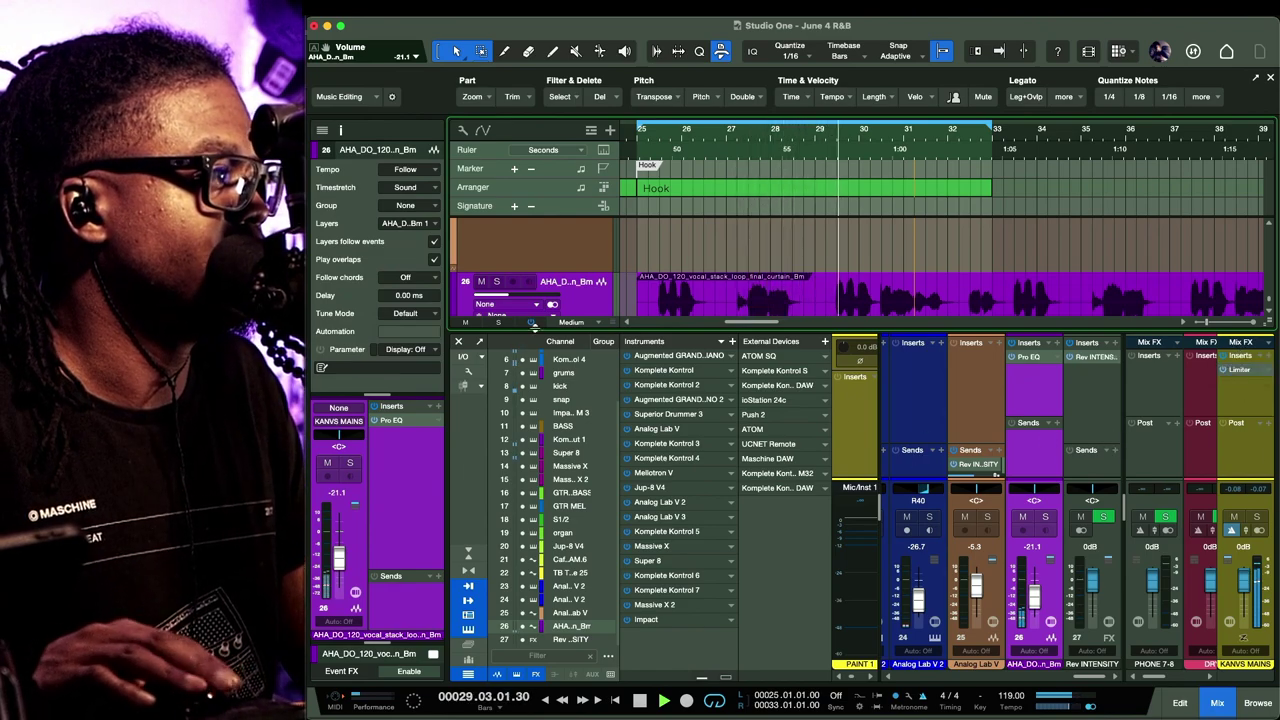
Add a send from the vocal stack track to Rev INTENSITY and set the send level to -3.1 dB
click(436, 577)
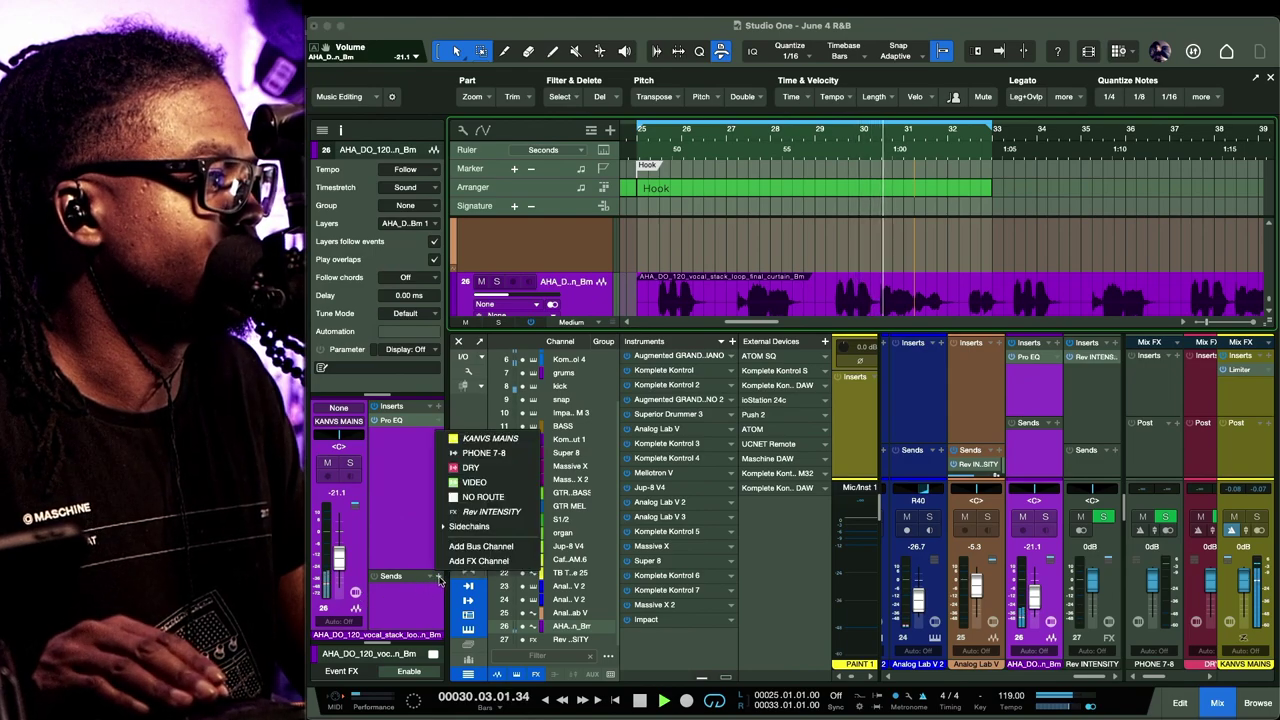
click(484, 512)
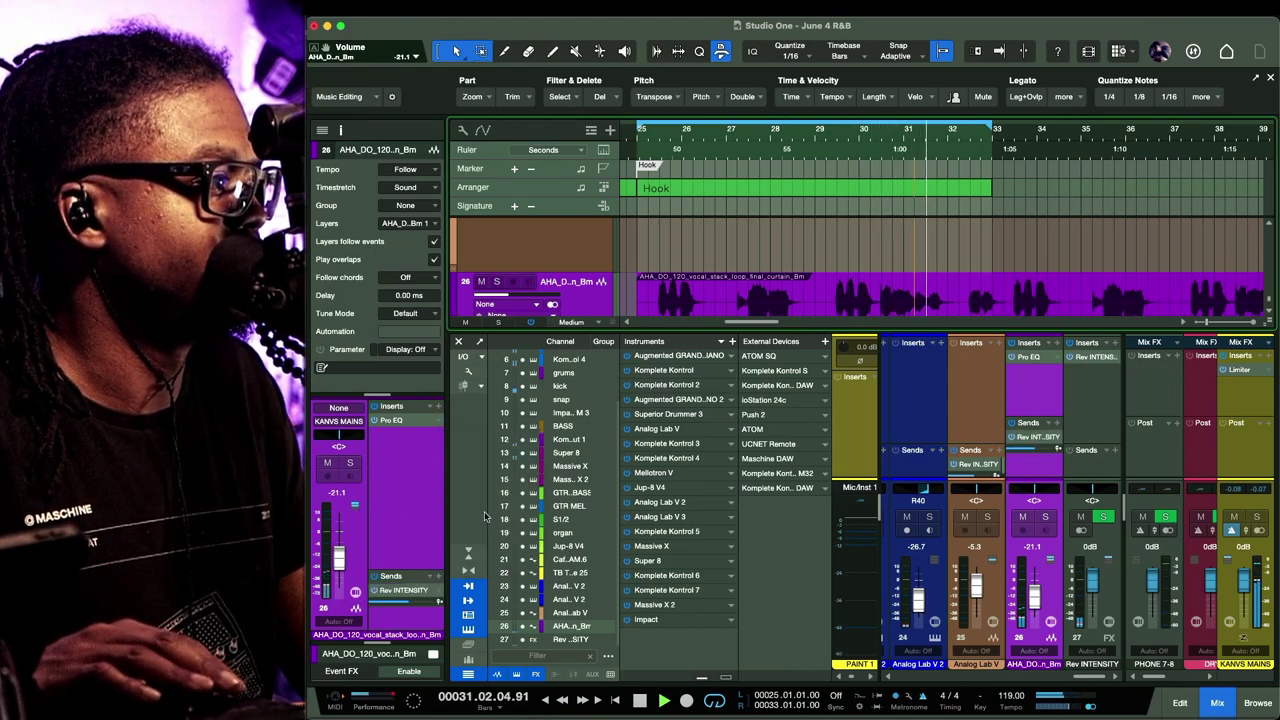
drag(404, 606, 372, 590)
click(404, 602)
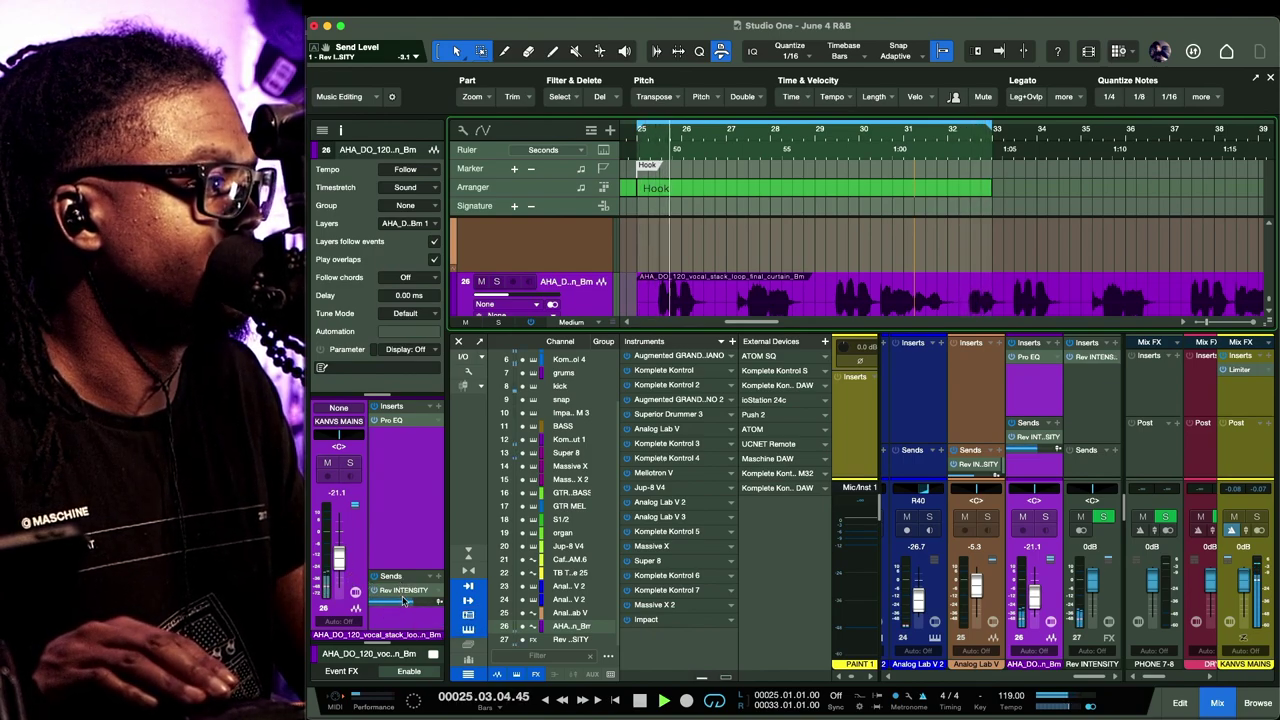
Lower the high cut in the vocal stack's Pro EQ to 2.52 kHz and shrink the mix console again
click(409, 422)
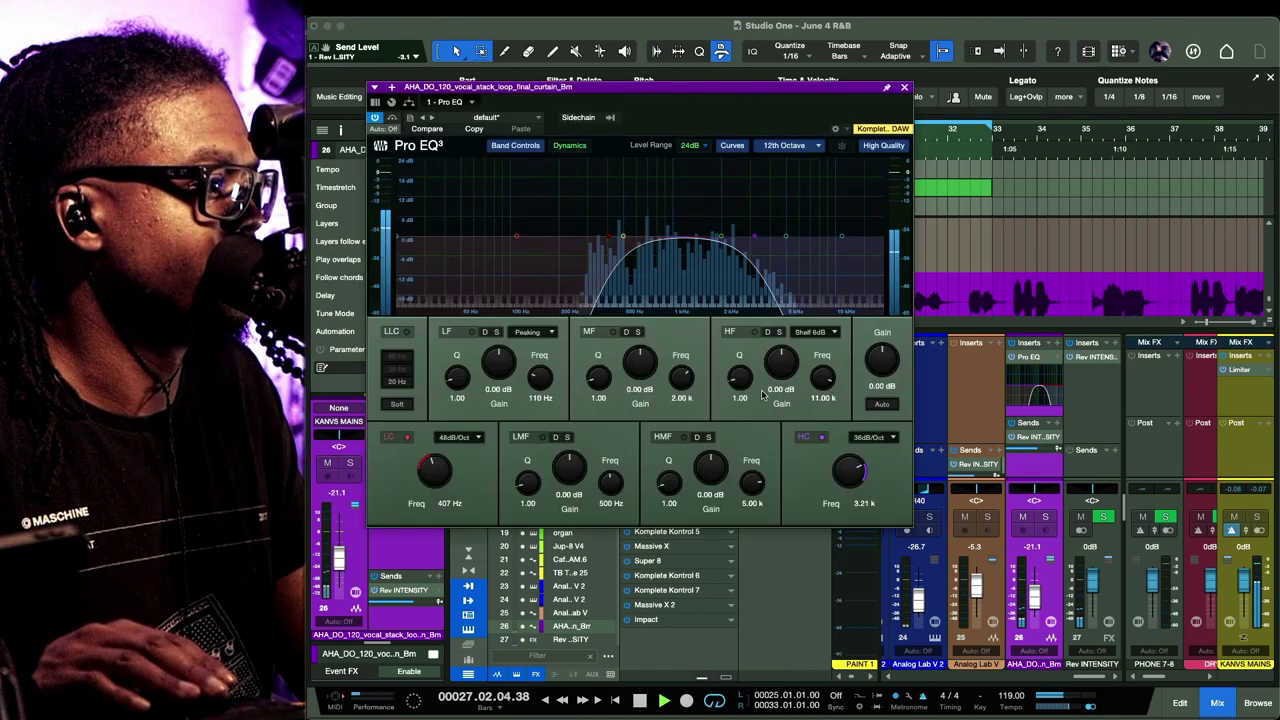
drag(847, 470, 839, 464)
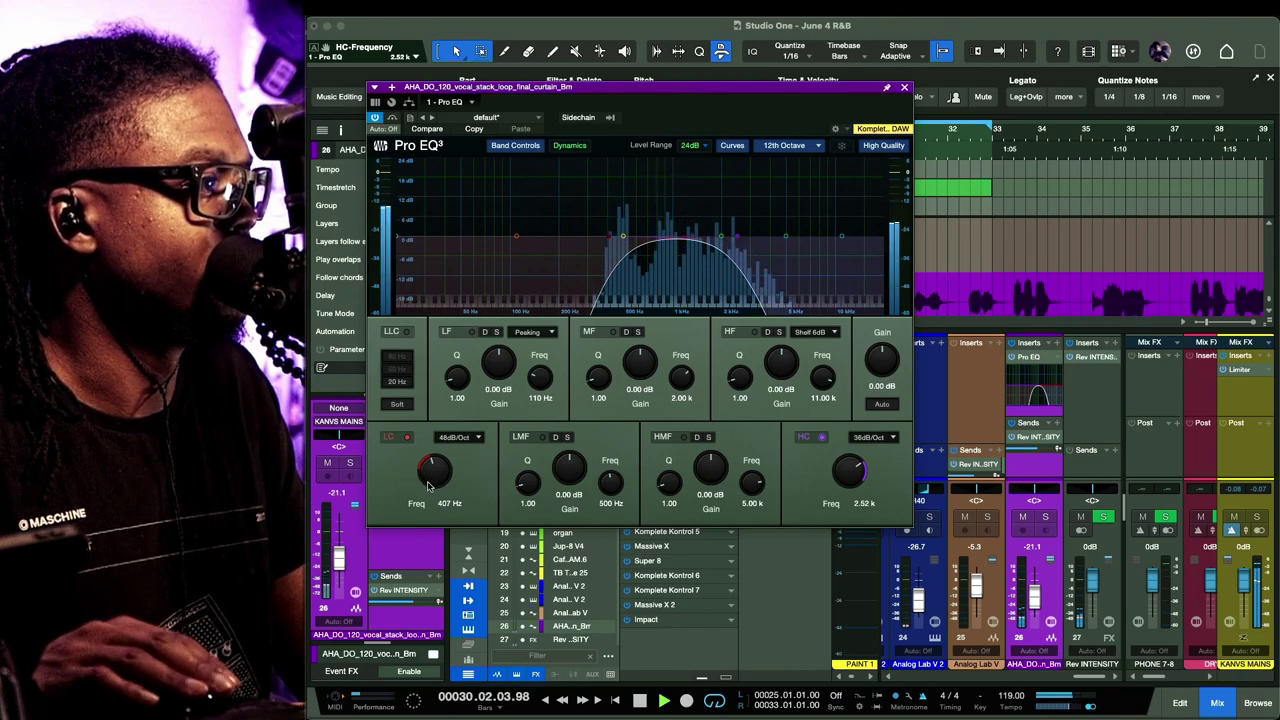
click(903, 89)
drag(849, 328, 840, 432)
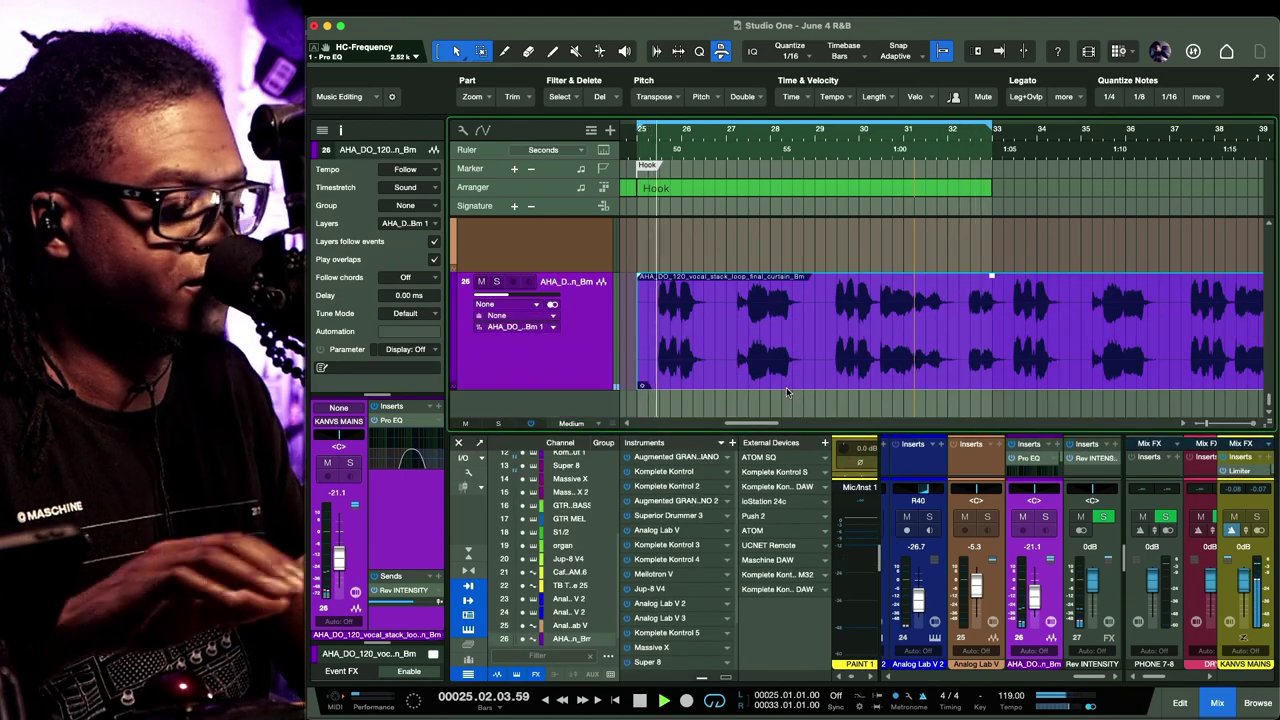
Play the song past the end of the hook to audition the vocal stack loop beyond bar 33
click(978, 333)
scroll(978, 300, up, 1)
scroll(787, 387, up, 1)
key(w)
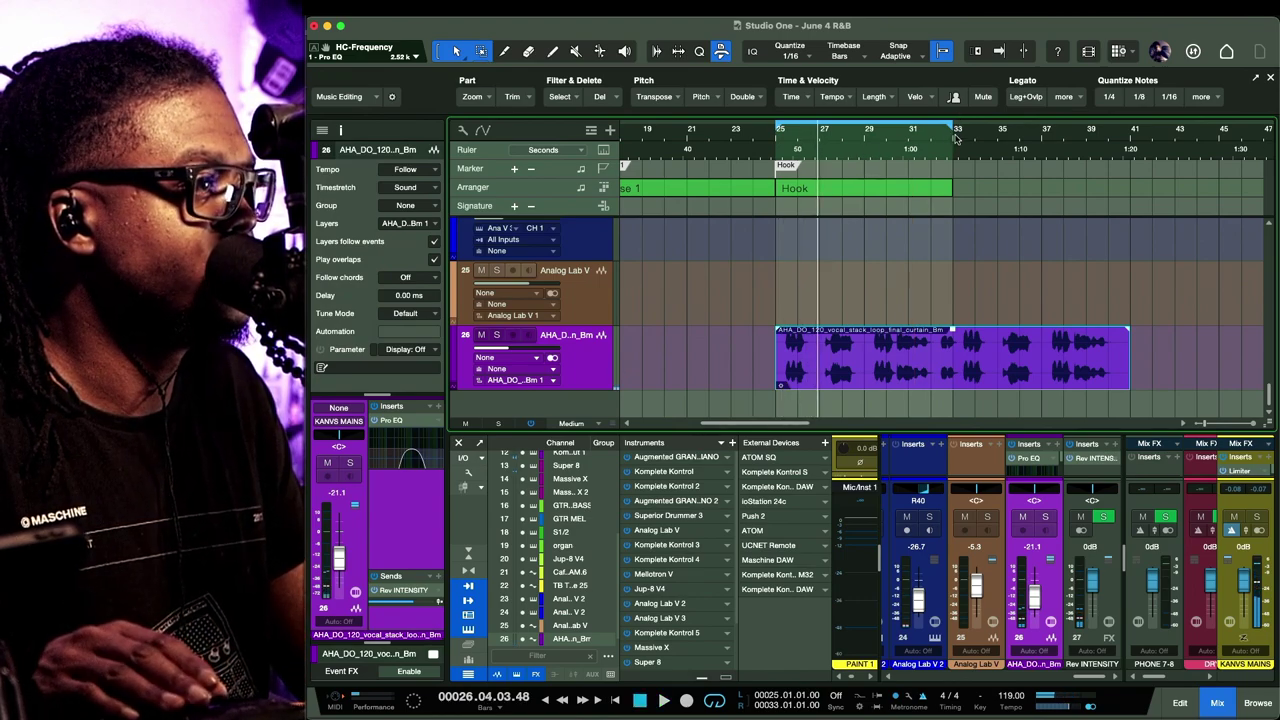
key(space)
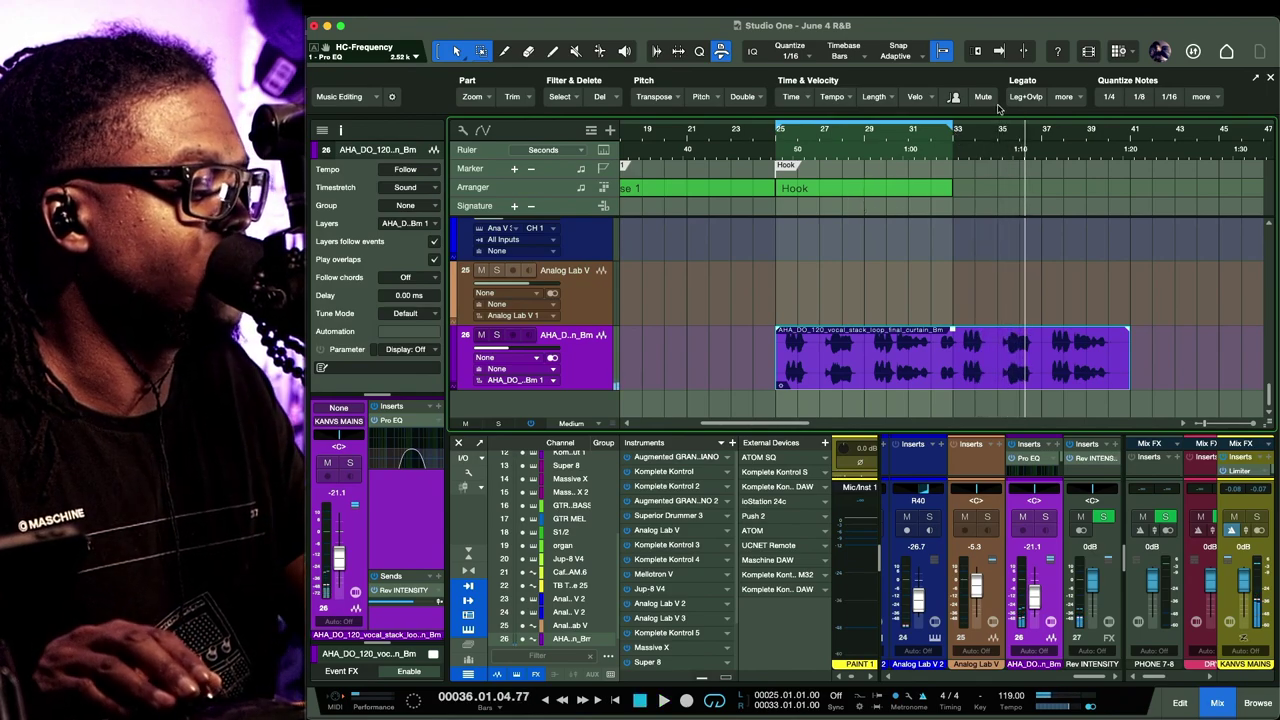
Switch to Splice and preview the DECKED OUT pack's AHA_DO_70 downsampled loop, AHA_DO_80 vocal one-shot and AHA_DO_70 vocal lead loop
key(shift+q)
key(super+Tab)
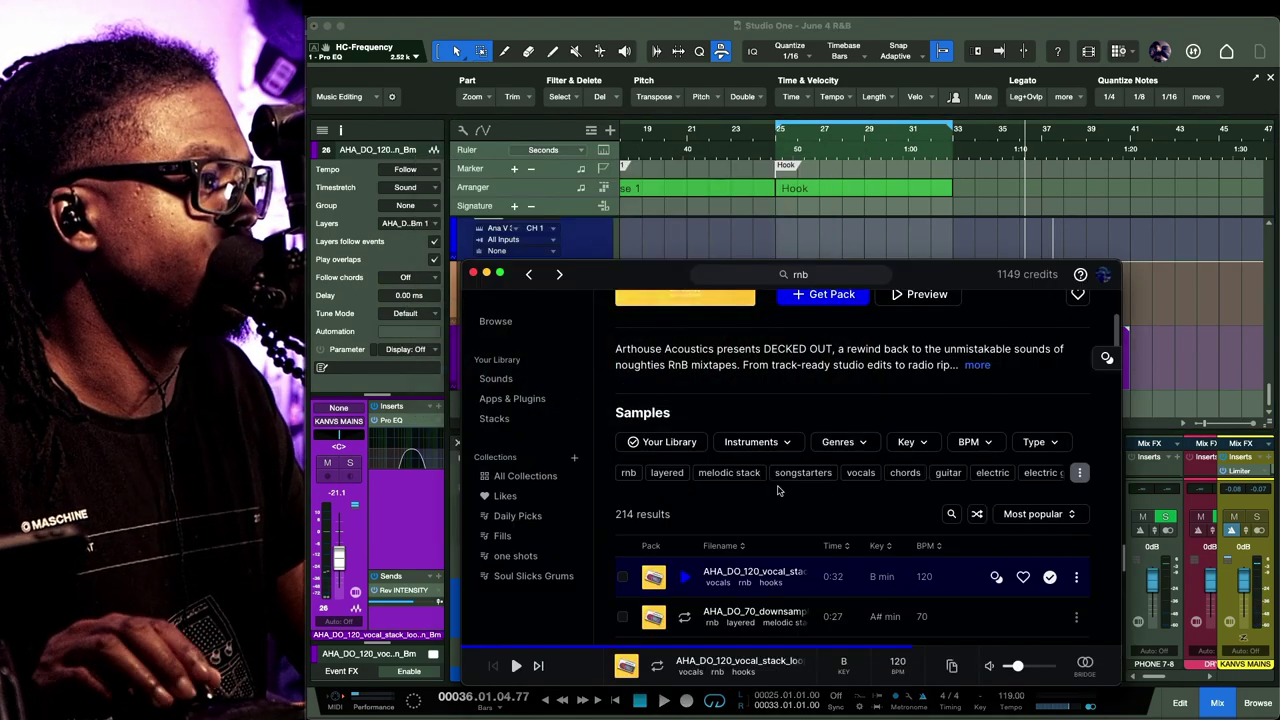
click(684, 616)
scroll(684, 614, down, 2)
scroll(684, 614, down, 3)
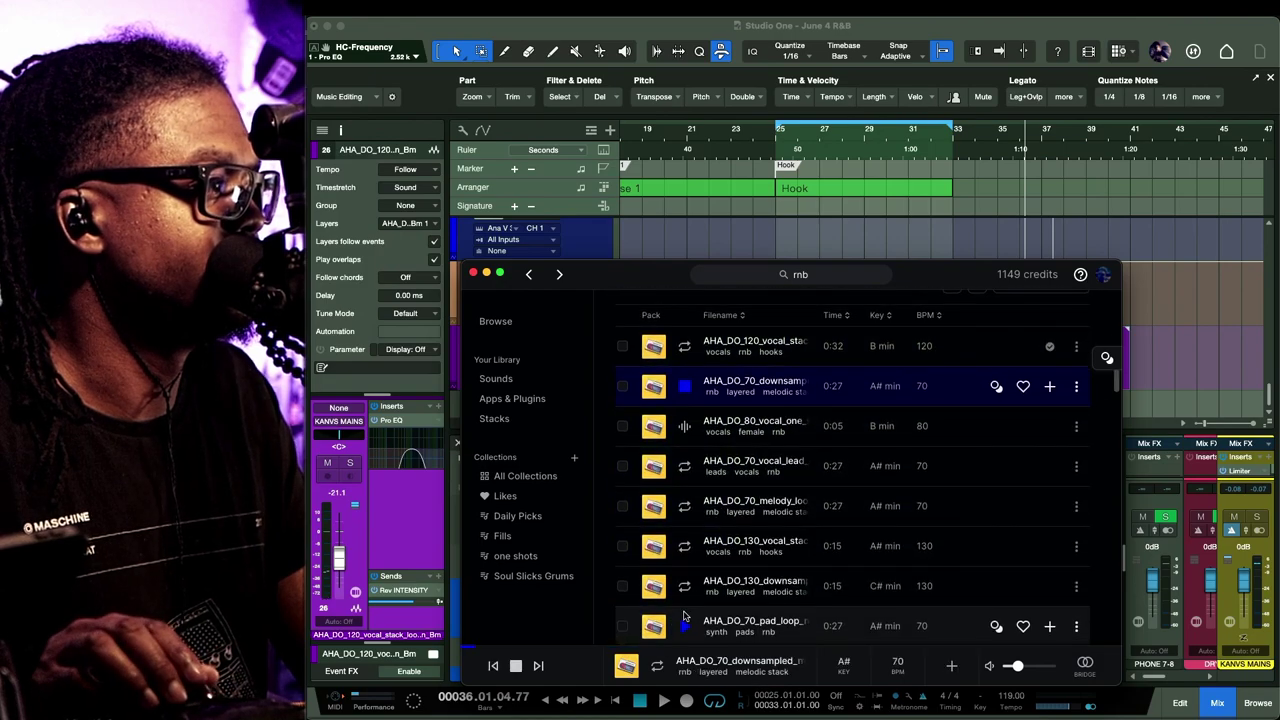
click(684, 427)
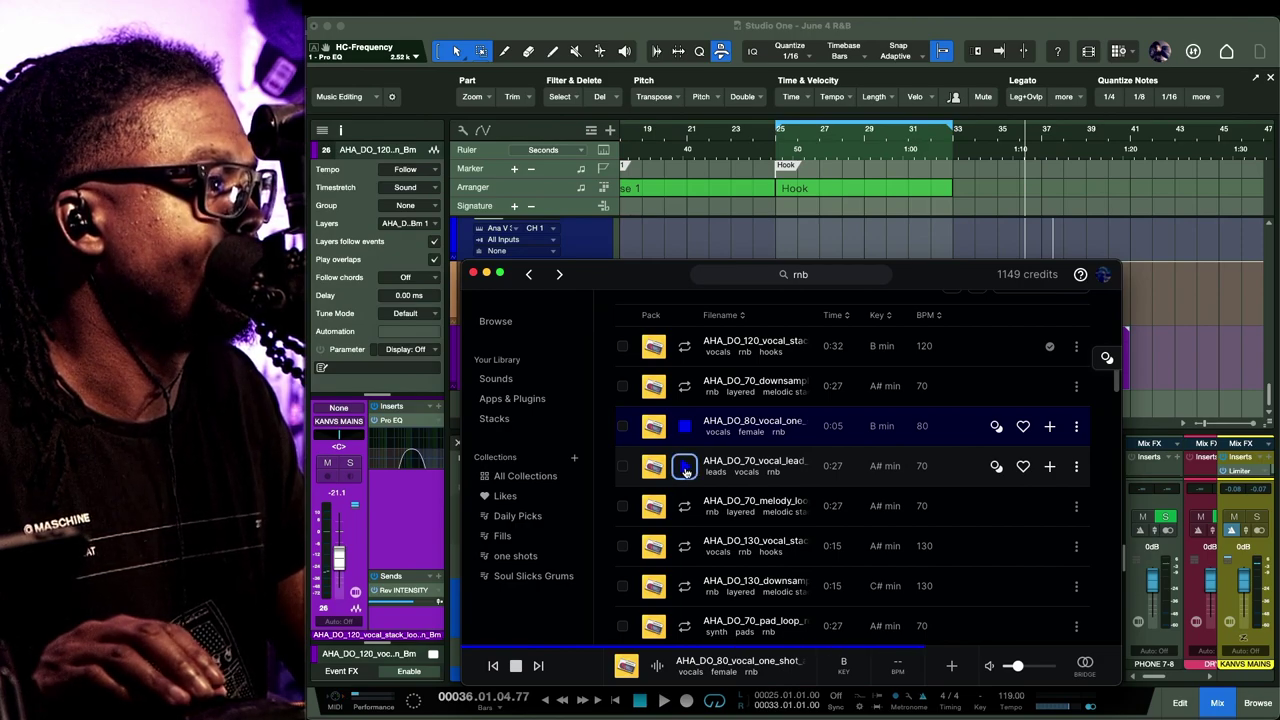
click(684, 467)
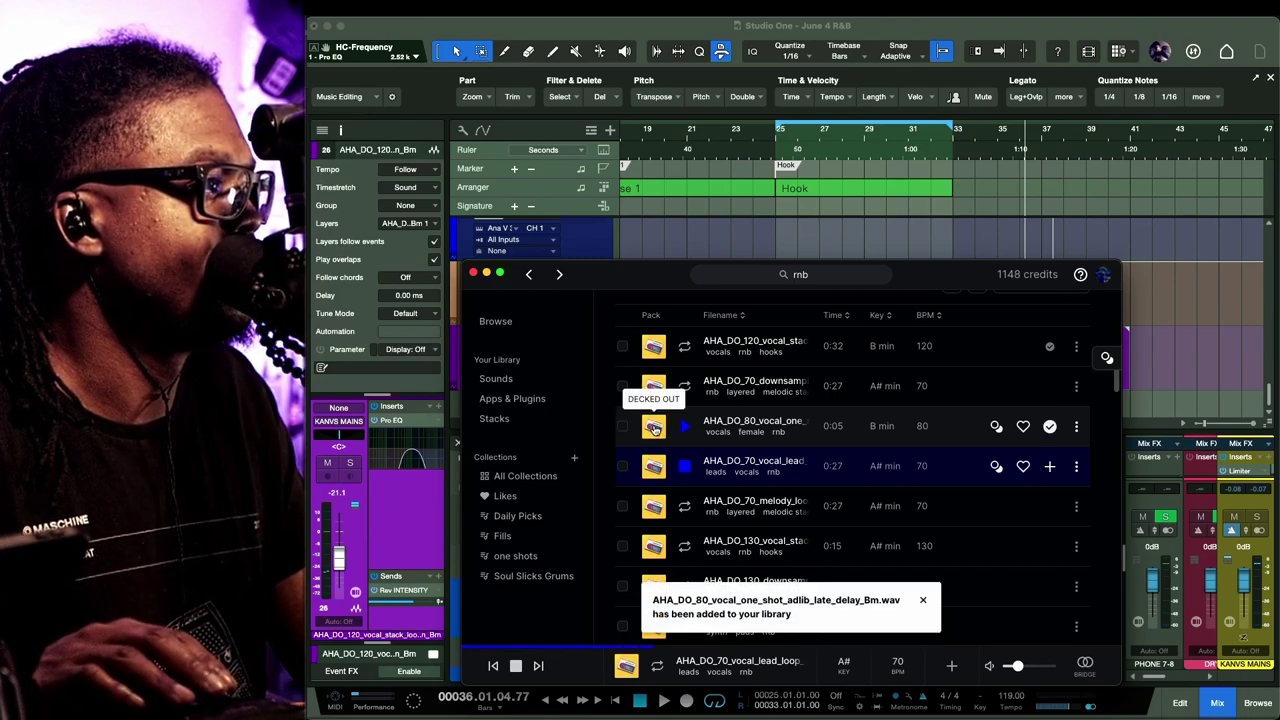
Place the AHA_DO_80 vocal one-shot adlib on a new track at bar 29 and lower that track's volume to -17.2 dB
drag(659, 428, 868, 410)
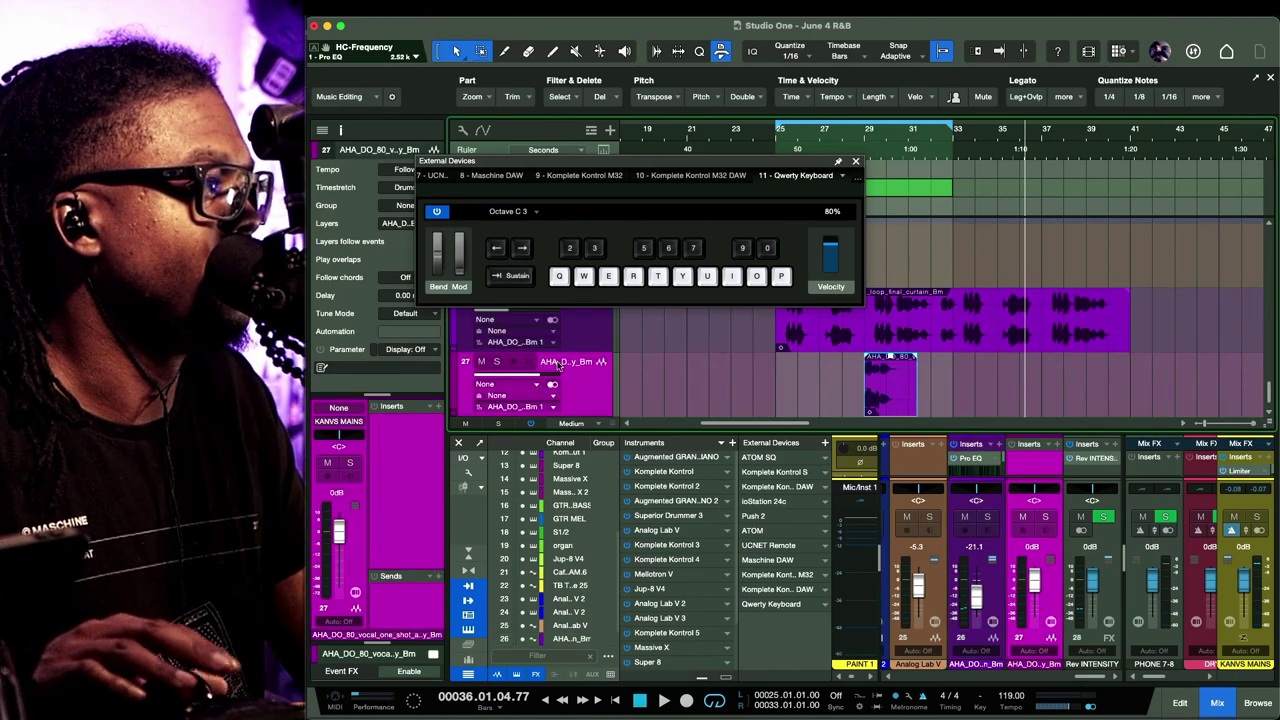
drag(516, 376, 491, 403)
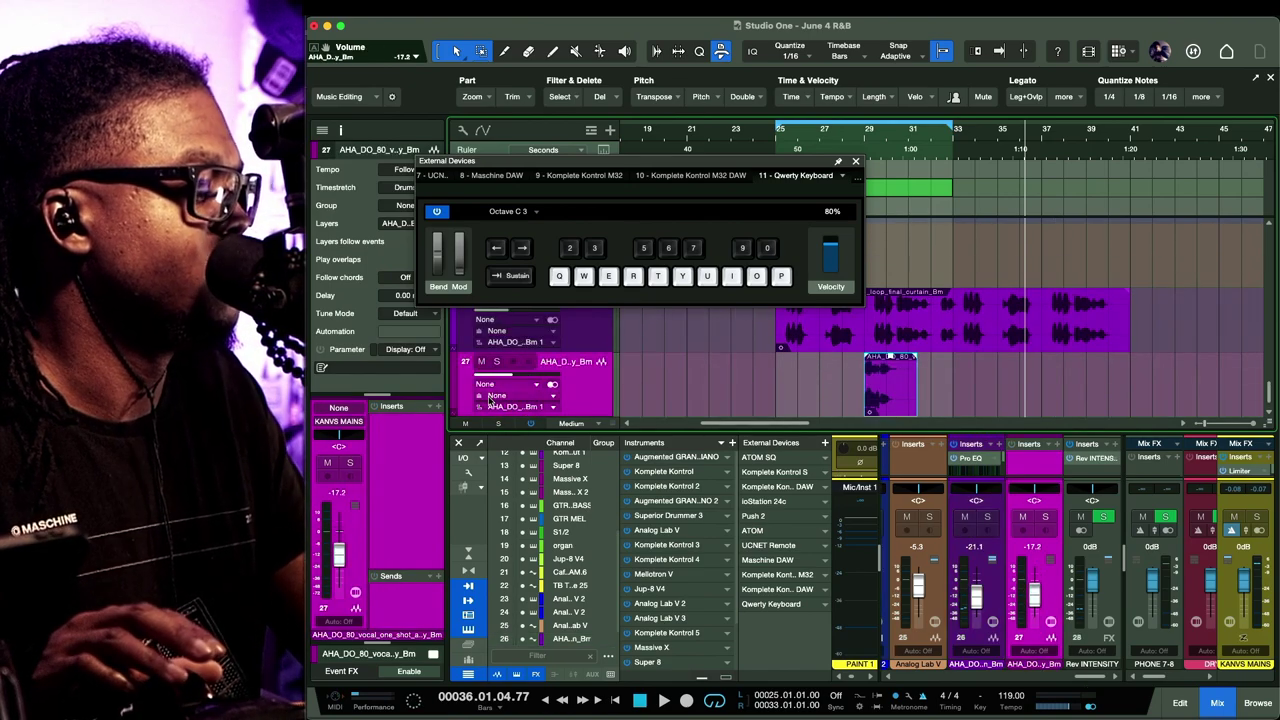
Add AHA_DO_70_vocal_lead_loop_reunion_A#m to the Splice library and place it on a new track at bar 32
key(super+Tab)
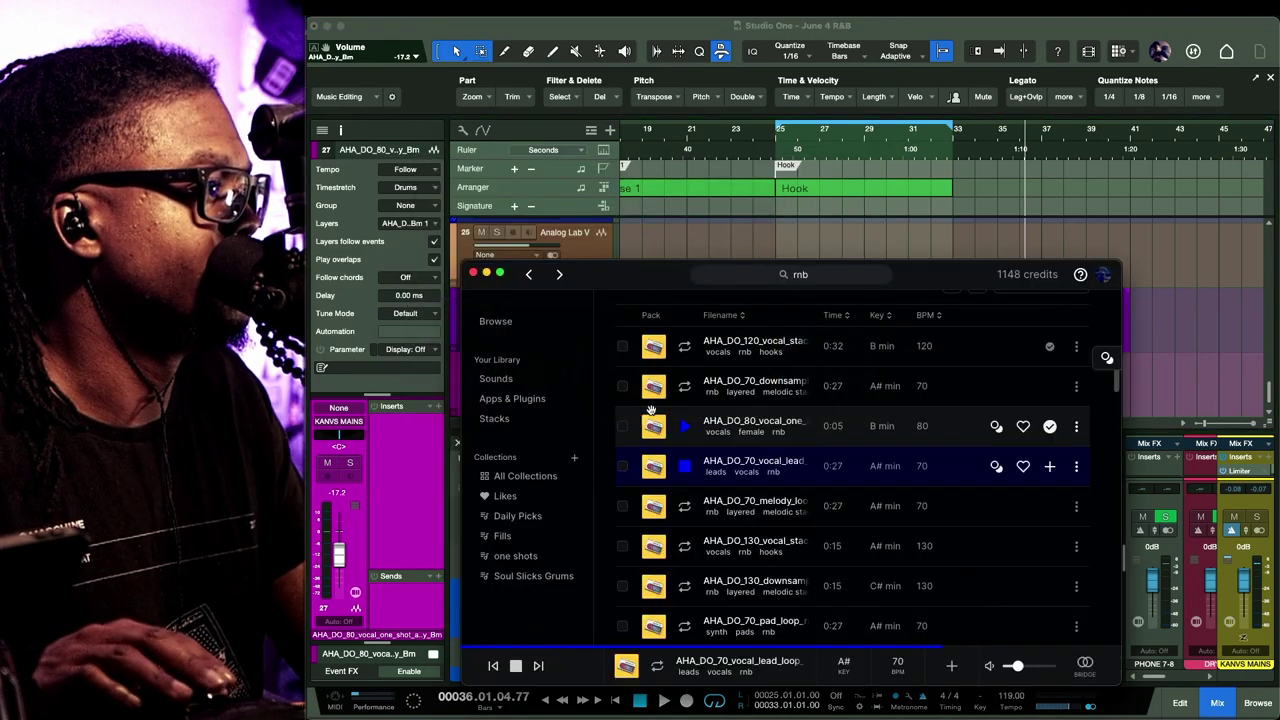
click(1050, 468)
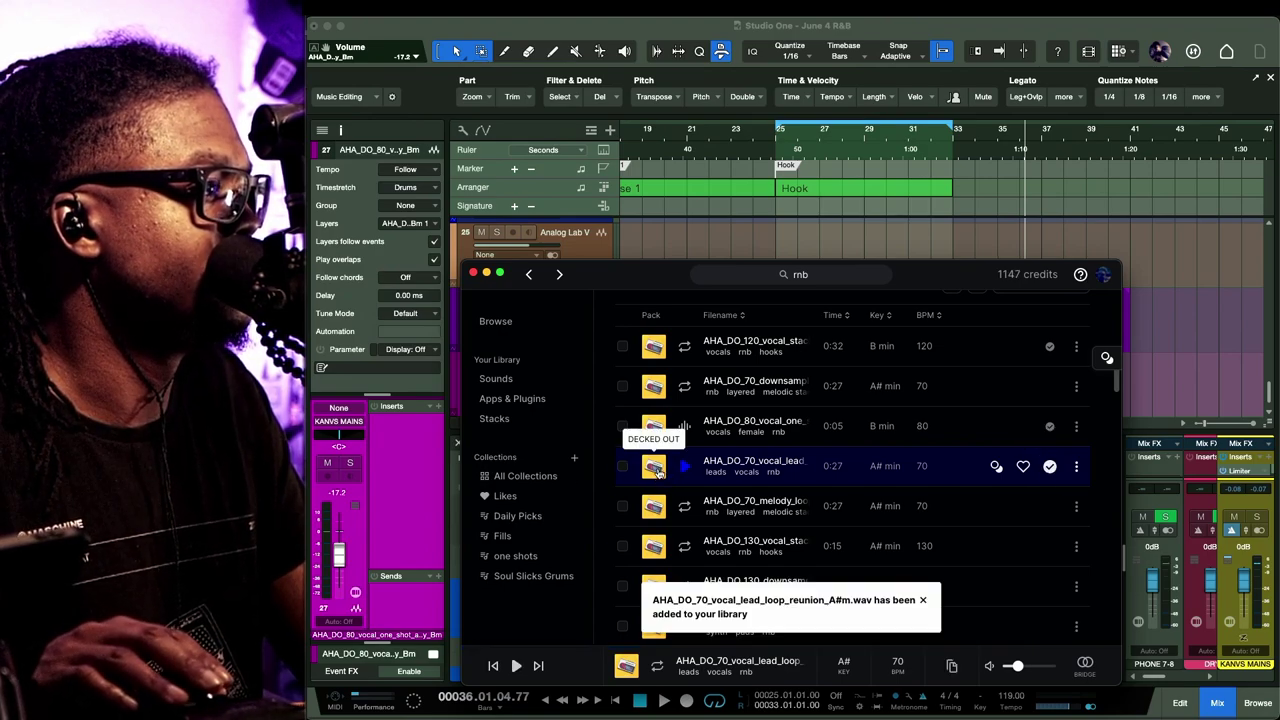
drag(657, 472, 946, 420)
drag(957, 412, 950, 392)
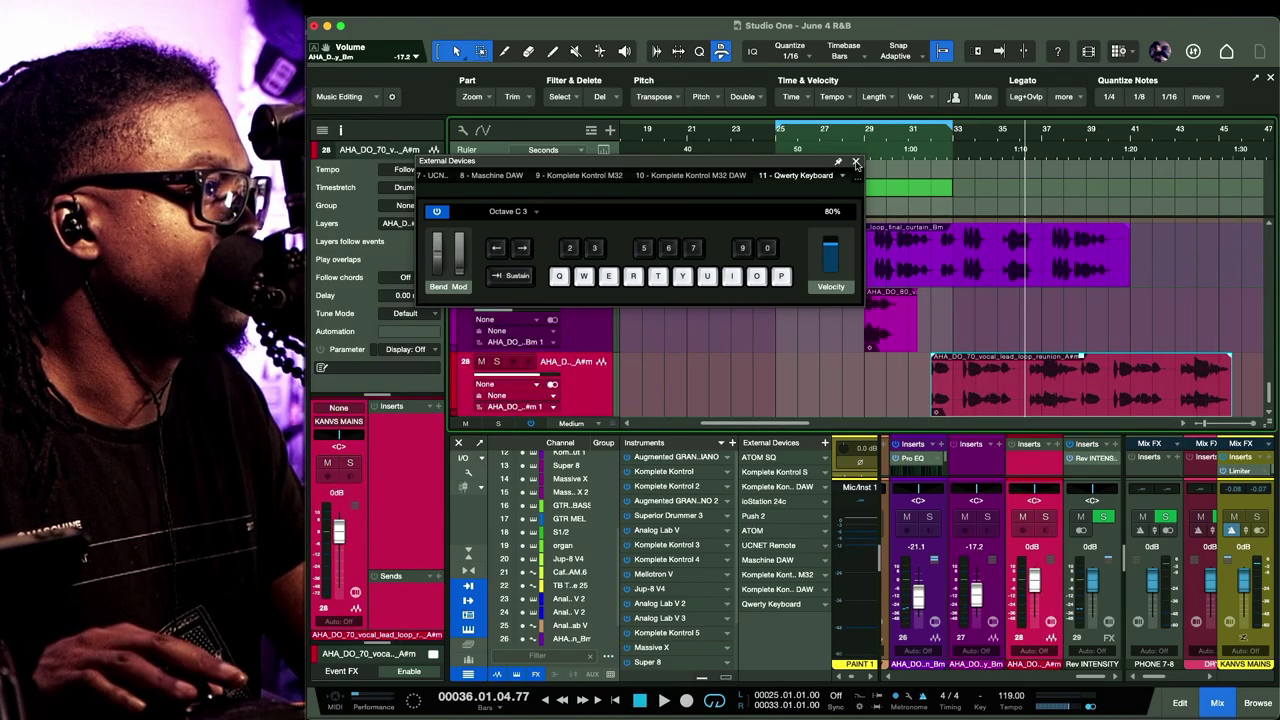
Close the External Devices window and lower the vocal lead loop track's volume to -22.4 dB
click(856, 162)
click(835, 148)
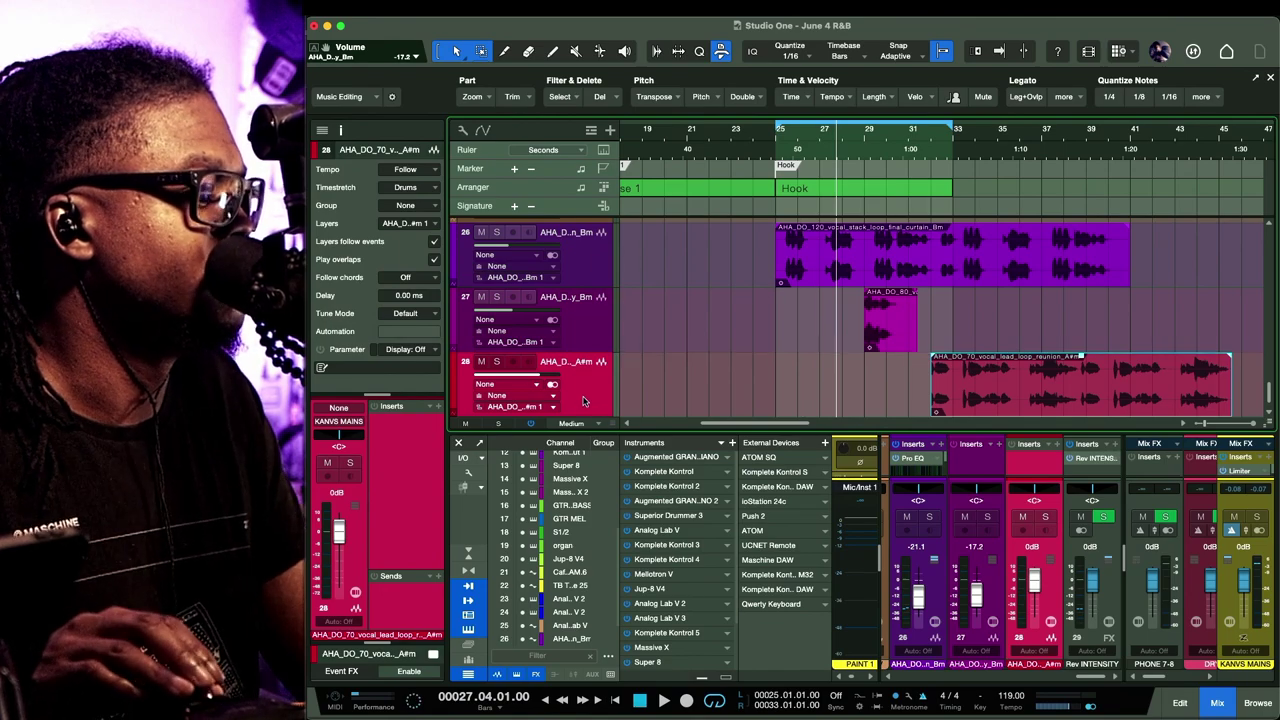
click(581, 336)
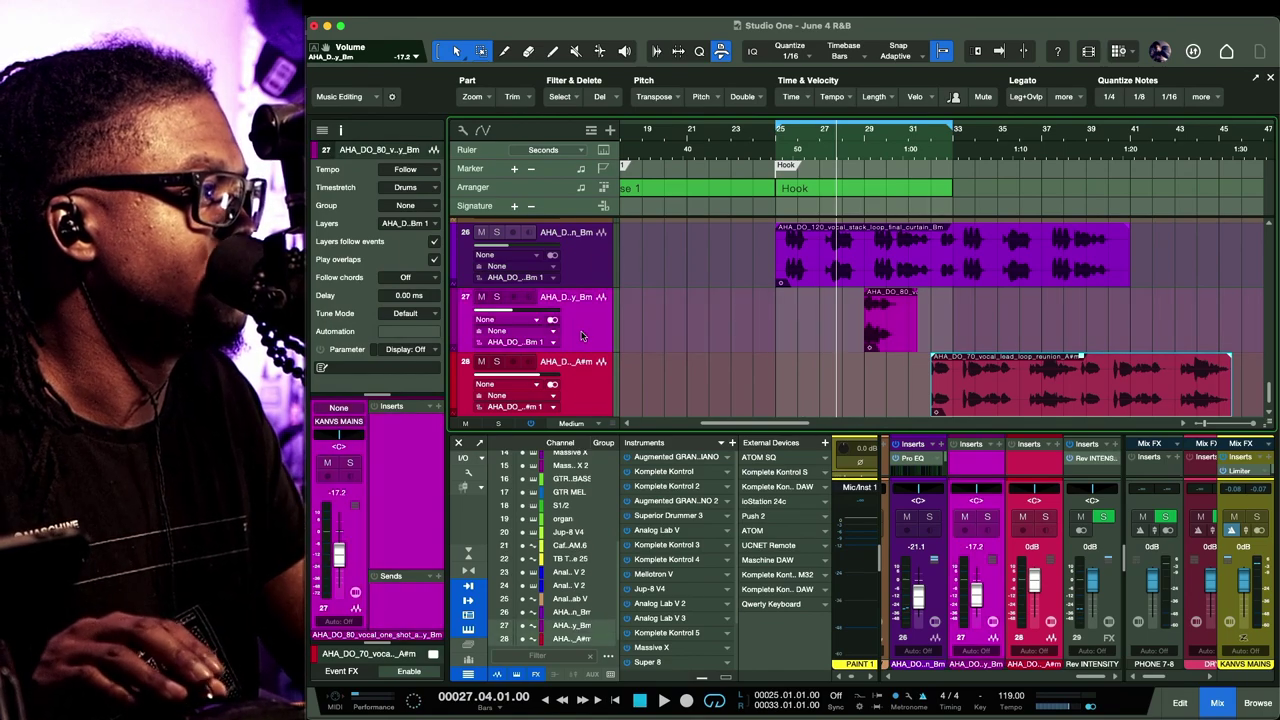
drag(531, 375, 499, 383)
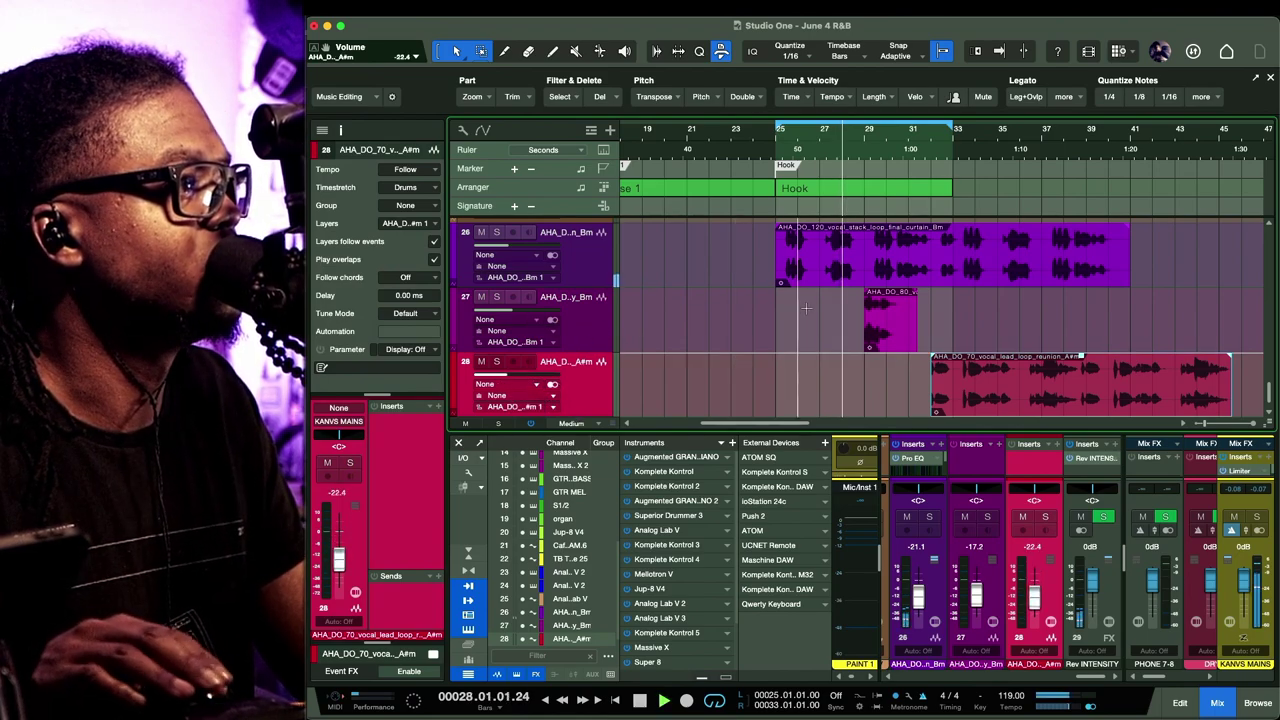
Play the hook to audition the vocal one-shot and the vocal lead loop against the vocal stack
click(845, 315)
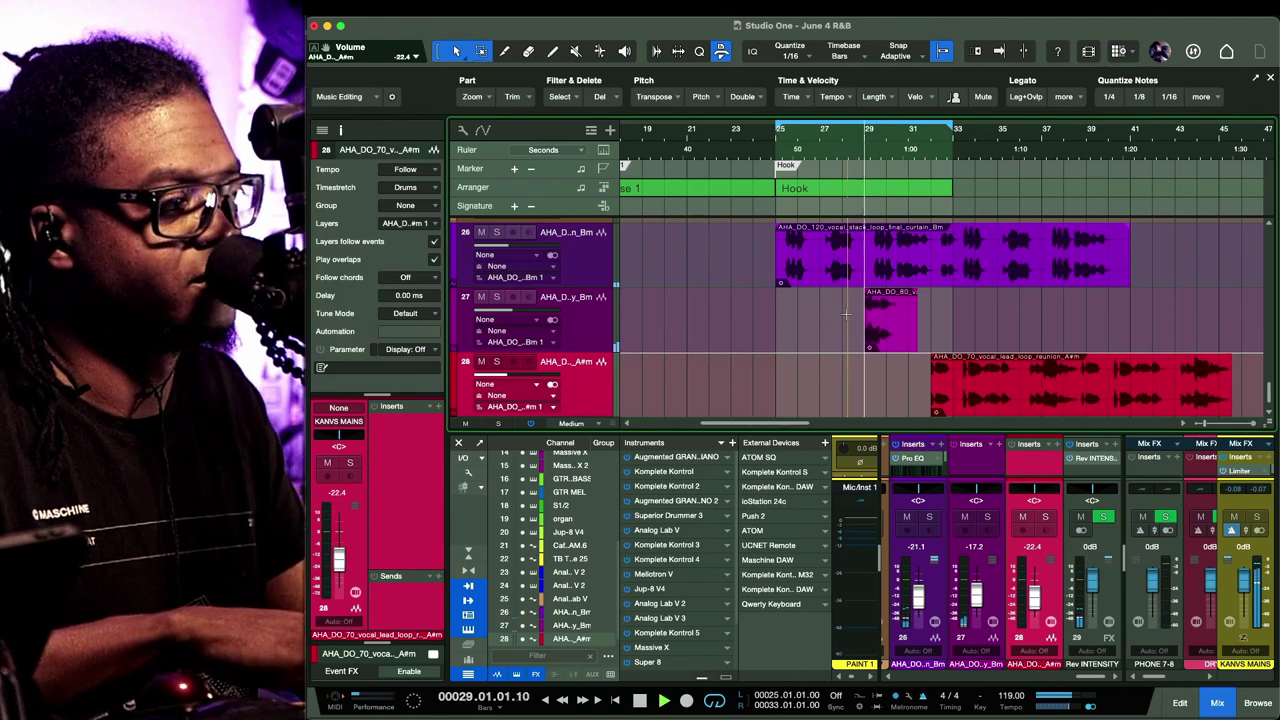
scroll(845, 315, up, 2)
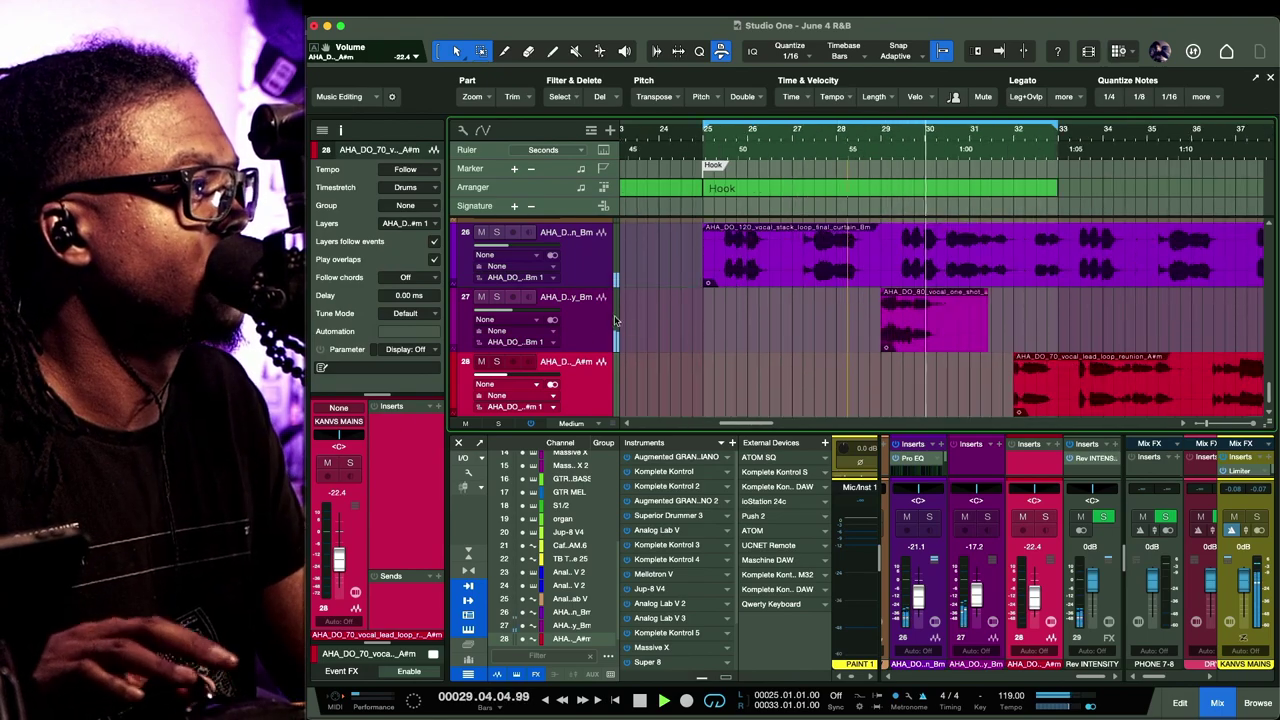
click(920, 308)
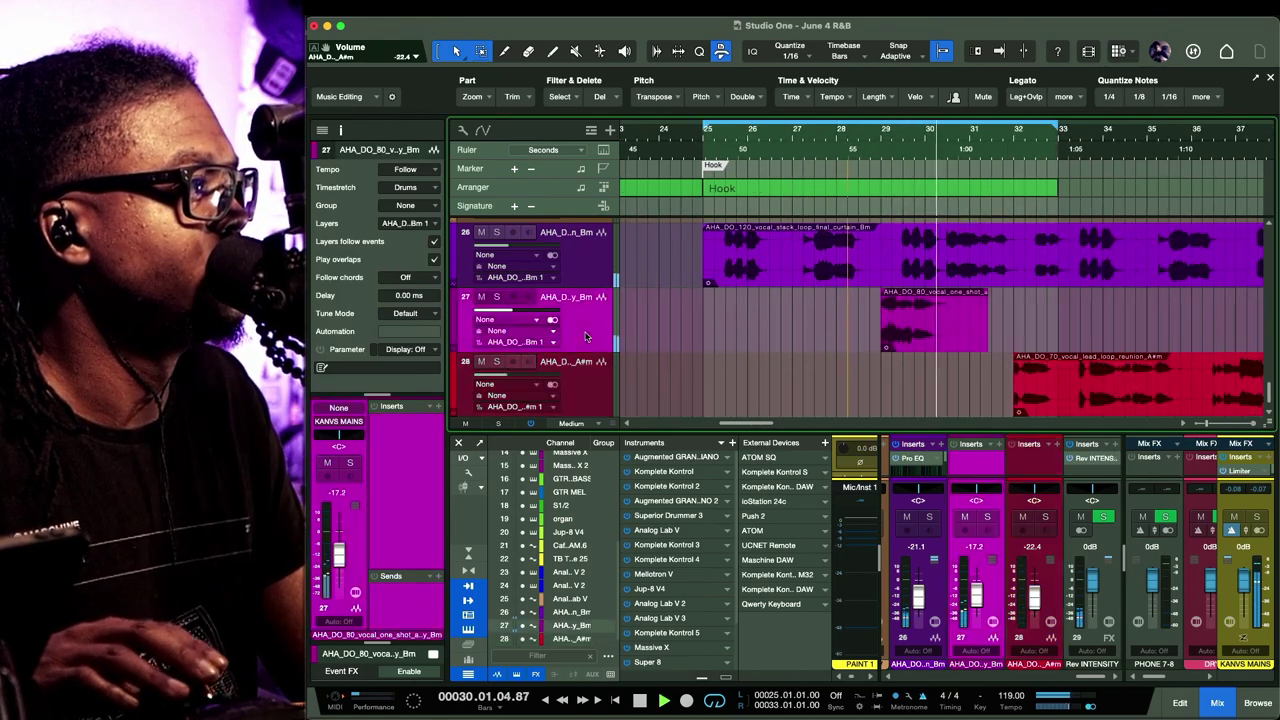
click(948, 341)
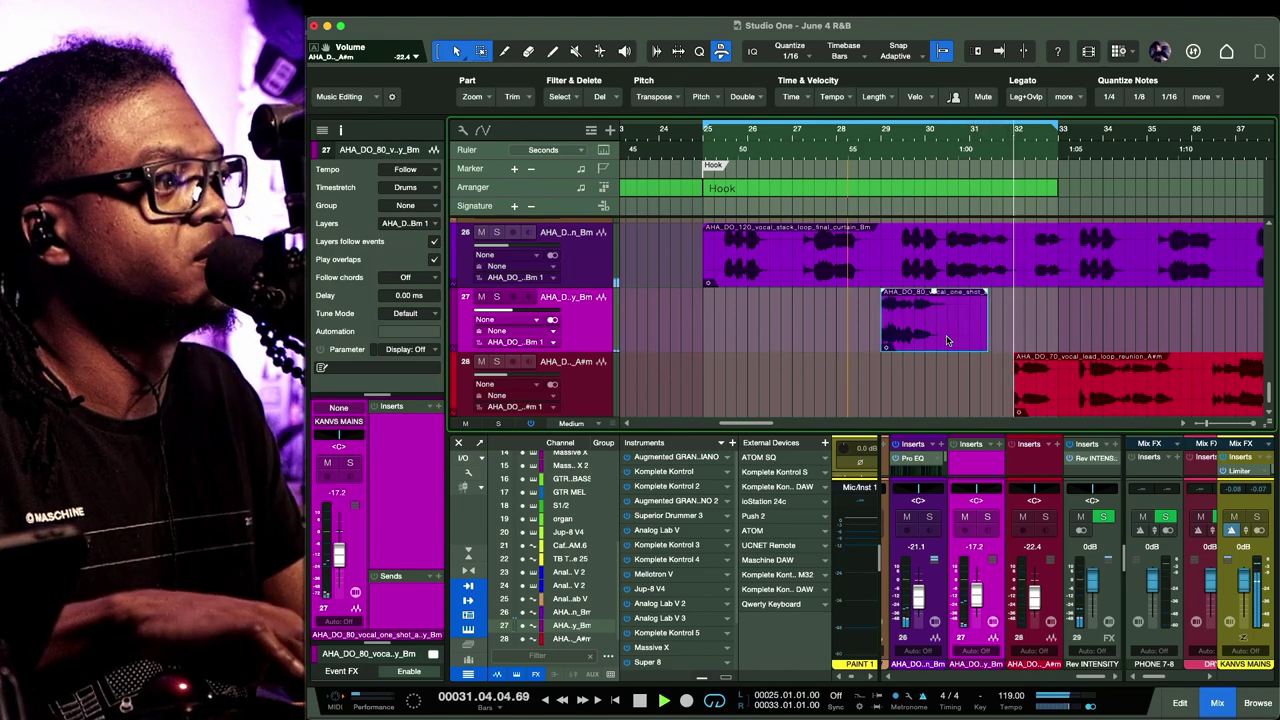
click(1165, 400)
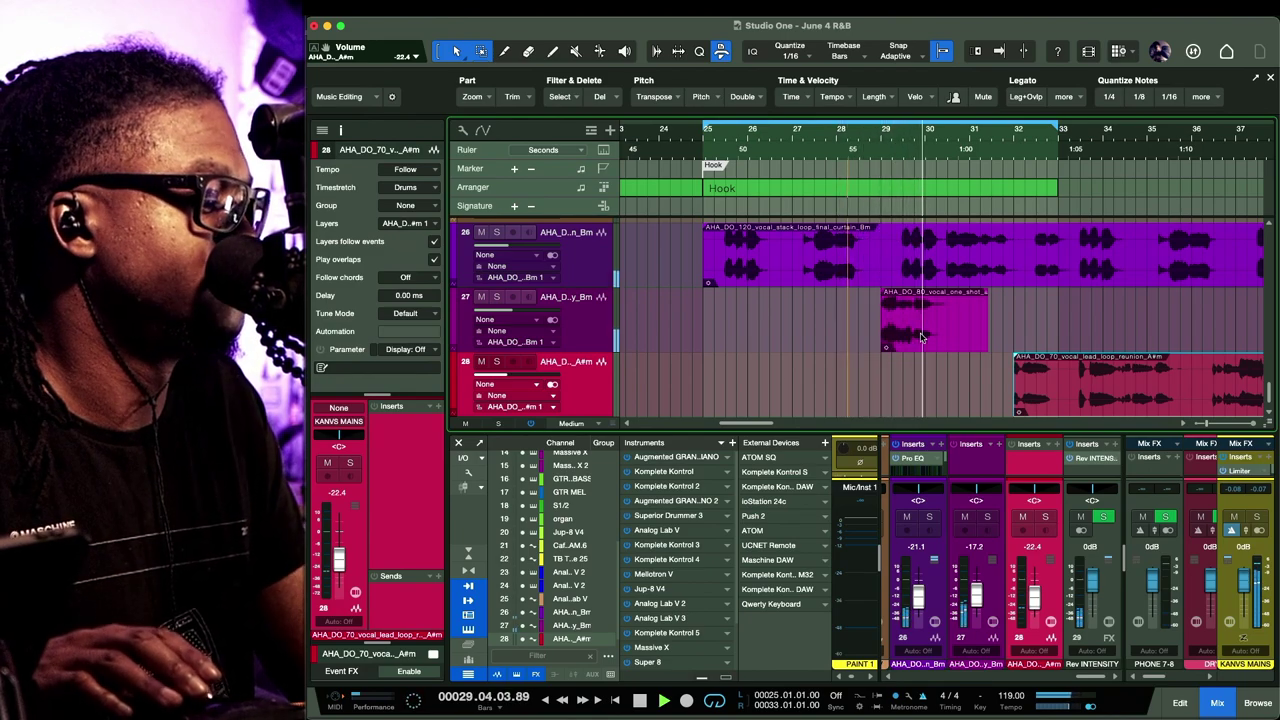
Move the vocal one-shot to bar 32, and split the lead loop just past bar 33, moving its remainder to a new track below
drag(832, 330, 953, 332)
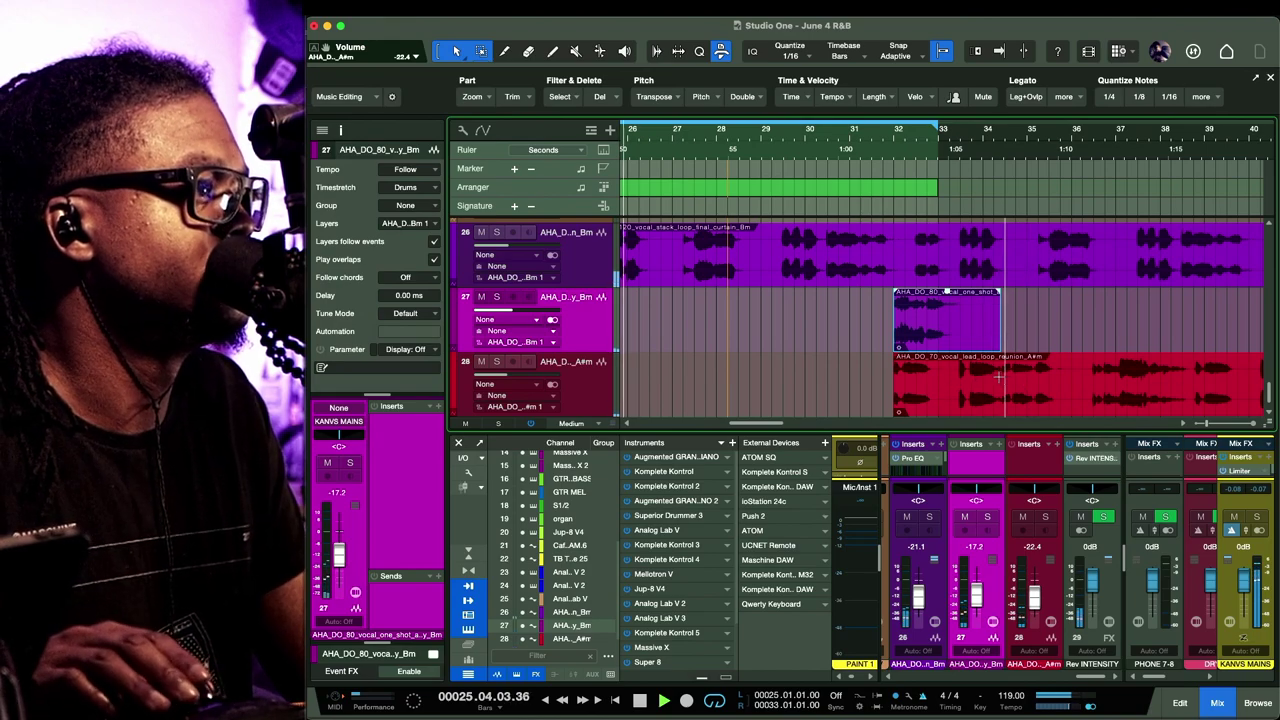
drag(950, 370, 793, 398)
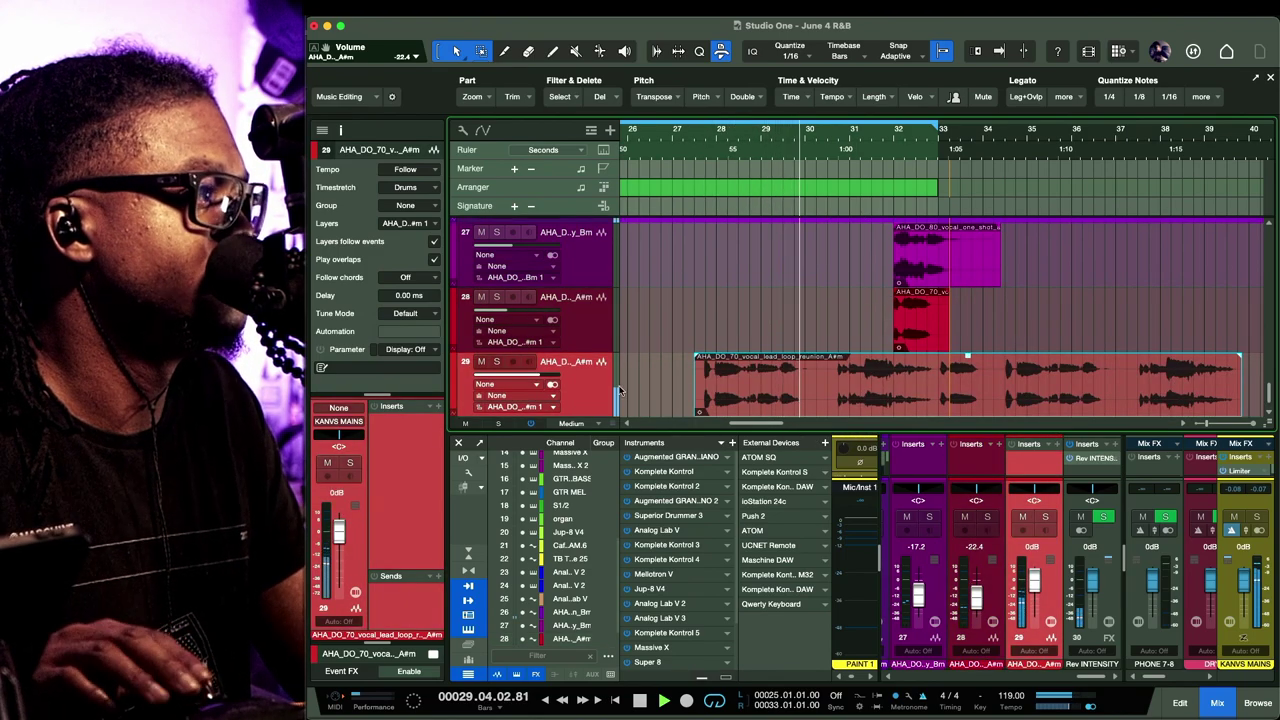
Lower track 29's volume to -18.7 dB, cut the first phrase off its lead loop event, and start the event at 28.02
mouse_move(498, 374)
mouse_down()
mouse_move(520, 383)
mouse_move(503, 384)
mouse_up()
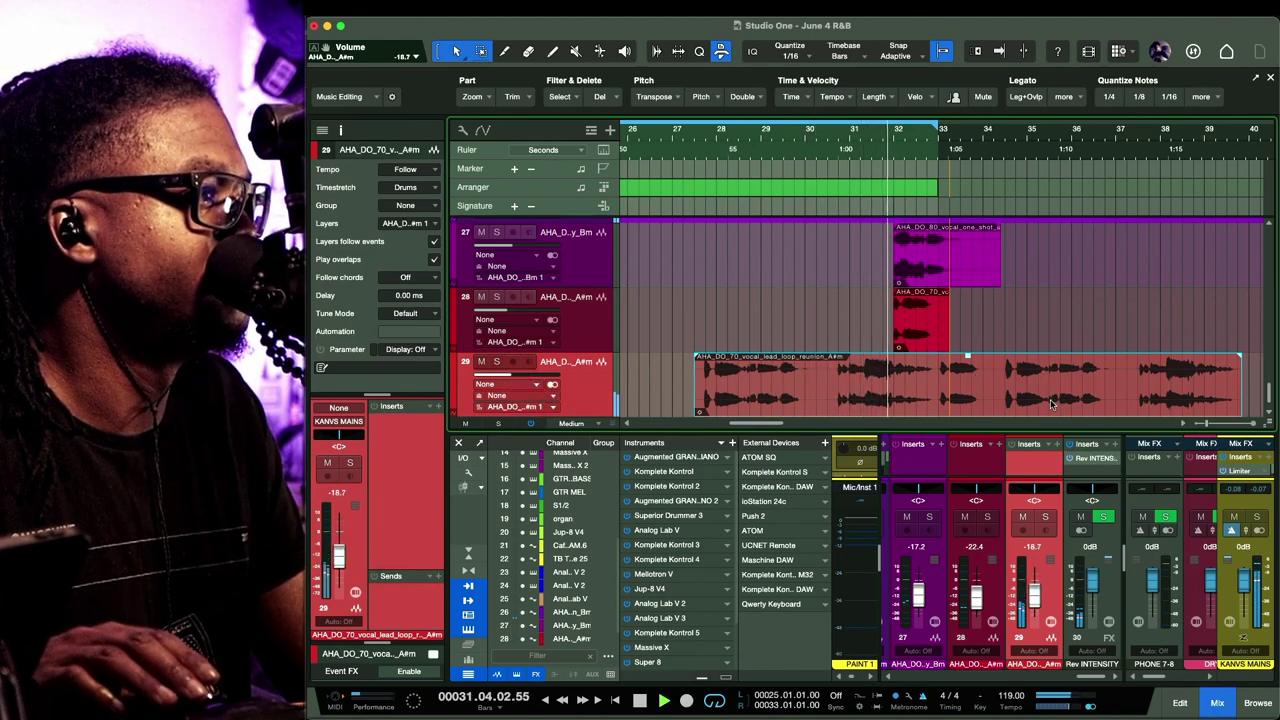
drag(698, 384, 758, 400)
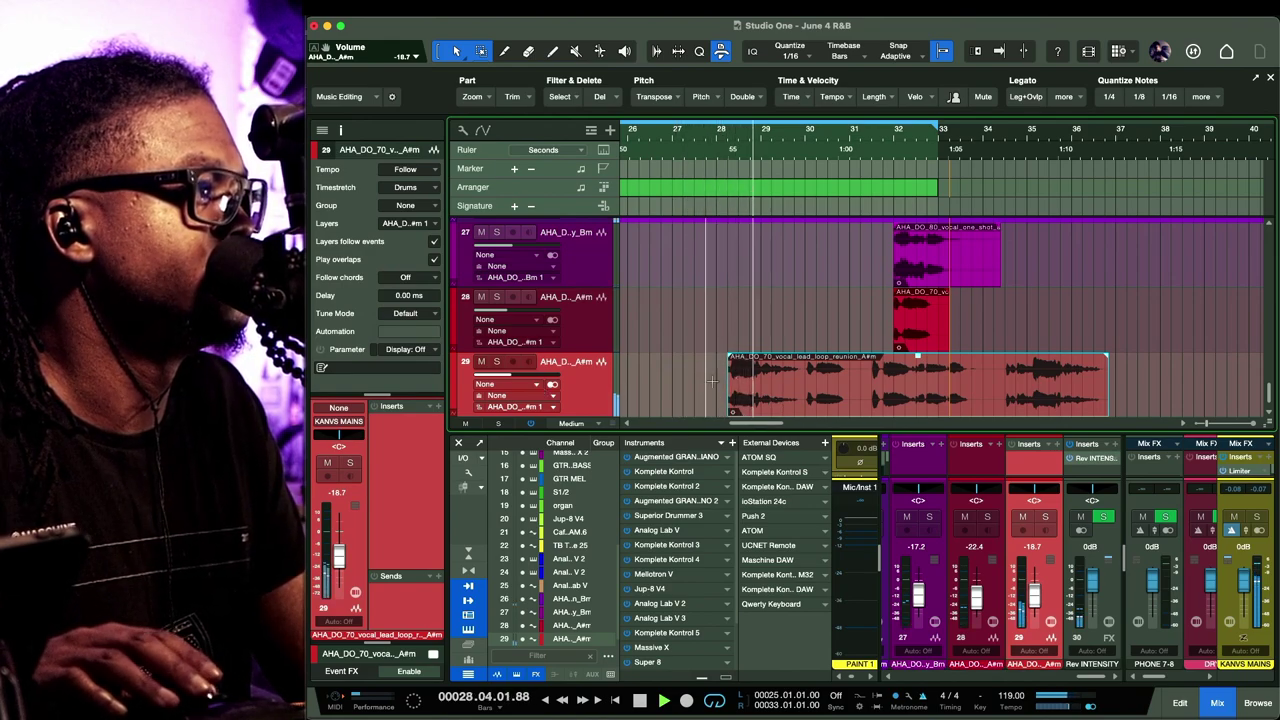
Try starting the track 29 lead loop event at 28.03, hide the mixer, and move the event back to 28.02
right_click(779, 400)
click(765, 399)
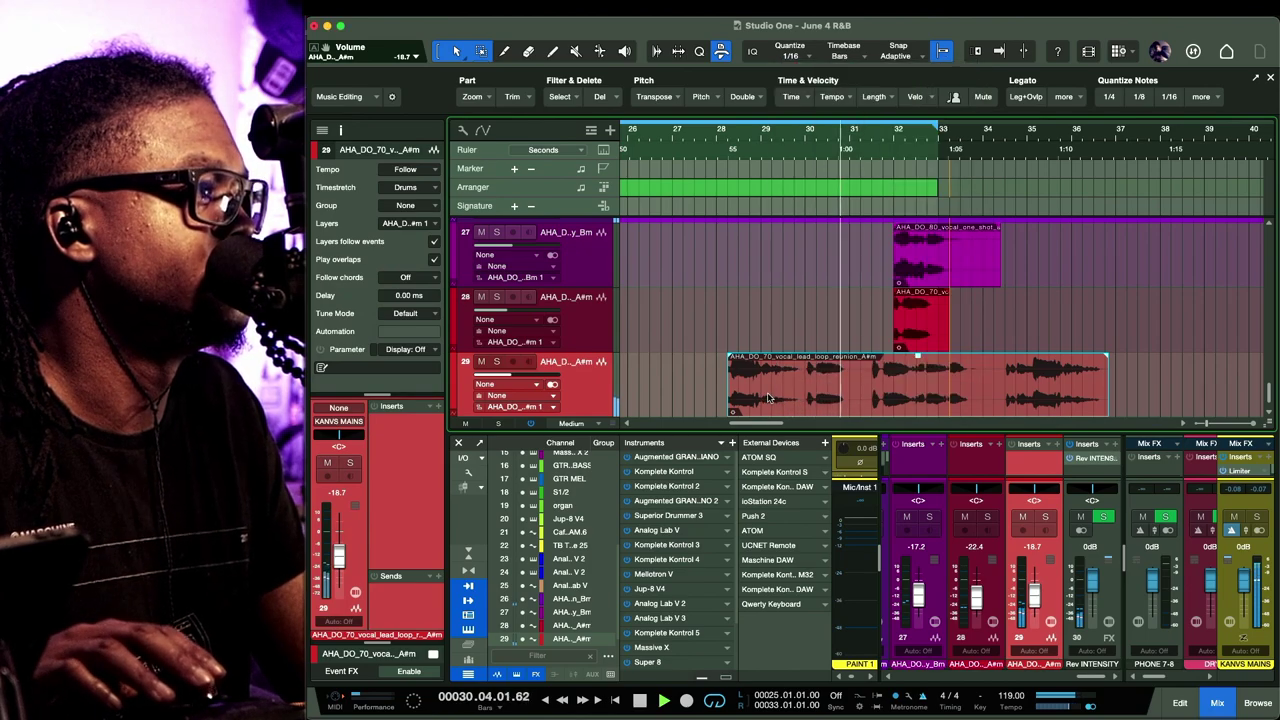
click(779, 401)
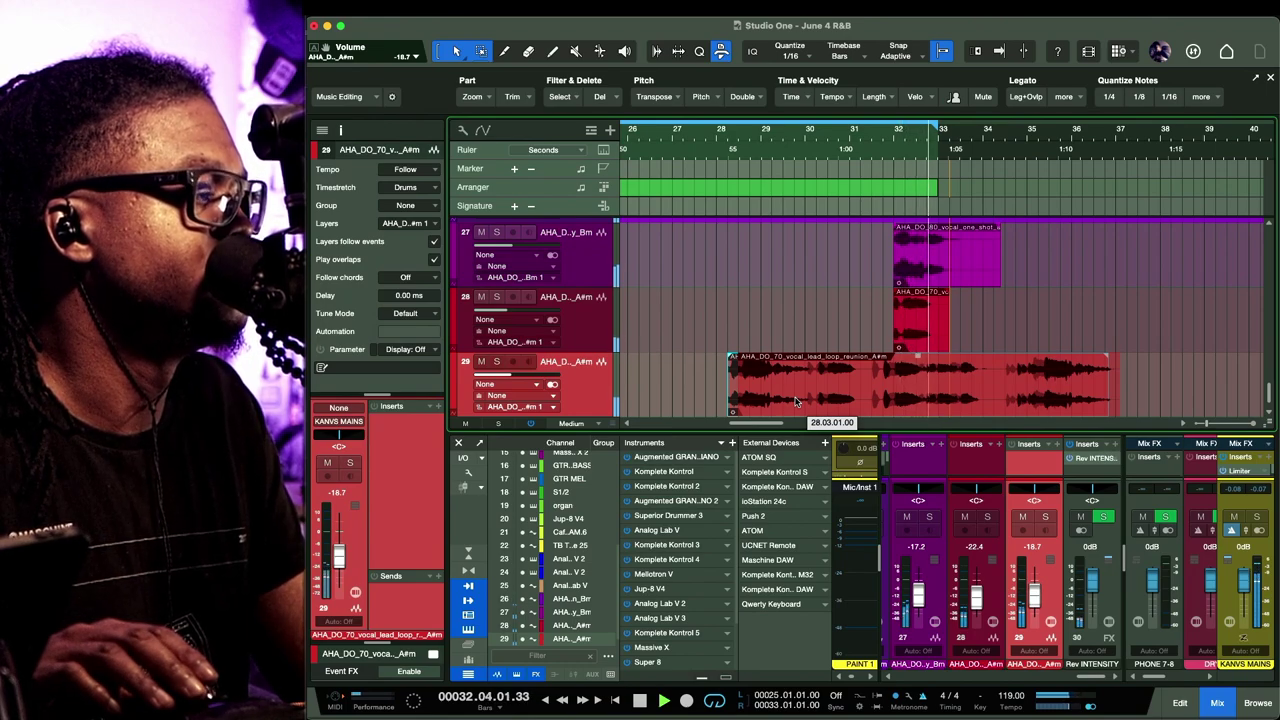
drag(796, 401, 797, 402)
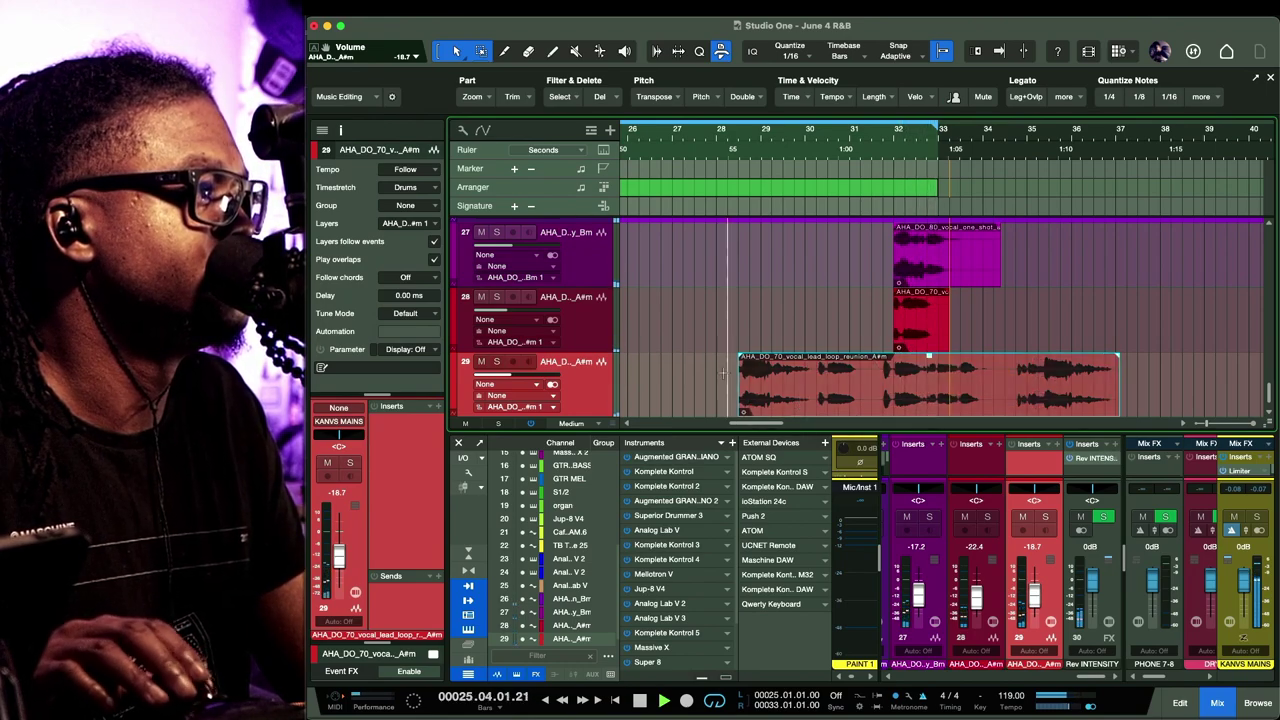
scroll(920, 385, left, 5)
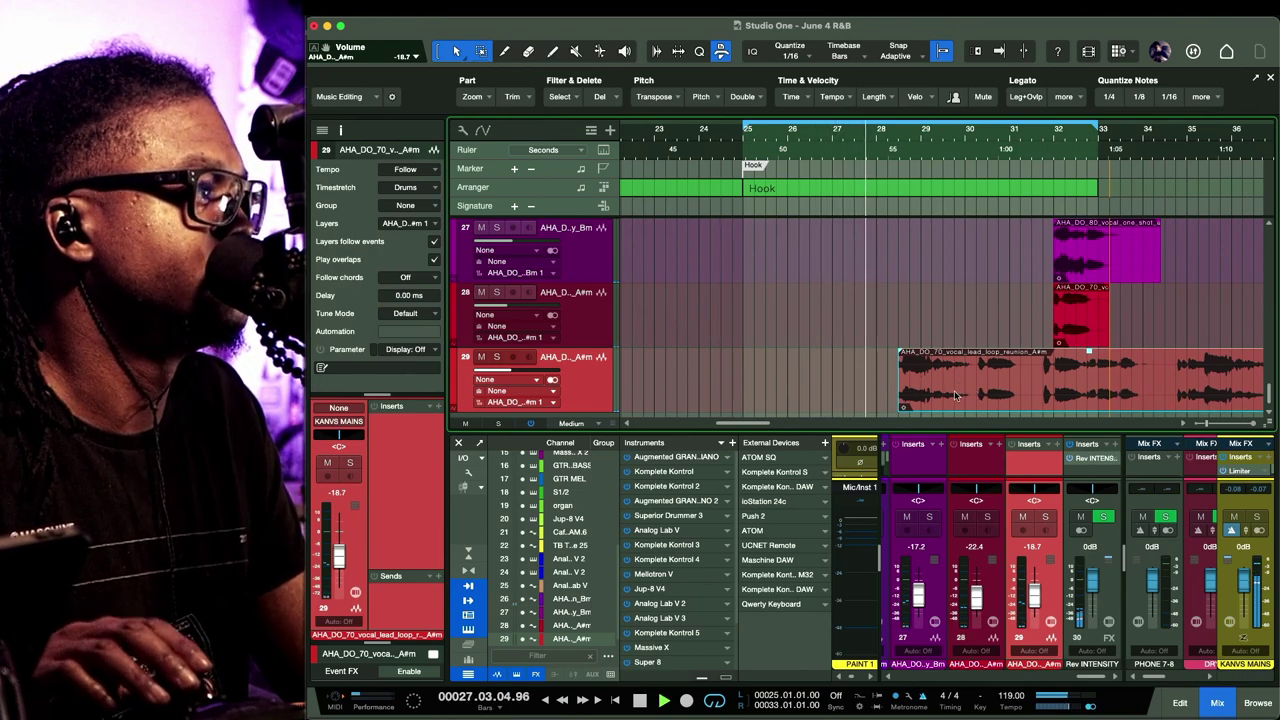
key(F3)
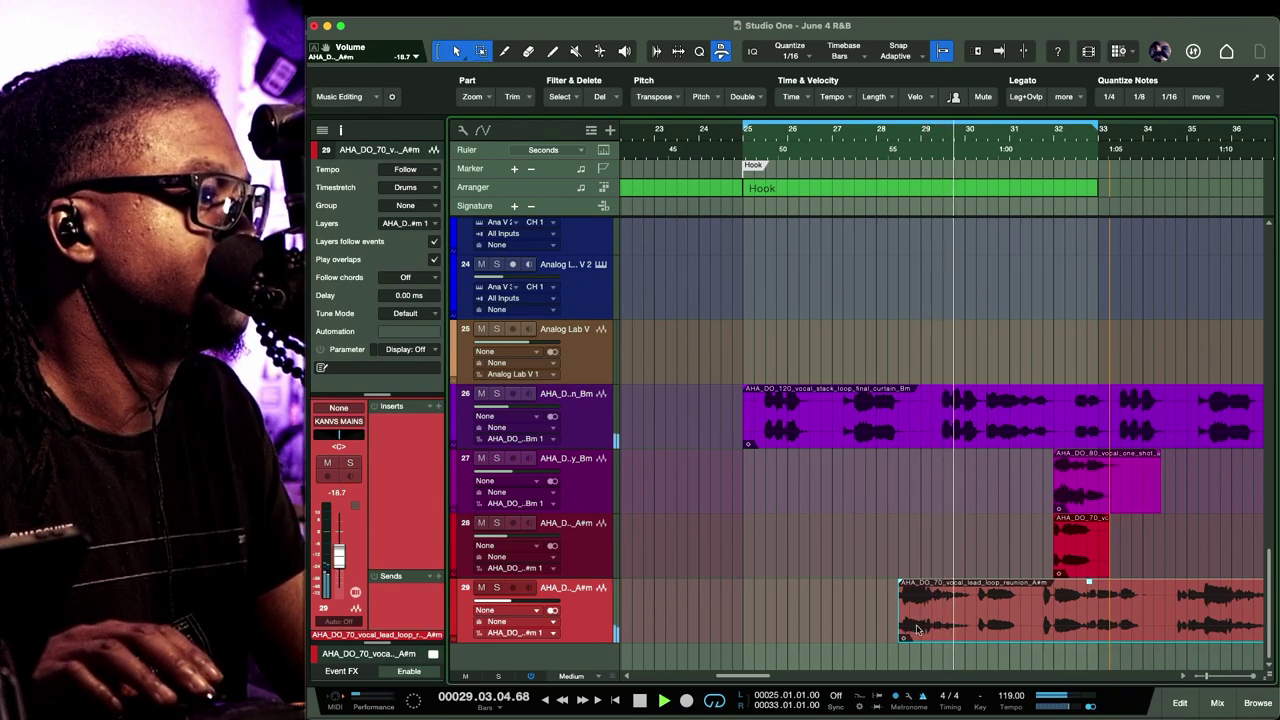
drag(916, 628, 905, 628)
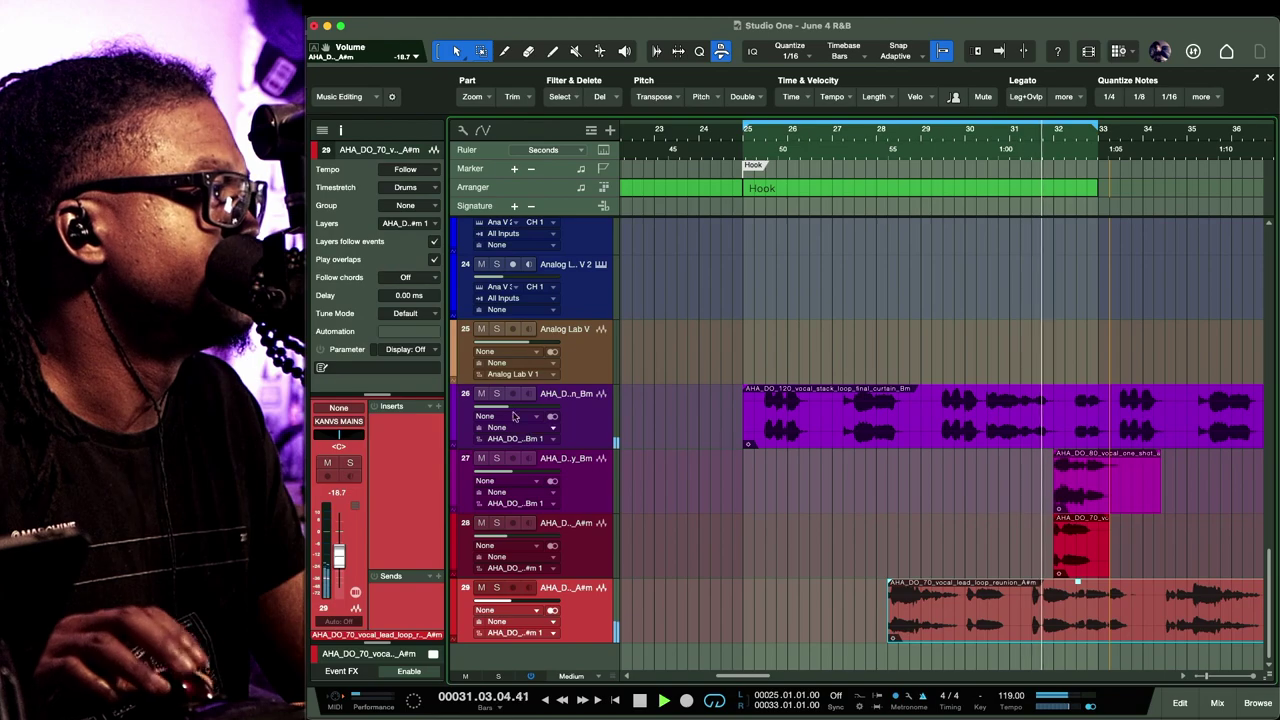
Set track 29's timestretch mode to Sound - Elastique Pro Formant and stop playback with the cursor at bar 28
click(410, 187)
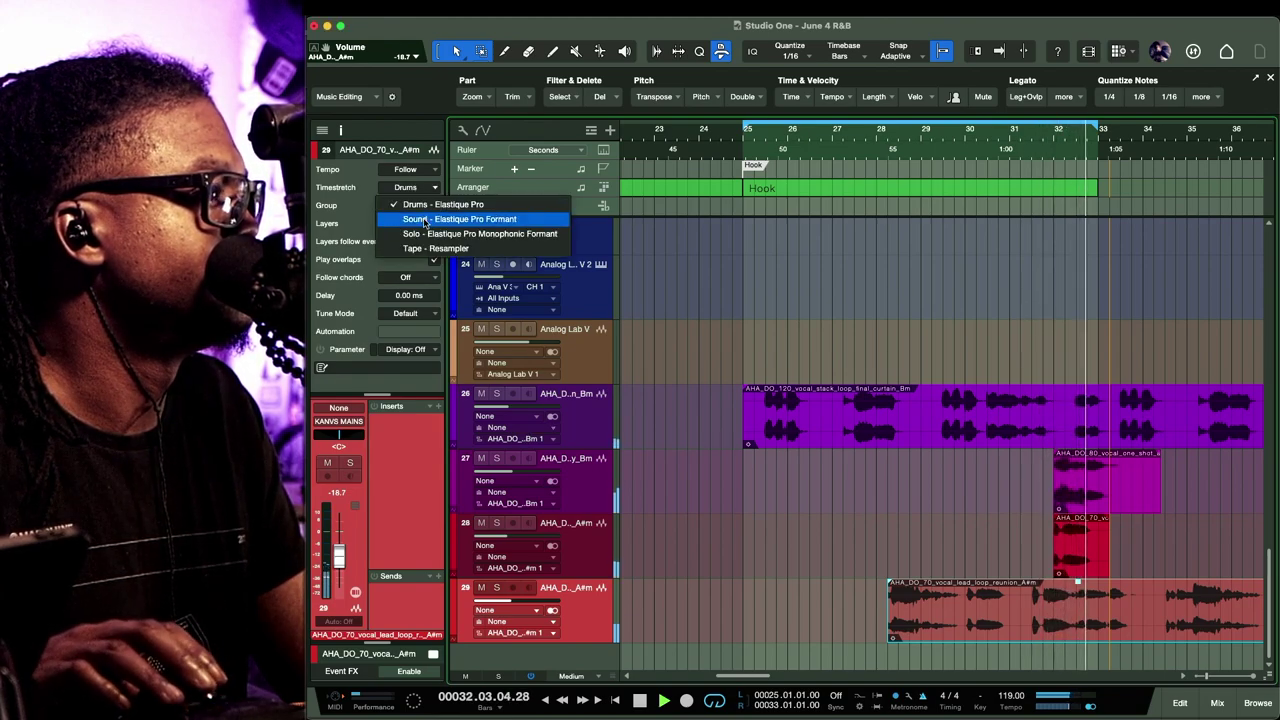
click(425, 220)
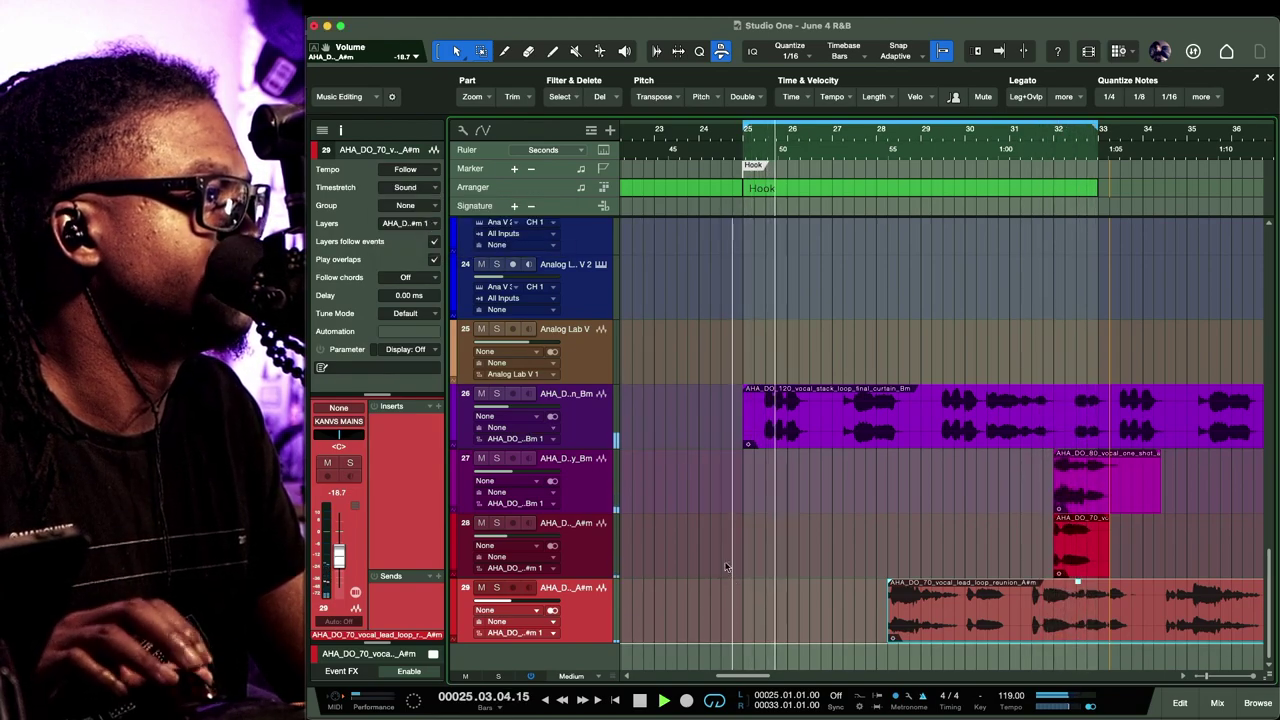
click(876, 137)
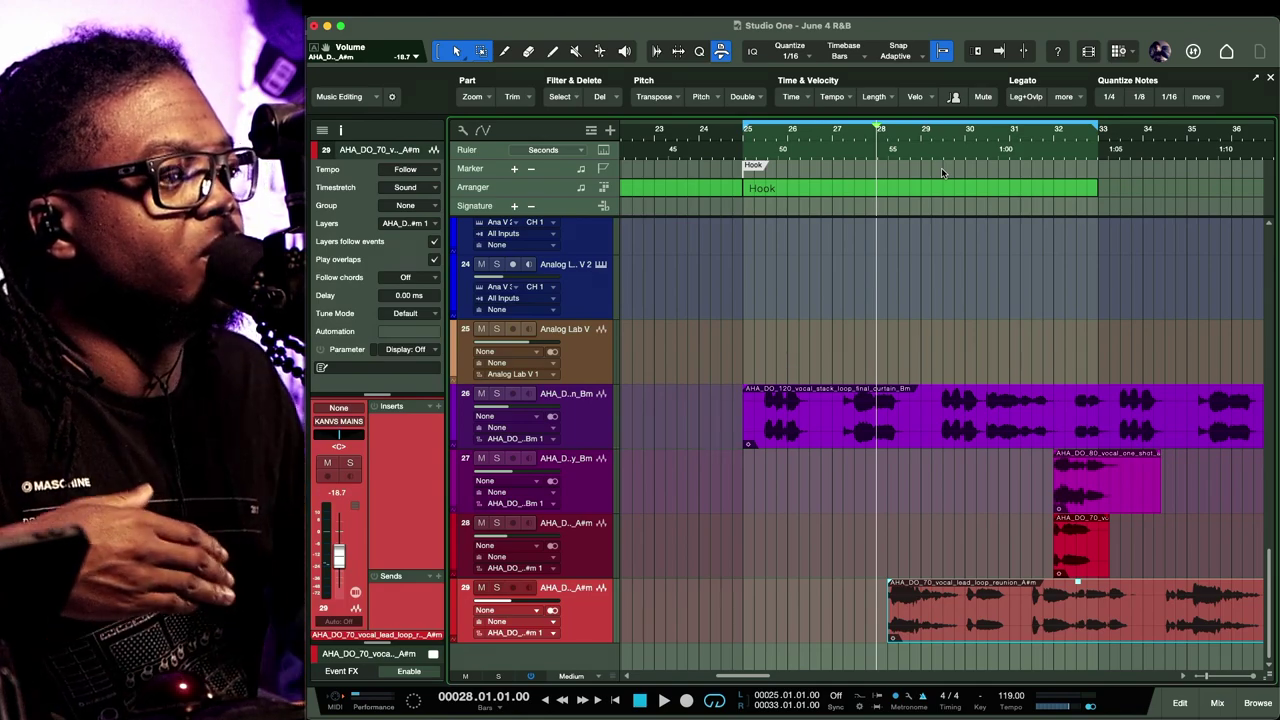
click(830, 512)
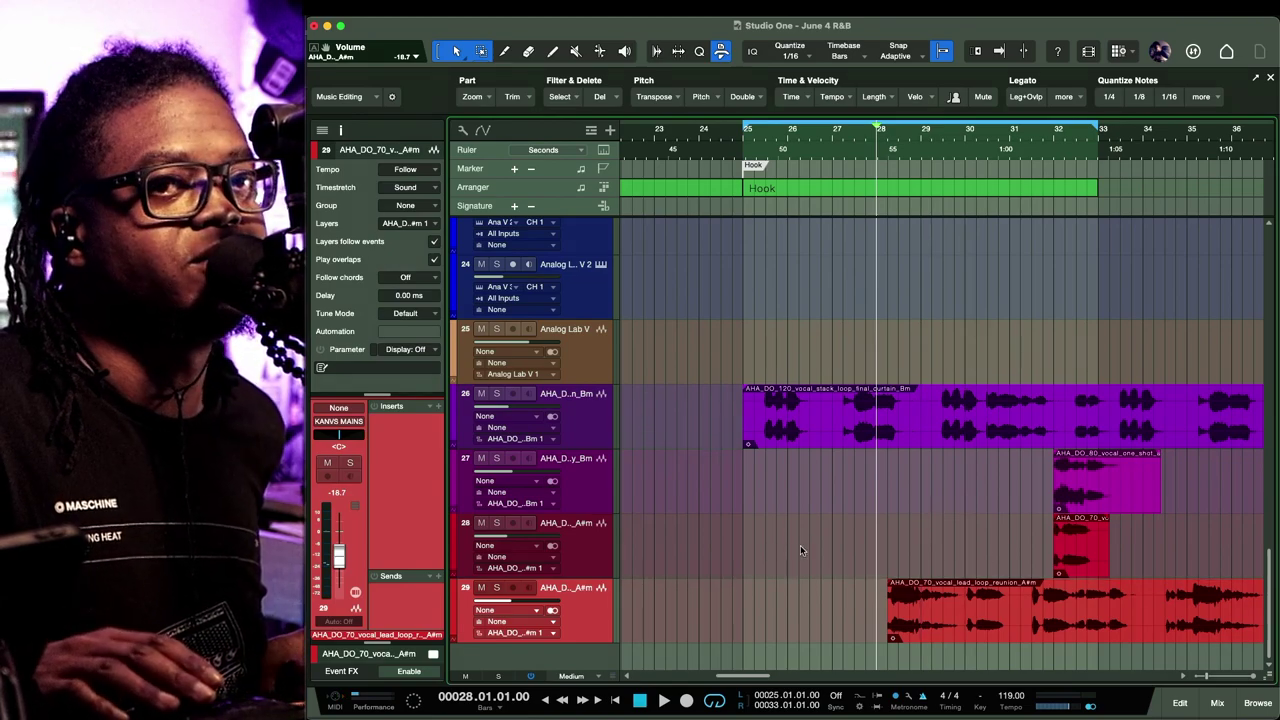
Select the track 29 lead loop event and position the playback cursor on the timeline ruler at 26.02 and 25.03
click(968, 626)
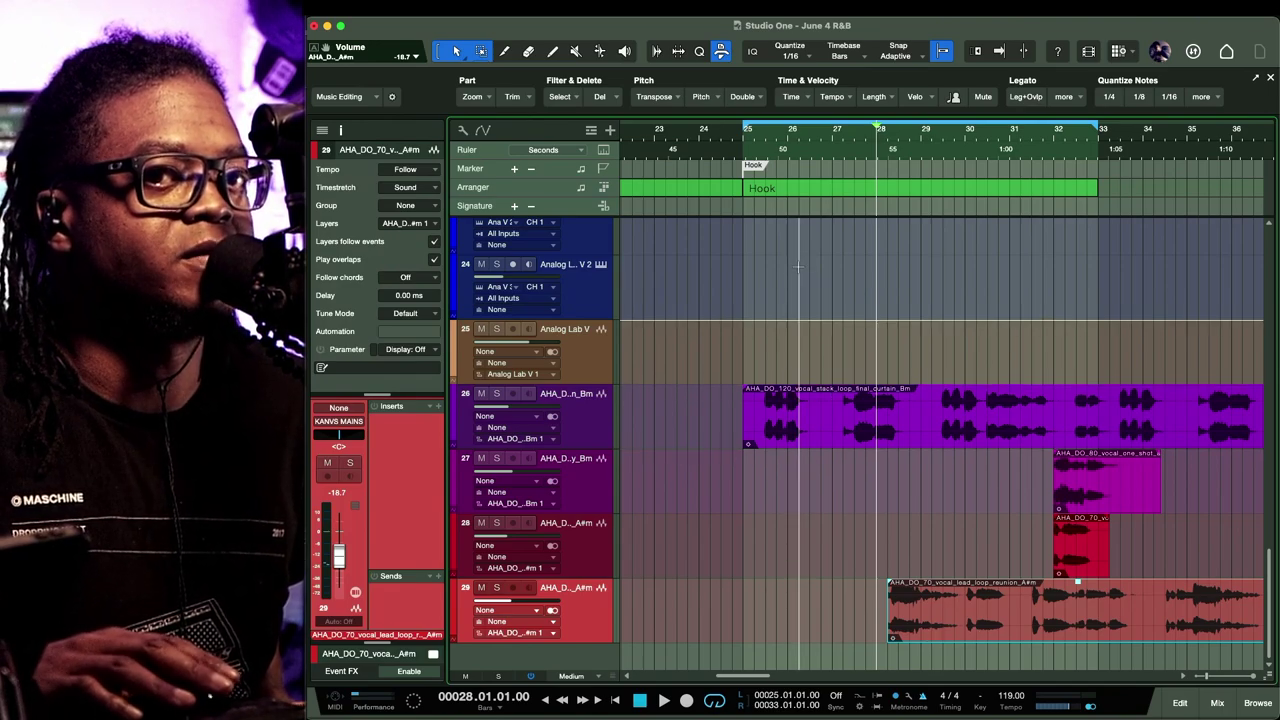
click(803, 153)
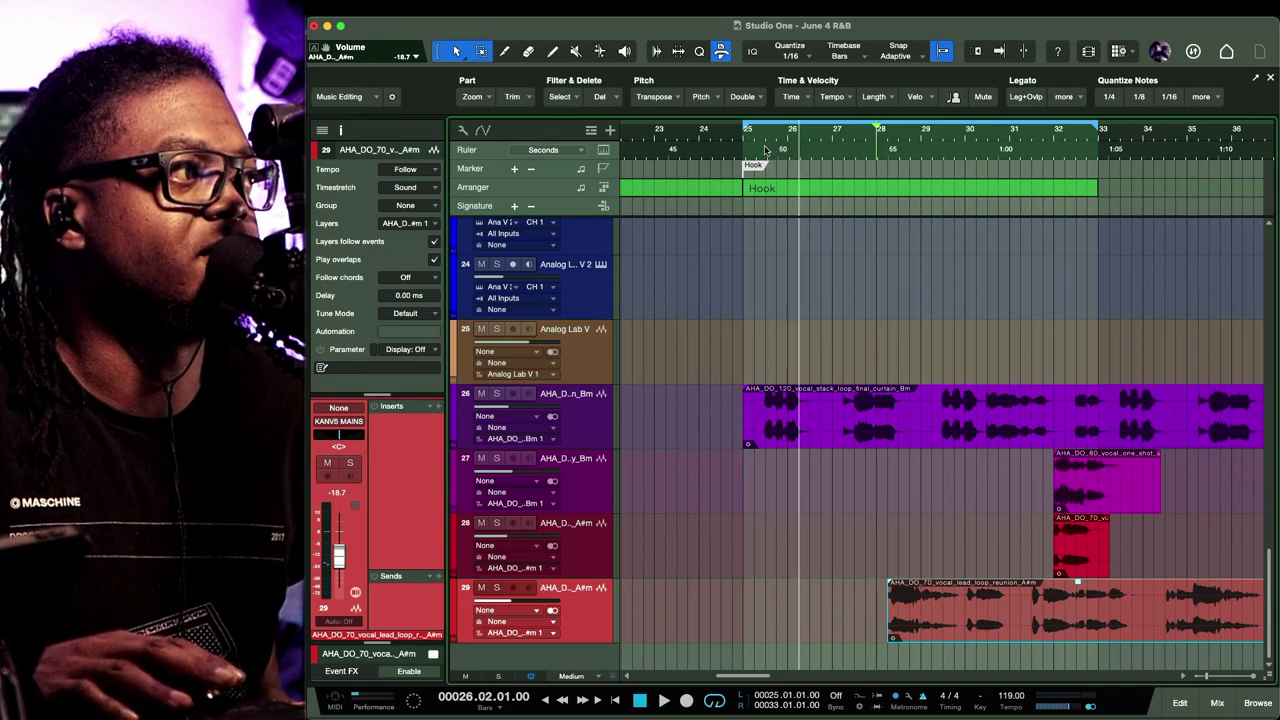
click(766, 150)
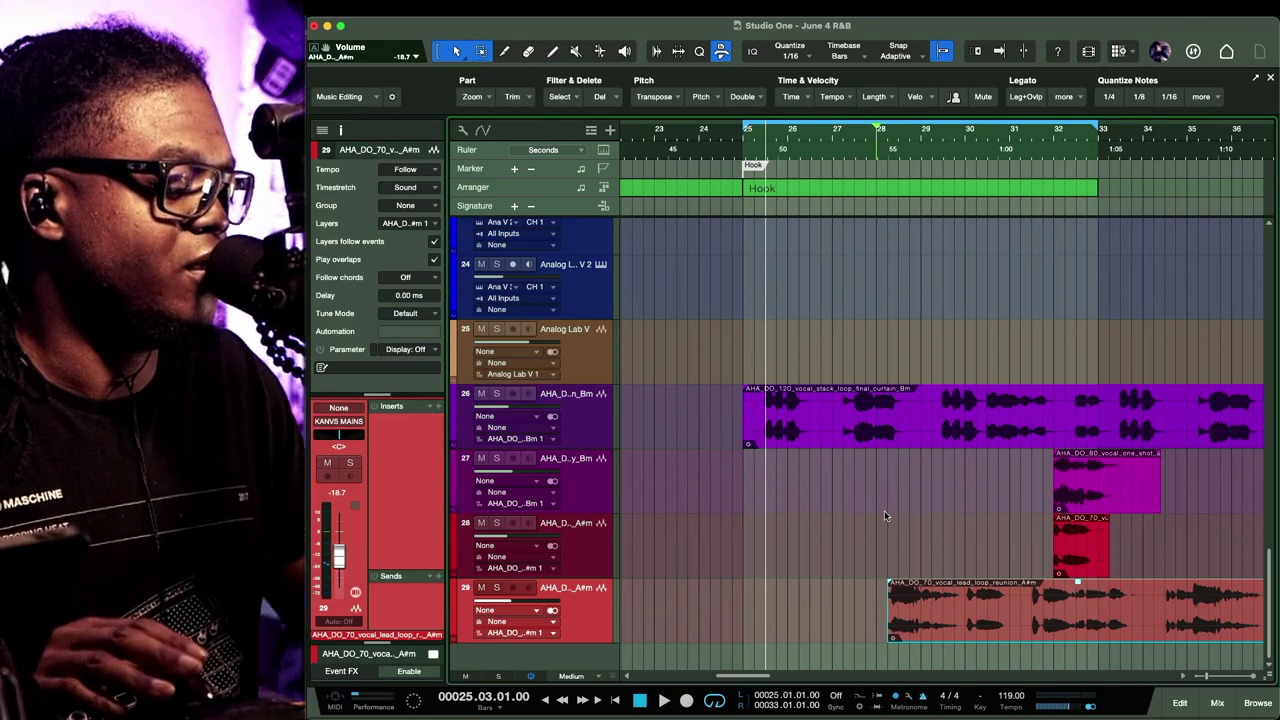
Step the playback cursor forward and backward bar by bar through the hook, finishing at bar 25
key(KP_Add)
key(KP_Add)
key(KP_Add)
key(KP_Add)
key(KP_Add)
key(KP_Add)
key(KP_Add)
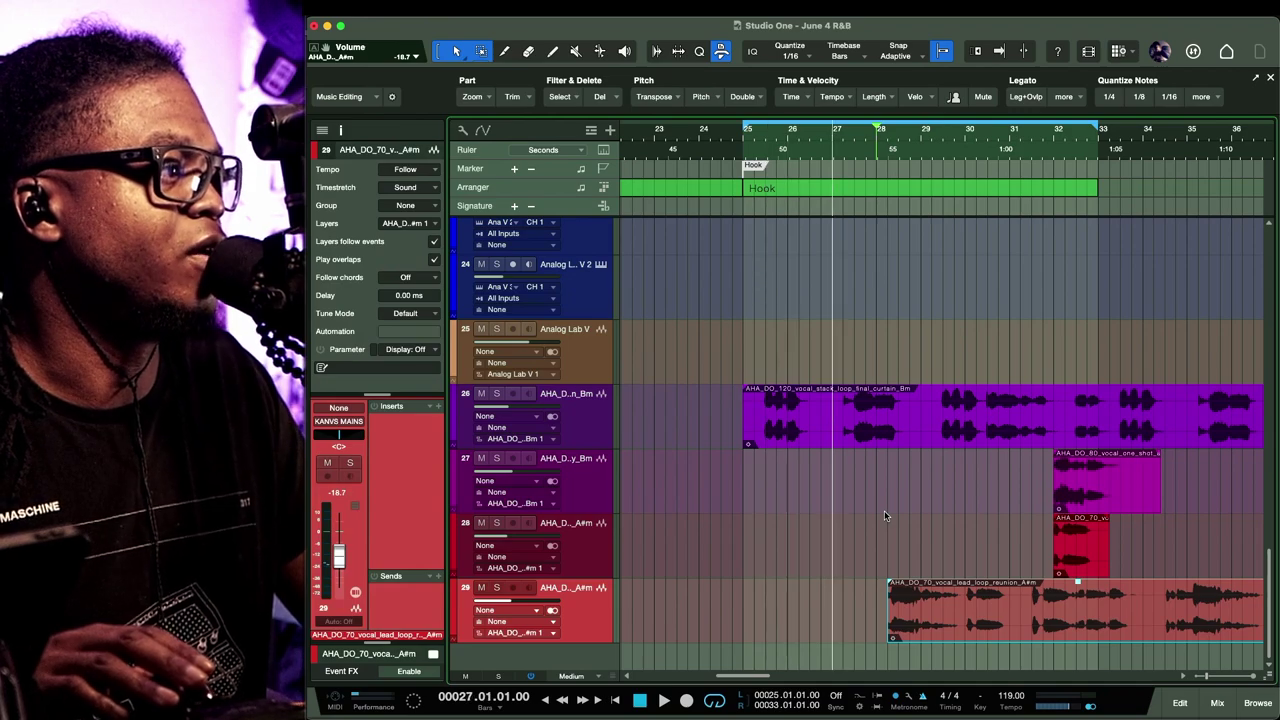
key(KP_Subtract)
key(KP_Subtract)
key(KP_Subtract)
key(KP_Subtract)
key(KP_Subtract)
key(KP_Subtract)
key(KP_Subtract)
key(KP_Subtract)
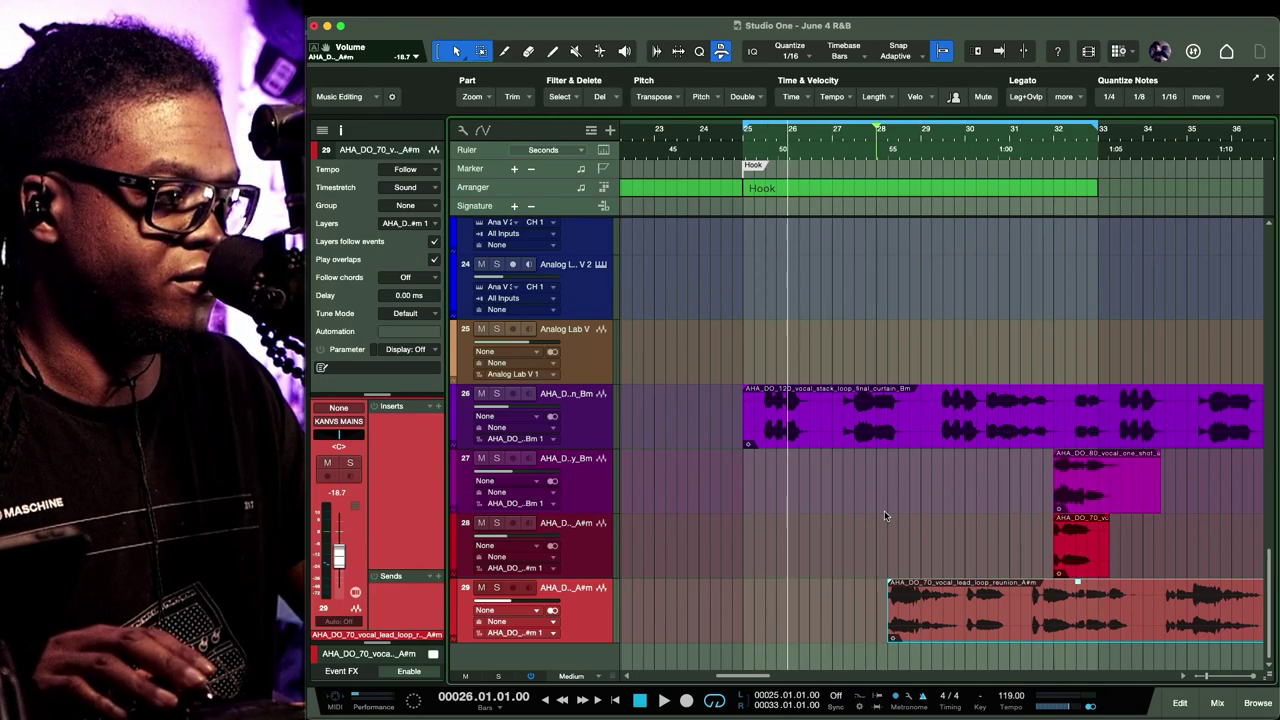
key(KP_Add)
key(KP_Add)
key(KP_Add)
key(KP_Add)
key(KP_Add)
key(KP_Add)
key(KP_Add)
key(KP_Subtract)
key(KP_Subtract)
key(KP_Subtract)
key(KP_Subtract)
key(KP_Subtract)
key(KP_Subtract)
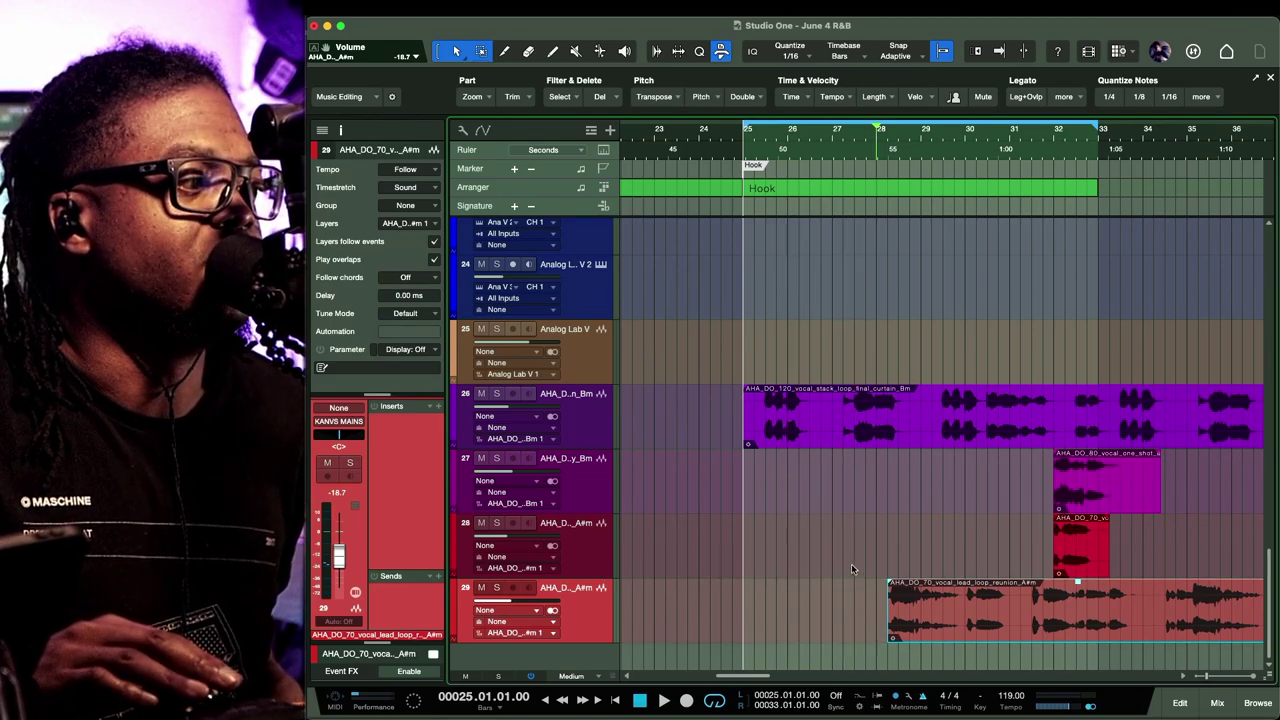
Deselect the lead loop event and enable "Locate when clicked in empty space" in the advanced editing preferences
click(856, 603)
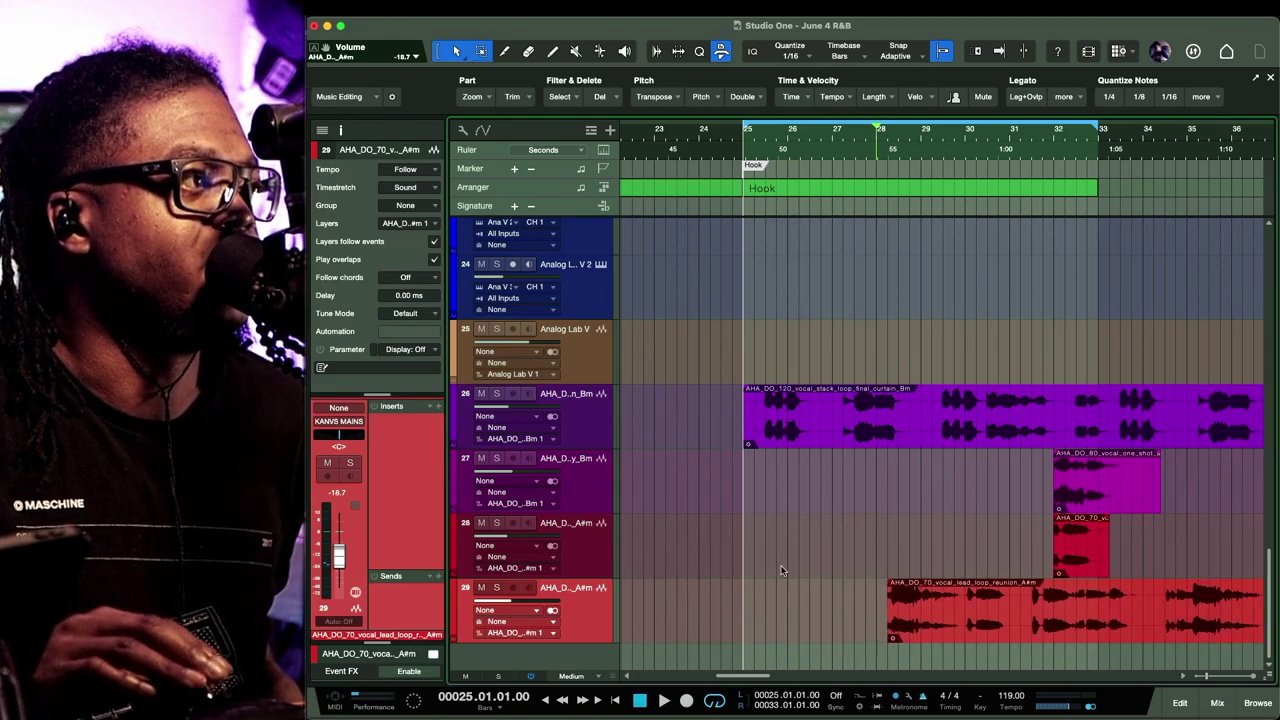
click(779, 150)
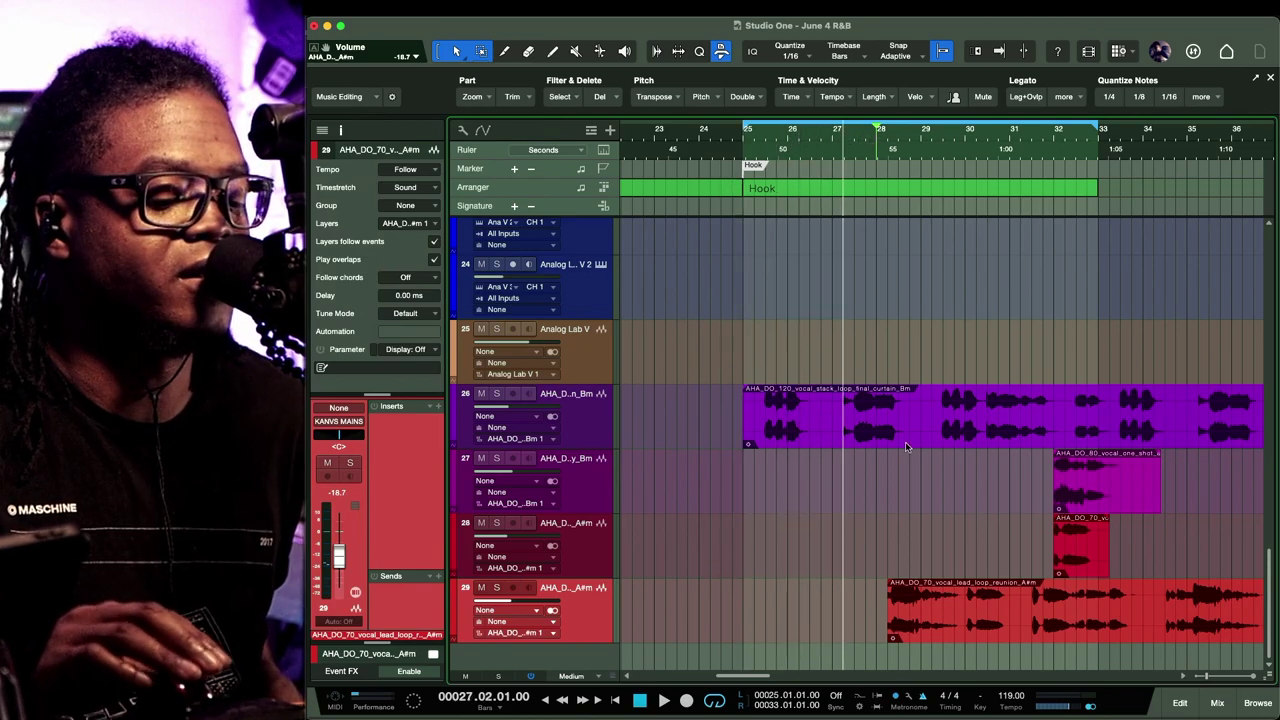
key(super+comma)
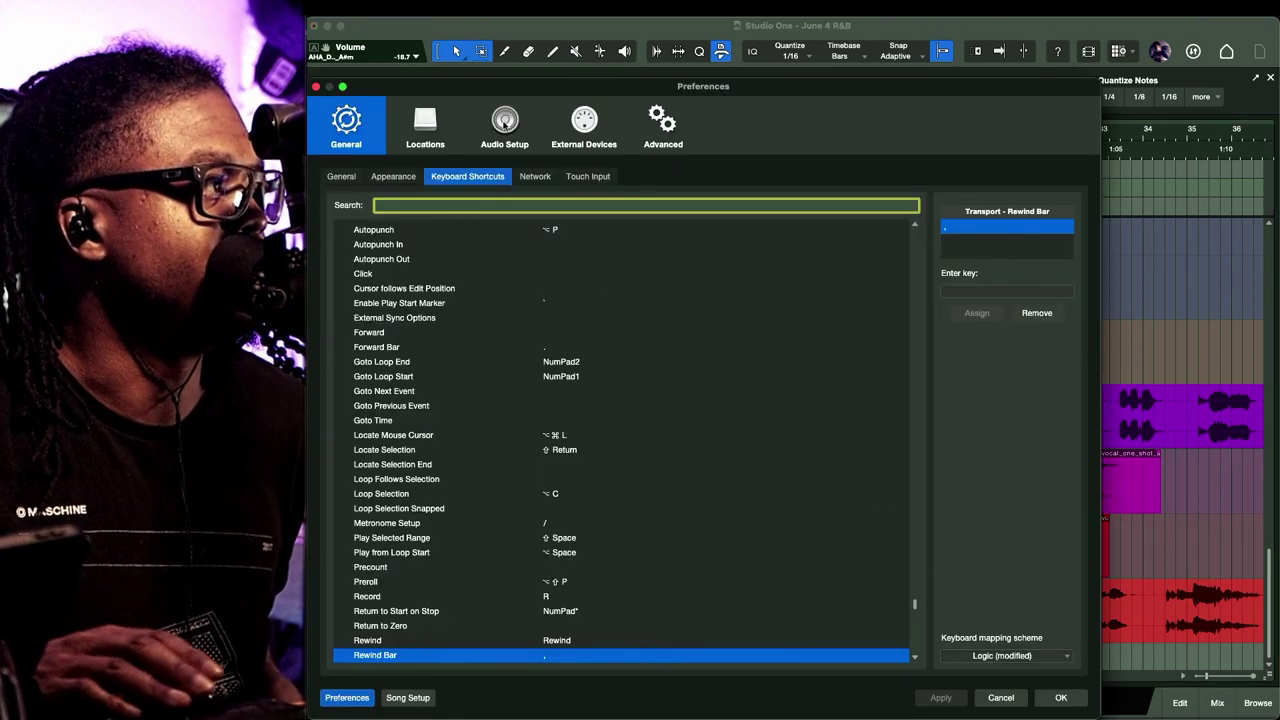
click(663, 122)
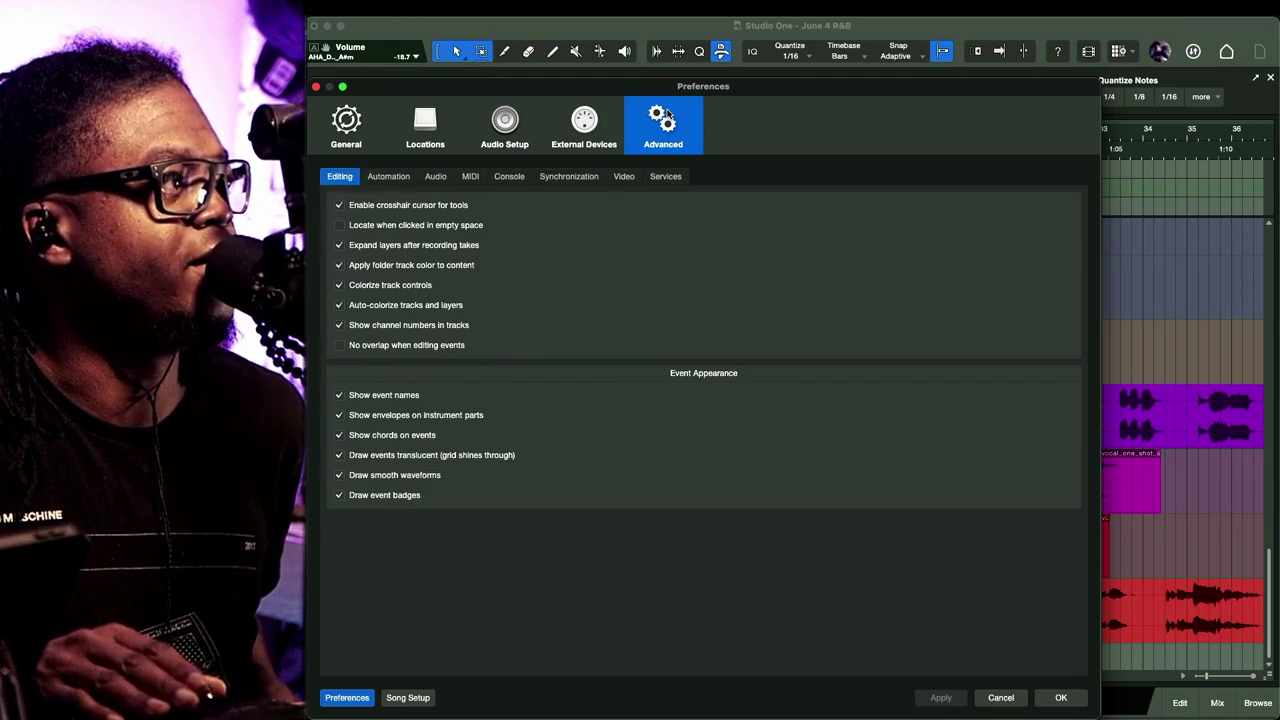
click(340, 226)
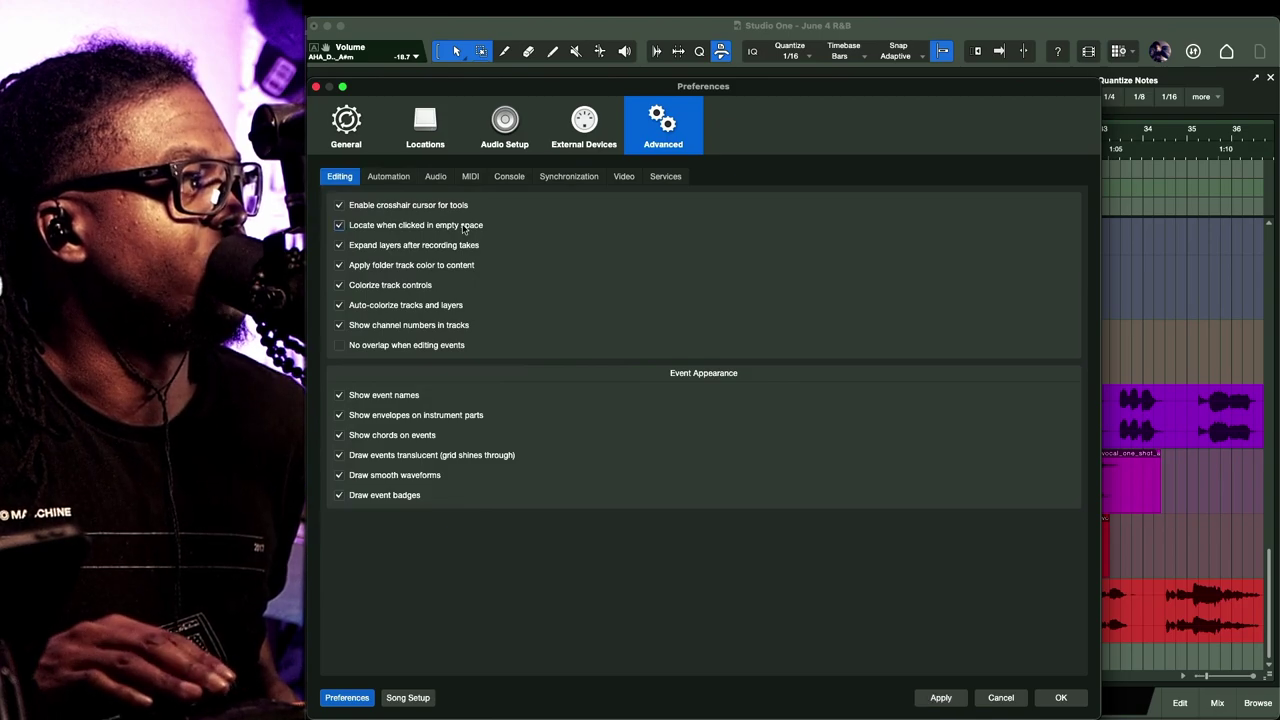
click(941, 697)
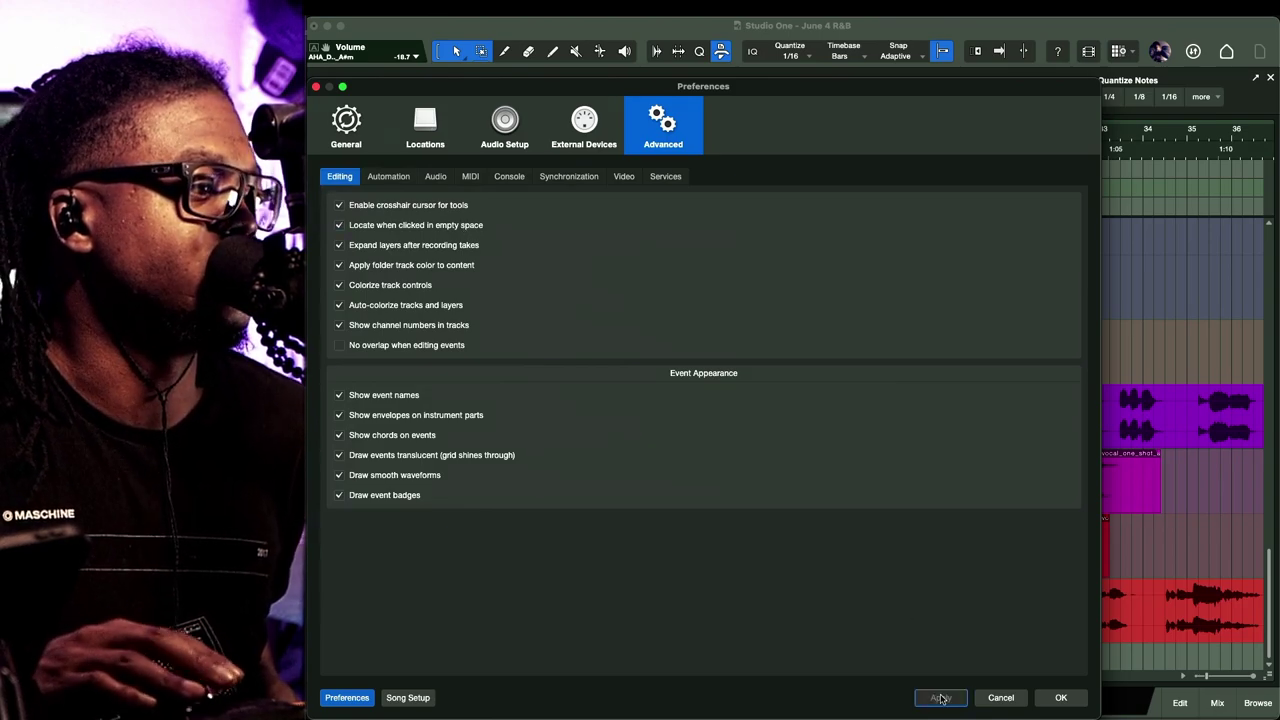
click(1061, 697)
Test locating the playback cursor from empty arrangement space at several positions, including 29.02, 31.01 and 30.02
click(965, 490)
key(b)
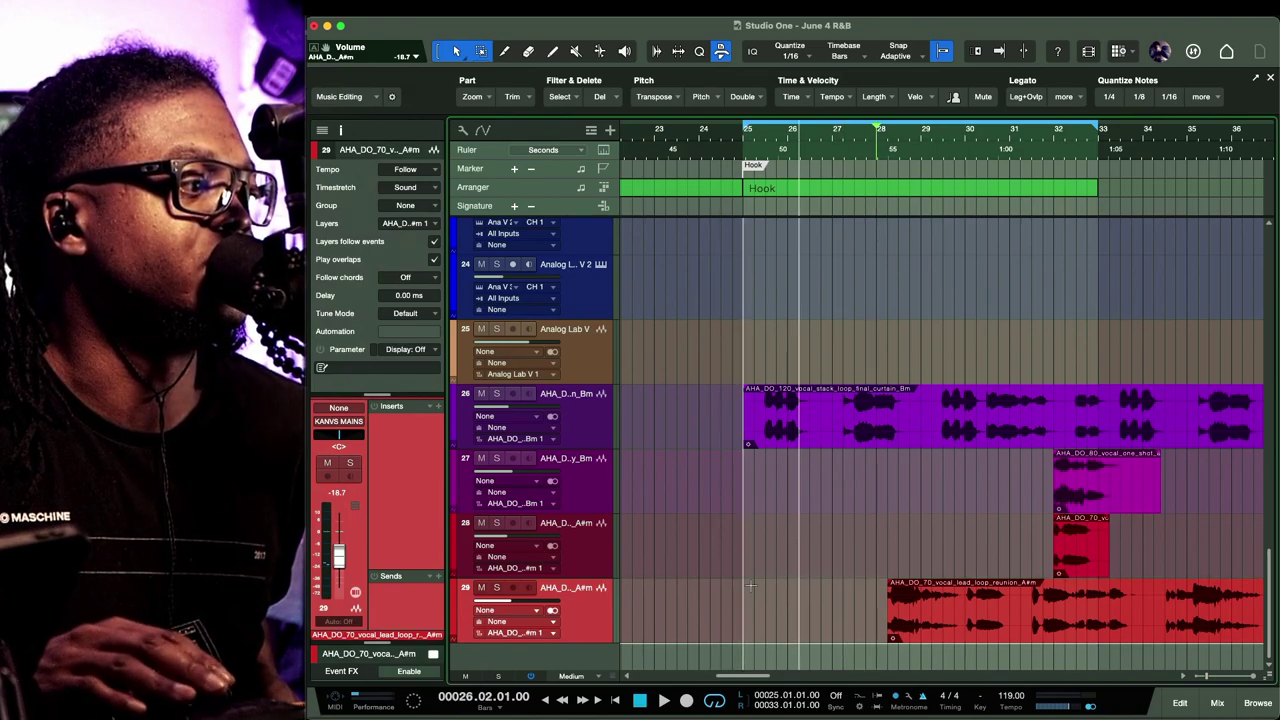
click(1012, 538)
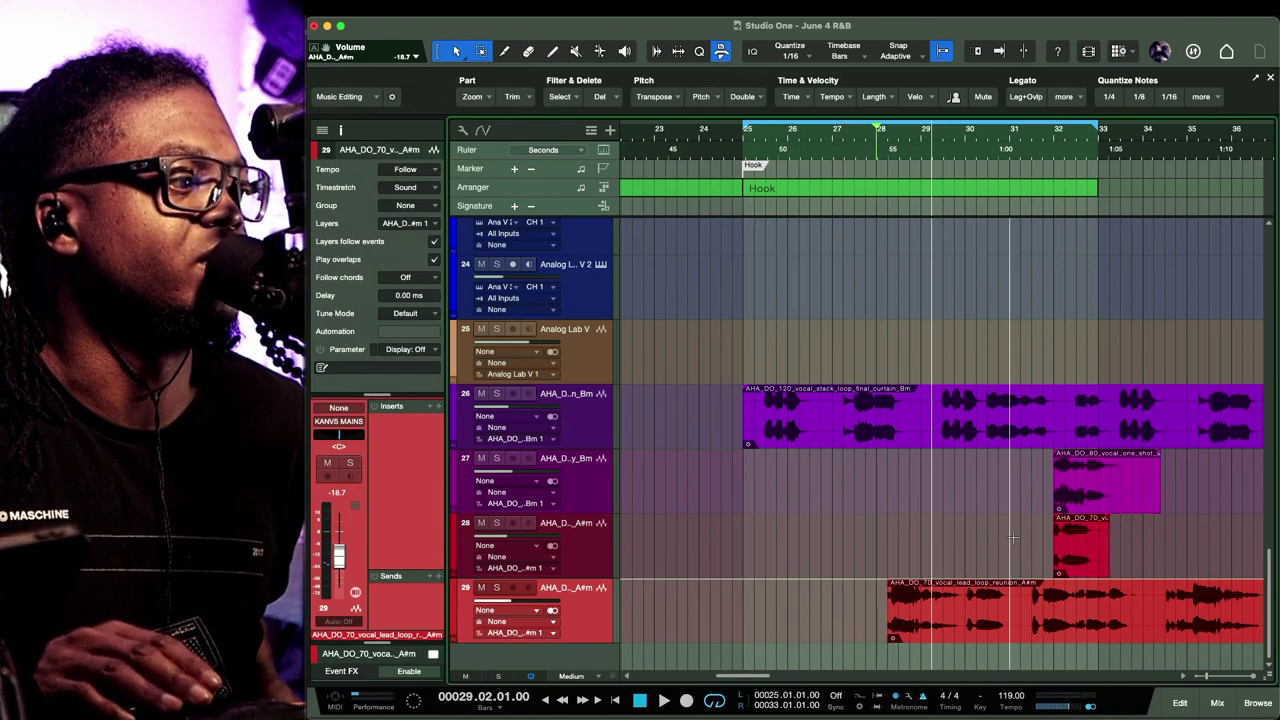
click(1012, 538)
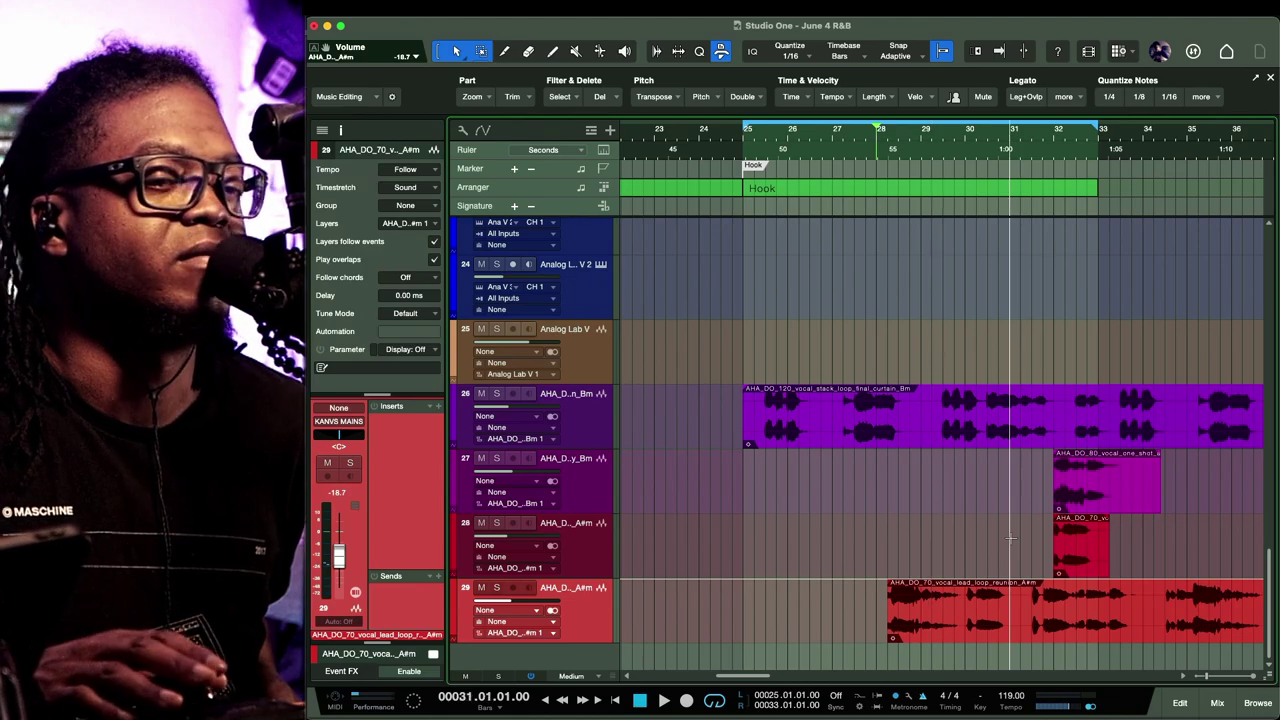
click(872, 654)
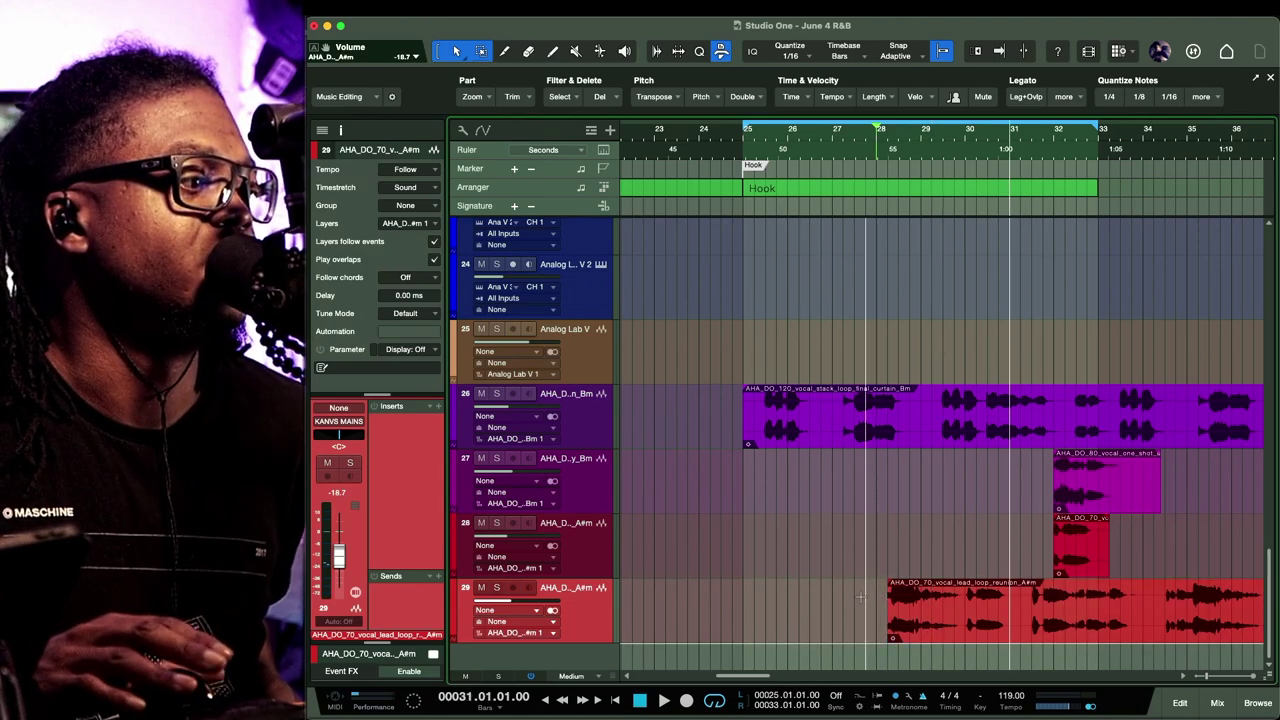
click(910, 517)
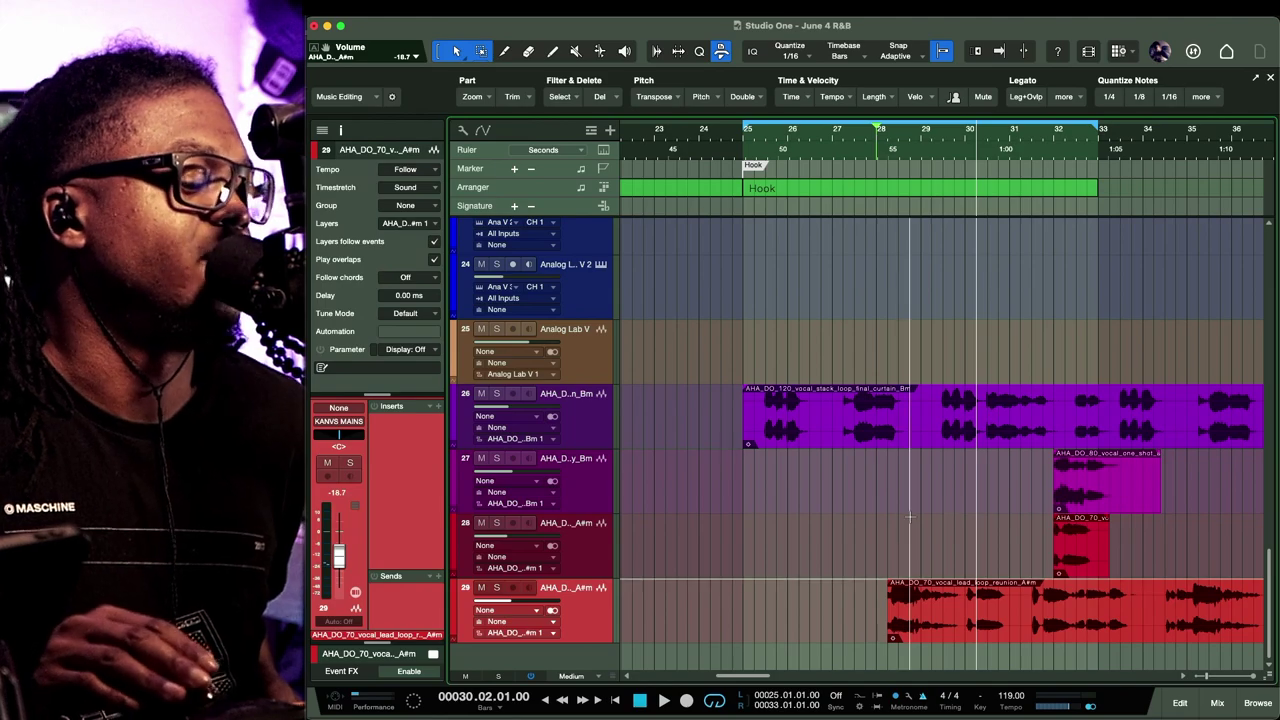
Disable "Locate when clicked in empty space" in the advanced editing preferences and apply the change
key(super+comma)
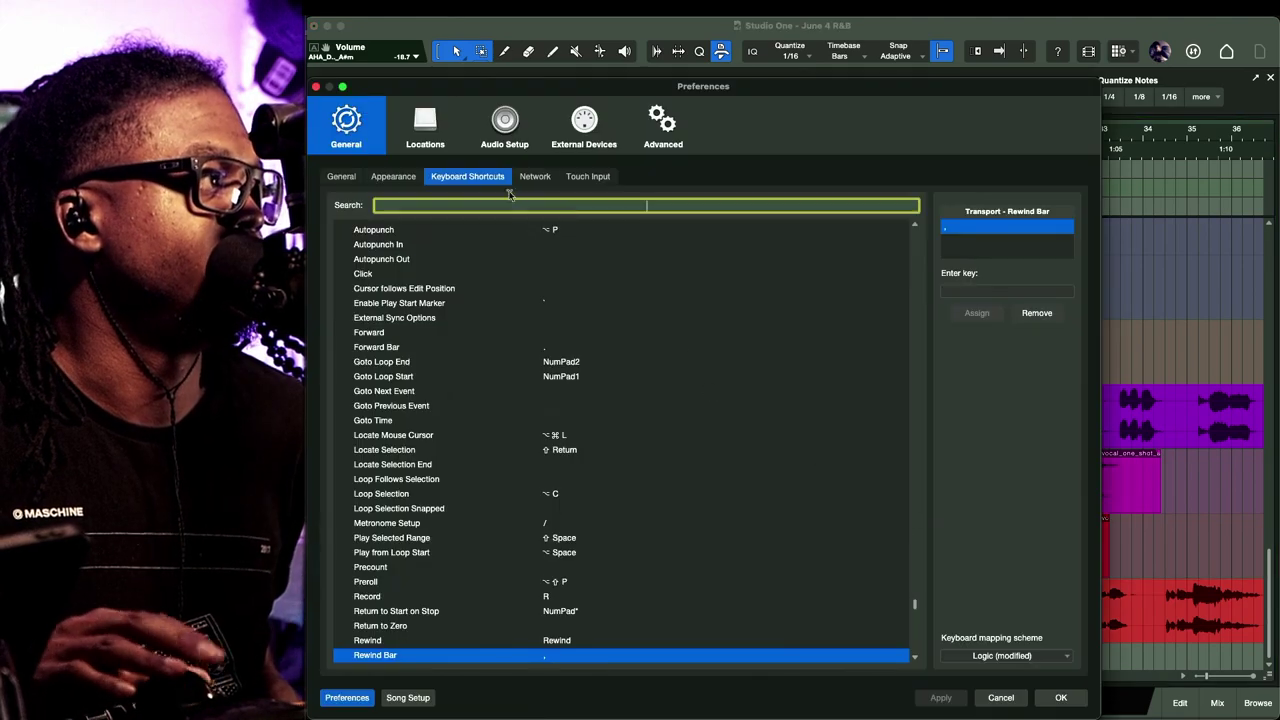
click(660, 123)
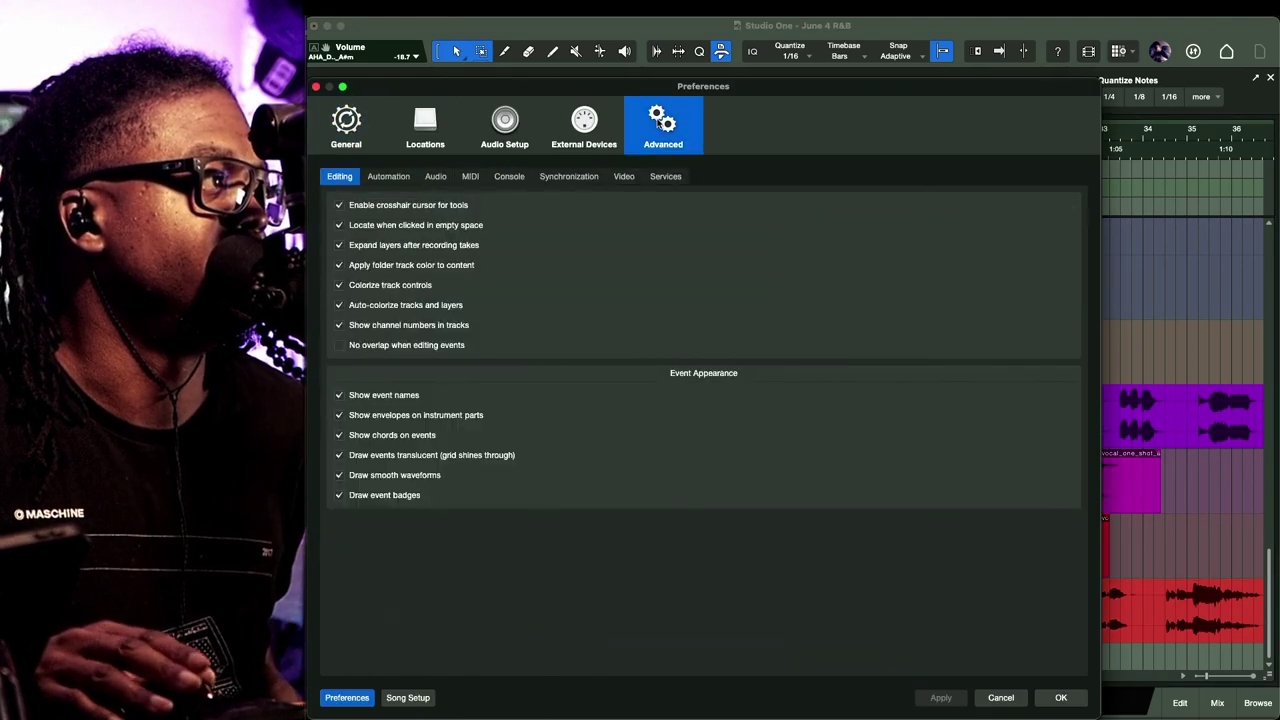
click(339, 225)
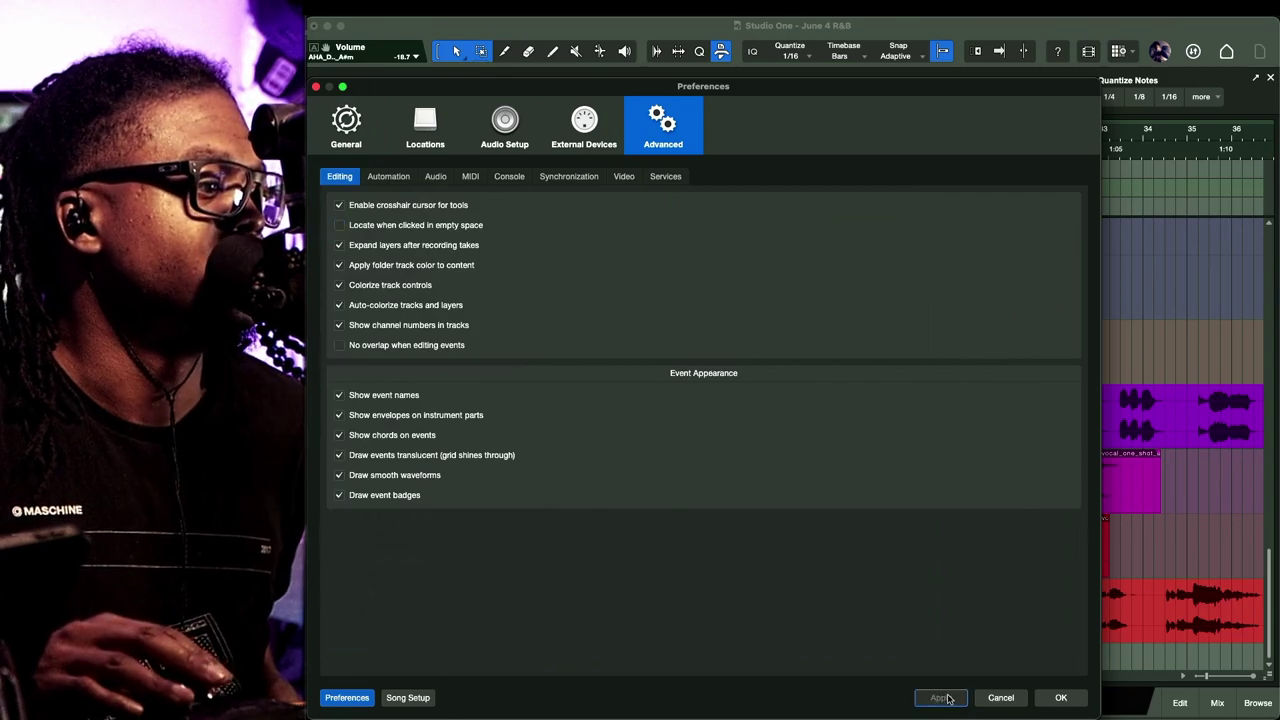
click(1043, 697)
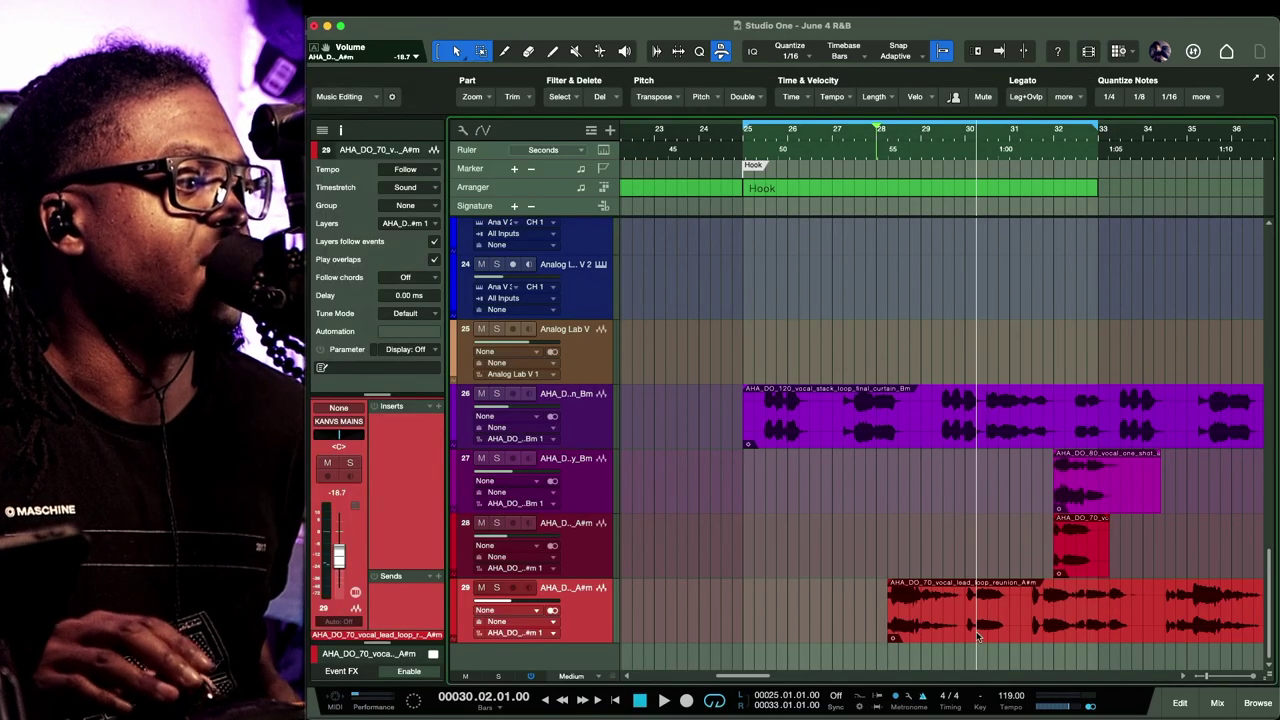
Select the lead loop event on track 29 and return the playback cursor to the start marker at bar 28
click(978, 636)
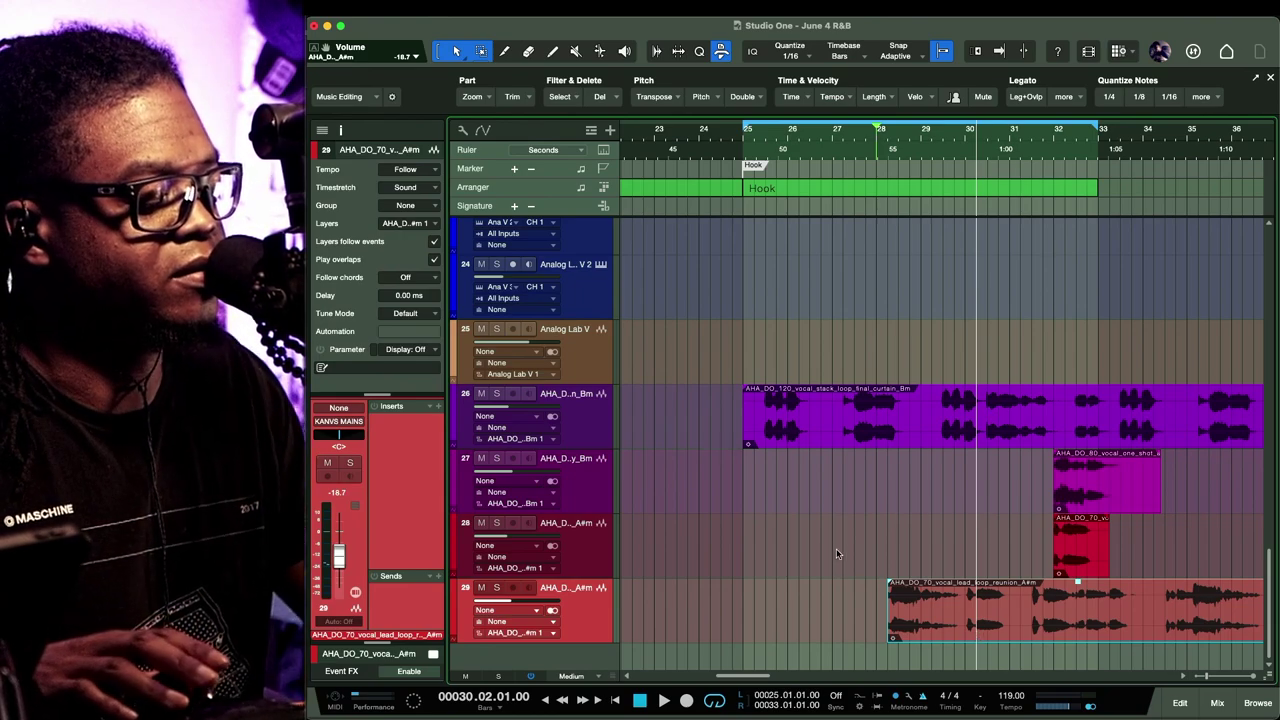
key(space)
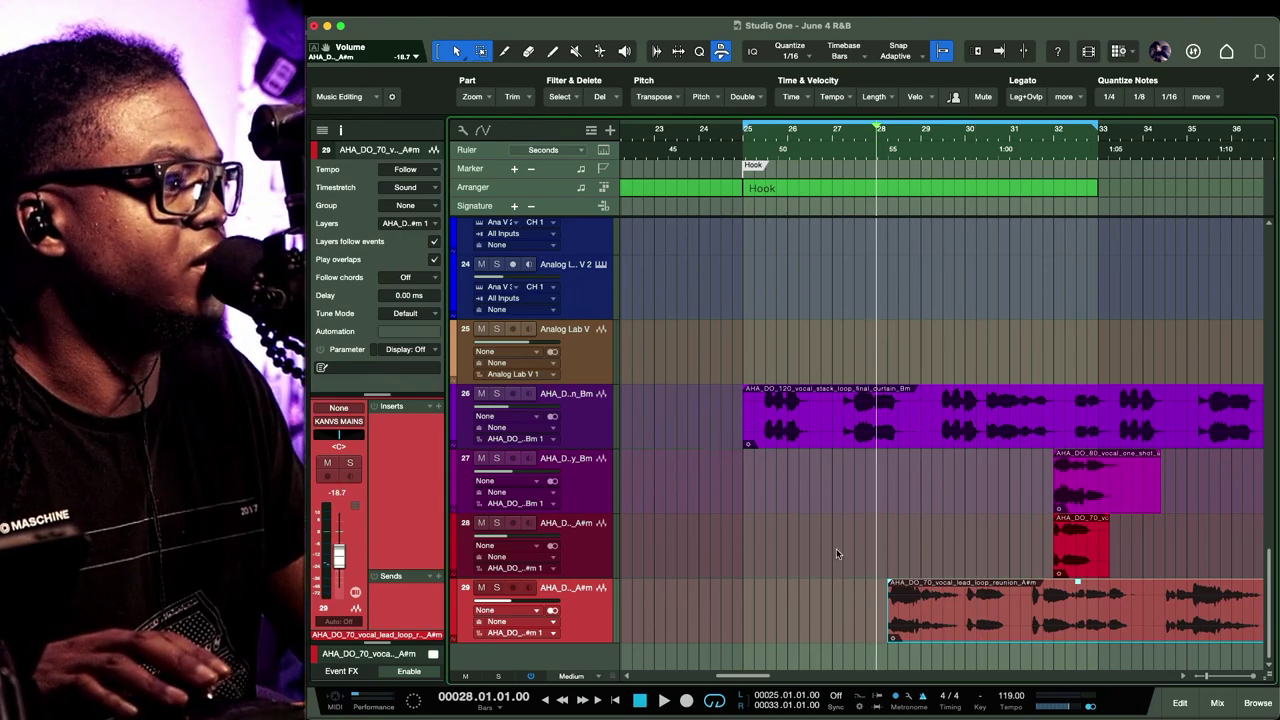
Step the playback cursor back one bar at a time from the start marker to bar 24
key(KP_Subtract)
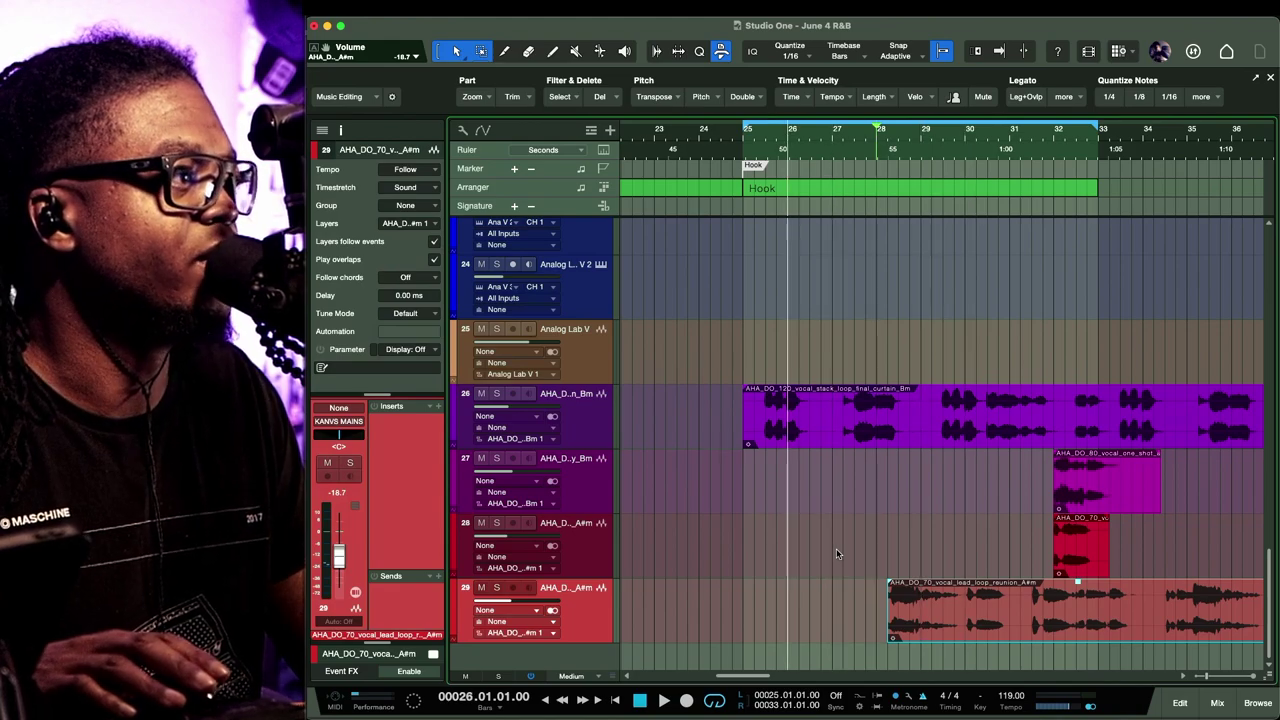
key(KP_Subtract)
key(KP_Subtract)
key(KP_Subtract)
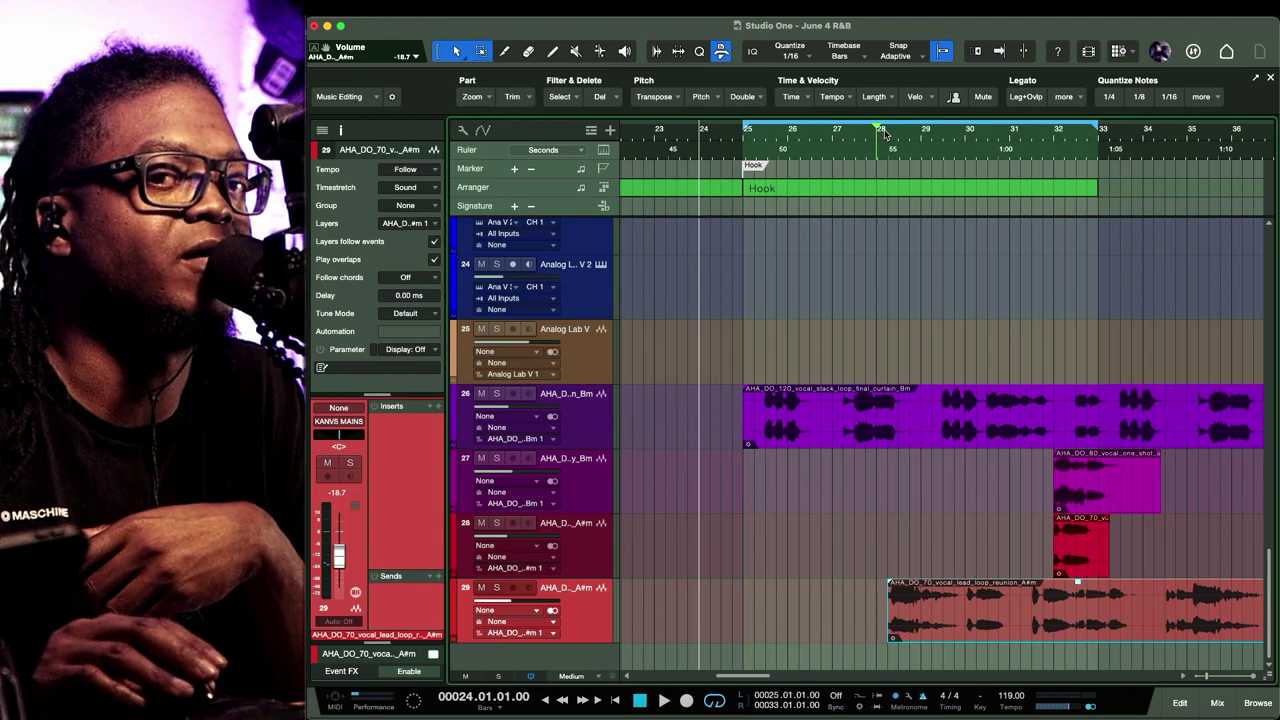
Turn off the "Enable Play Start Marker" transport option and test locating the playback cursor at bar 28
click(330, 8)
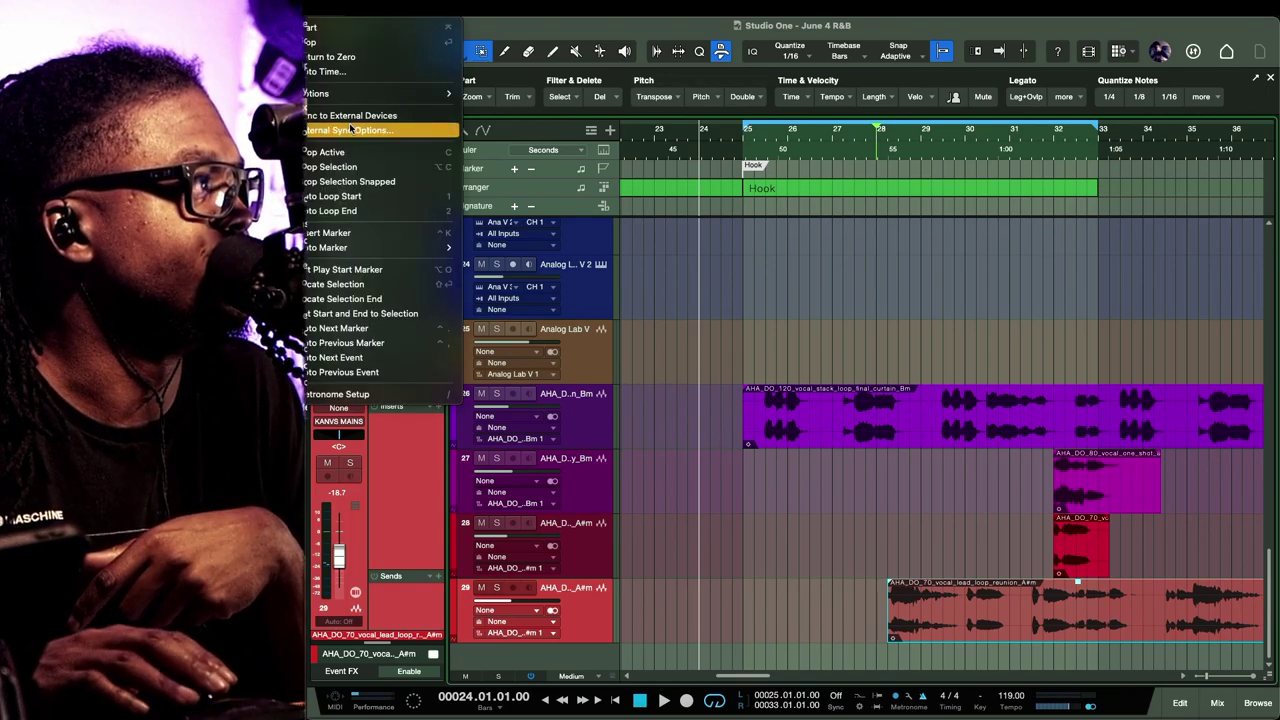
mouse_move(365, 8)
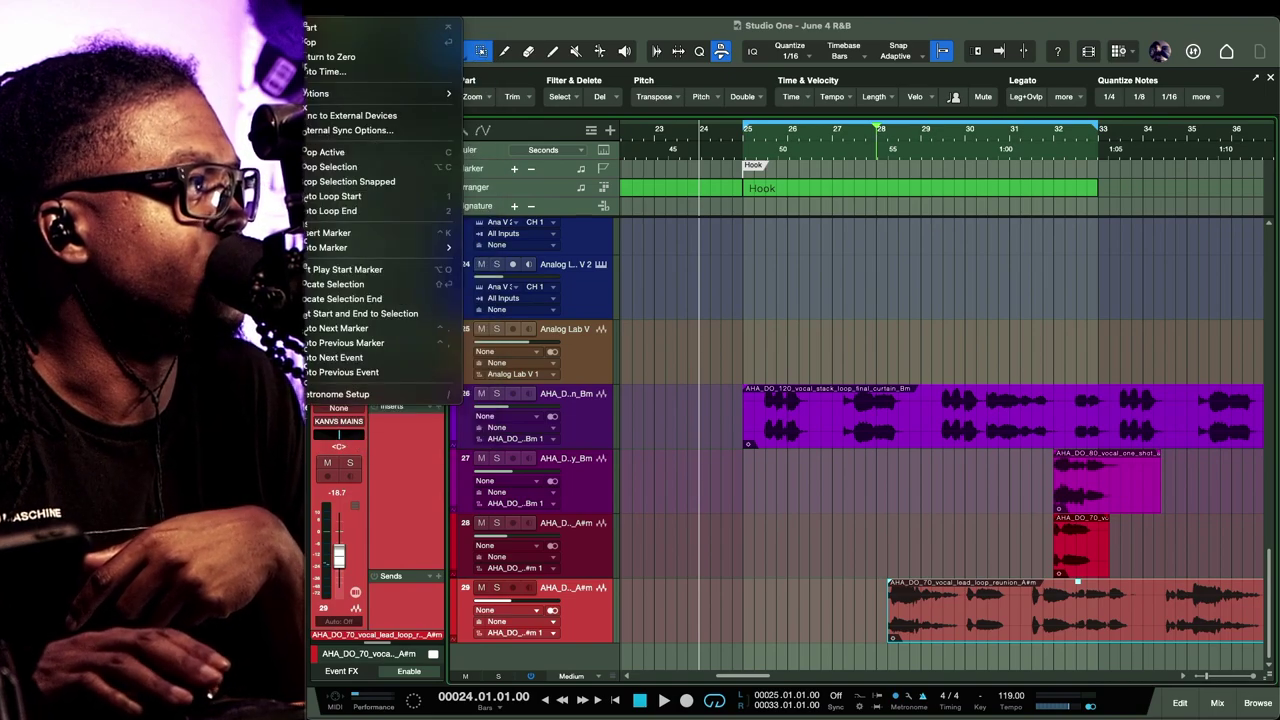
mouse_move(357, 93)
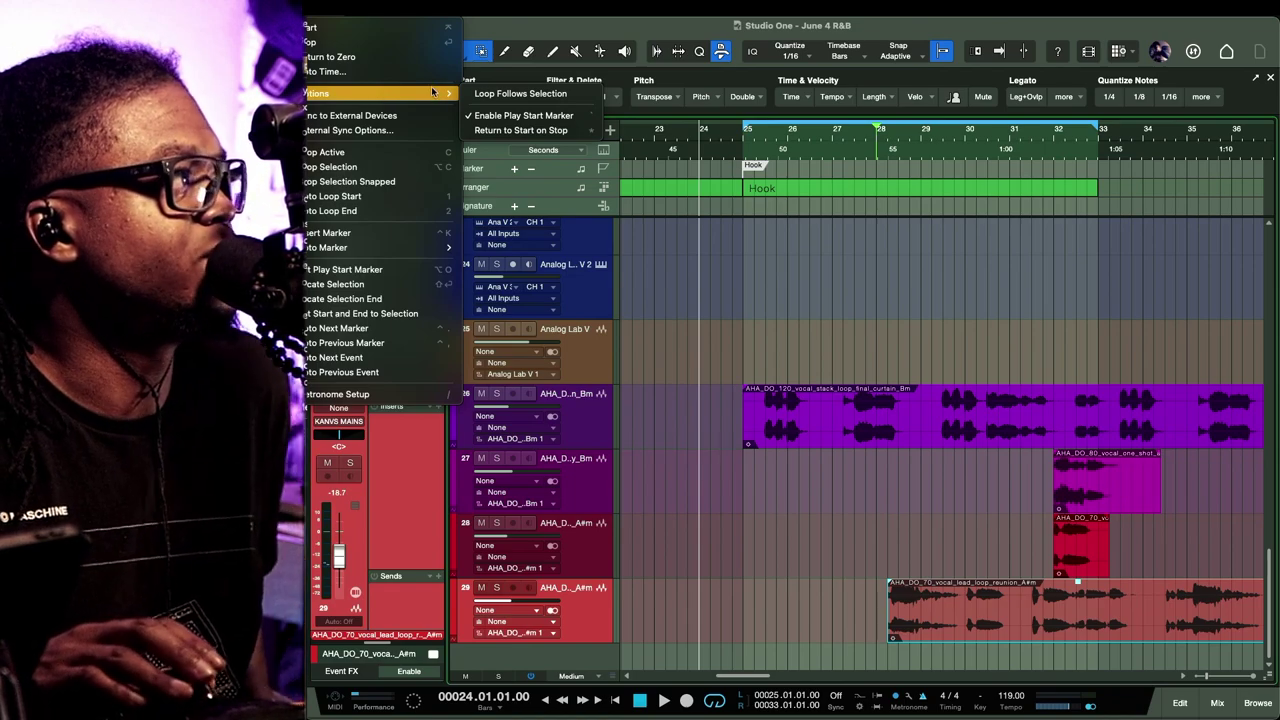
click(565, 116)
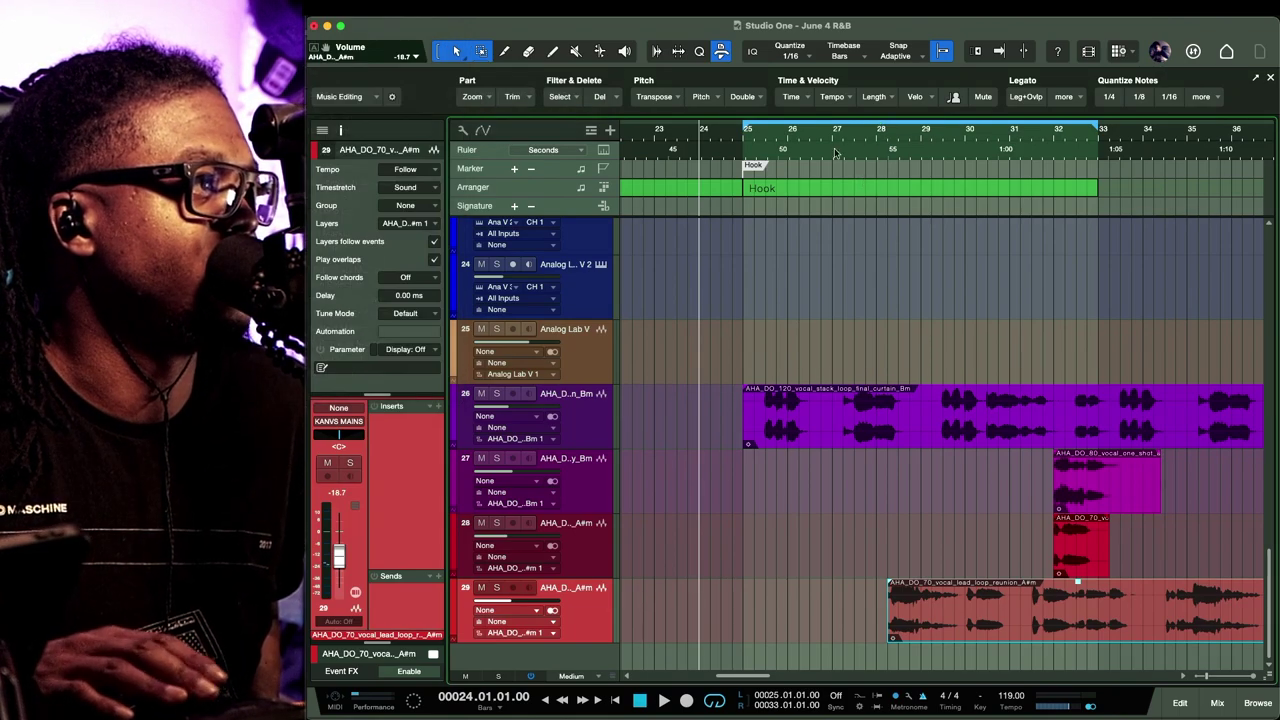
click(880, 150)
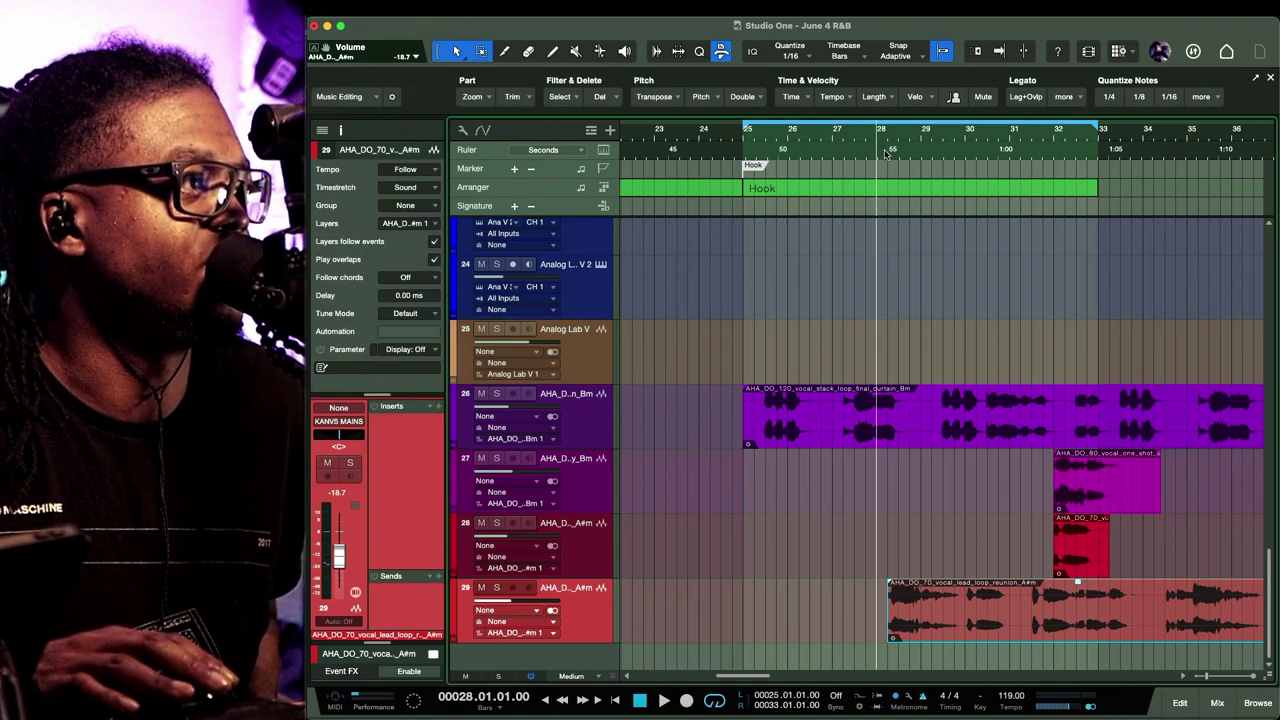
Place the play start marker at bar 25, deselect the lead loop, and move the marker to 28.02
click(746, 150)
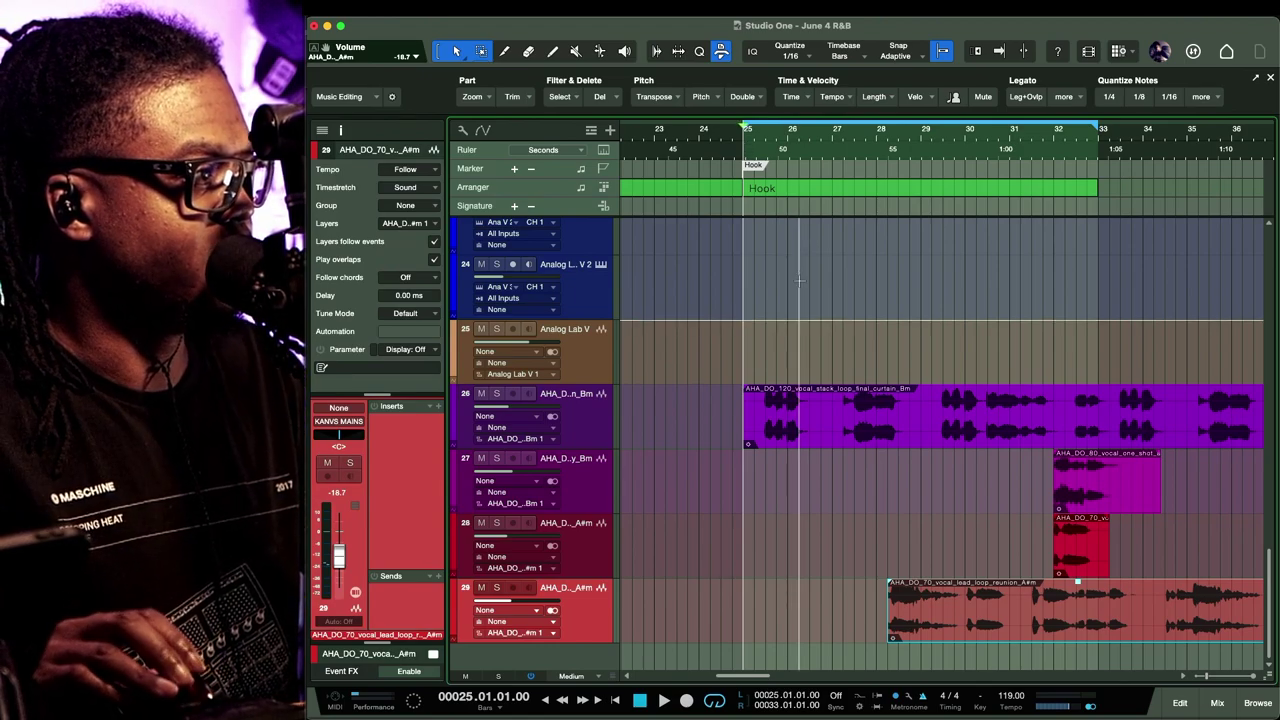
click(780, 357)
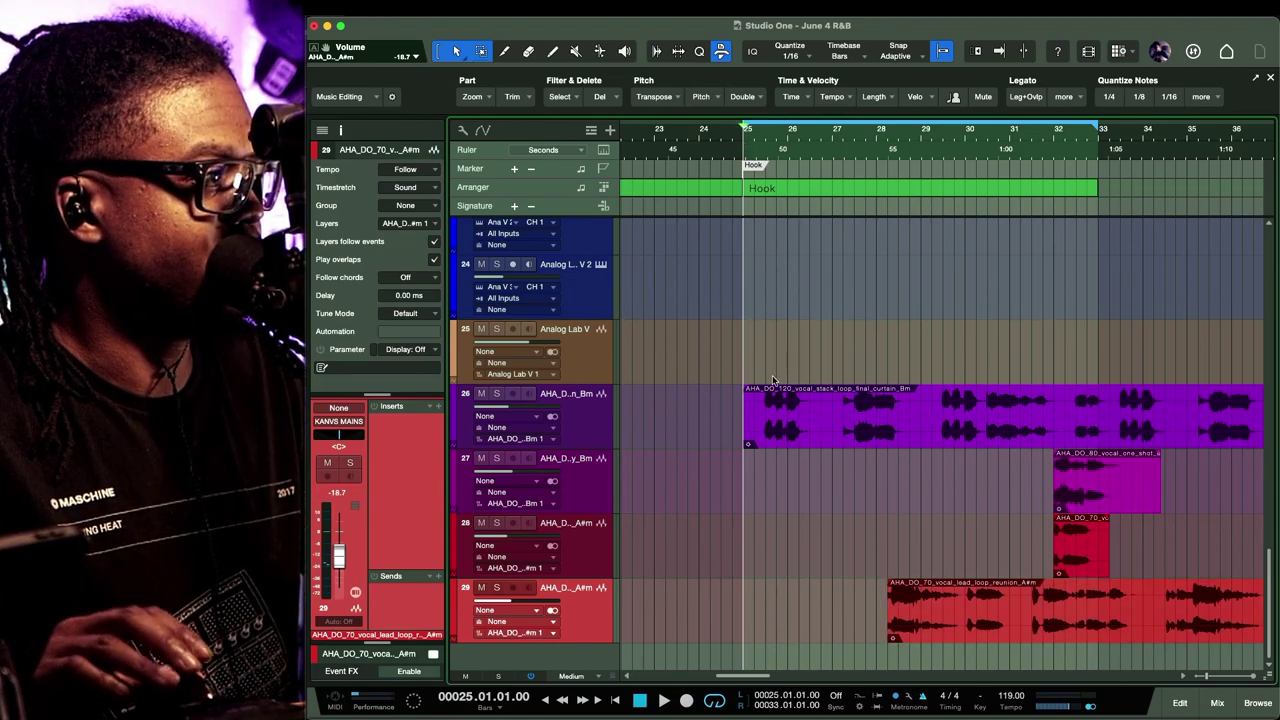
click(790, 137)
click(886, 140)
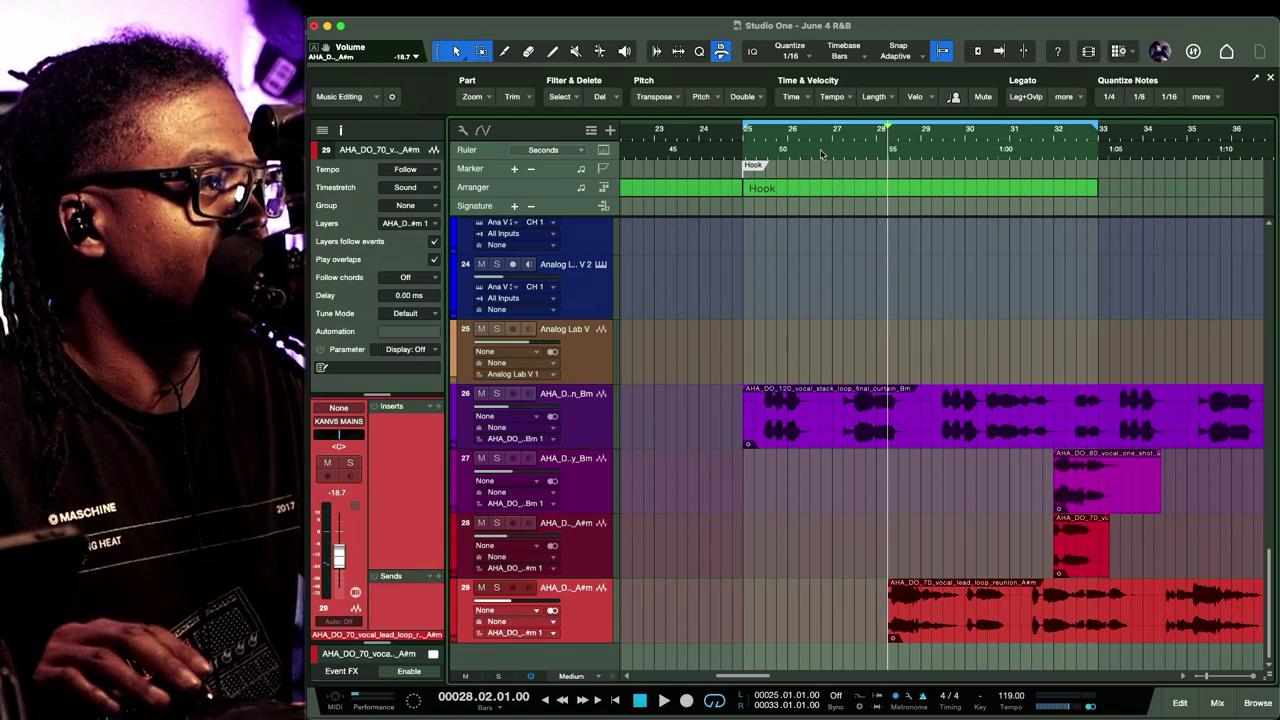
Audition the vocals repeatedly from the play start marker at 28.02, and once more with the marker set to bar 26
key(space)
key(space)
key(space)
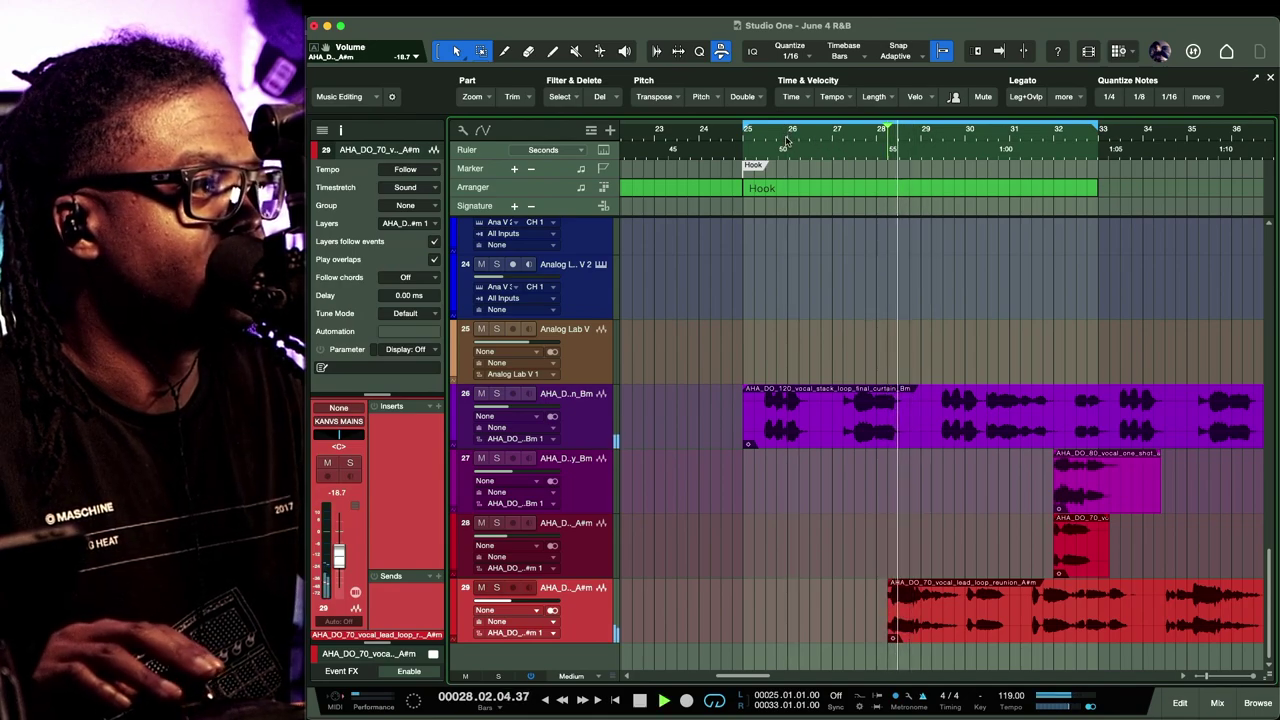
key(space)
key(space)
click(785, 137)
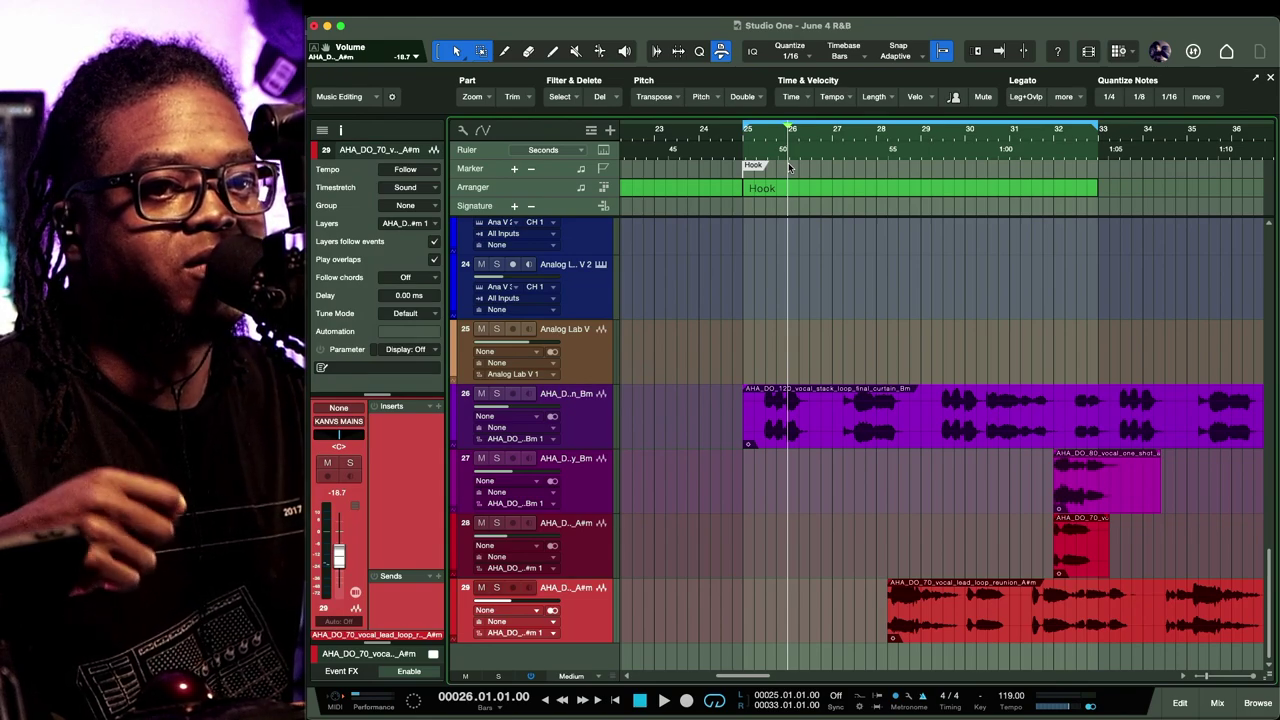
key(space)
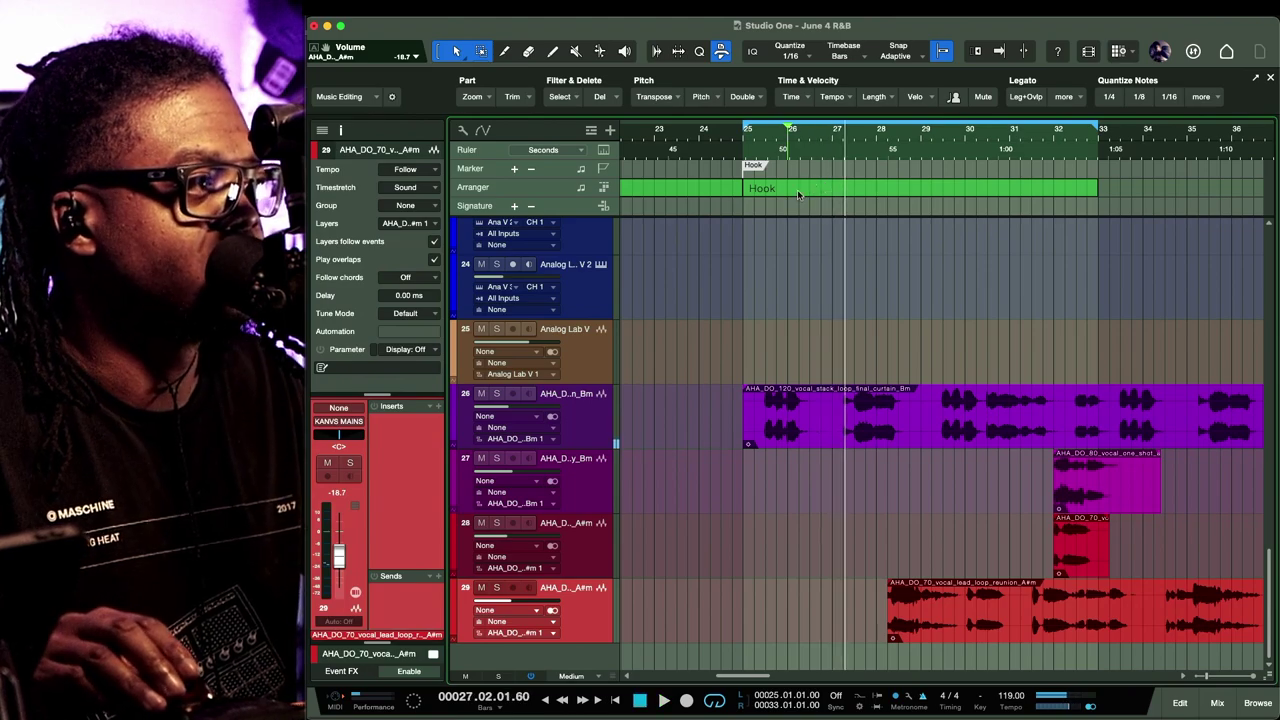
Search the keyboard shortcuts for "play st", inspect the Enable Play Start Marker assignment, and close the preferences without changes
key(super+comma)
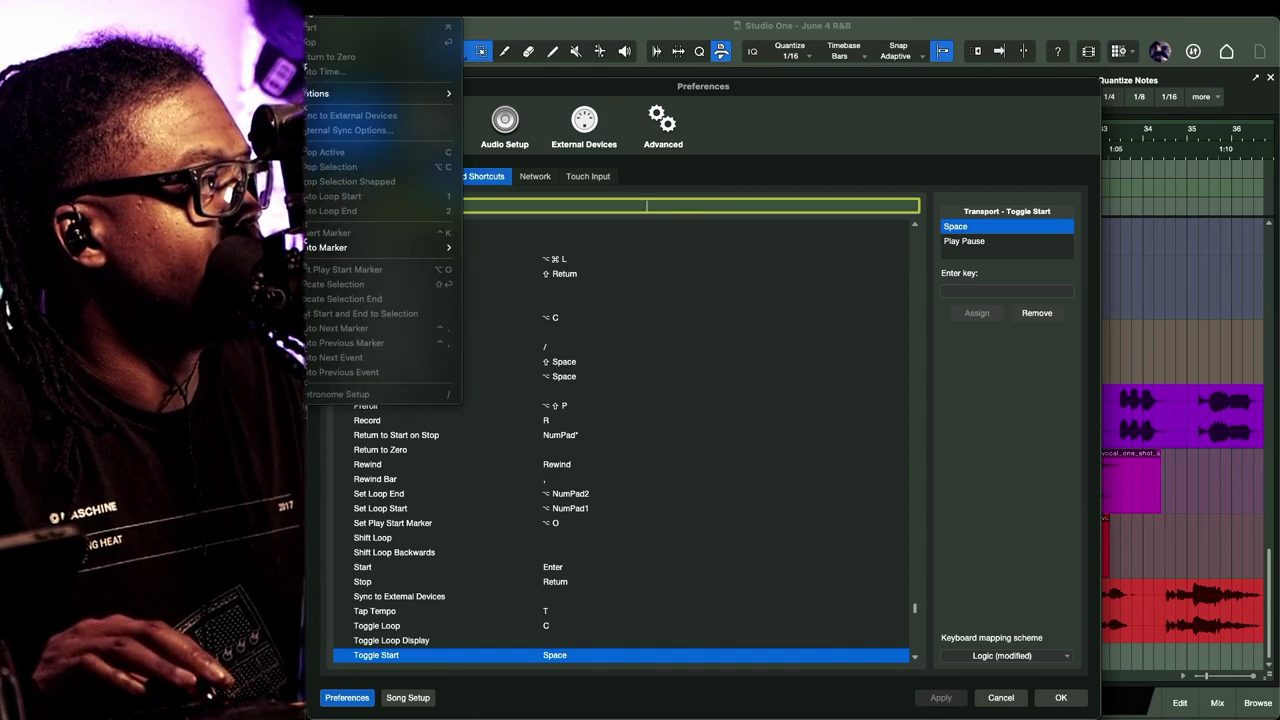
mouse_move(324, 96)
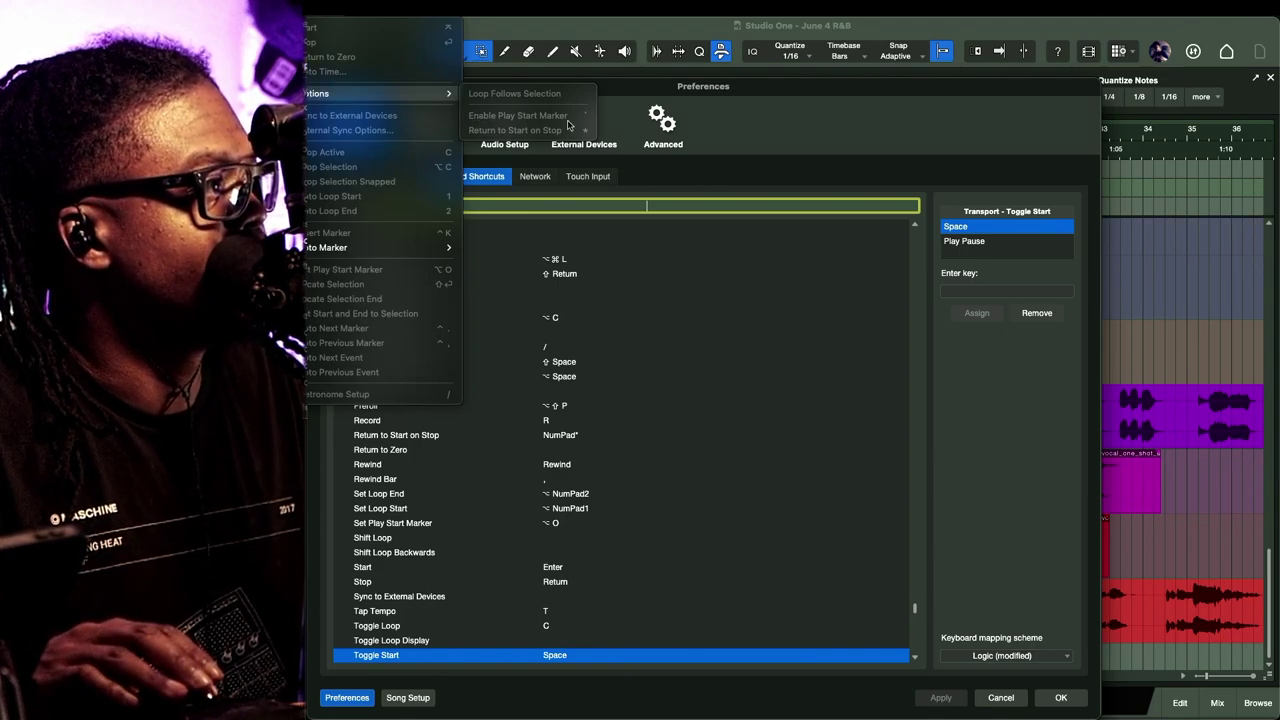
click(581, 210)
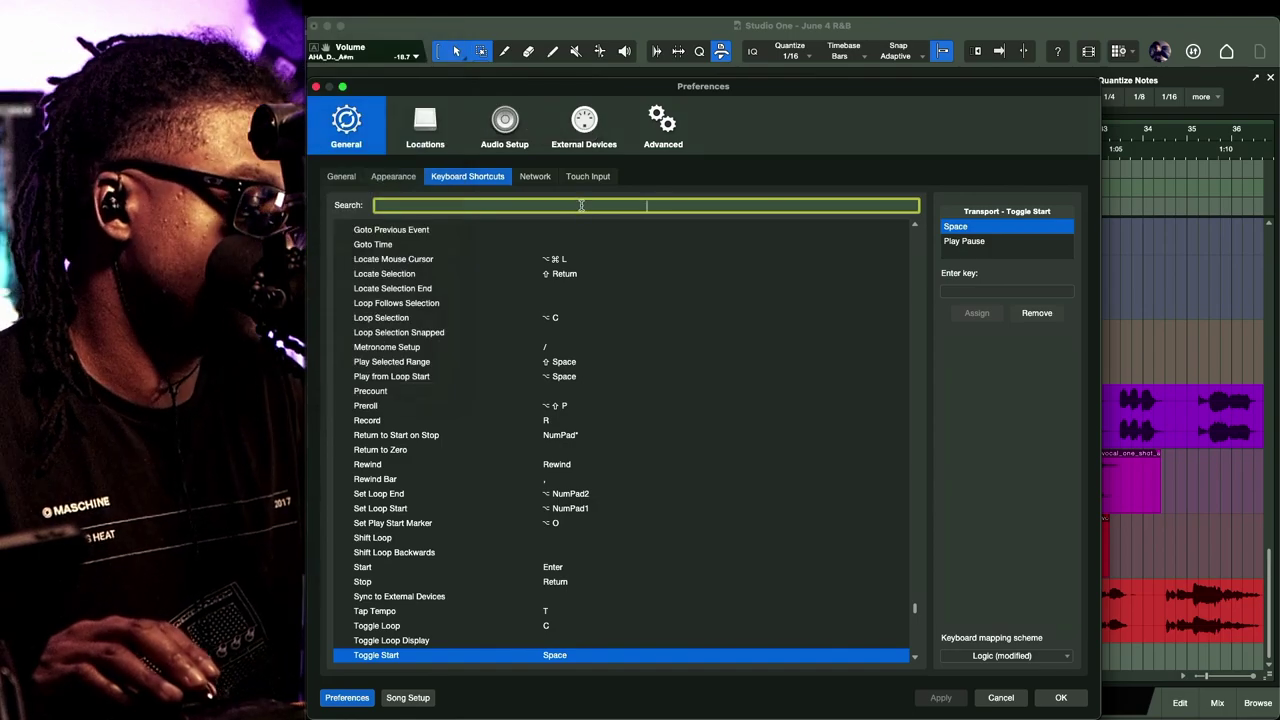
text(play)
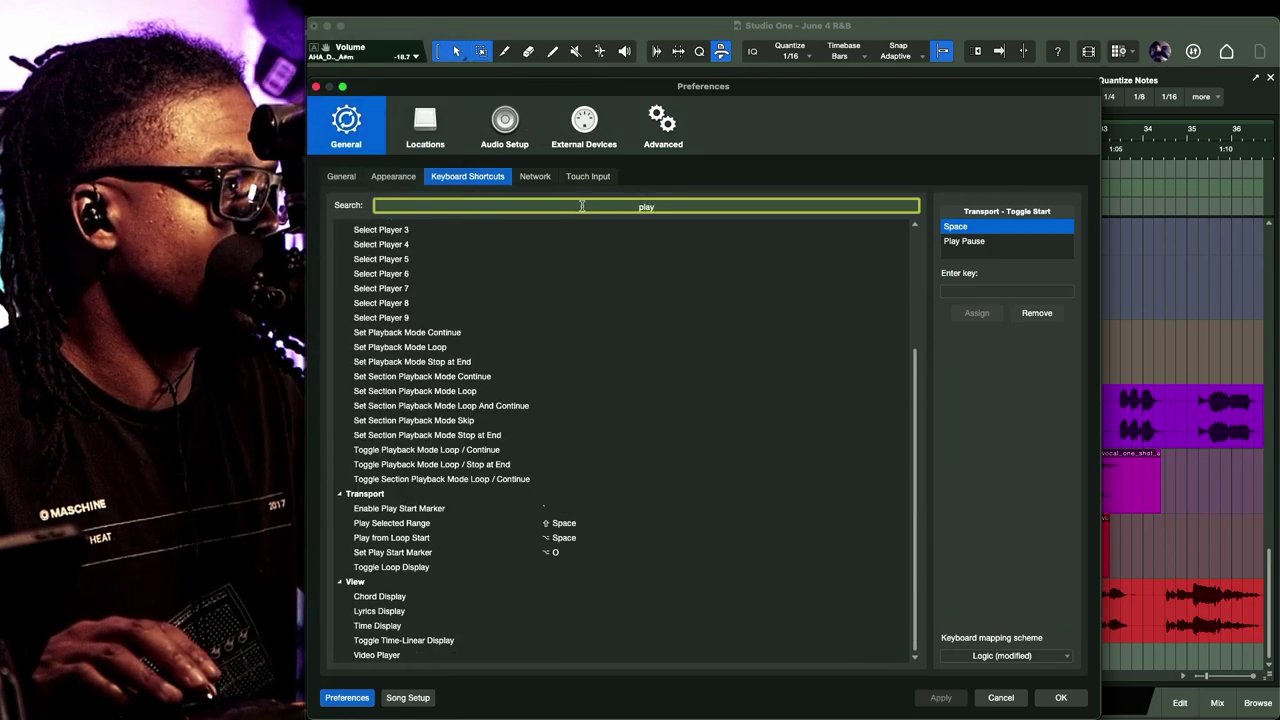
text( st)
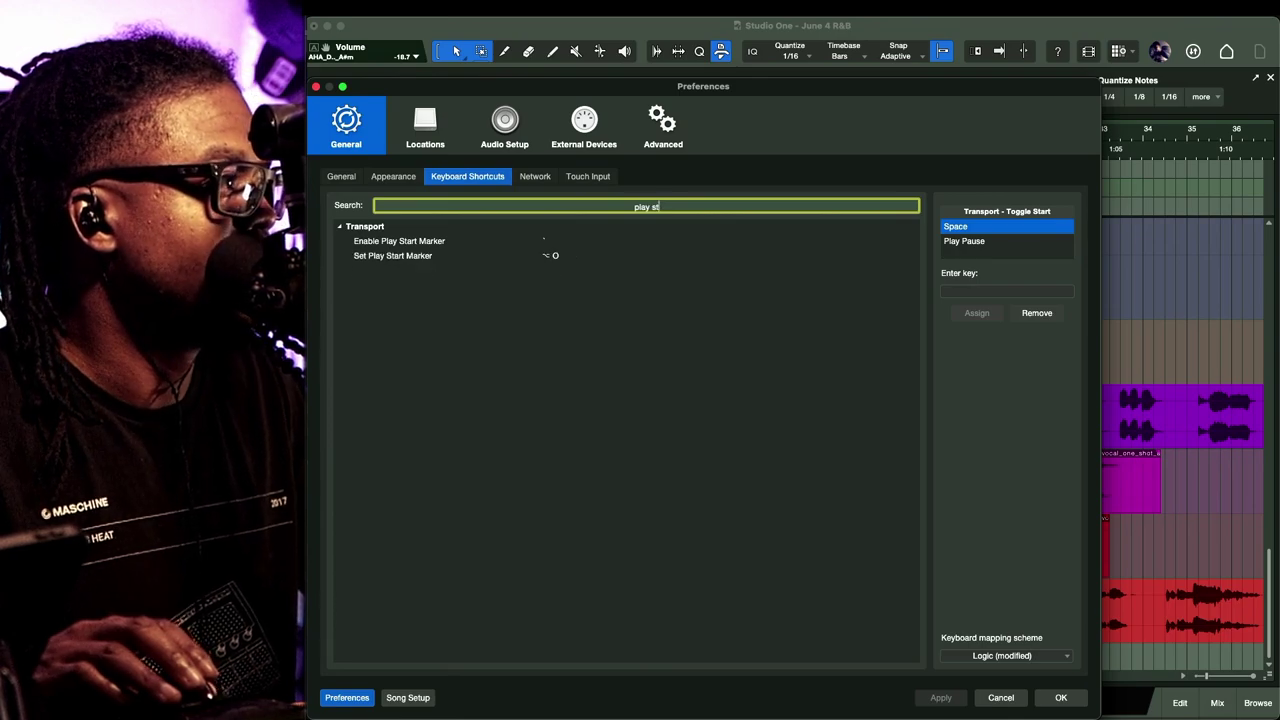
click(551, 244)
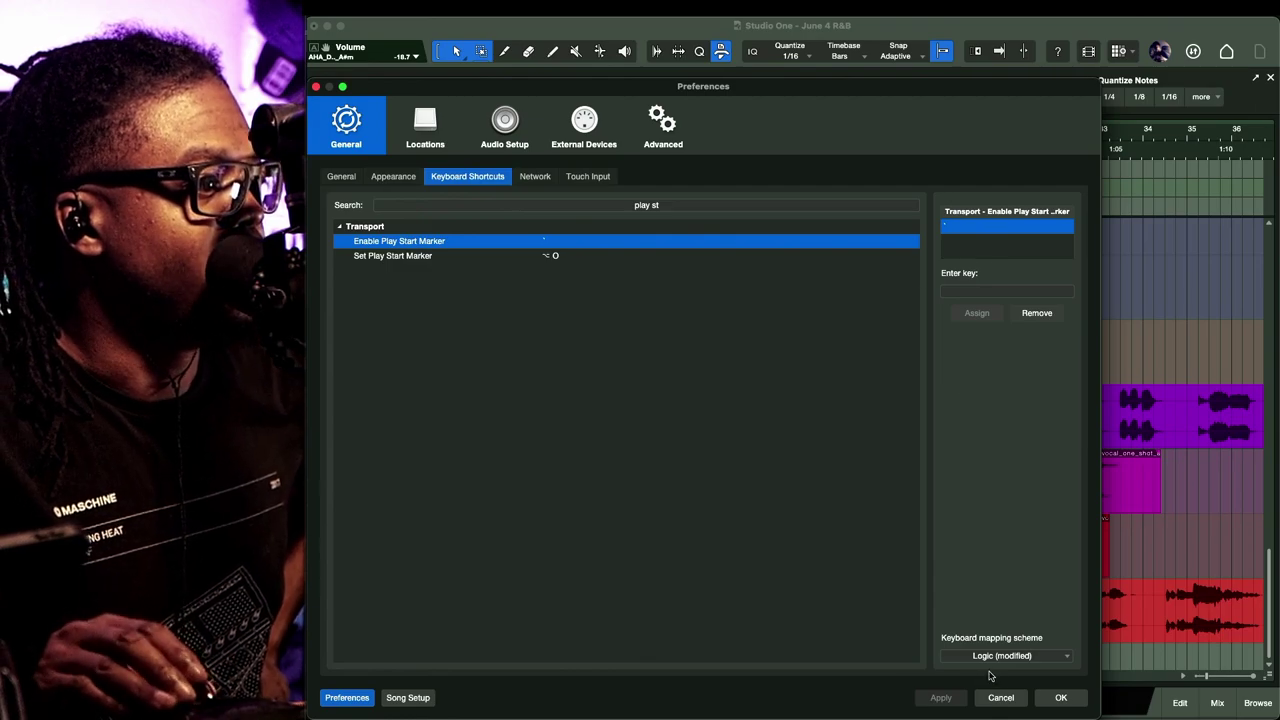
click(1005, 697)
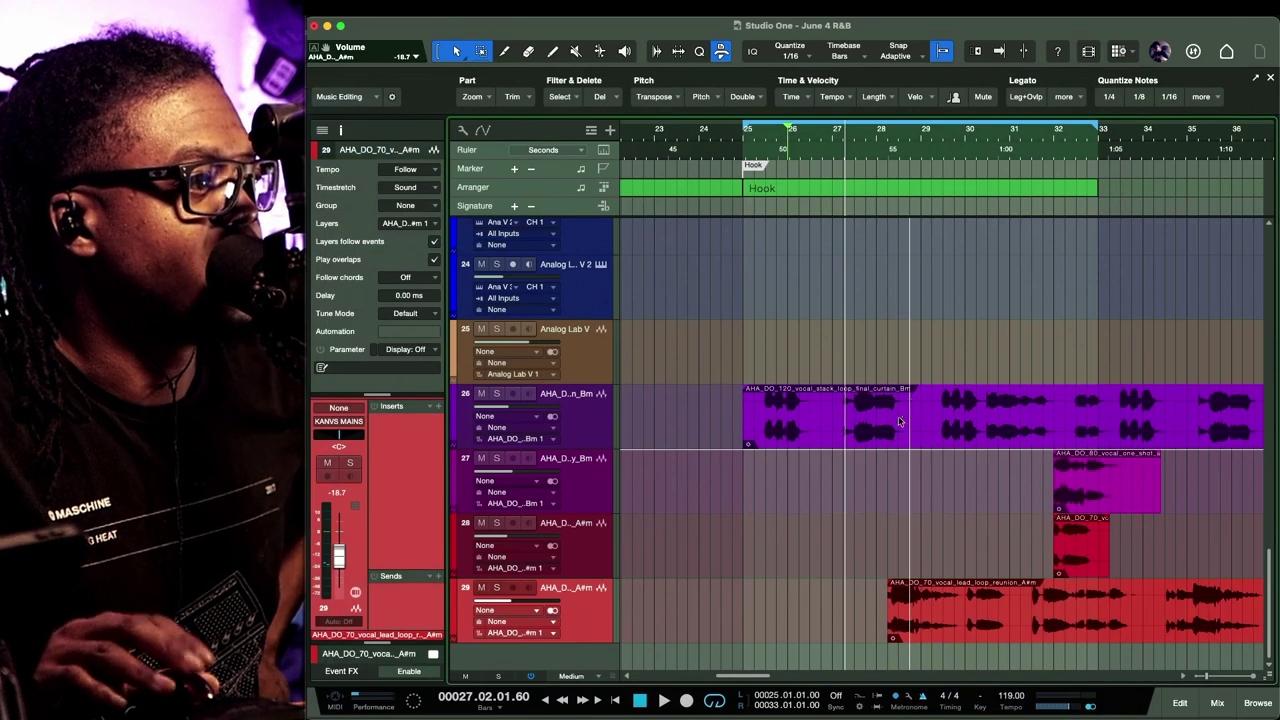
Locate playback at bar 25 and audition the vocal stack with the play start marker enabled
click(746, 152)
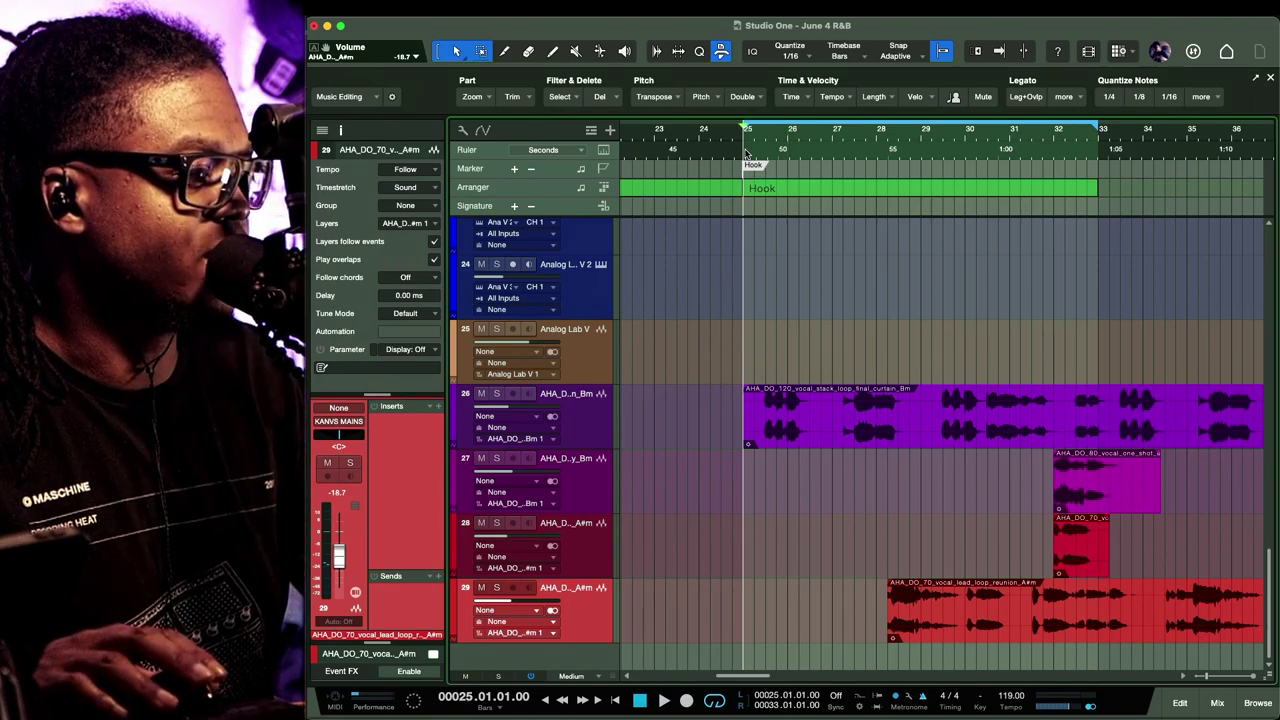
key(space)
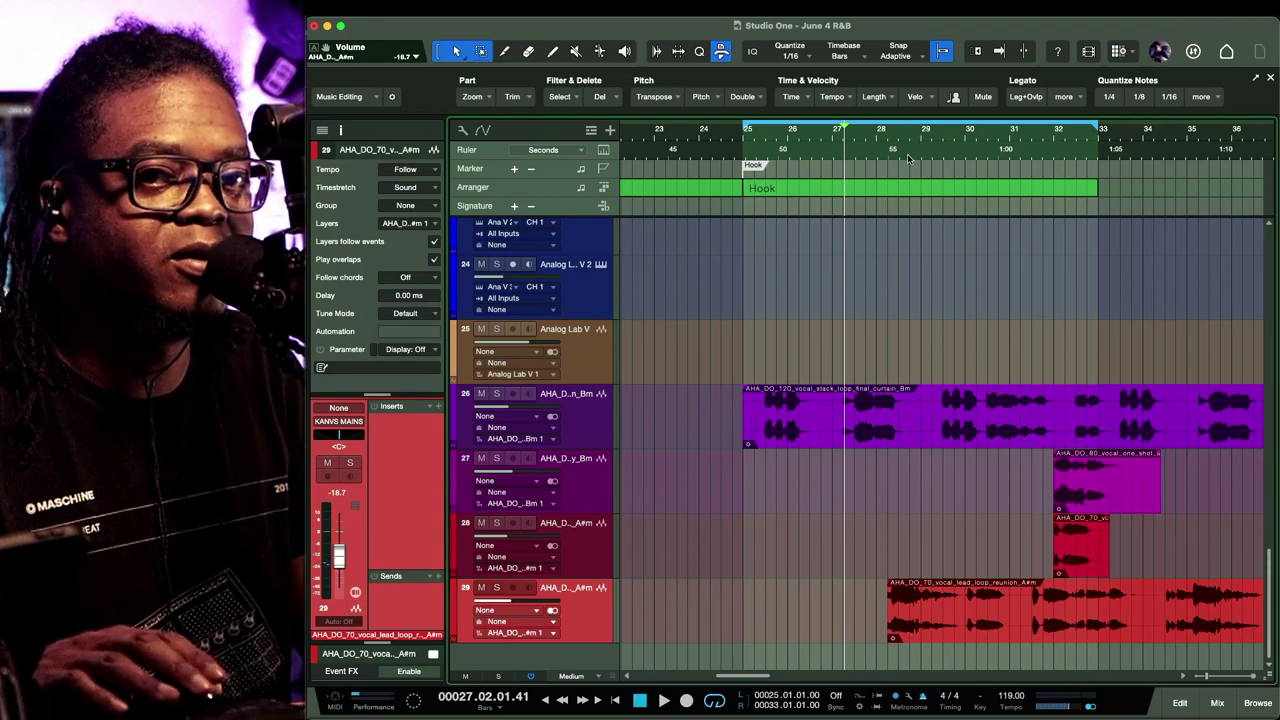
key(space)
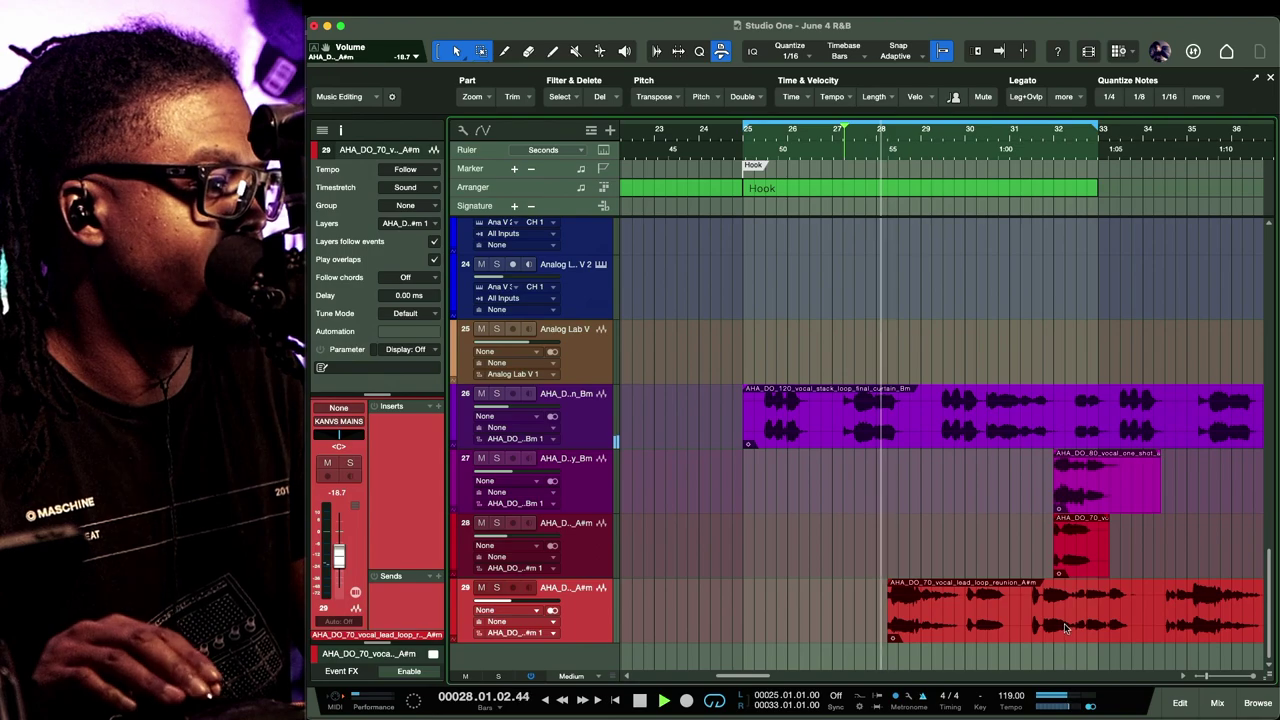
click(993, 631)
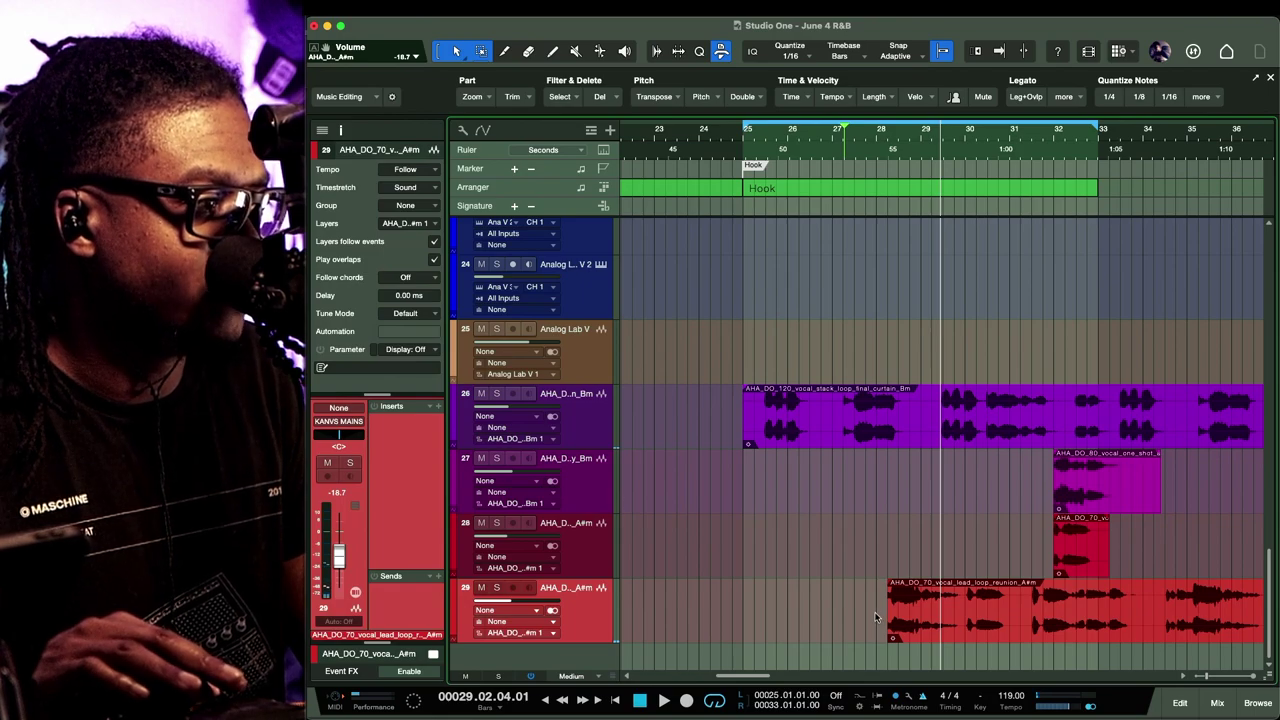
key(ctrl+b)
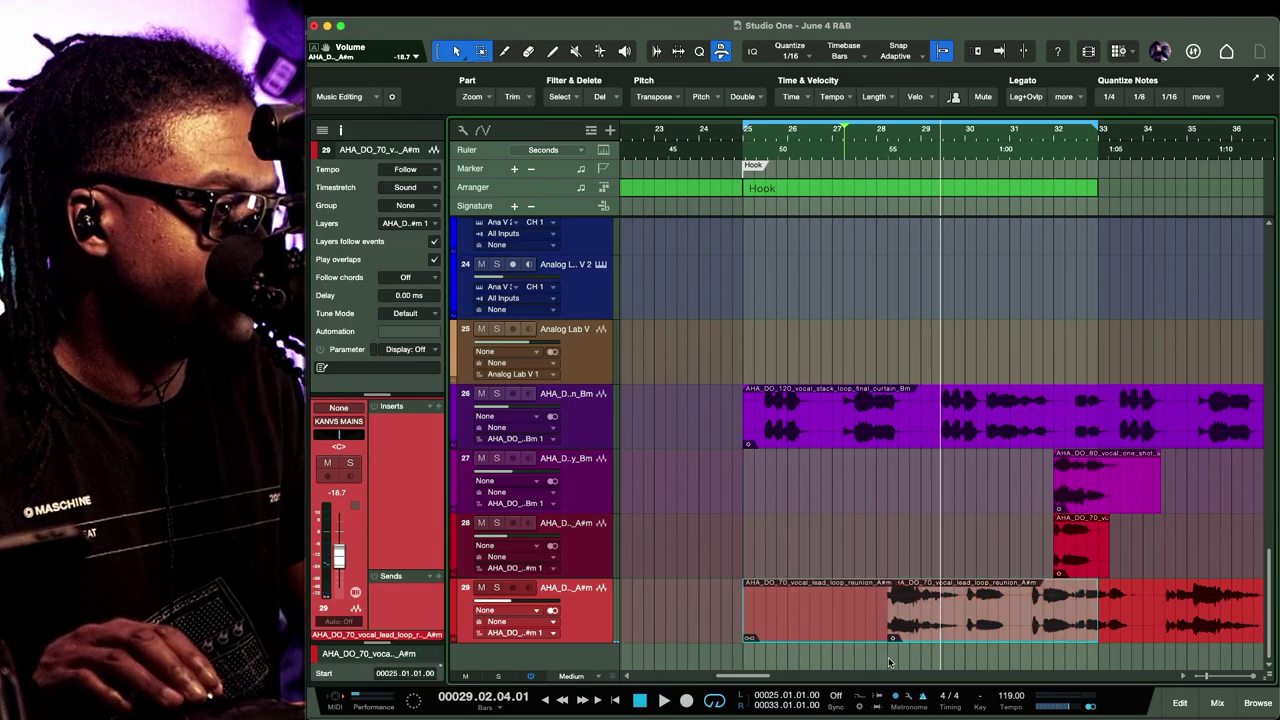
key(ctrl+z)
click(878, 630)
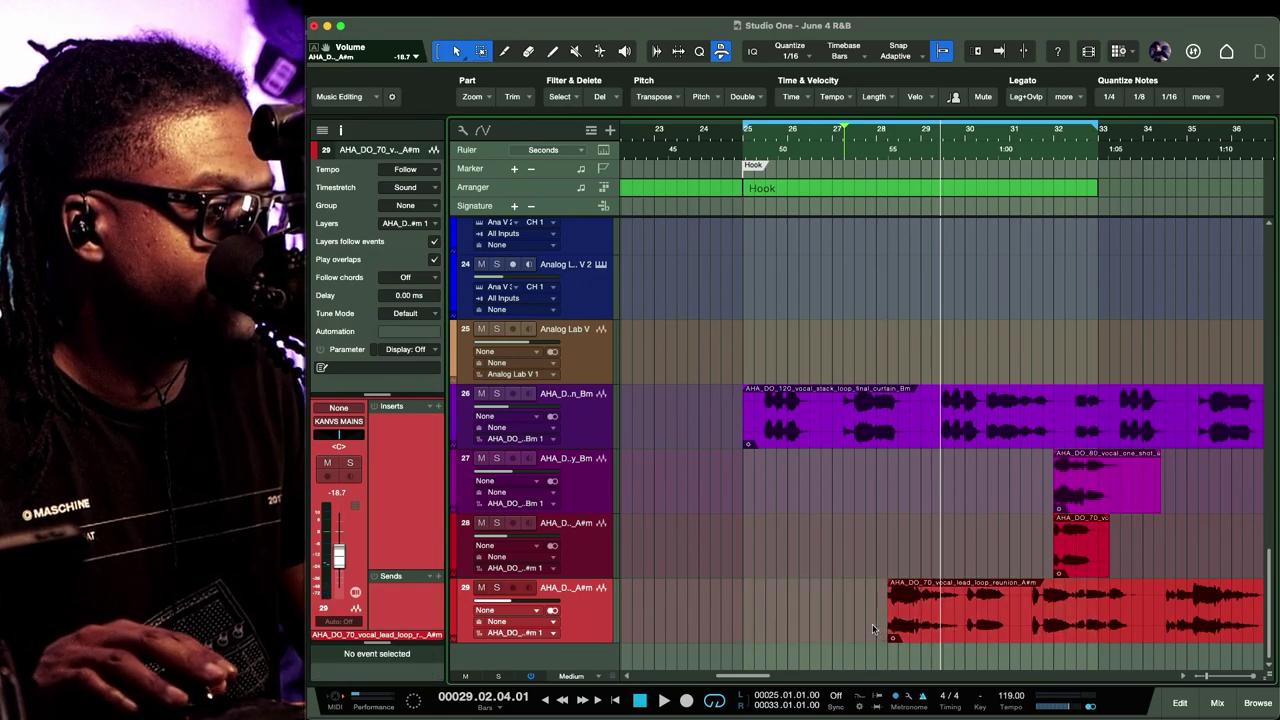
Replay the lead loop on track 29 from bar 28 several times to judge its opening phrase
key(space)
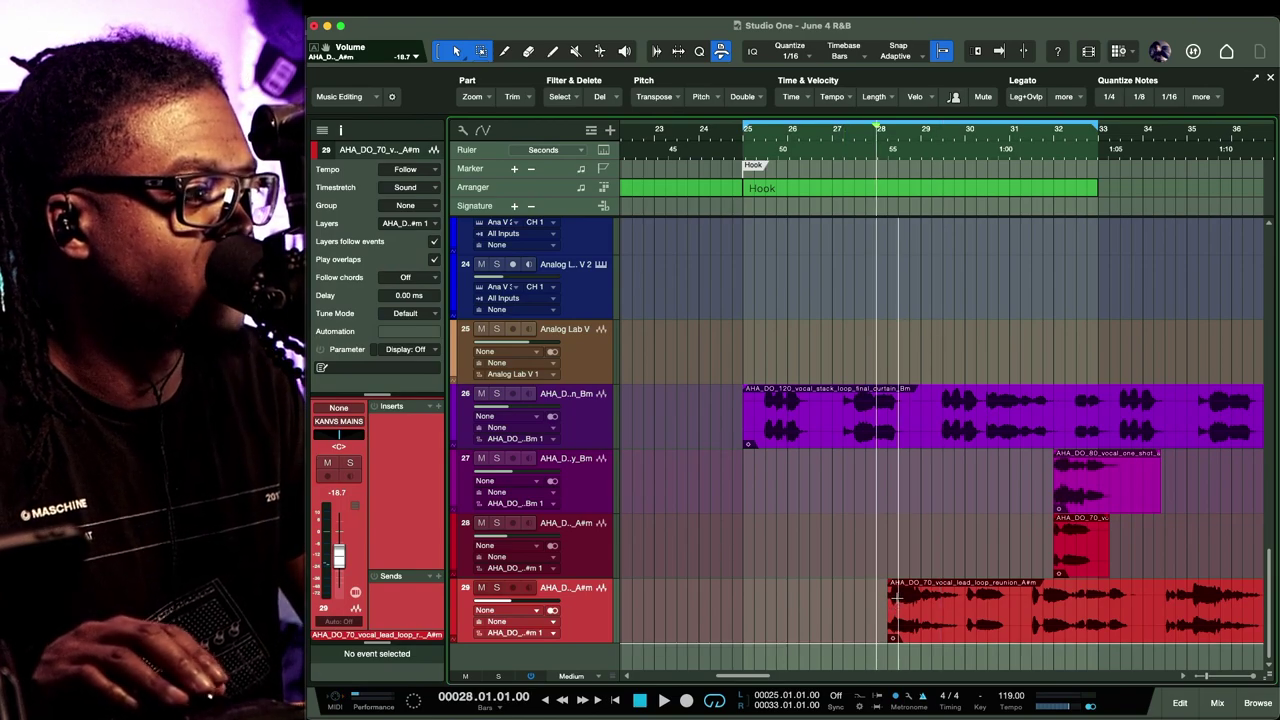
key(space)
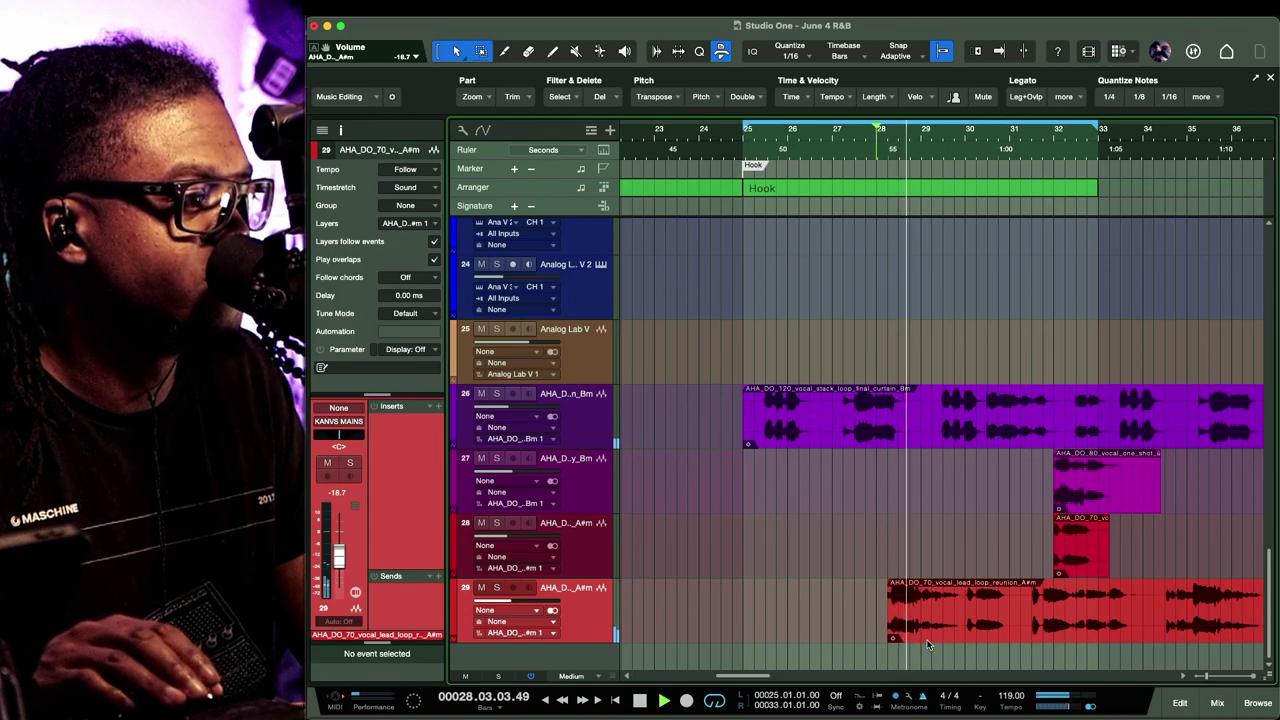
click(926, 639)
key(space)
key(space)
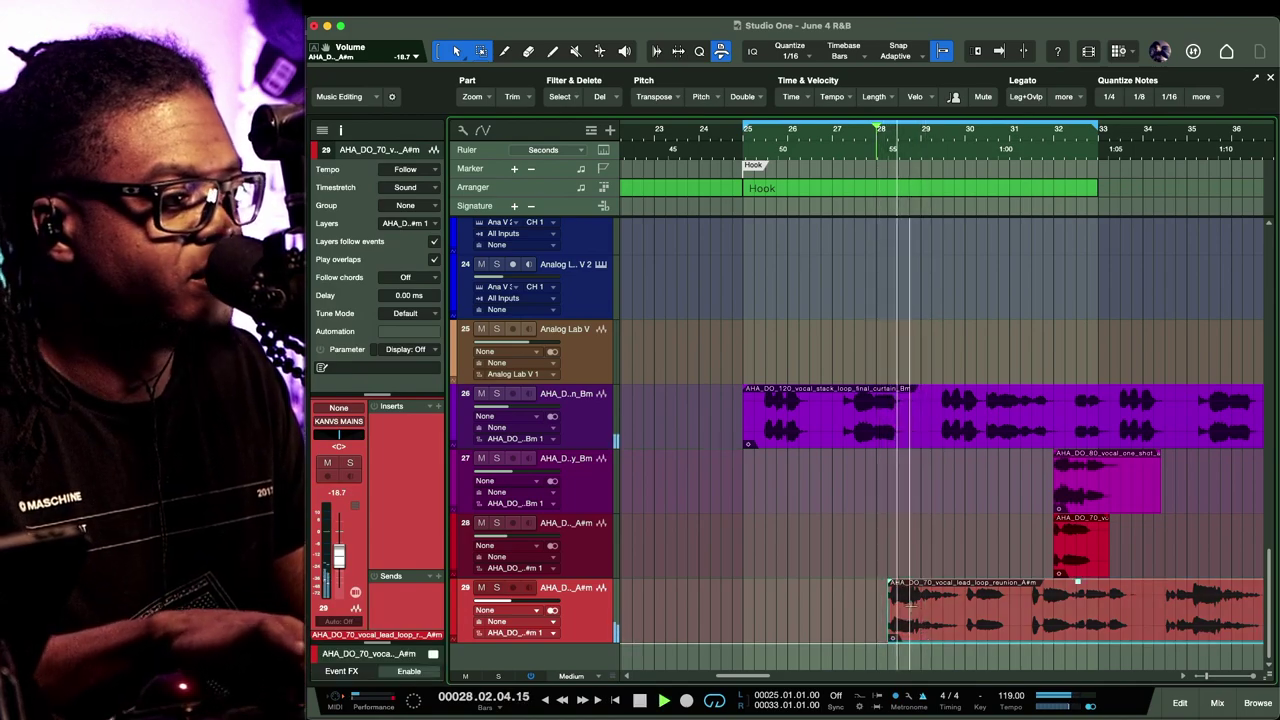
key(space)
key(space)
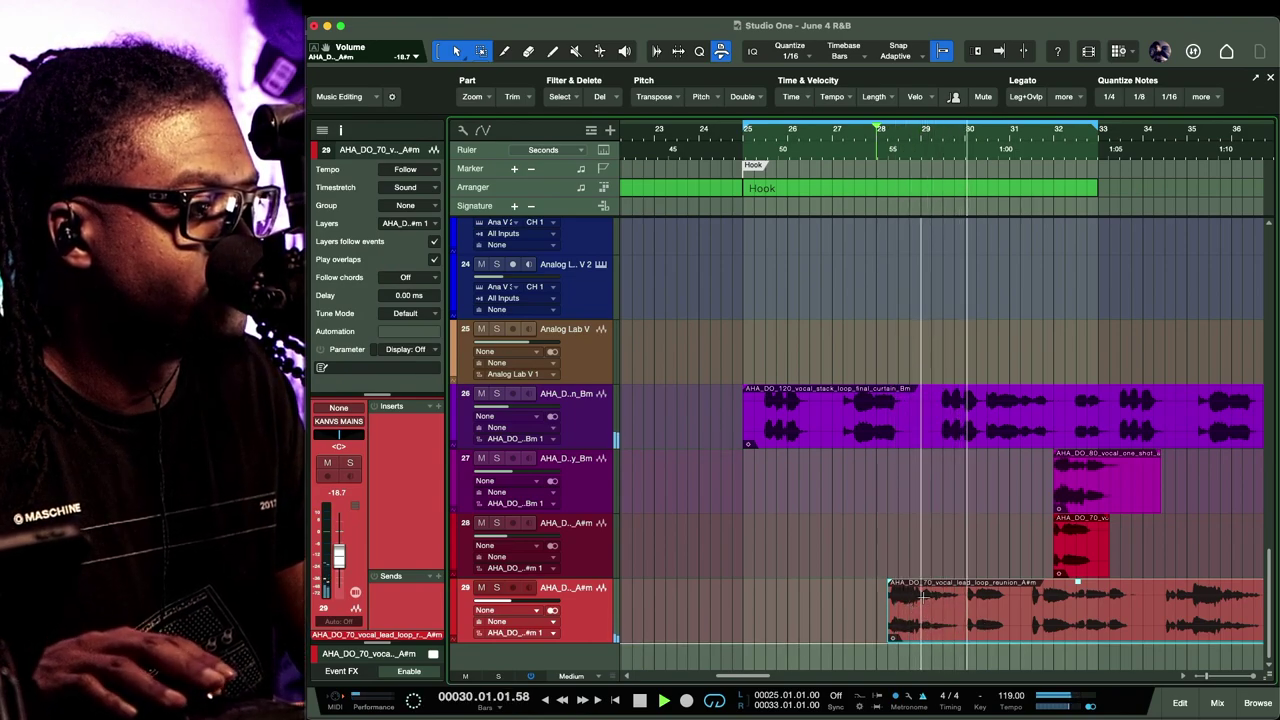
key(space)
key(space)
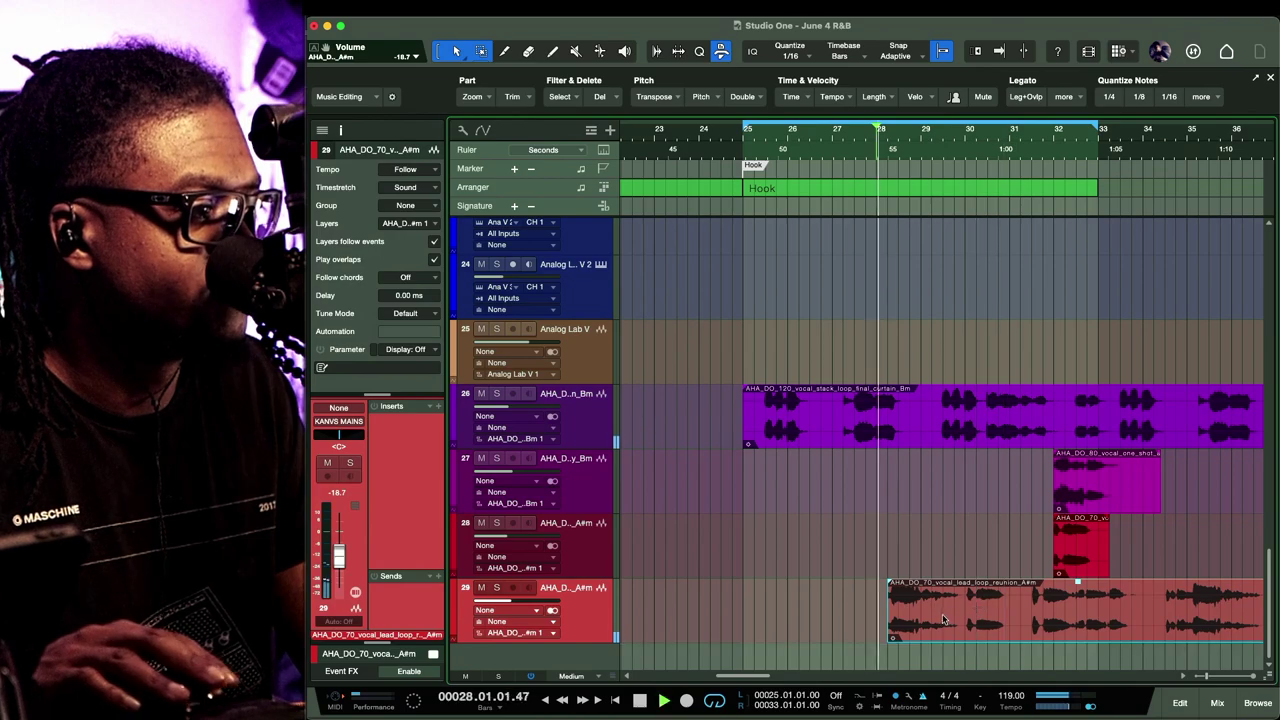
Split the lead loop on track 29 at bar 30 and delete the part after the split
alt+click(966, 598)
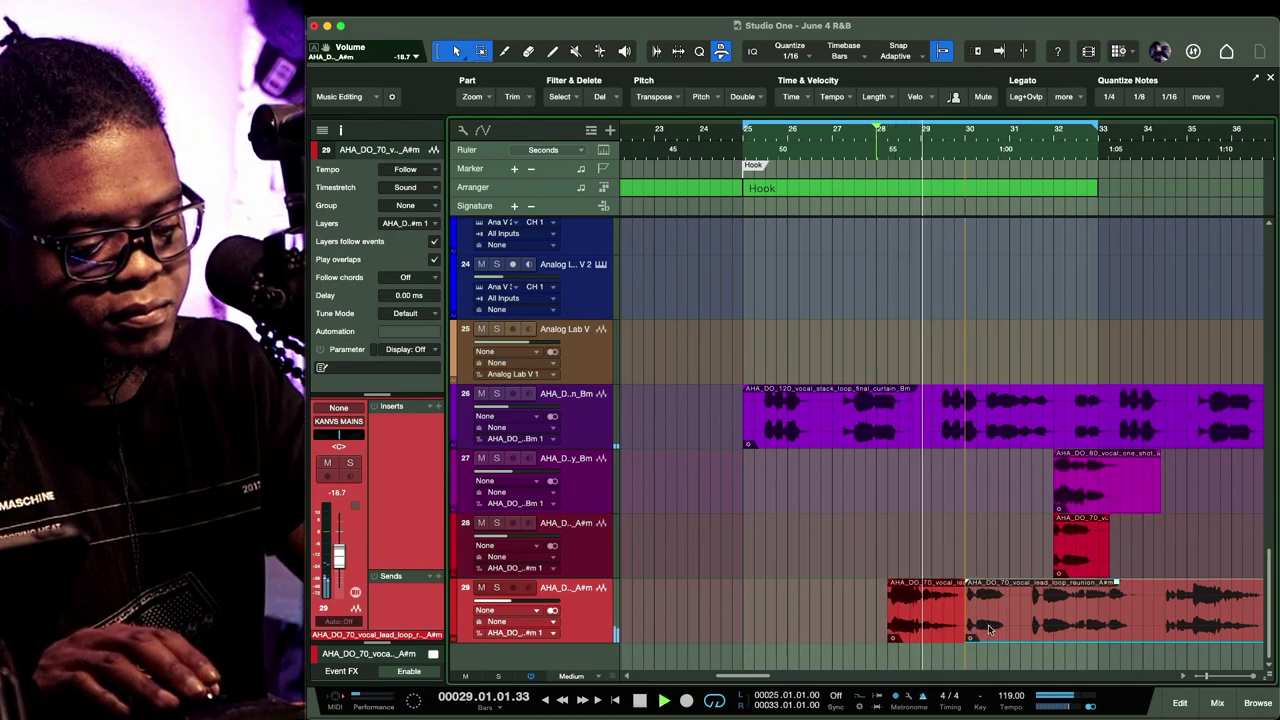
click(1001, 628)
key(Delete)
Split the remaining lead loop phrase on track 29 at bar 29 and replay the two pieces
key(space)
key(space)
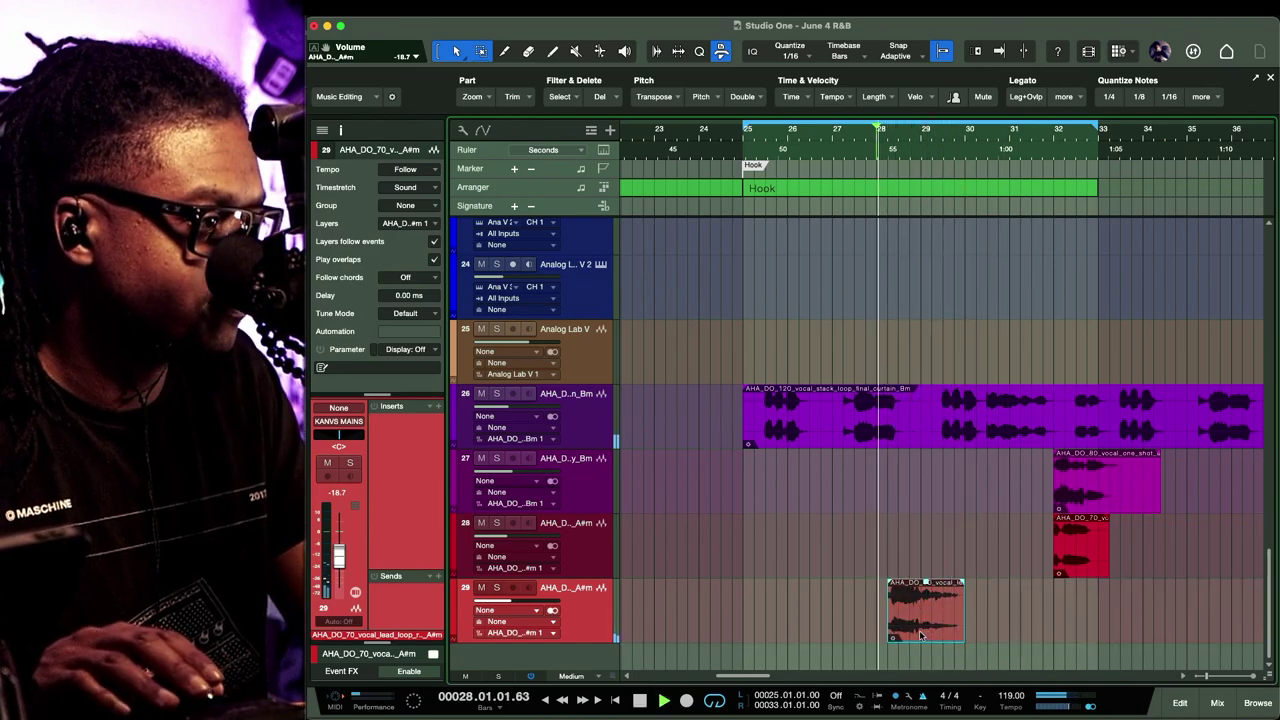
scroll(920, 634, up, 3)
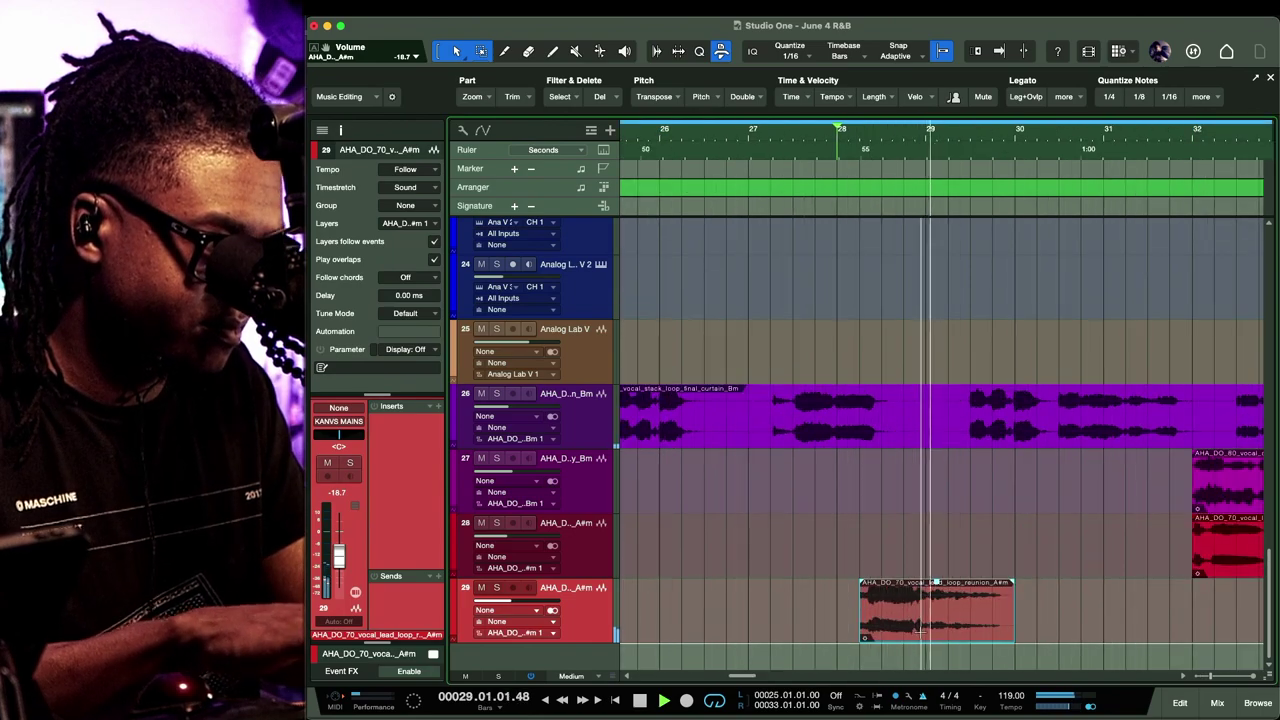
scroll(919, 633, up, 2)
scroll(918, 633, up, 5)
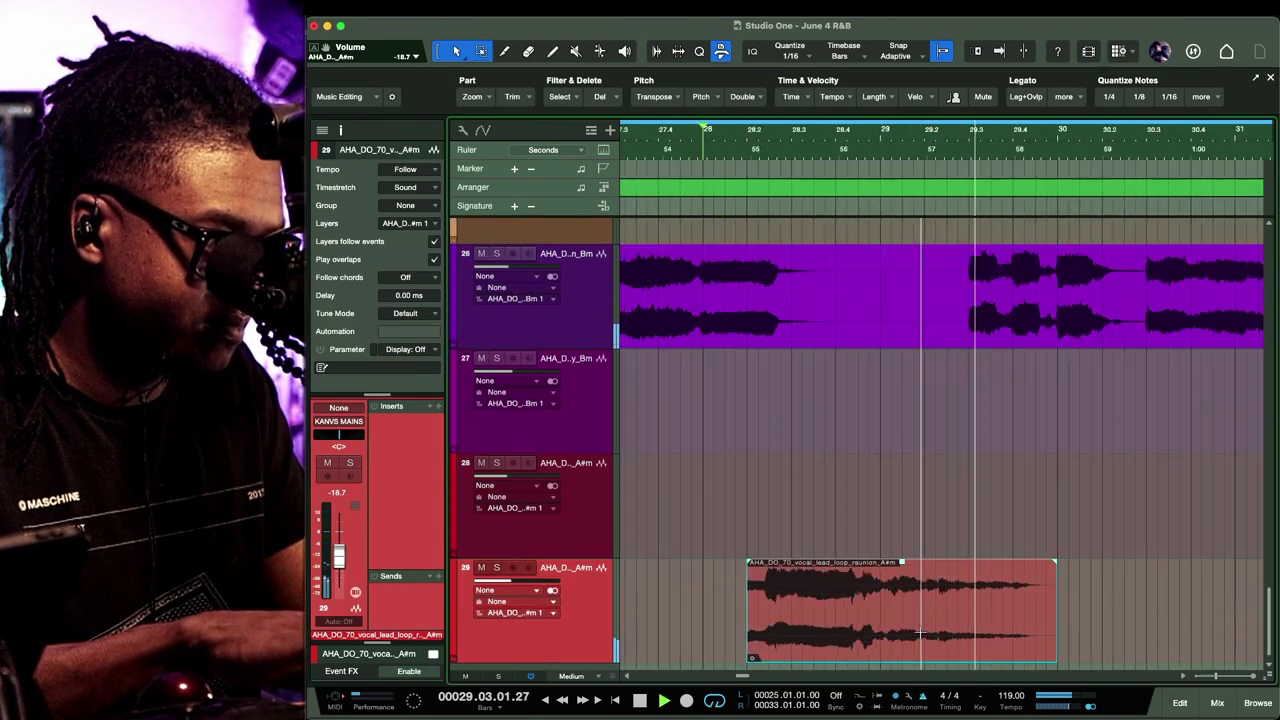
key(space)
click(882, 589)
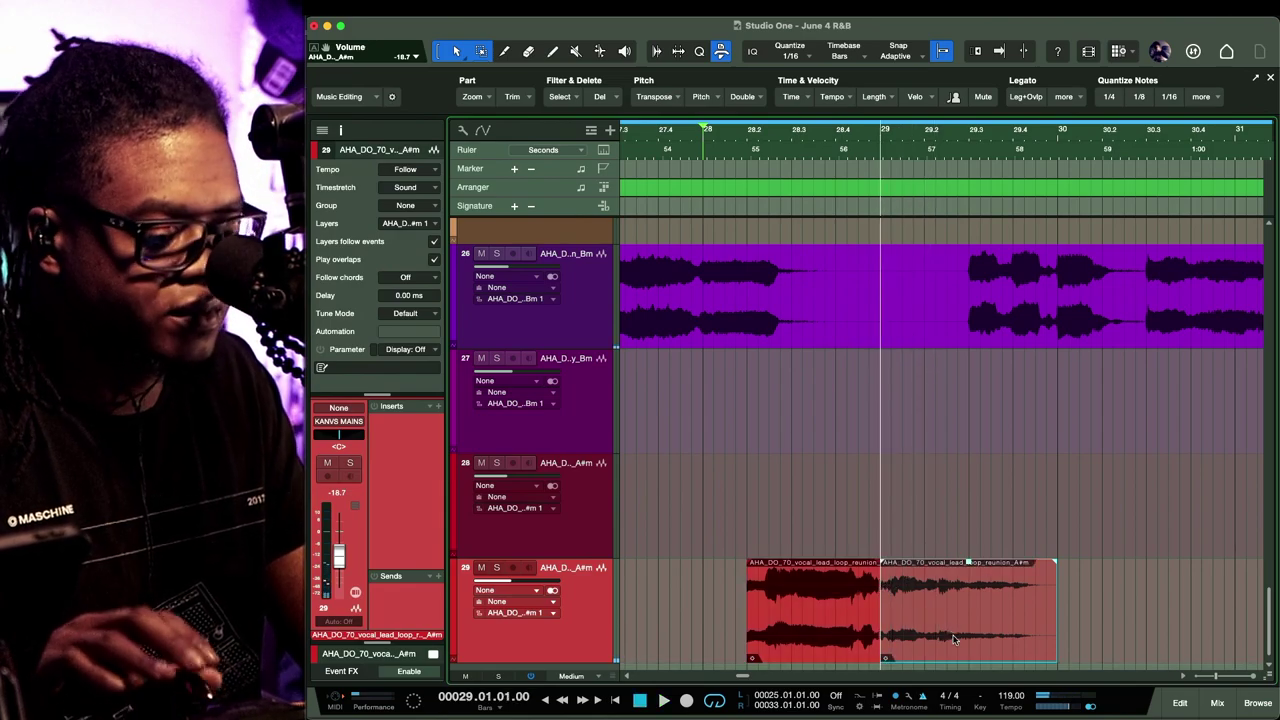
key(space)
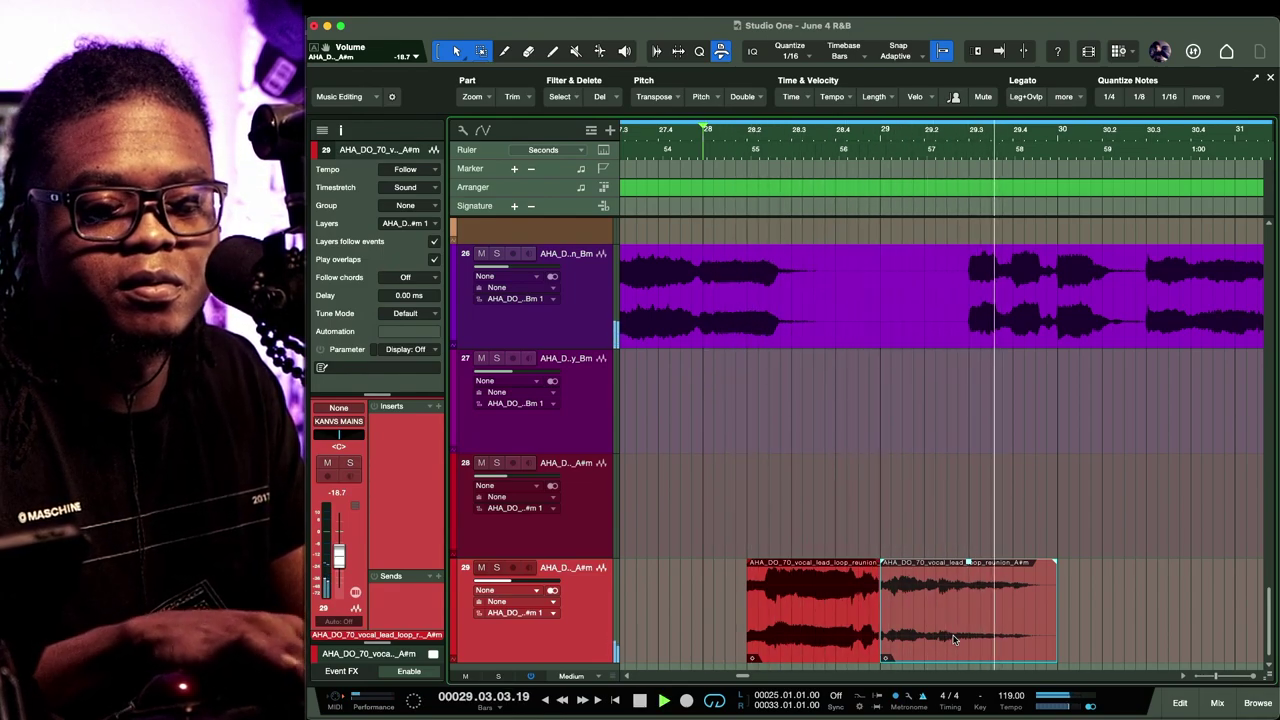
key(space)
scroll(884, 589, down, 1)
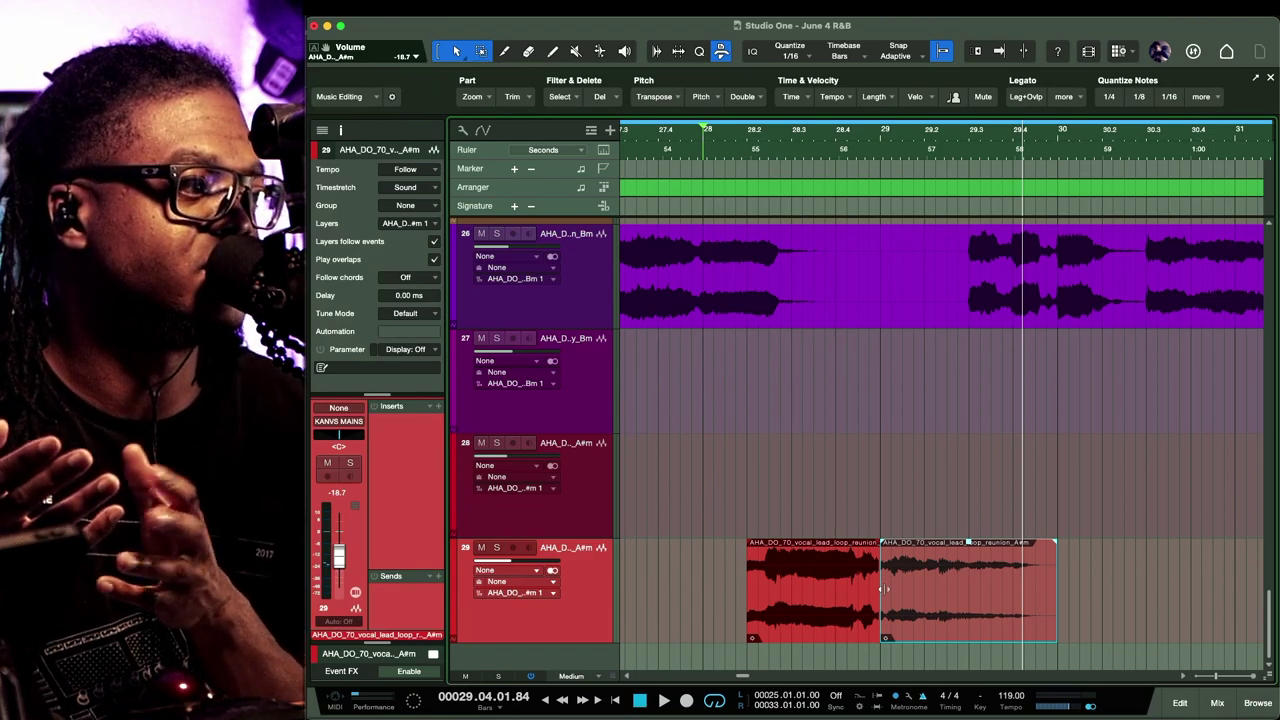
Inspect and compare the transpose settings of the two lead loop pieces on track 29
click(823, 619)
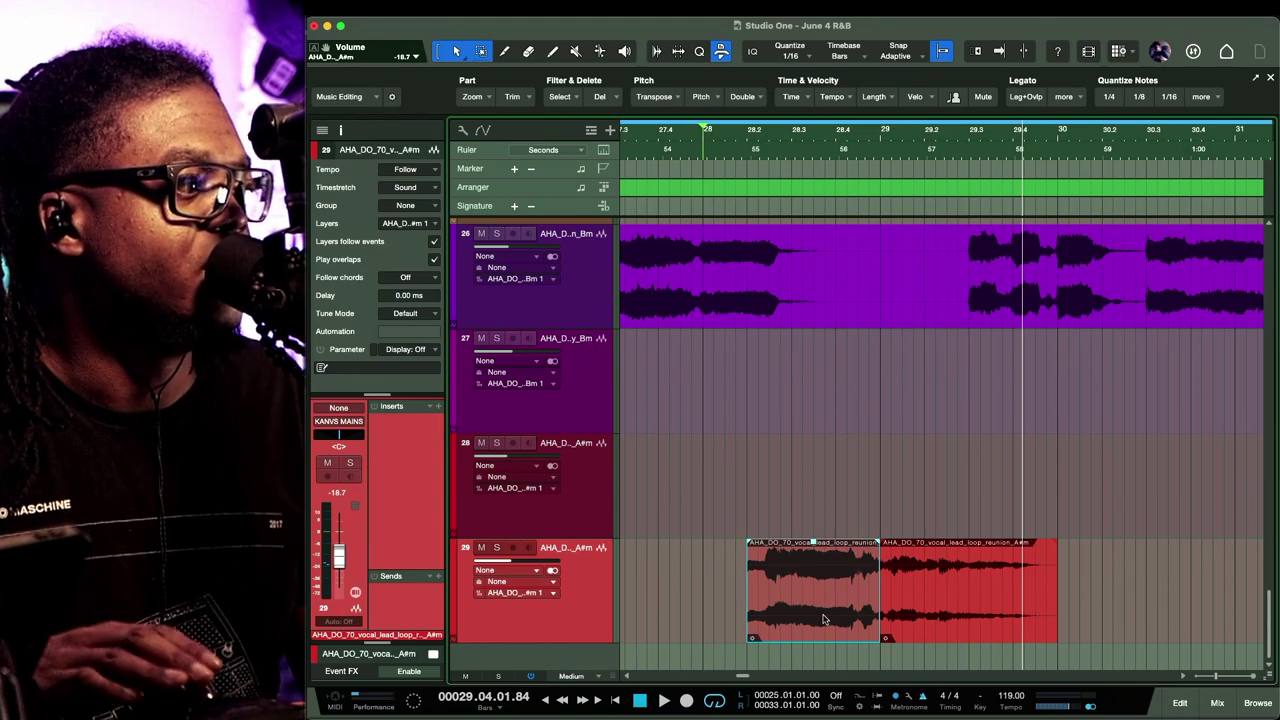
right_click(823, 620)
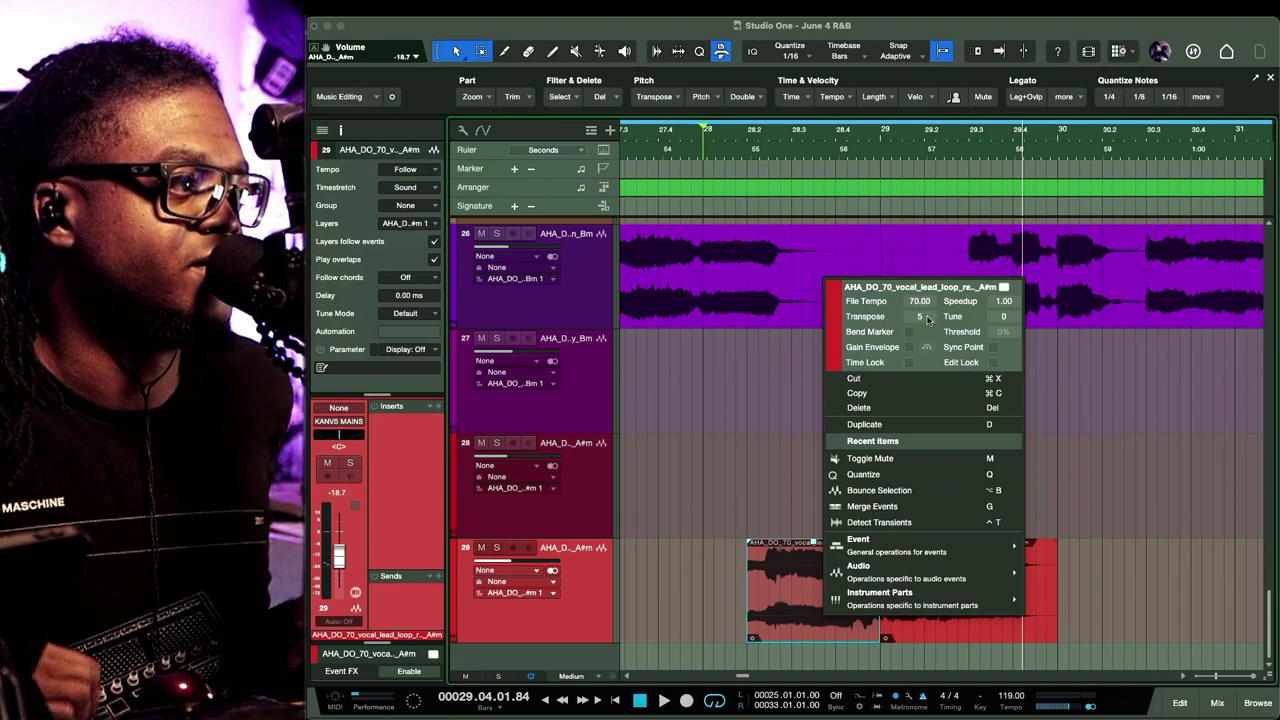
click(826, 594)
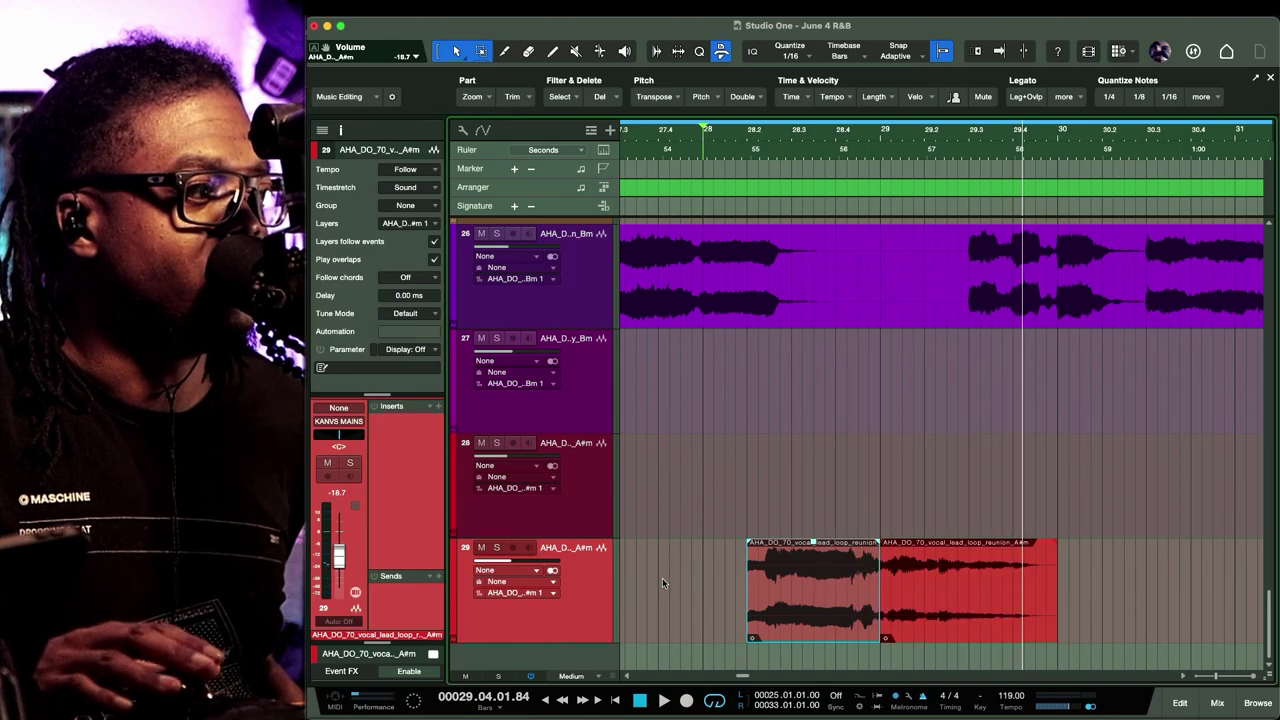
right_click(848, 598)
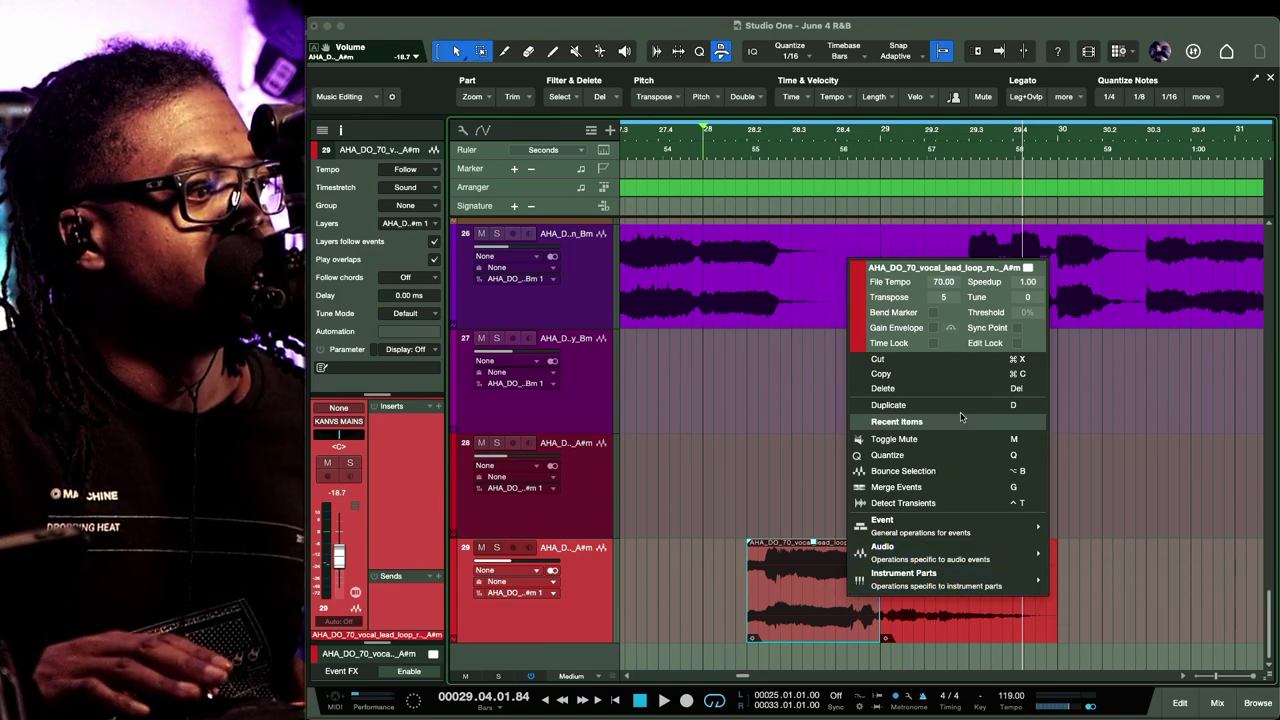
click(964, 620)
right_click(968, 622)
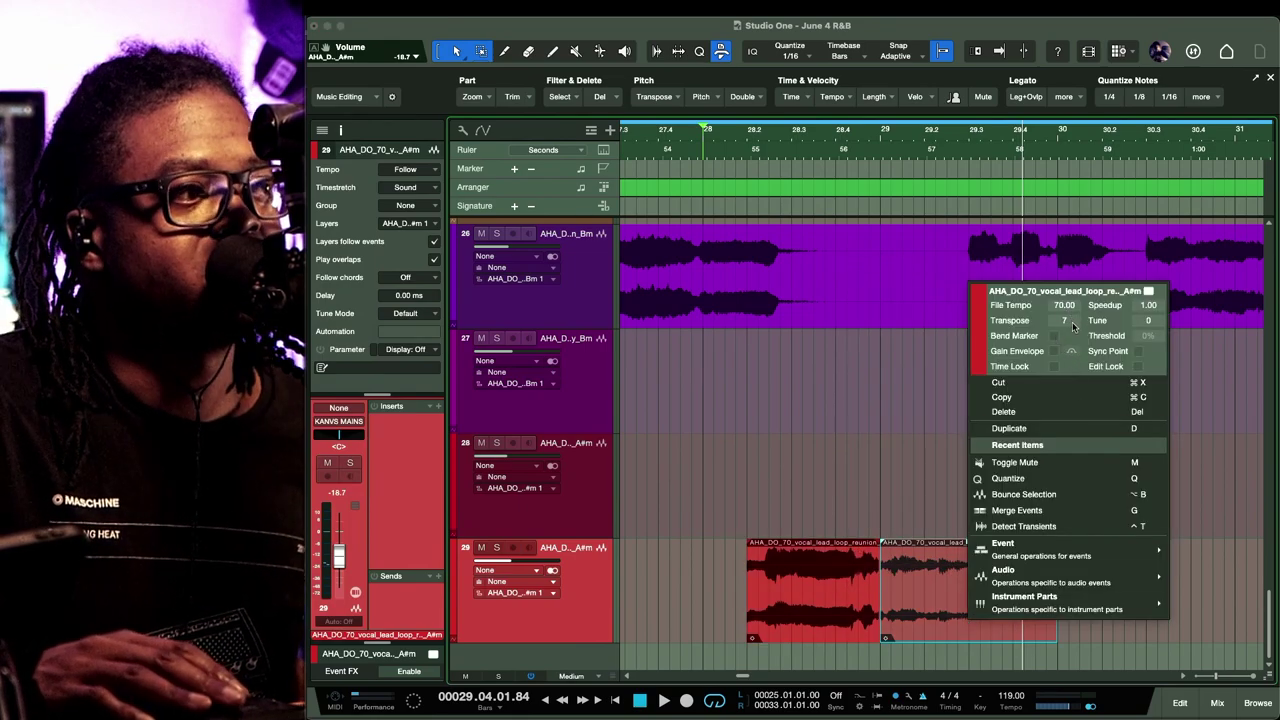
click(846, 596)
right_click(846, 596)
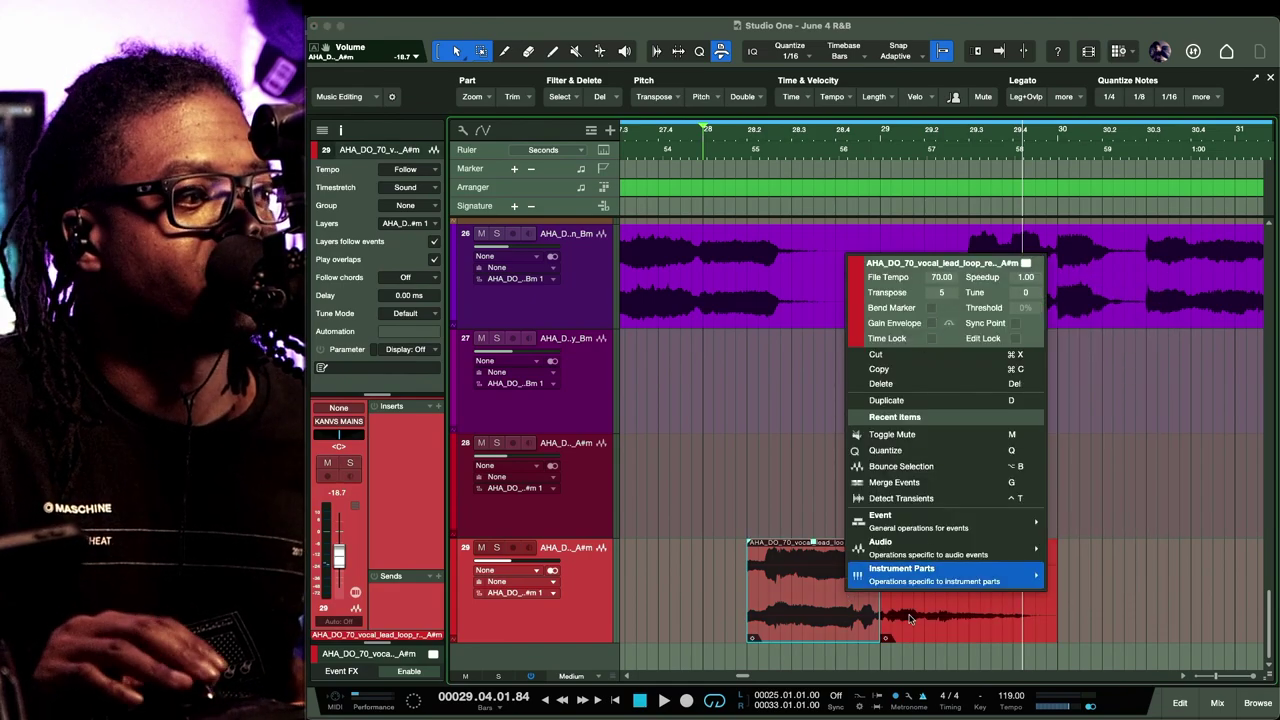
click(950, 630)
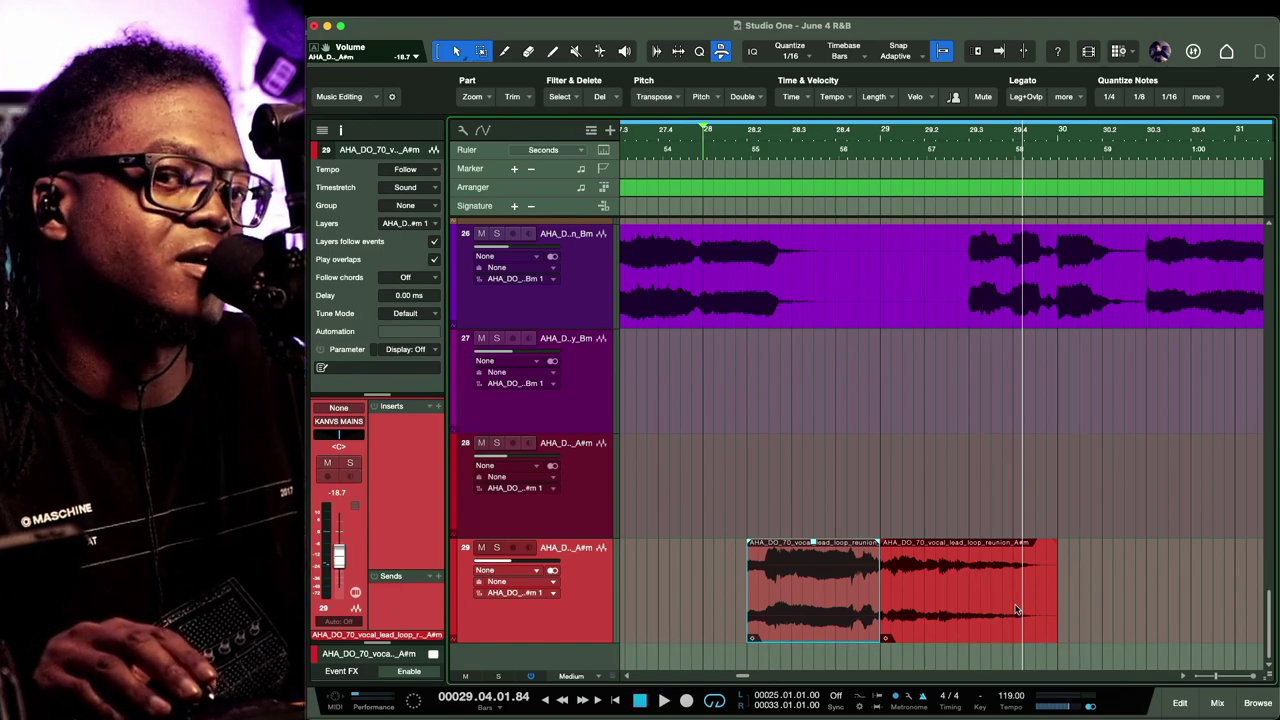
Add a Rev INTENSITY send with a raised level to track 29 and lower the track volume to -30.5 dB
key(space)
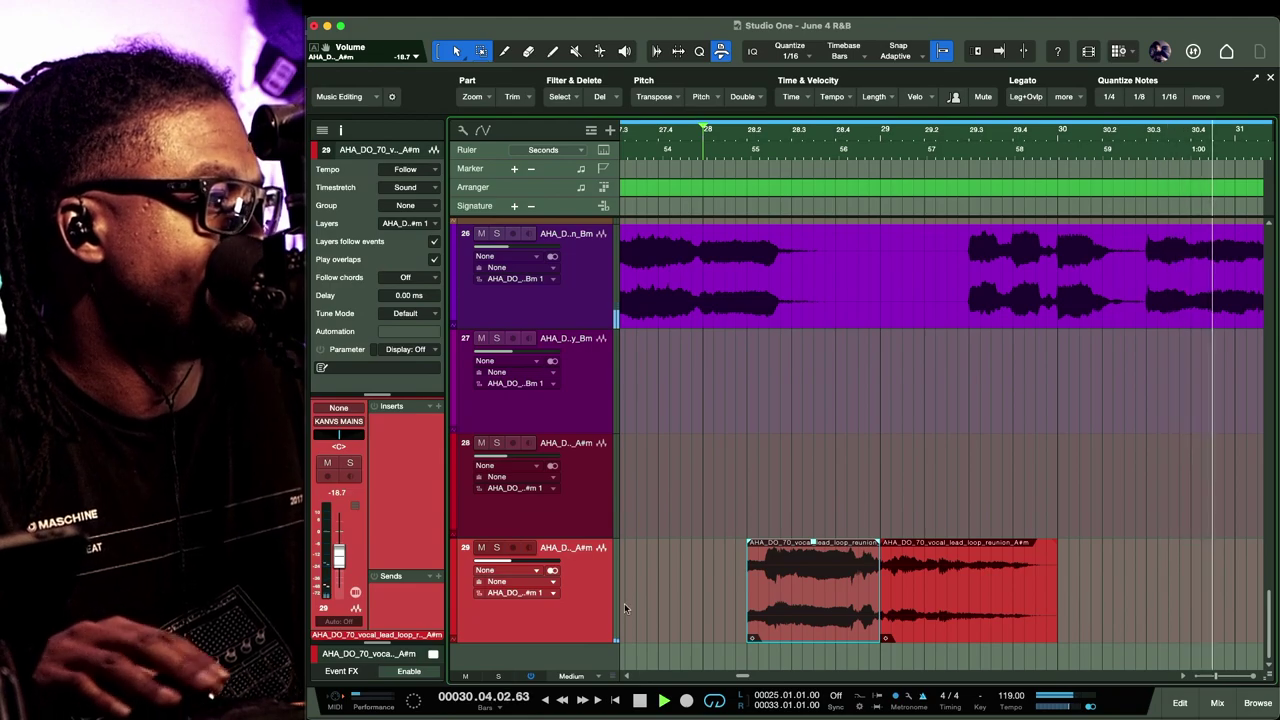
key(space)
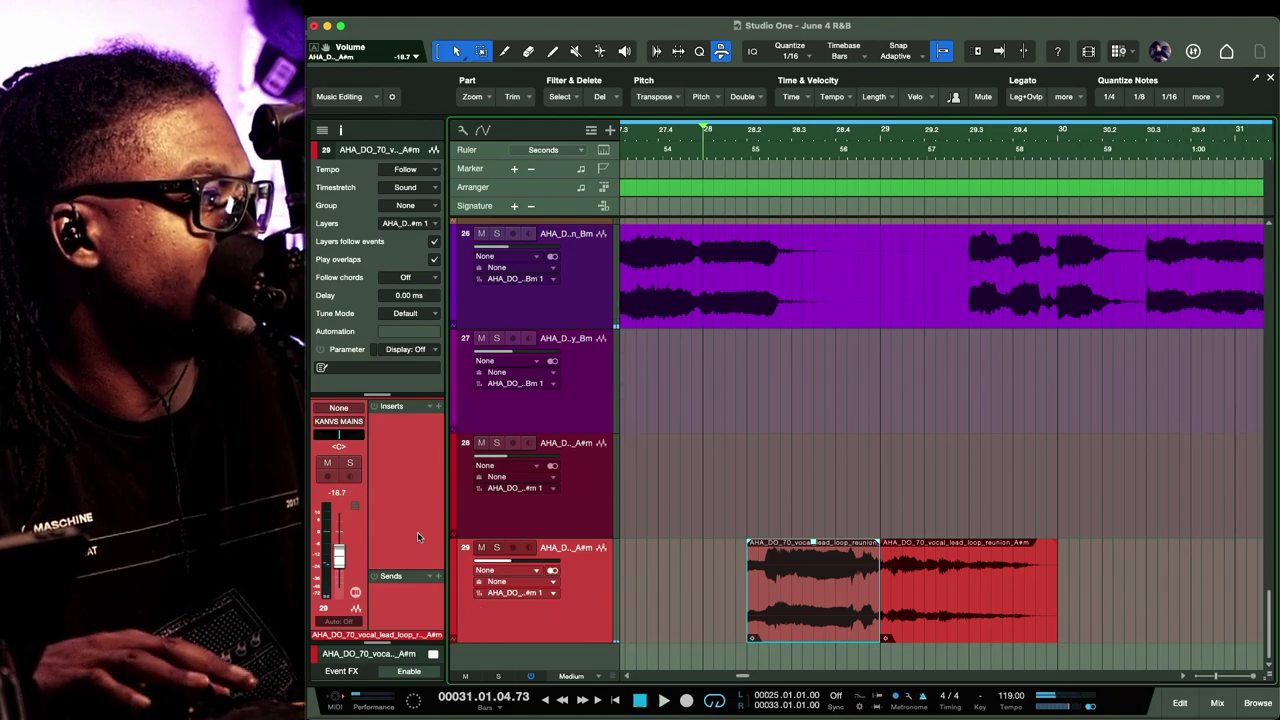
click(437, 576)
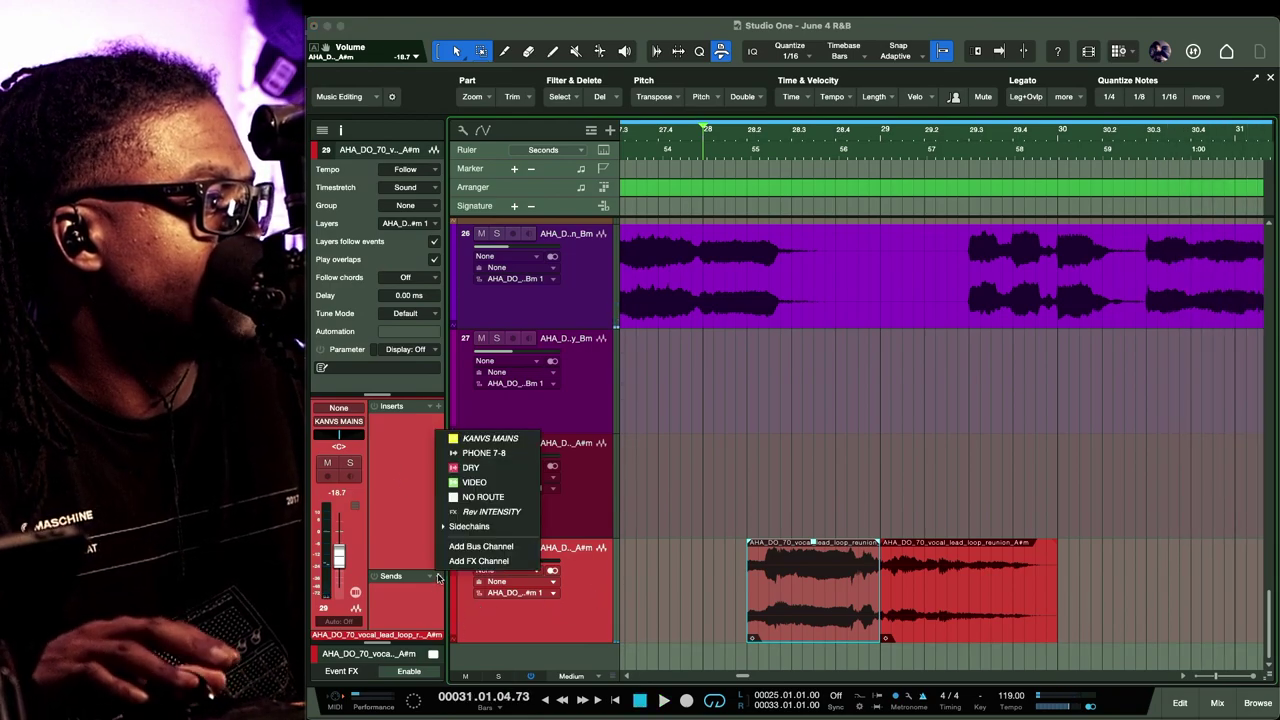
click(488, 511)
click(717, 512)
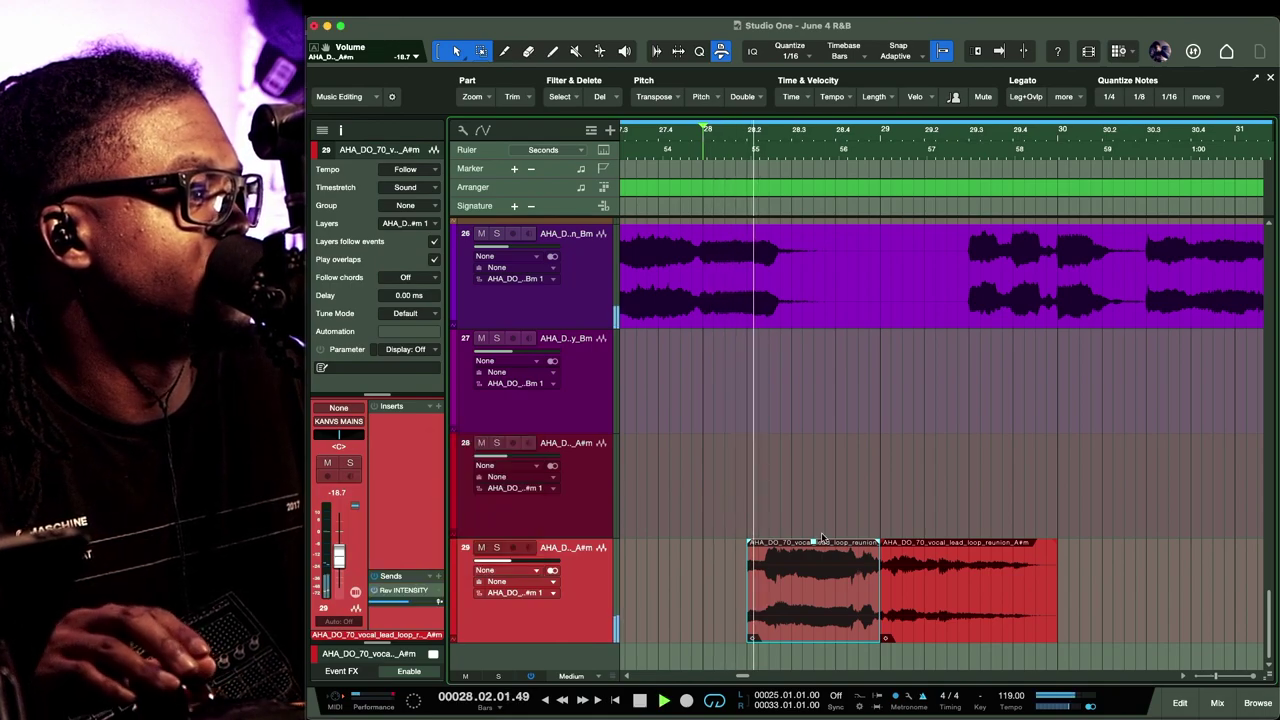
drag(390, 607, 430, 609)
drag(342, 558, 345, 567)
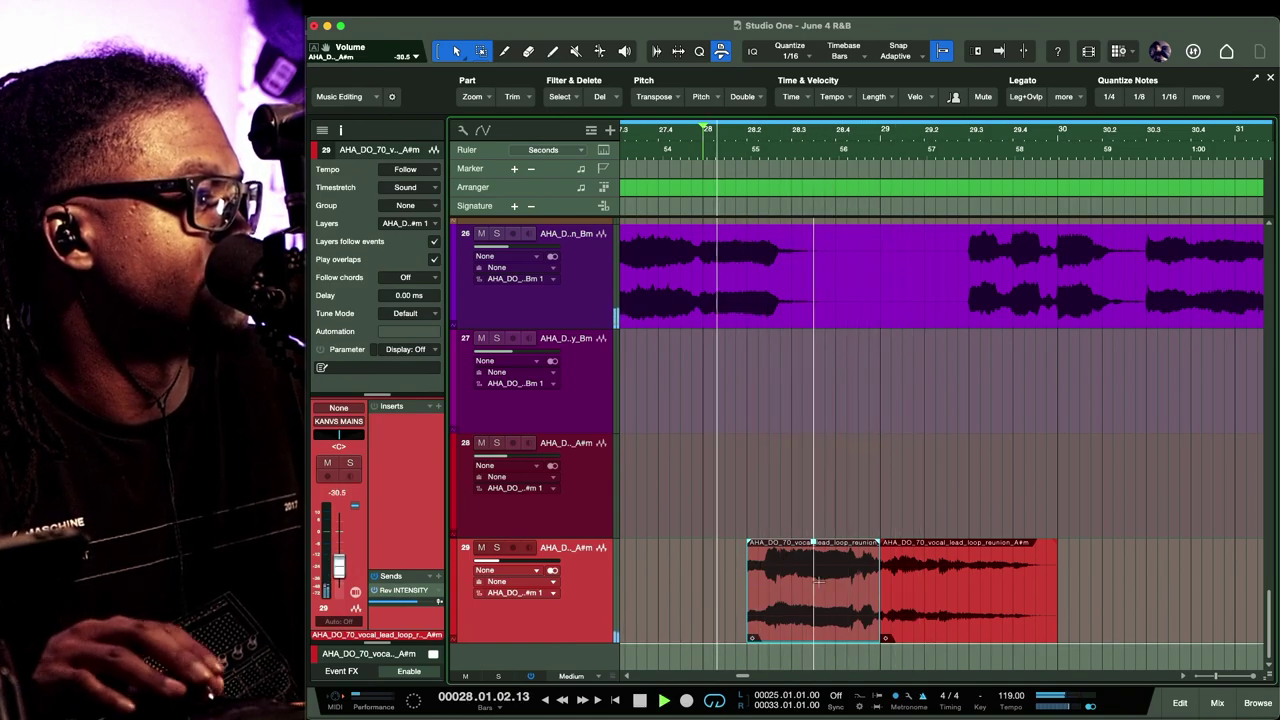
Add a fade-in to the first lead loop piece on track 29, lengthen it, and replay the phrase
drag(746, 541, 769, 557)
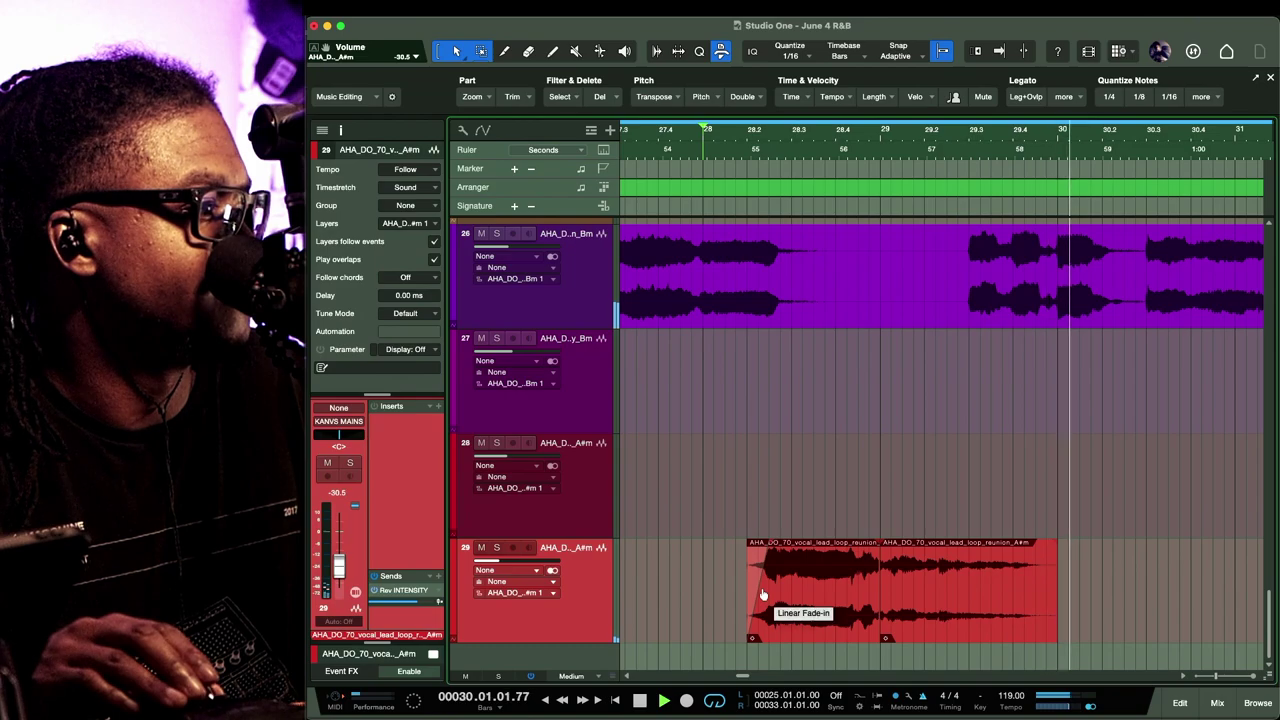
key(space)
key(space)
drag(769, 558, 785, 553)
key(space)
key(space)
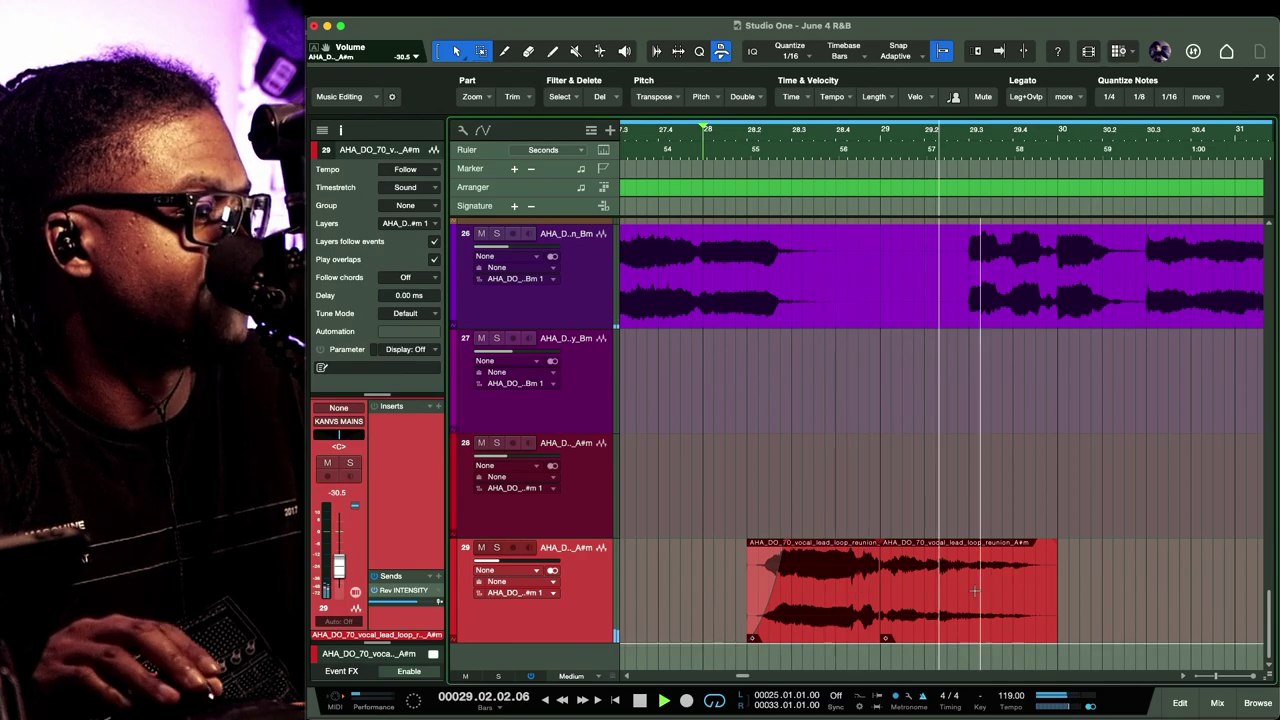
Listen through the end of the hook, then audition the vocal events on tracks 27 and 28 from bar 32
key(w)
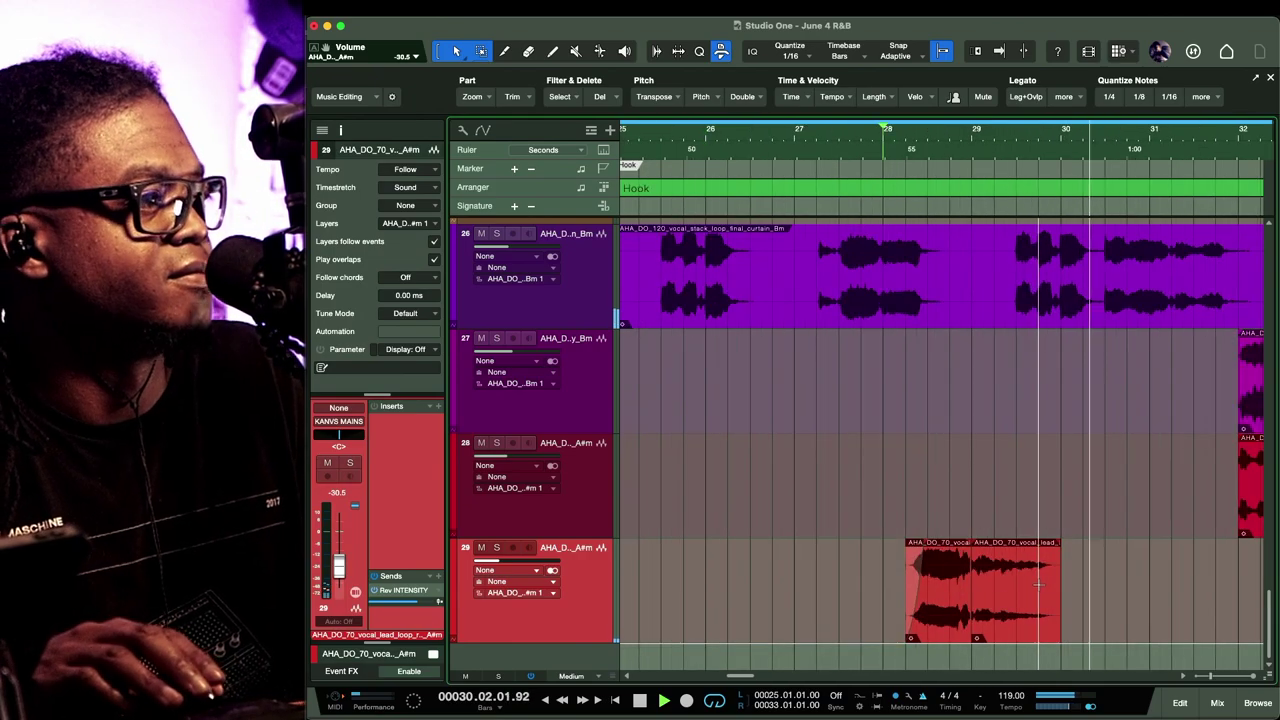
key(shift+w)
key(shift+w)
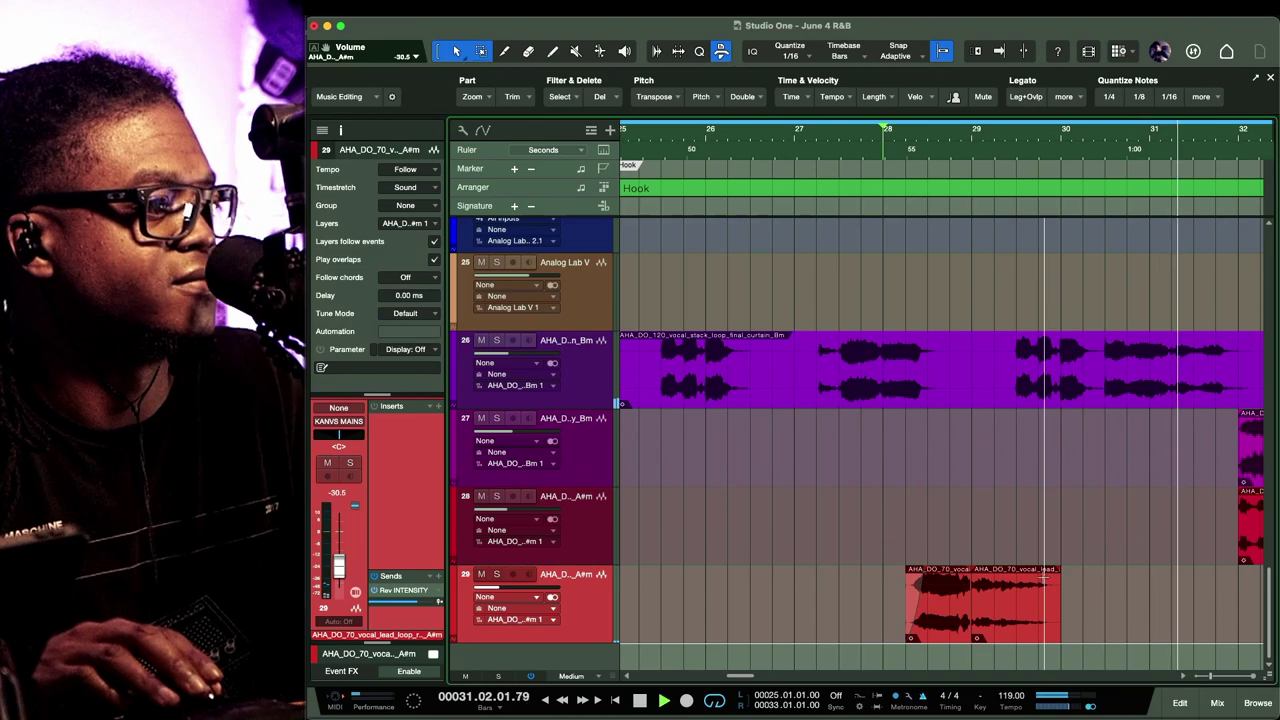
key(shift+w)
key(w)
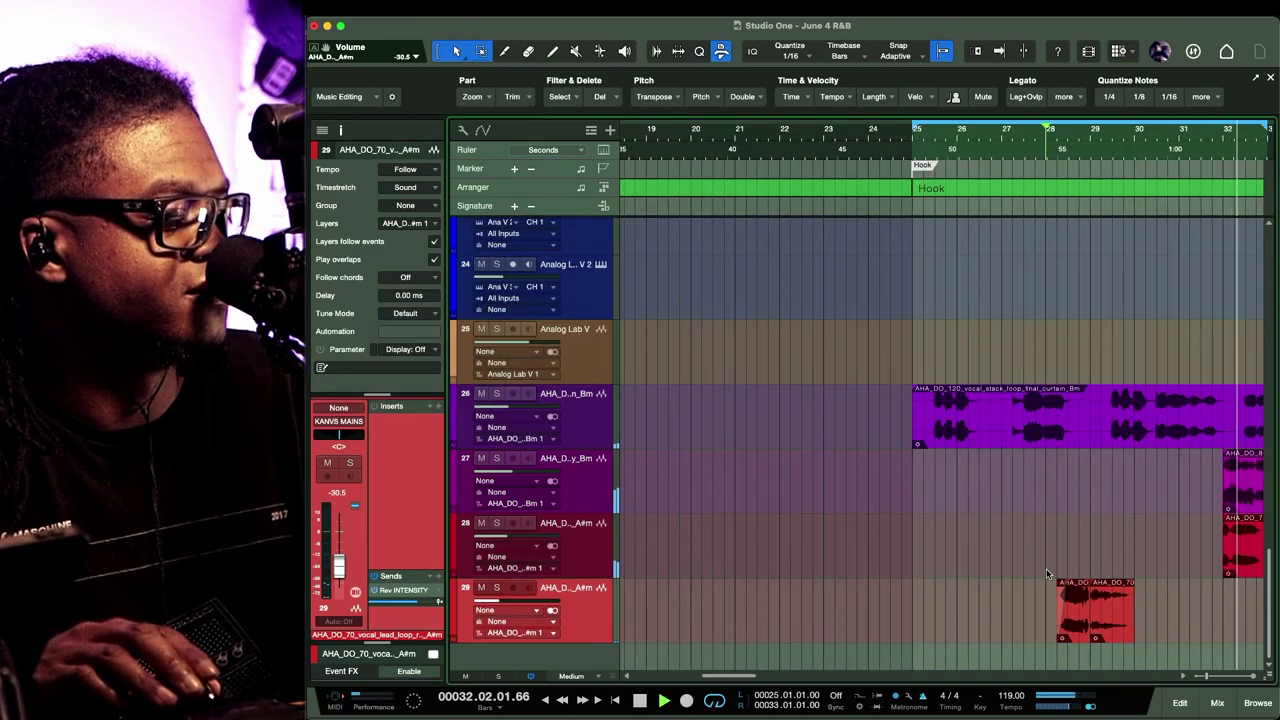
scroll(1075, 570, right, 3)
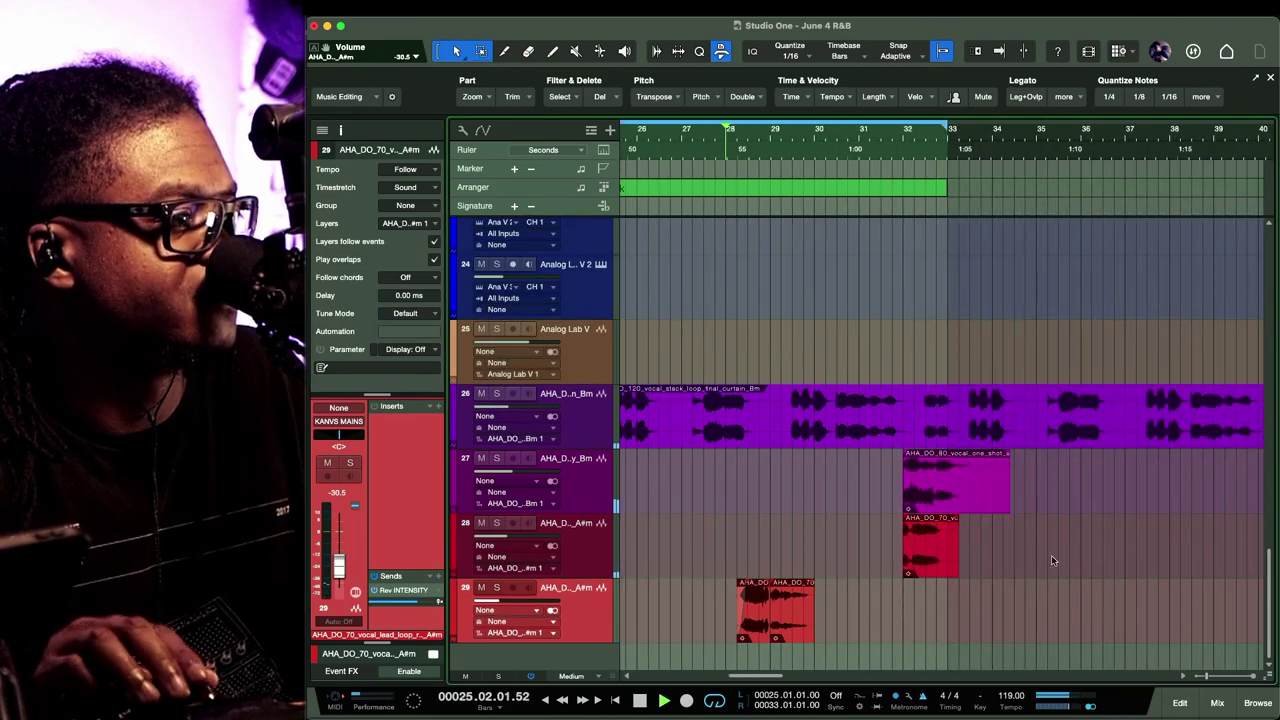
key(space)
click(902, 139)
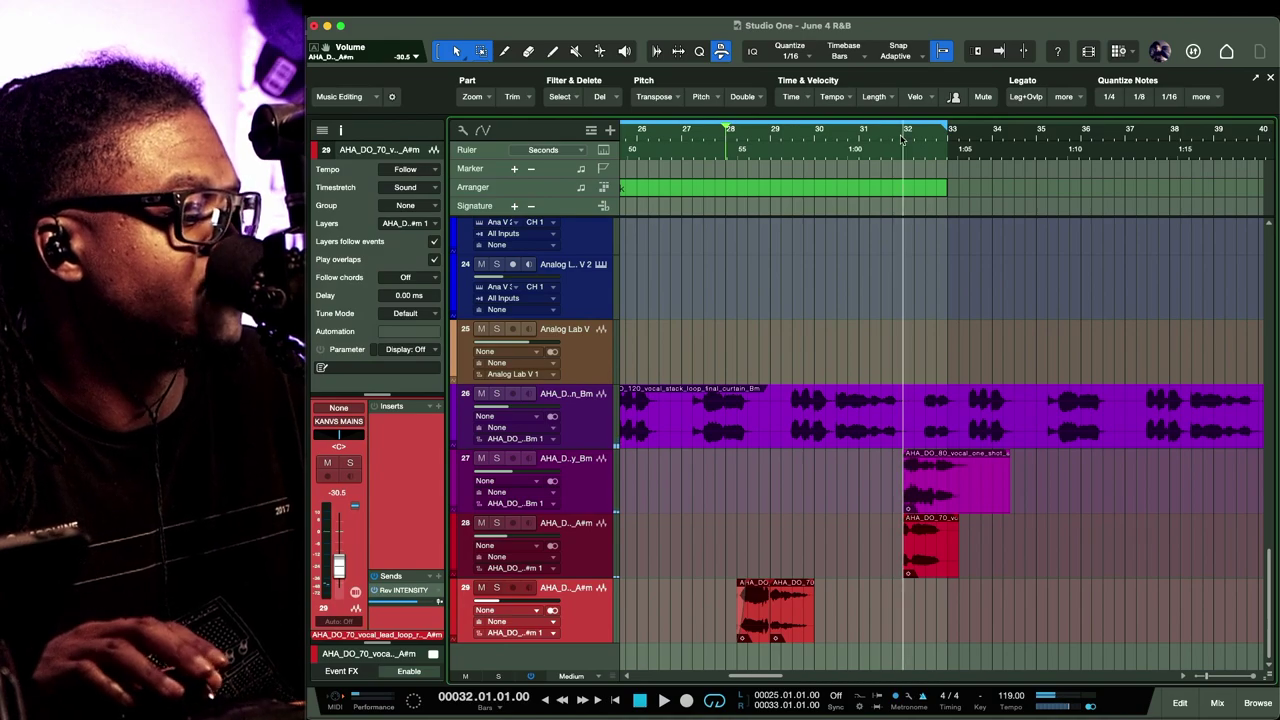
key(space)
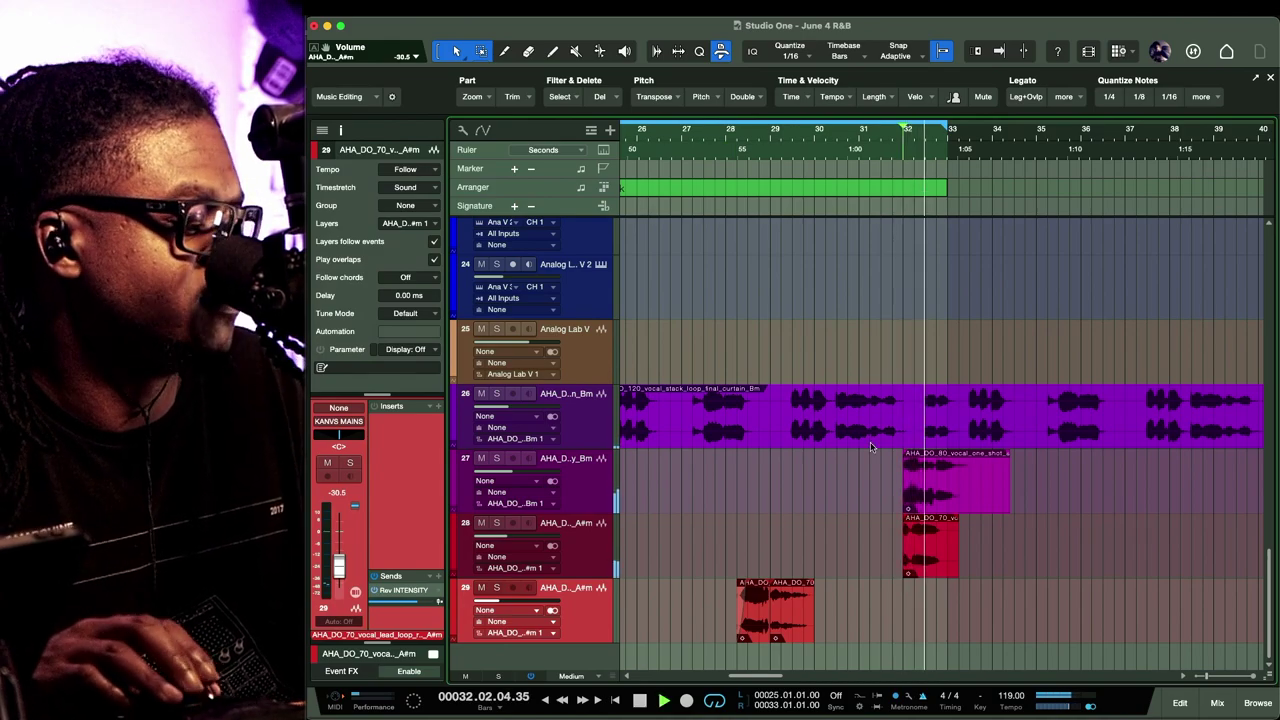
key(e)
key(space)
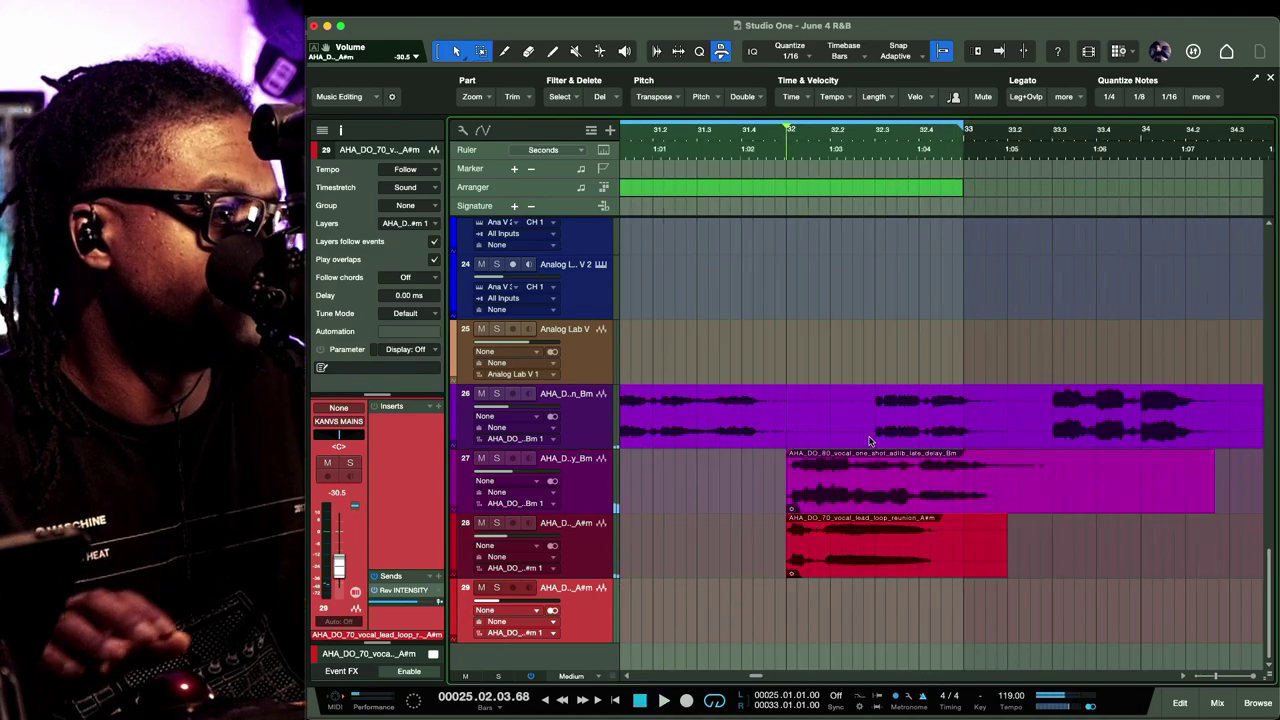
key(space)
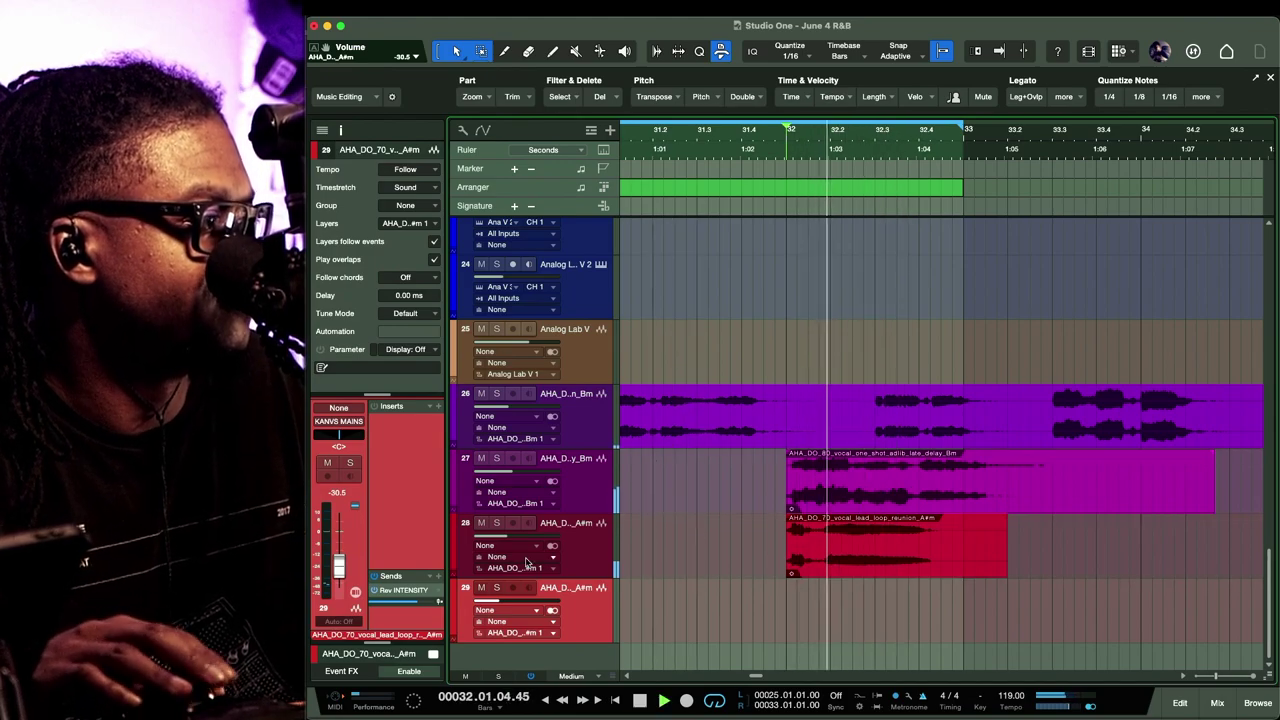
Solo the lead loop on track 28 to hear it alone, then unsolo it and replay from bar 32
click(497, 523)
key(space)
key(space)
click(497, 523)
key(space)
key(space)
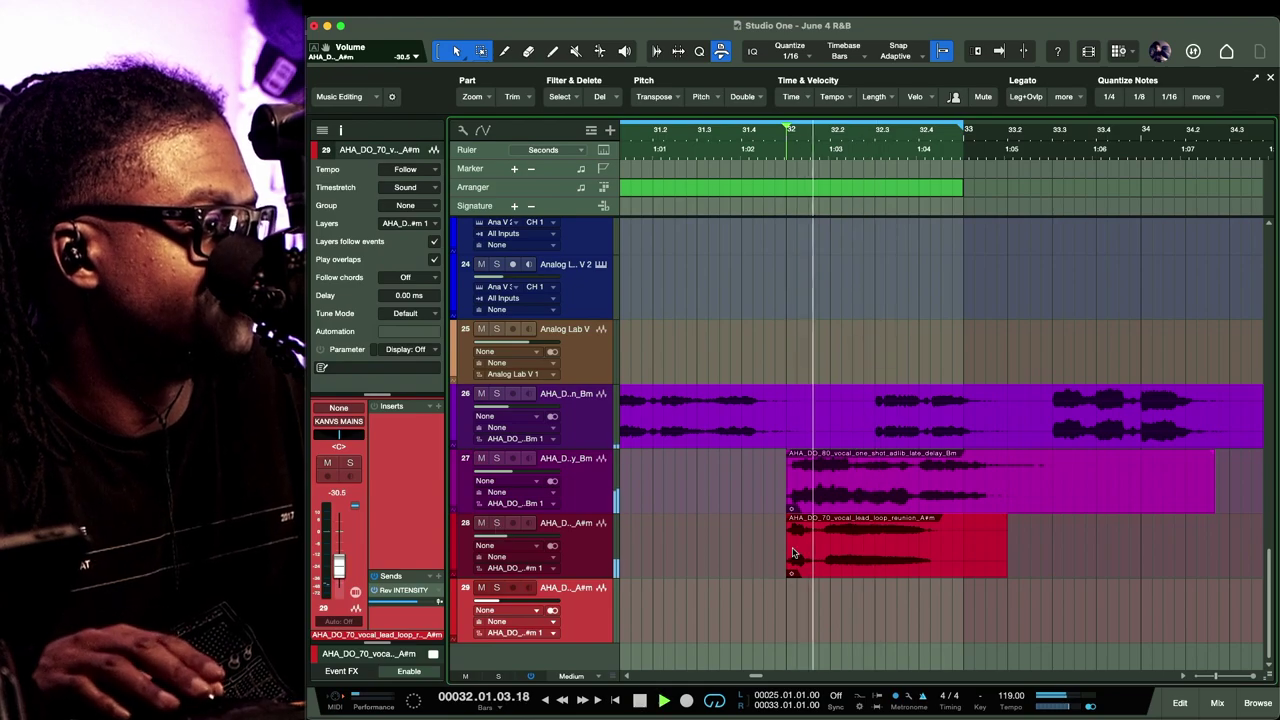
Trim the start of the lead loop on track 28 to just before beat 2 of bar 32, fade it in, and replay it
drag(790, 546, 853, 527)
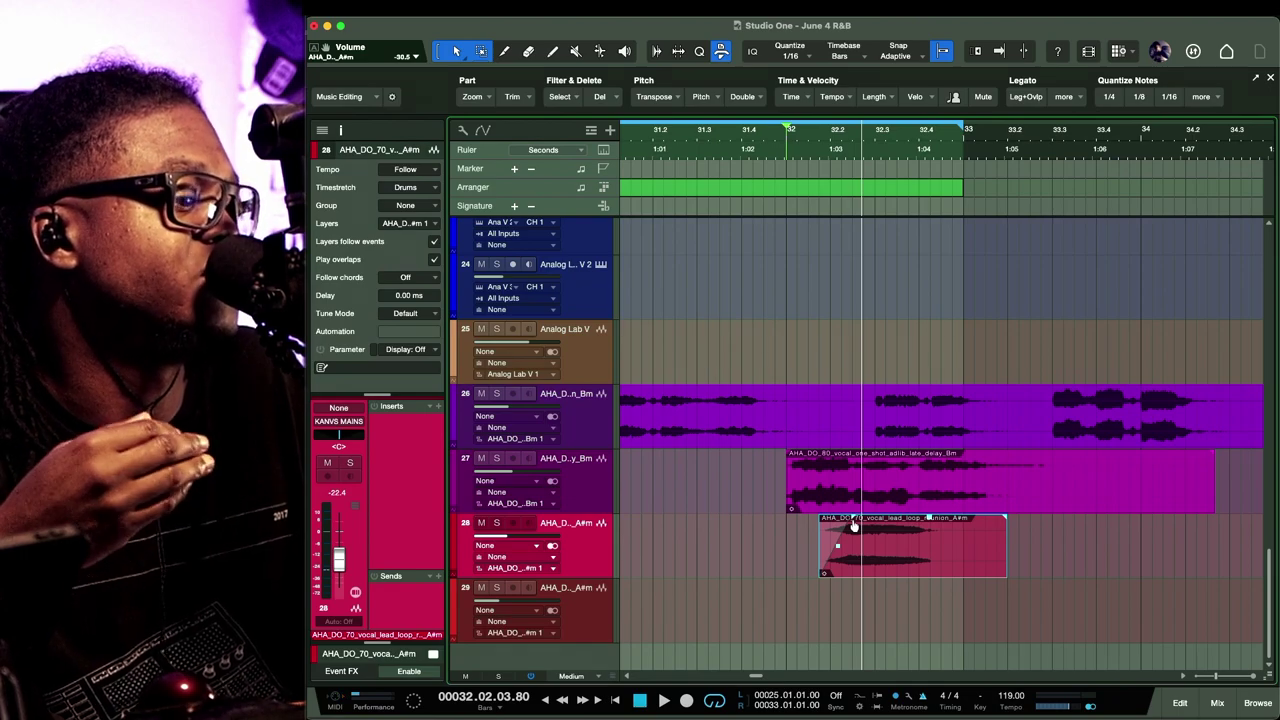
key(space)
key(space)
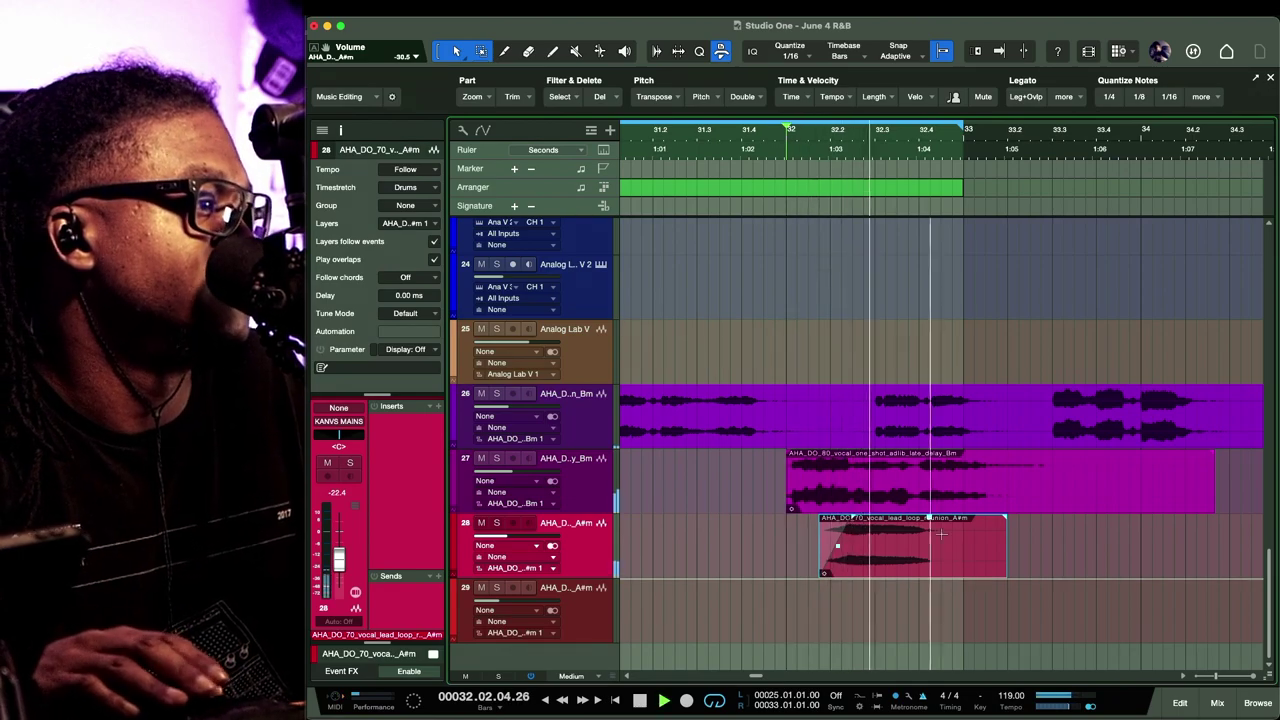
key(space)
key(space)
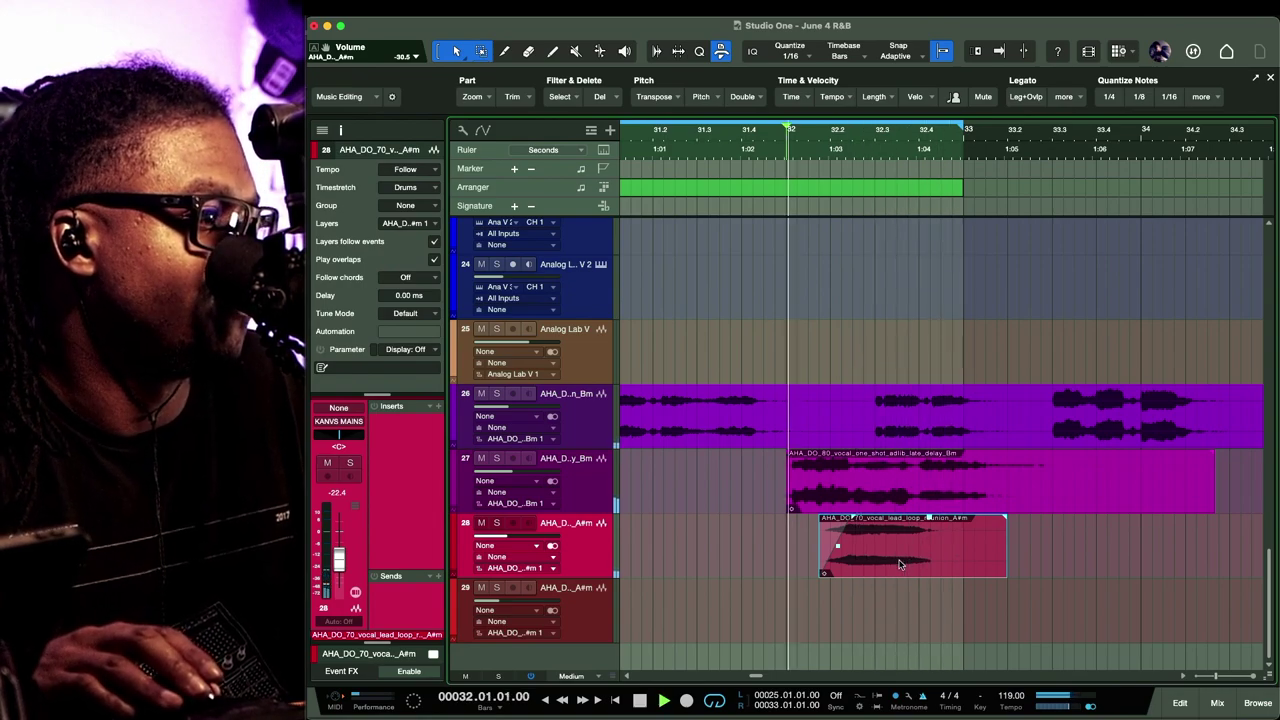
key(space)
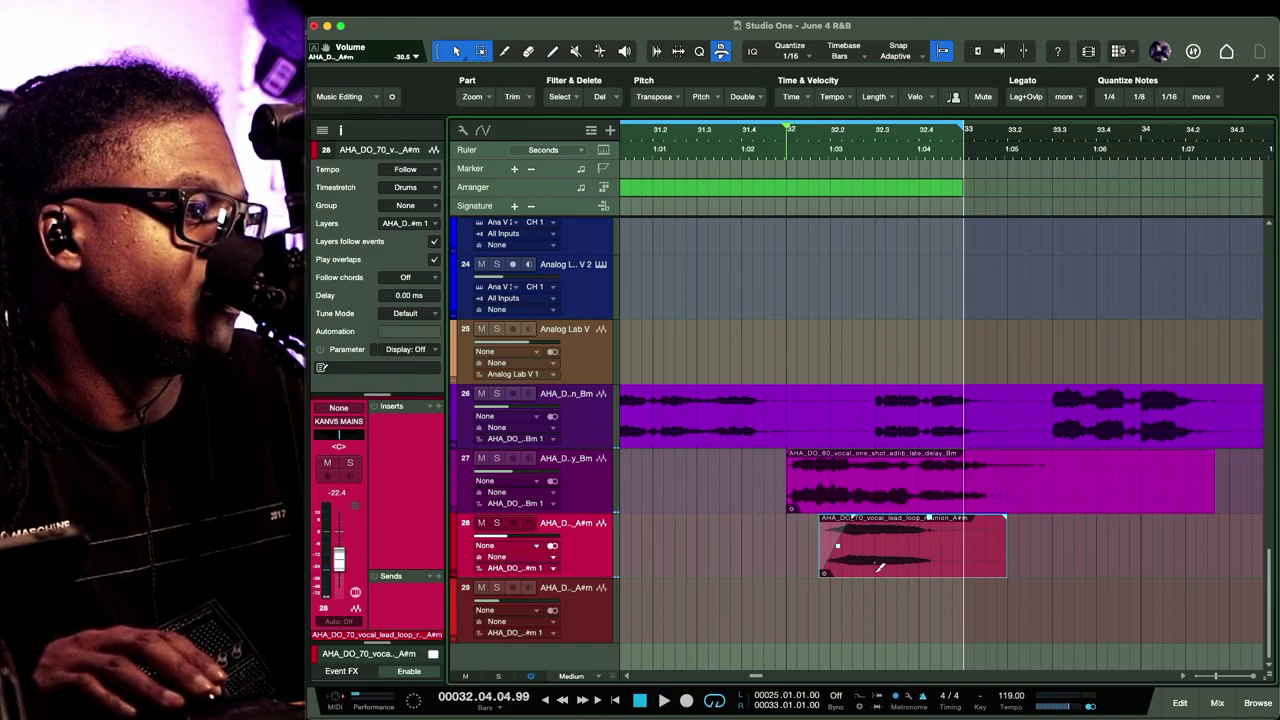
Split the lead loop on track 28 at beat 3 of bar 32 and select the part before the split
key(3)
click(877, 566)
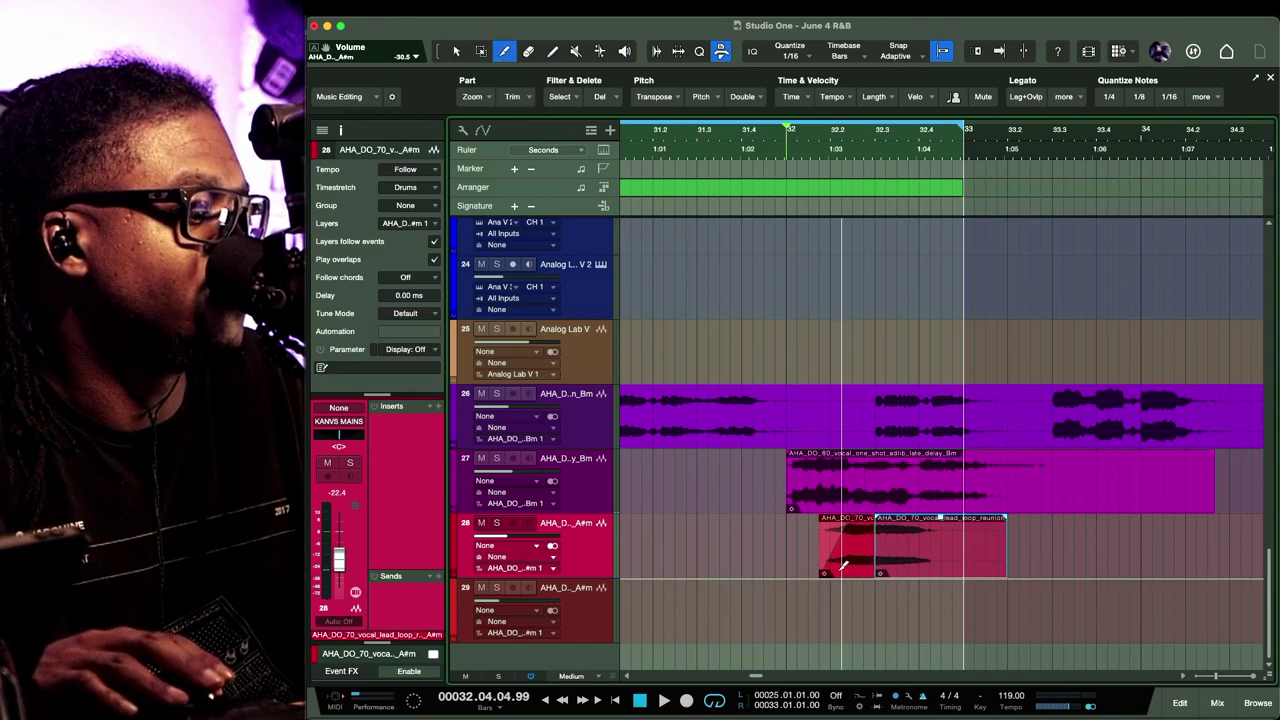
key(1)
click(841, 570)
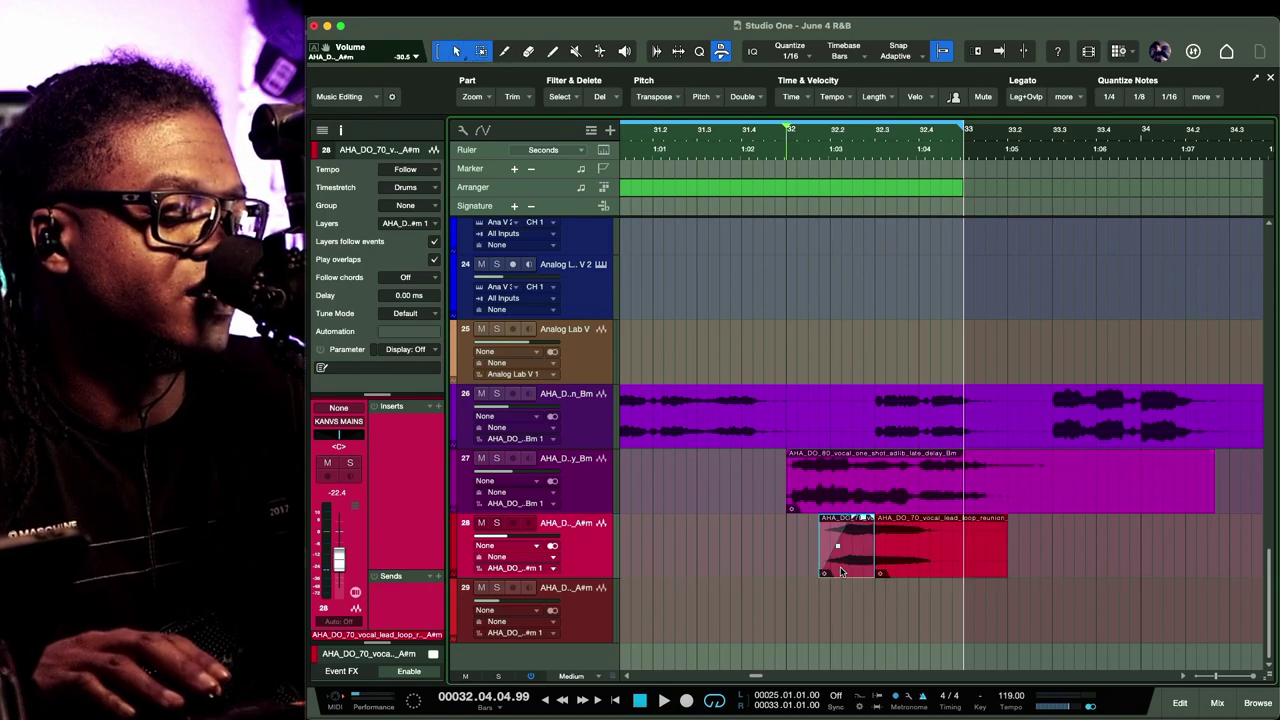
Replay from bar 32 and move the split in track 28's lead loop back to just after beat 2
key(space)
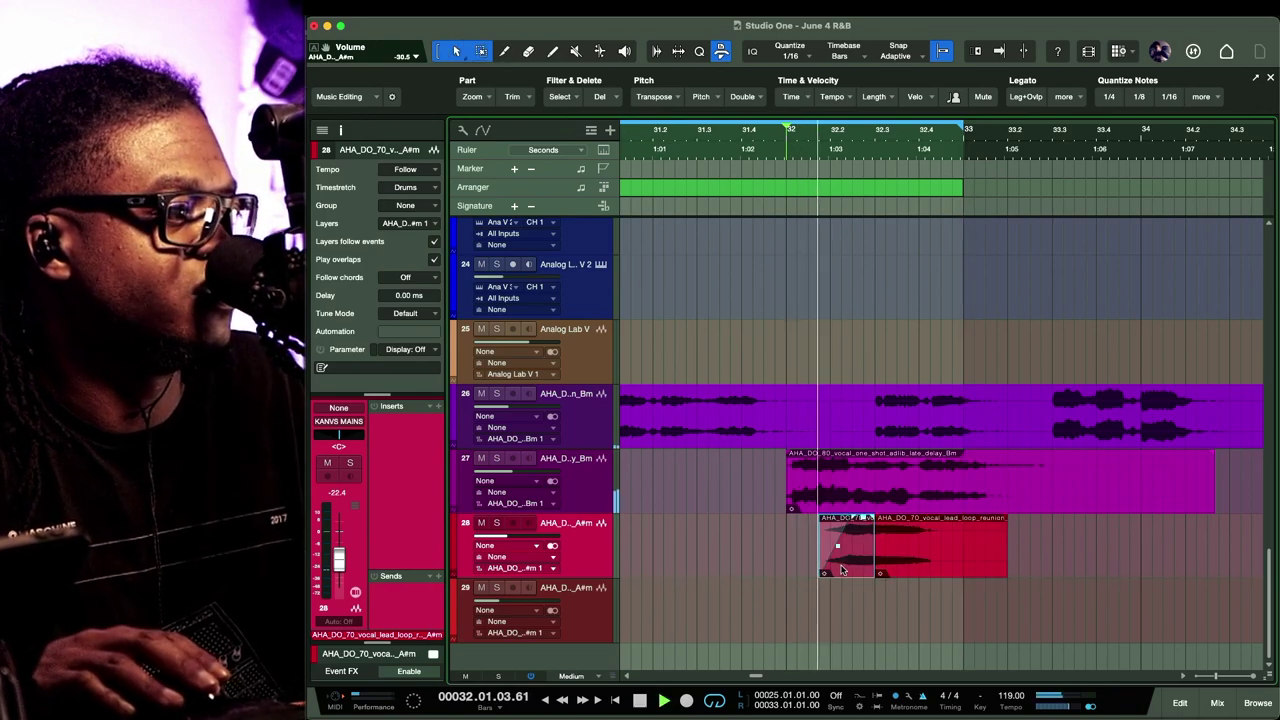
key(space)
key(space)
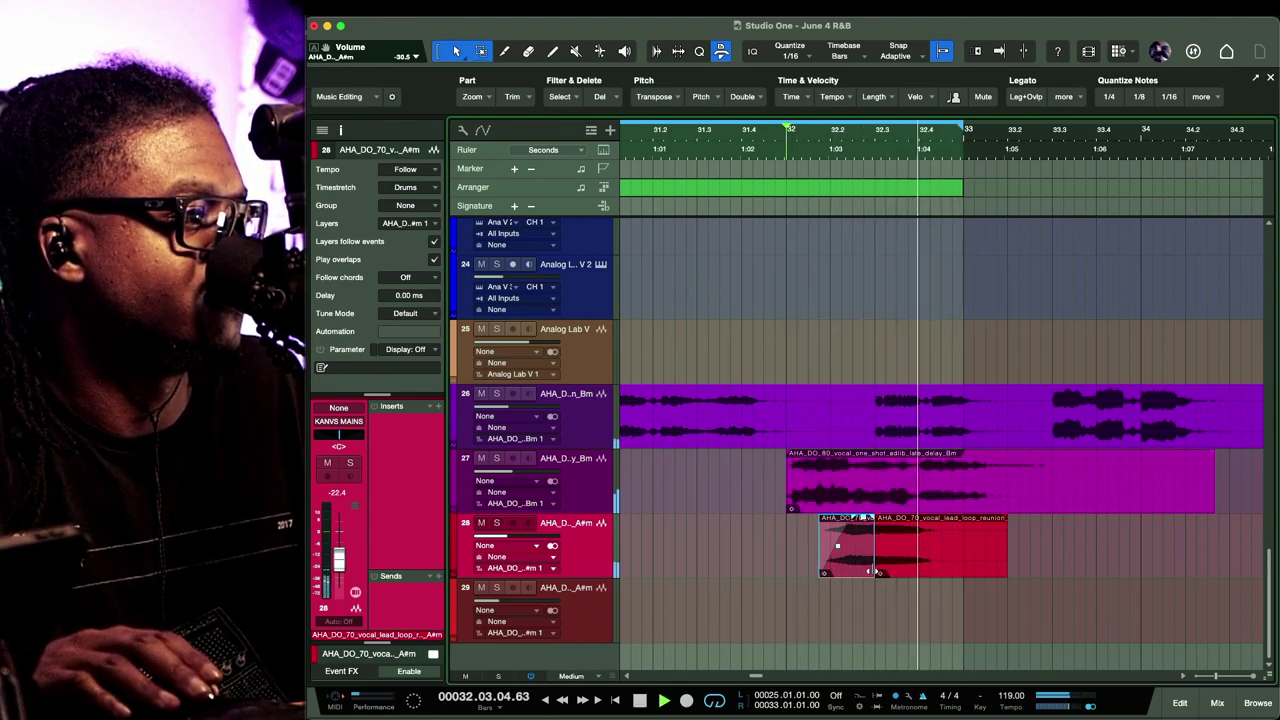
key(space)
key(space)
key(space)
drag(877, 573, 851, 573)
key(space)
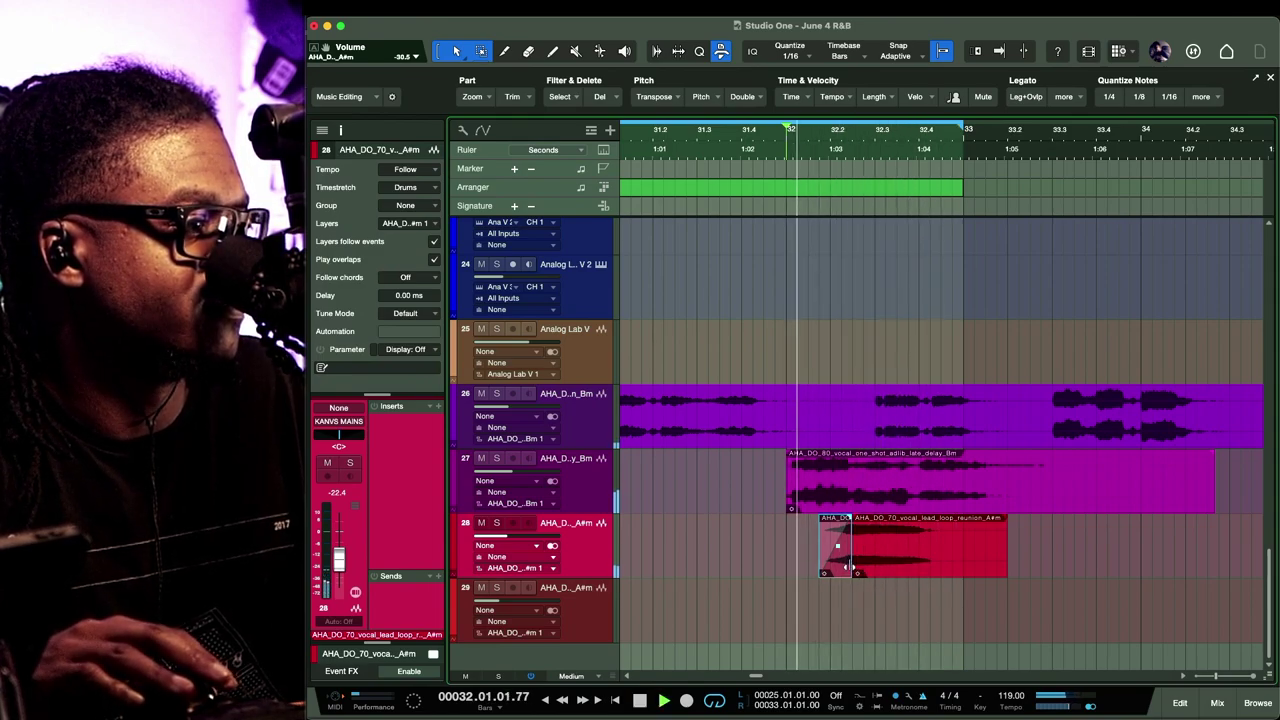
drag(838, 566, 832, 566)
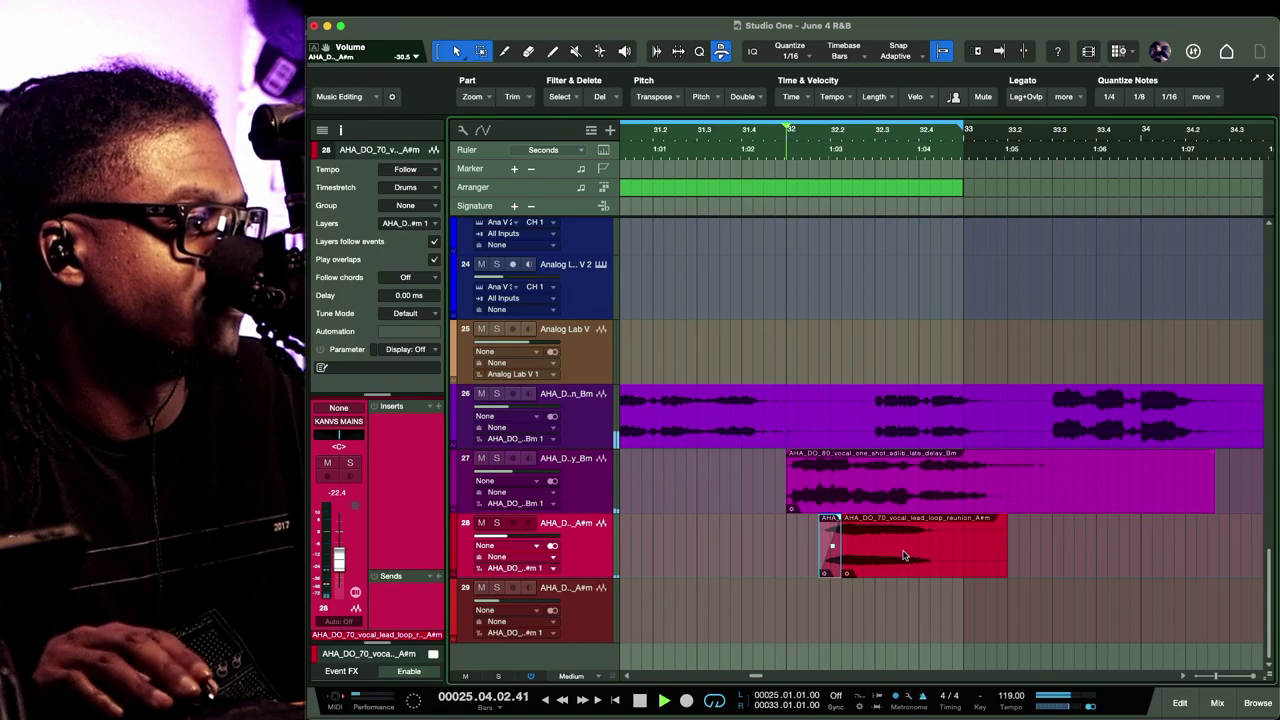
Set track 28's volume to -25.8 dB, then trim the end of its lead loop to bar 33 with a fade-out
drag(510, 537, 500, 543)
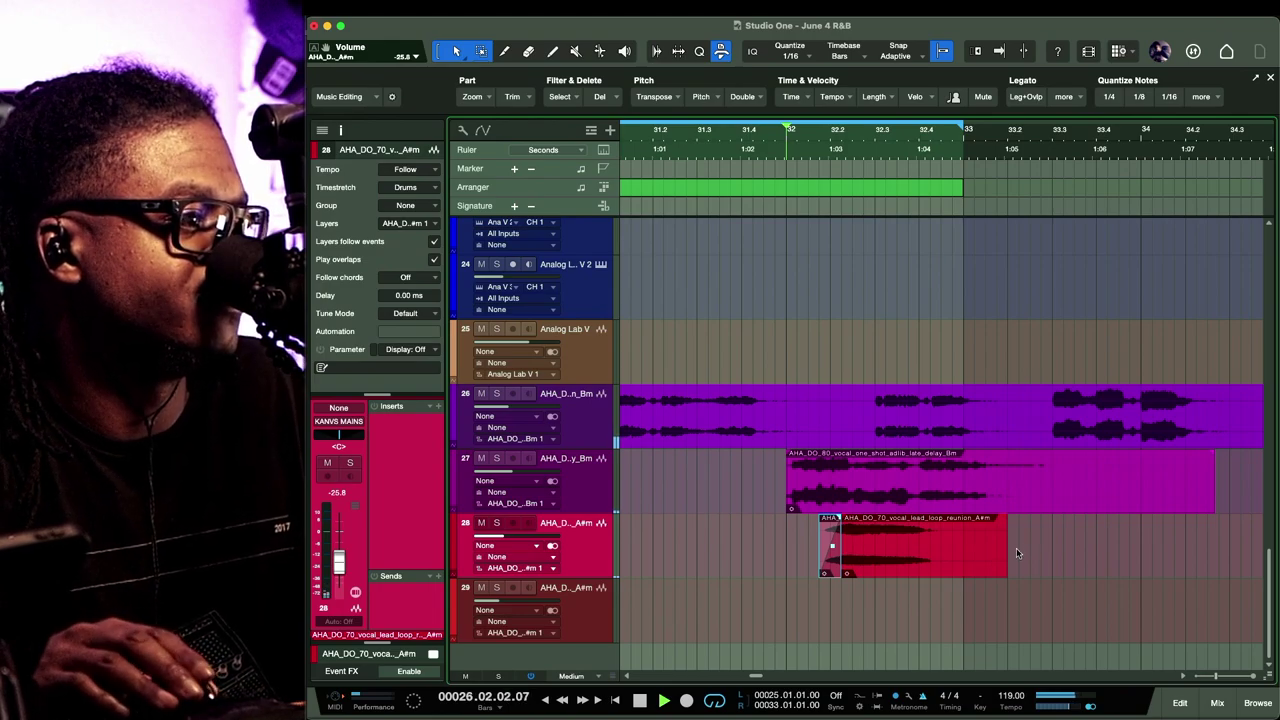
drag(1006, 540, 960, 556)
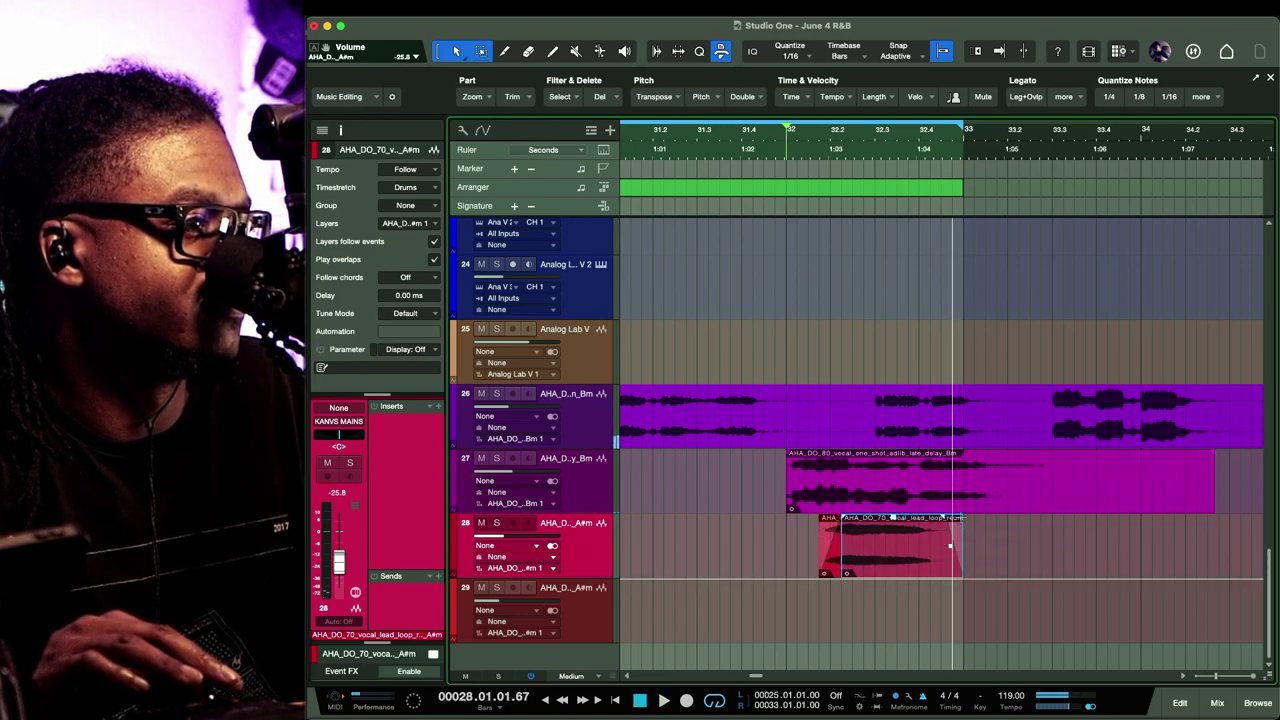
Try the adlib on track 27 at -25.5 dB while replaying from bar 32, and undo the volume change
click(1050, 503)
key(space)
drag(485, 472, 467, 512)
key(space)
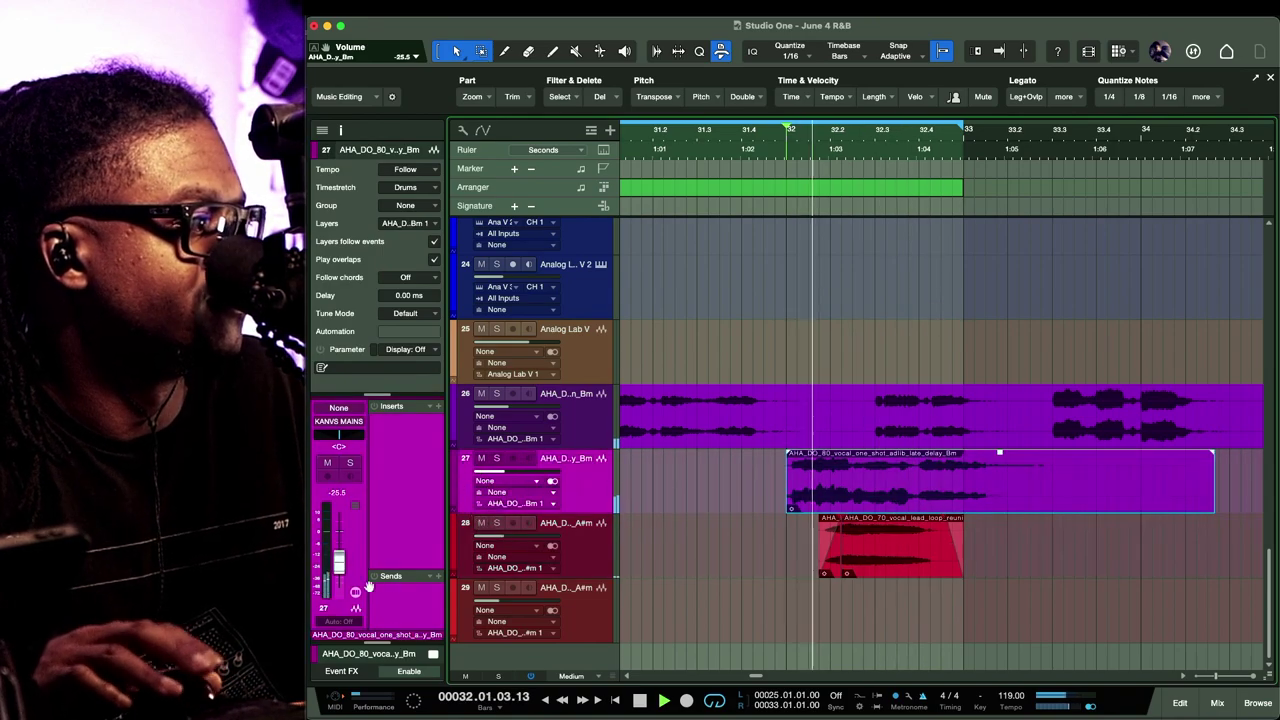
key(space)
key(ctrl+z)
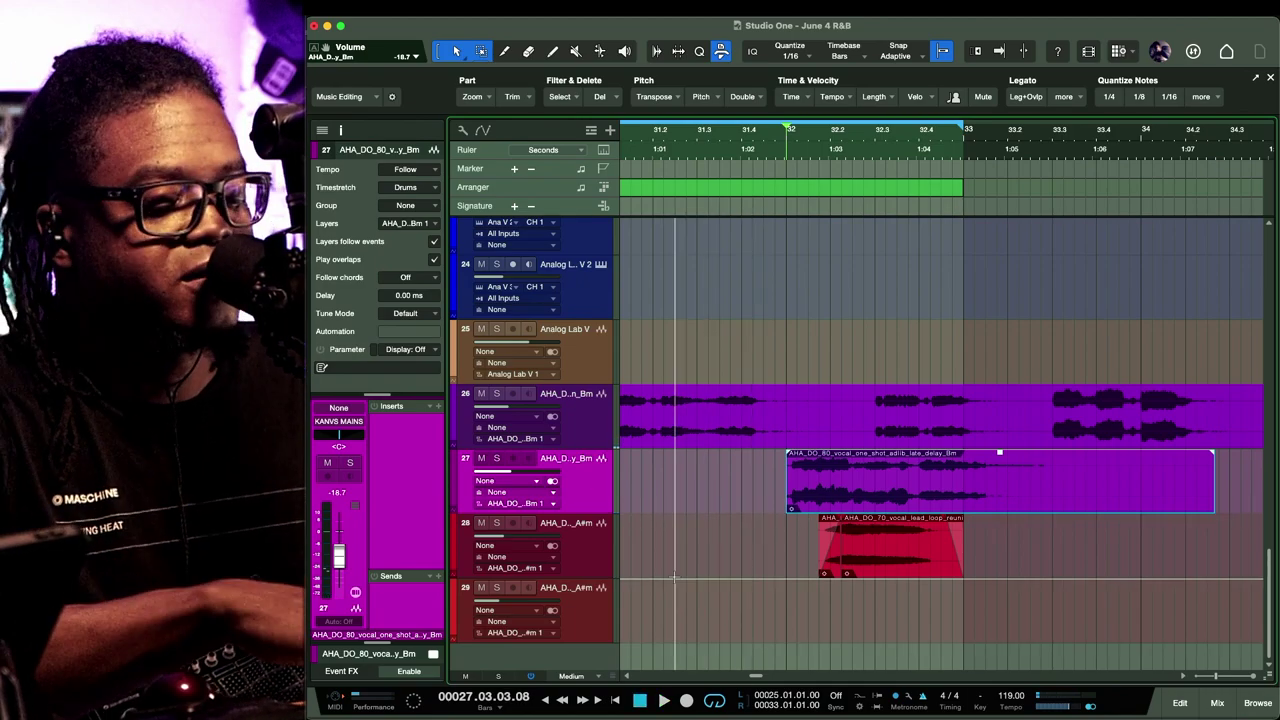
Select the four vocal tracks, 26 to 29, and pack them into a folder track
key(w)
key(w)
key(alt+w)
key(alt+w)
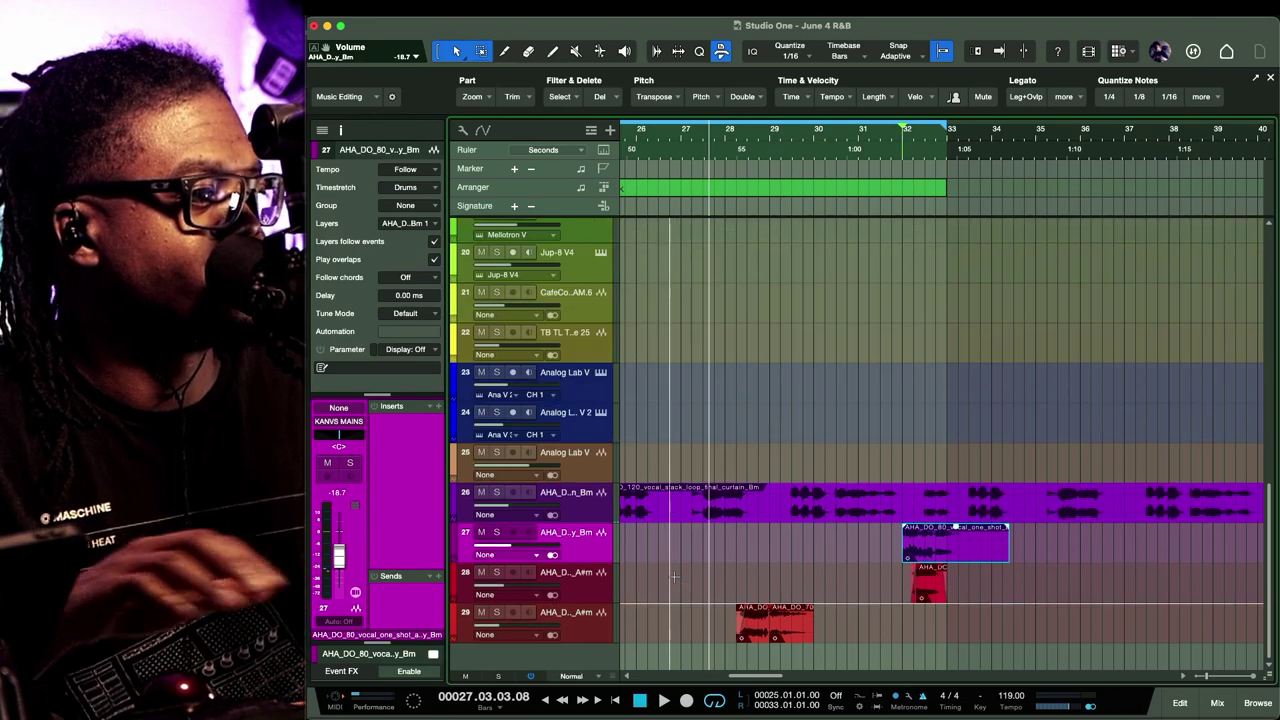
click(588, 512)
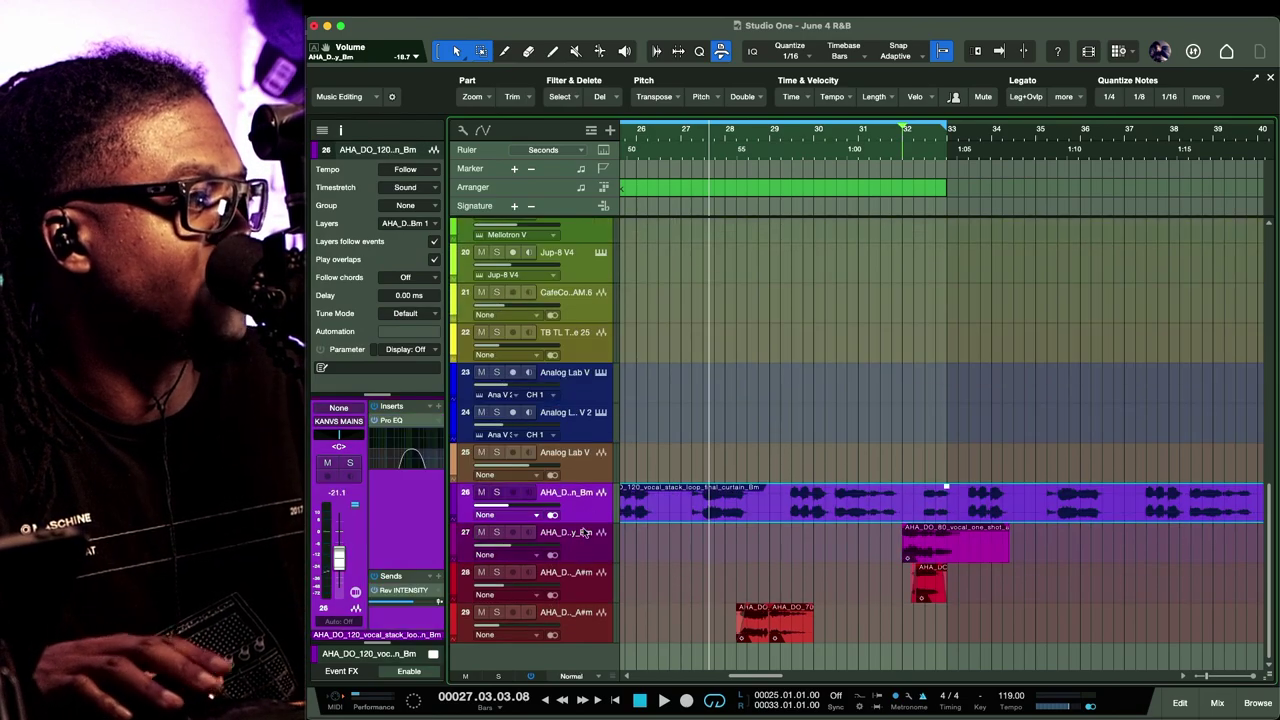
click(591, 628)
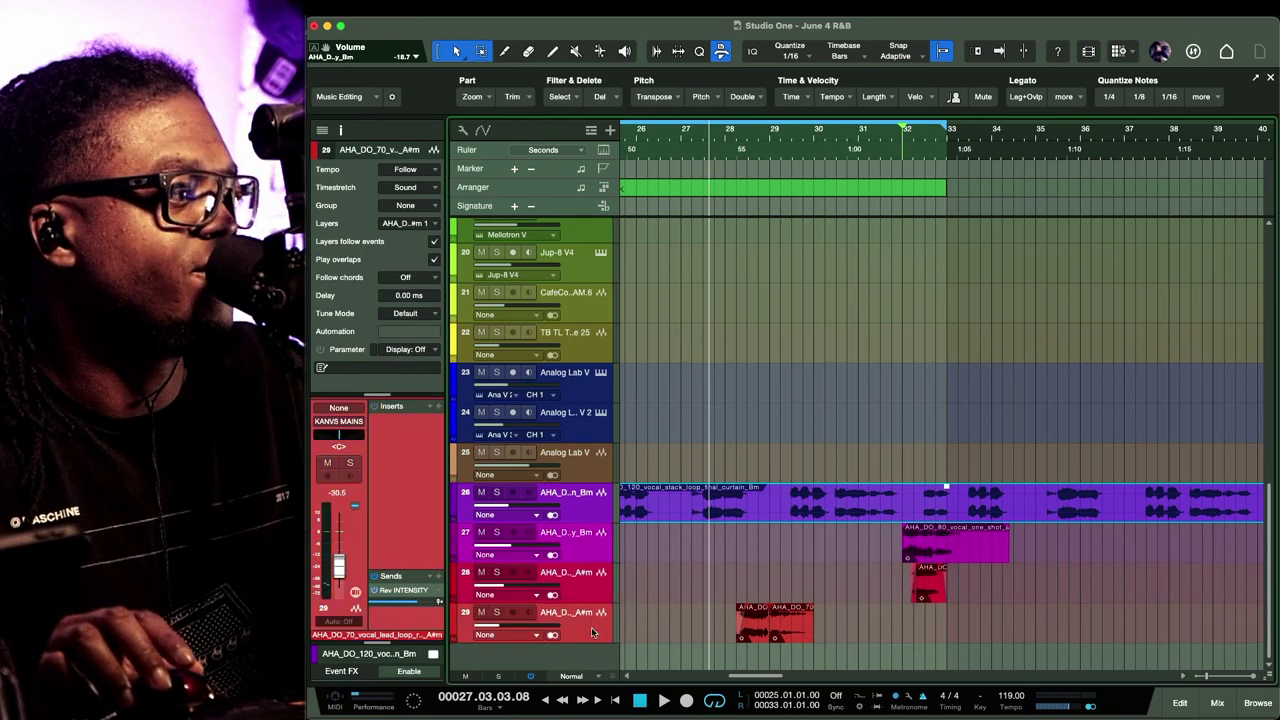
key(super+g)
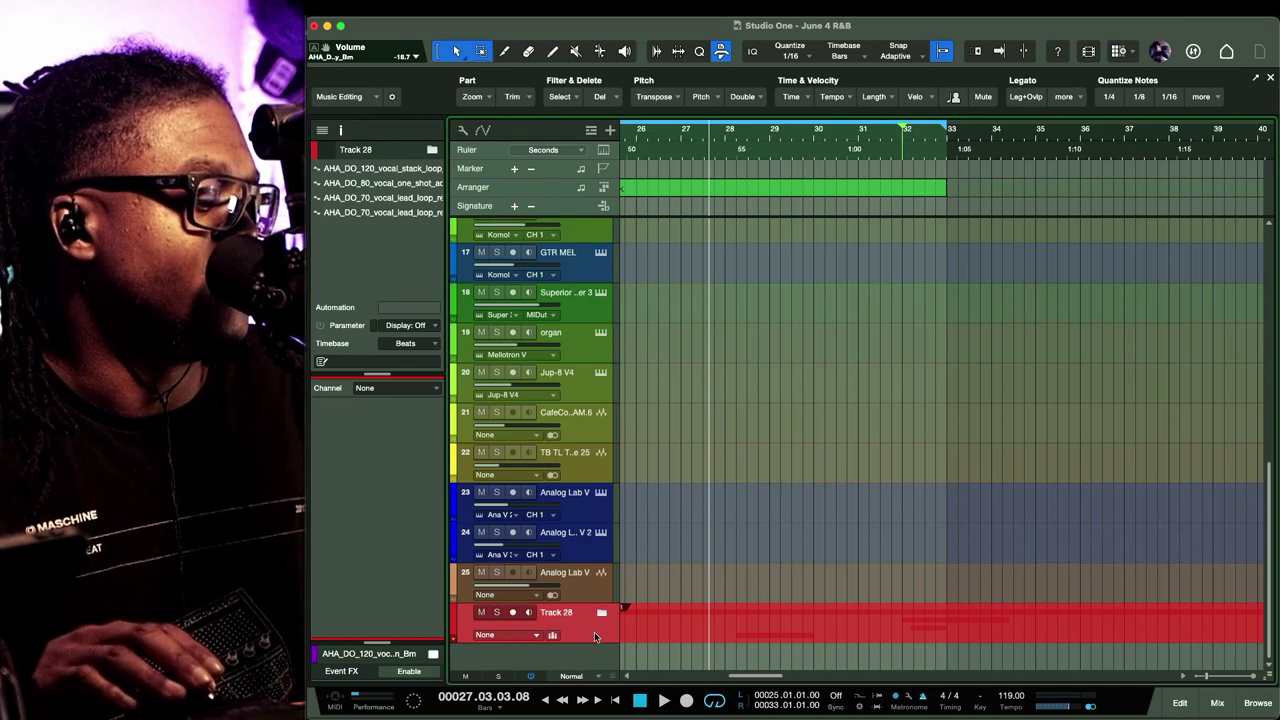
Open the mixing console, hide its instruments, external devices and channel list, and make the console taller
key(F3)
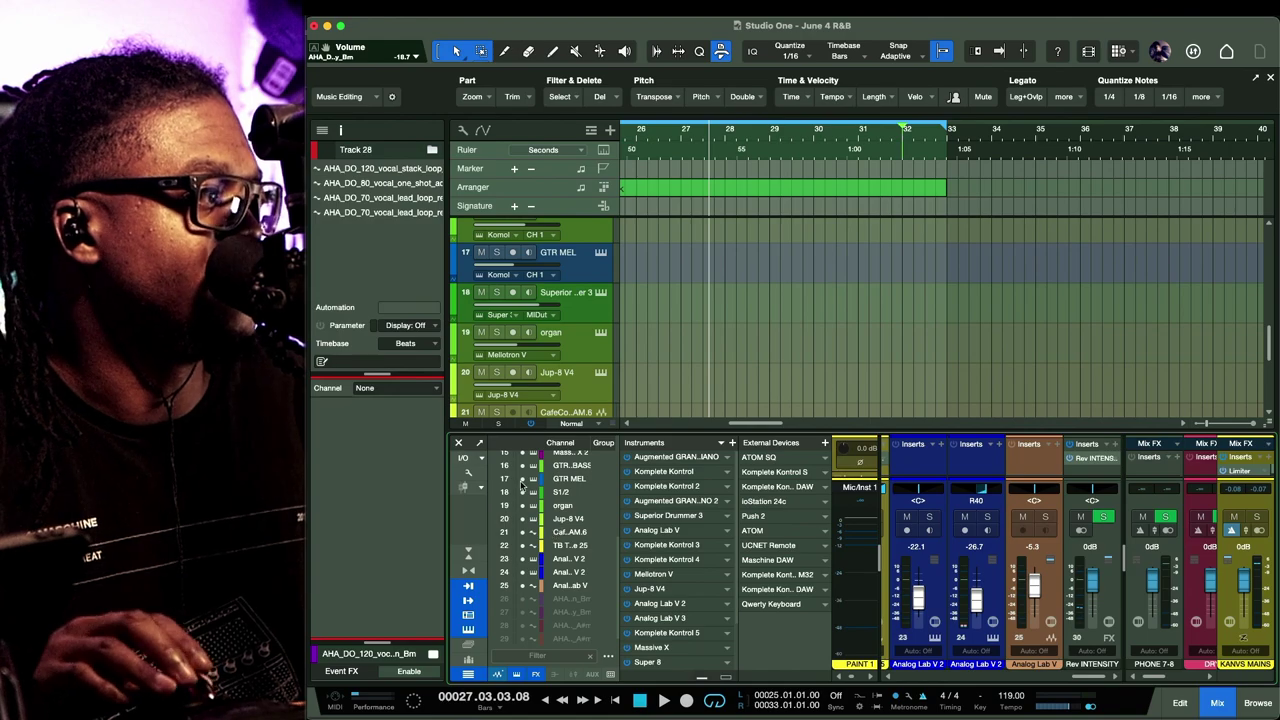
key(F3)
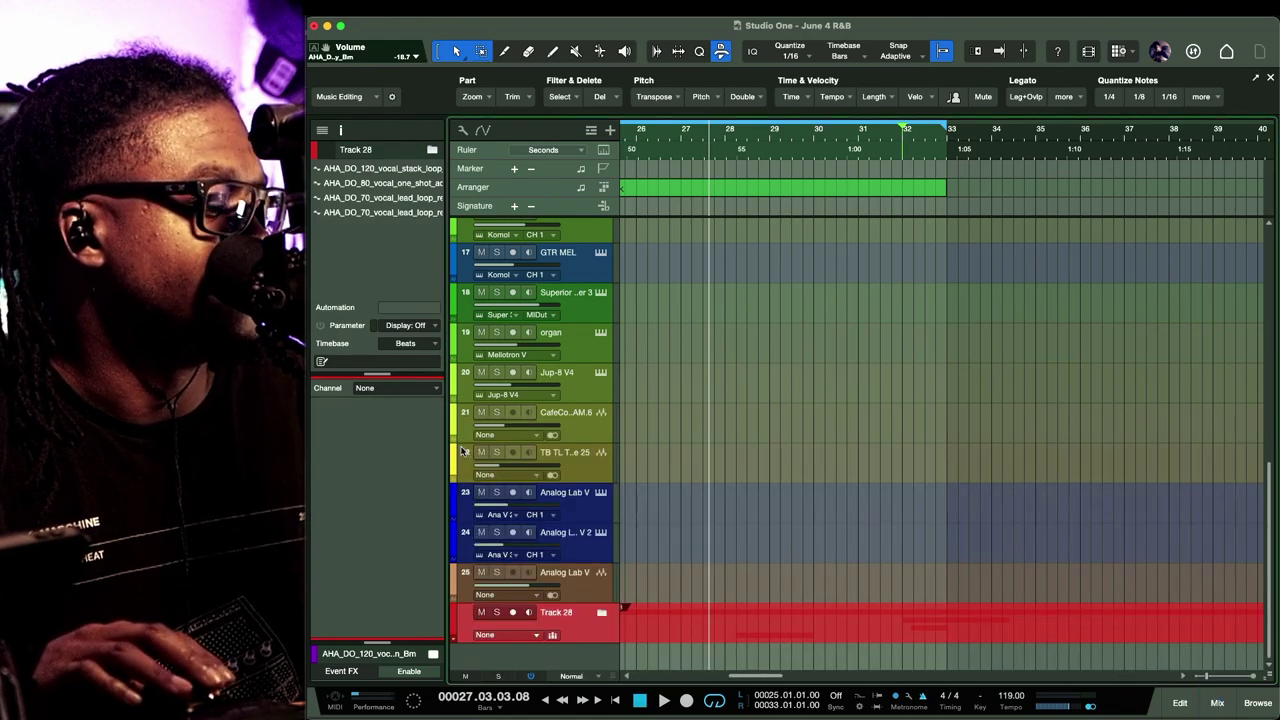
key(F3)
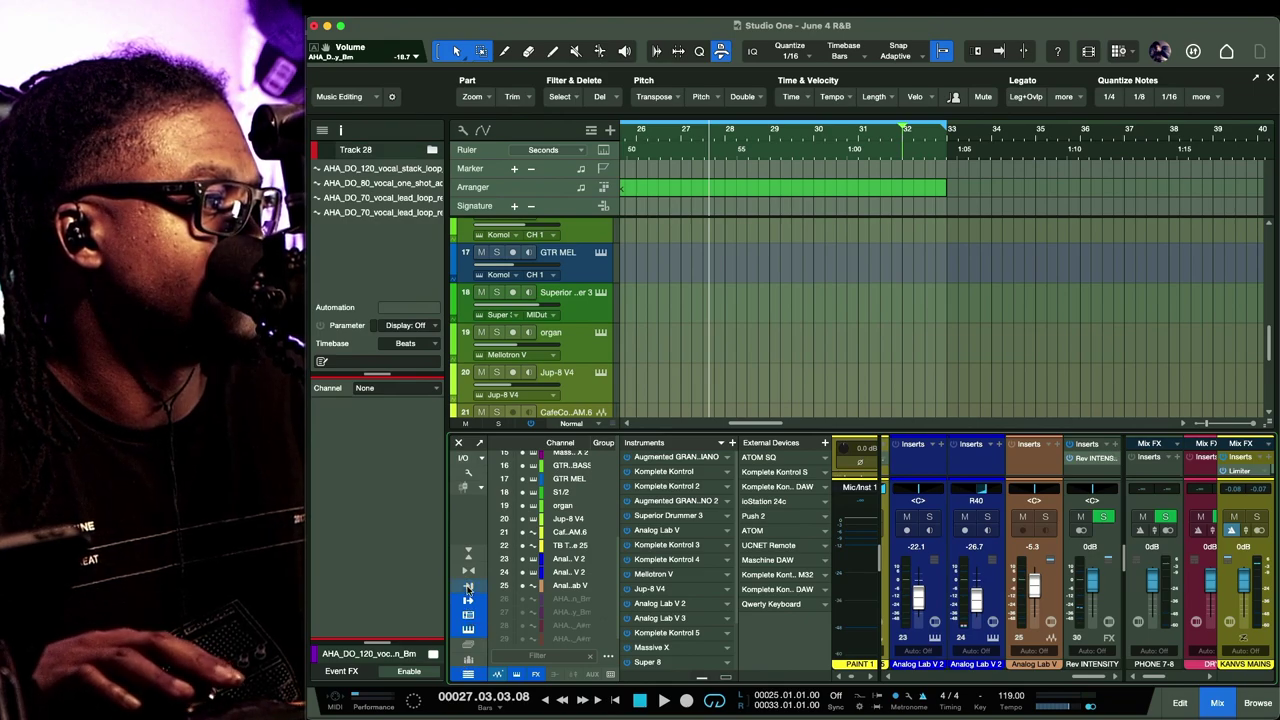
click(468, 587)
click(468, 585)
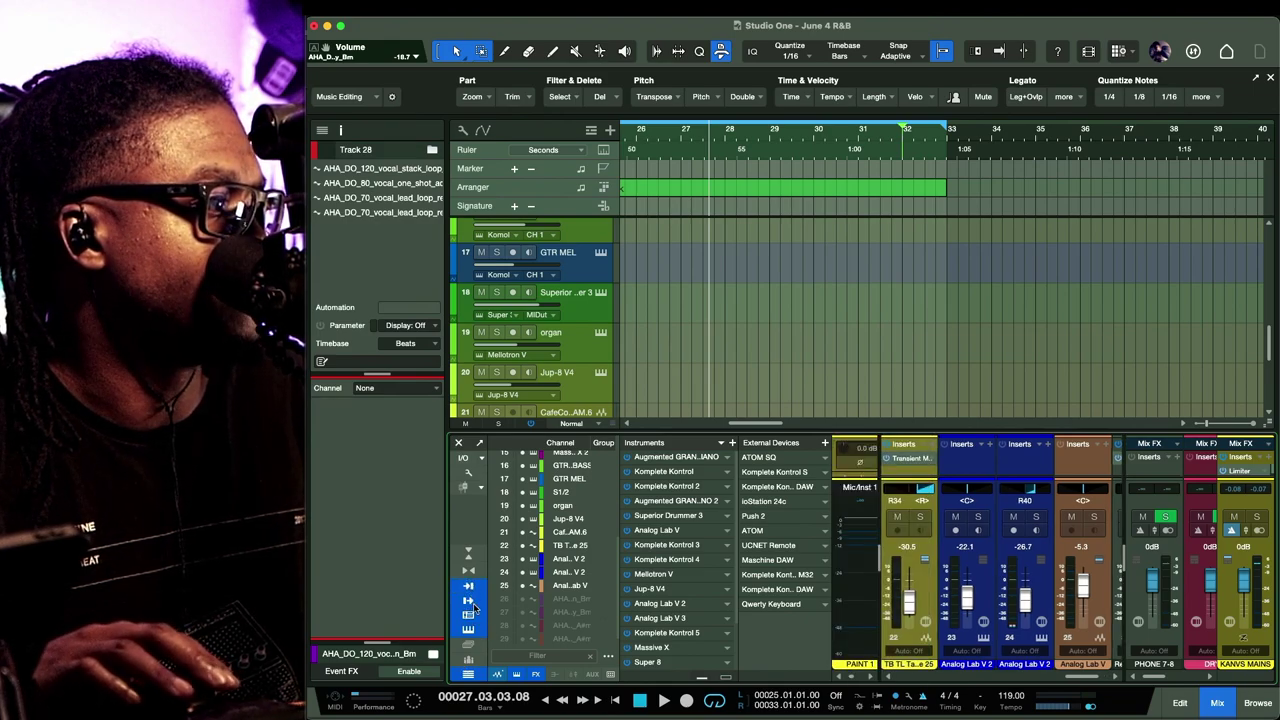
click(473, 632)
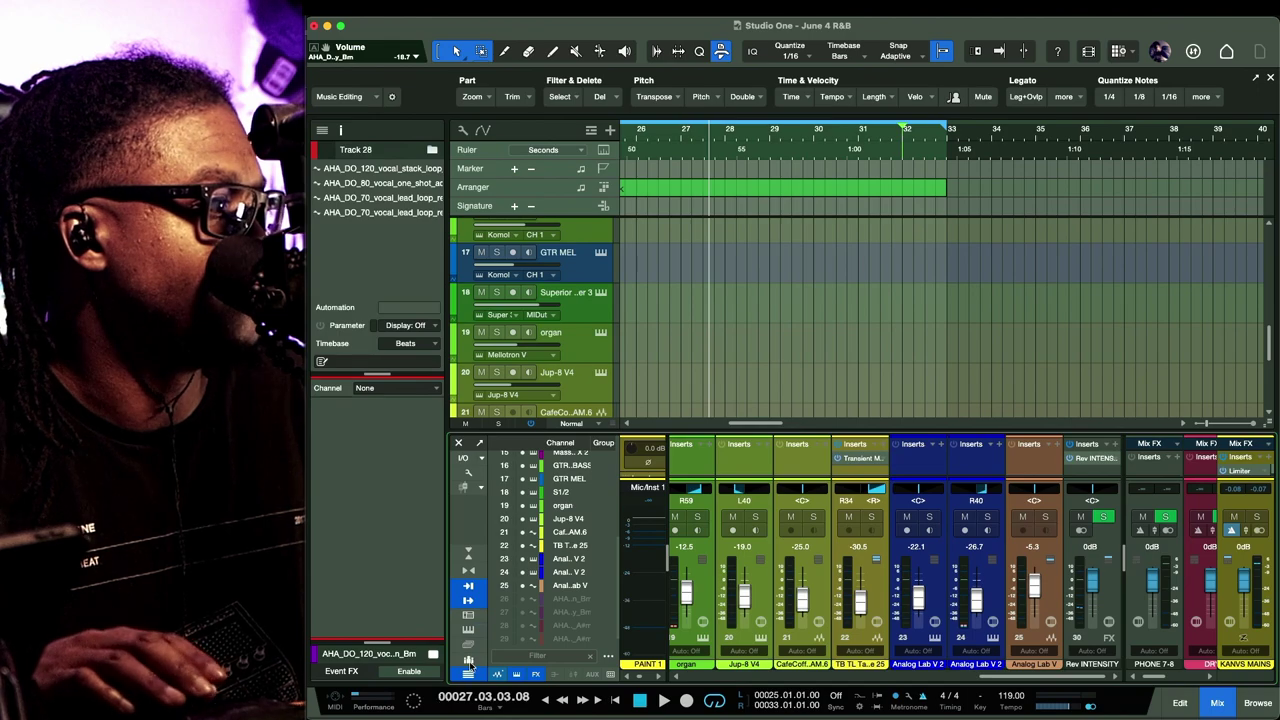
click(469, 675)
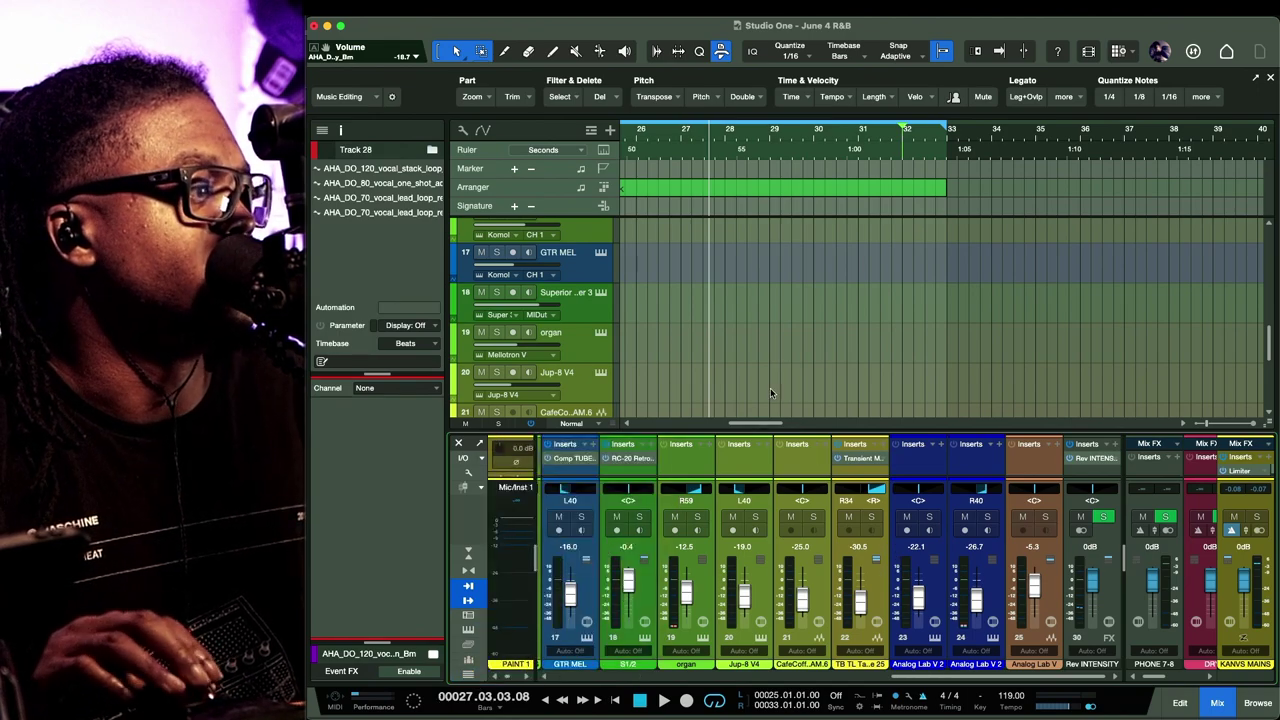
drag(776, 428, 768, 340)
scroll(770, 322, down, 5)
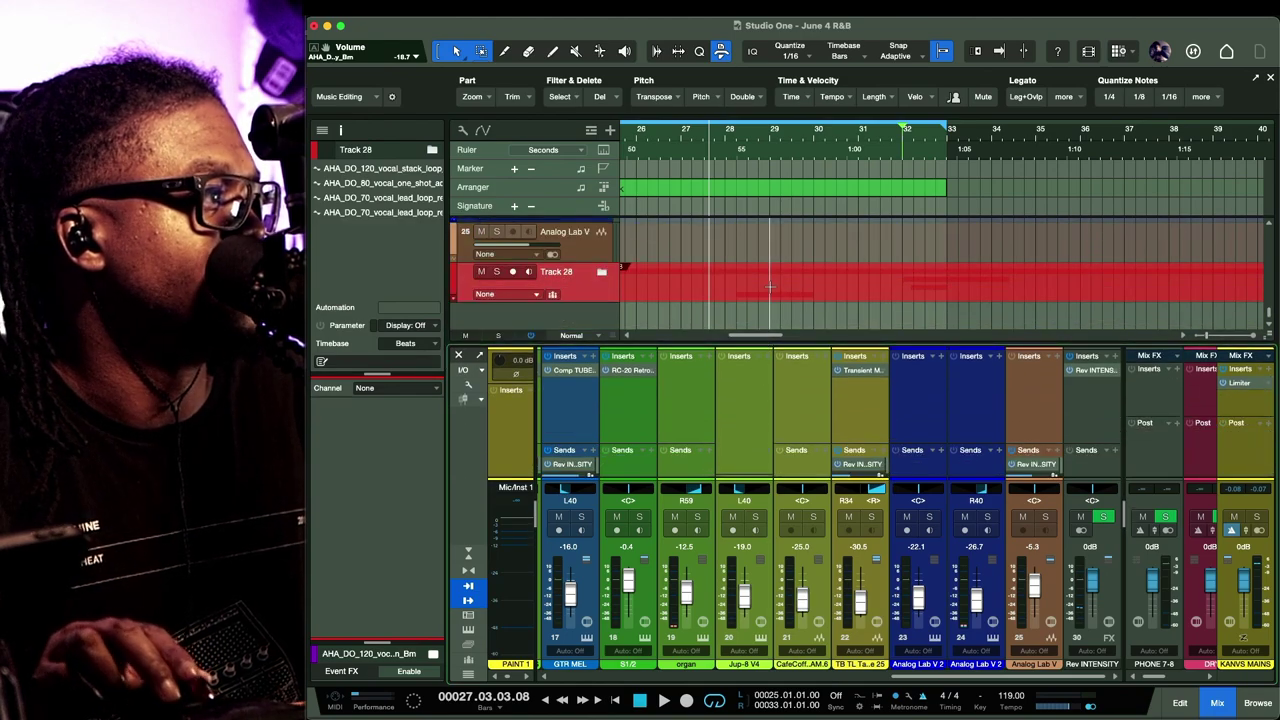
Rename the new vocal folder track as VOC
double_click(562, 273)
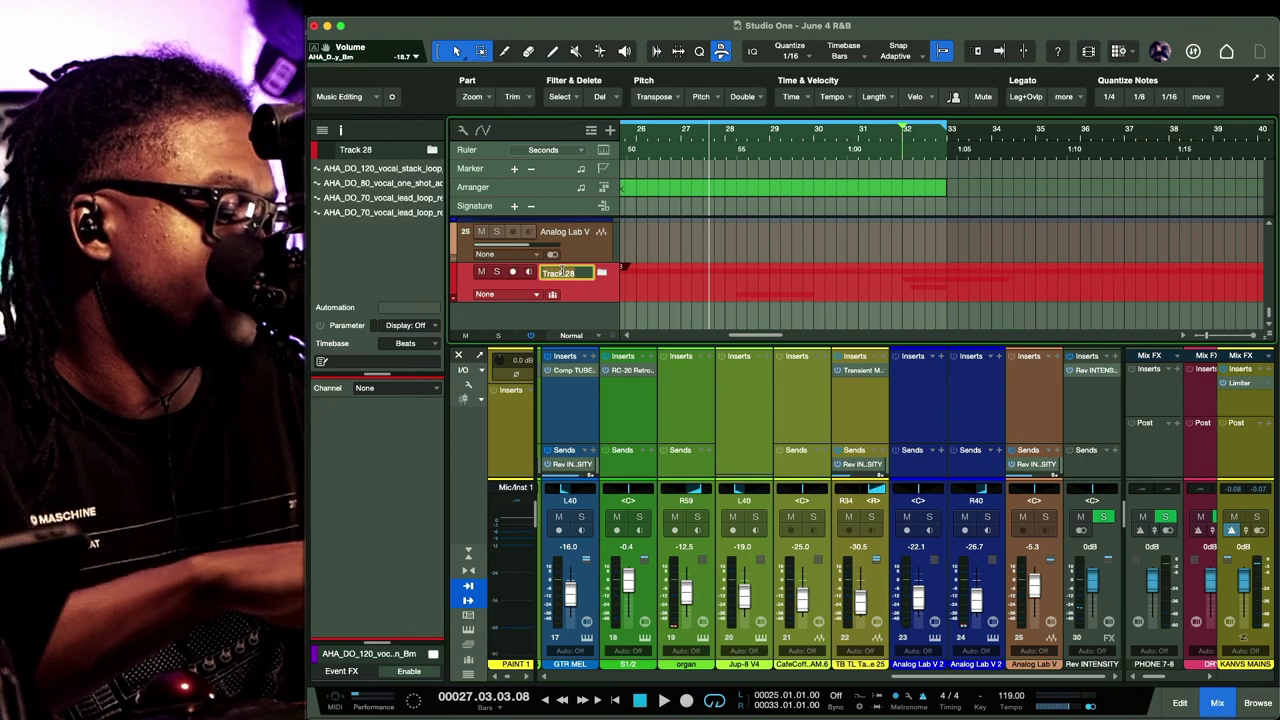
text(Voc)
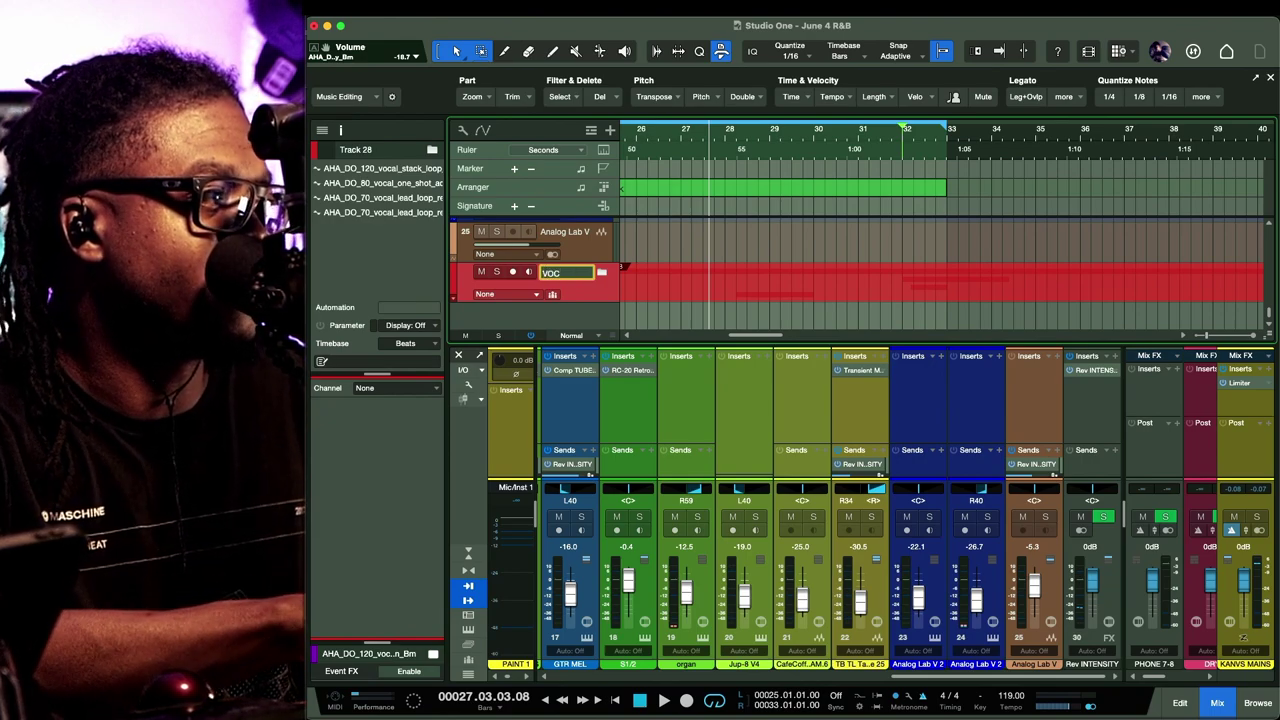
key(Return)
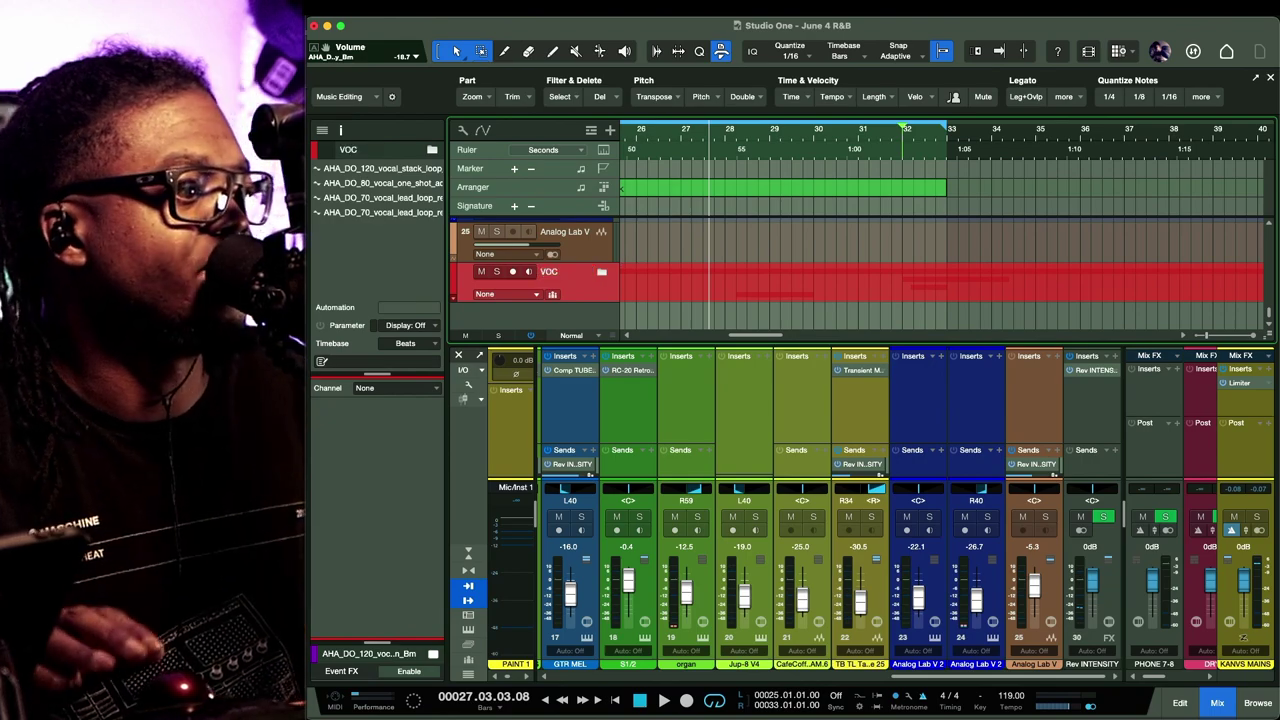
Look through the console's channels for those belonging to the VOC folder
click(754, 422)
scroll(752, 422, left, 10)
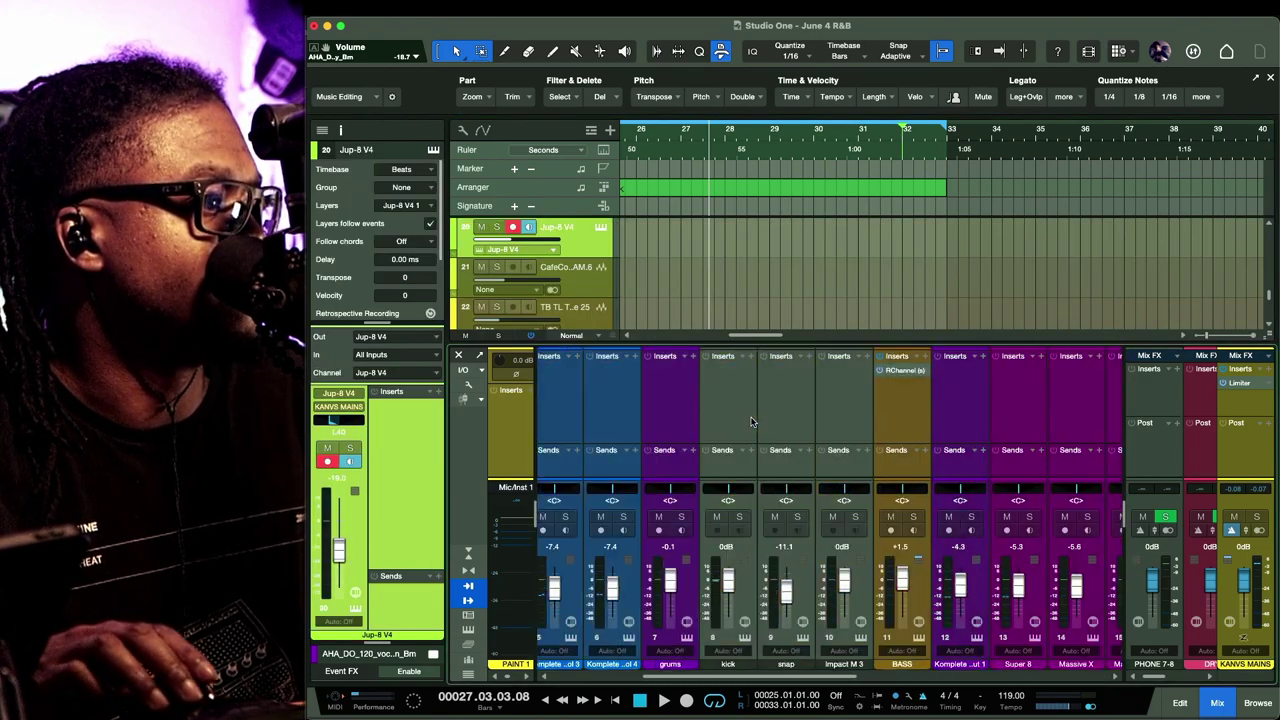
scroll(752, 422, right, 2)
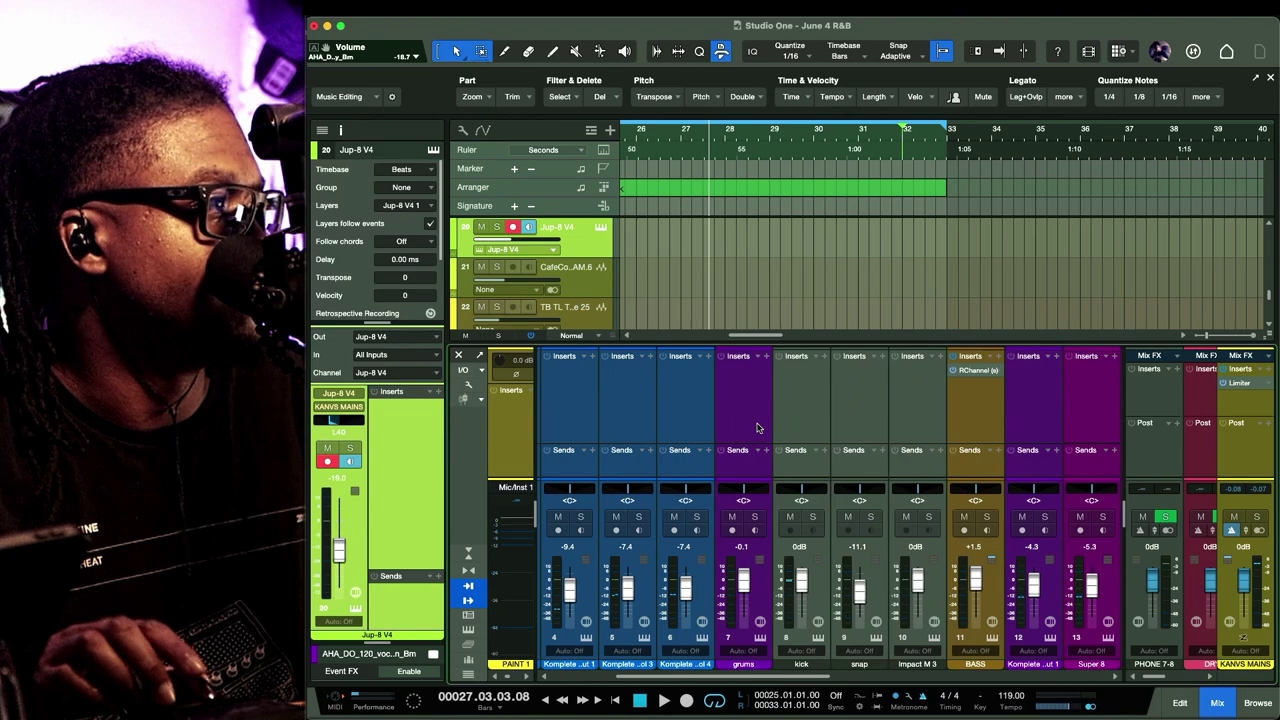
scroll(702, 288, down, 3)
click(595, 287)
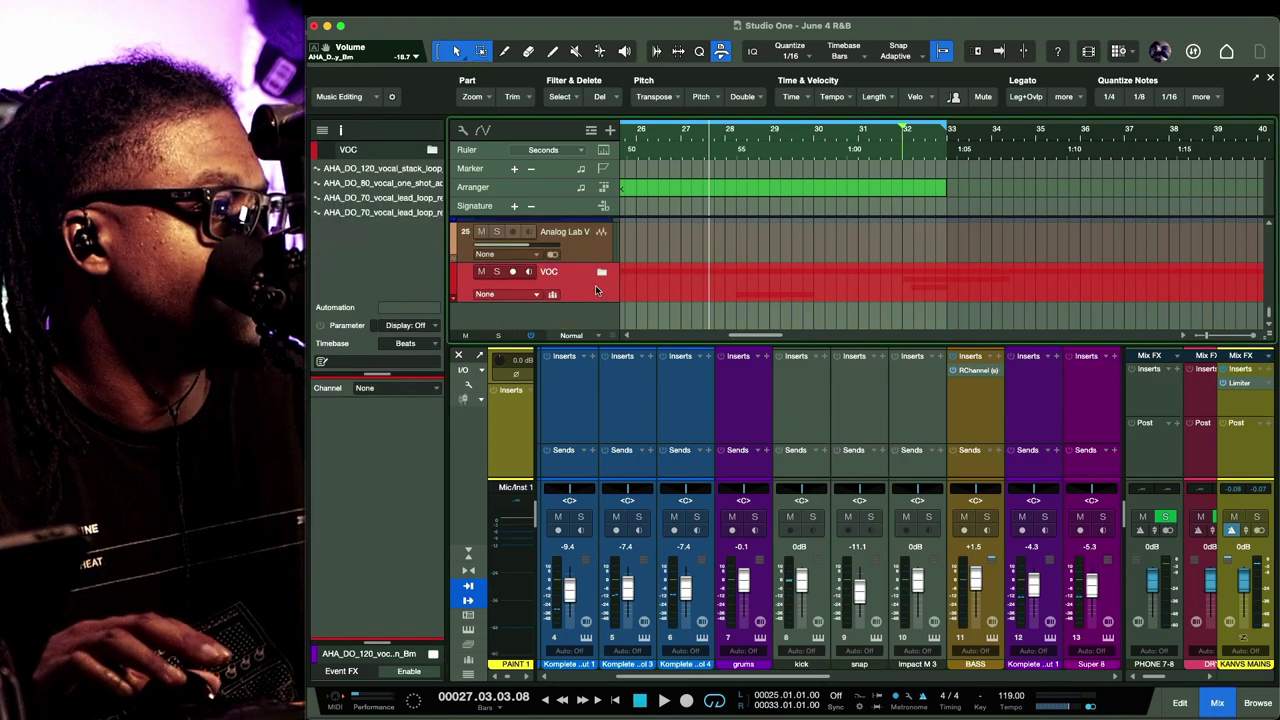
scroll(782, 410, right, 5)
scroll(782, 410, right, 3)
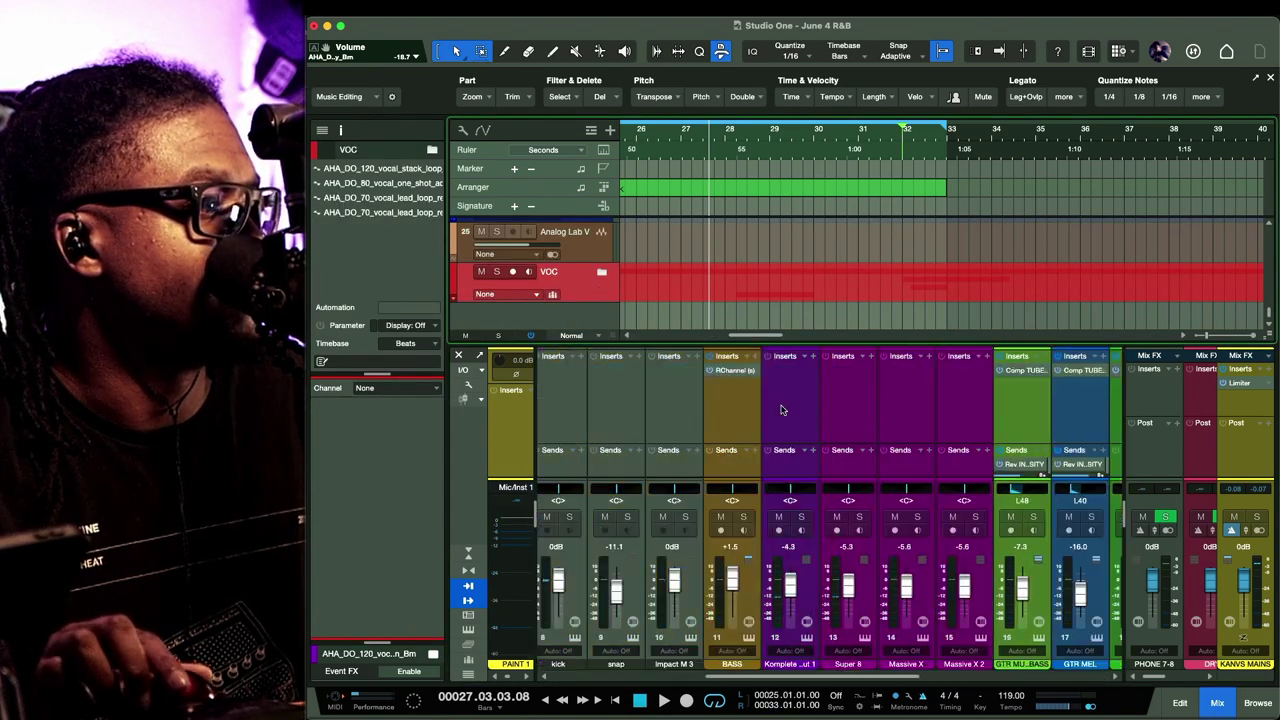
scroll(782, 410, right, 5)
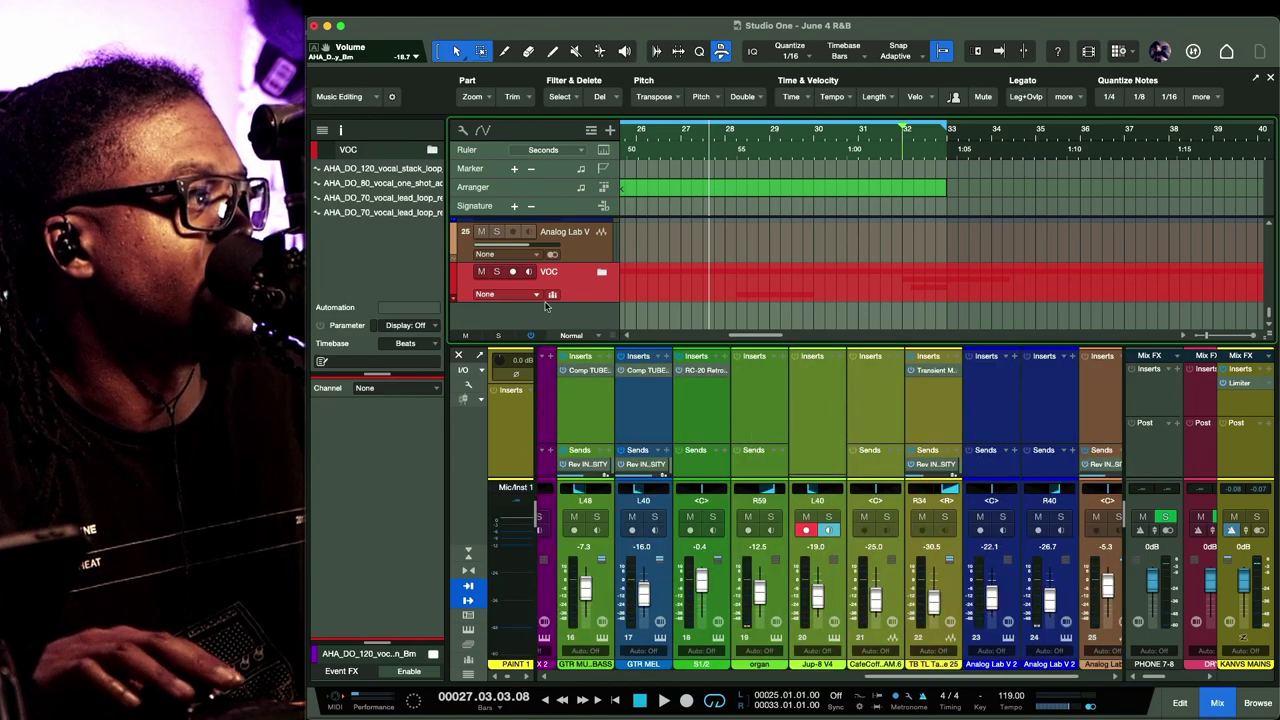
Expand the VOC folder and add a bus channel for its vocal tracks
click(601, 272)
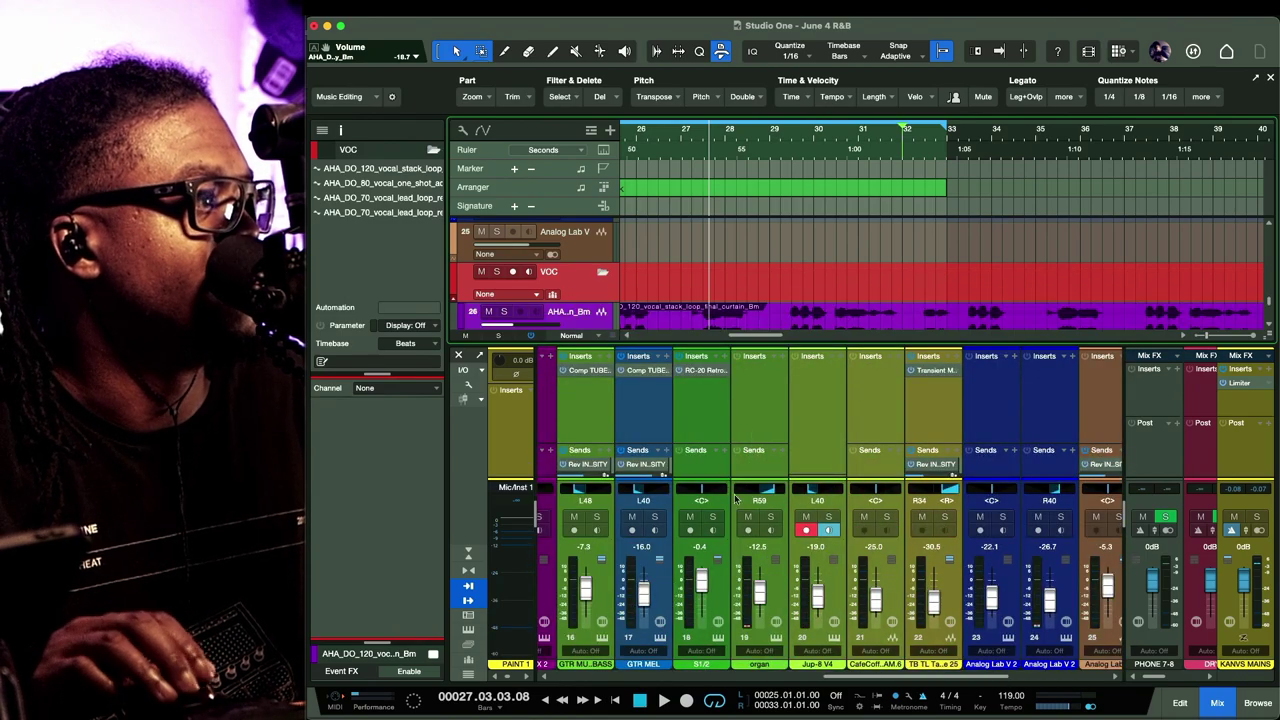
scroll(723, 416, right, 3)
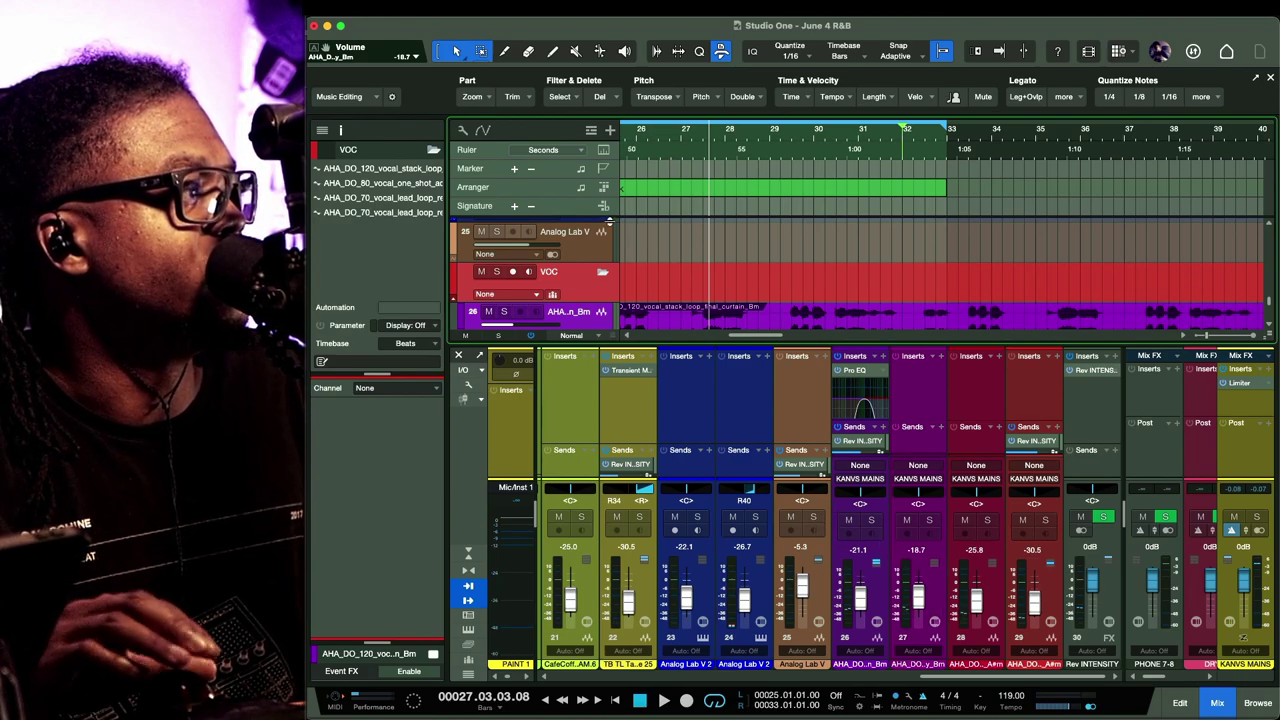
click(538, 294)
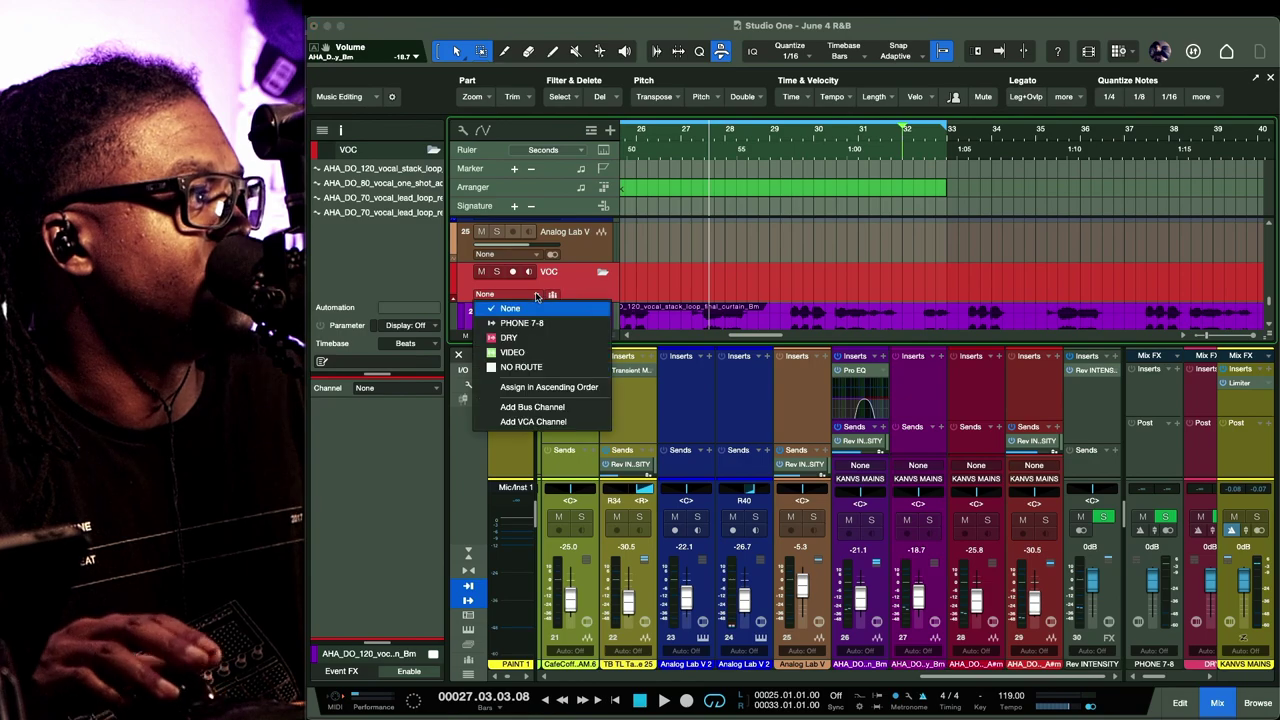
click(544, 410)
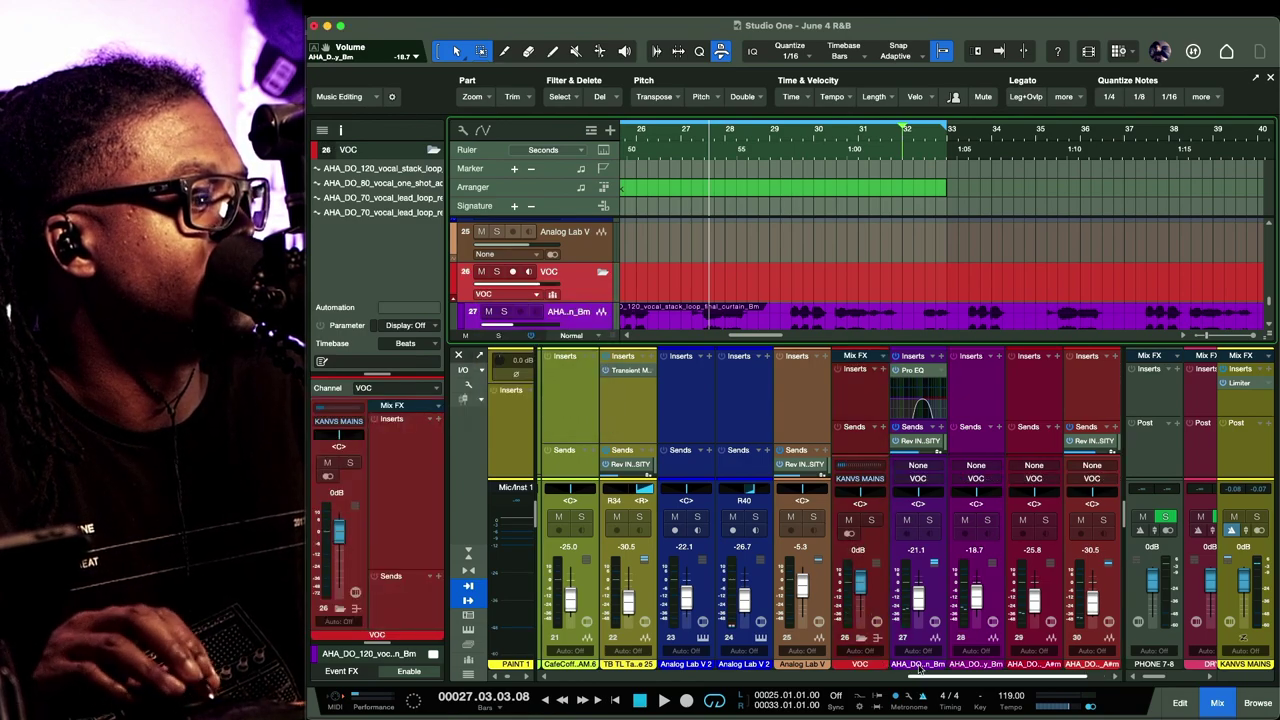
Enlarge the console further and open the Pro EQ on the vocal stack channel, track 27
click(866, 418)
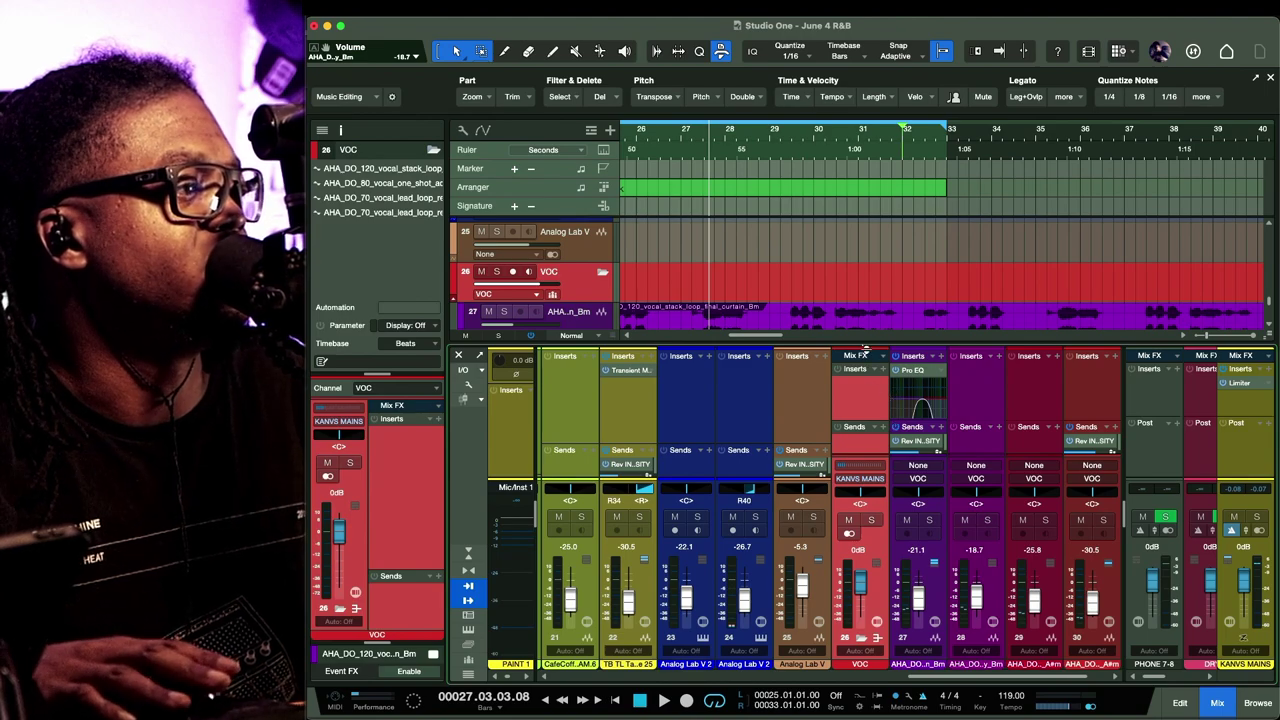
drag(862, 342, 852, 199)
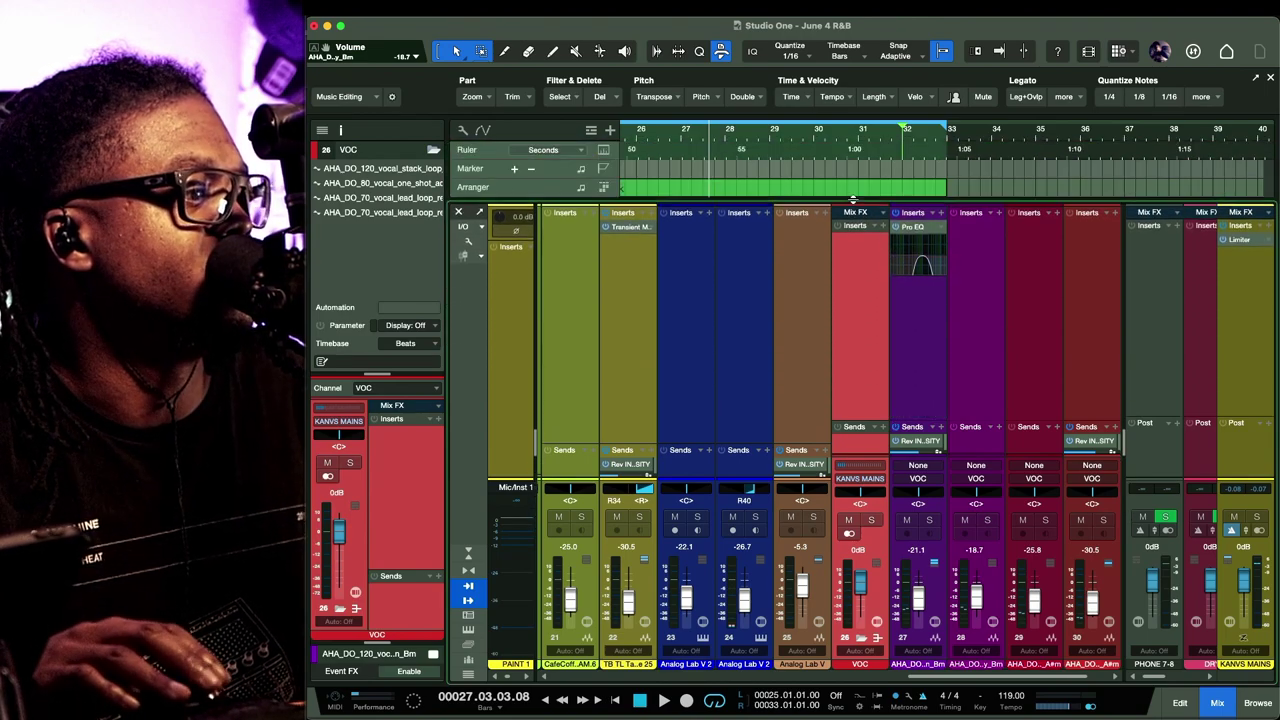
scroll(843, 368, right, 1)
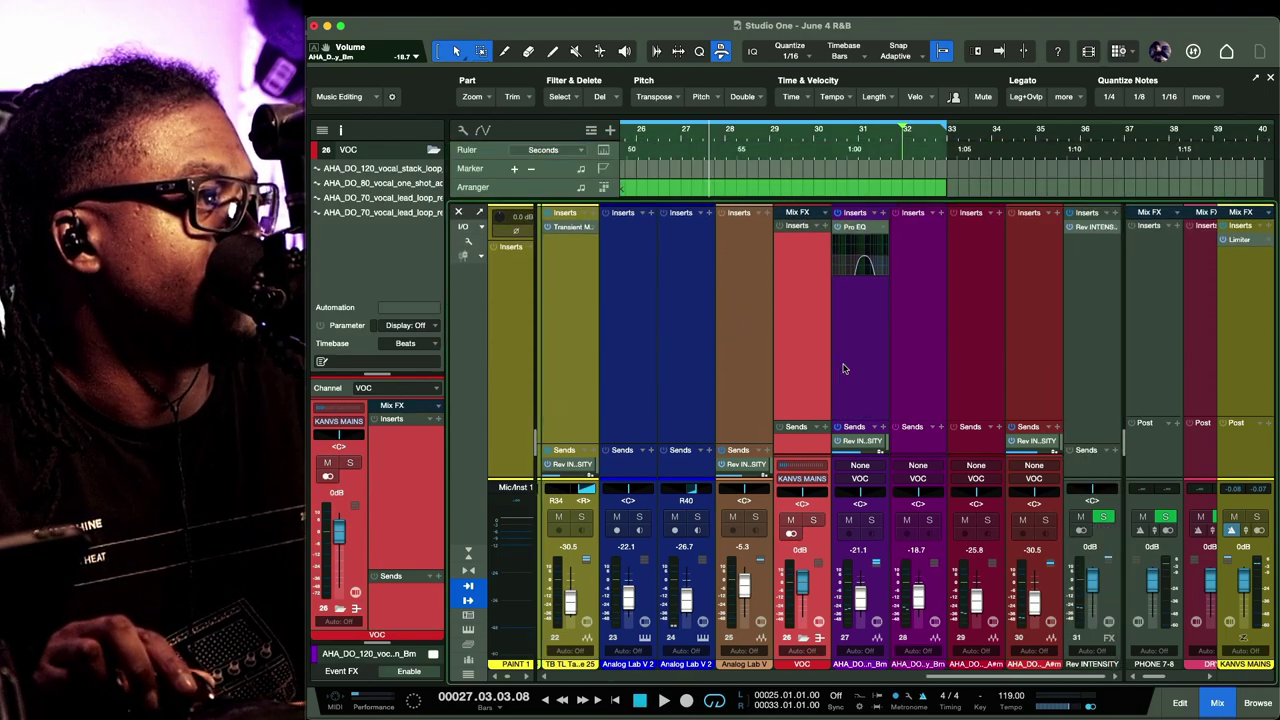
double_click(860, 236)
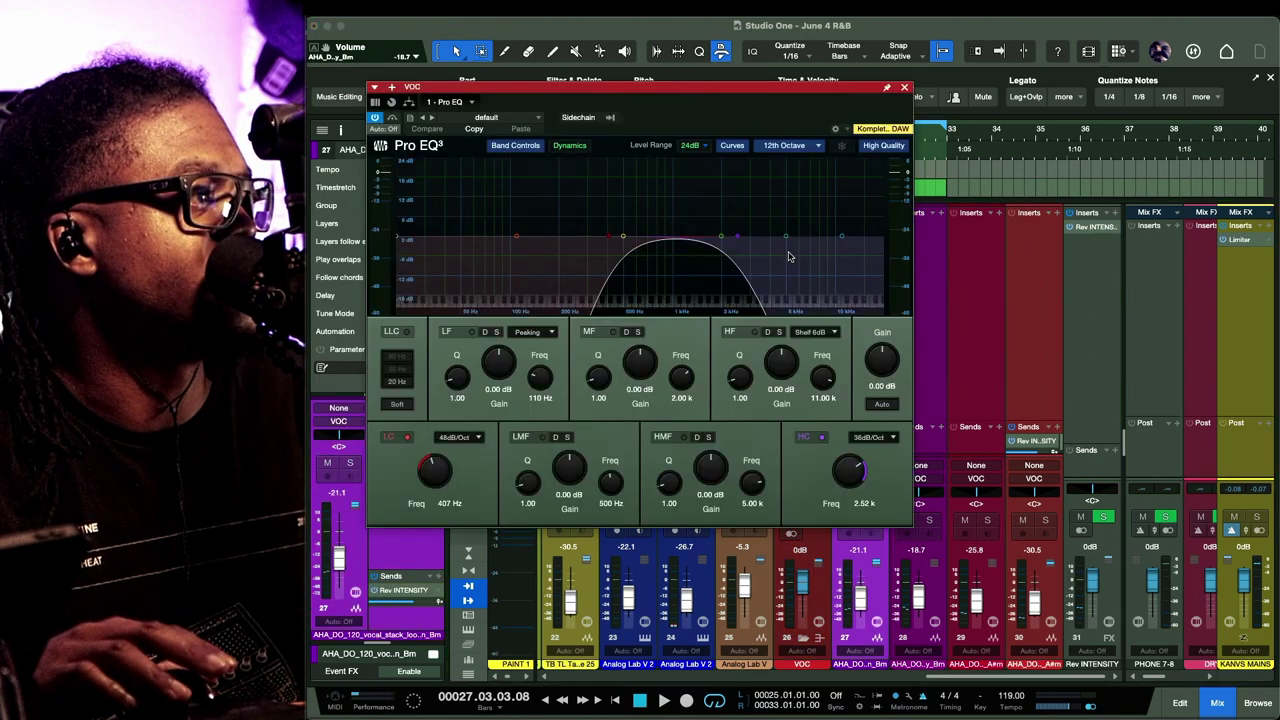
Close the Pro EQ, play the hook, and add a Rev INTENSITY send to the VOC bus channel
click(904, 87)
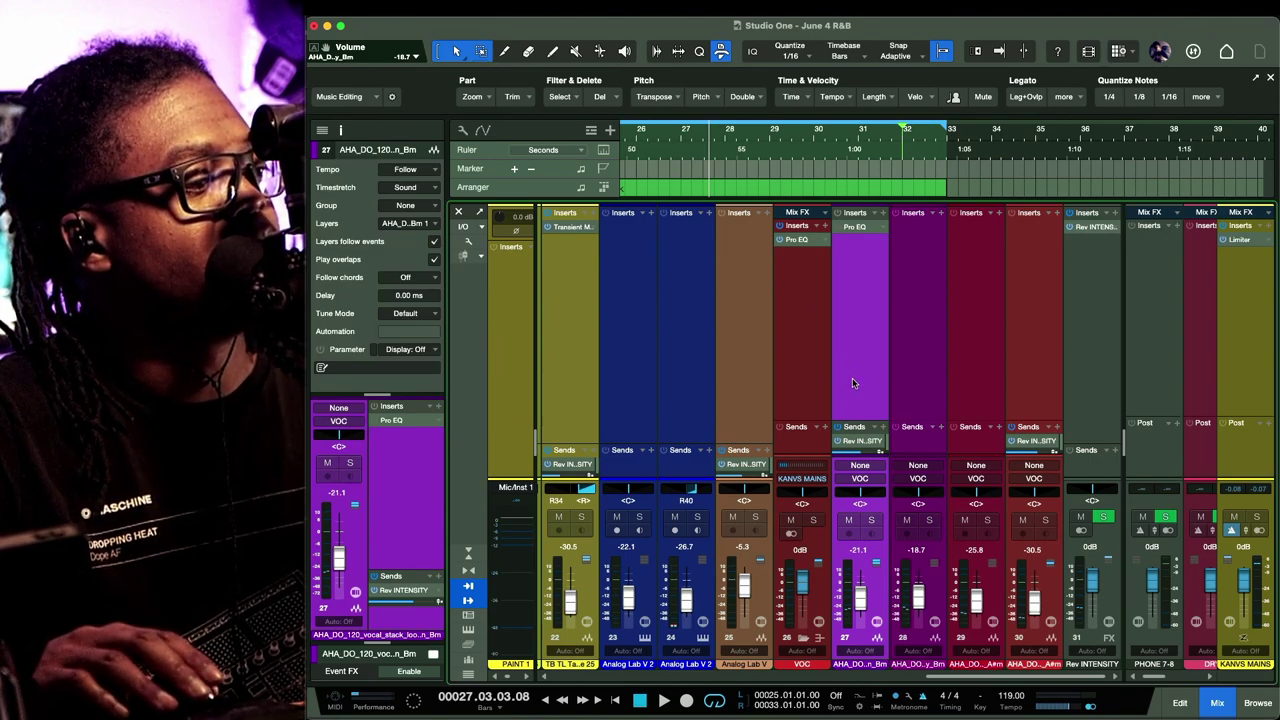
key(space)
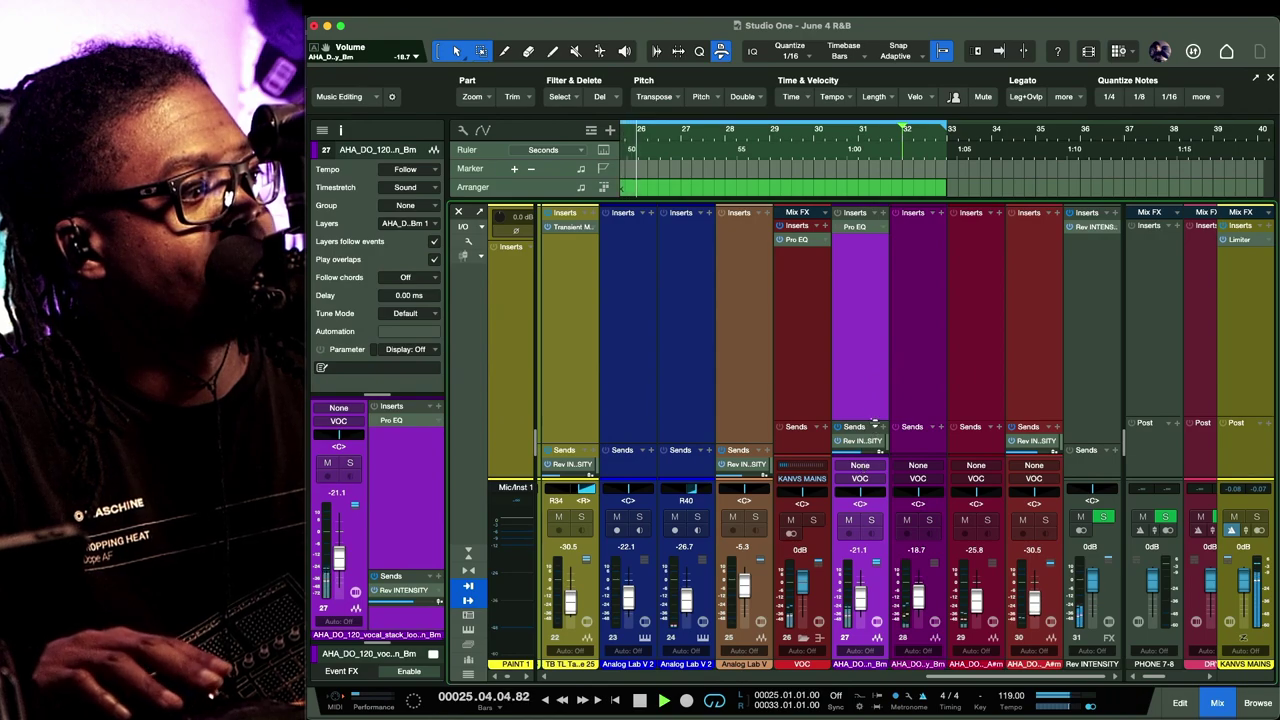
drag(872, 420, 798, 372)
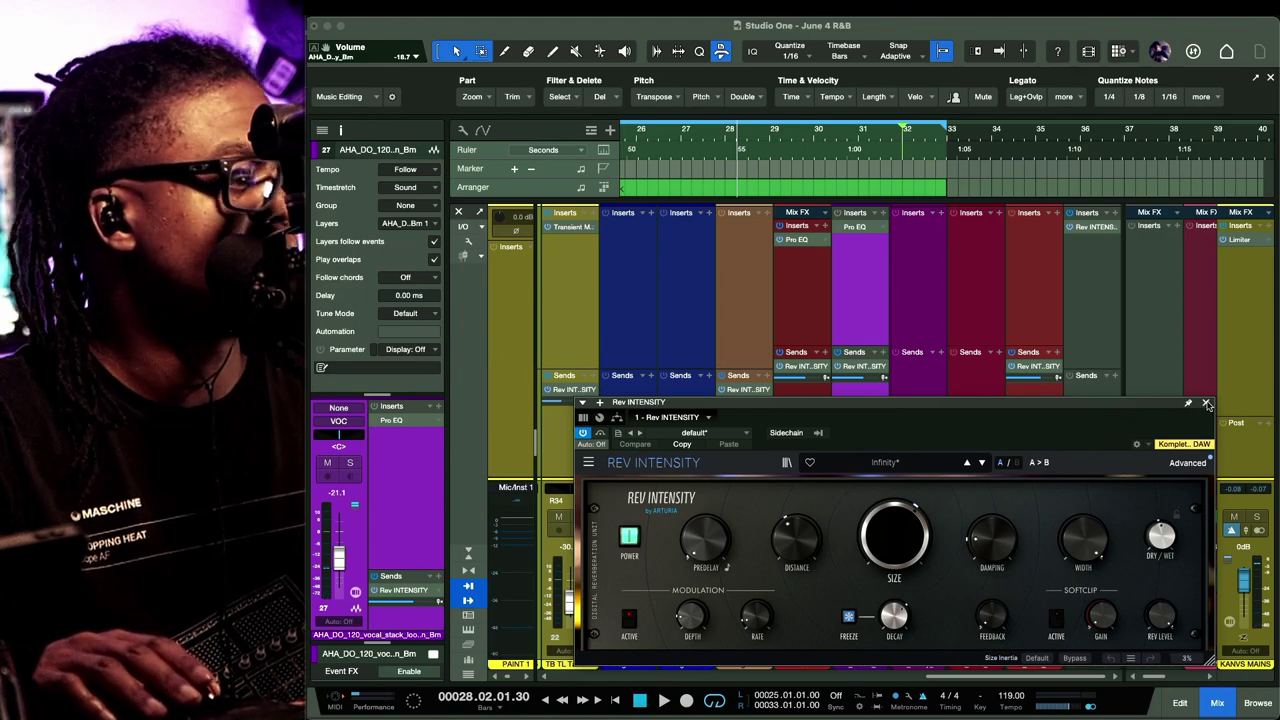
drag(1120, 405, 1022, 463)
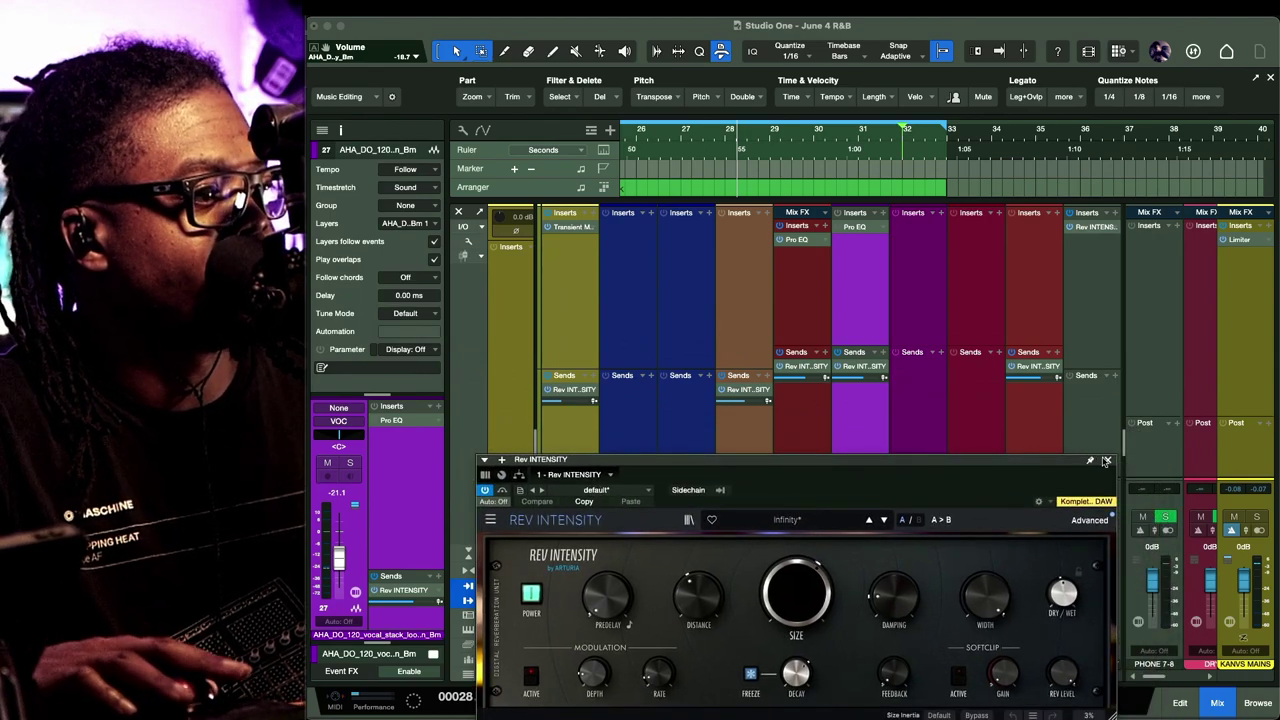
click(1108, 461)
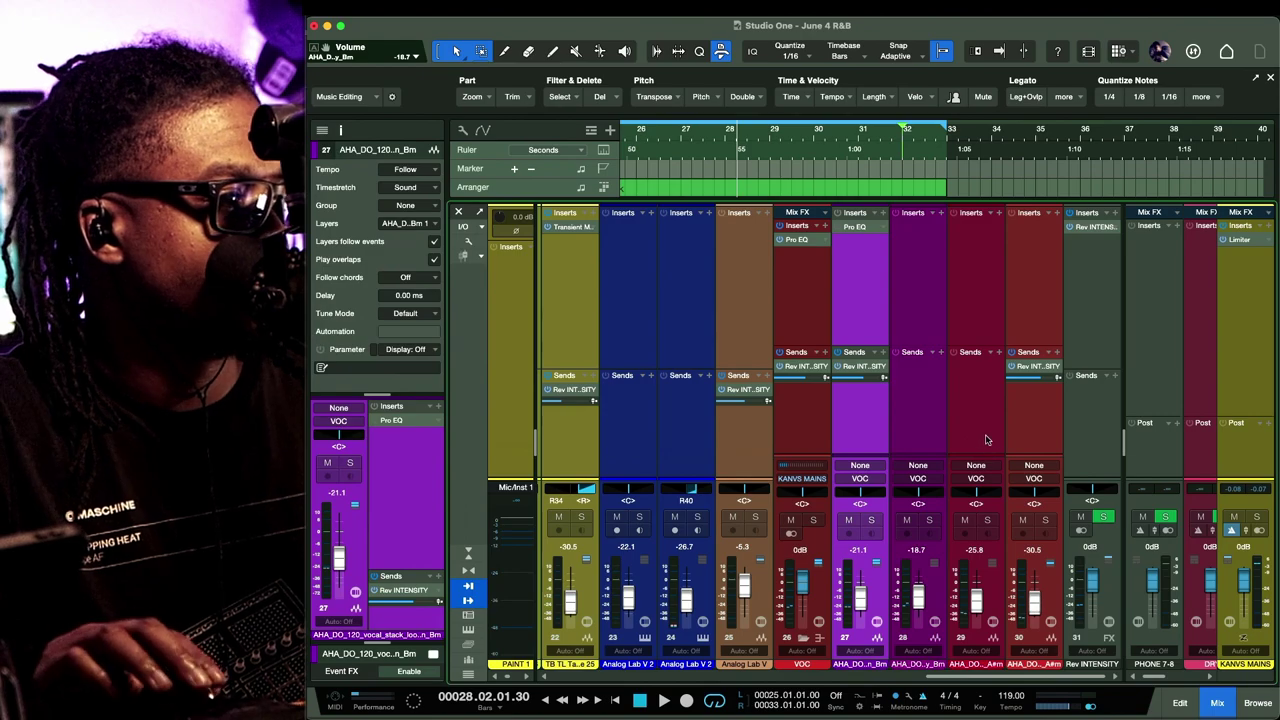
Turn off the individual Rev INTENSITY send on the vocal stack channel, track 27
click(990, 437)
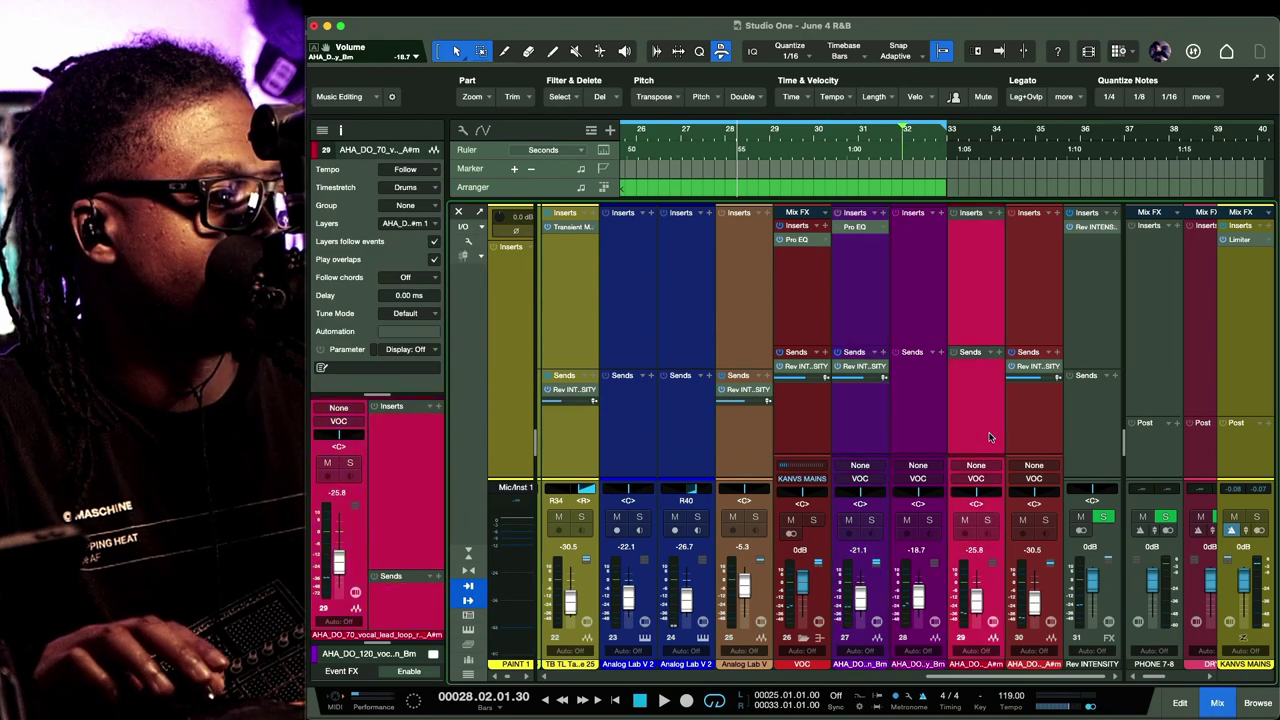
click(1095, 411)
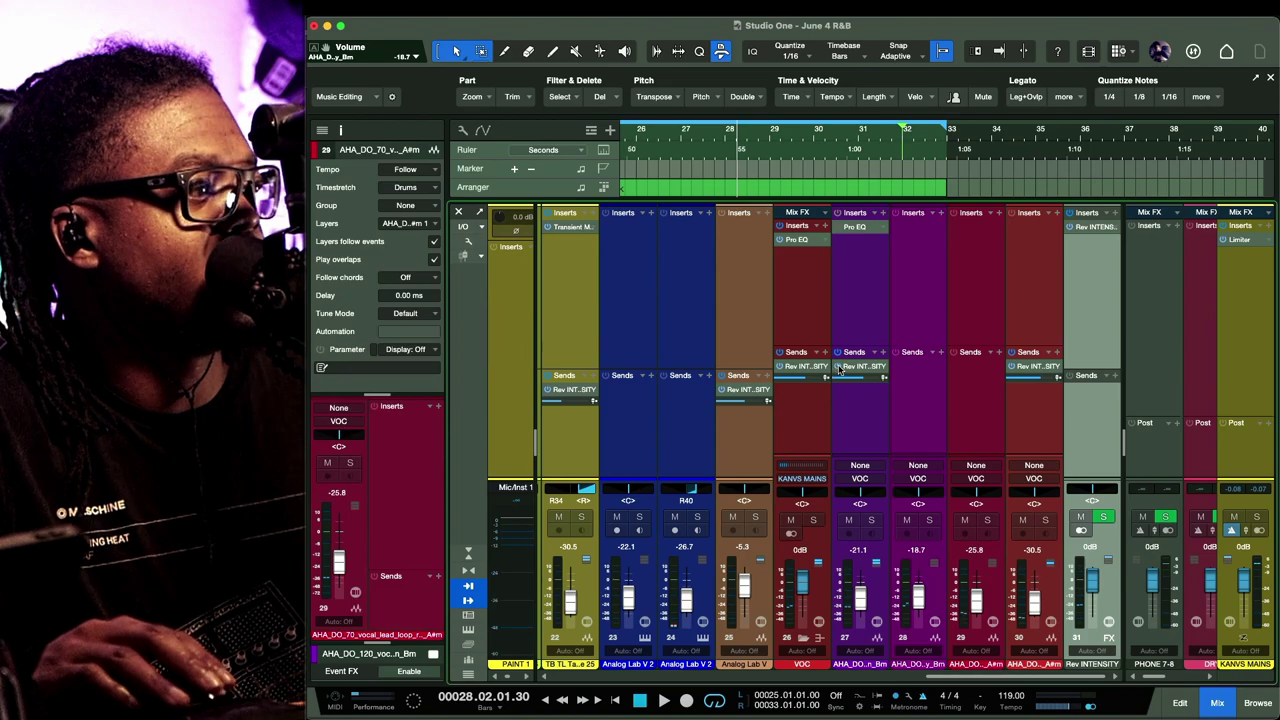
click(870, 368)
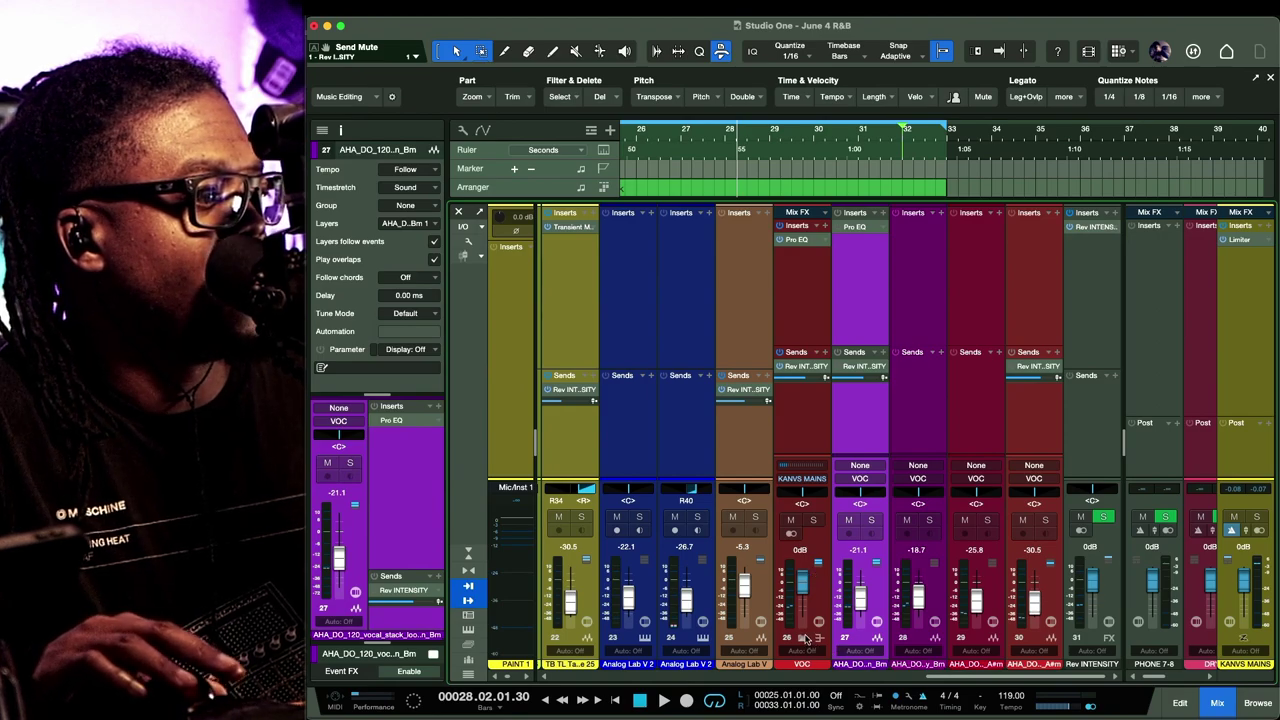
Collapse the VOC folder's channels in the console, select the VOC bus, and play the hook
scroll(806, 638, left, 4)
click(1043, 432)
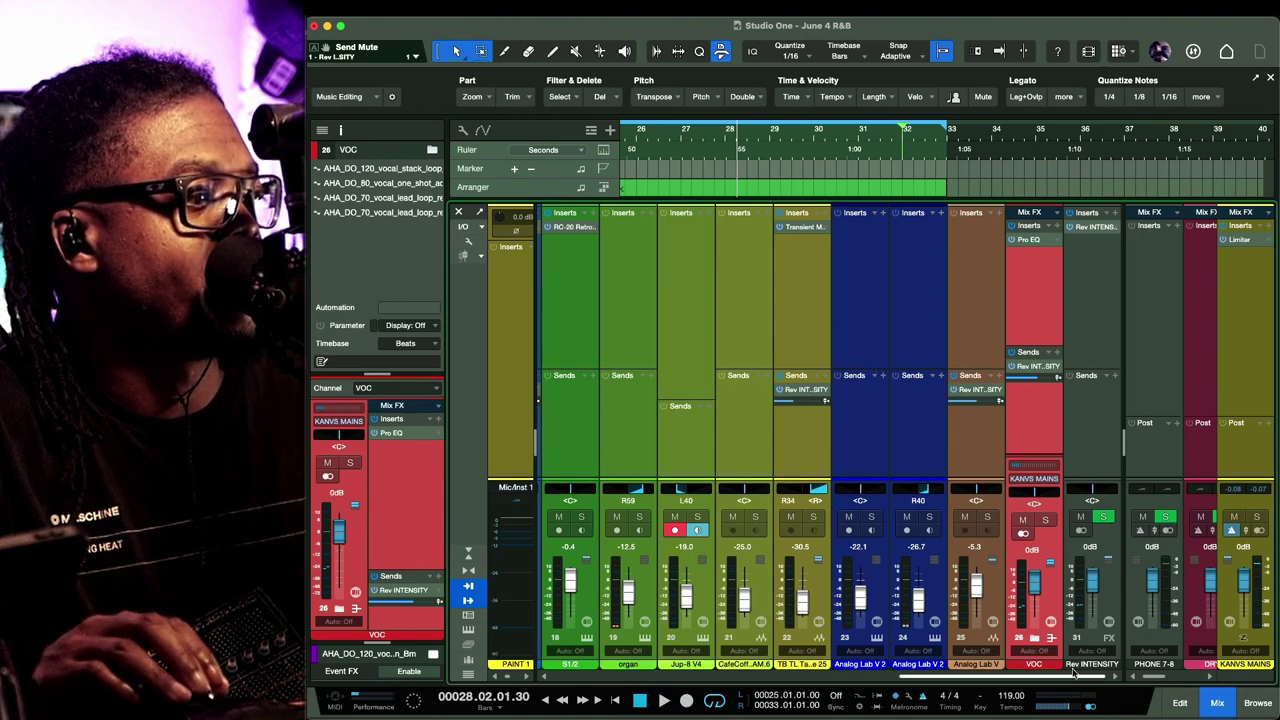
key(space)
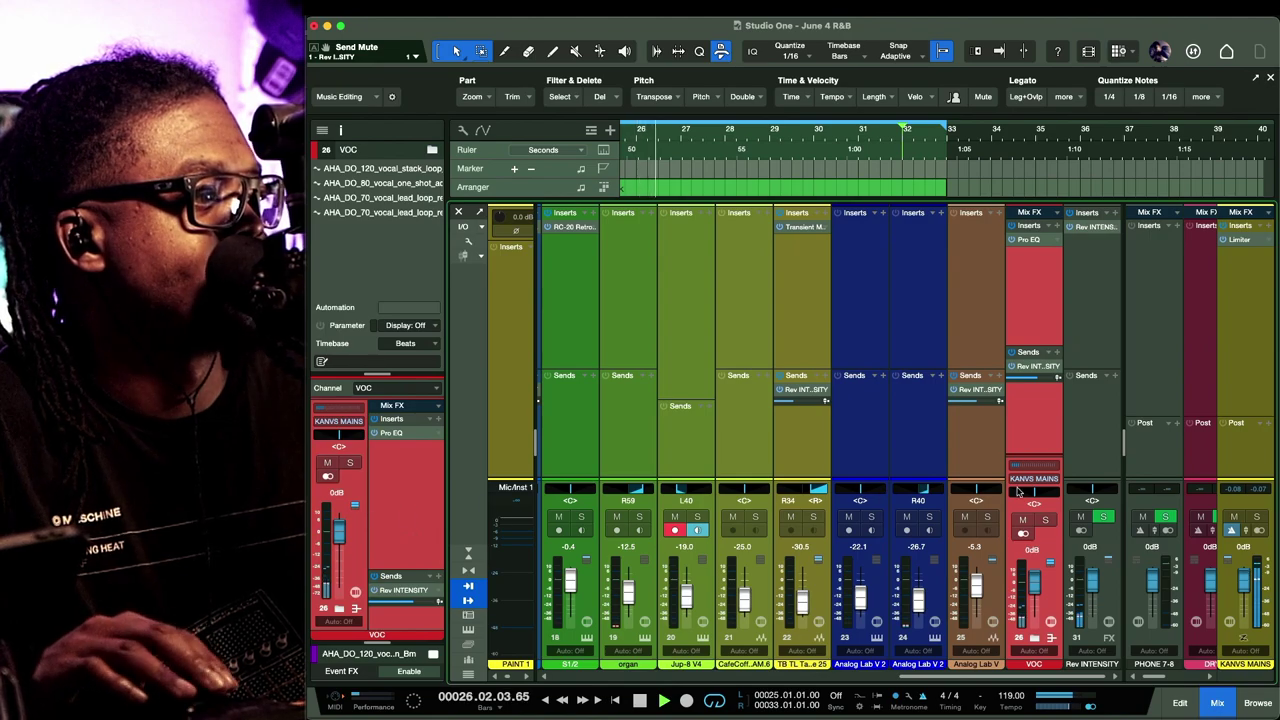
Expand the VOC folder's channels, set the volume of vocal channel 30 to -10.4 dB, and close the console
click(1034, 640)
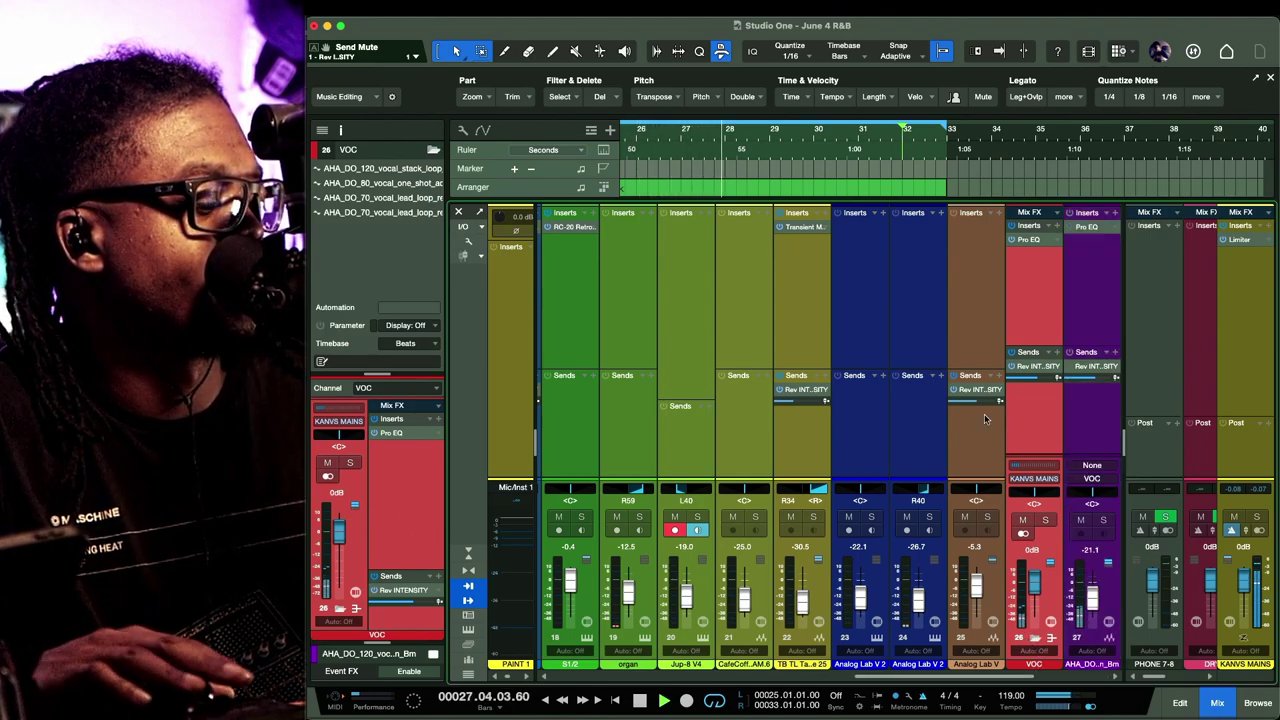
scroll(978, 382, right, 2)
scroll(978, 382, right, 5)
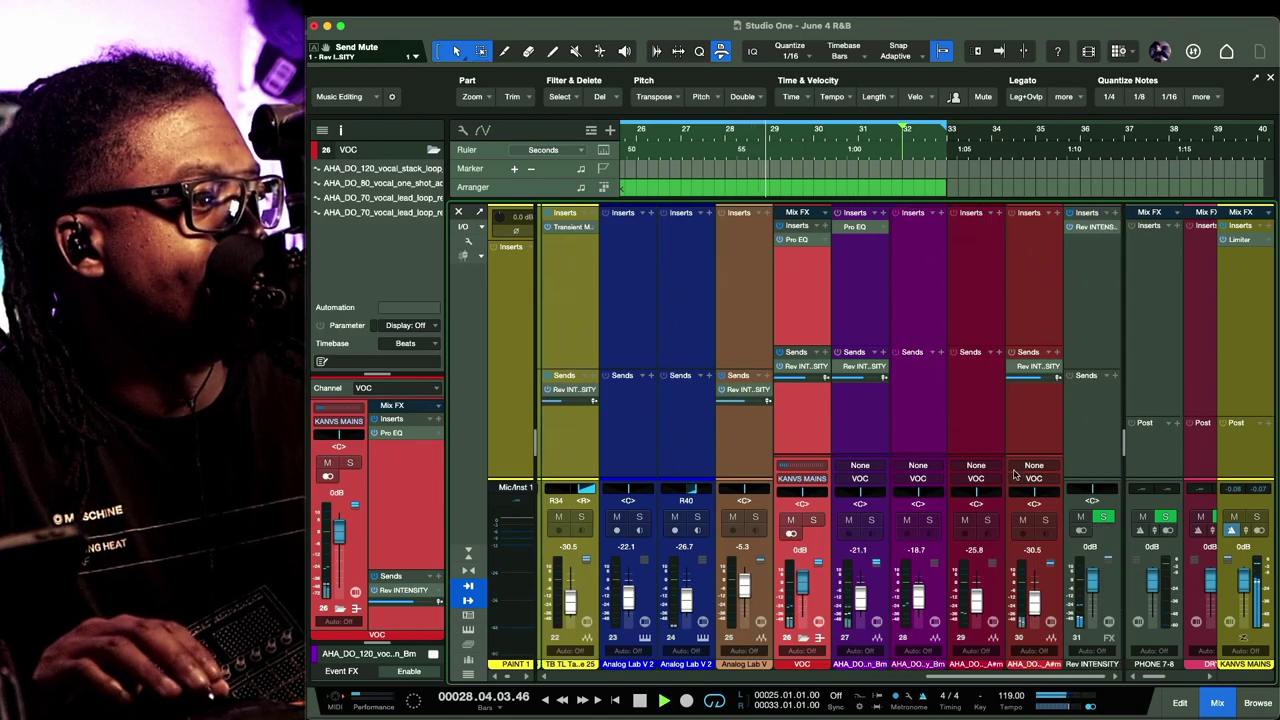
drag(1036, 604, 1039, 596)
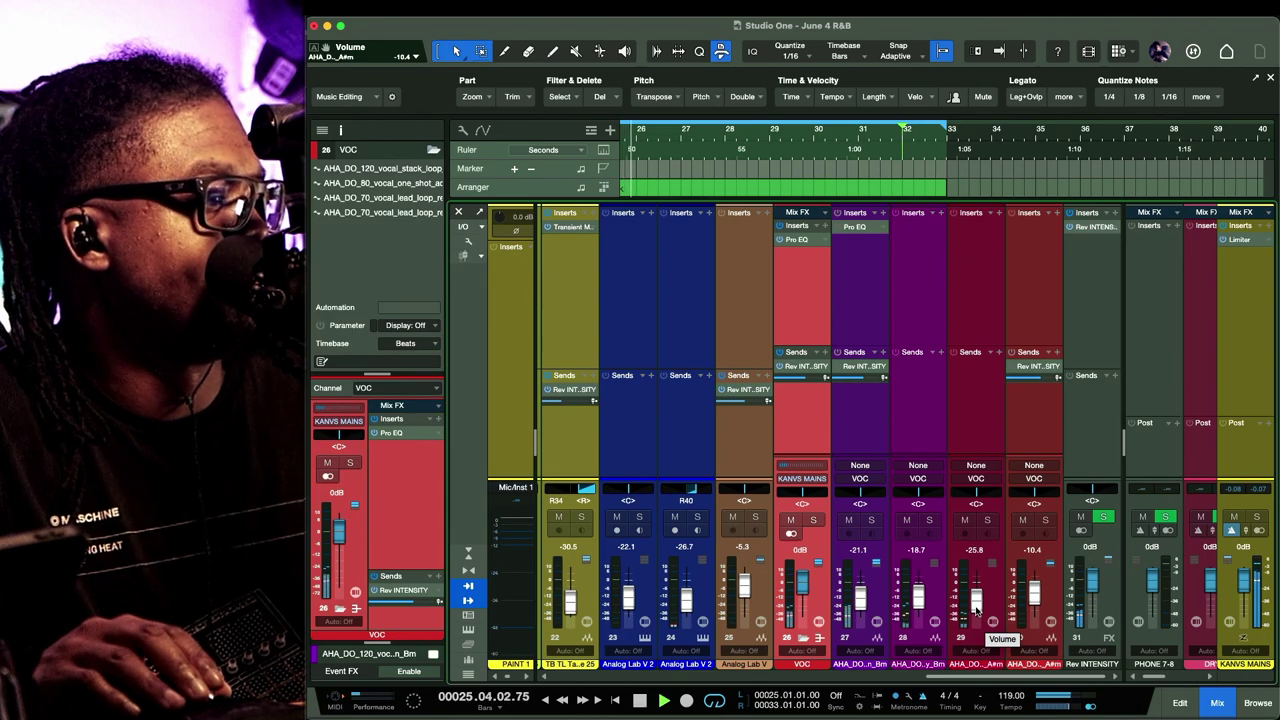
key(F3)
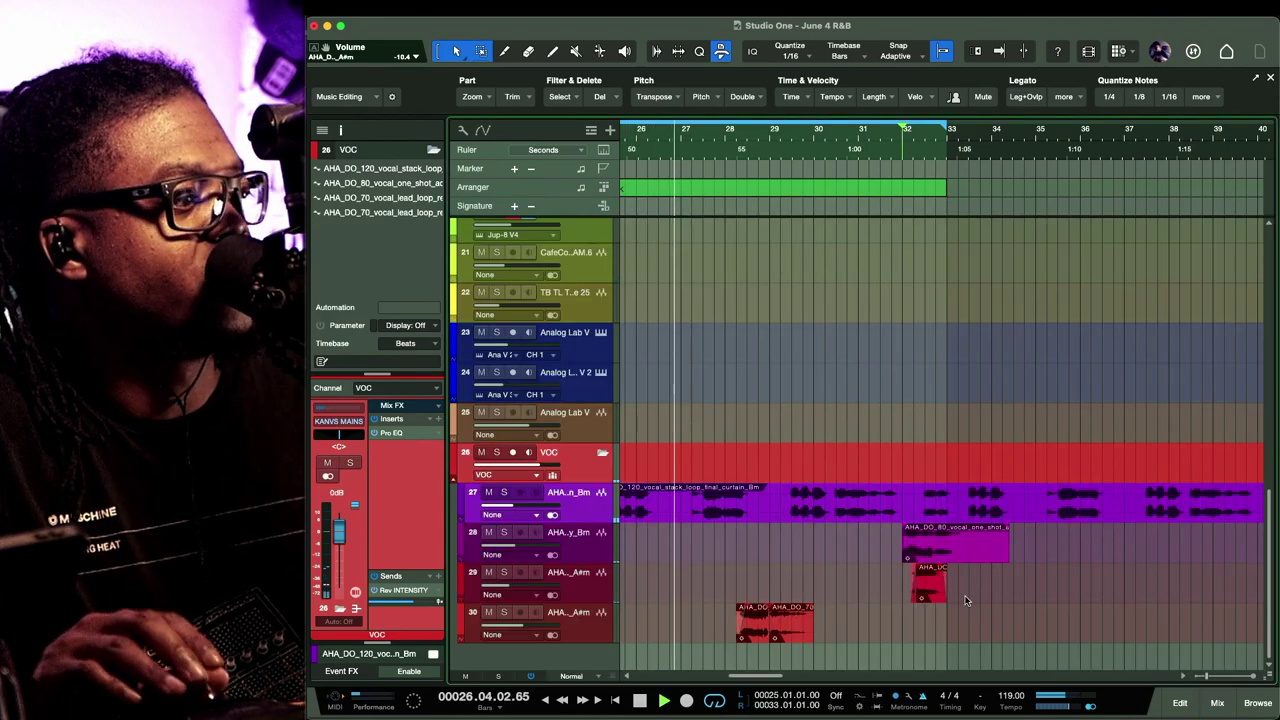
Mute the vocal lead loop on track 29 and play the hook without it
click(561, 595)
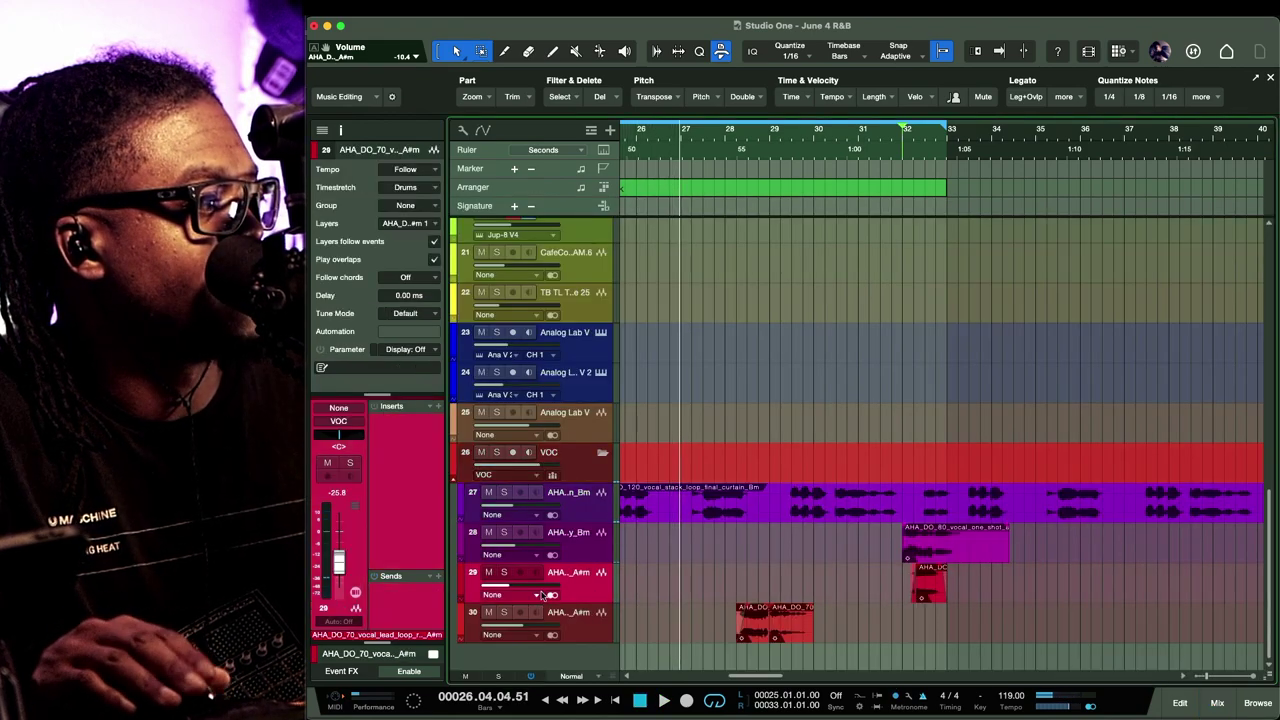
click(490, 573)
click(895, 571)
key(space)
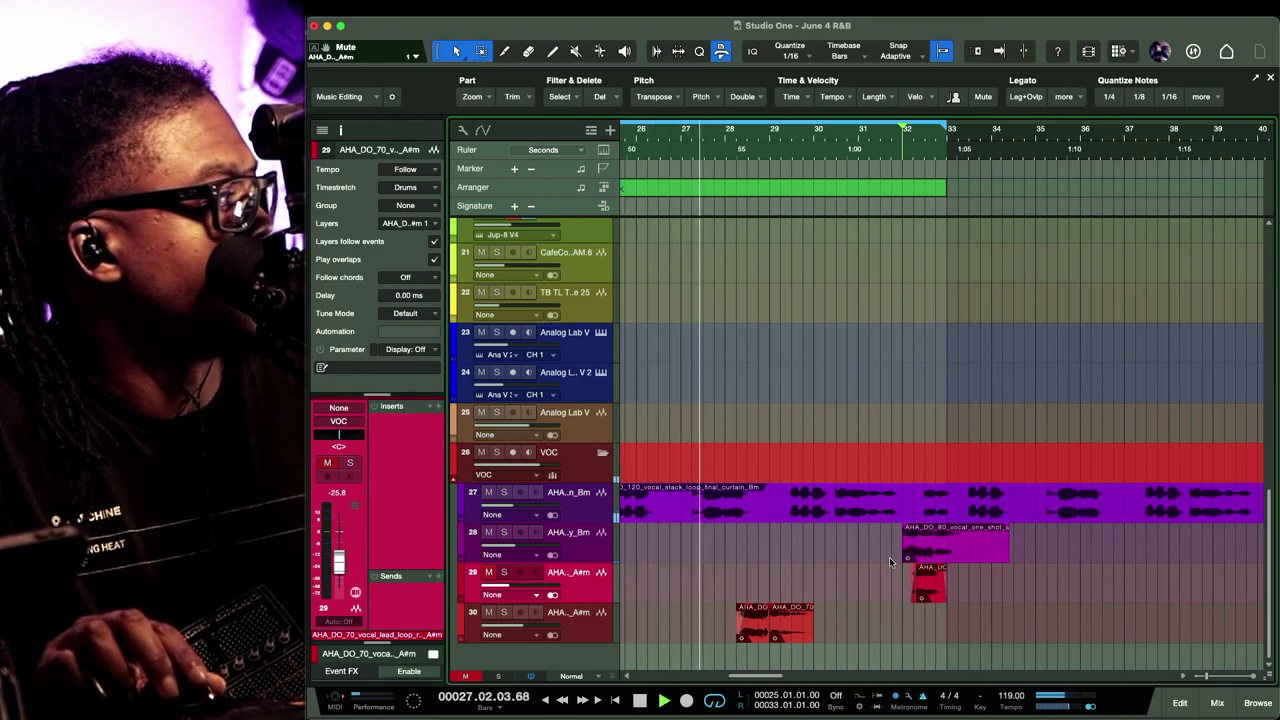
Split the one-shot vocal on track 28 at bar 33, copy its tail to bar 25, and play it
scroll(889, 557, left, 3)
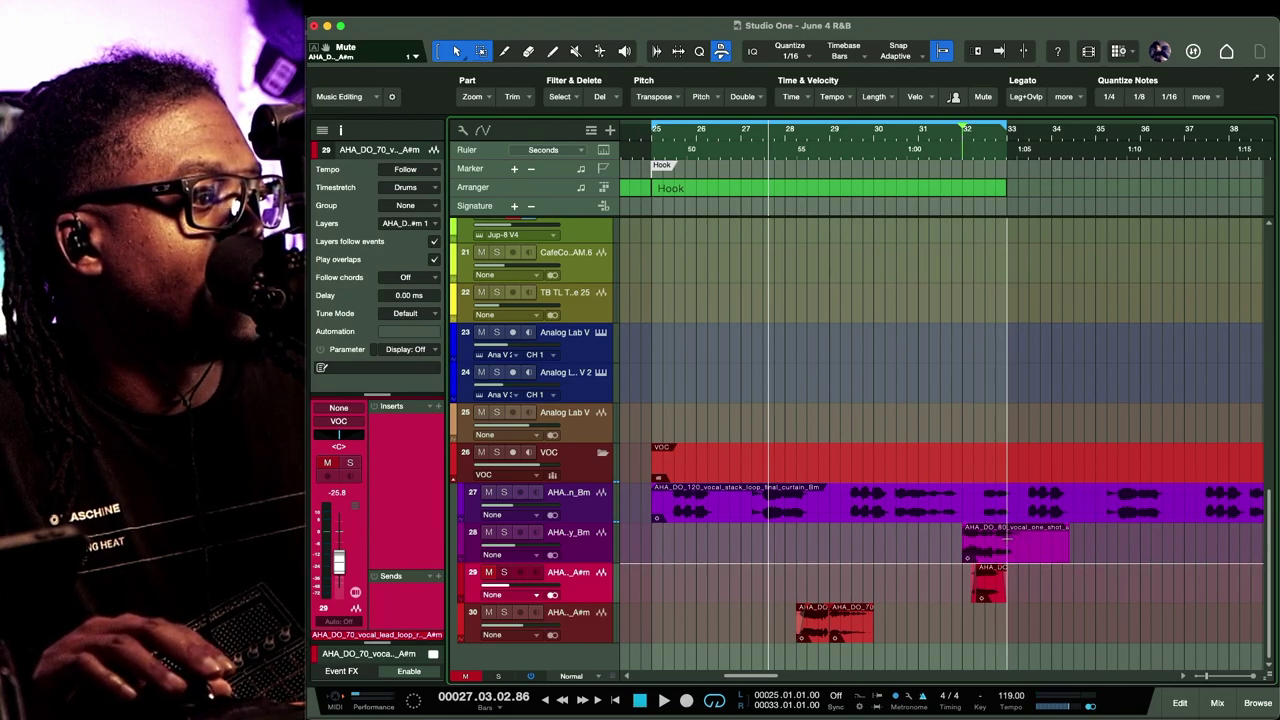
click(1010, 544)
drag(1033, 556, 678, 548)
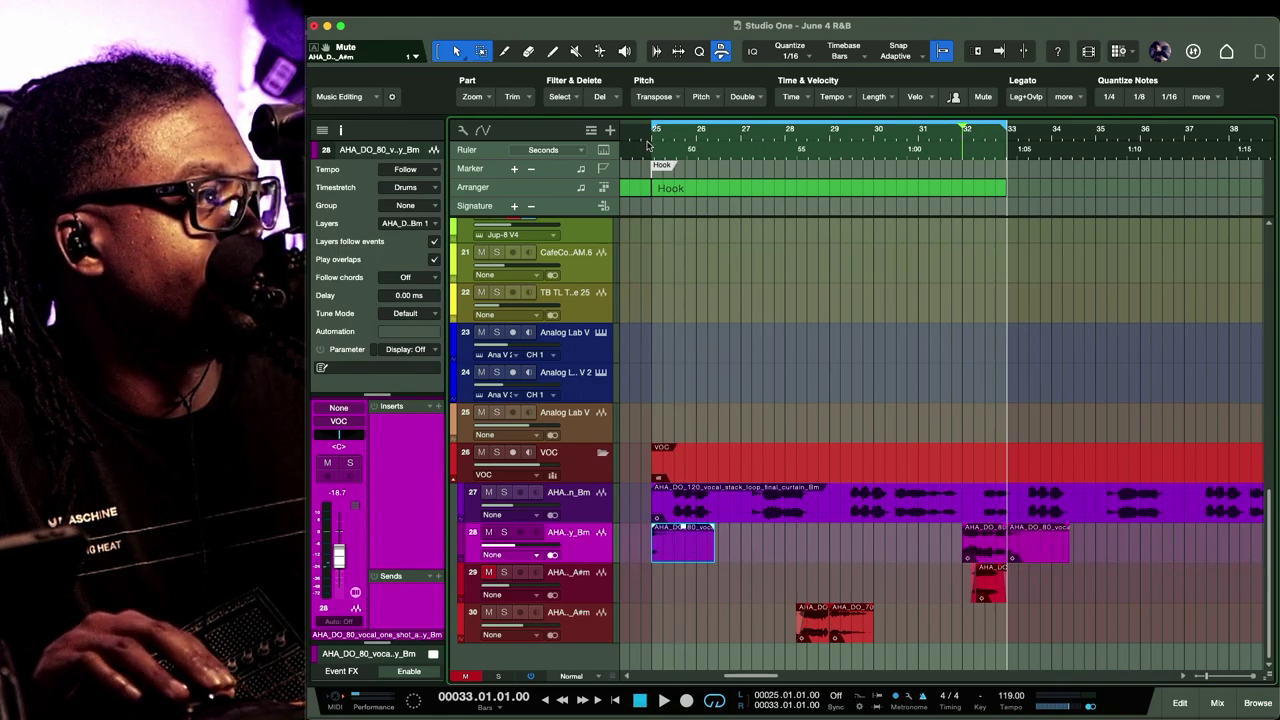
click(656, 136)
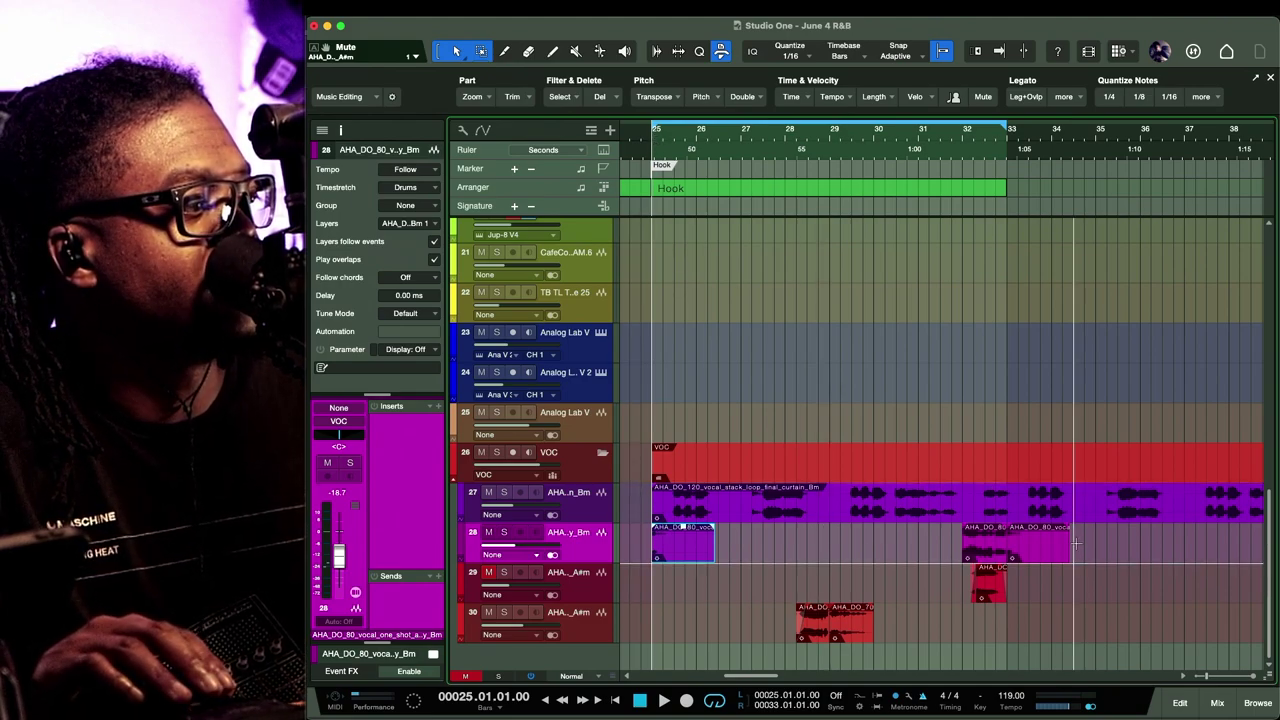
key(space)
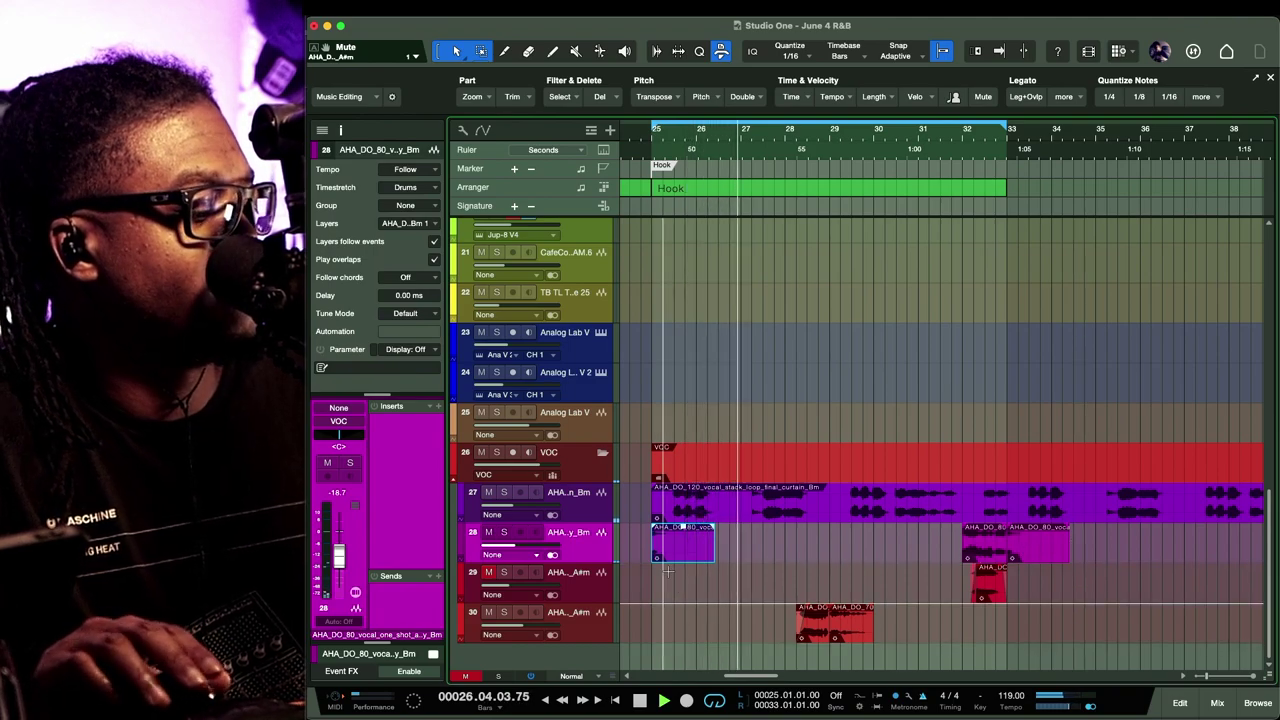
Extend the start of the copied one-shot on track 28 back to bar 24 and play the lead-in to the hook
scroll(780, 600, left, 5)
key(space)
drag(874, 549, 735, 535)
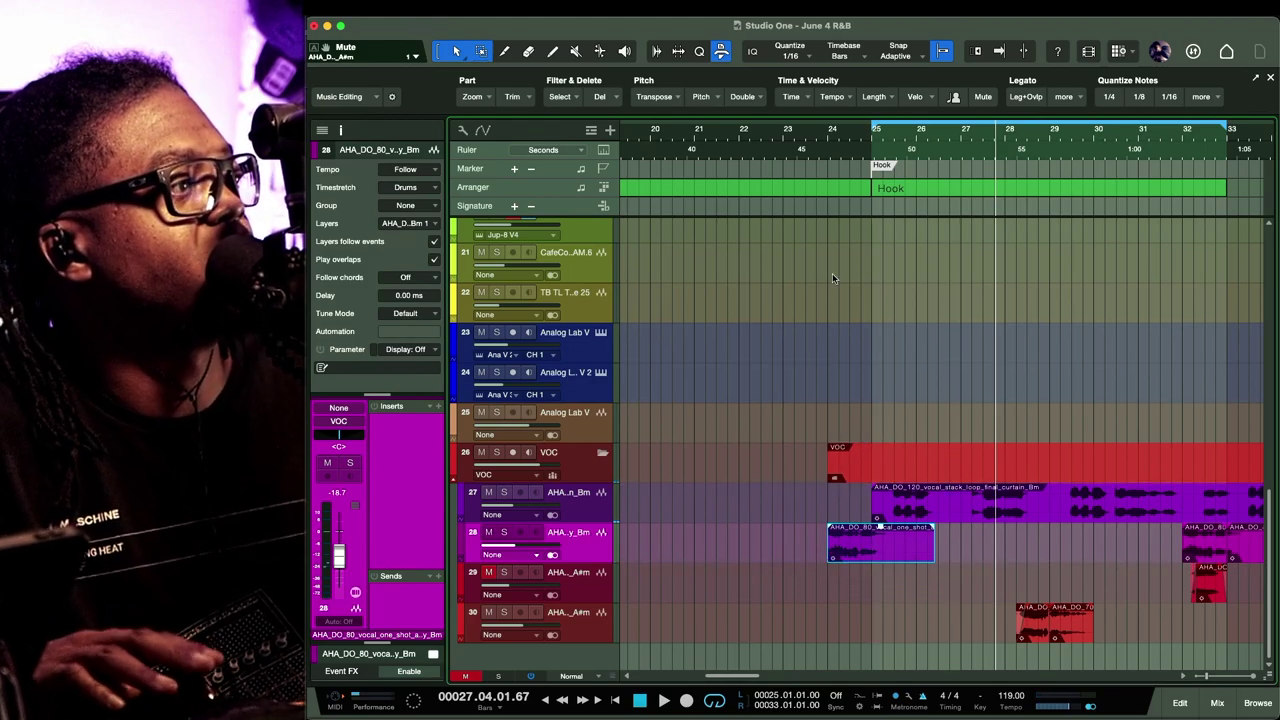
click(785, 144)
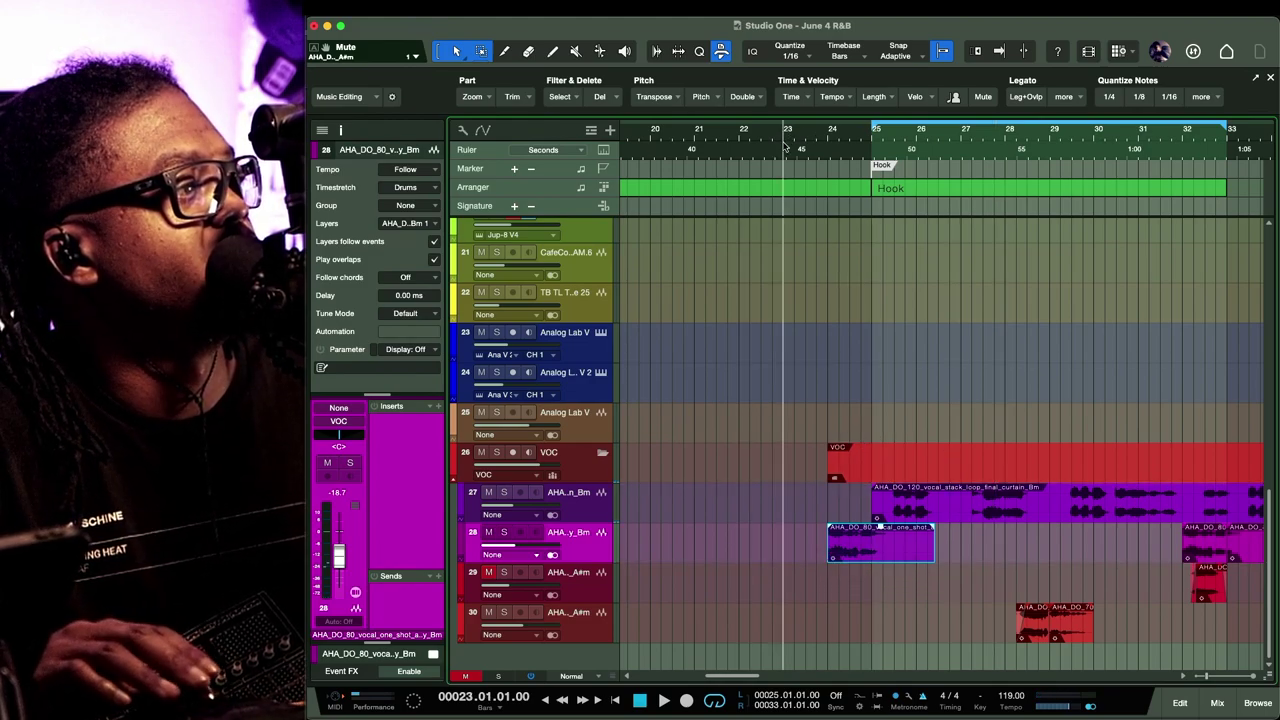
click(733, 150)
key(space)
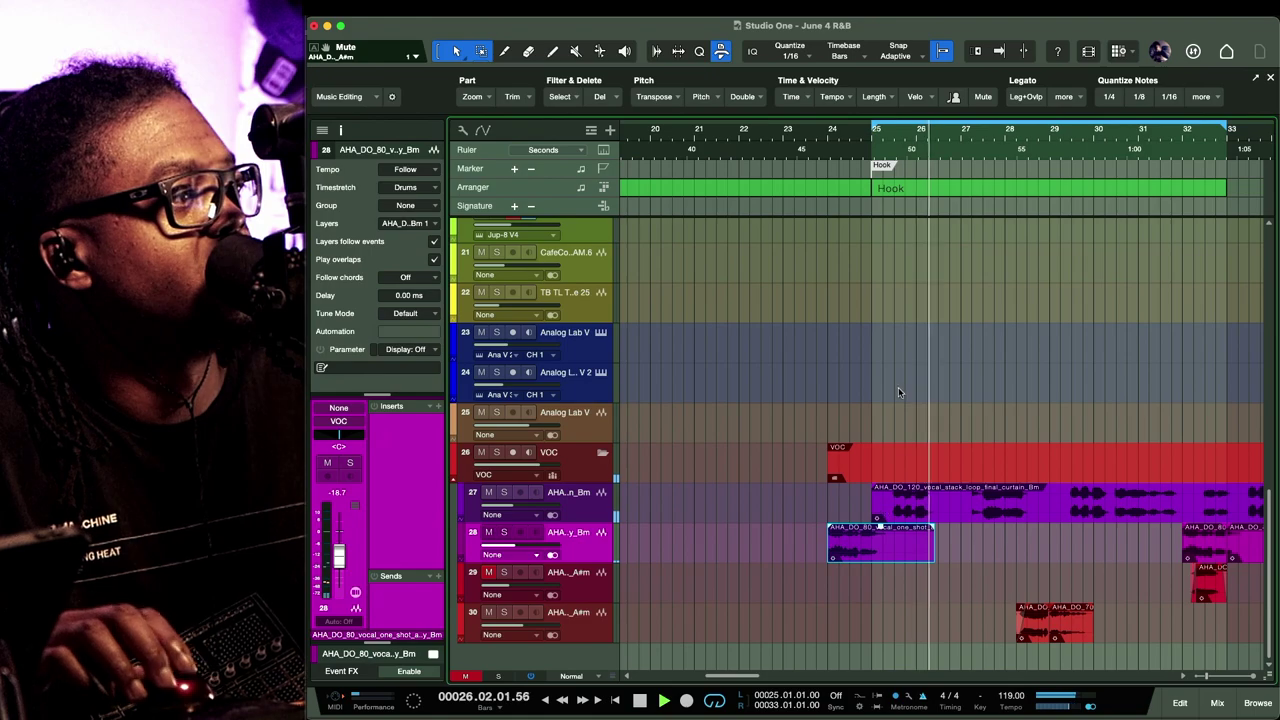
Replay the transition from bar 23 and look through the instrument tracks around the start of the hook
scroll(895, 392, up, 10)
scroll(895, 387, down, 5)
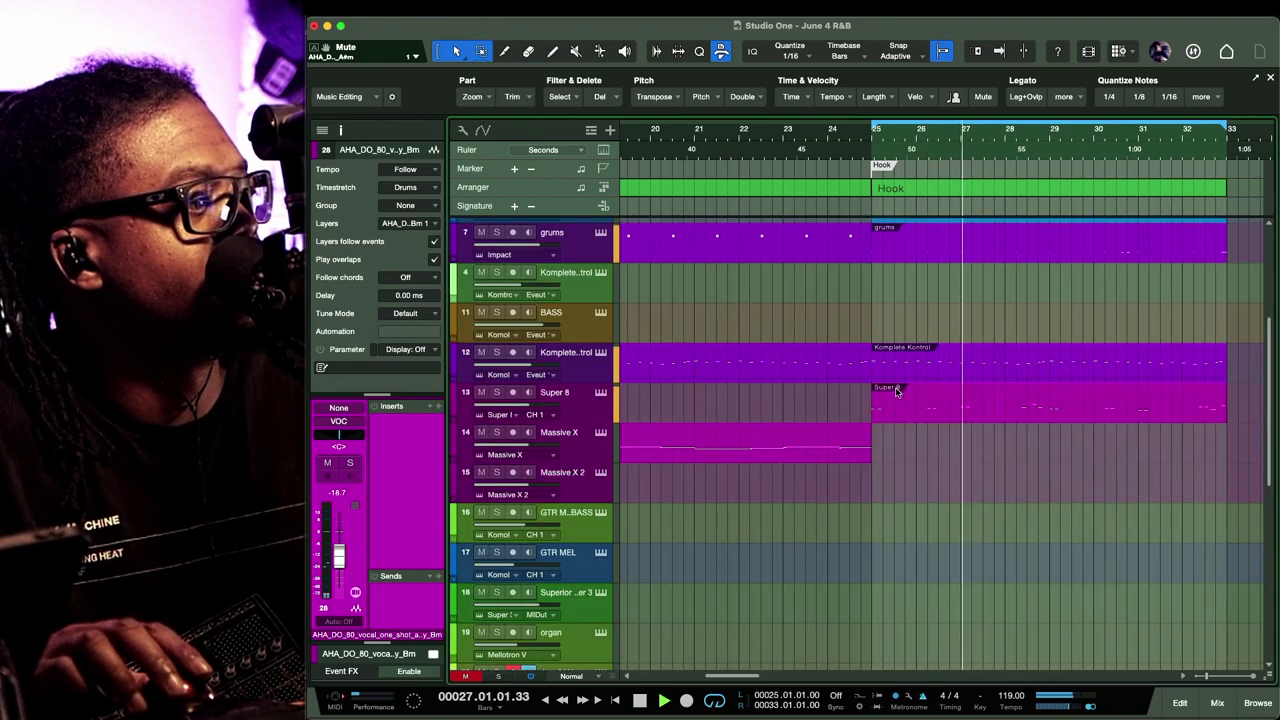
click(784, 136)
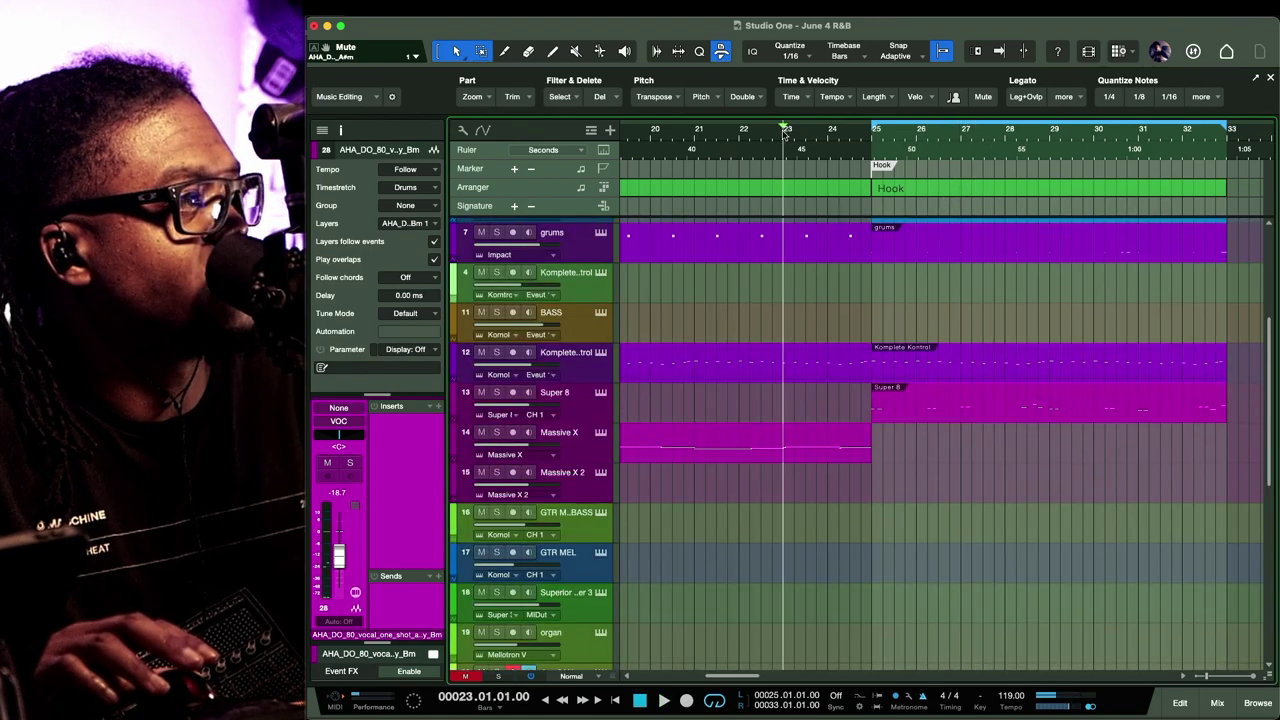
scroll(875, 432, up, 4)
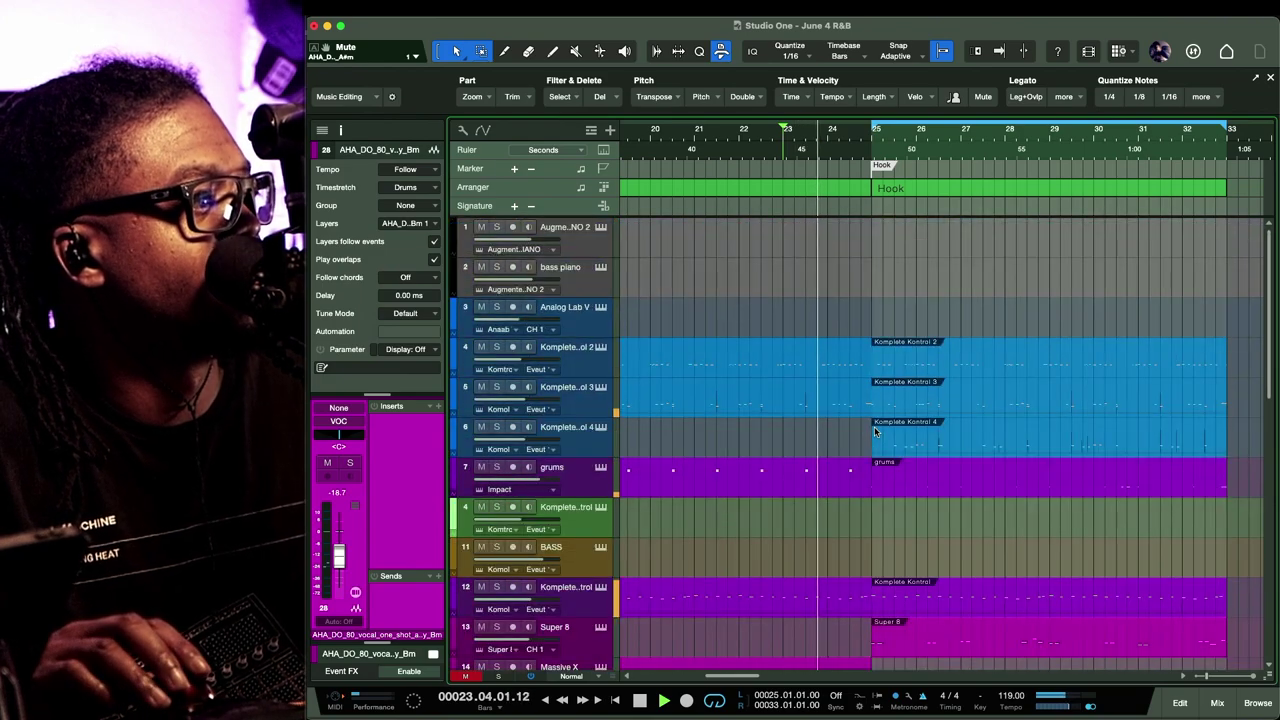
scroll(875, 432, down, 5)
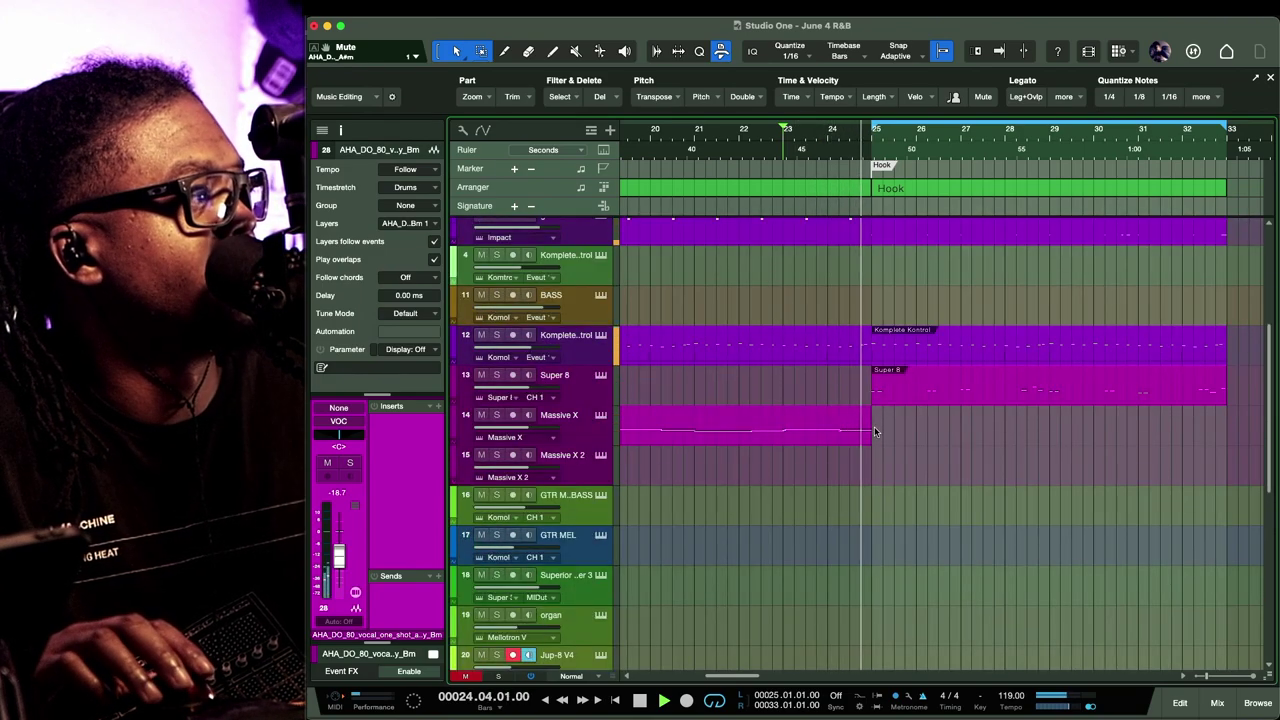
scroll(870, 428, down, 1)
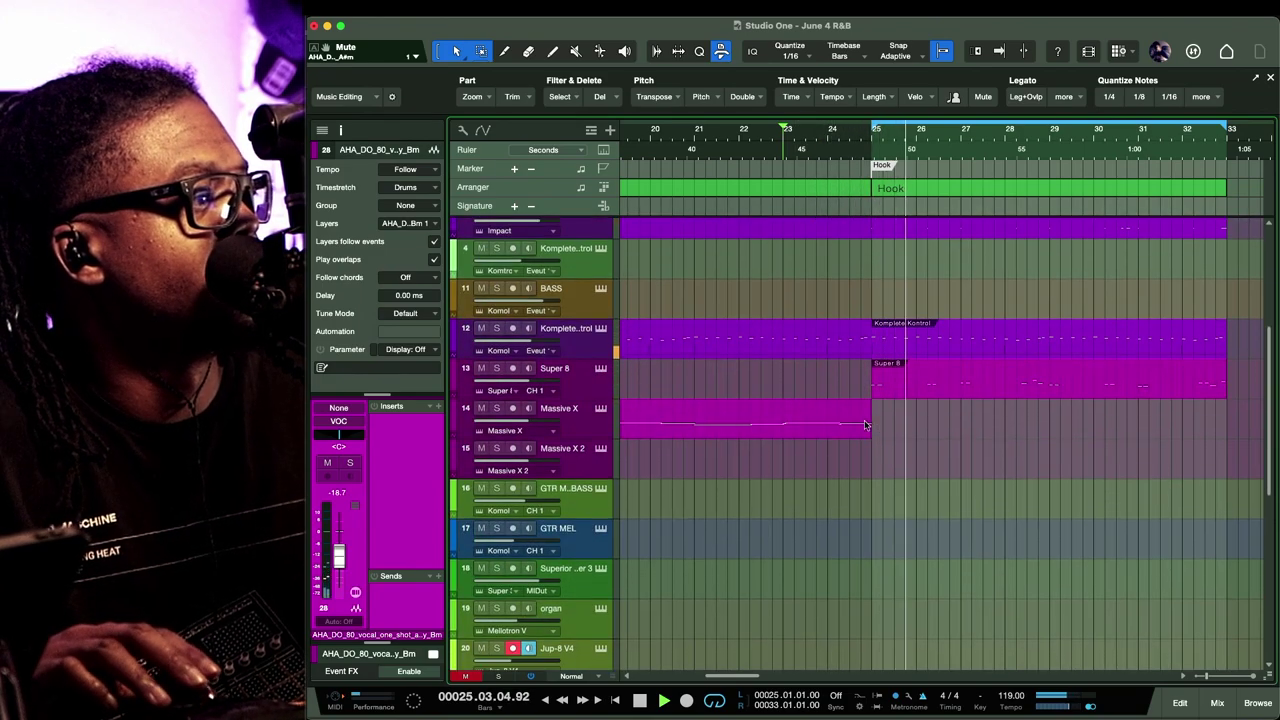
Open the Massive X instrument of track 14 in full view, answering Yes for the listed vocal sample files
click(866, 425)
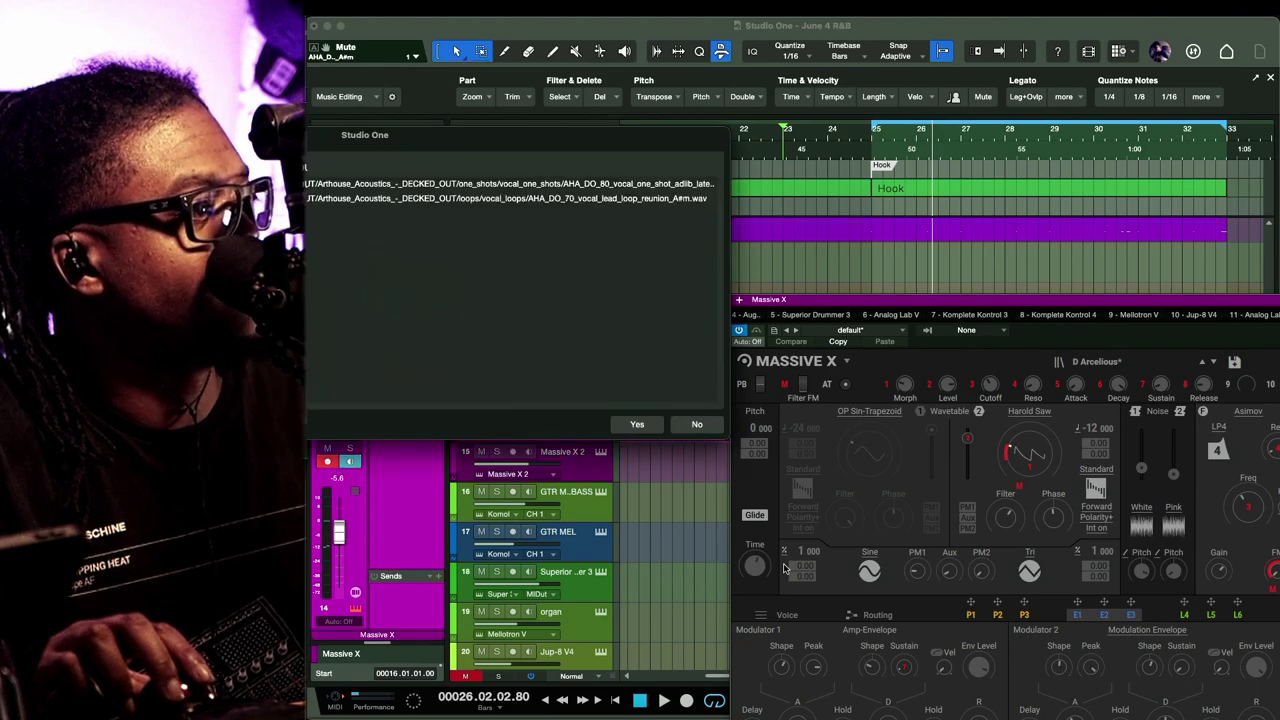
click(628, 426)
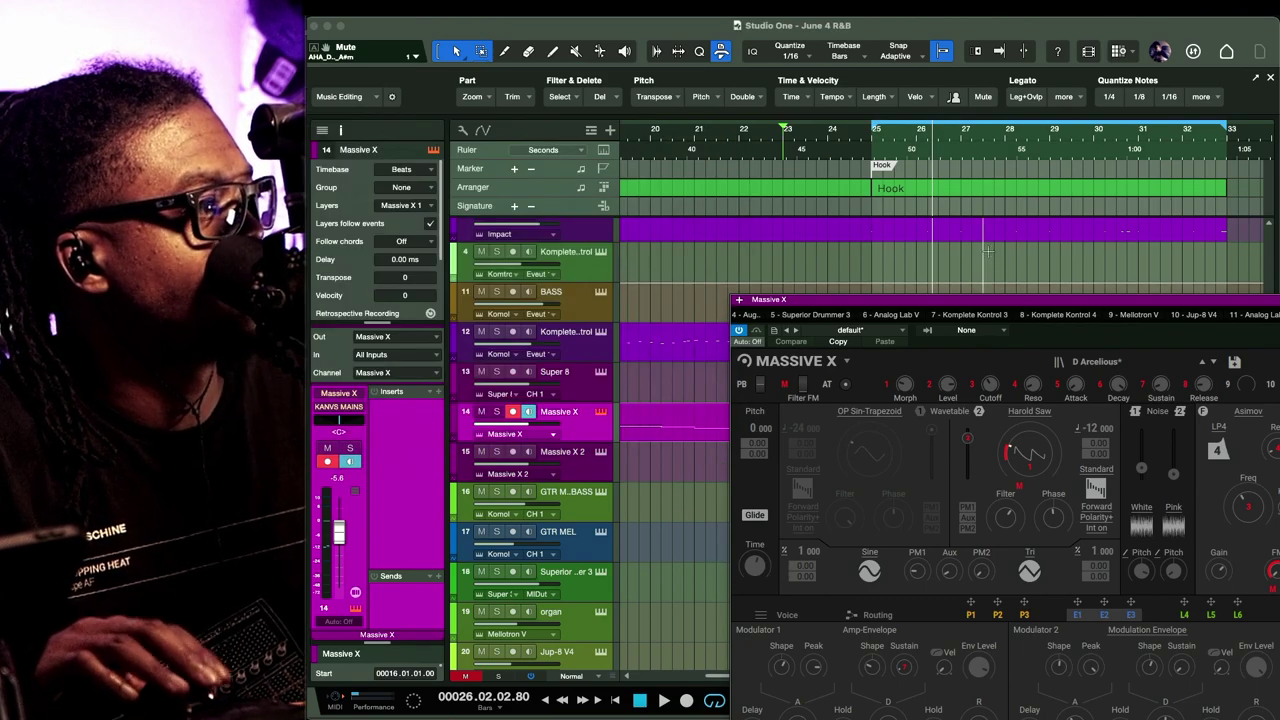
drag(1030, 304, 781, 175)
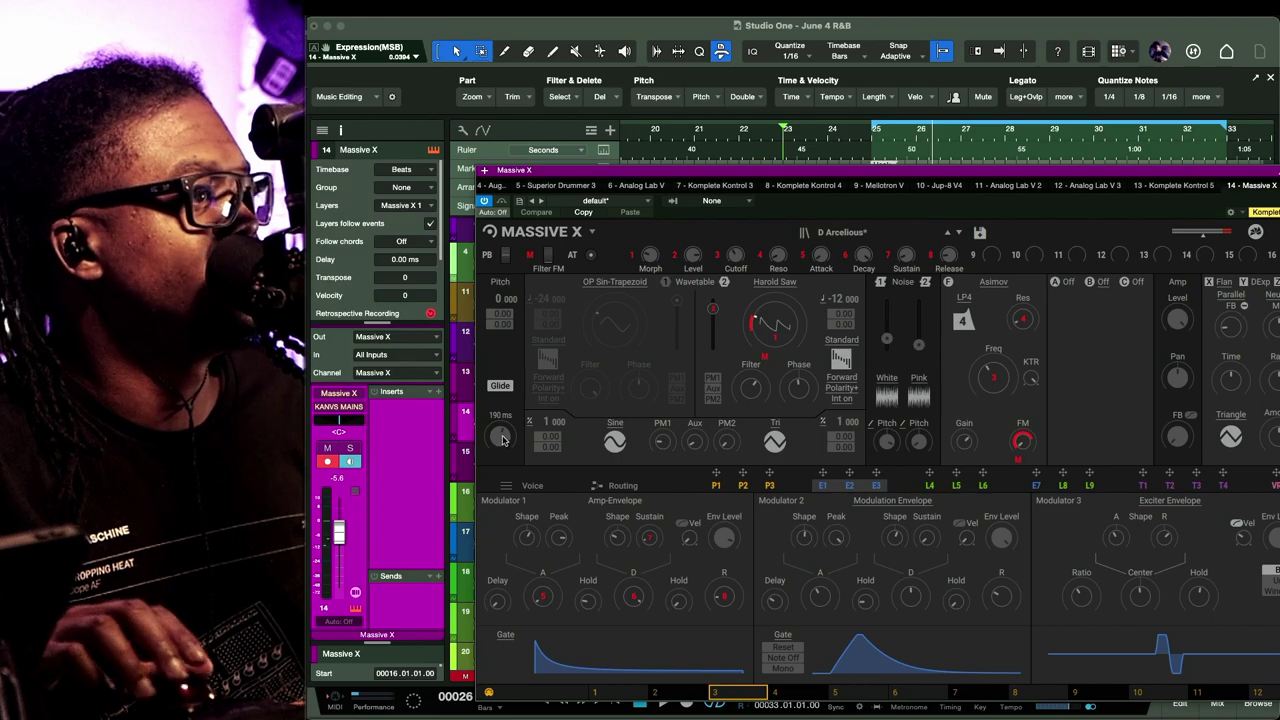
drag(653, 175, 560, 125)
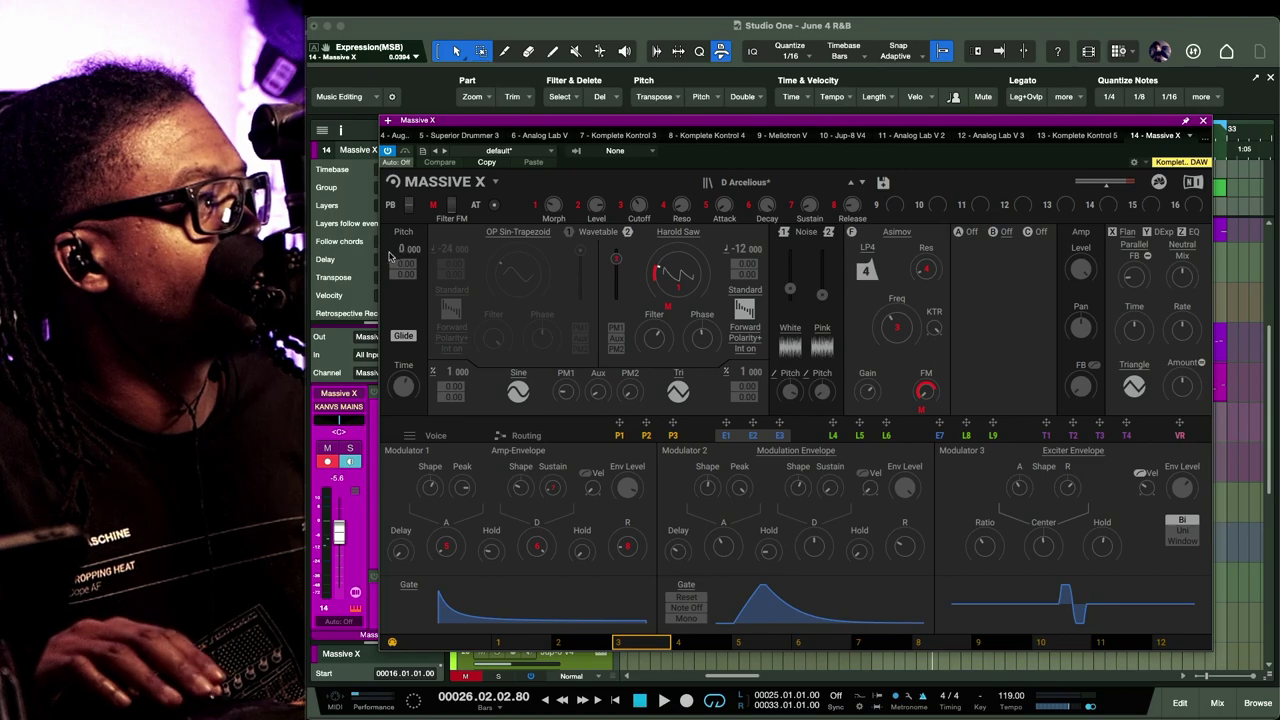
Examine the glide, pitch-bend, modulation and macro controls of Massive X
mouse_move(407, 385)
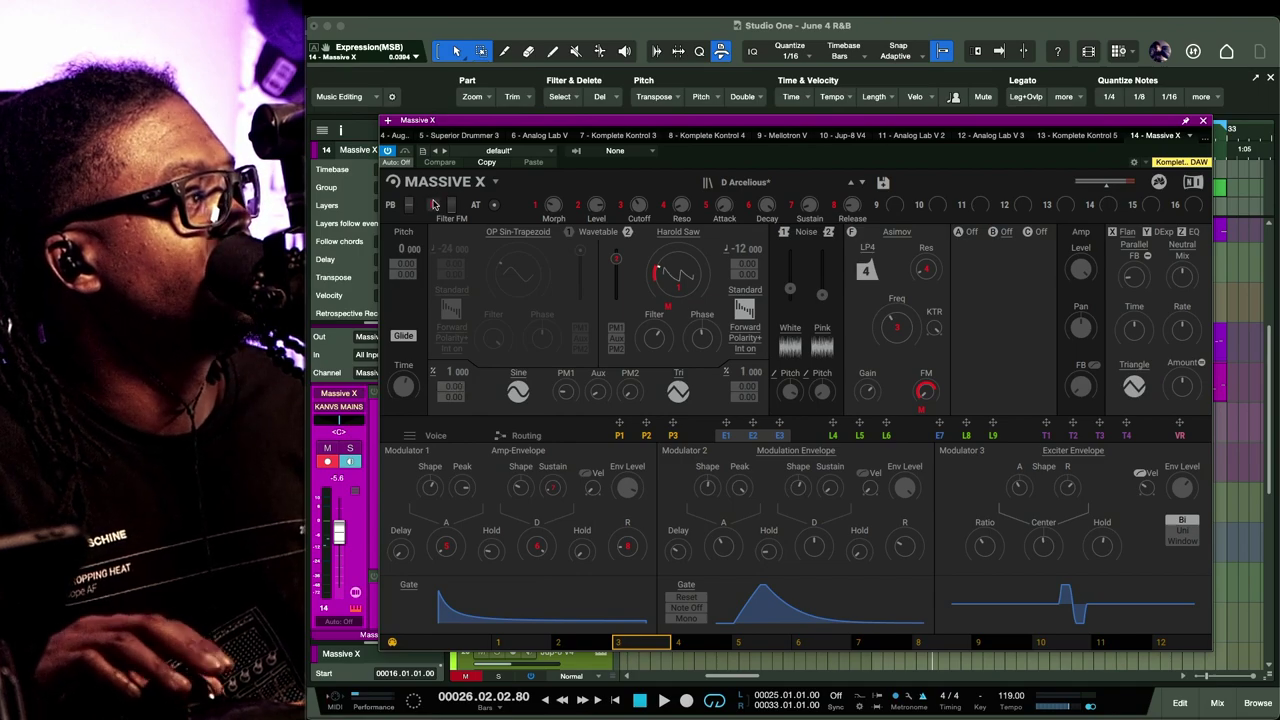
drag(408, 206, 568, 230)
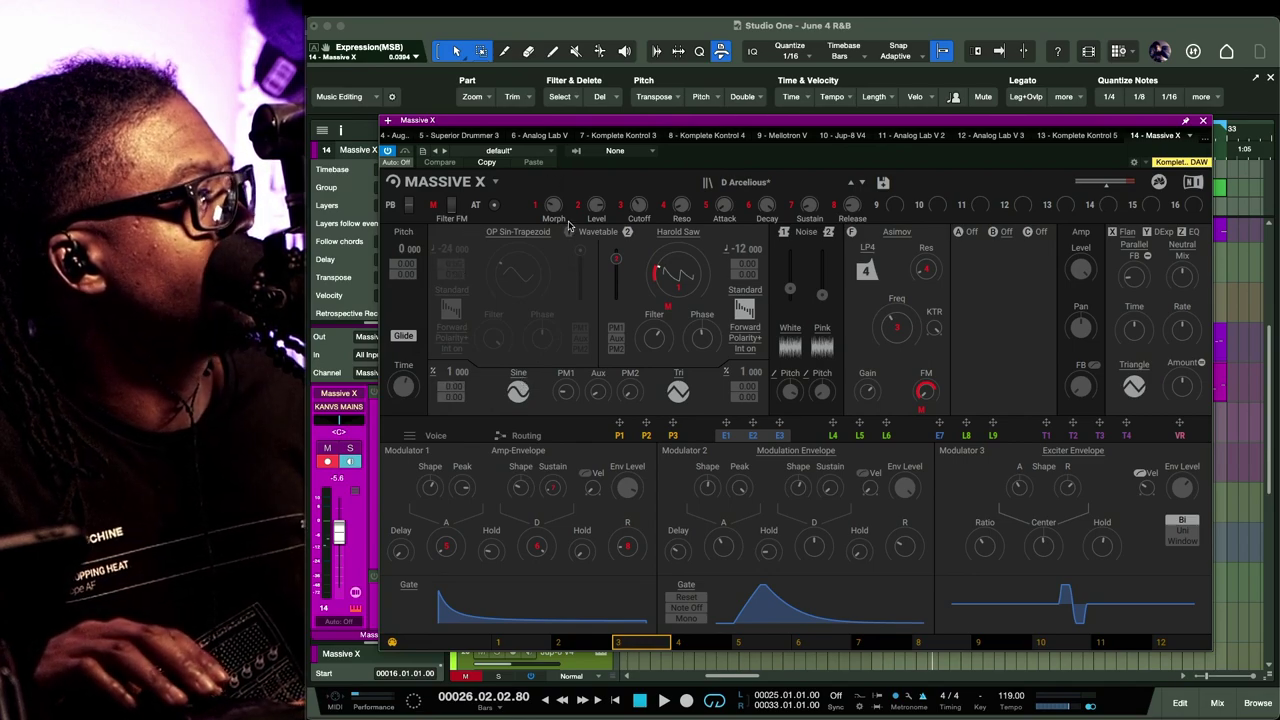
mouse_move(568, 222)
mouse_down()
mouse_move(603, 292)
mouse_move(596, 212)
mouse_move(470, 212)
mouse_move(494, 207)
mouse_up()
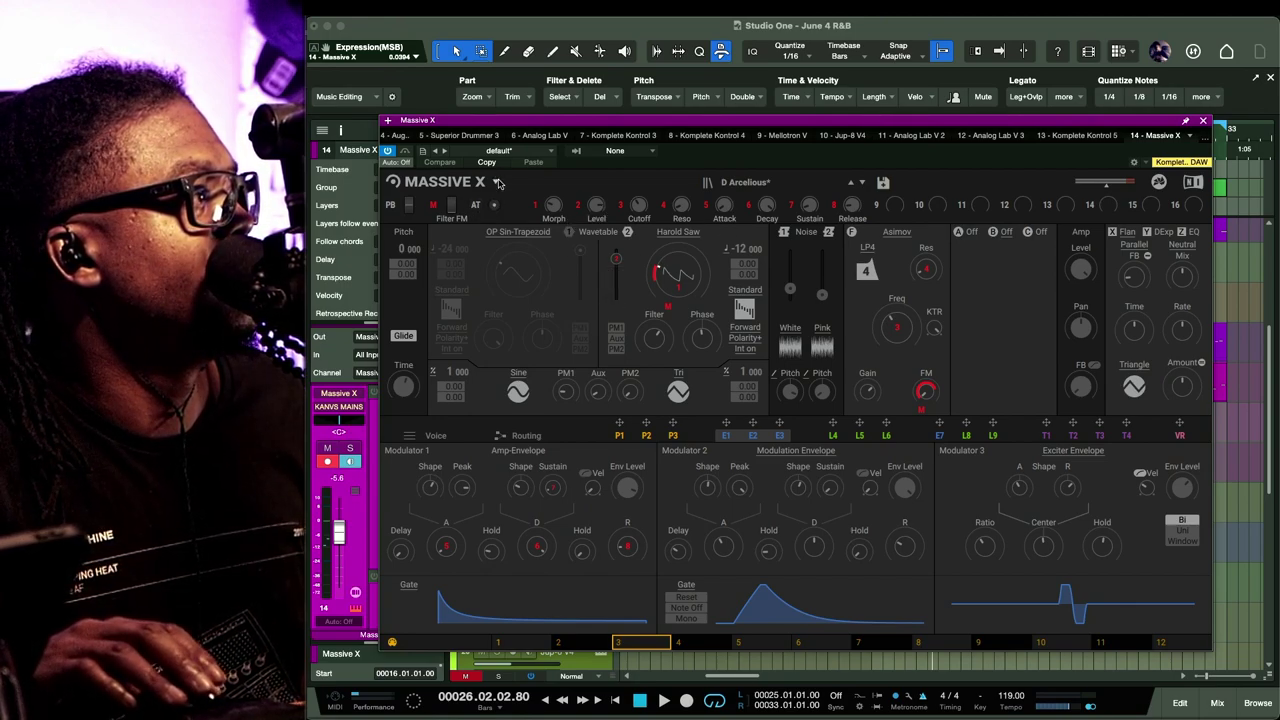
Close the Massive X instrument window and capture the played take on its track with Retrospective Recording
click(497, 182)
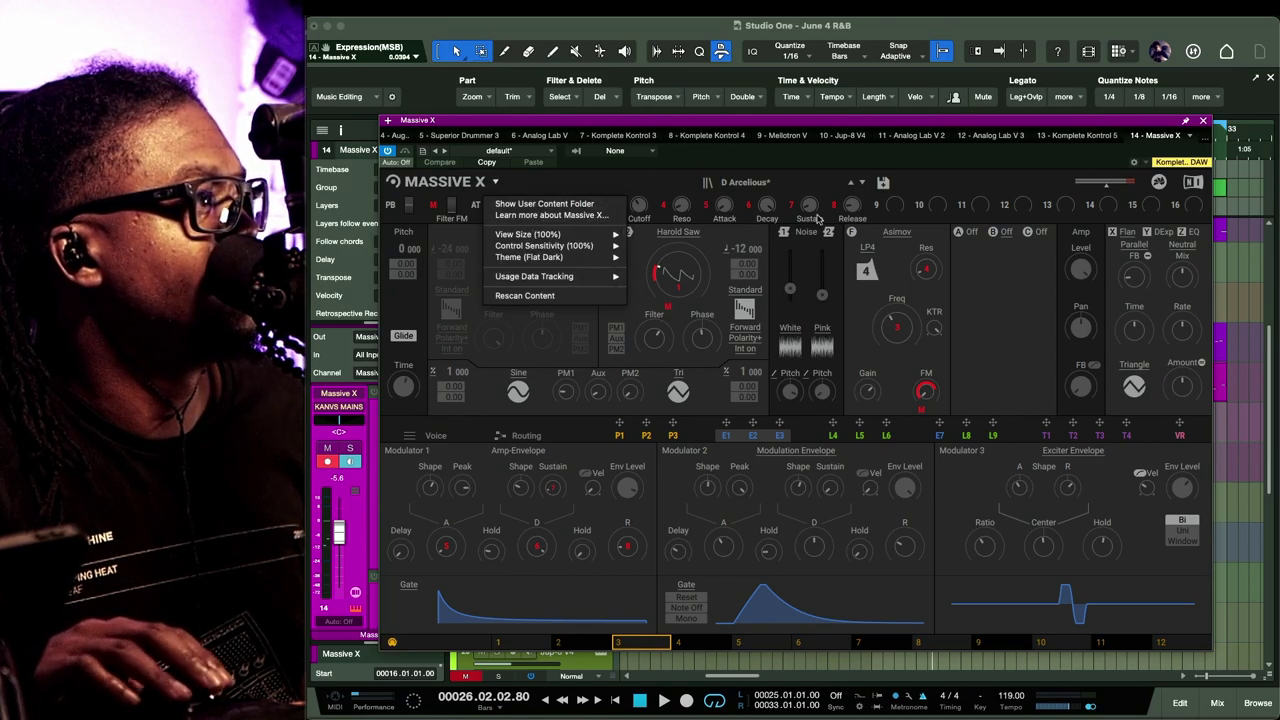
click(970, 182)
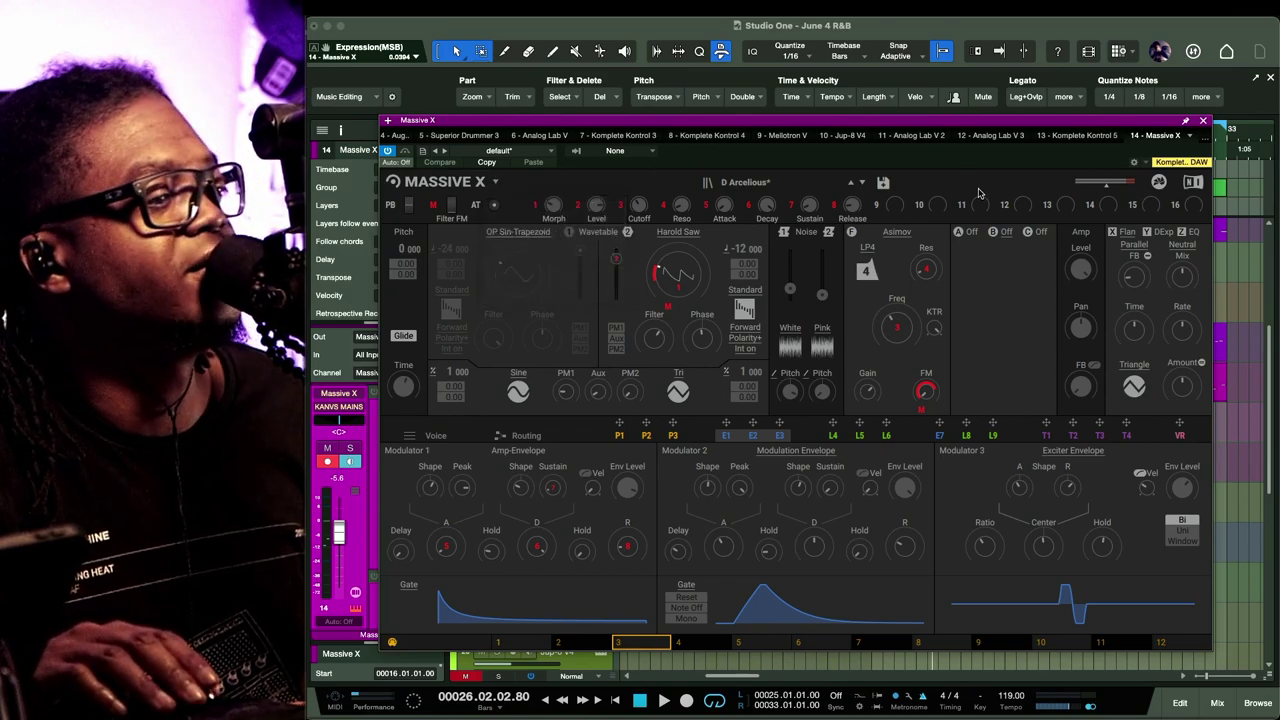
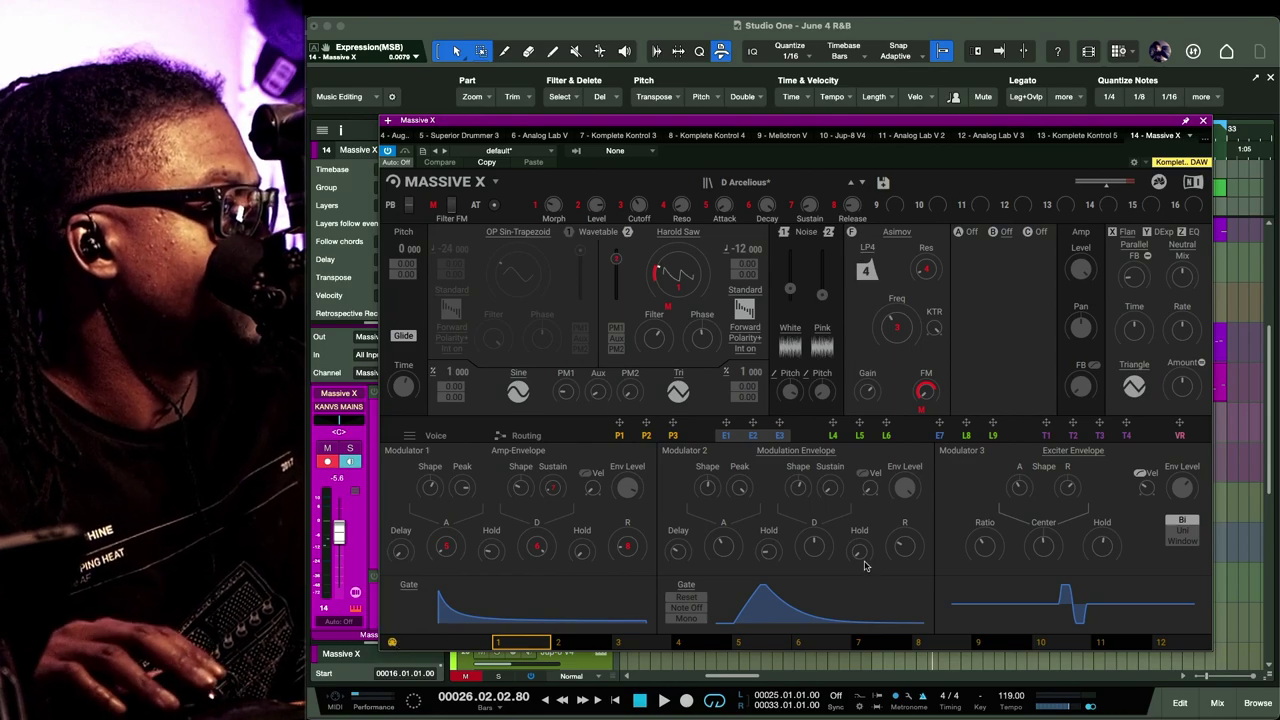
mouse_move(866, 561)
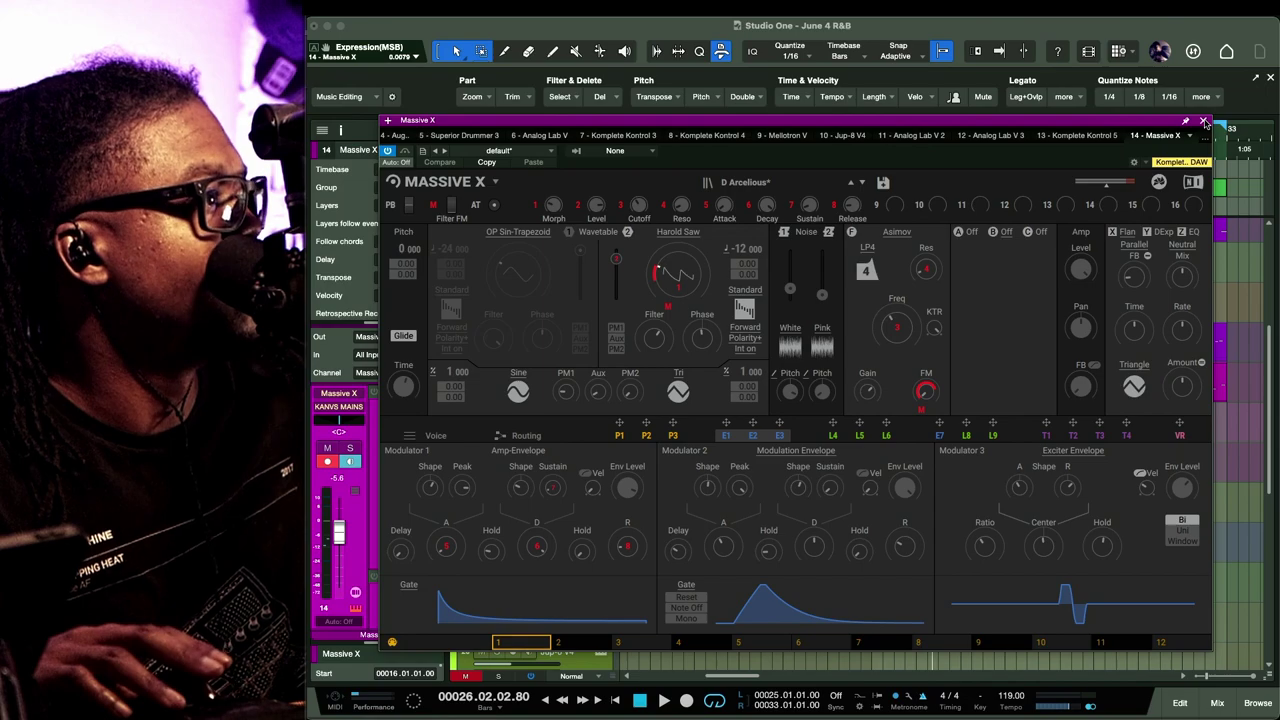
click(1205, 121)
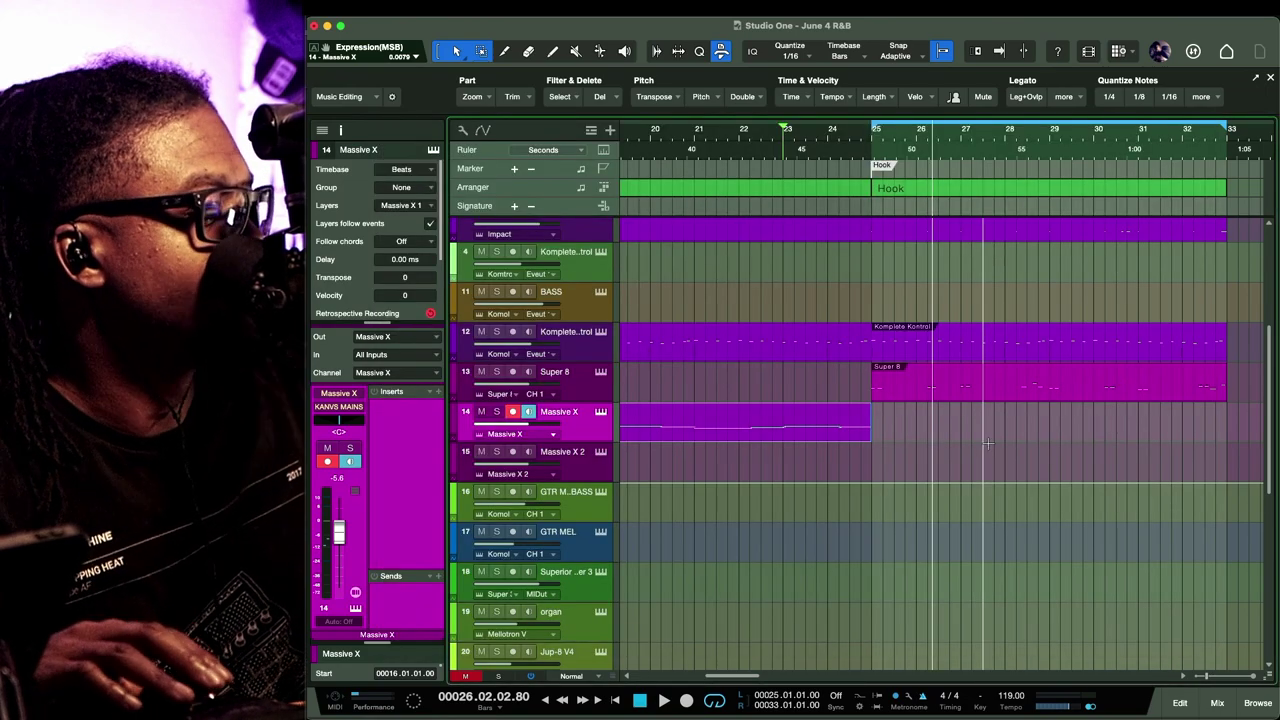
key(space)
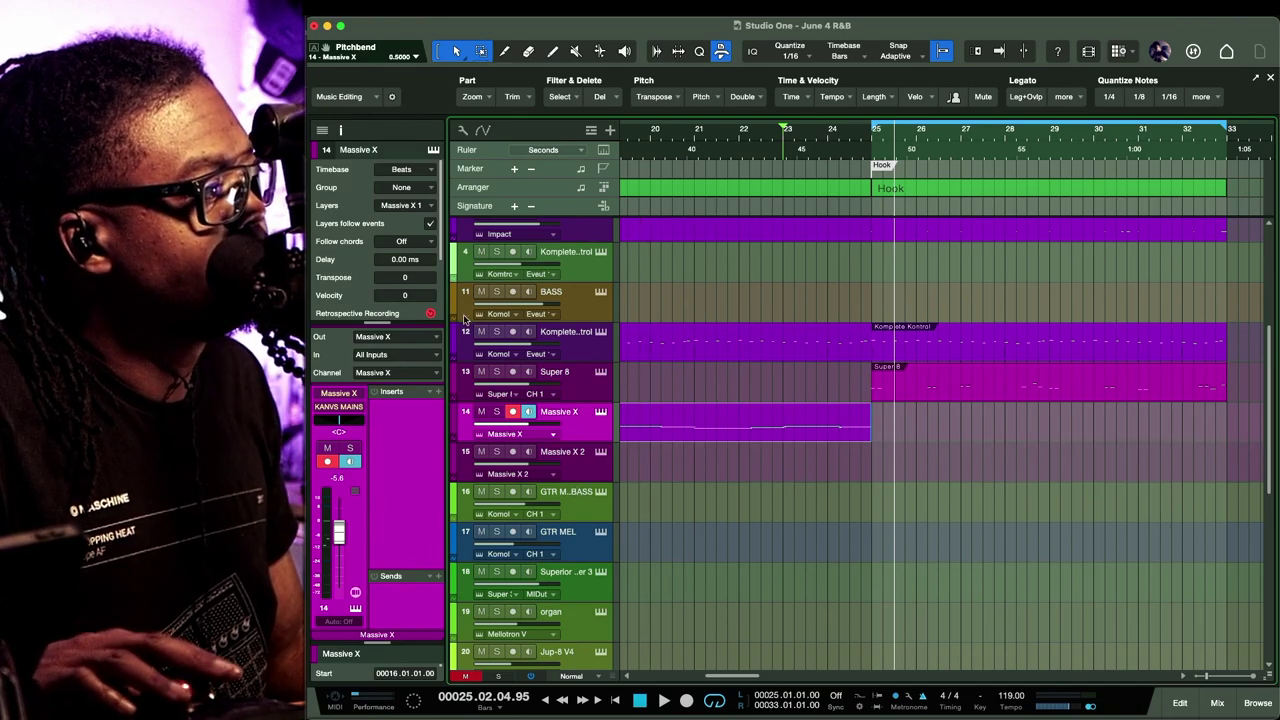
click(430, 314)
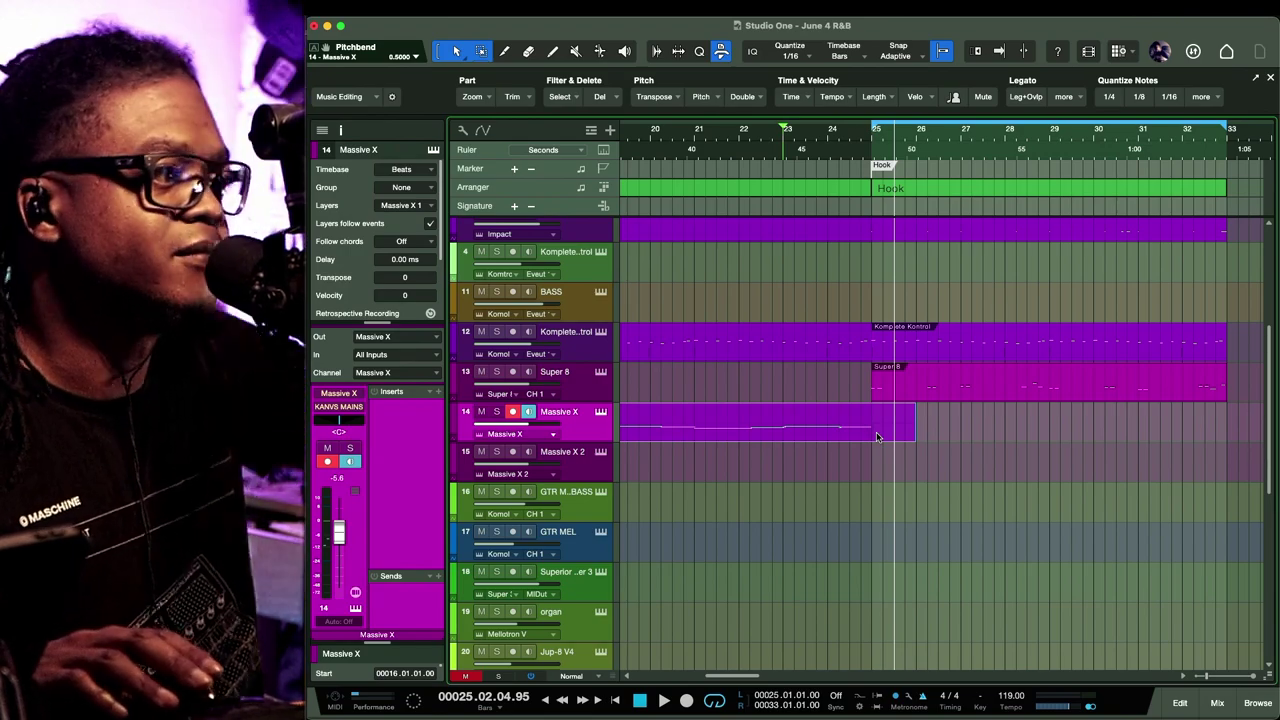
Open the Massive X part in the note editor and show an enlarged Pitch Bend lane
double_click(877, 437)
drag(890, 578, 928, 224)
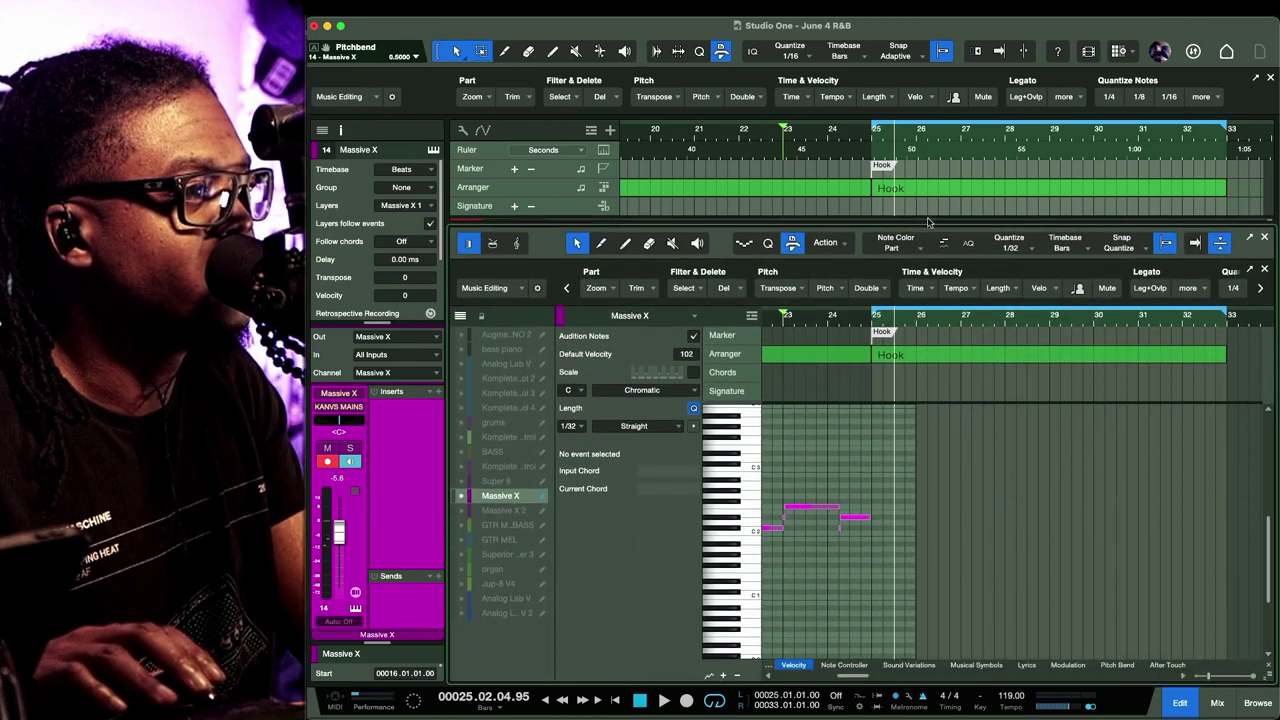
click(1125, 665)
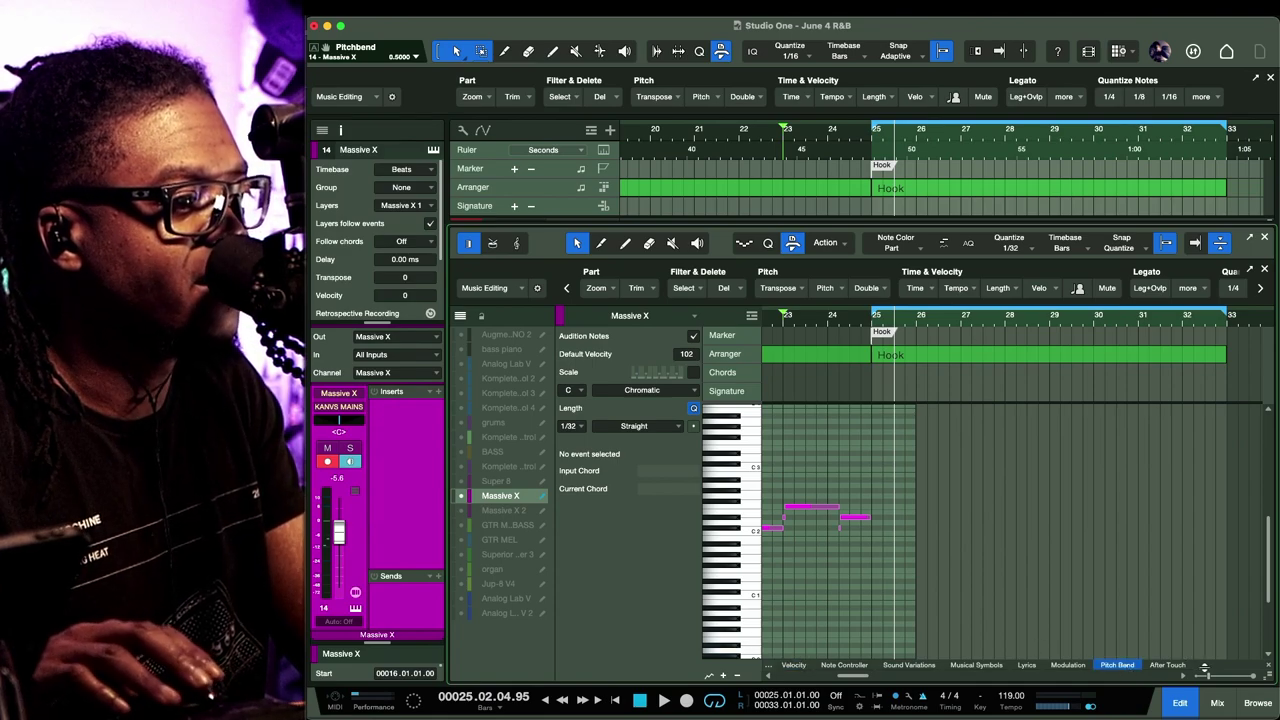
drag(1211, 667, 1196, 432)
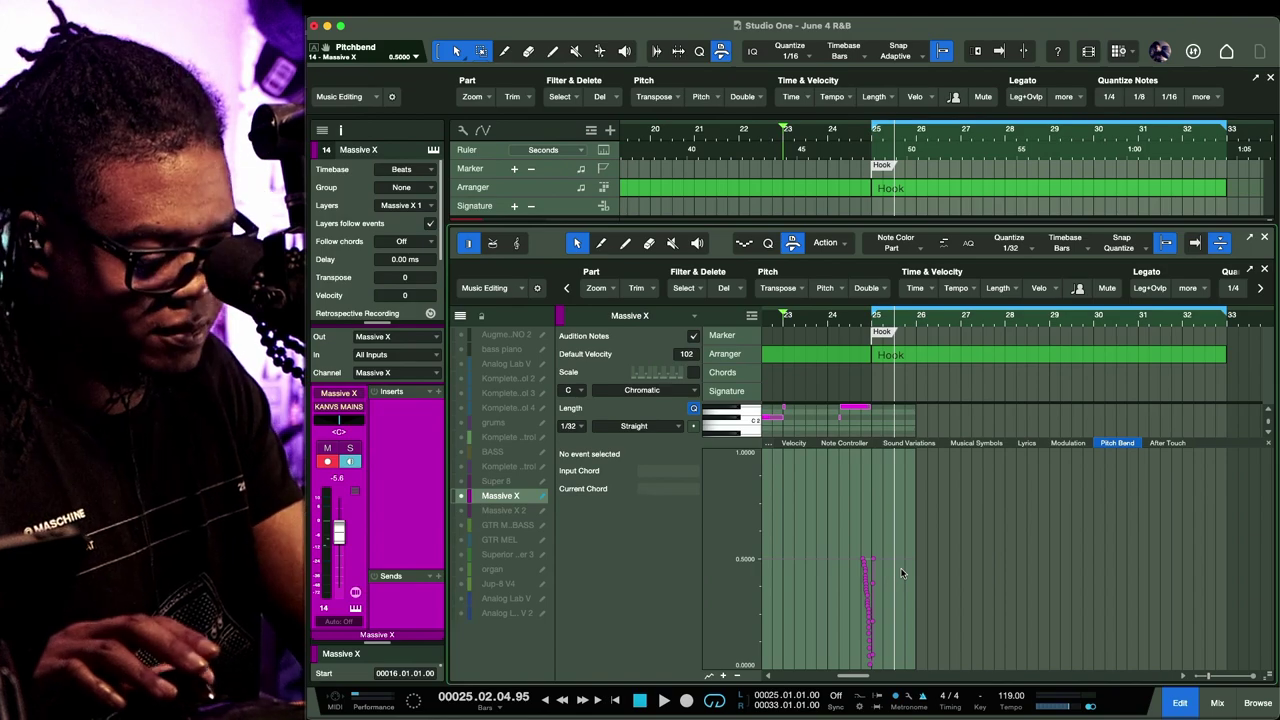
Delete the recorded intermediate points on the descending pitch bend curve just before bar 25
key(e)
key(e)
key(e)
key(e)
key(e)
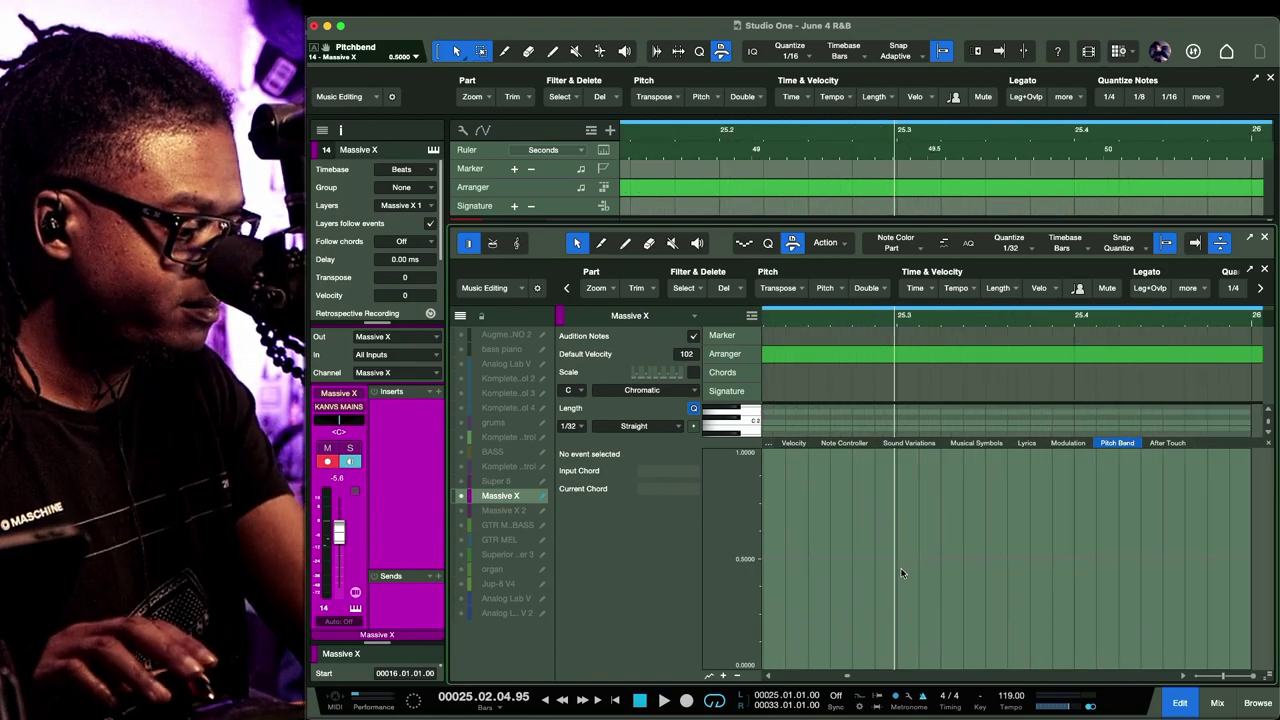
scroll(901, 572, left, 5)
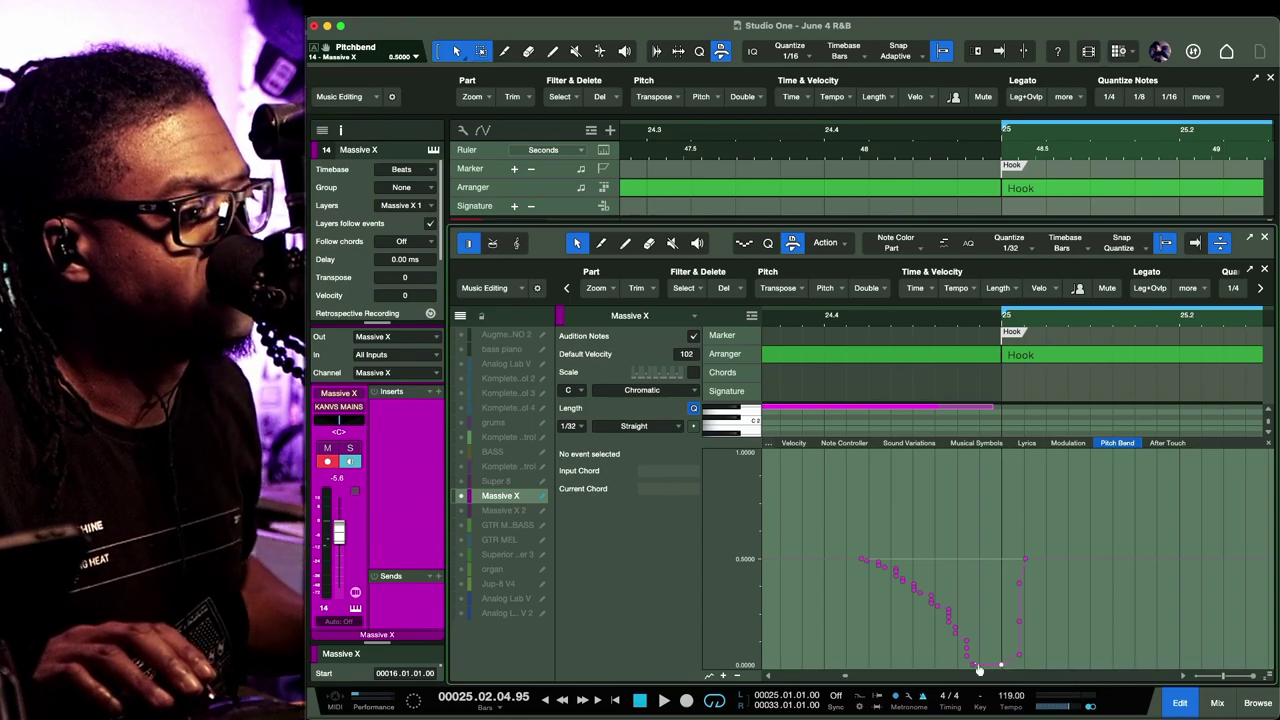
drag(869, 577, 973, 635)
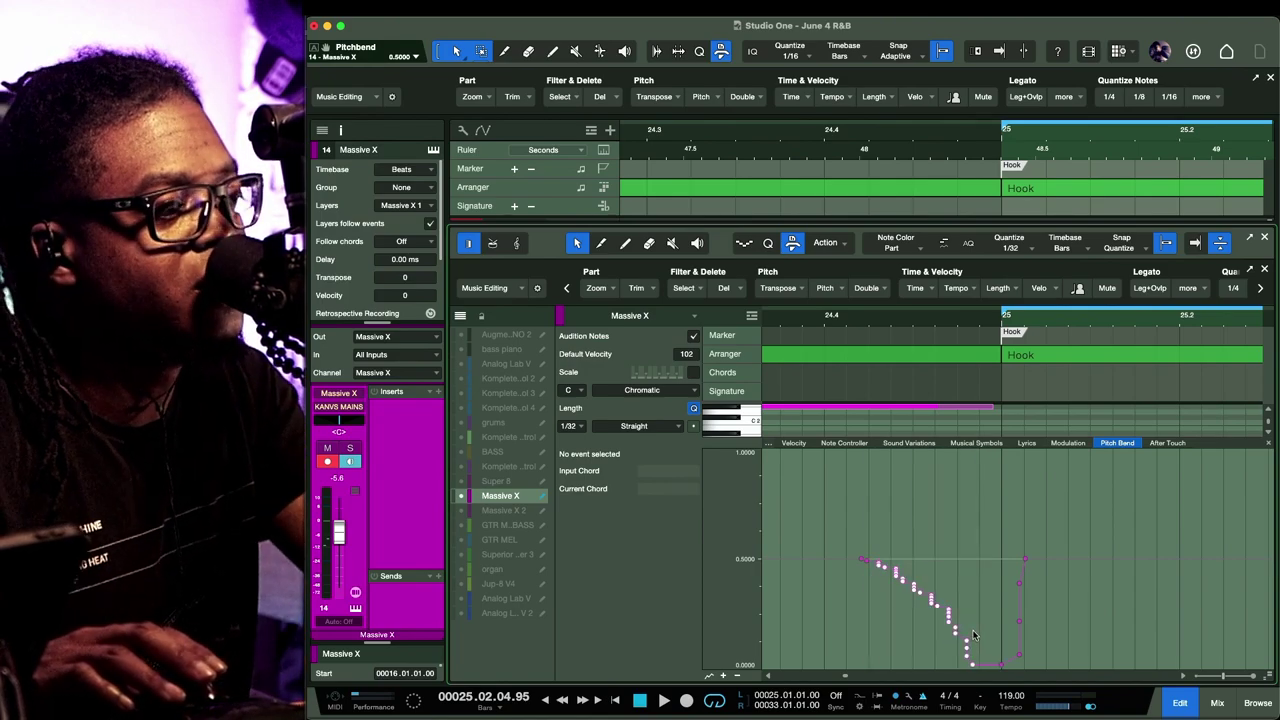
key(Delete)
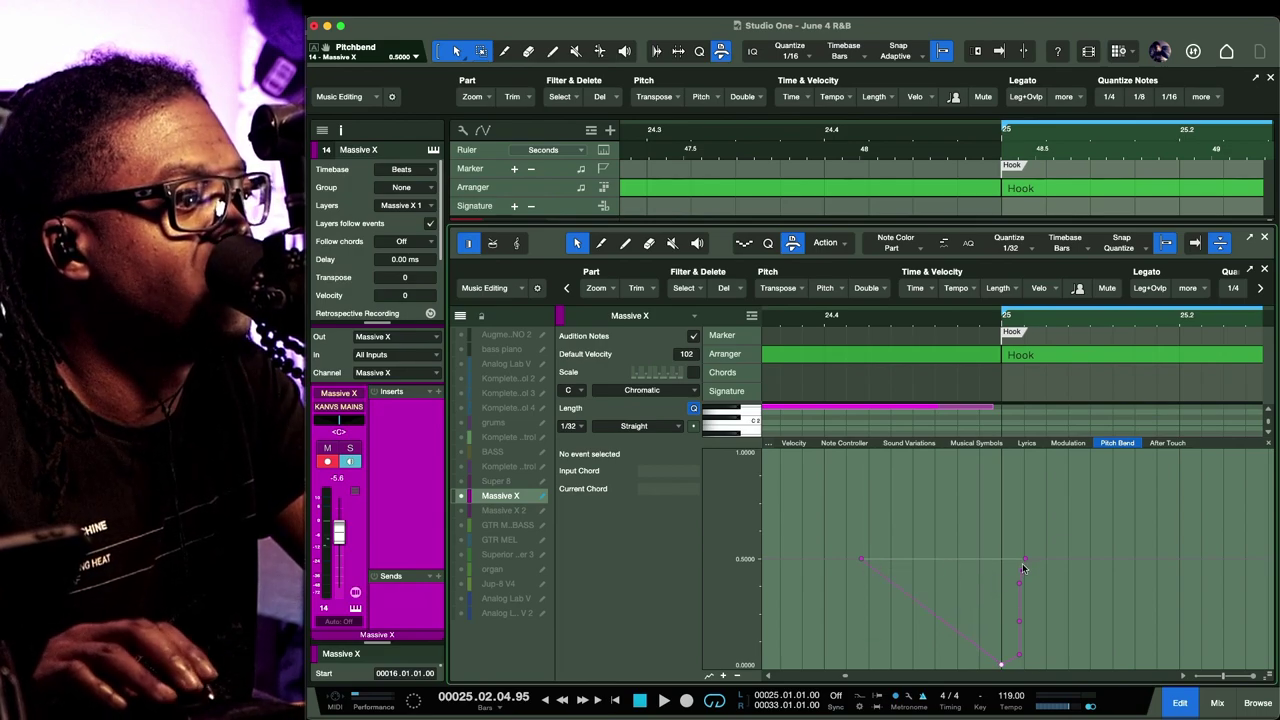
Move the last 0.5000 pitch bend point back to the start of bar 25 and play back the transition
mouse_move(1026, 563)
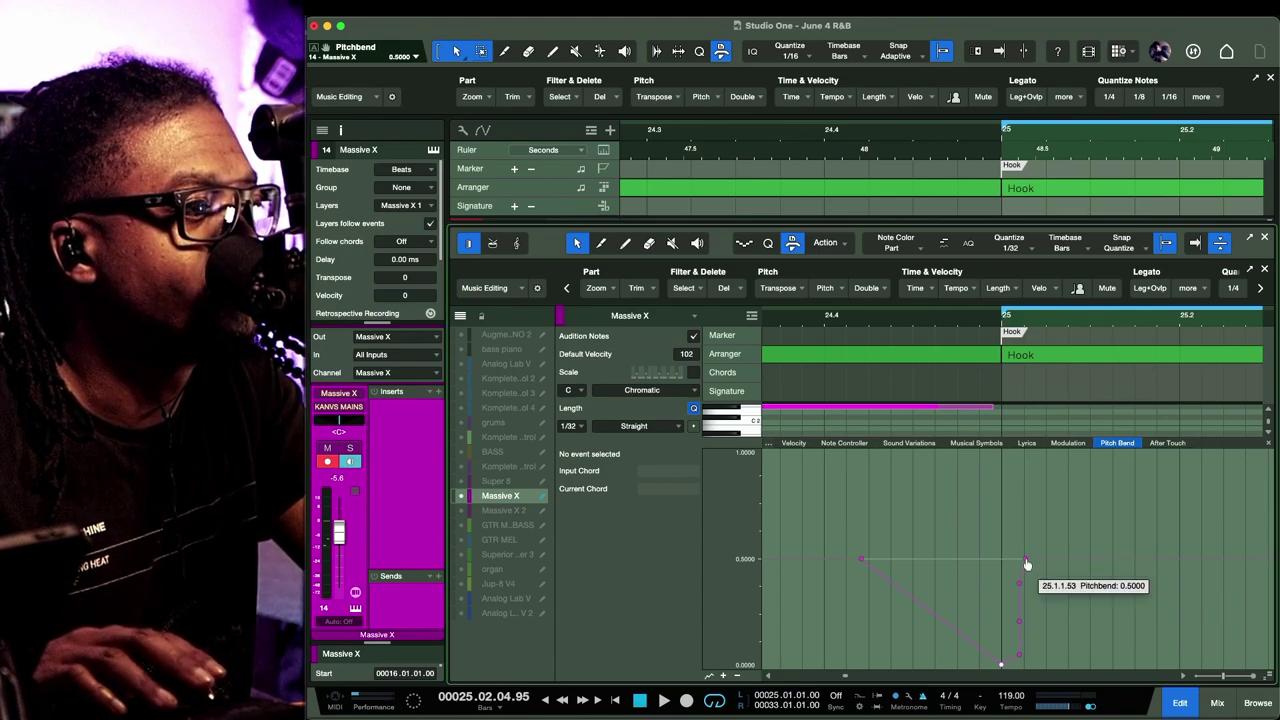
drag(1026, 563, 1006, 563)
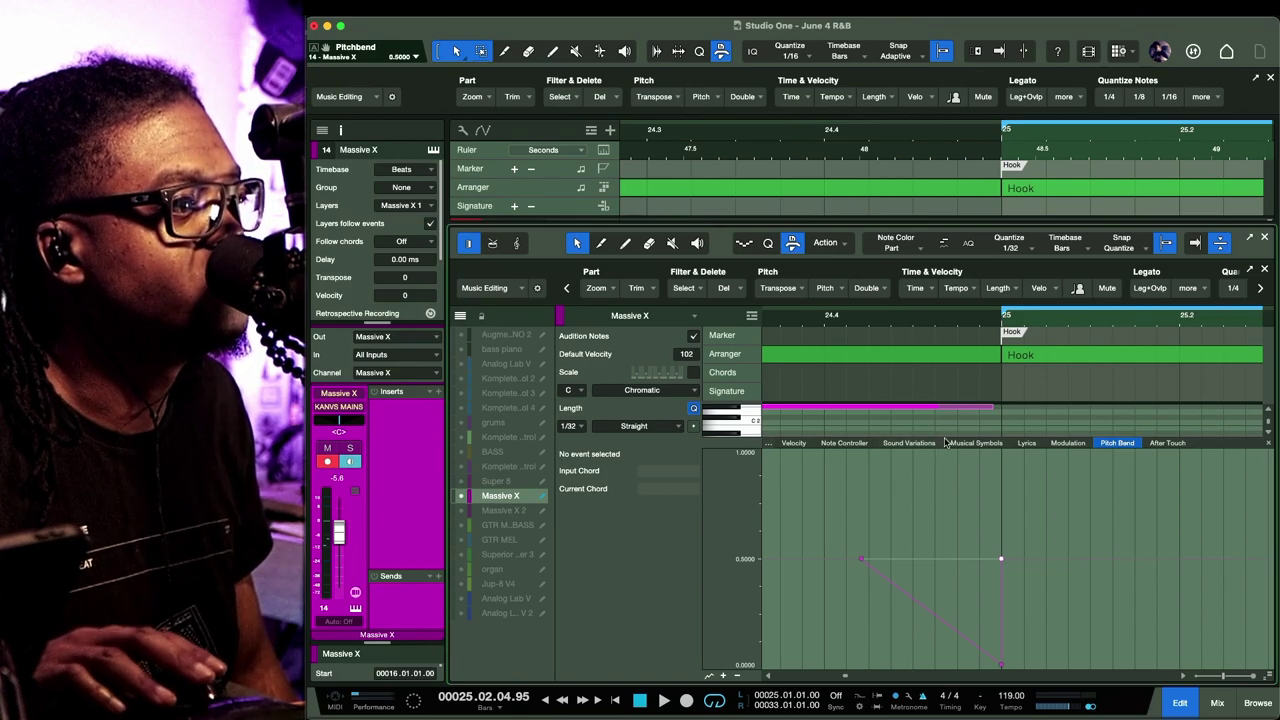
key(space)
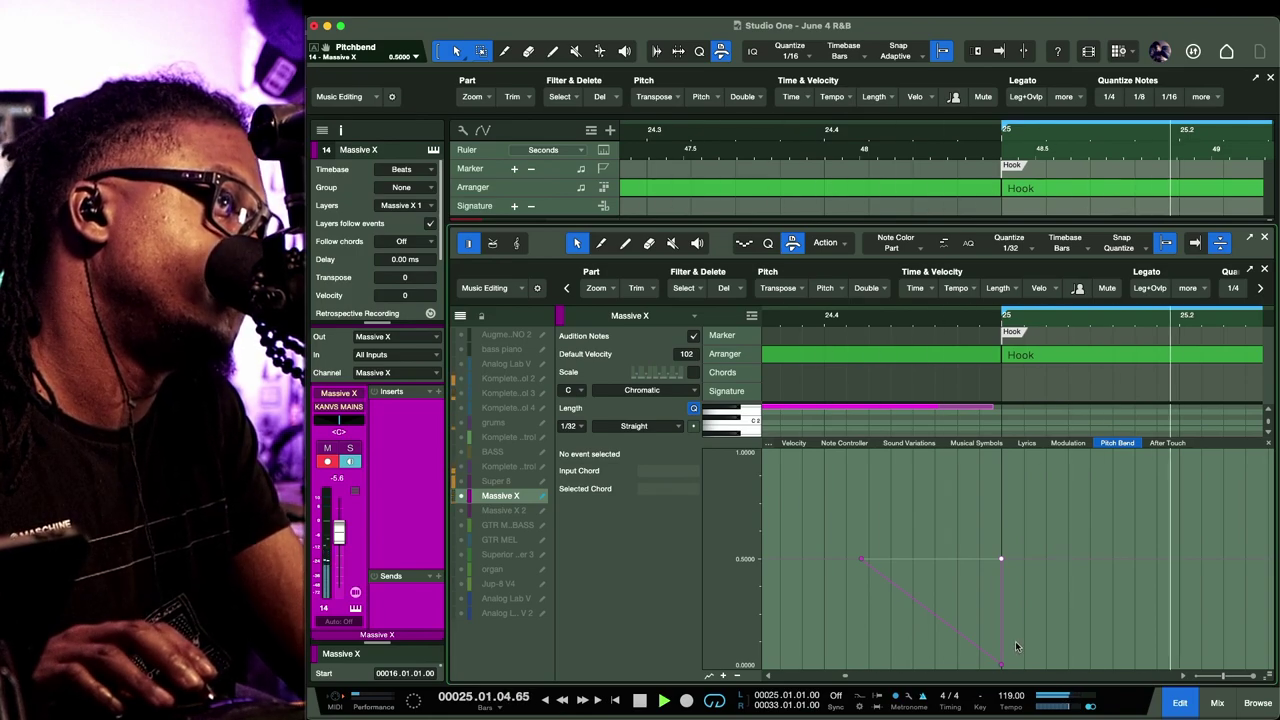
key(space)
key(space)
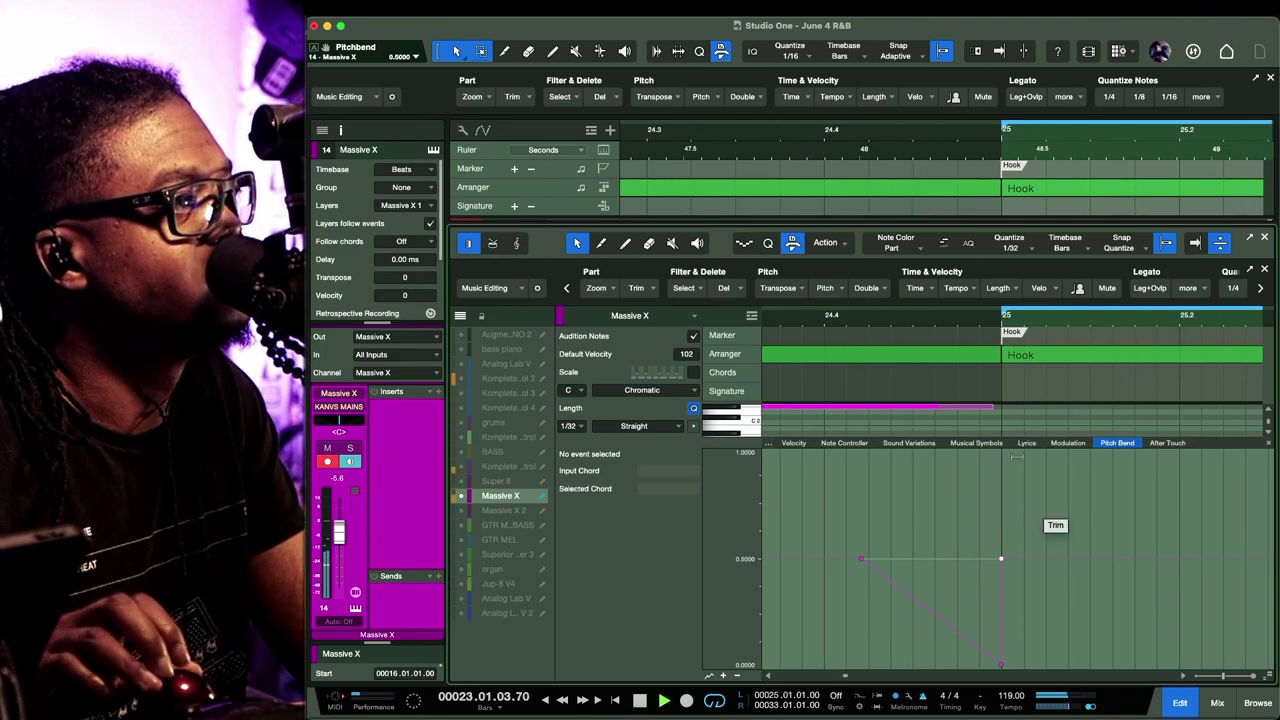
Shrink the note editor and trim the Komplete Kontrol part on track 12 before the hook to end at 24.3
drag(950, 228, 947, 655)
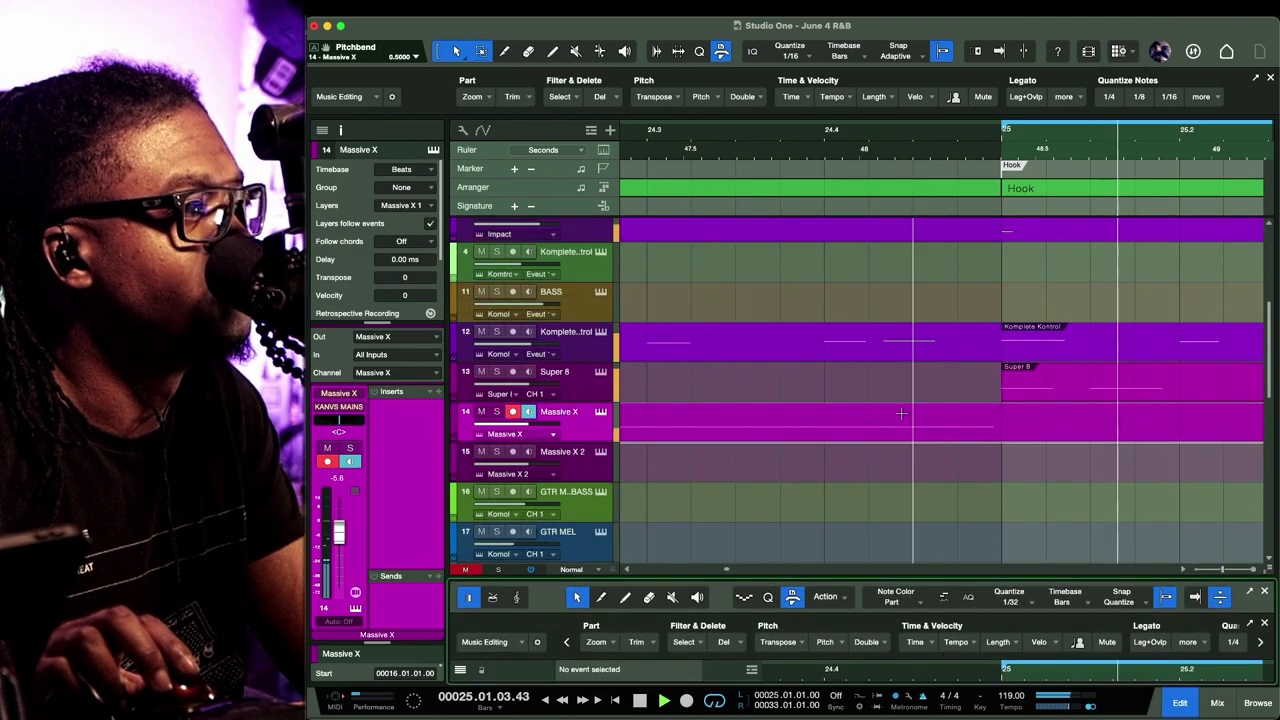
key(space)
key(space)
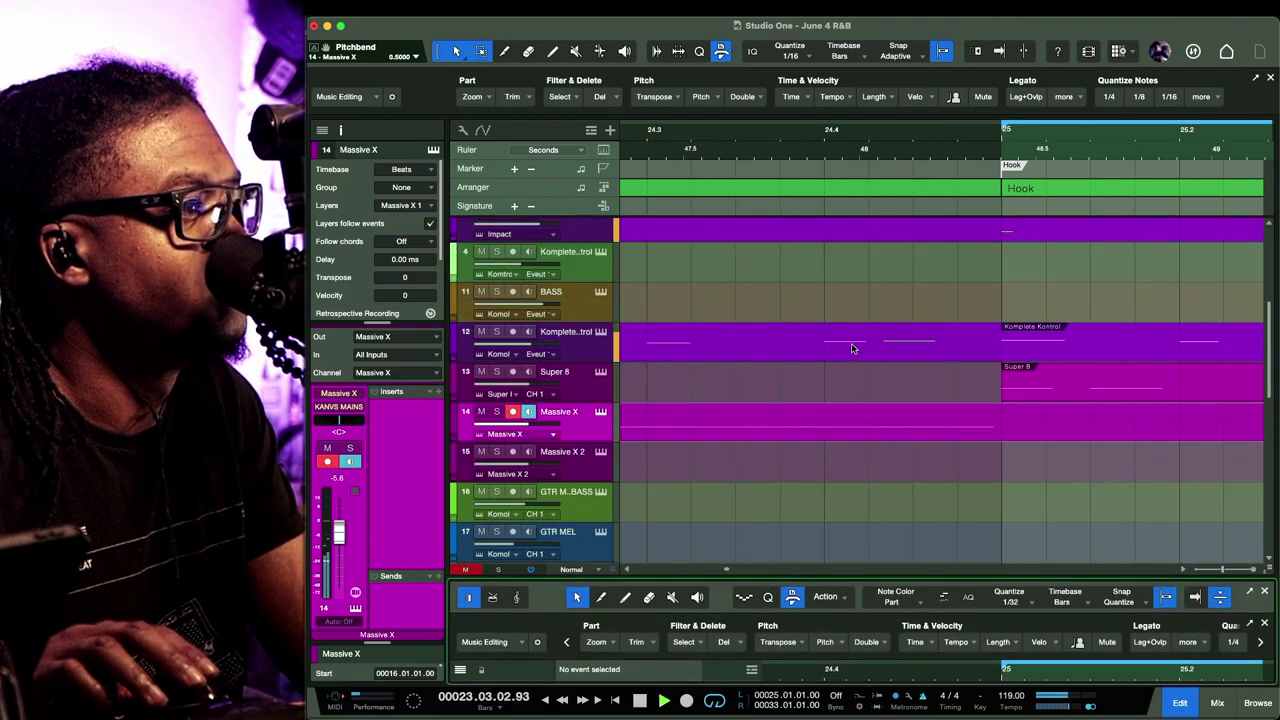
click(852, 348)
key(space)
key(space)
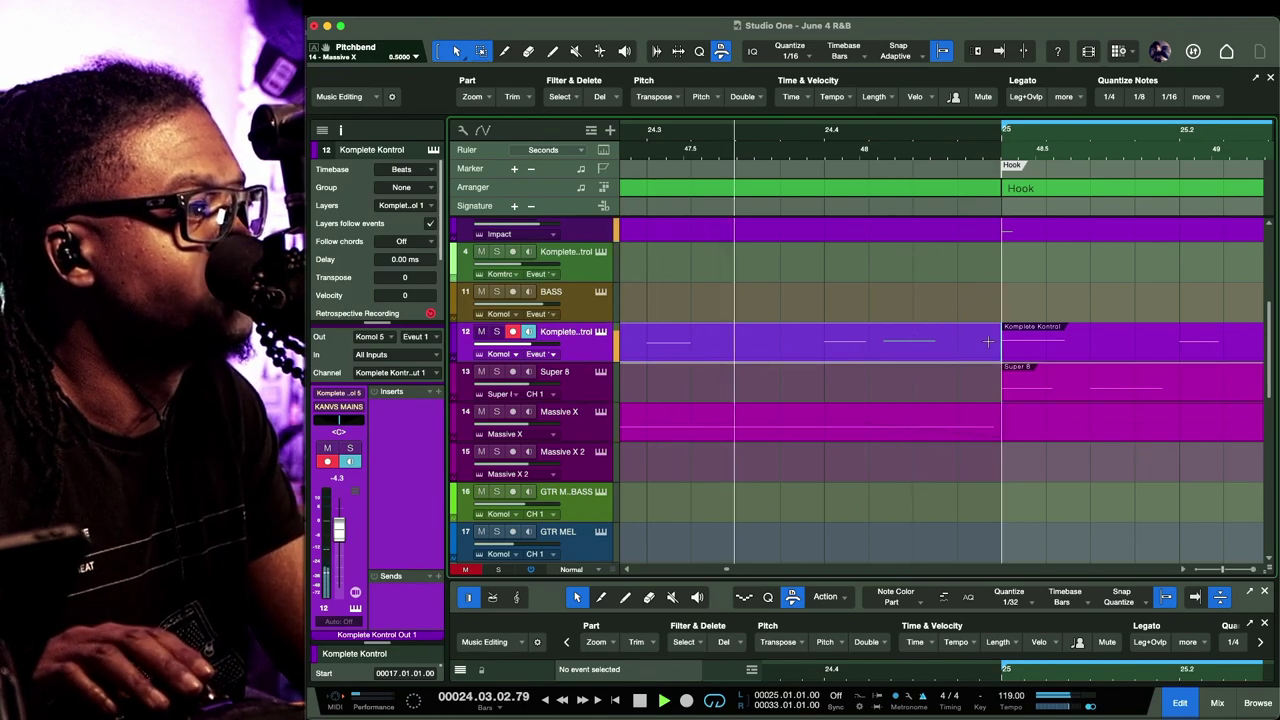
drag(993, 341, 648, 361)
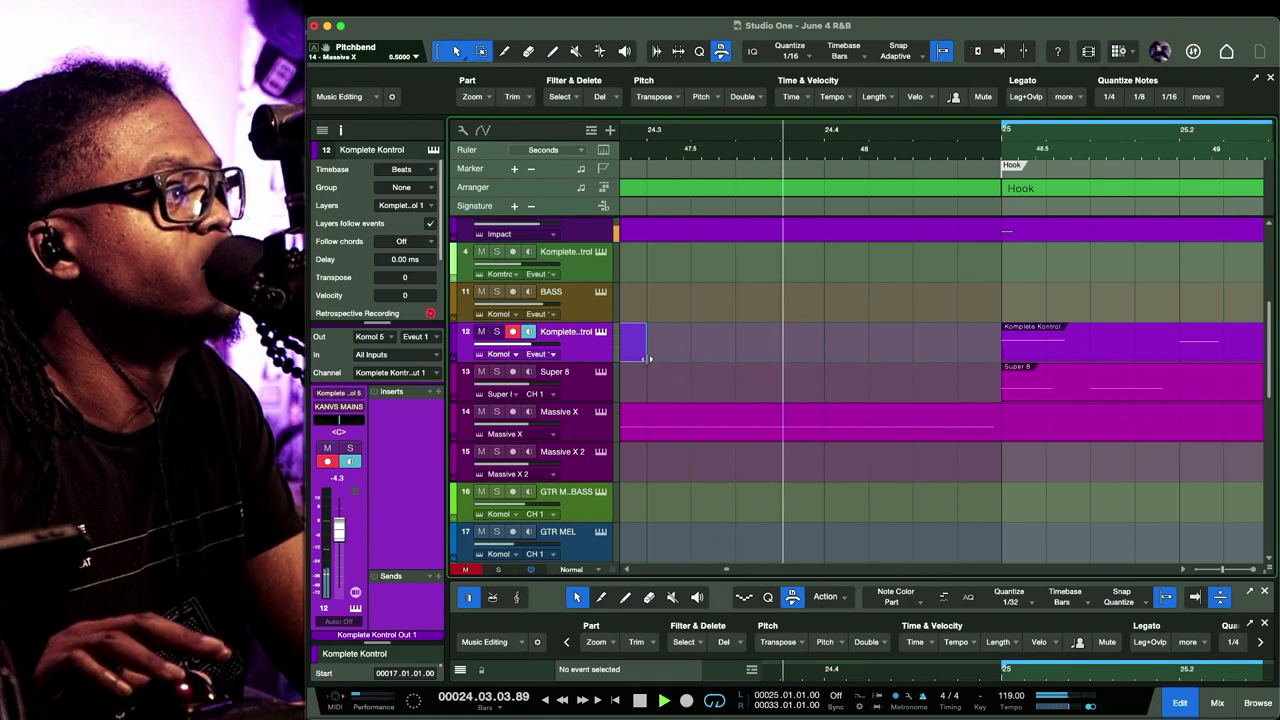
Trim the Komplete Kontrol 2 and Komplete Kontrol 3 verse parts together so both end at 24.3
scroll(839, 343, up, 1)
scroll(839, 342, up, 5)
scroll(839, 342, down, 4)
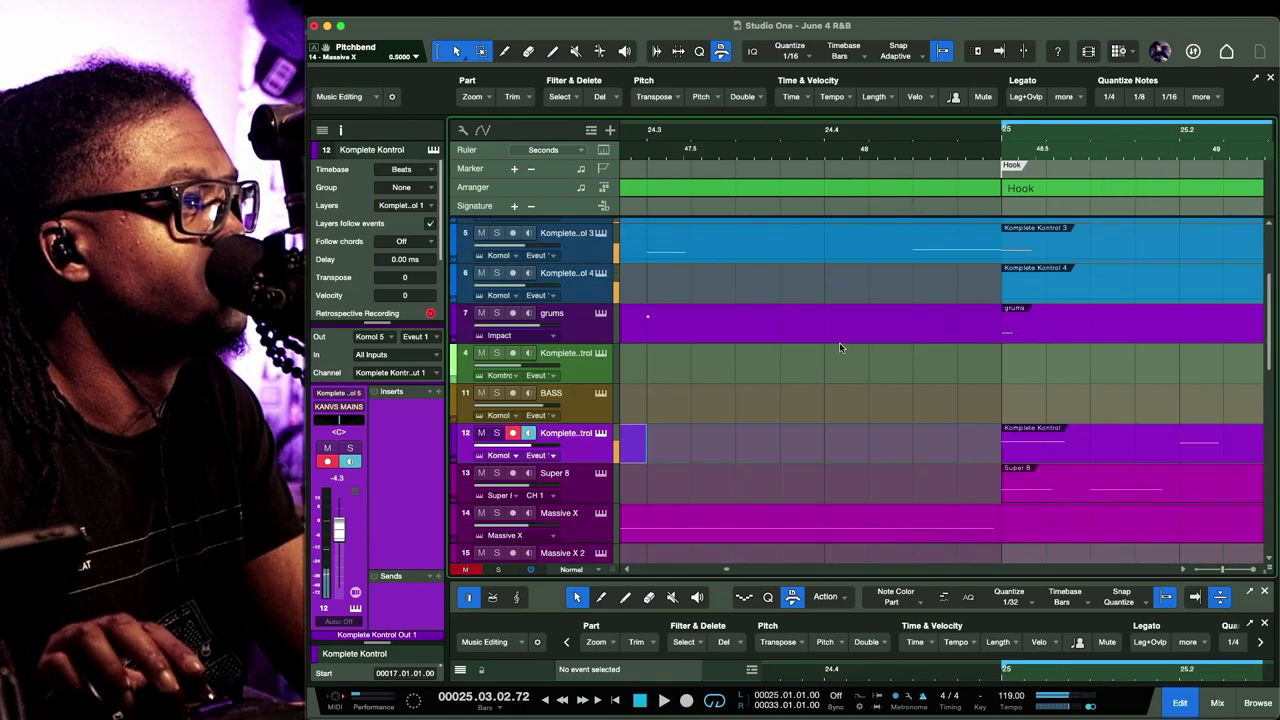
scroll(839, 342, up, 4)
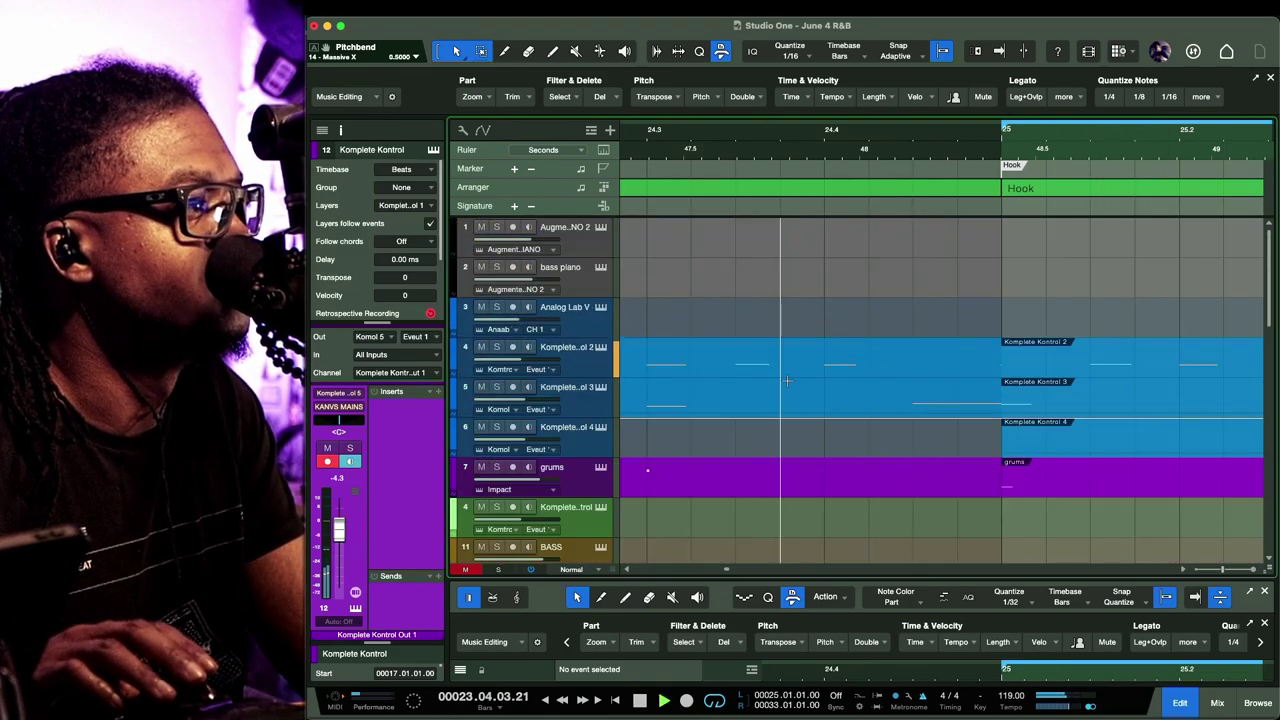
key(space)
drag(779, 322, 821, 432)
click(834, 398)
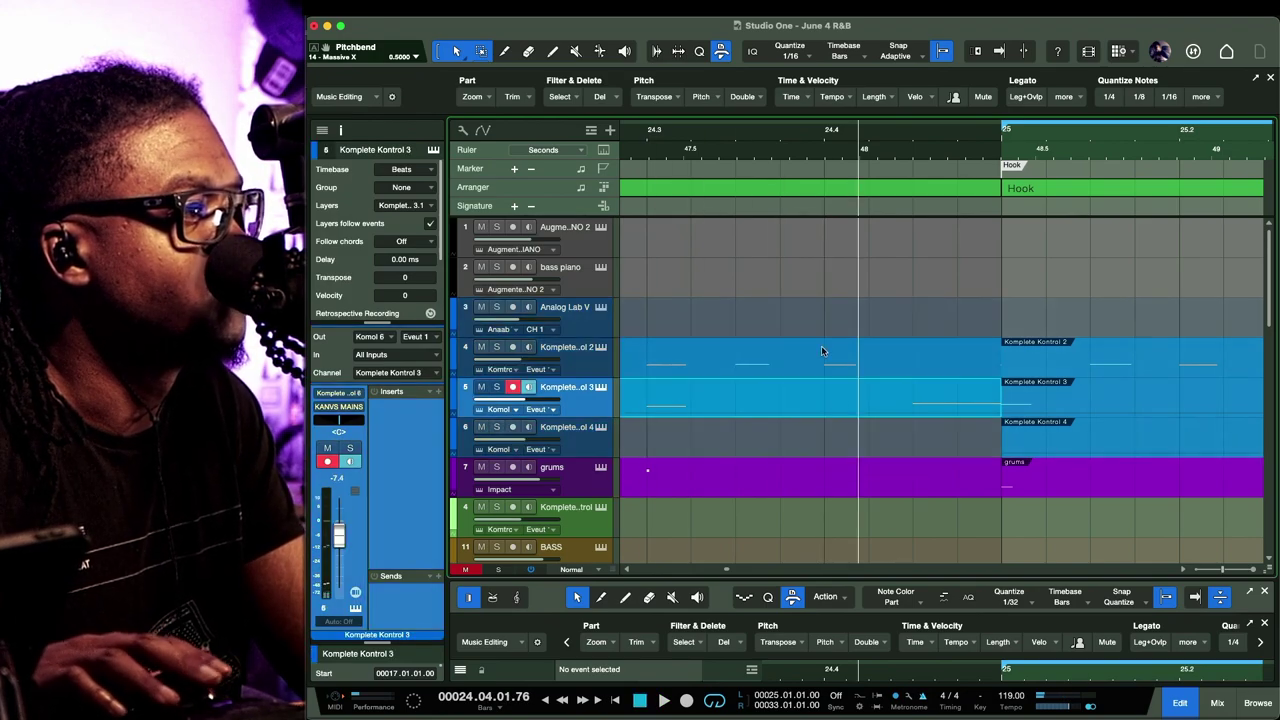
click(824, 364)
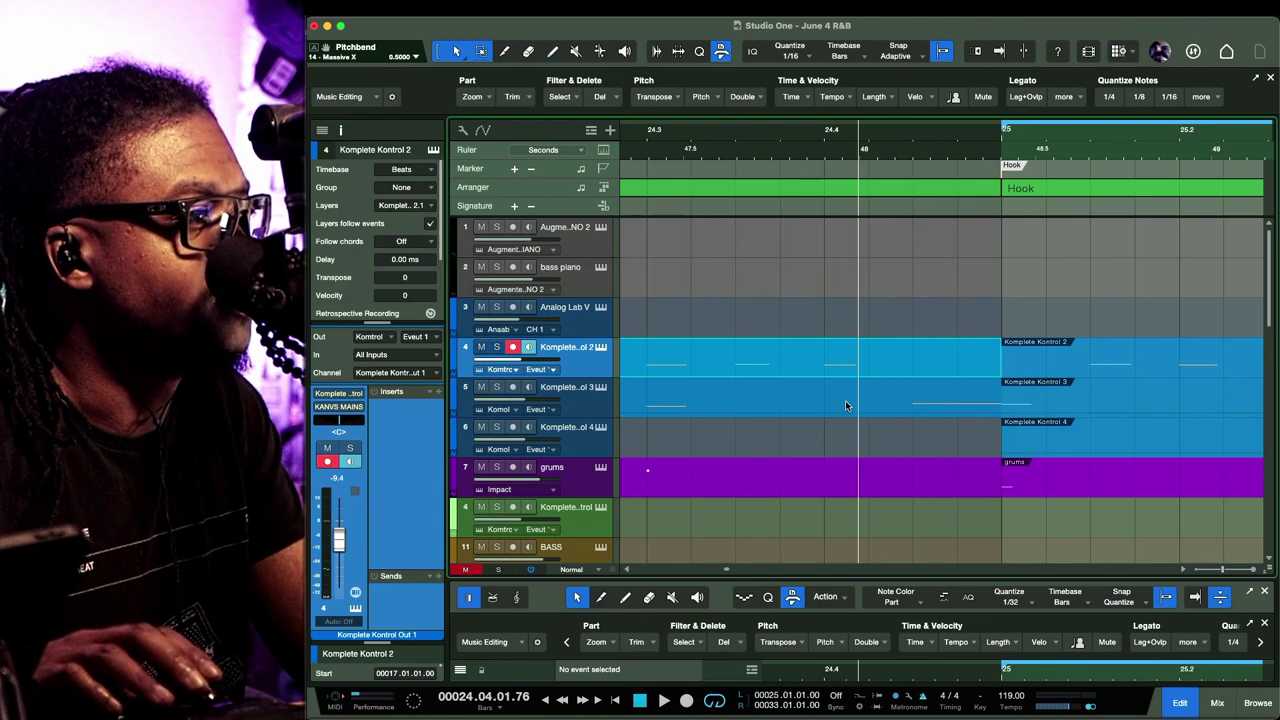
click(848, 400)
drag(1000, 405, 650, 386)
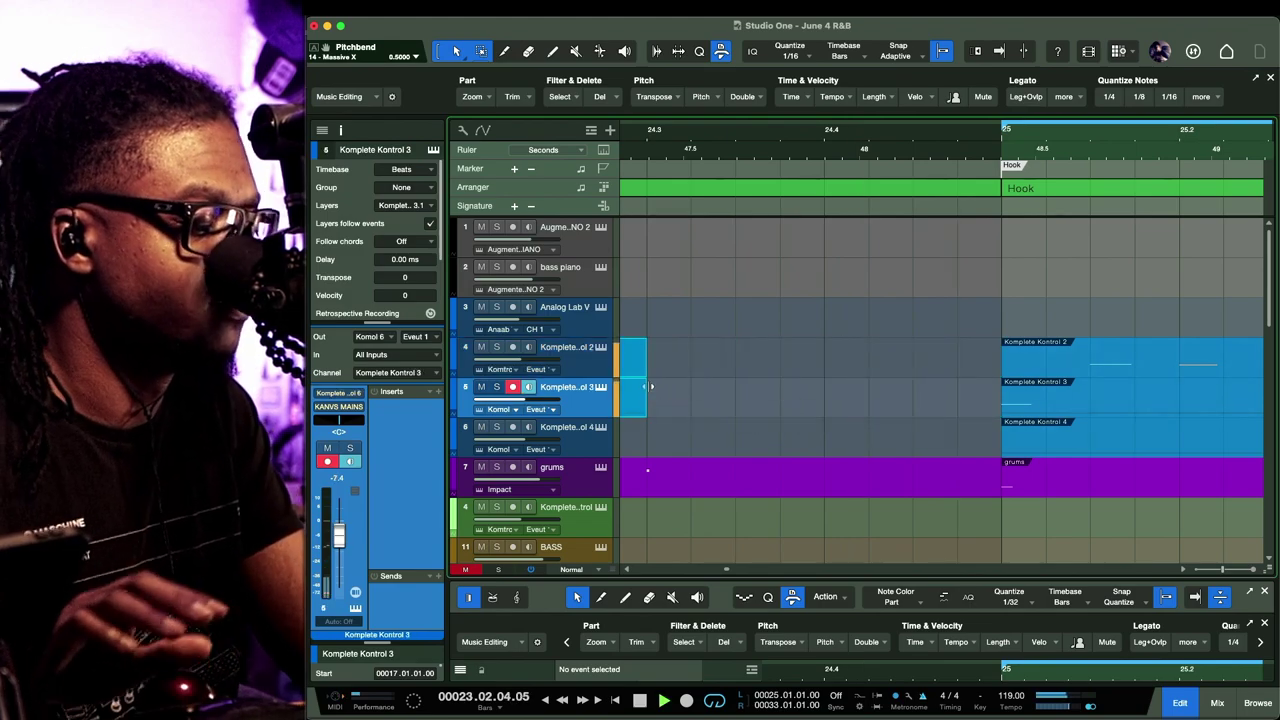
Convert the Verse 1 snaps pattern on the grums track to an instrument part
key(w)
key(w)
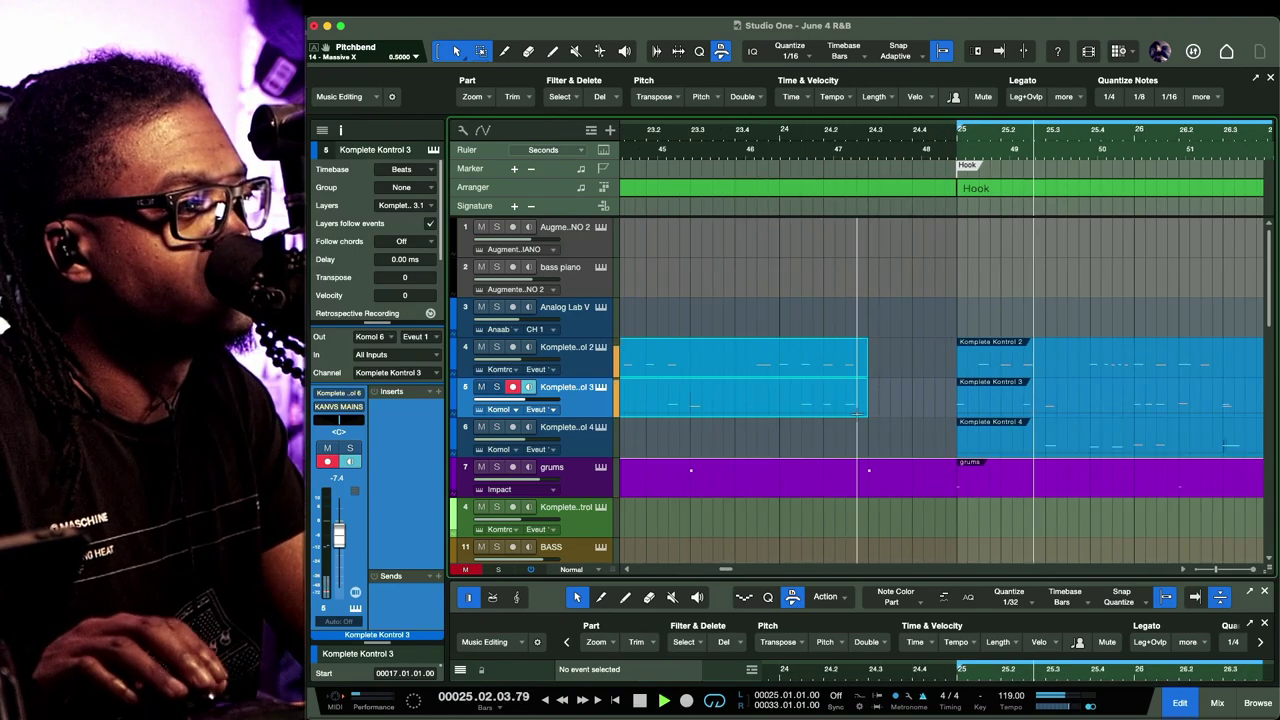
key(space)
click(890, 487)
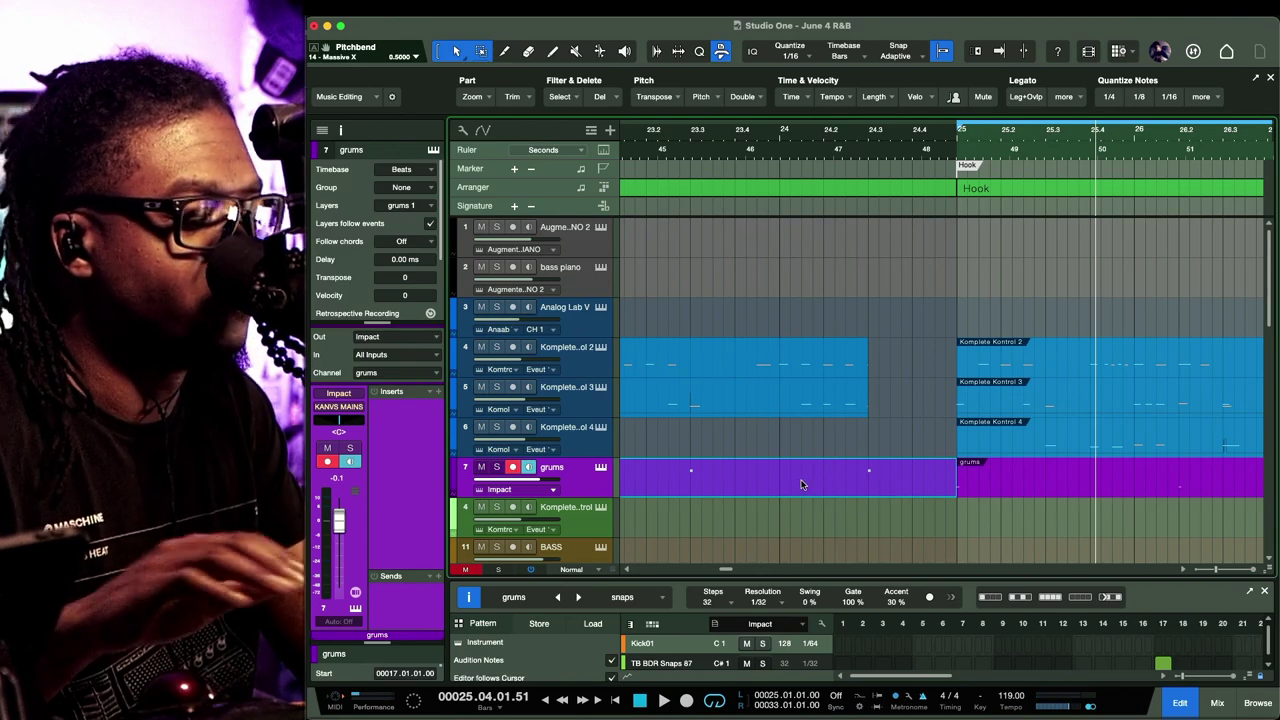
key(w)
key(w)
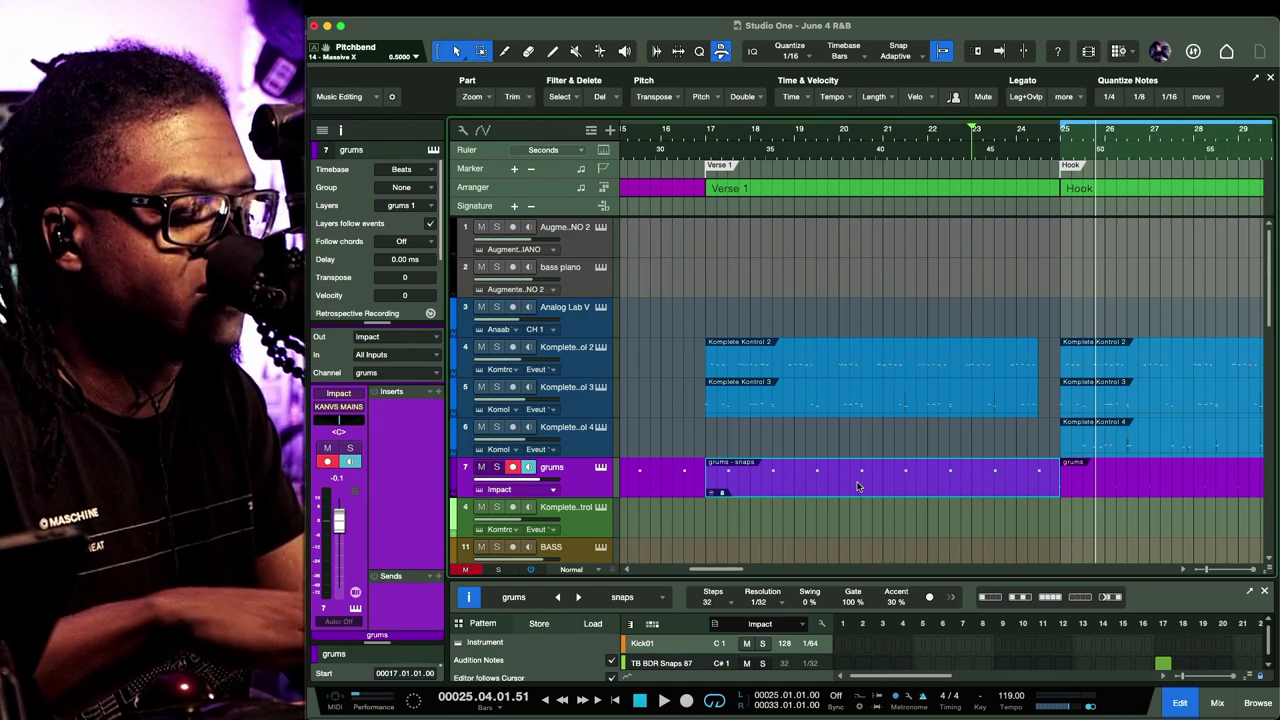
key(w)
key(w)
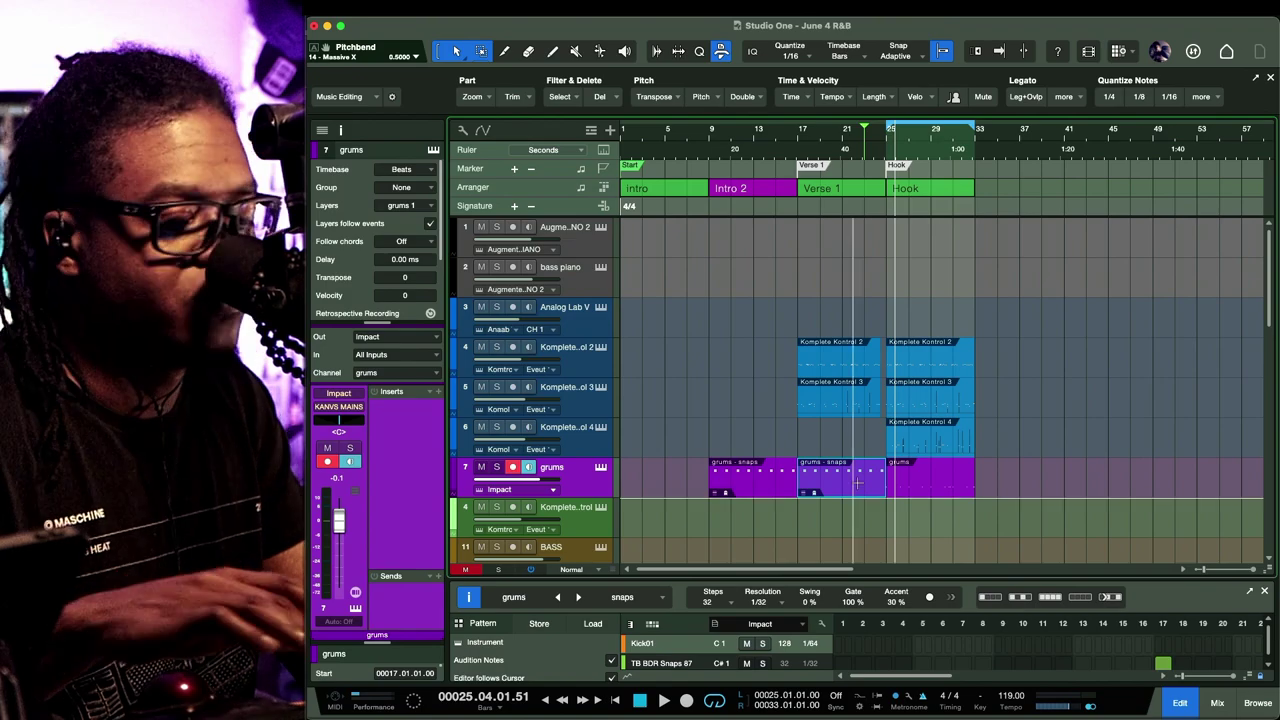
key(e)
right_click(857, 485)
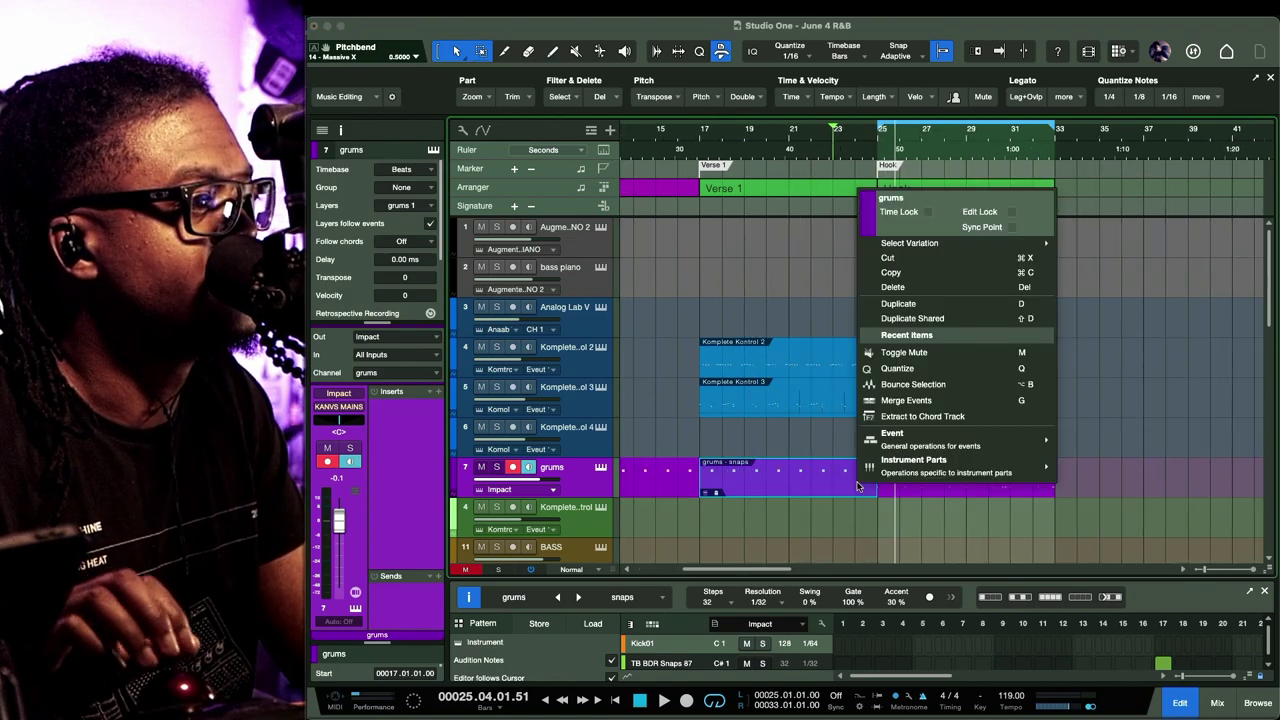
mouse_move(933, 467)
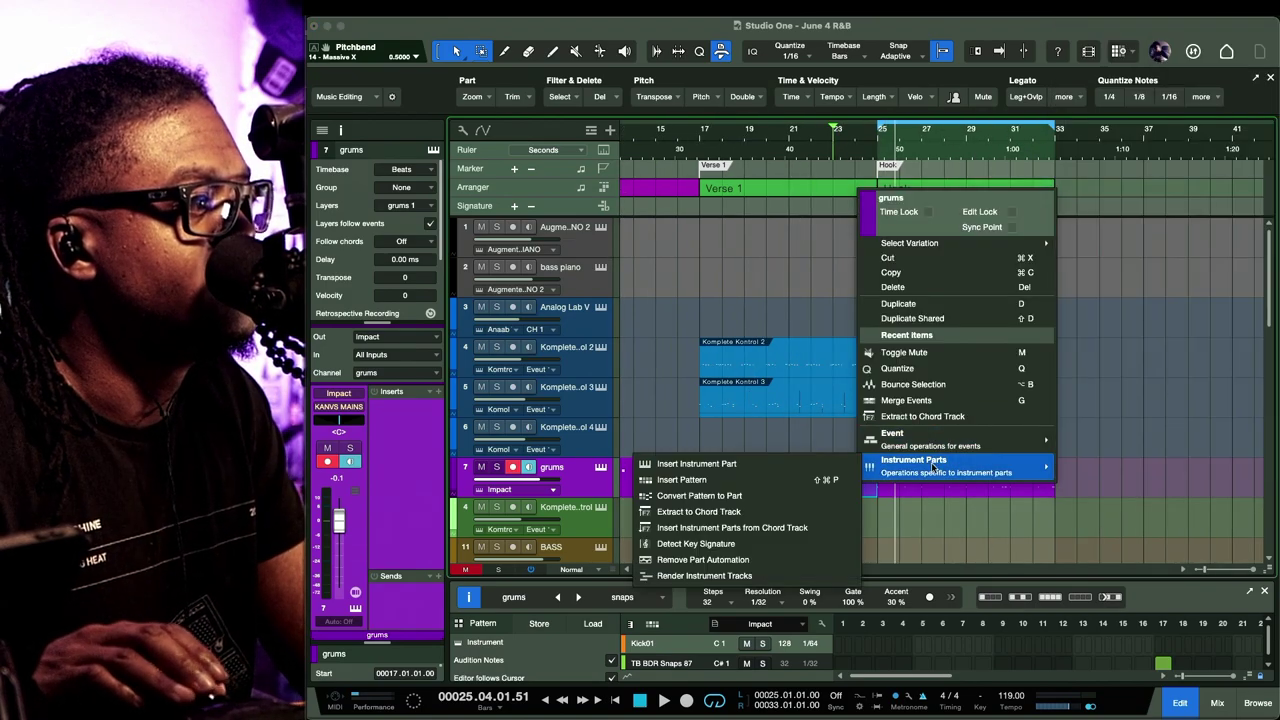
click(749, 499)
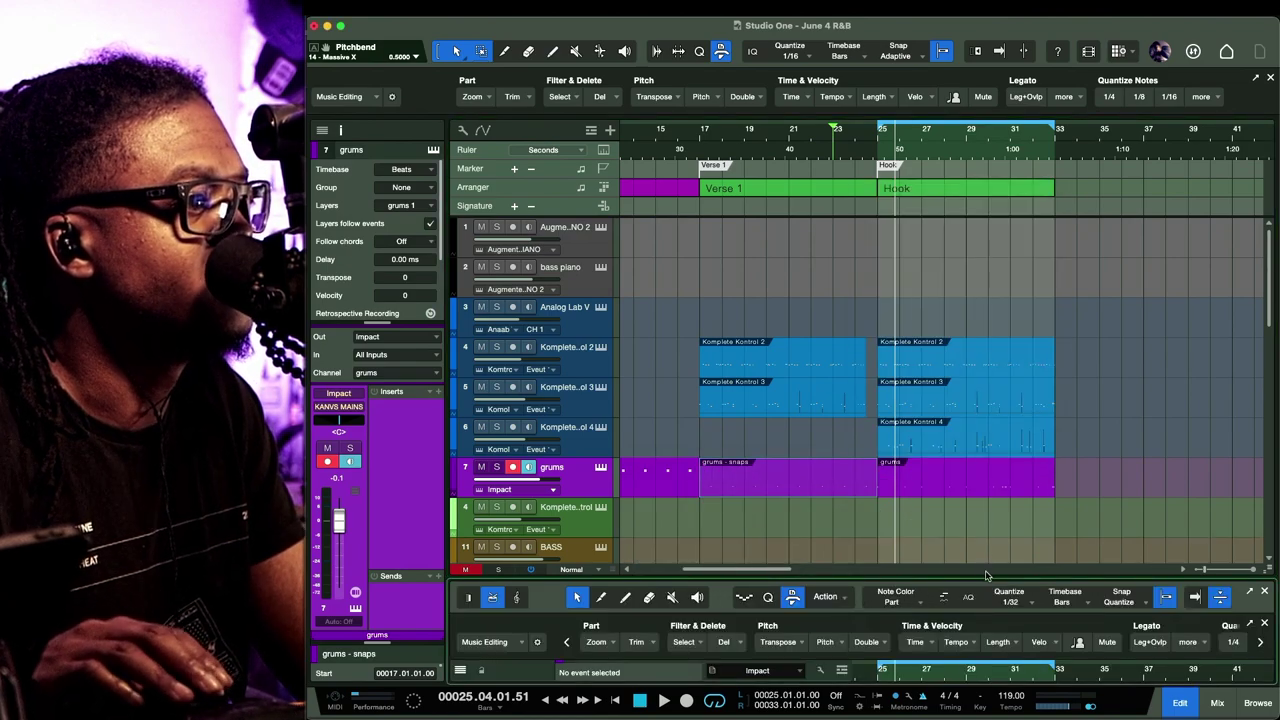
Select the Verse 1 snaps part on the grums track, switch its note editor to piano view and enlarge the editor
drag(987, 578, 987, 370)
scroll(901, 240, down, 3)
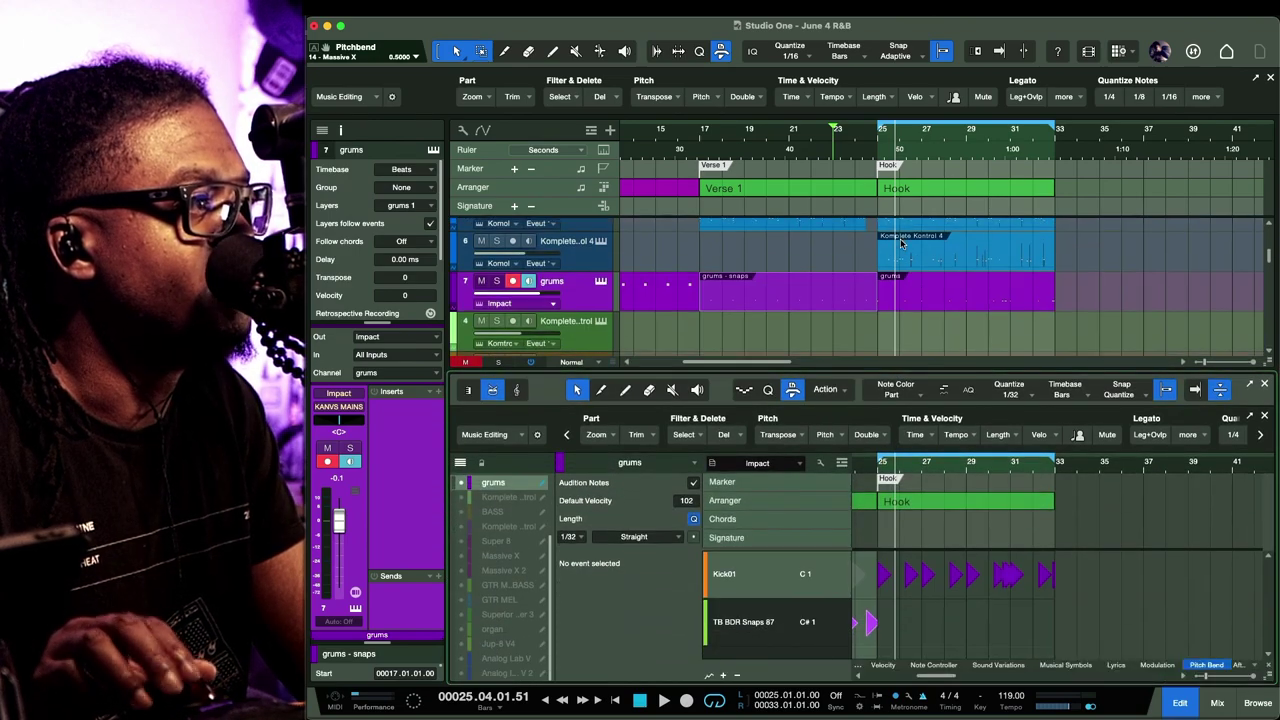
click(843, 308)
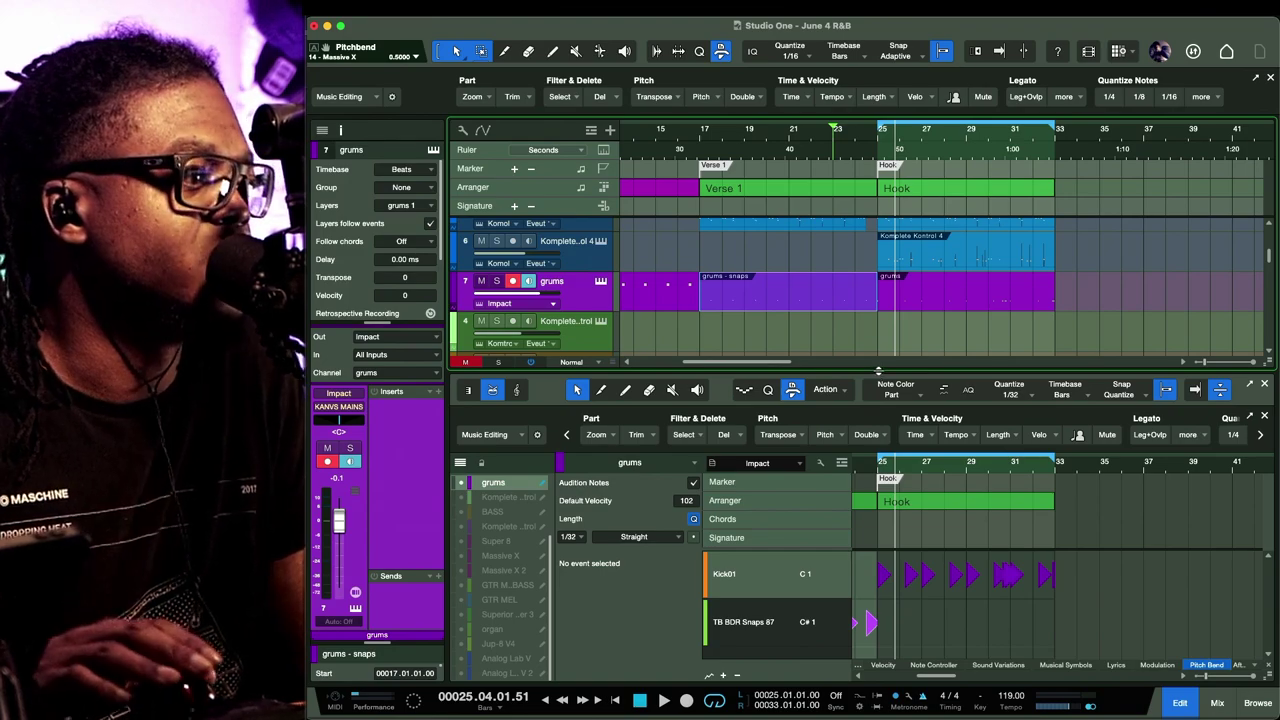
drag(878, 368, 876, 291)
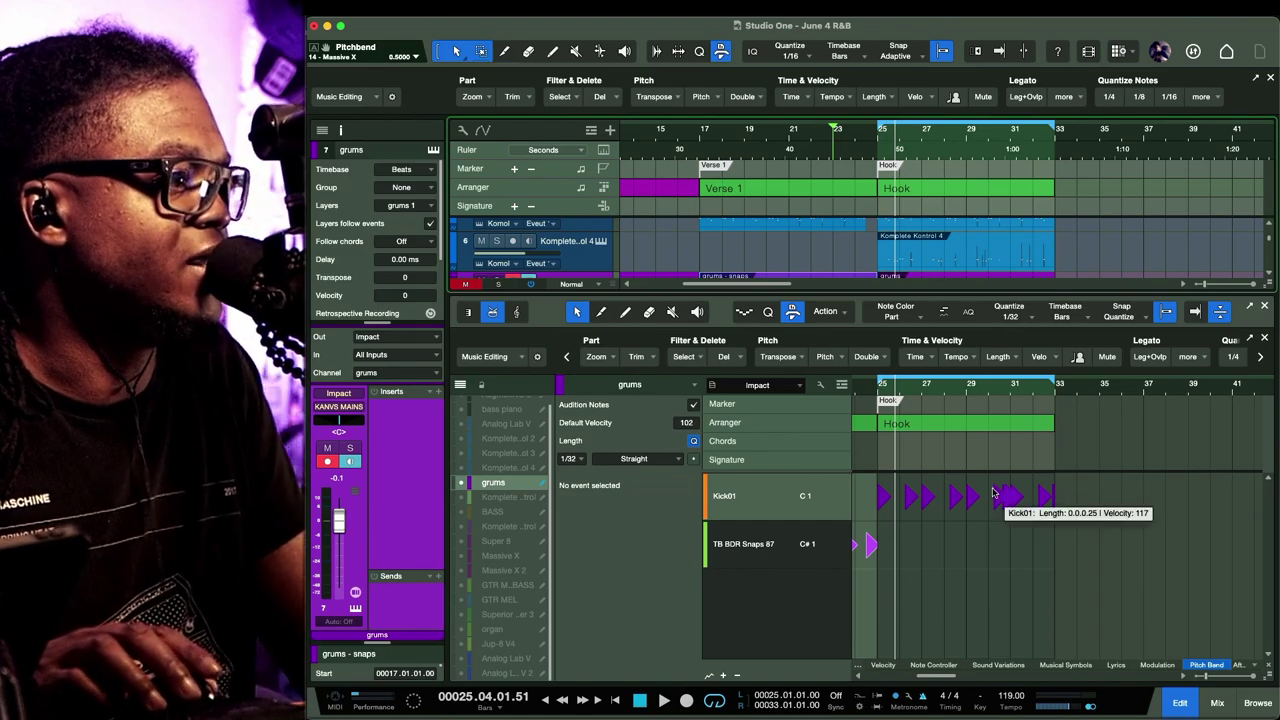
scroll(1000, 500, right, 2)
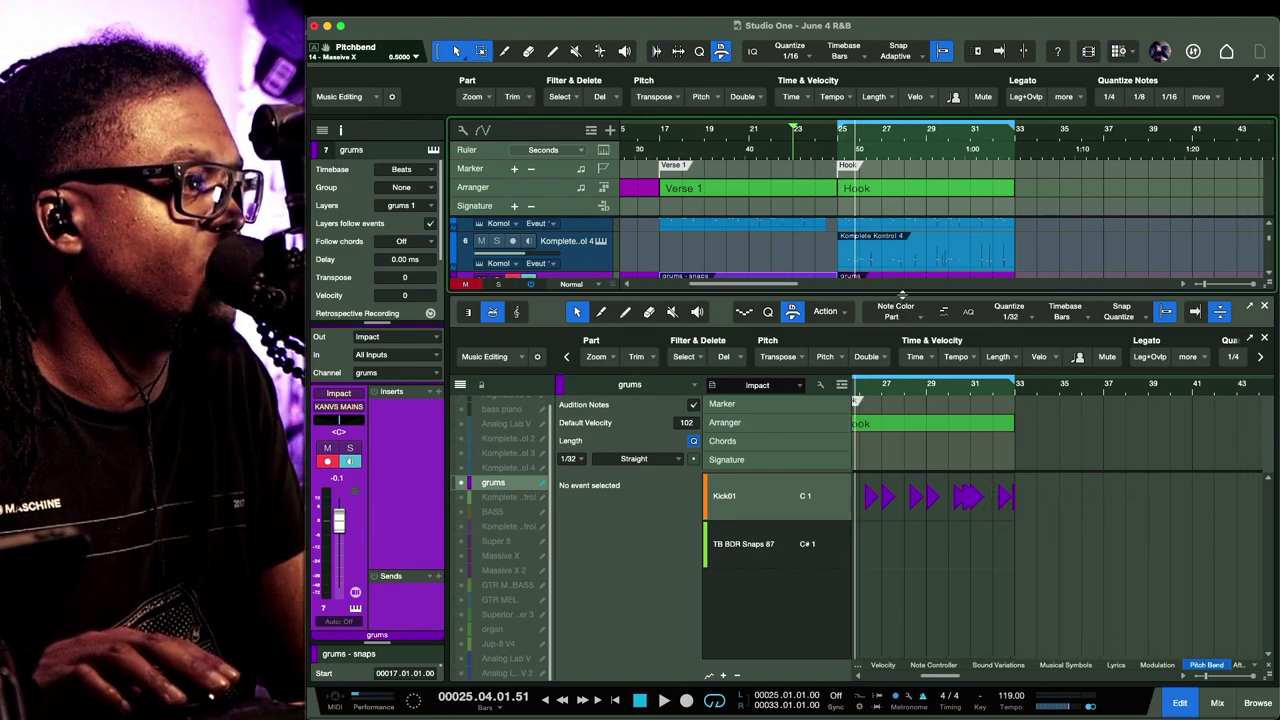
drag(902, 291, 905, 485)
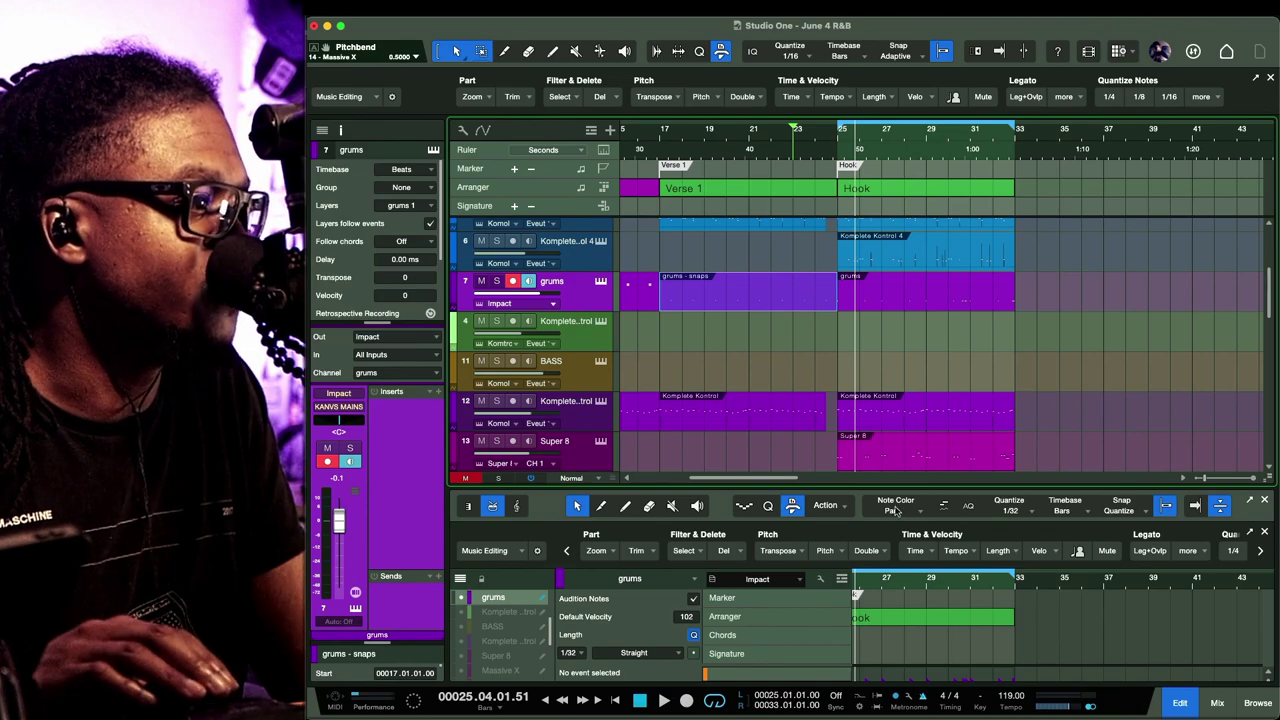
click(465, 506)
drag(820, 487, 820, 180)
scroll(869, 476, down, 5)
scroll(869, 476, up, 15)
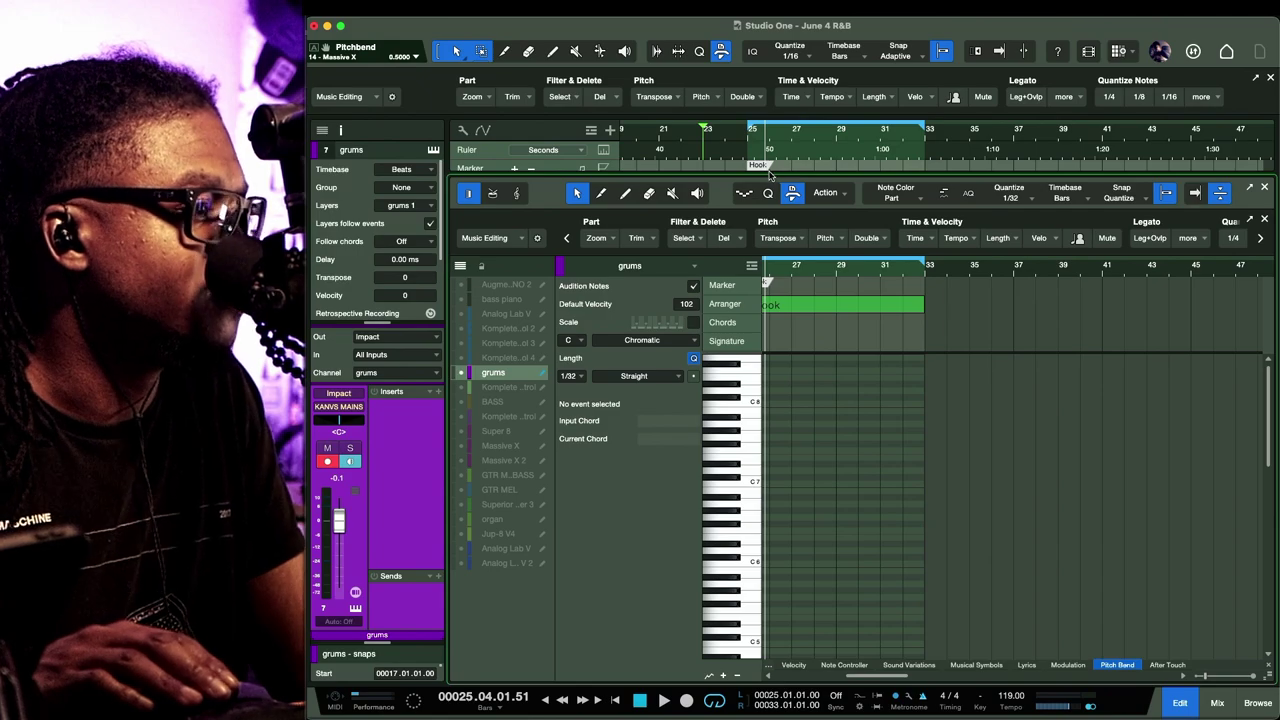
Look through the low octaves of the grums piano roll for the Verse 1 snap notes
key(F3)
key(F3)
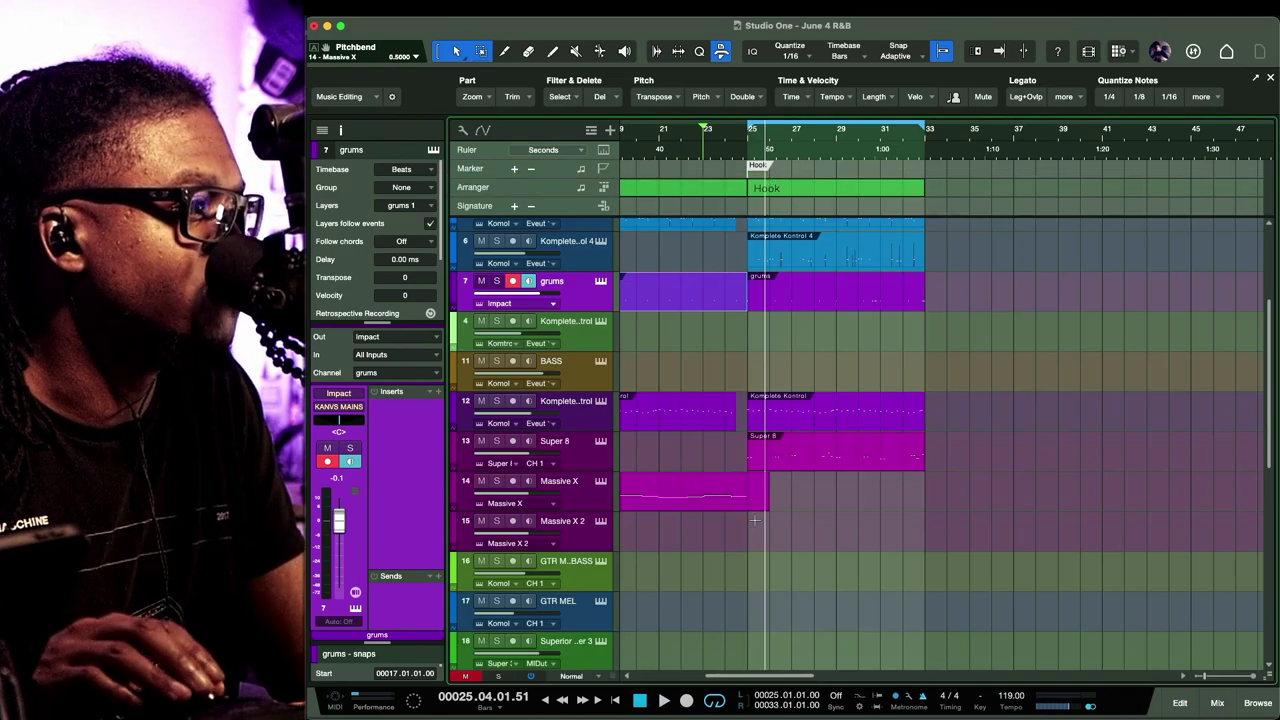
double_click(724, 304)
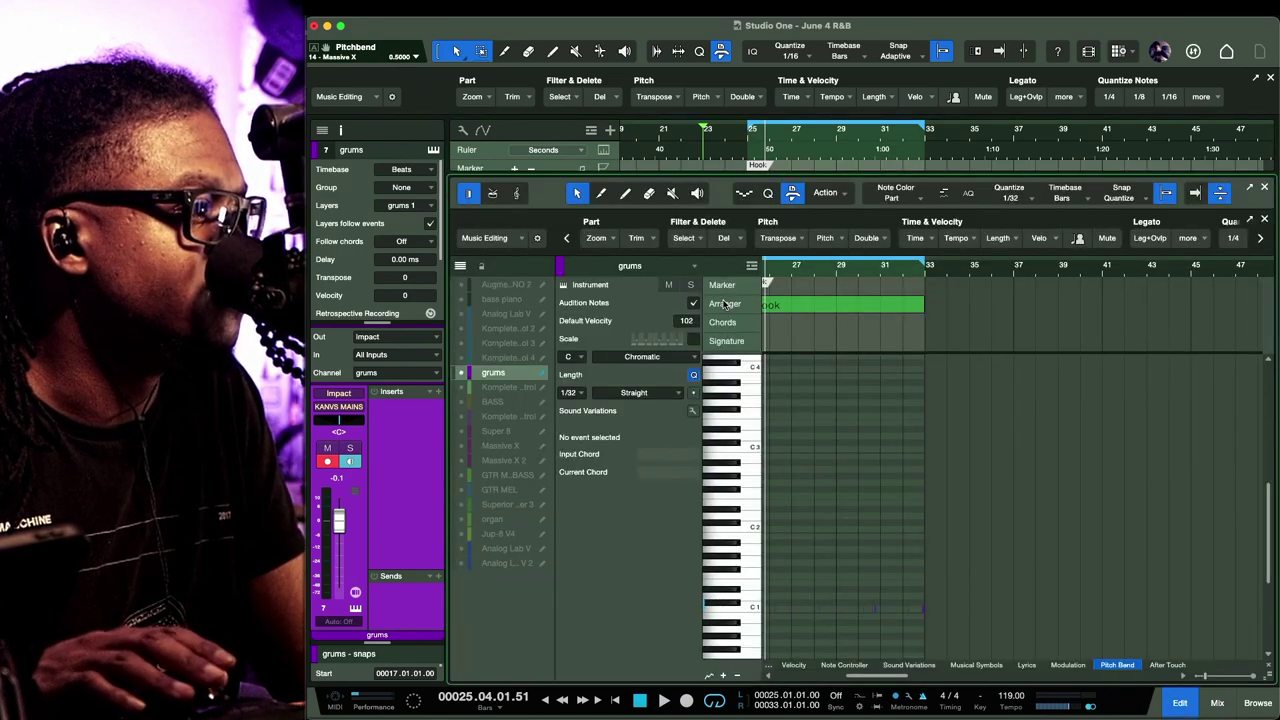
scroll(832, 645, down, 3)
scroll(838, 661, up, 10)
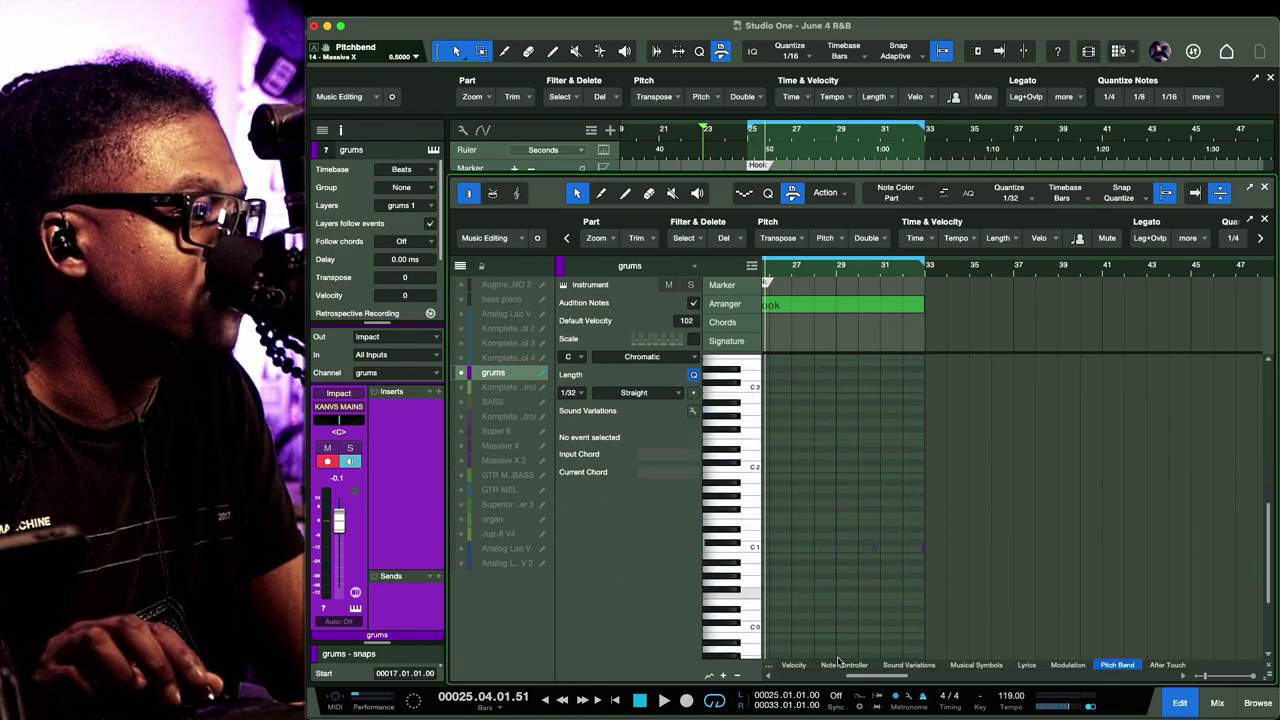
scroll(838, 659, down, 10)
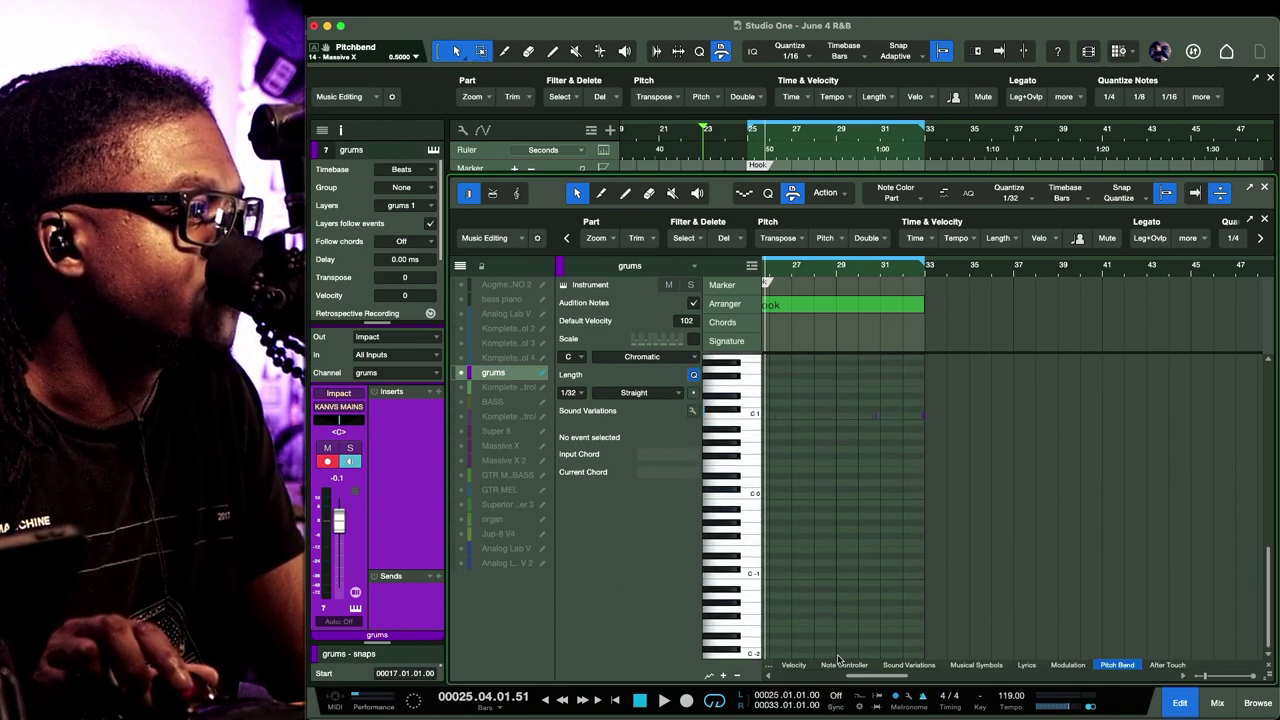
scroll(838, 659, up, 4)
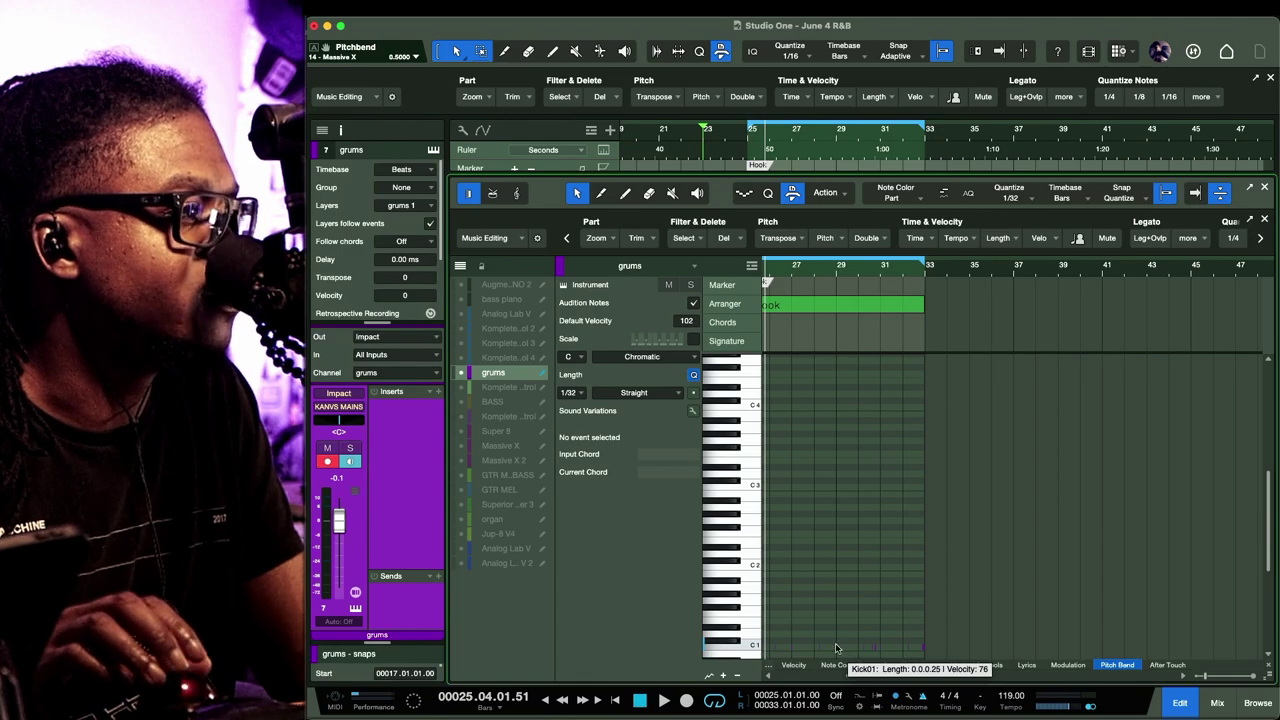
key(F3)
key(F3)
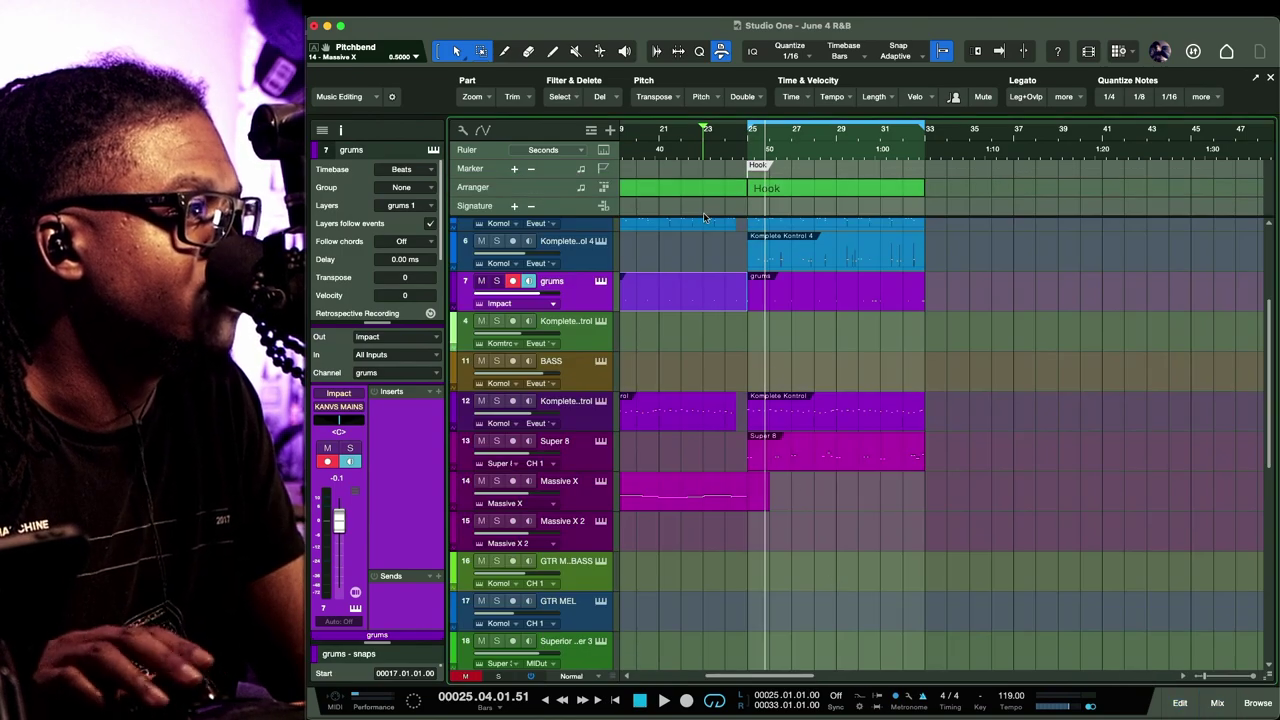
Open the Verse 1 snaps part, delete its last snap note in bar 24 before the Hook and play back the transition
scroll(703, 212, left, 4)
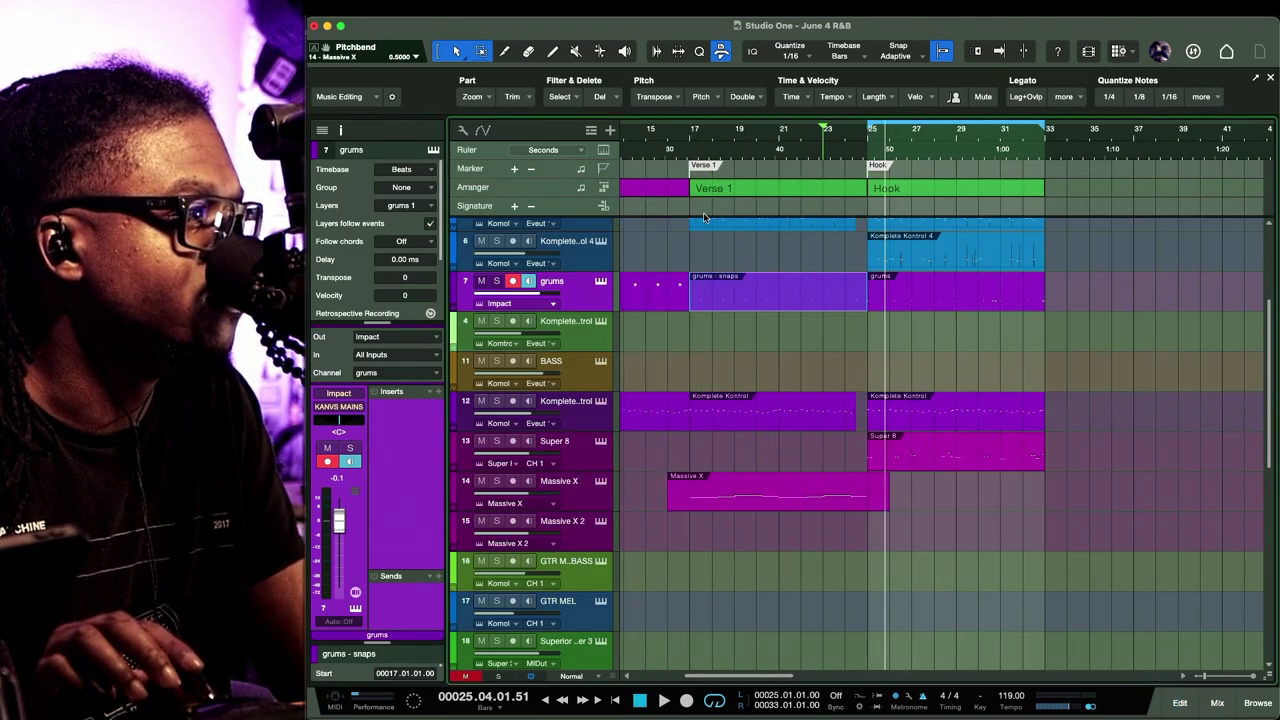
double_click(842, 306)
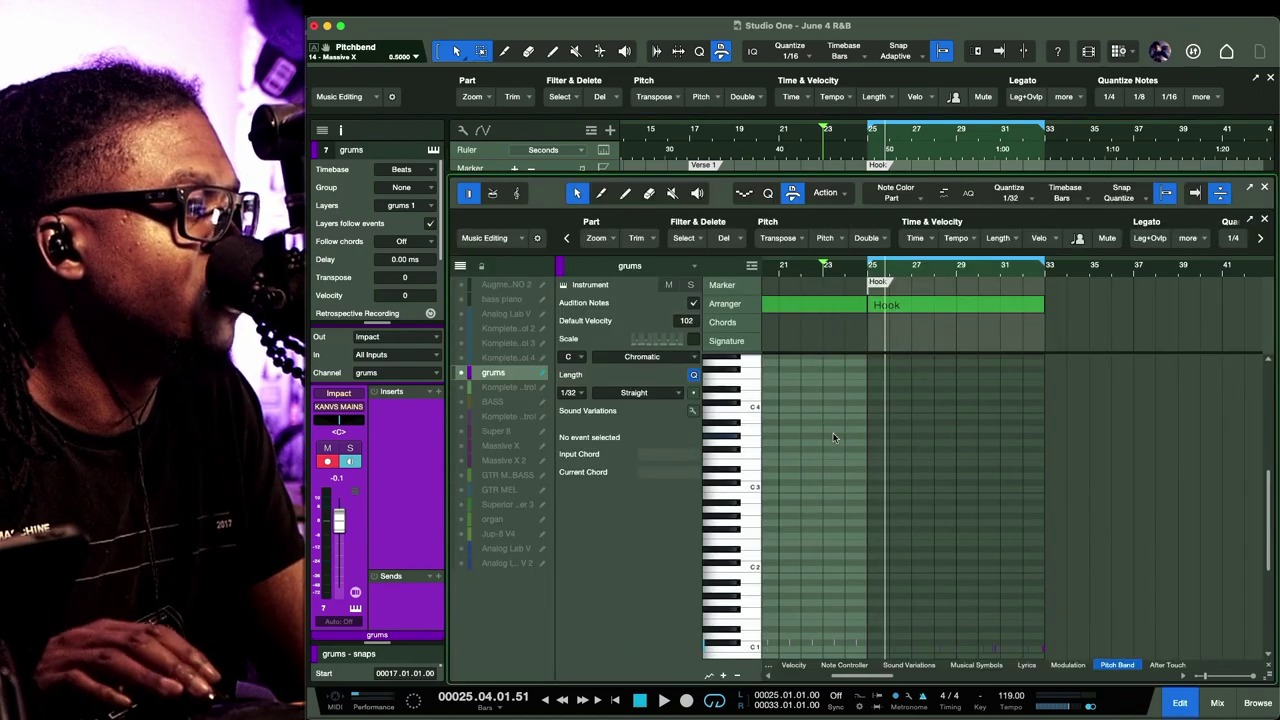
scroll(868, 468, left, 4)
scroll(868, 468, down, 3)
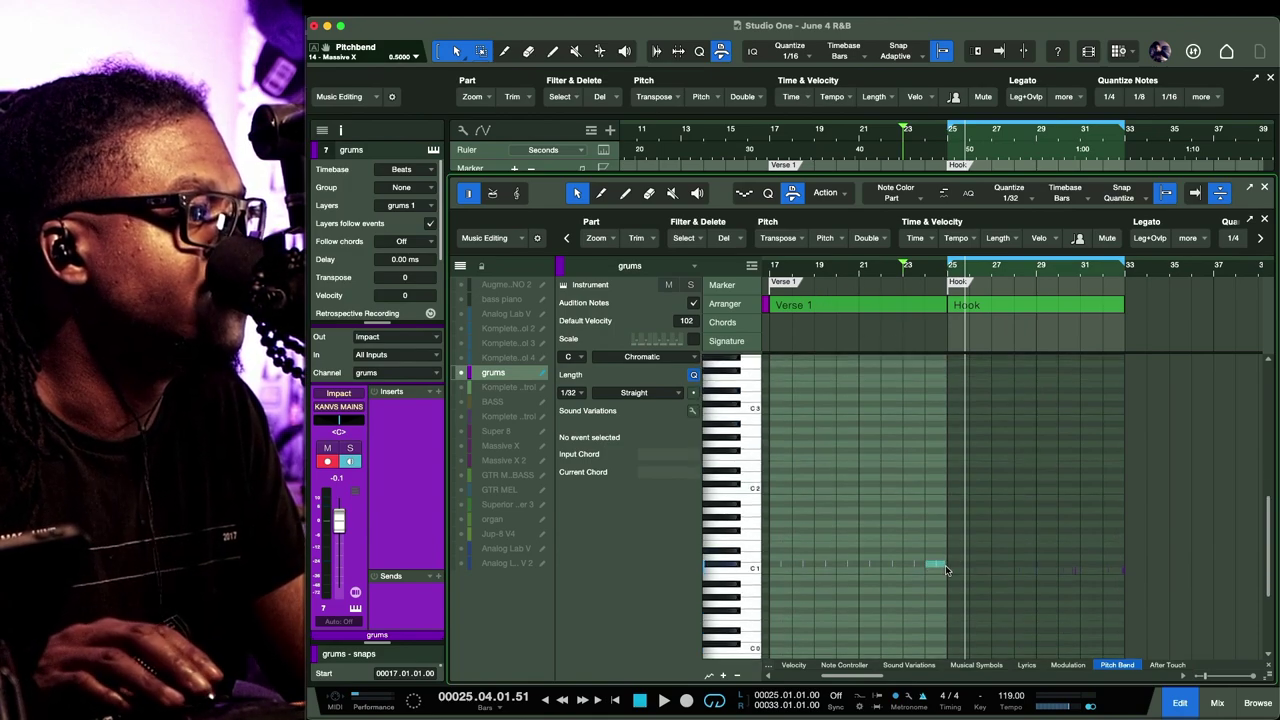
click(945, 565)
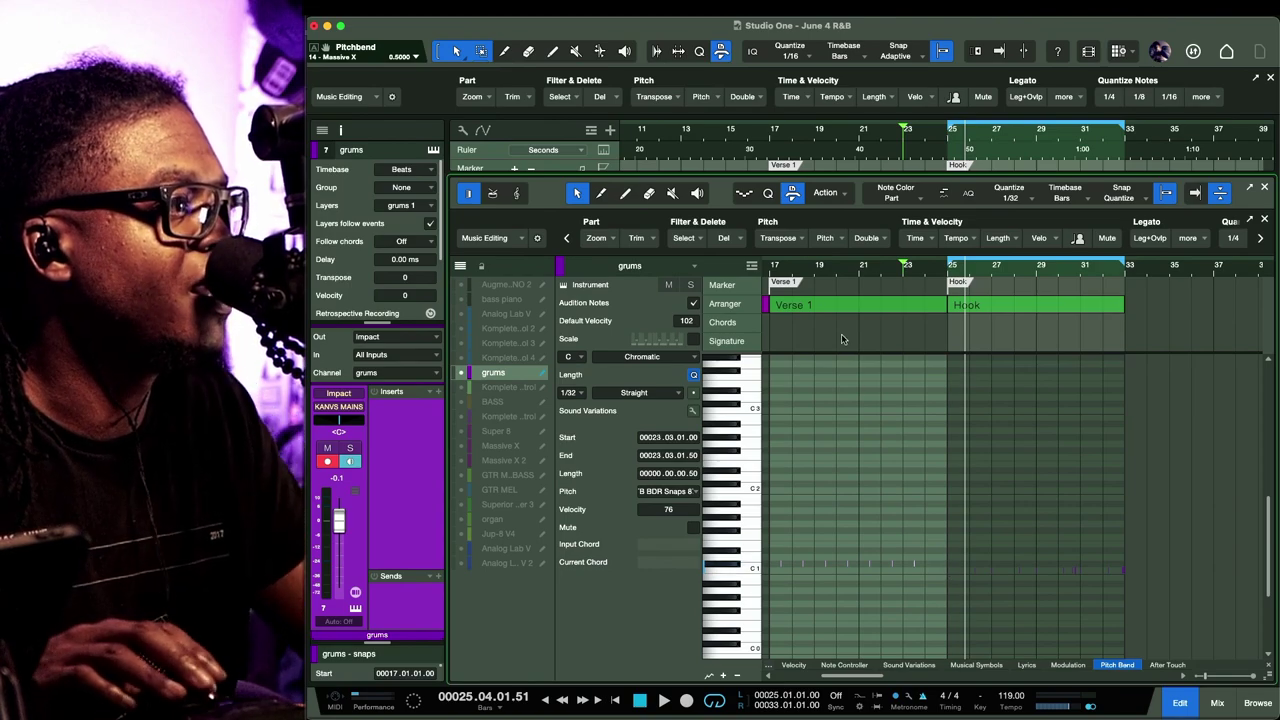
key(space)
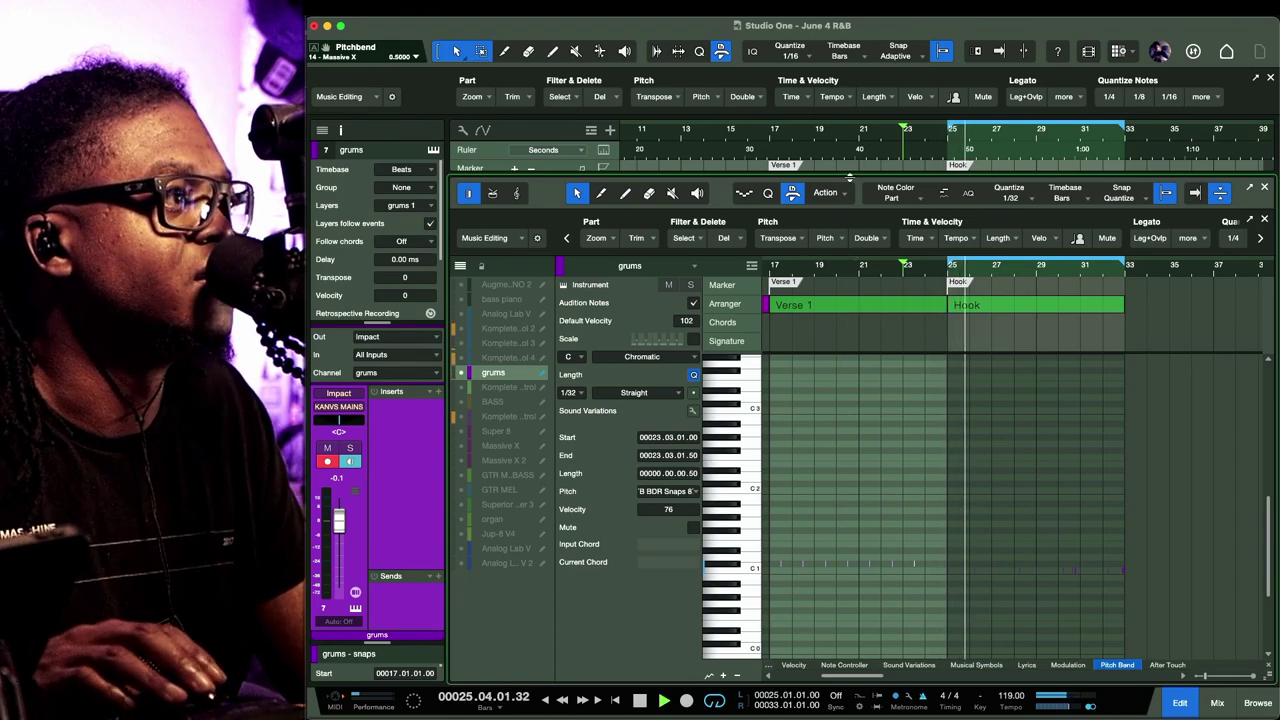
Shrink the note editor and reduce the arrangement's track height to Overview
drag(852, 178, 803, 505)
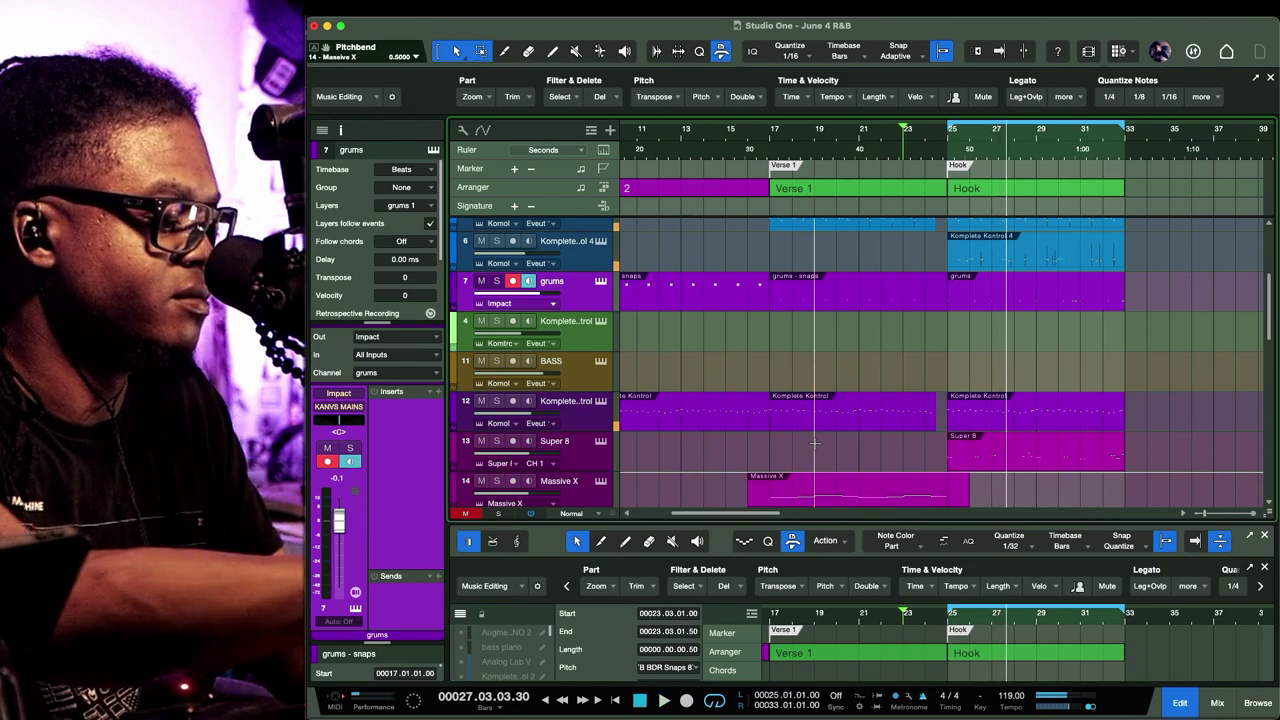
key(shift+w)
key(shift+w)
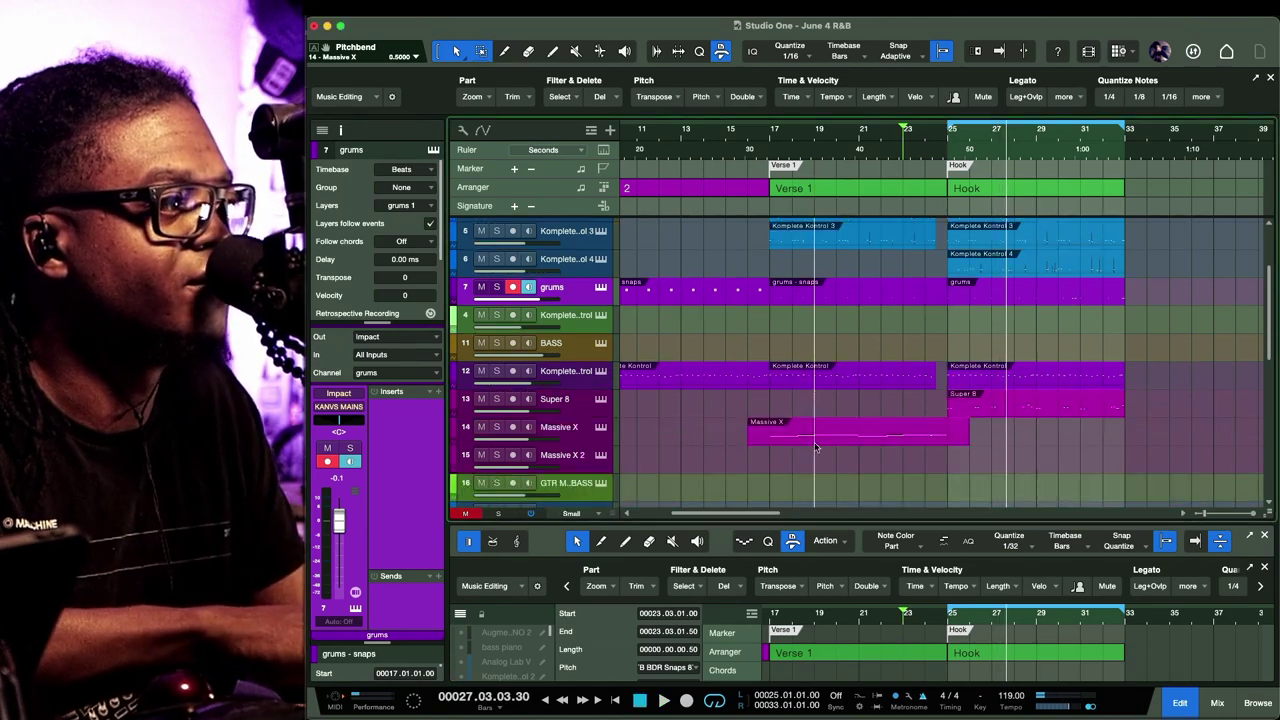
key(shift+w)
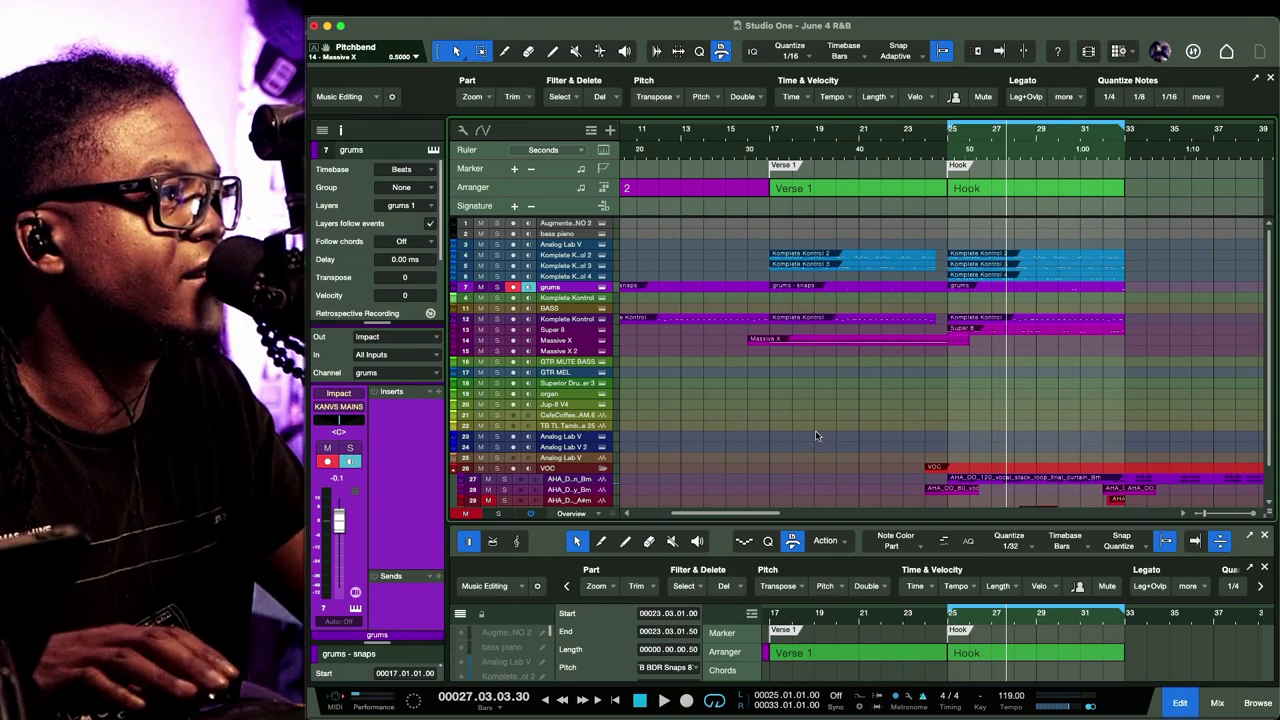
Check the transport options and play the song from the start of the intro
scroll(674, 181, left, 5)
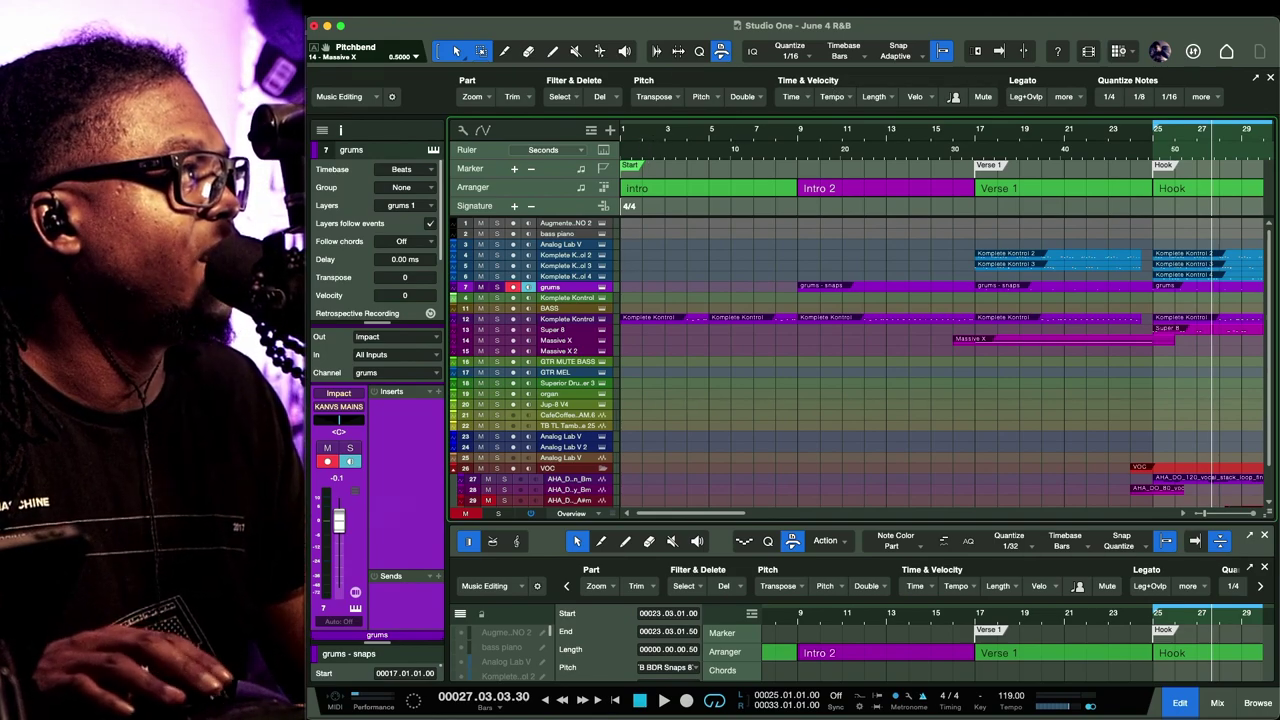
click(330, 3)
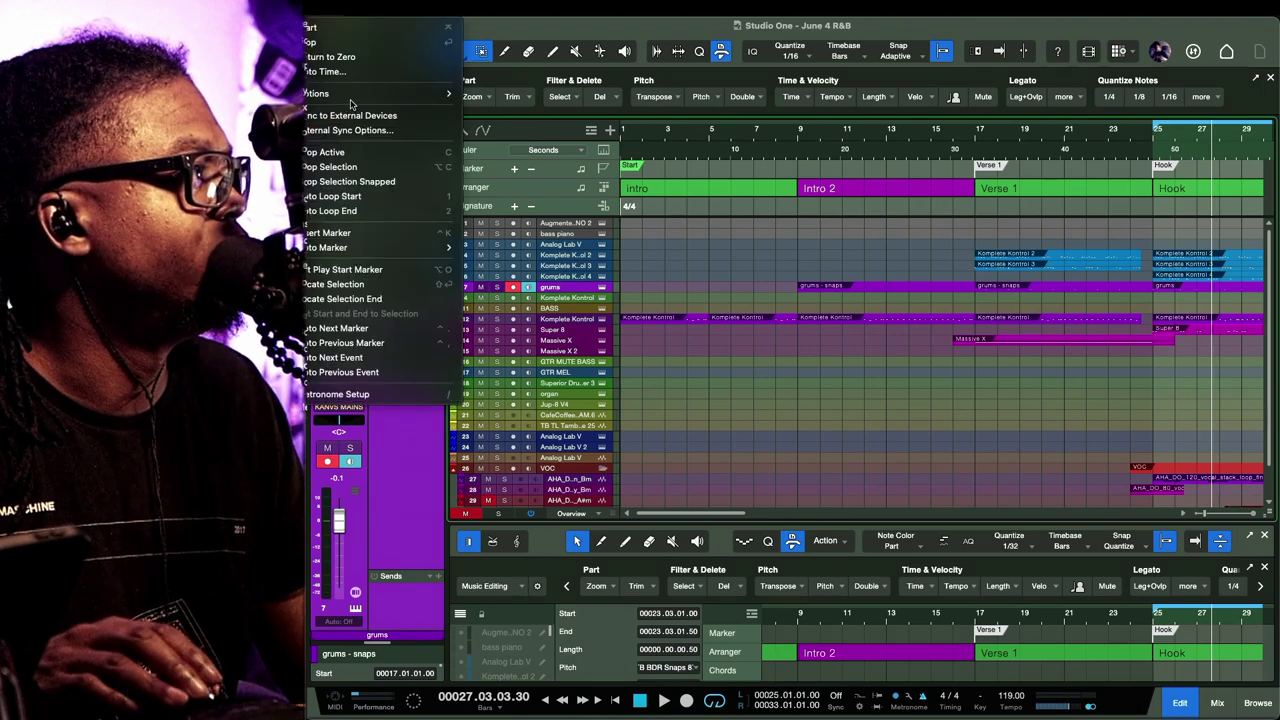
mouse_move(352, 95)
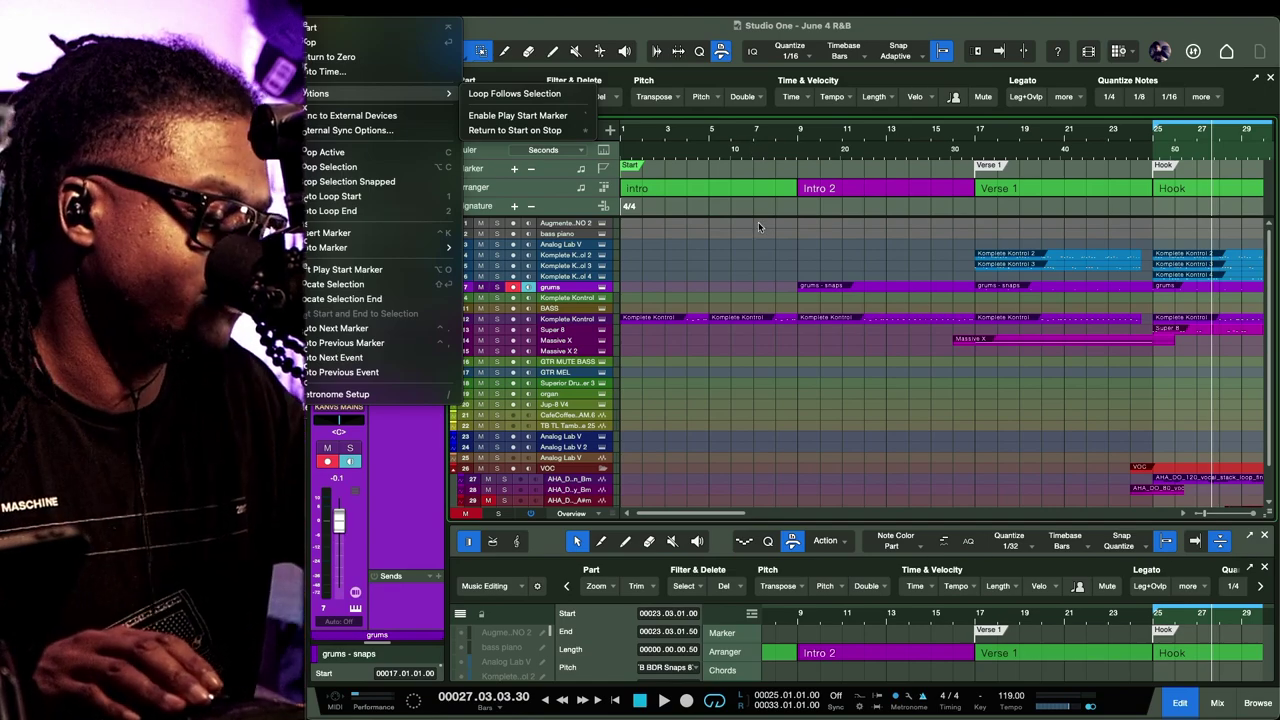
key(space)
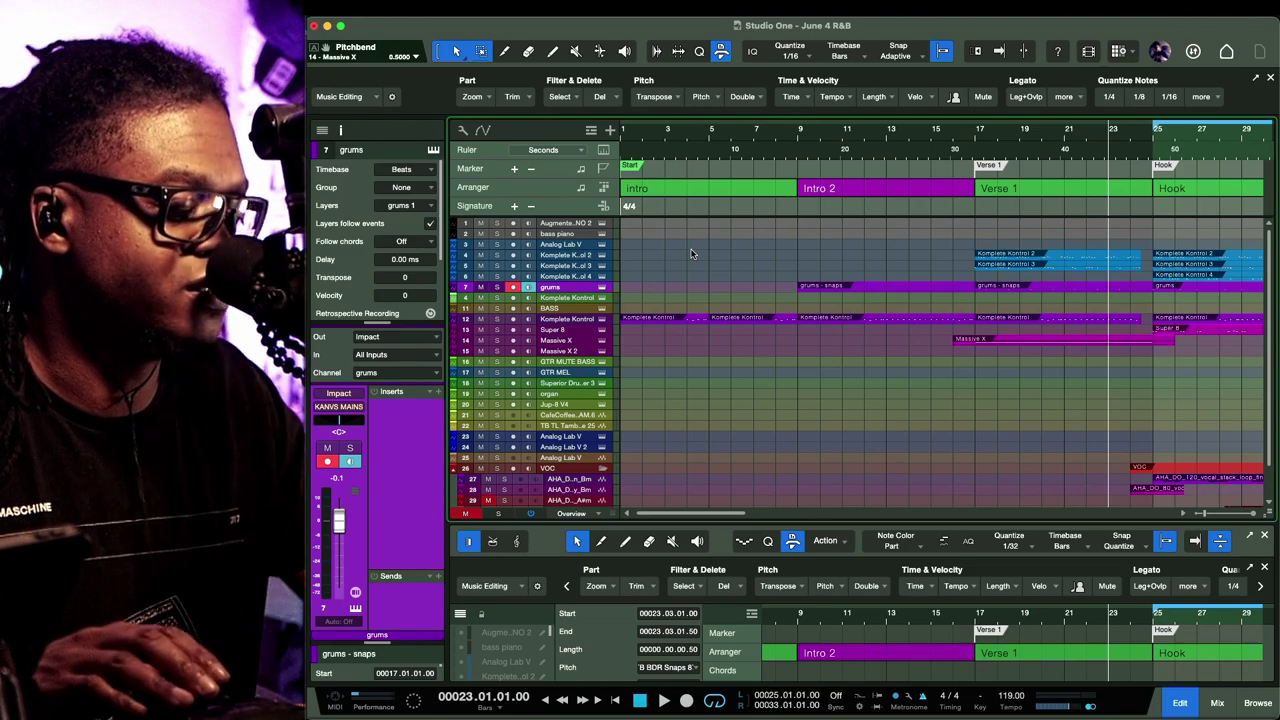
key(Home)
key(space)
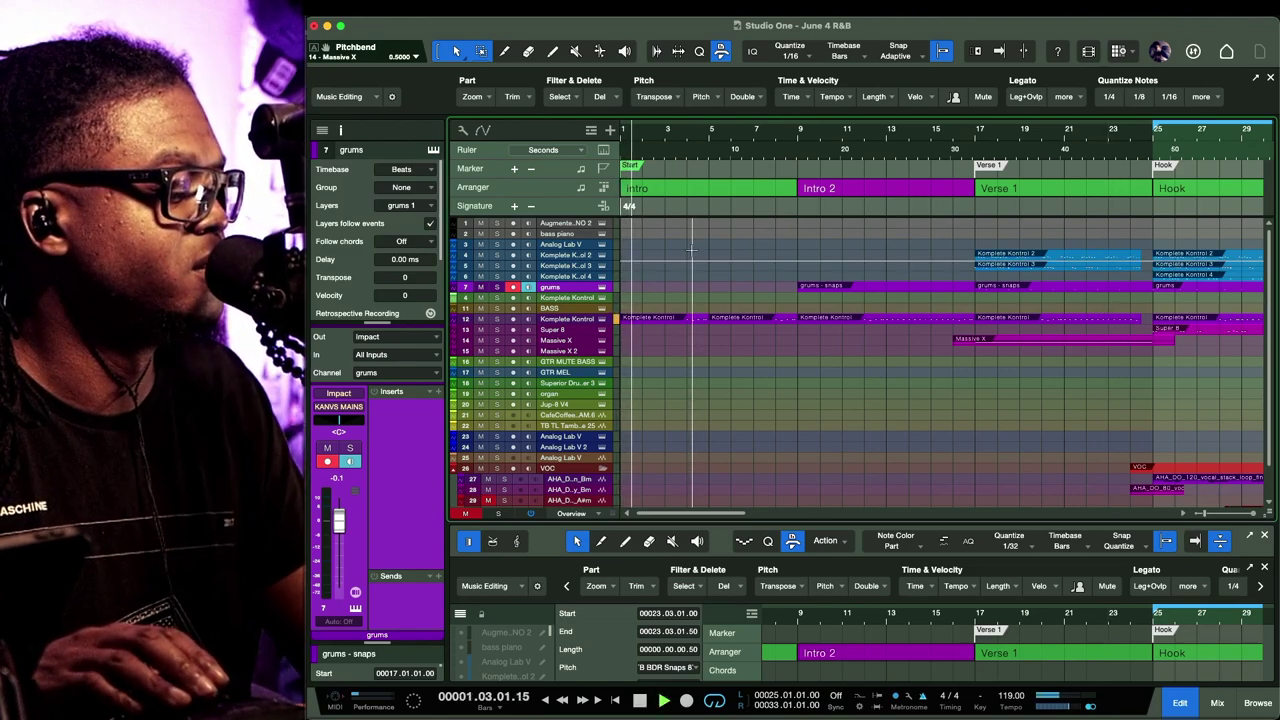
scroll(633, 348, down, 1)
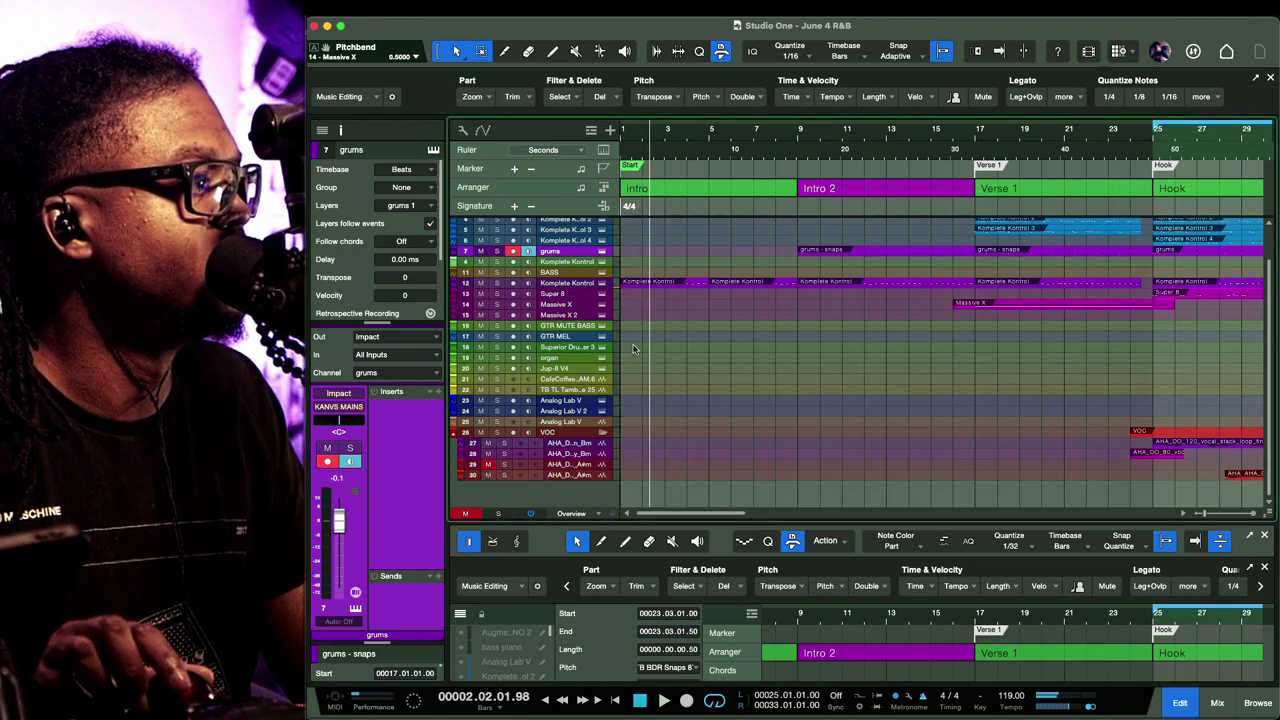
key(Home)
scroll(681, 397, up, 1)
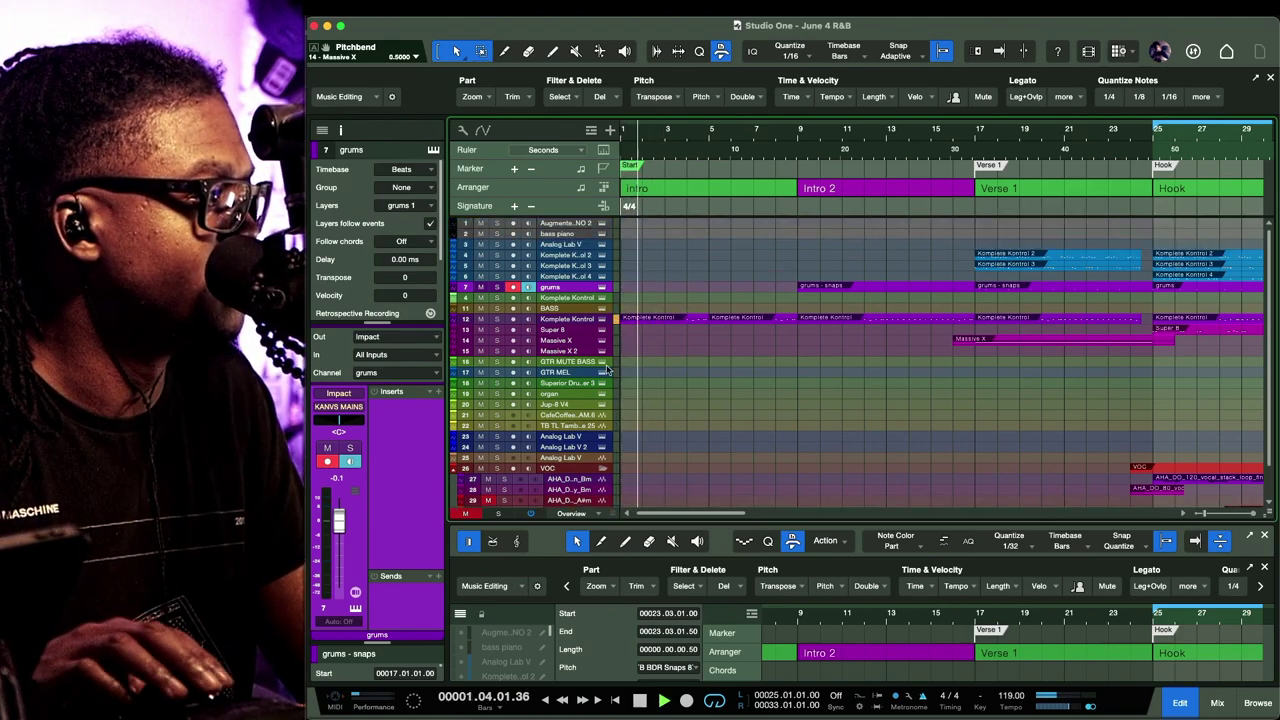
Search the effects for "hal" and add HalfTime as an insert on the Komplete Kontrol track 12
click(569, 319)
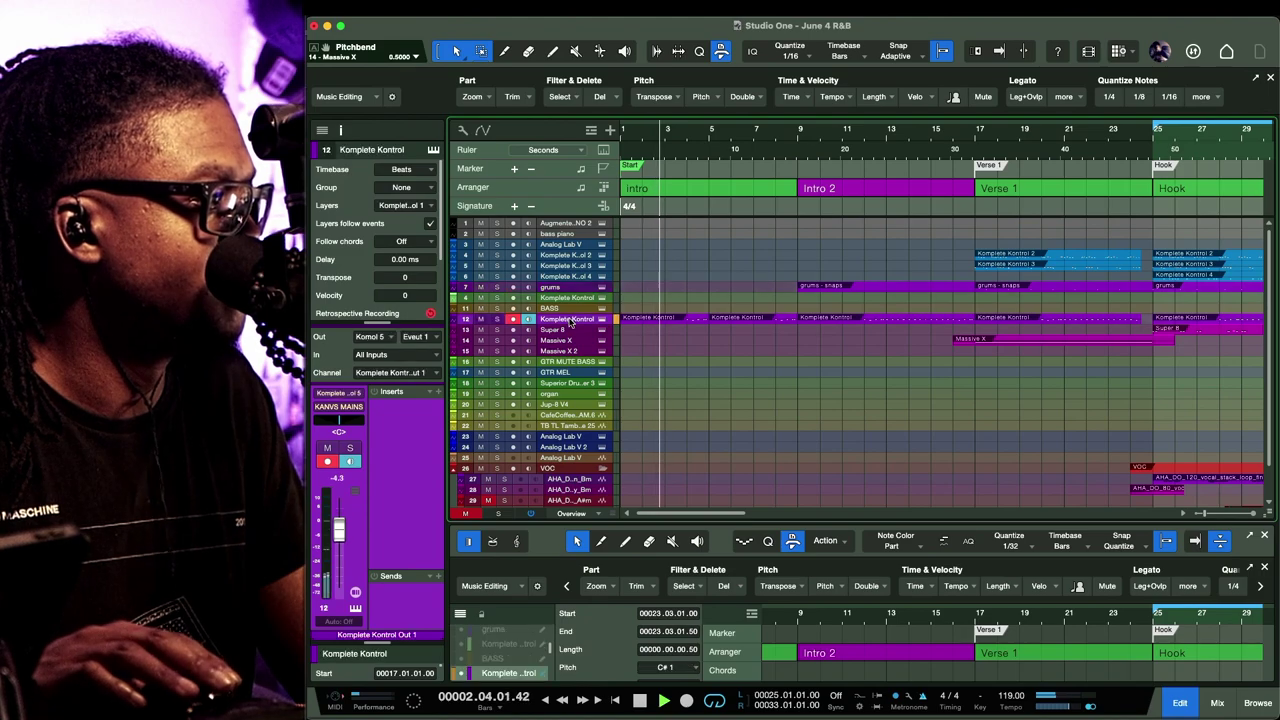
key(F7)
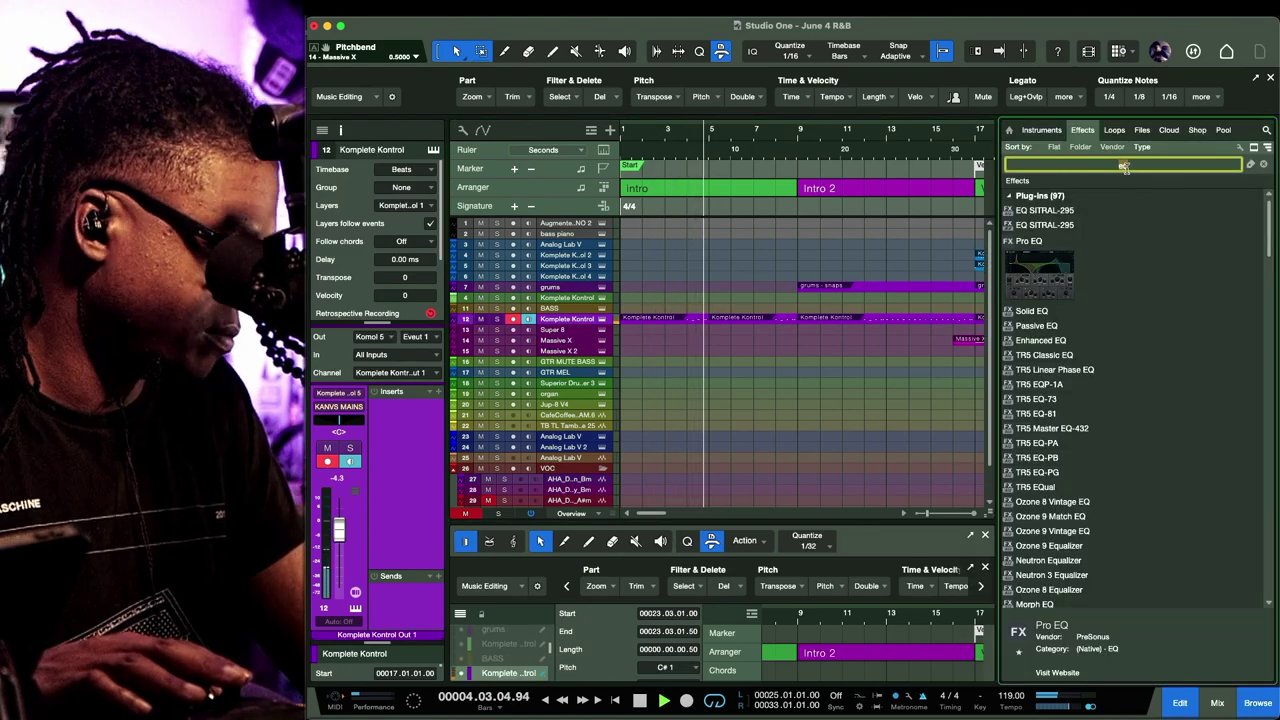
text(ha)
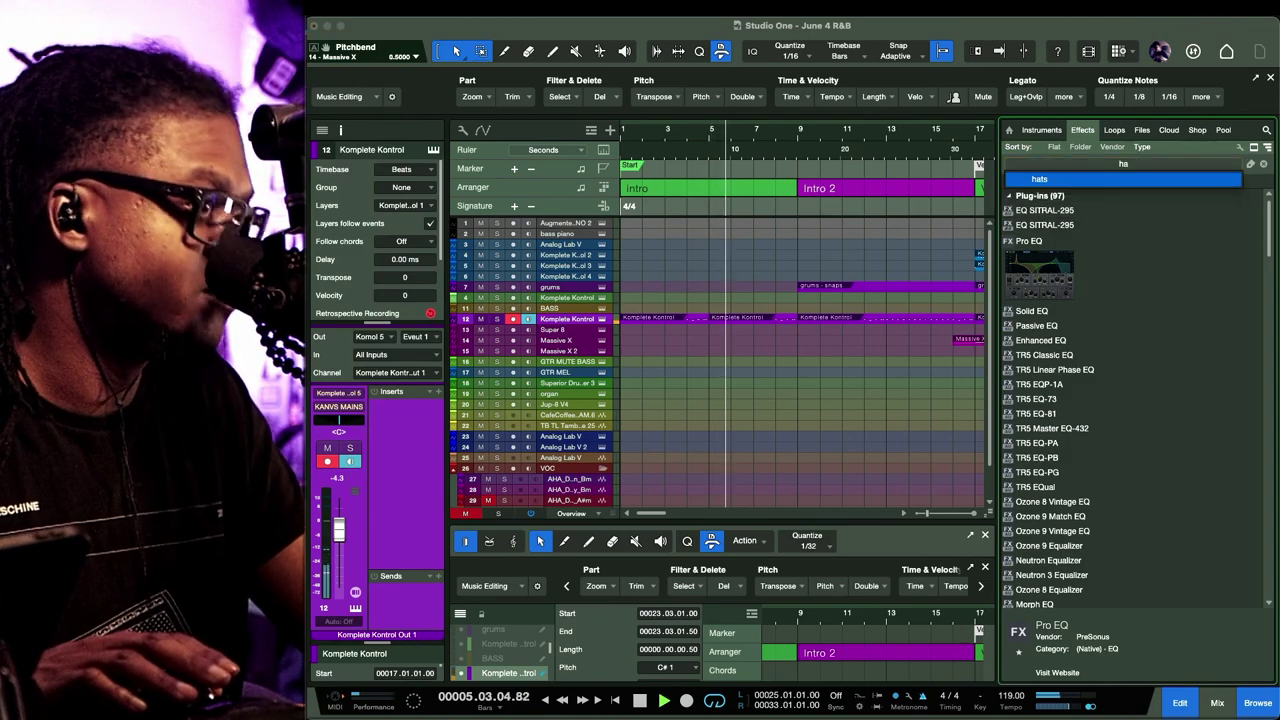
text(l)
drag(1040, 248, 816, 320)
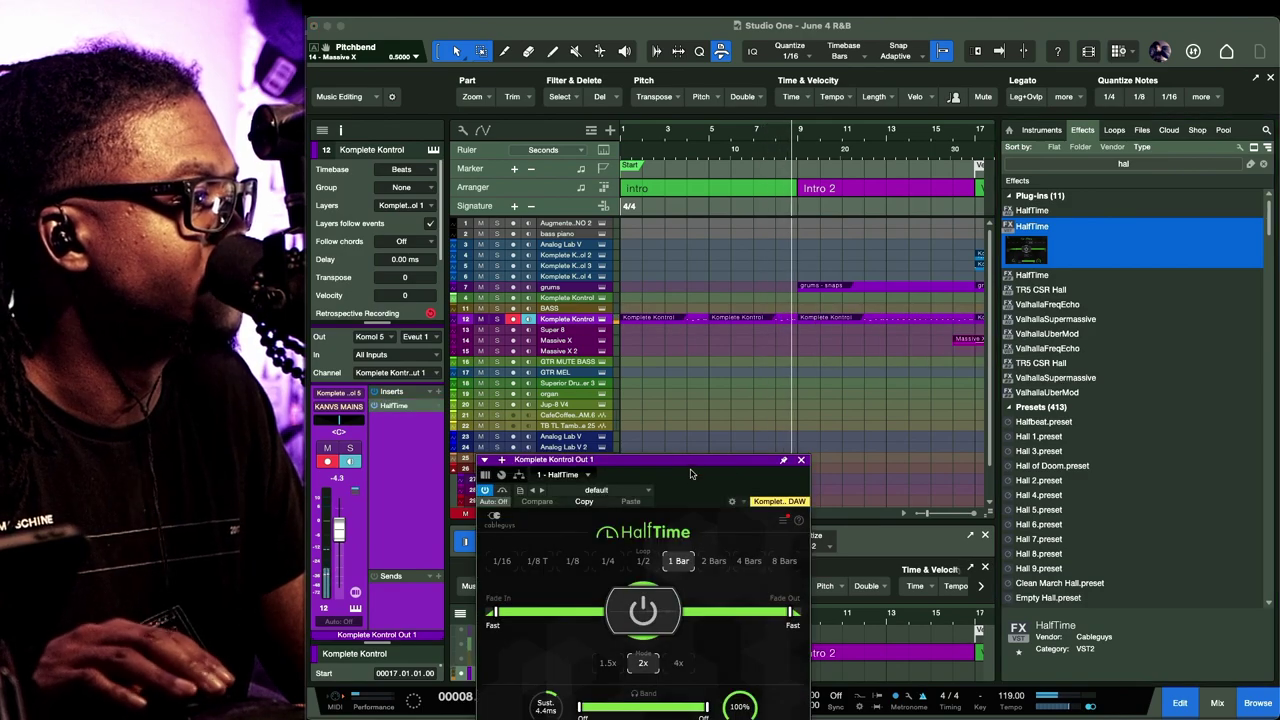
Set HalfTime's Mix to 66% on track 12 and close the plug-in window
drag(690, 460, 776, 306)
drag(822, 556, 822, 578)
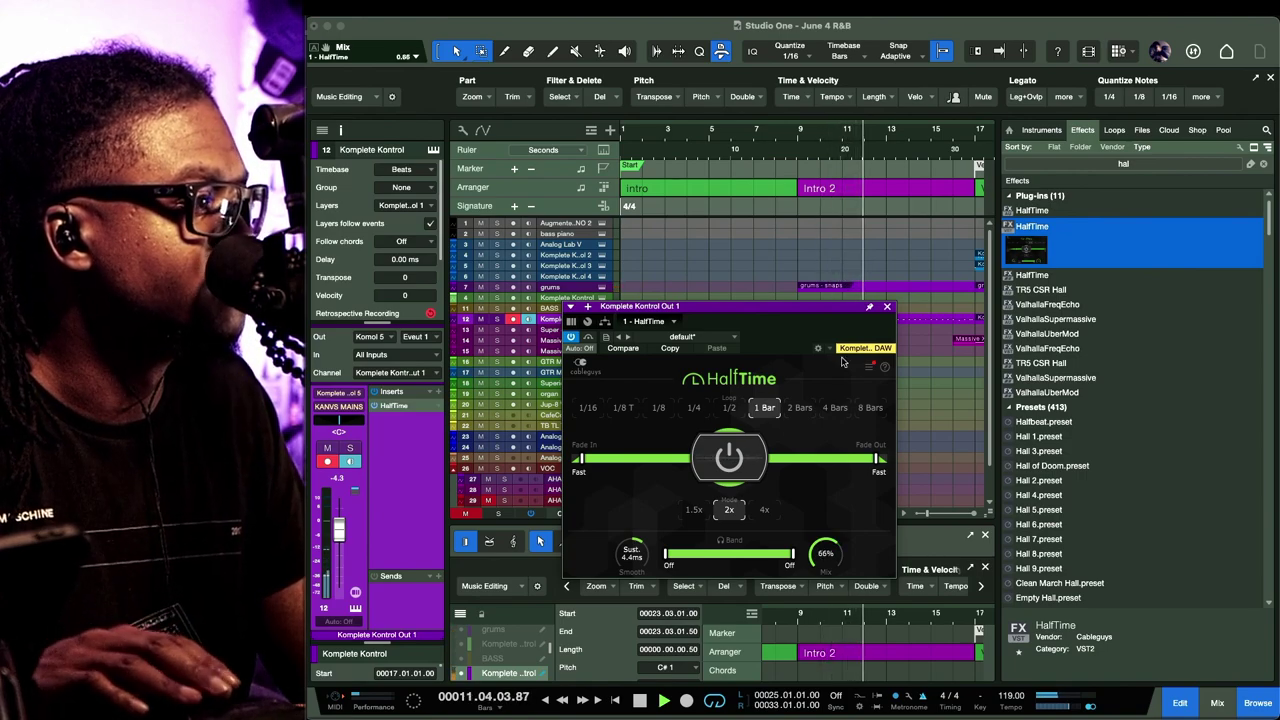
click(886, 308)
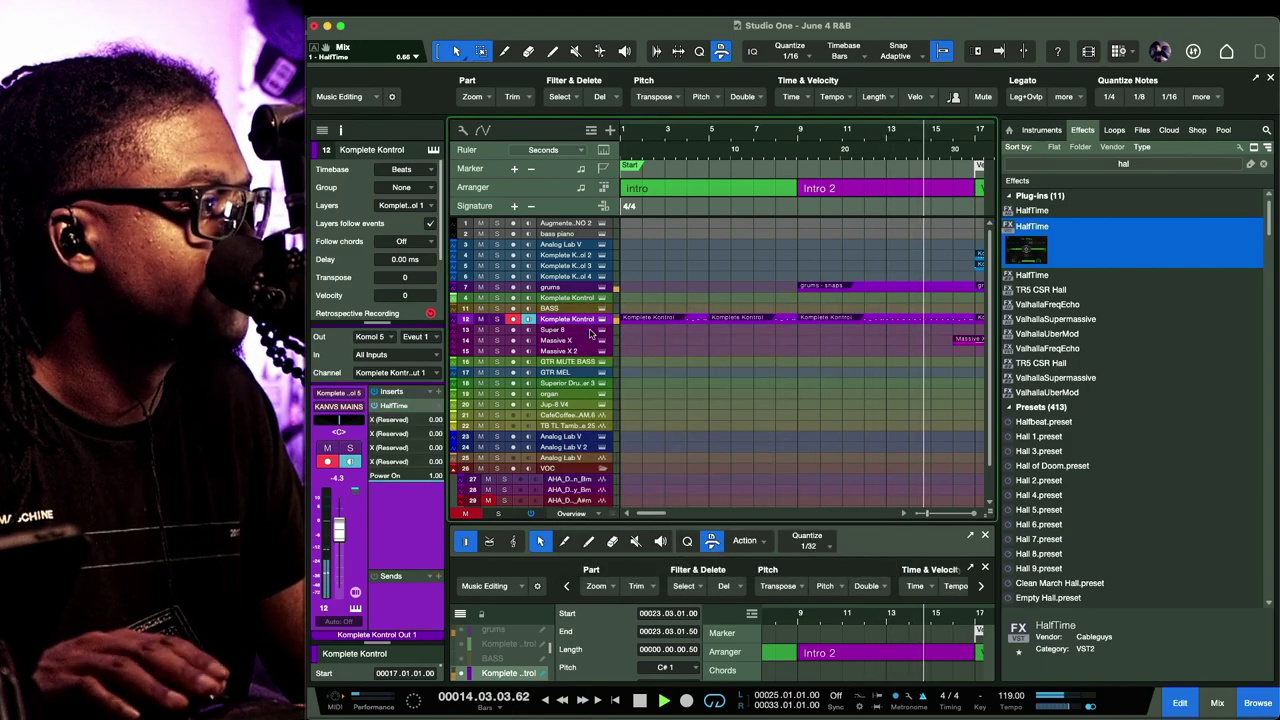
Search the effects for "eq" and add Pro EQ as an insert on the Komplete Kontrol track 12
click(1075, 165)
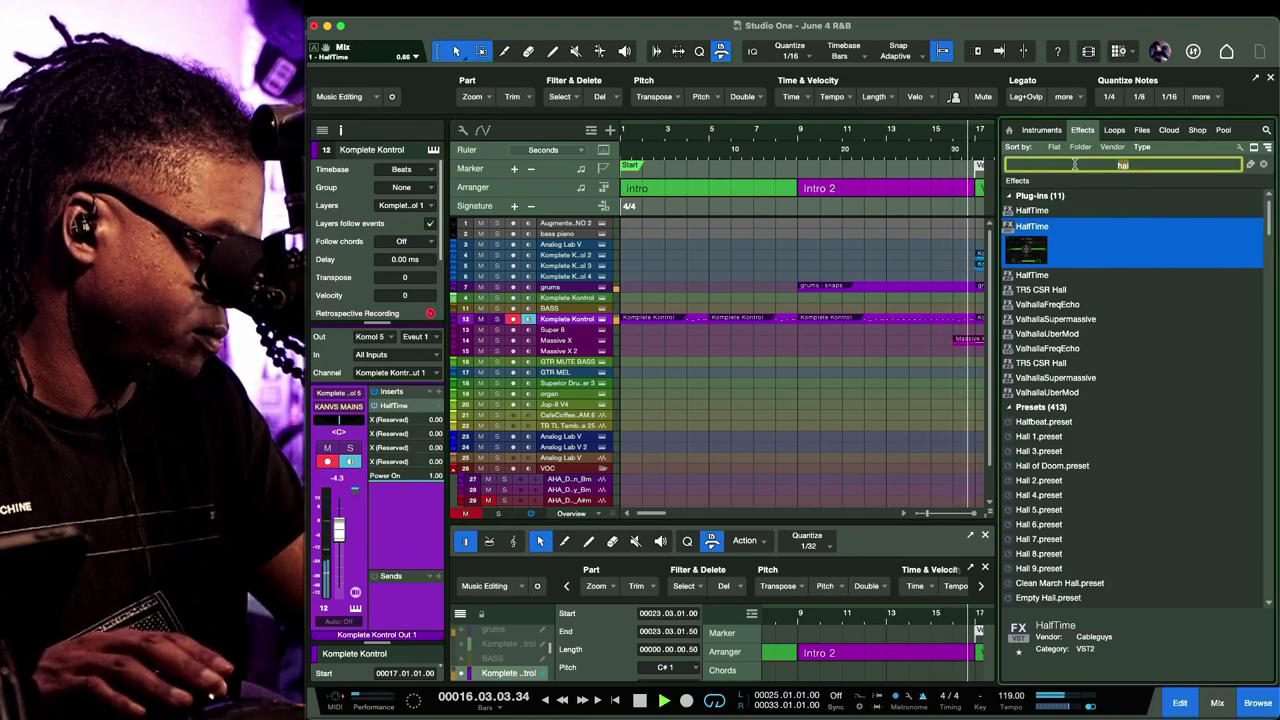
text(e)
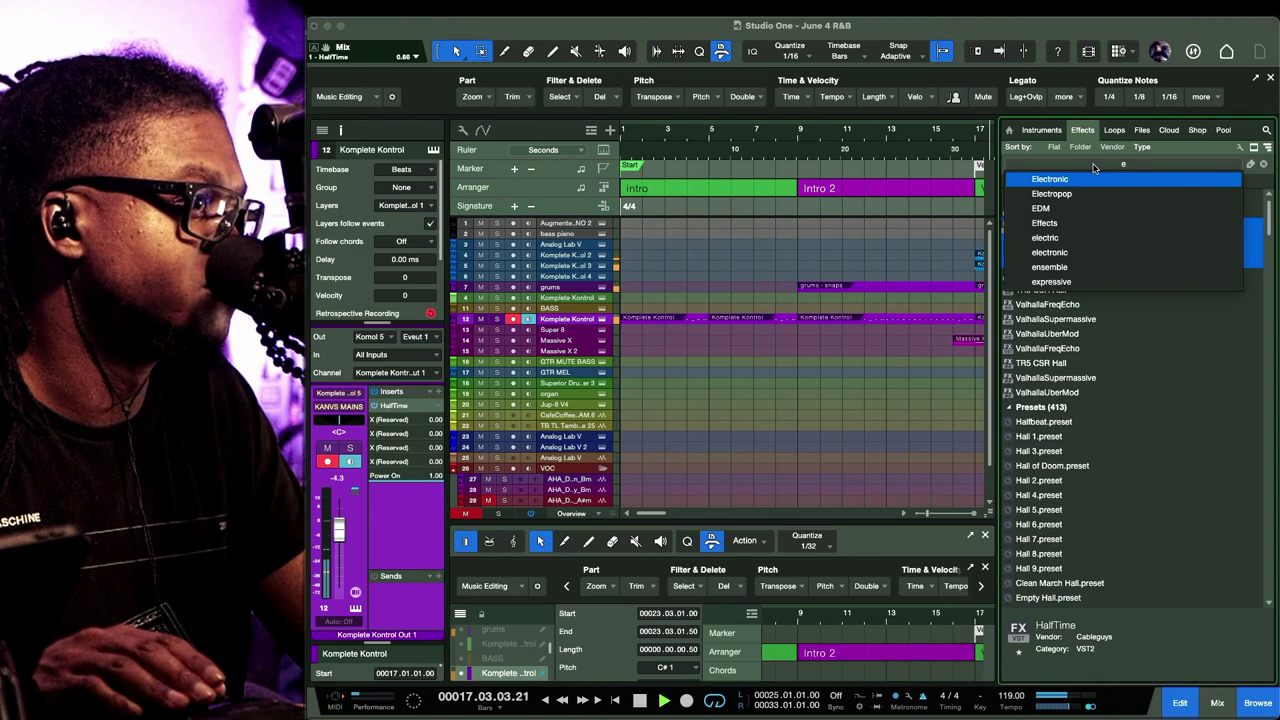
key(Return)
click(1140, 165)
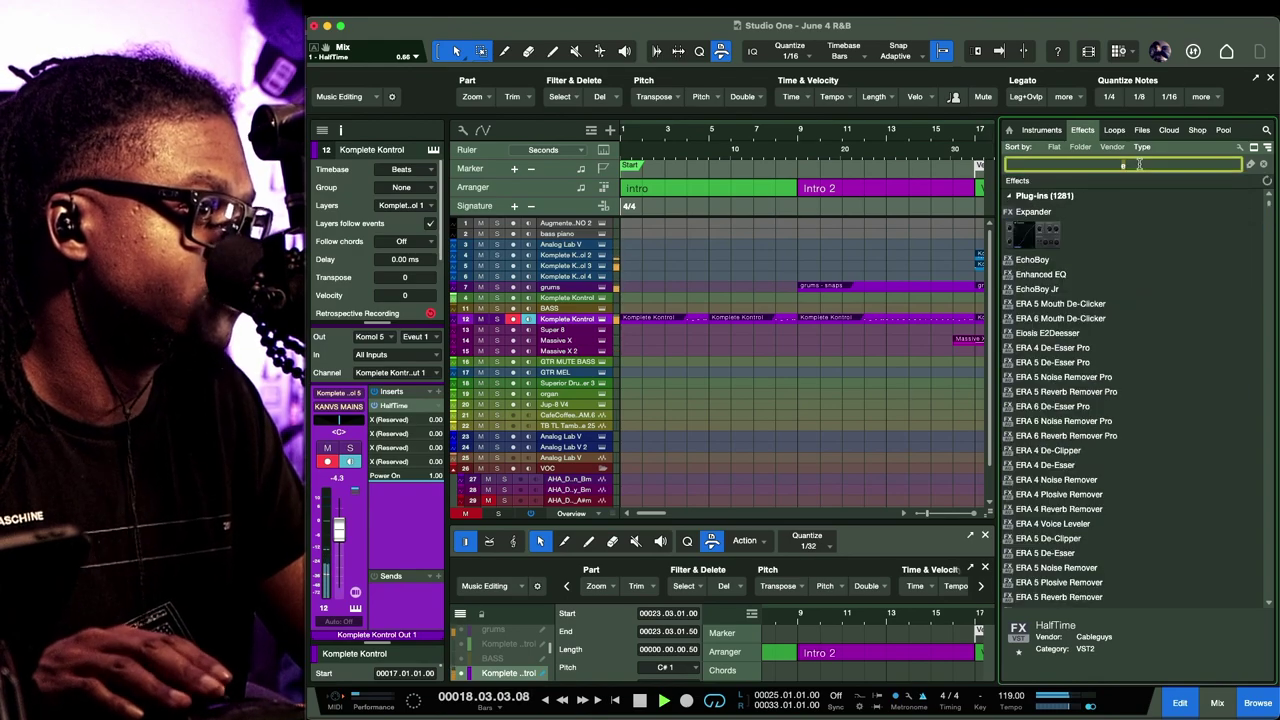
text(q)
click(1097, 207)
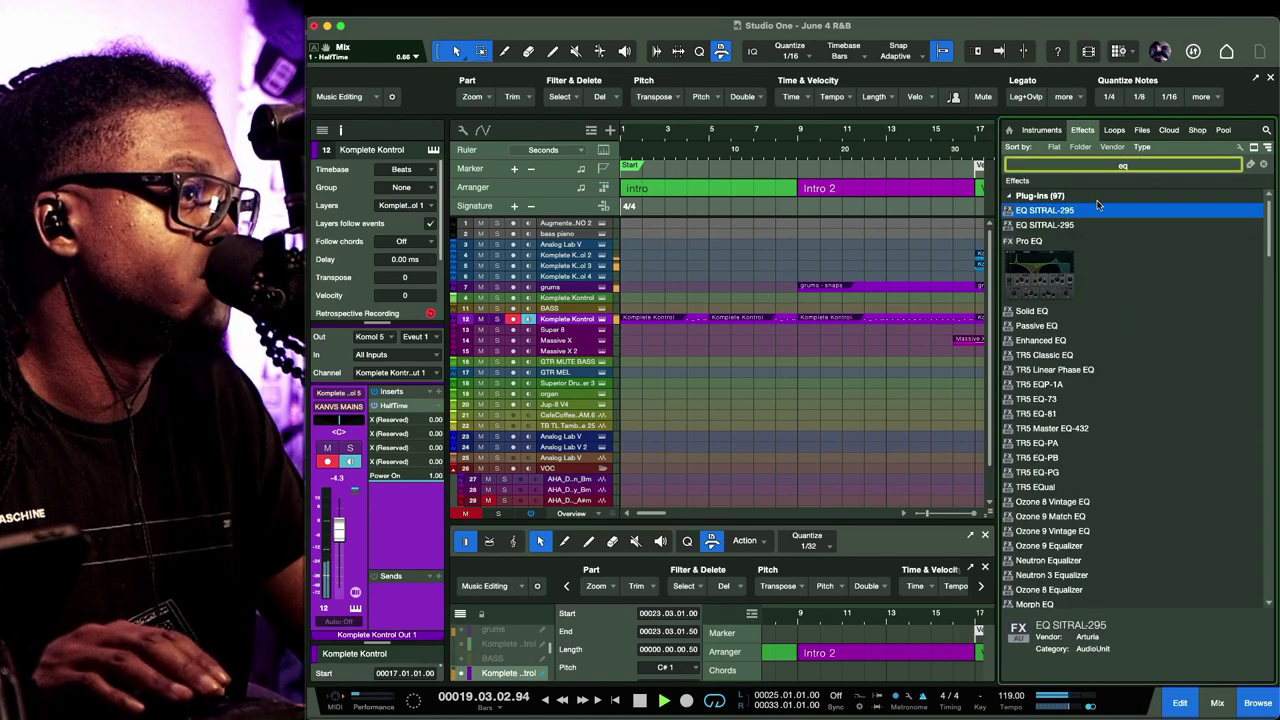
click(1037, 281)
drag(1047, 275, 408, 404)
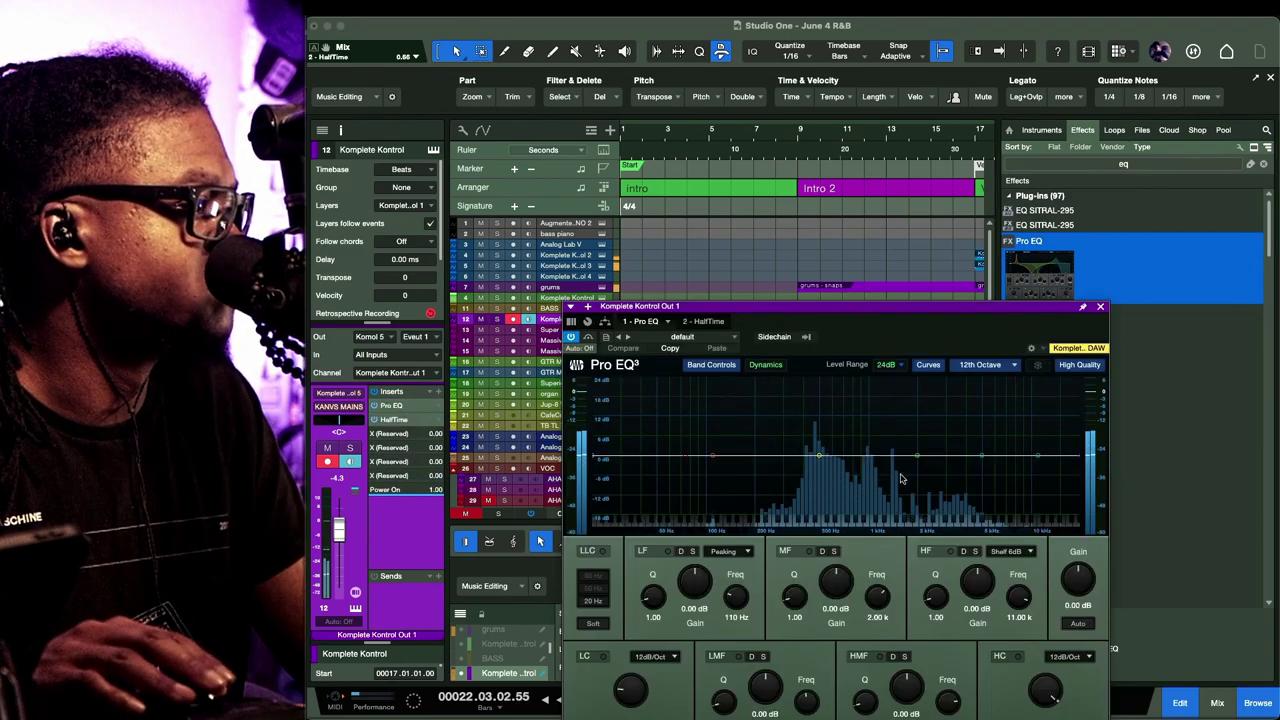
In Pro EQ, set the HF band to -24 dB at 4.14 kHz and the LMF band to -0.40 dB at 651 Hz
drag(981, 456, 969, 578)
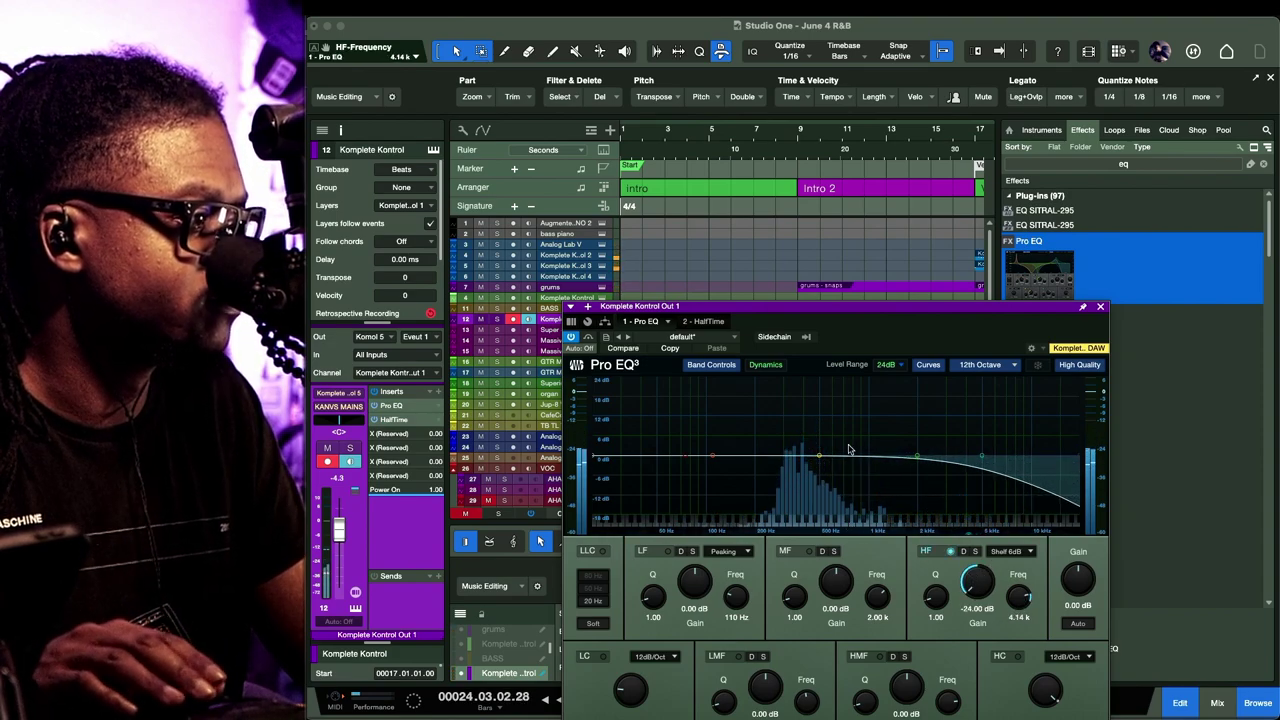
mouse_move(818, 460)
mouse_down()
mouse_move(829, 434)
mouse_move(838, 460)
mouse_up()
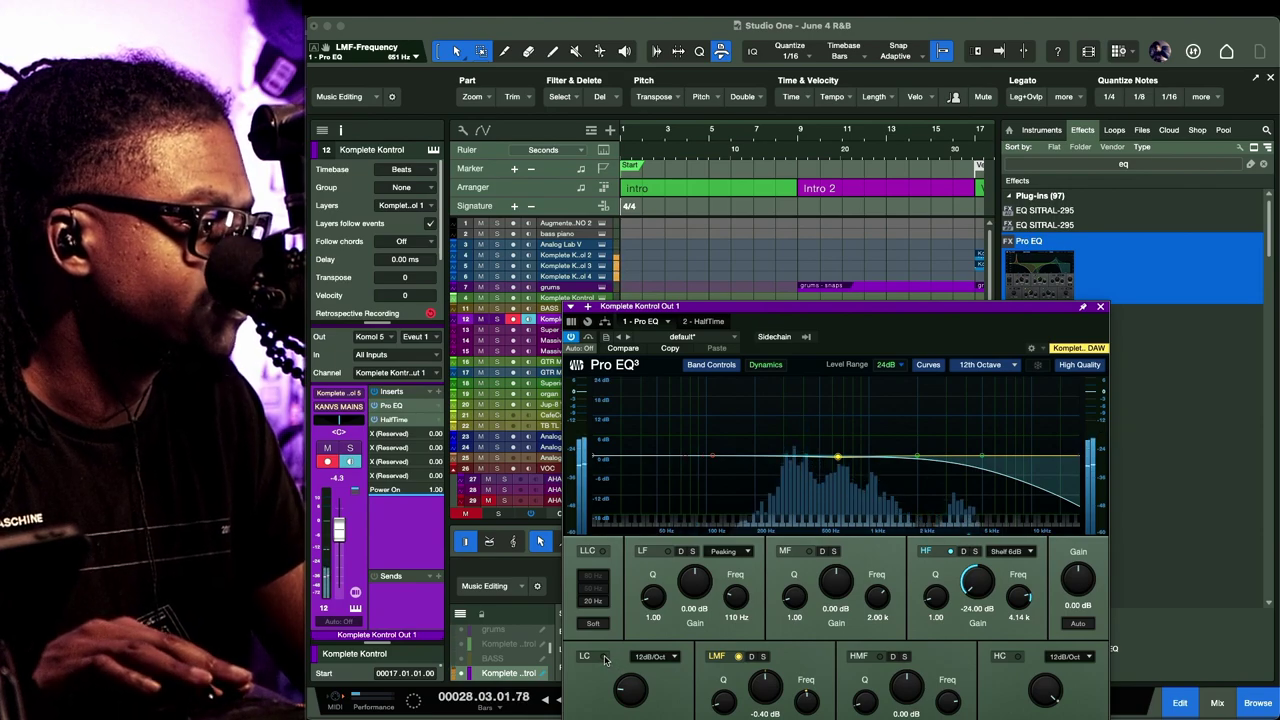
Enable Pro EQ's high cut at 3.81 kHz and place Pro EQ after HalfTime in track 12's inserts
drag(716, 310, 619, 129)
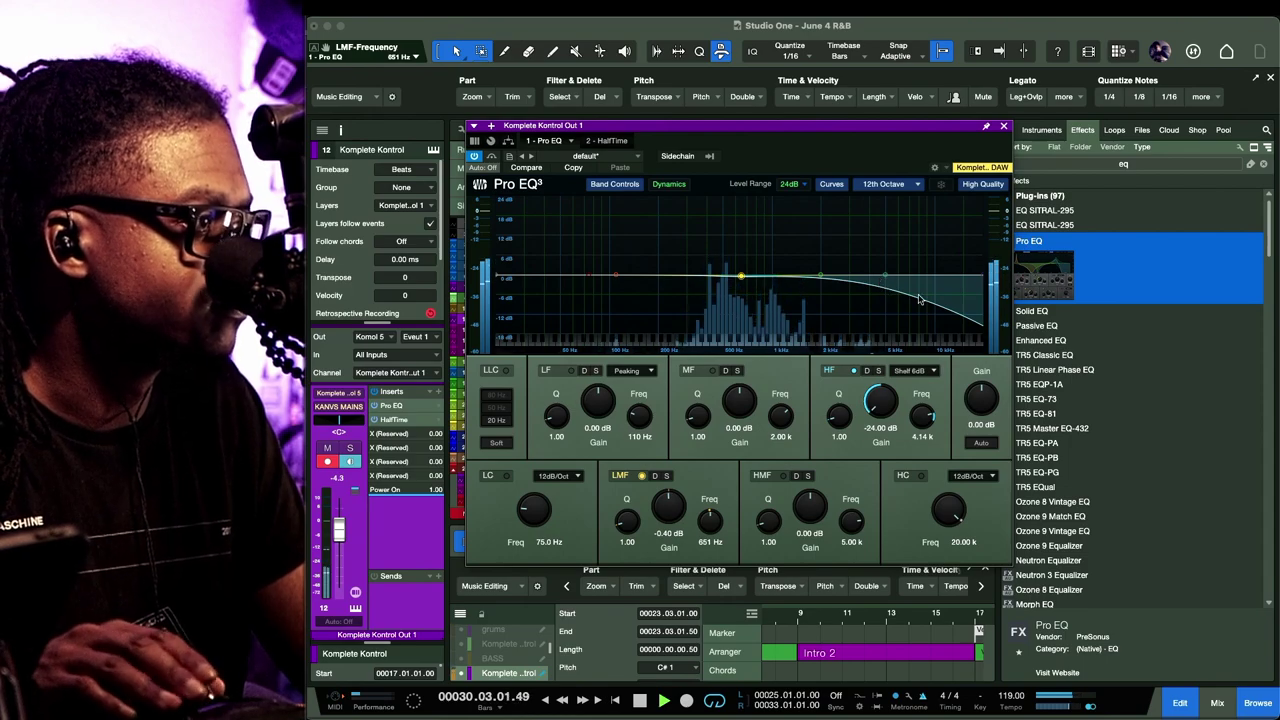
click(922, 477)
drag(946, 508, 933, 520)
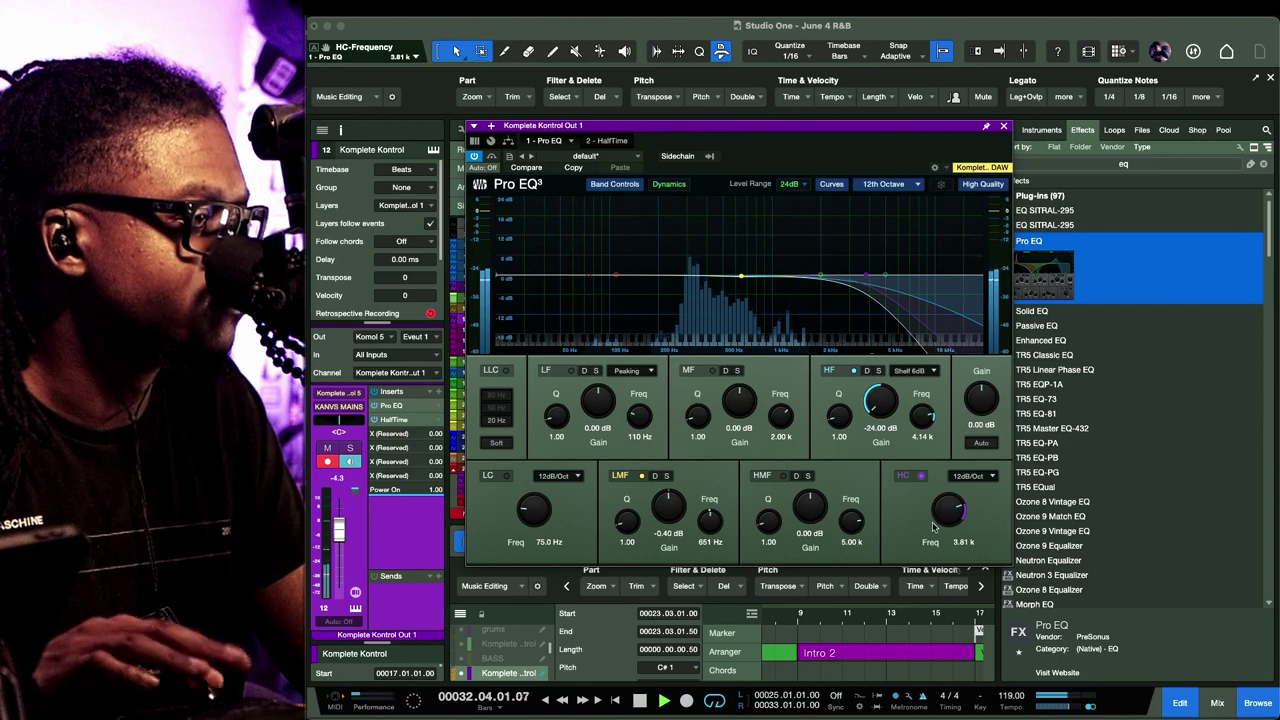
click(1005, 126)
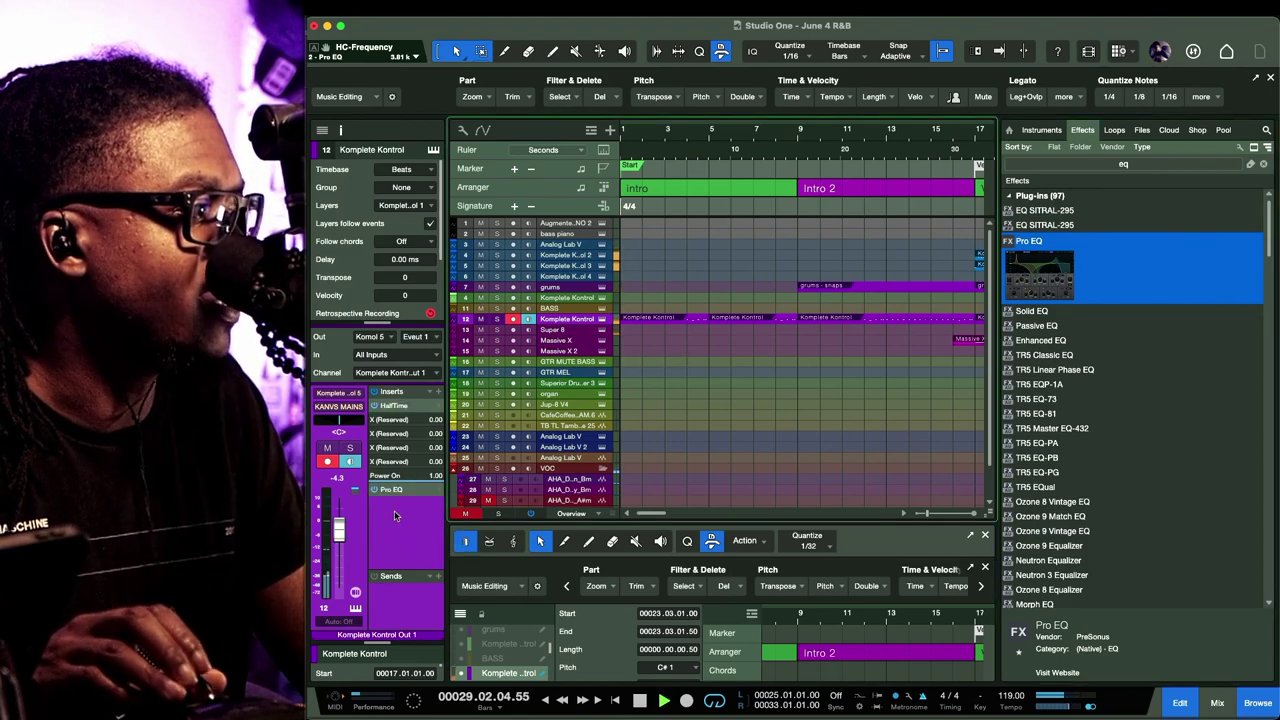
key(space)
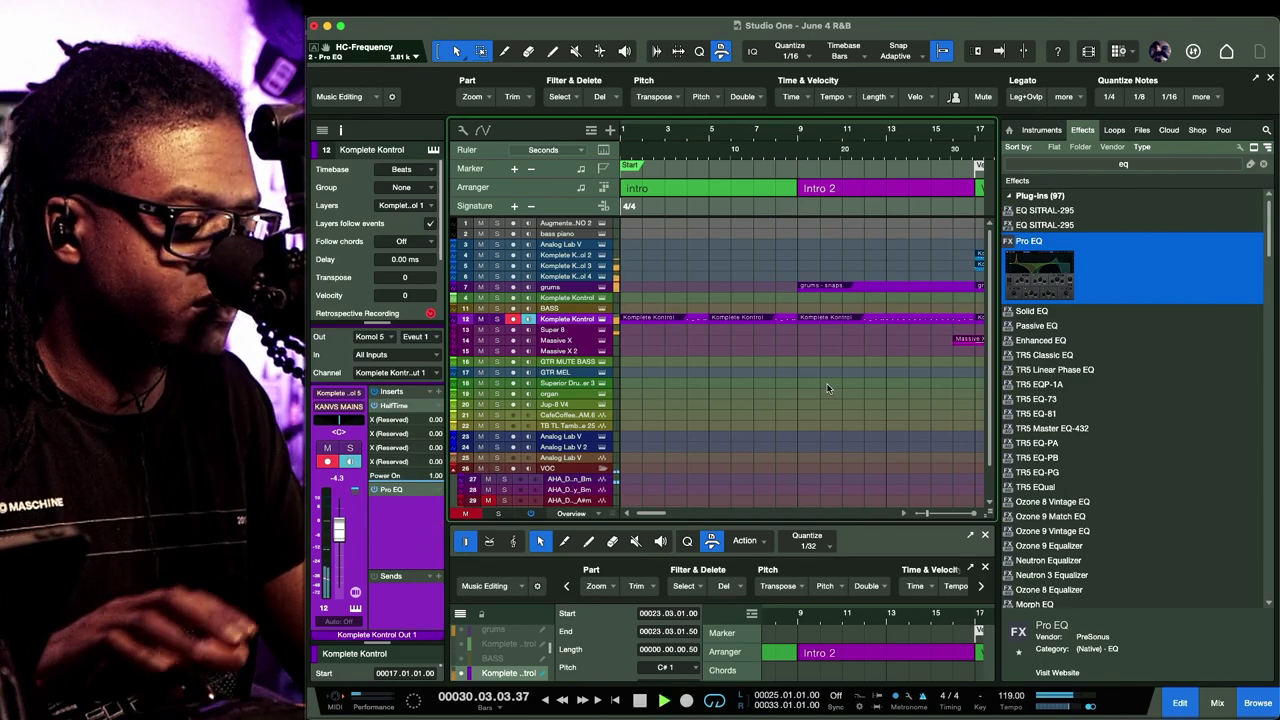
Enlarge the tracks to Normal height and set the volume of vocal track 30 to -30.8 dB during the Hook
scroll(827, 388, down, 4)
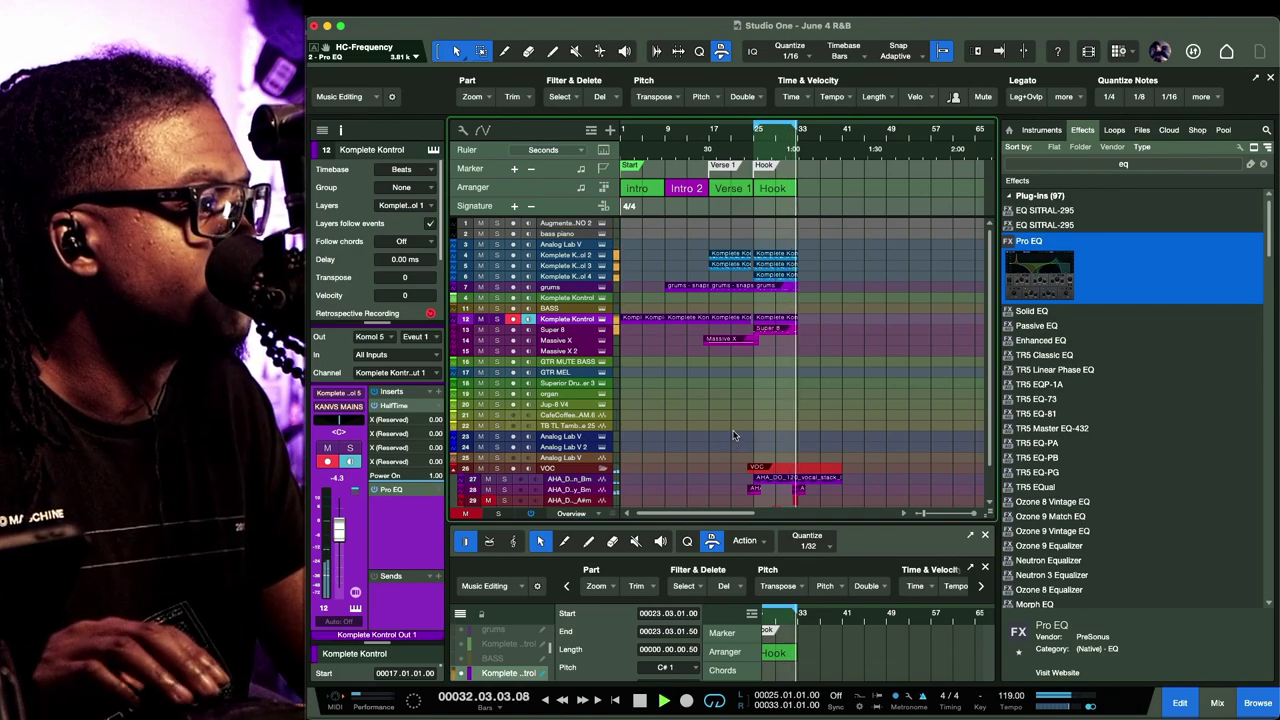
scroll(733, 435, down, 3)
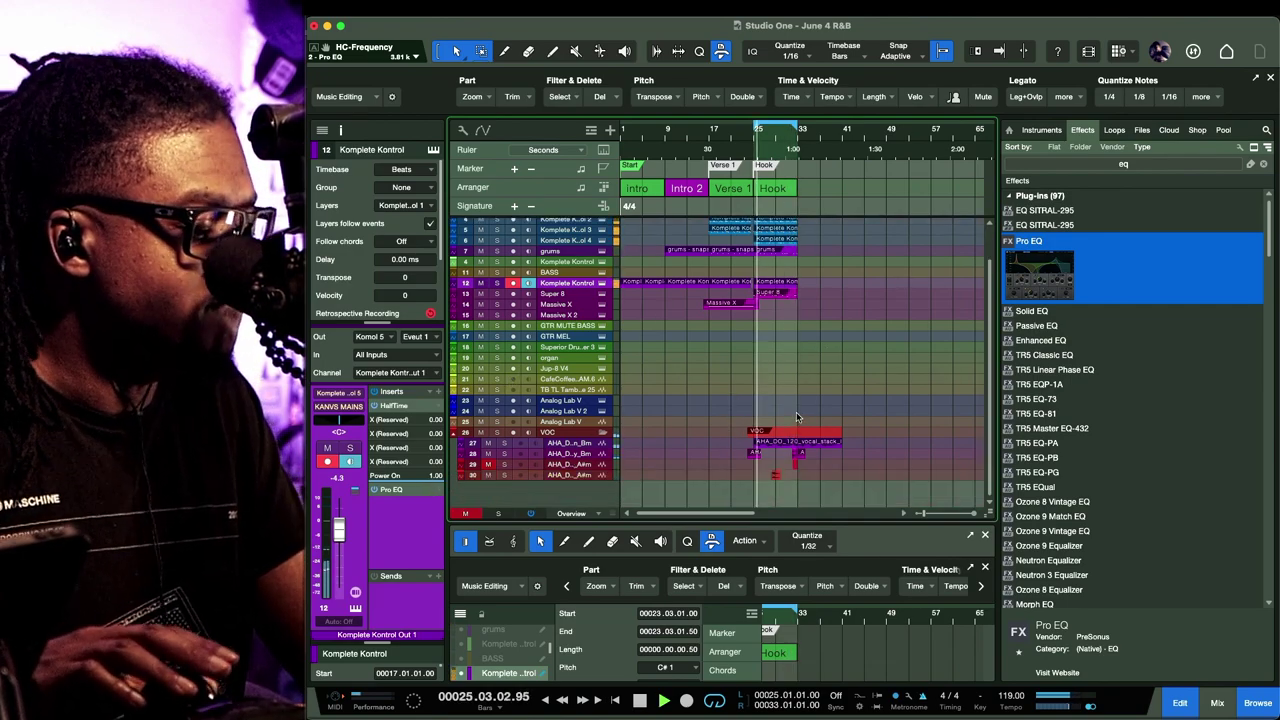
key(alt+e)
key(e)
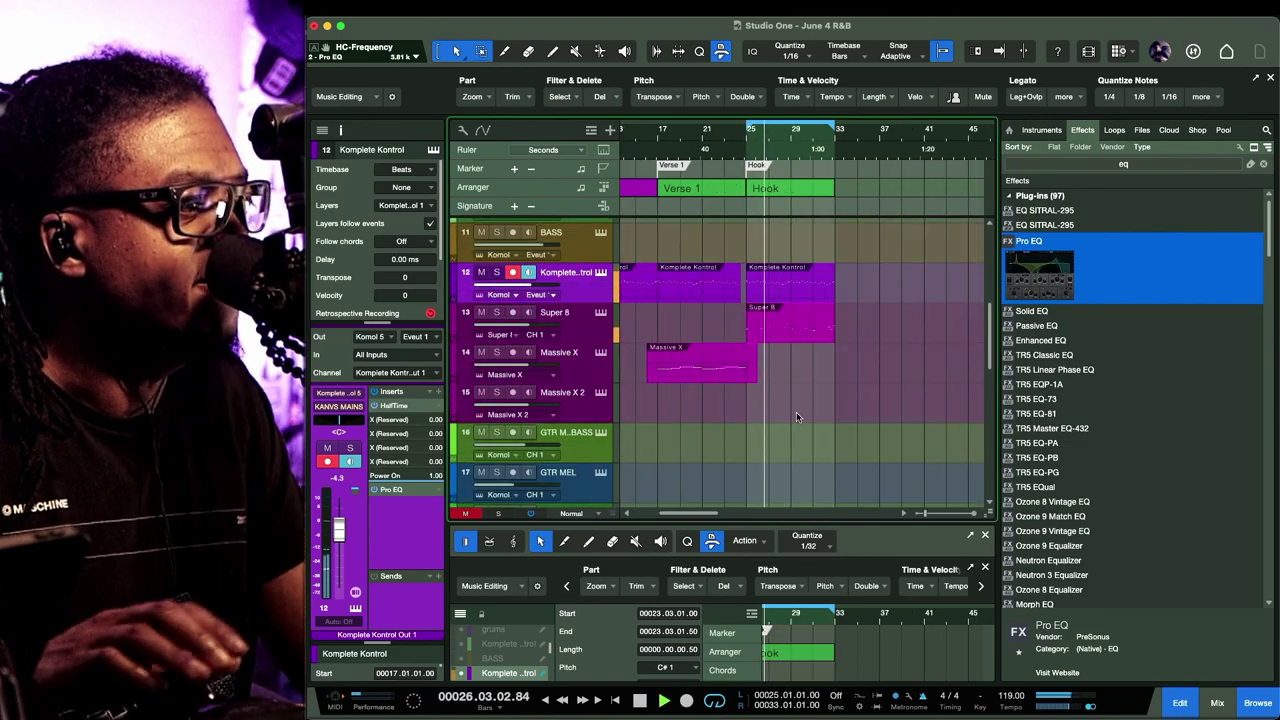
scroll(796, 416, down, 10)
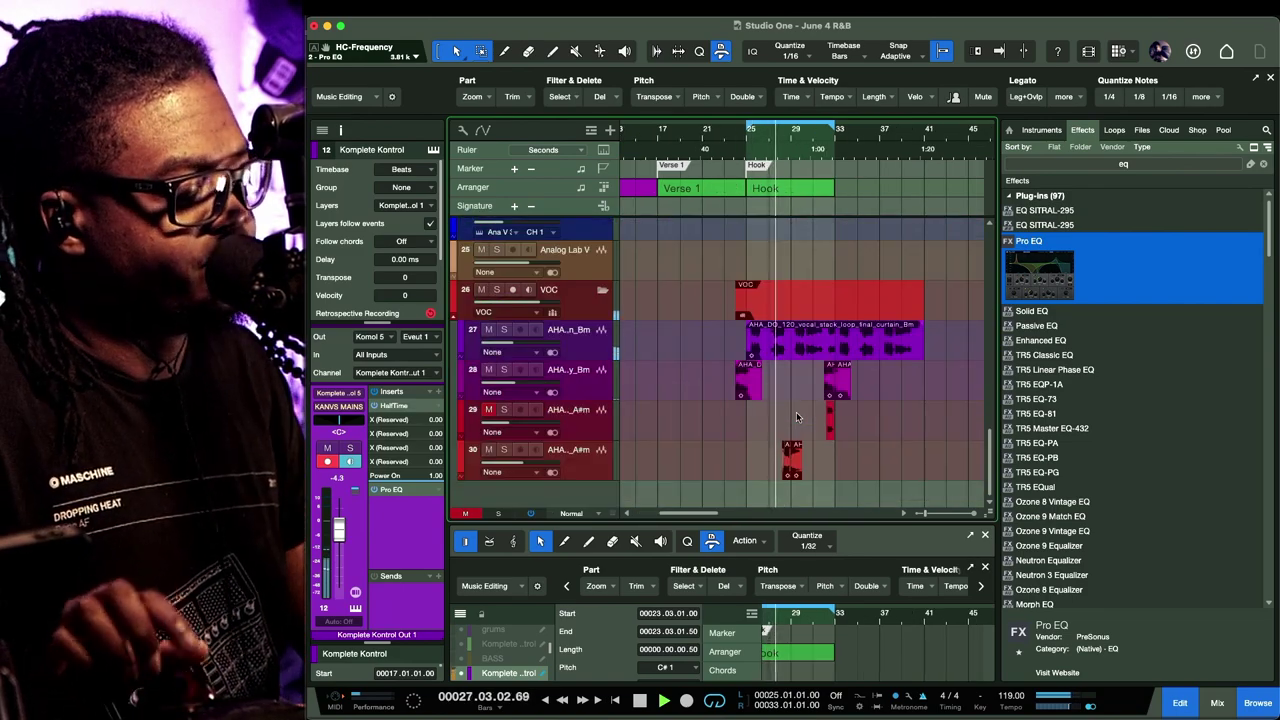
key(e)
key(e)
key(e)
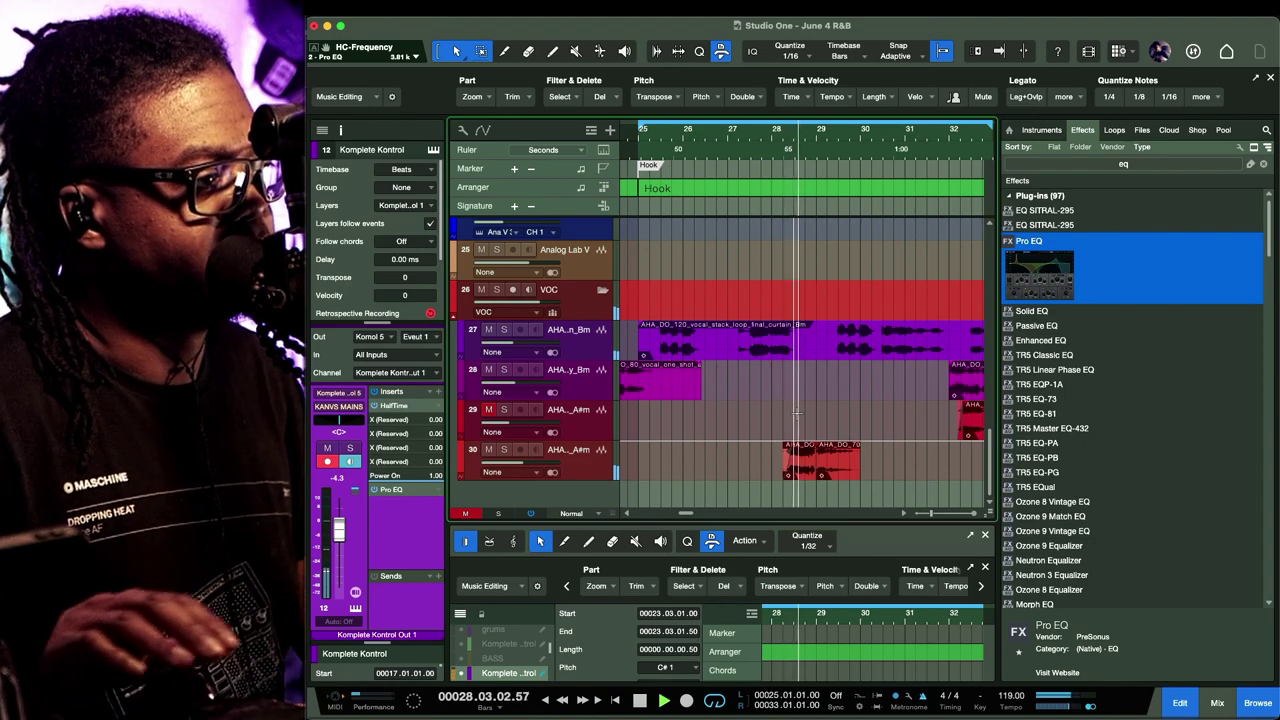
mouse_move(508, 470)
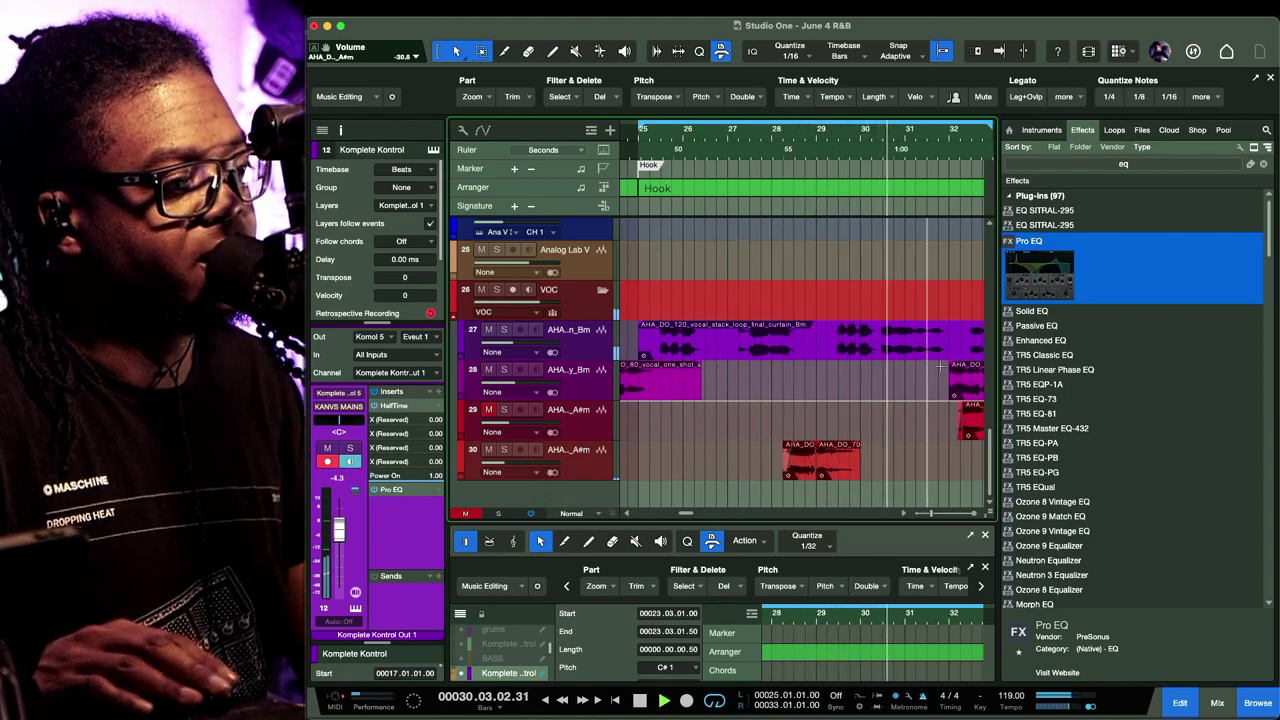
Hide the browser and editor, and set vocal track 28's volume to -29.7 dB and track 30's to -26.4 dB
key(F5)
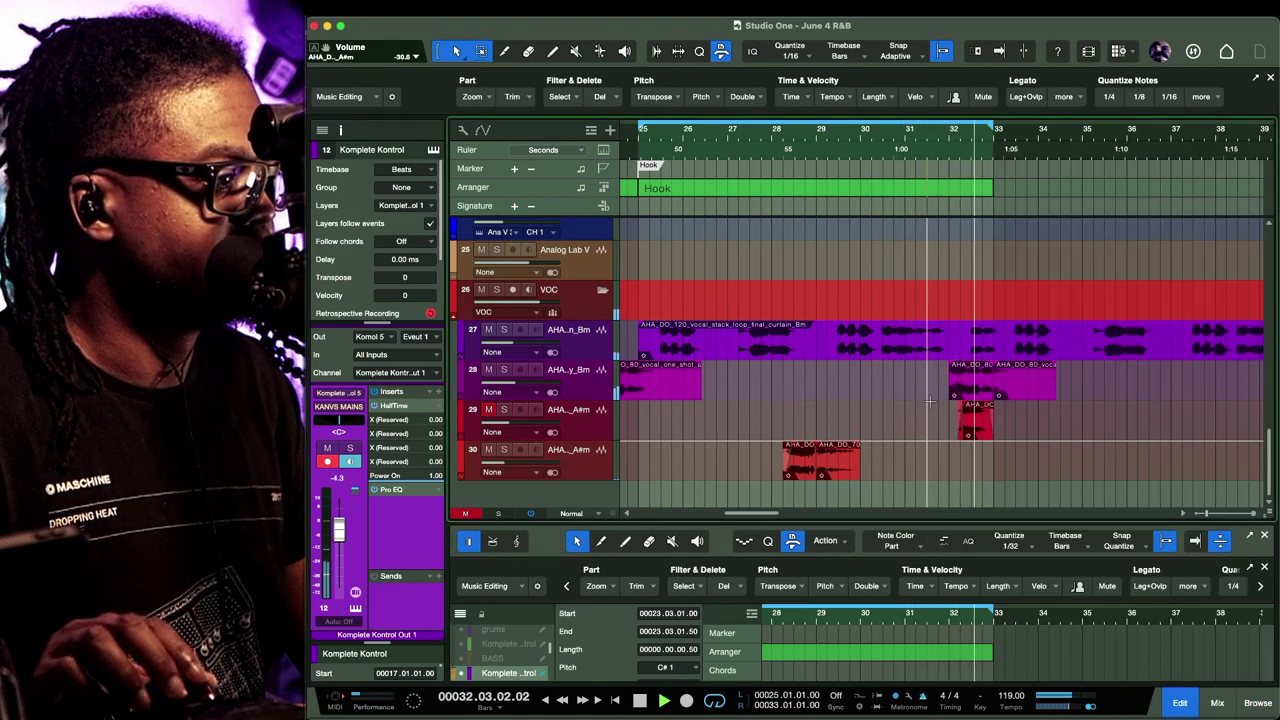
click(583, 396)
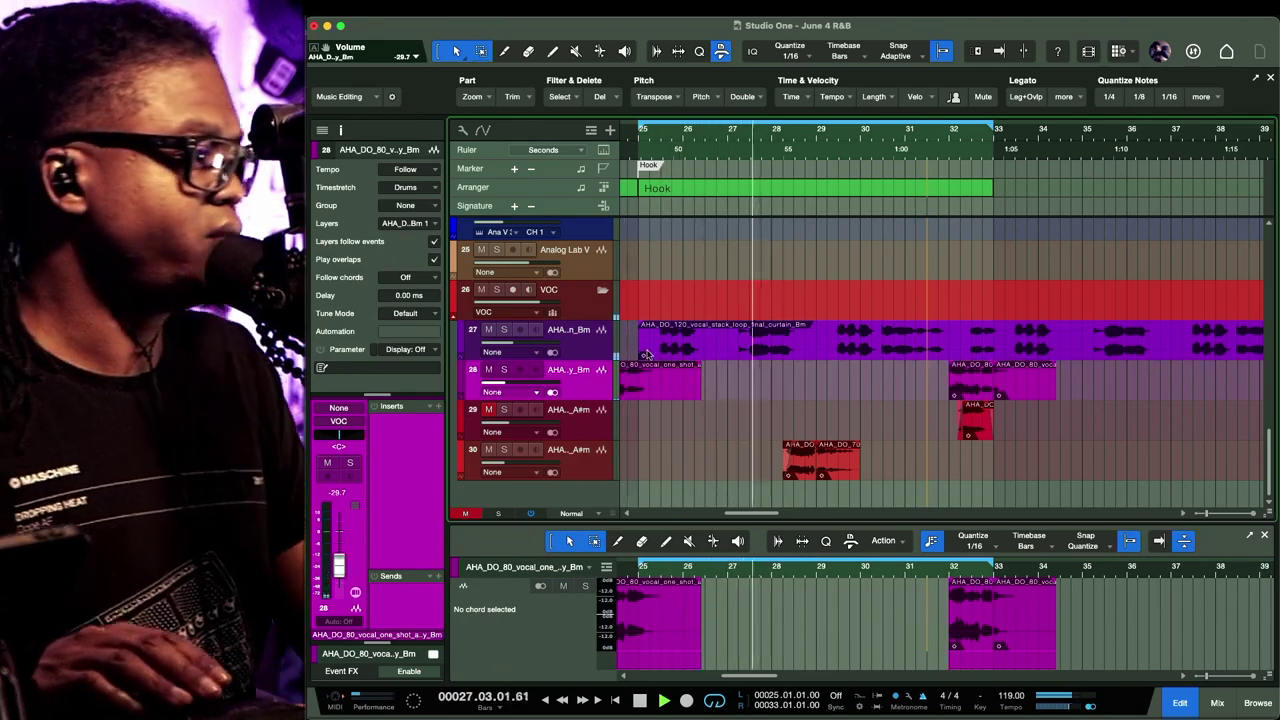
key(F3)
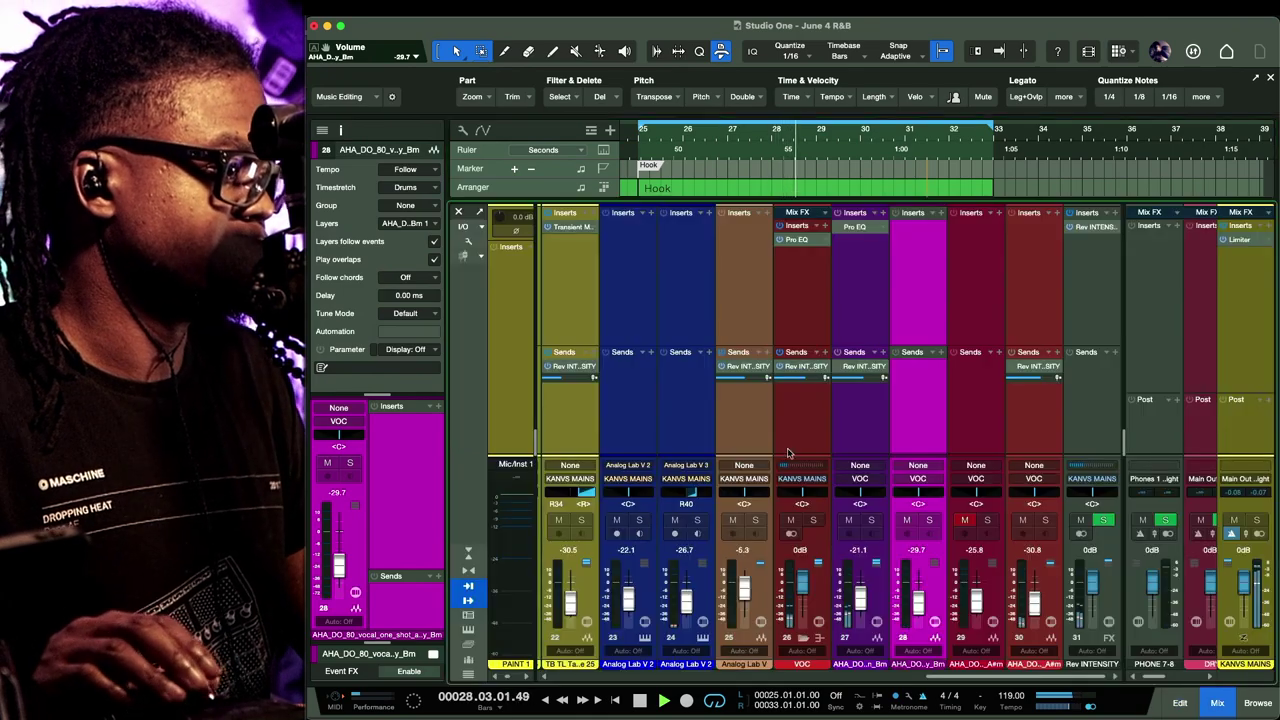
key(F3)
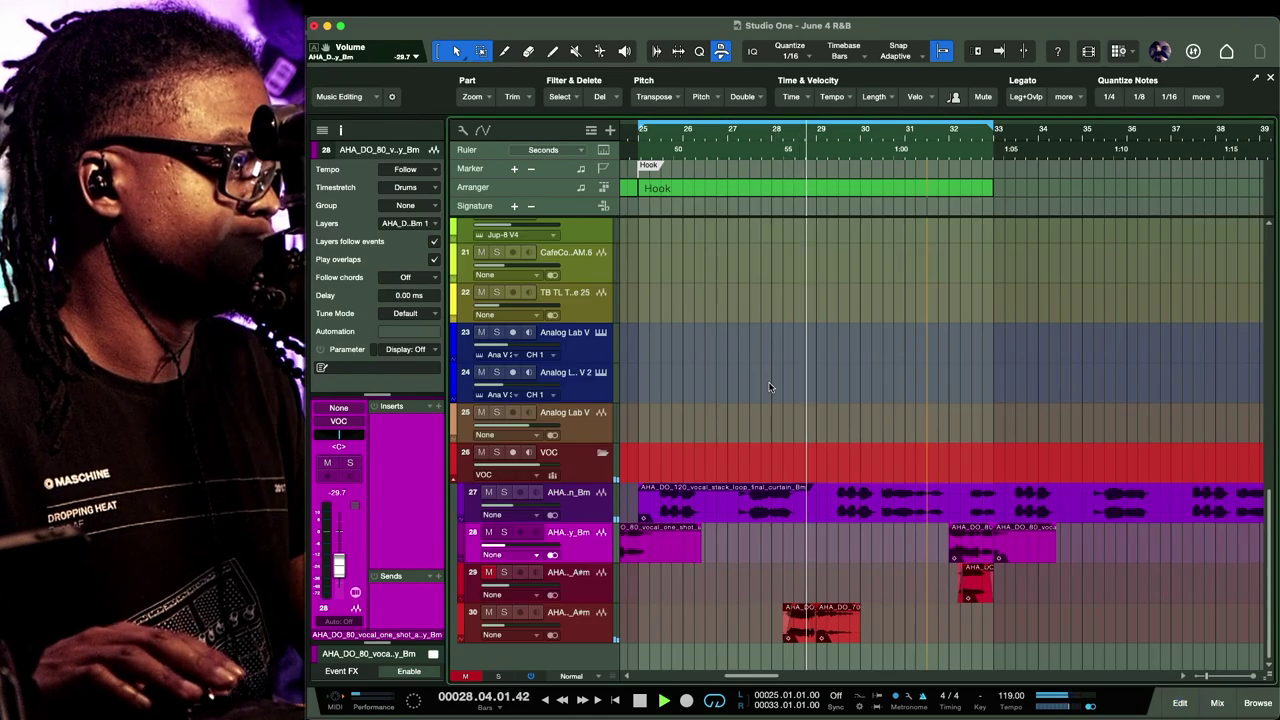
click(537, 628)
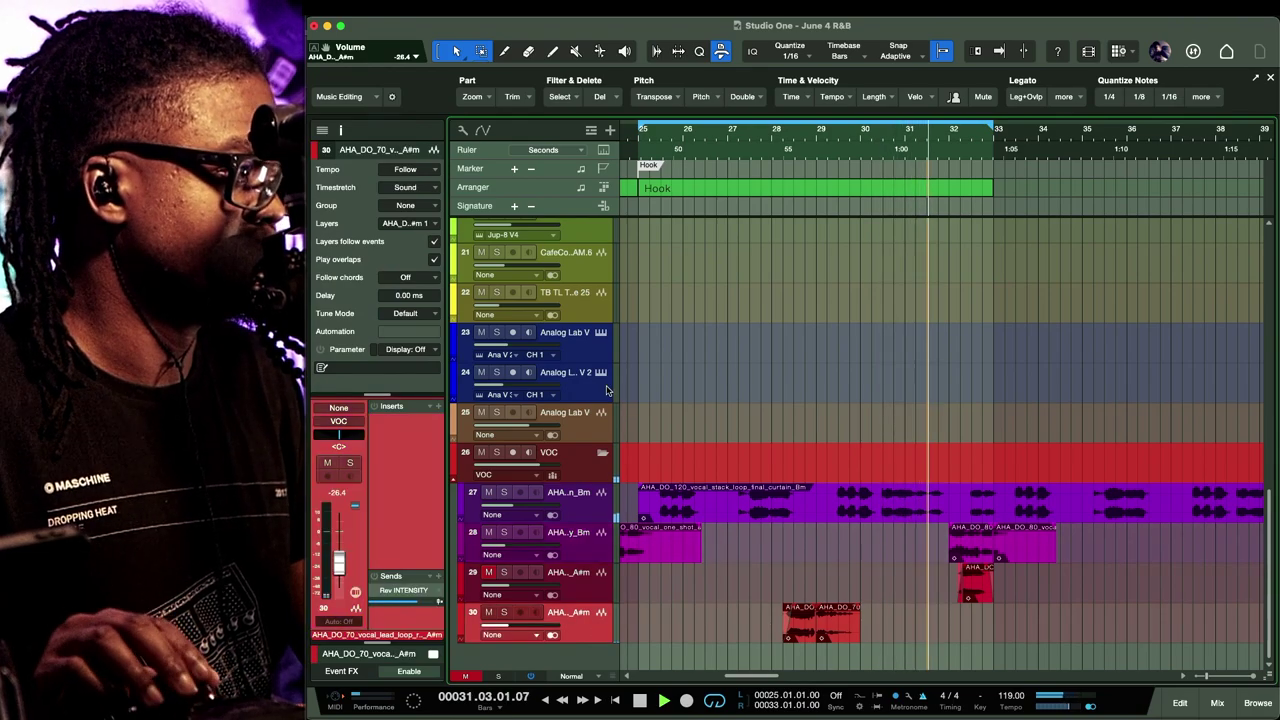
Record a piano part over the Hook from bar 25 on the Augmented Grand Piano track 1
scroll(606, 390, up, 10)
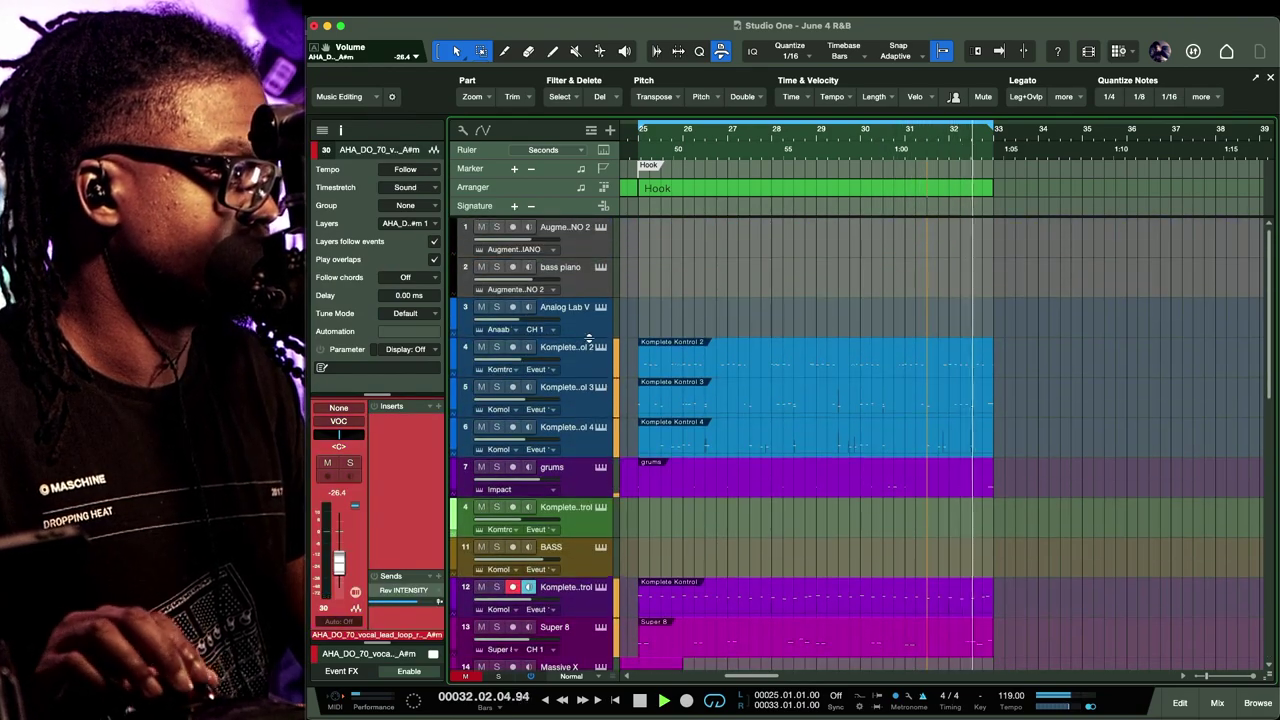
click(592, 241)
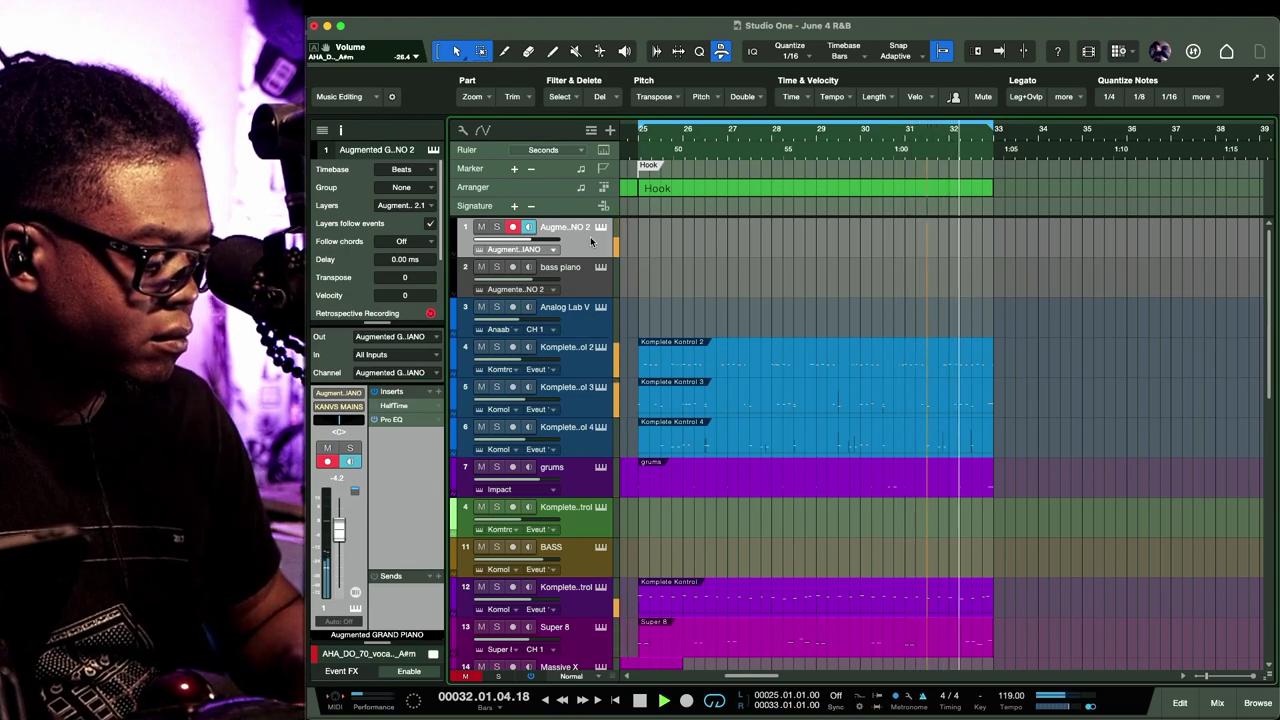
key(KP_Multiply)
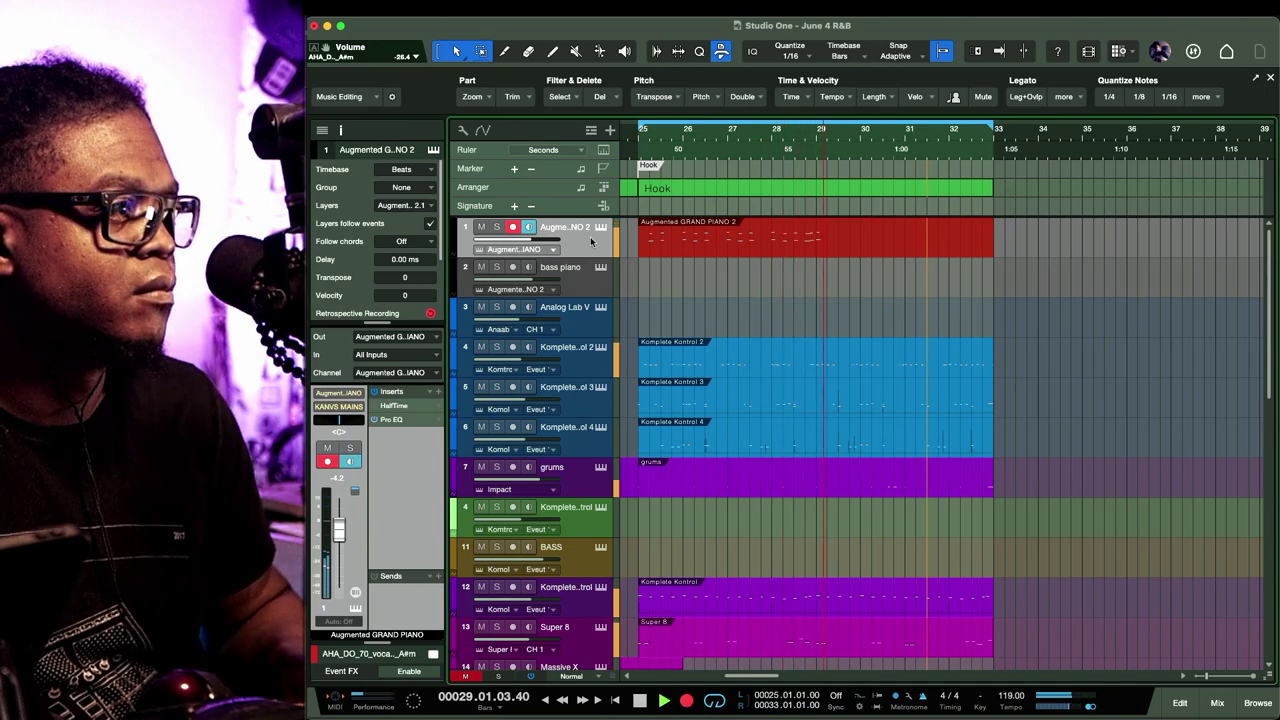
key(space)
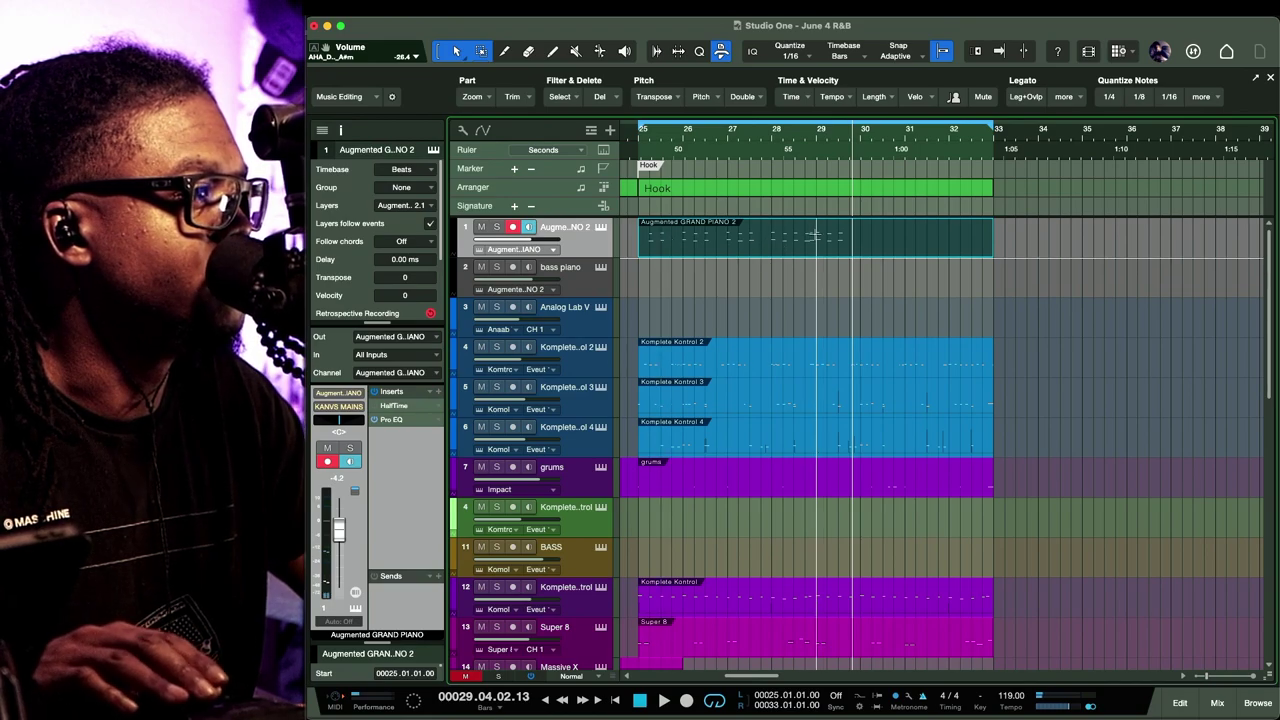
Play back the piano recording, split it at bar 29 and move that bar's first-beat slice to the start of bar 25
click(640, 138)
key(space)
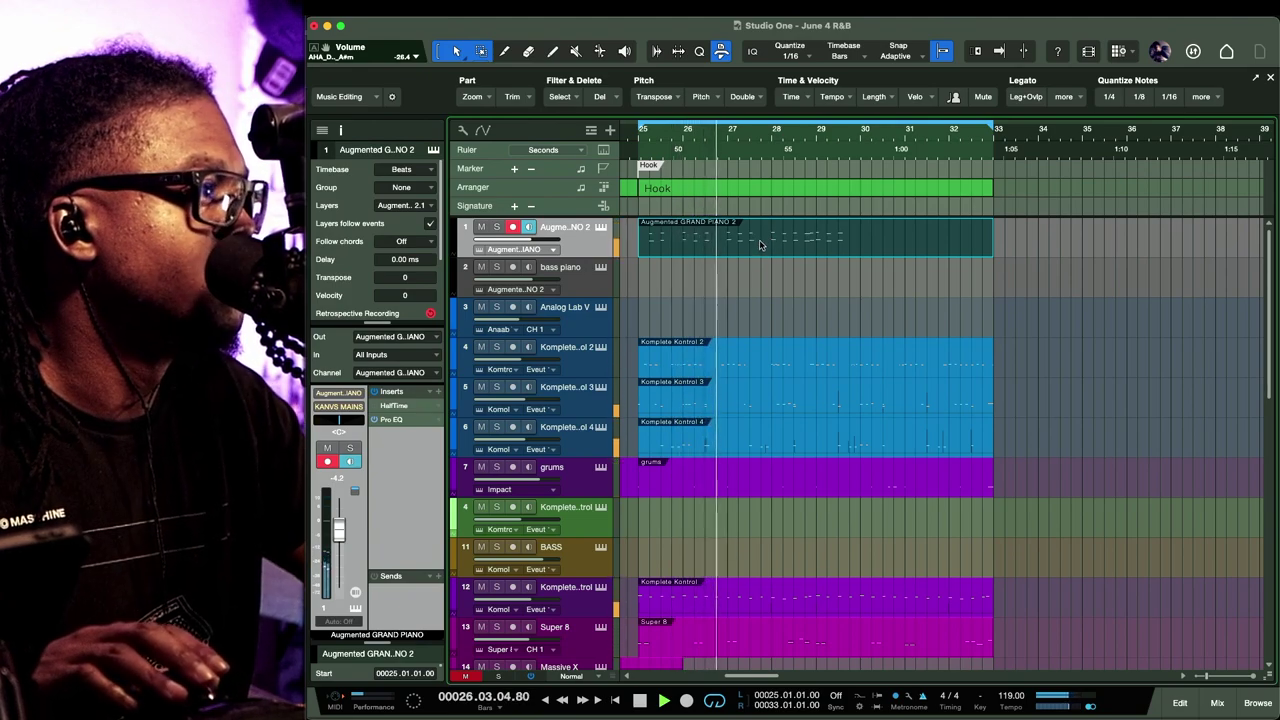
alt+click(817, 234)
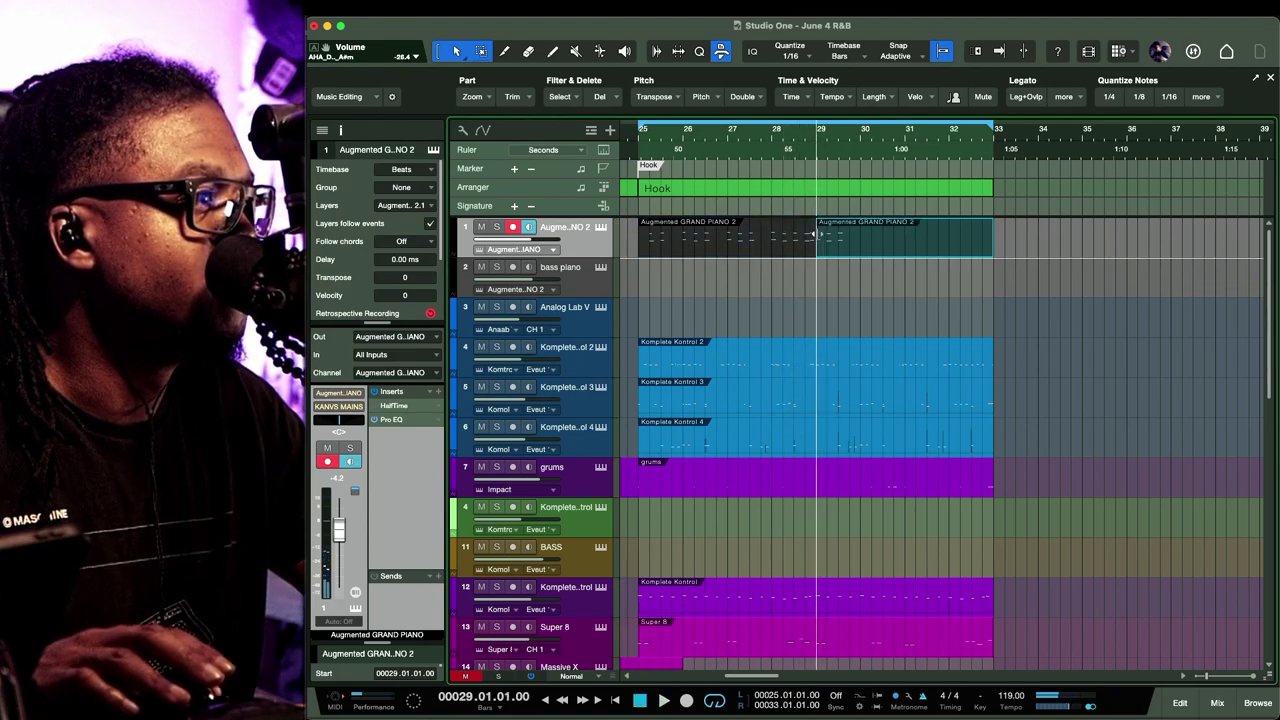
drag(824, 252, 686, 247)
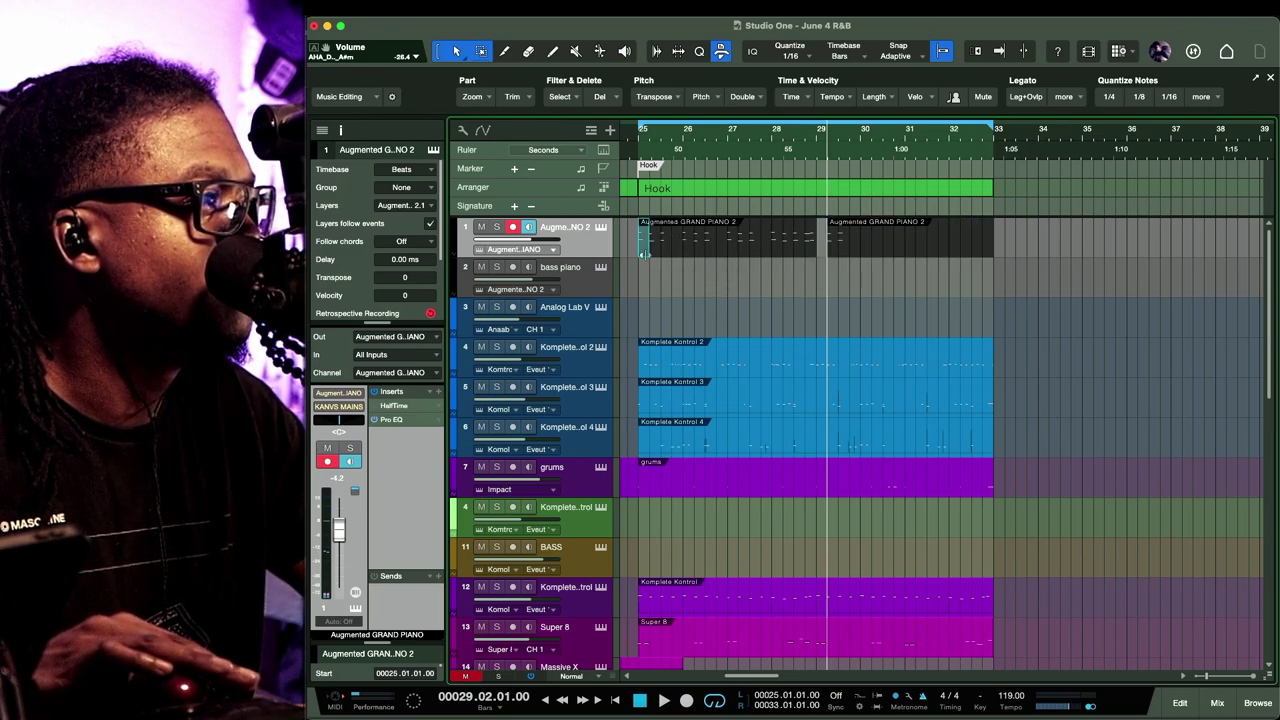
Extend the first piano event to beat 2 of bar 29 and delete the remaining piano event after it
drag(823, 245, 831, 250)
click(865, 253)
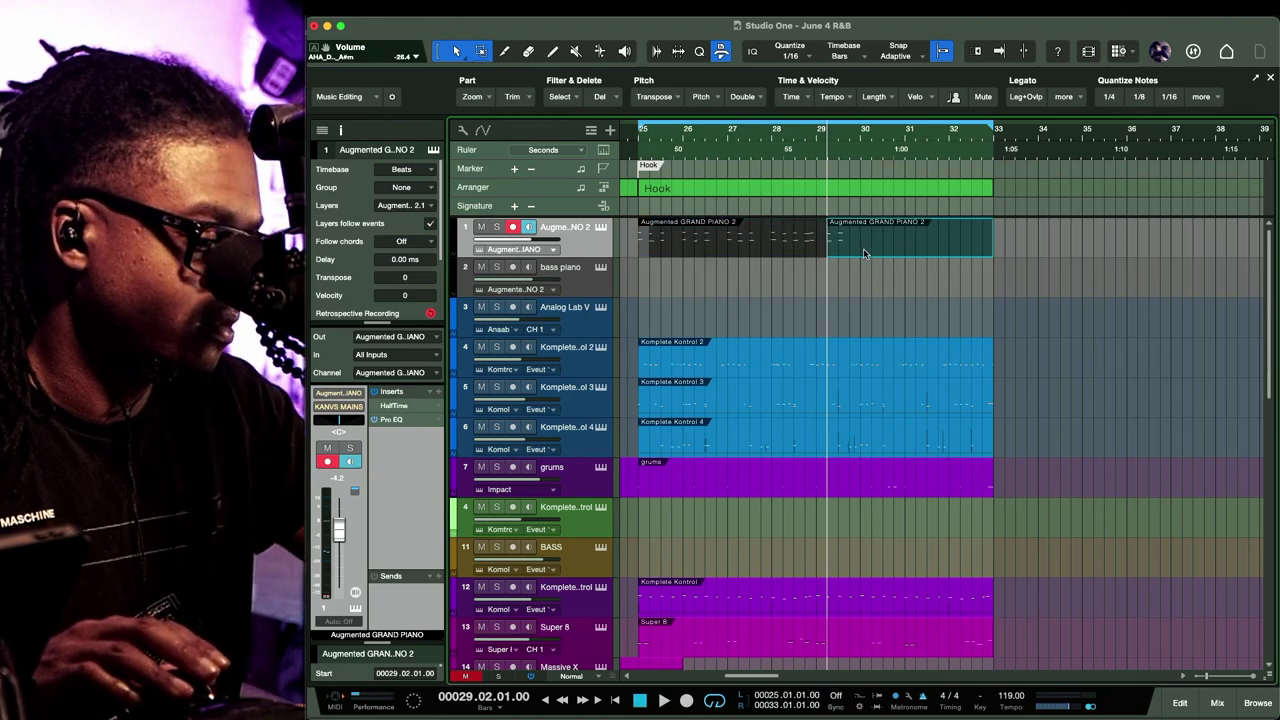
key(Delete)
Play the Hook from bar 25, trim the piano event to end at bar 29 and duplicate it up to bar 33
click(640, 138)
key(space)
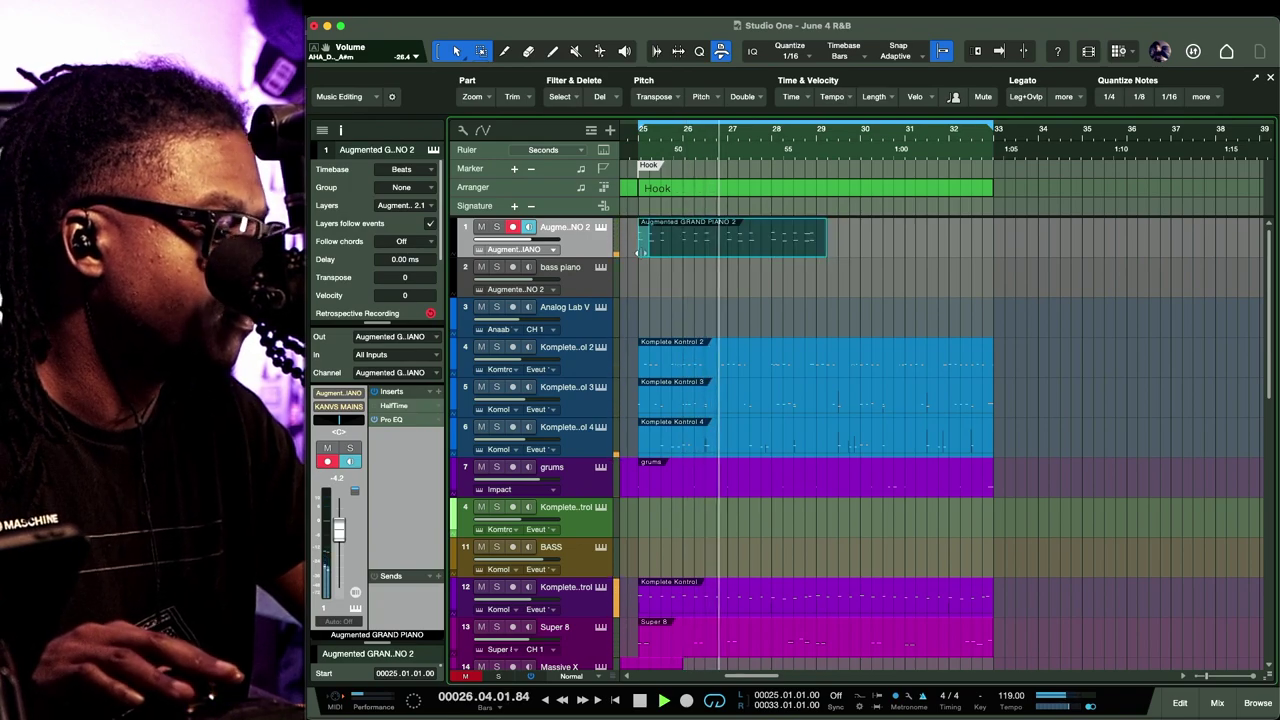
mouse_move(826, 240)
mouse_down()
mouse_move(860, 240)
mouse_move(818, 246)
mouse_up()
key(d)
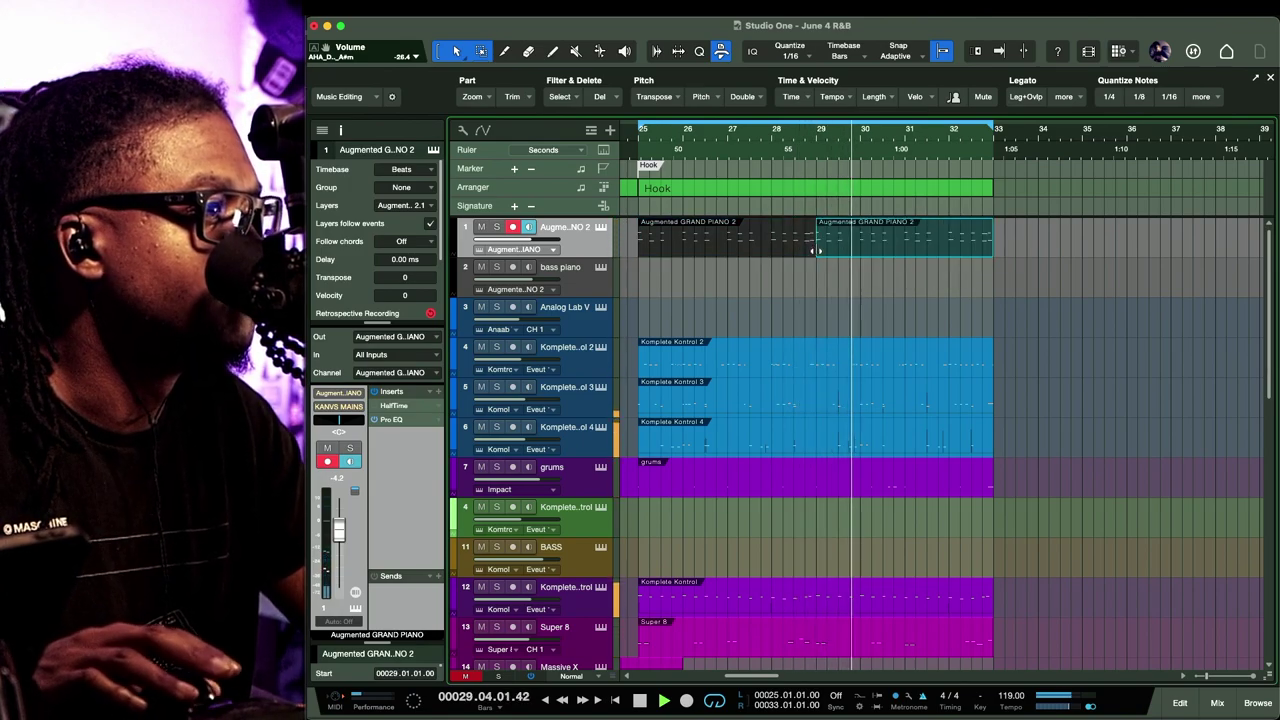
Merge the two piano events into one and lower track 1's volume to about -11 dB
shift+click(791, 248)
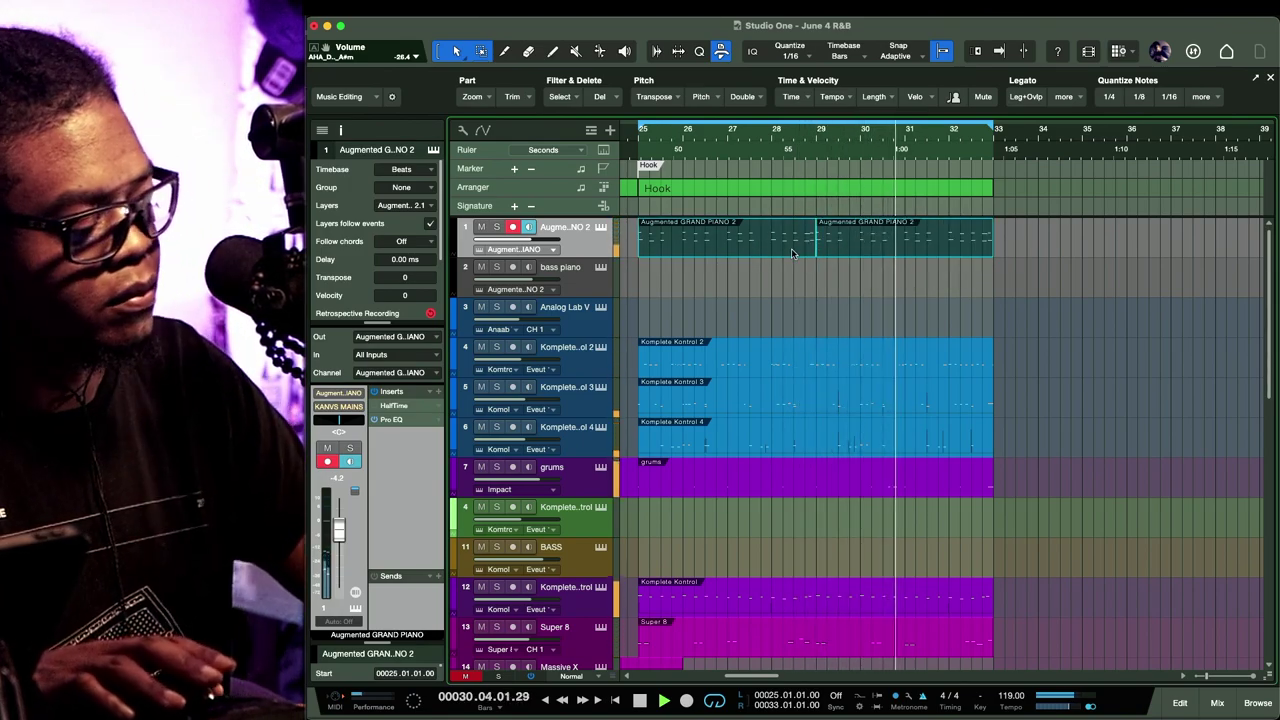
key(g)
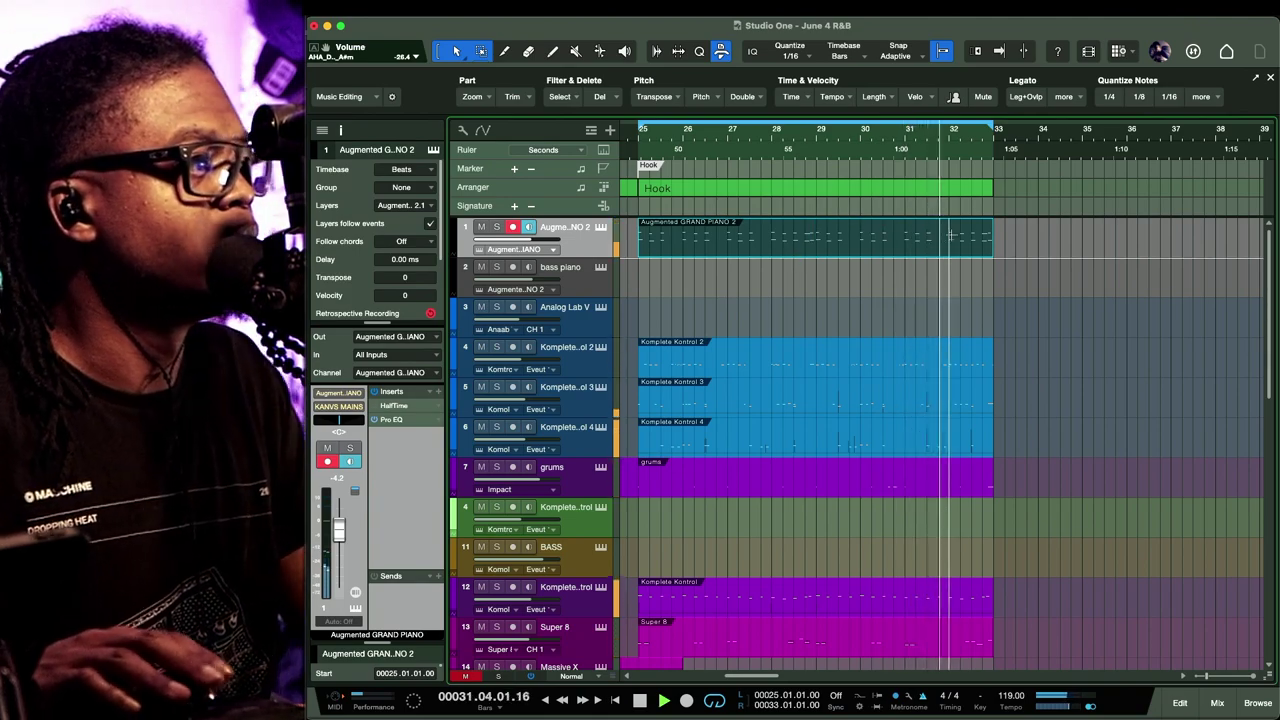
drag(524, 244, 505, 248)
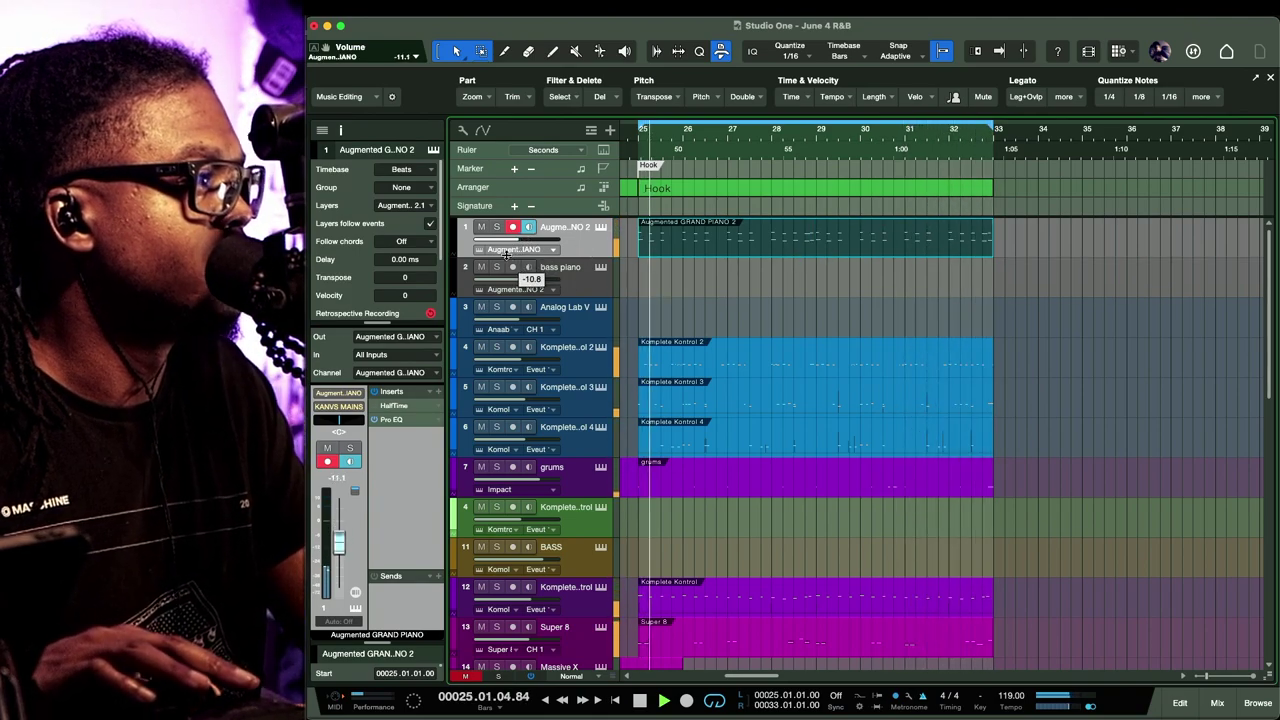
Add a send from the Augmented Grand Piano track to Rev INTENSITY and lower the track's volume to about -18.8 dB
click(438, 576)
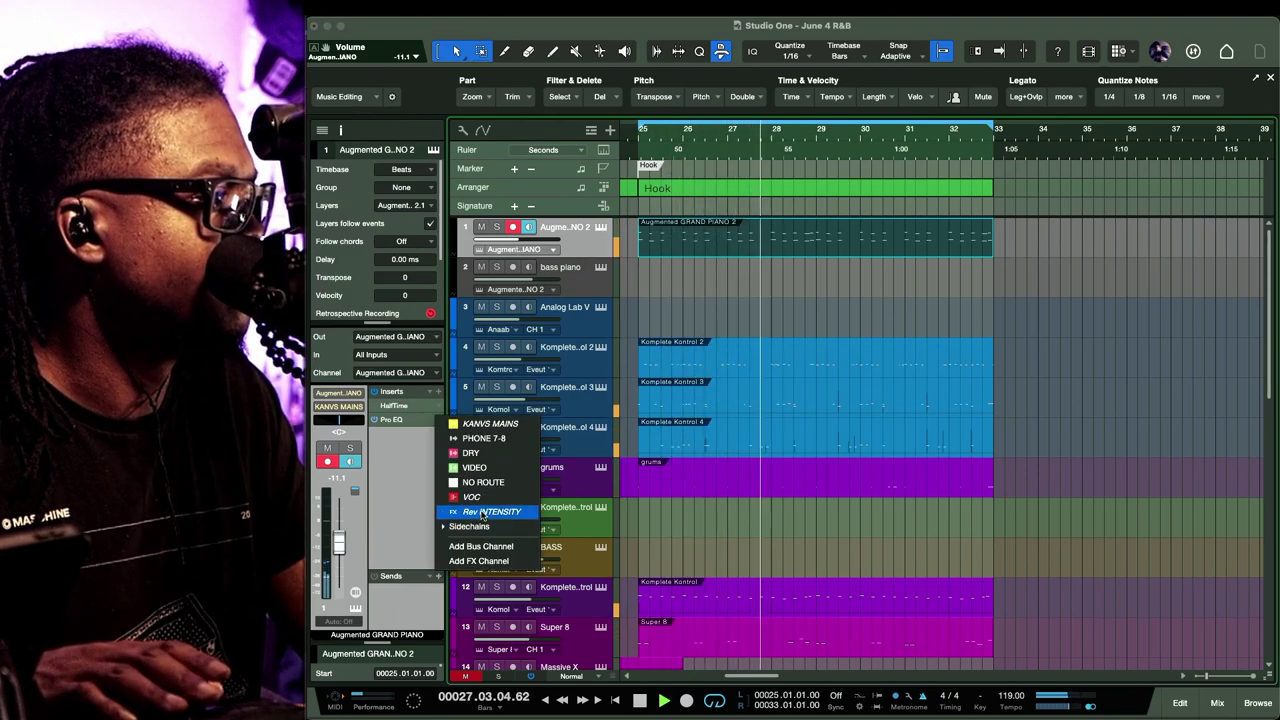
click(485, 512)
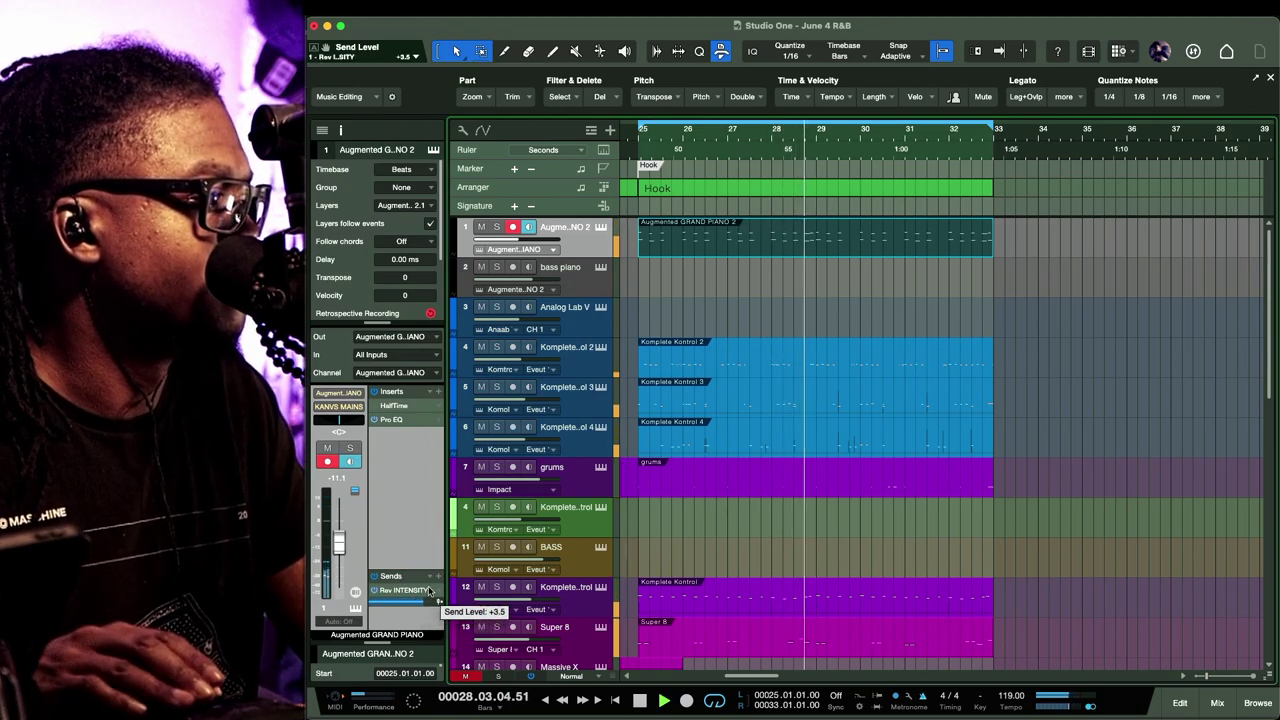
drag(339, 543, 341, 558)
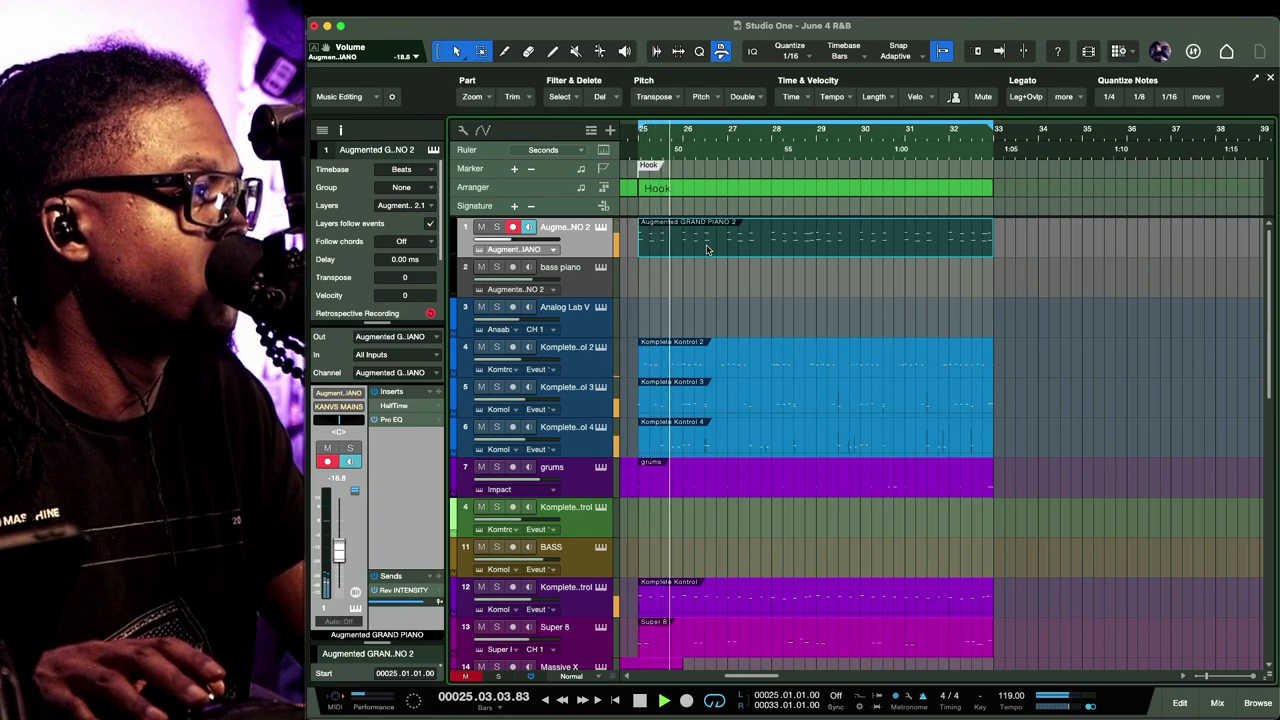
Open the bass piano track's Augmented Grand Piano instrument to check its preset, and close it
click(572, 289)
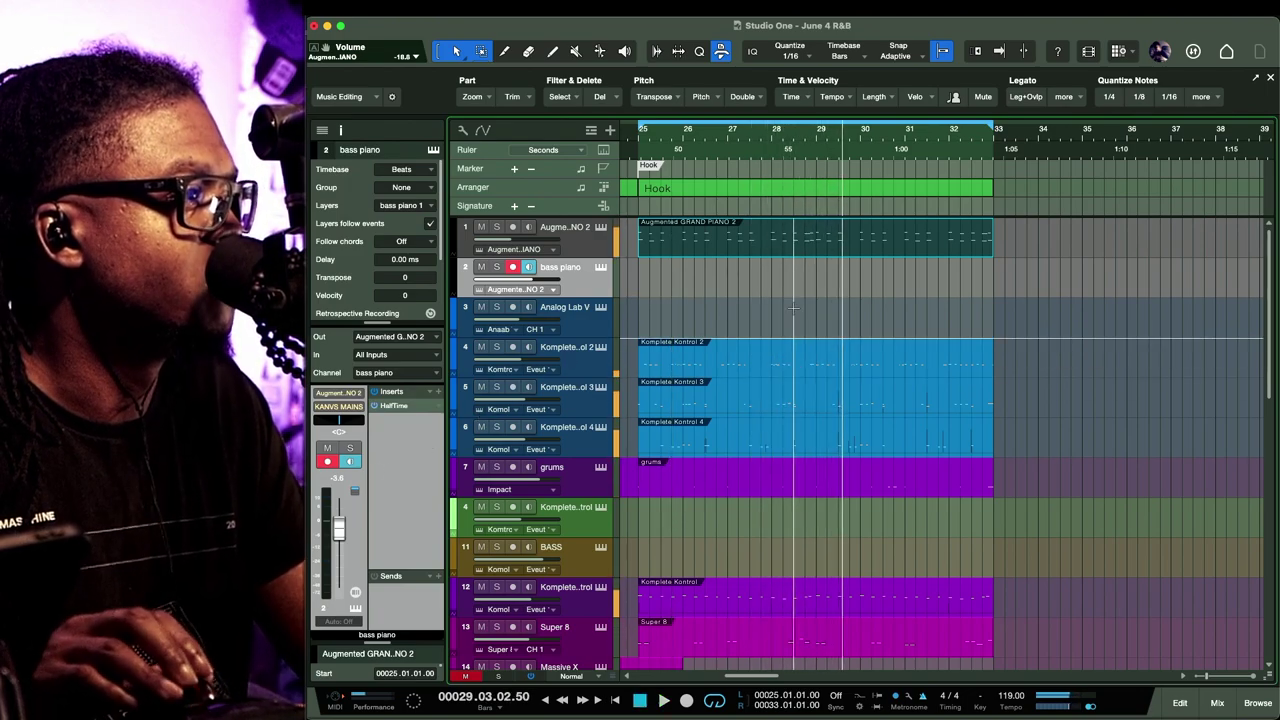
click(615, 252)
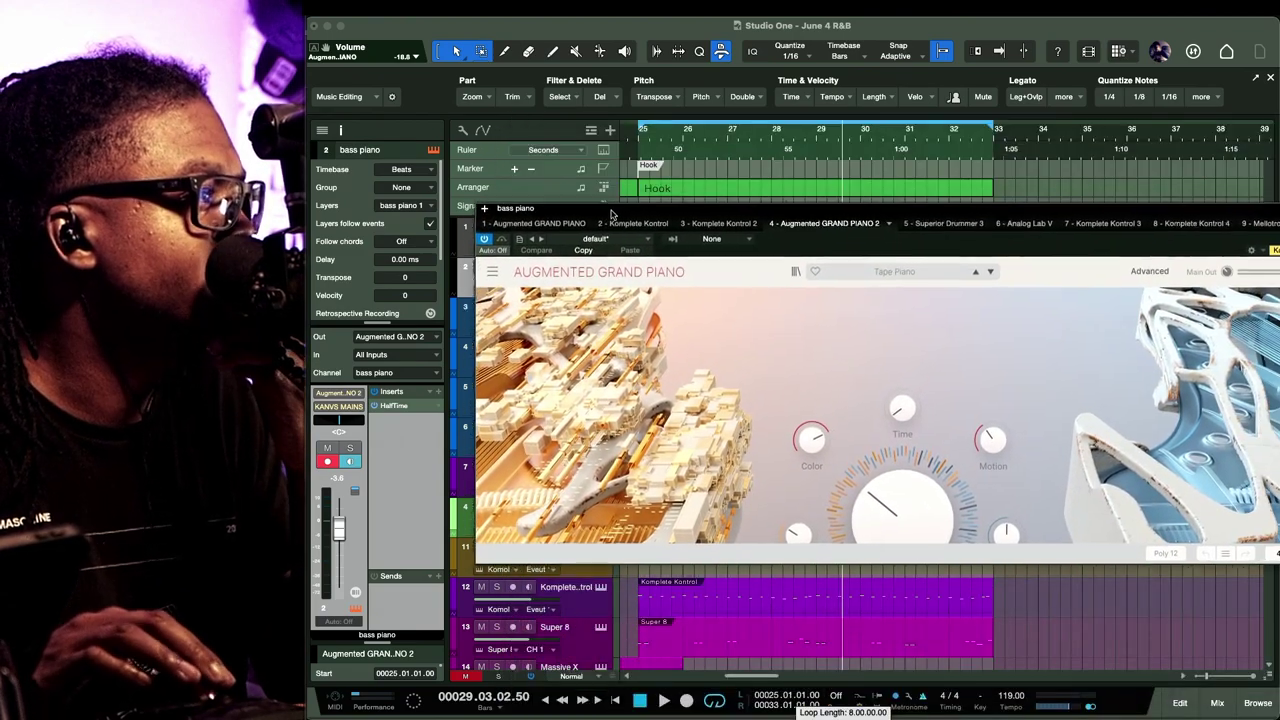
drag(862, 210, 688, 201)
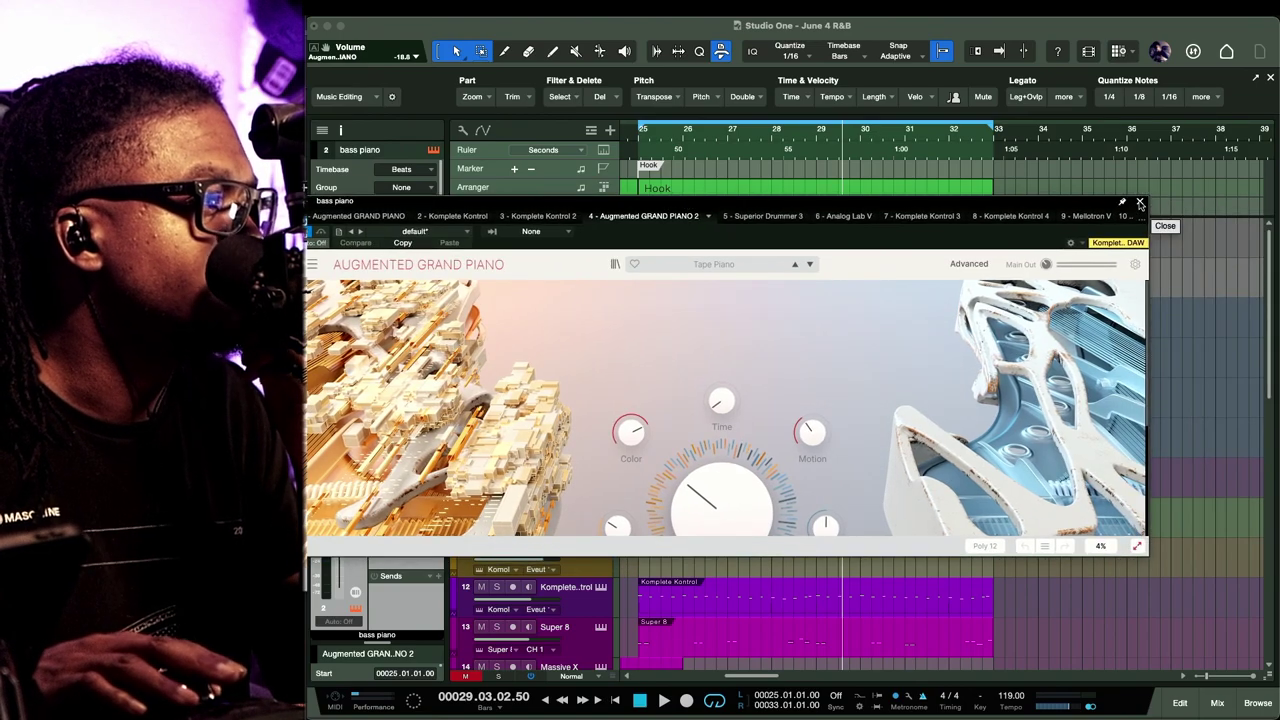
click(1140, 204)
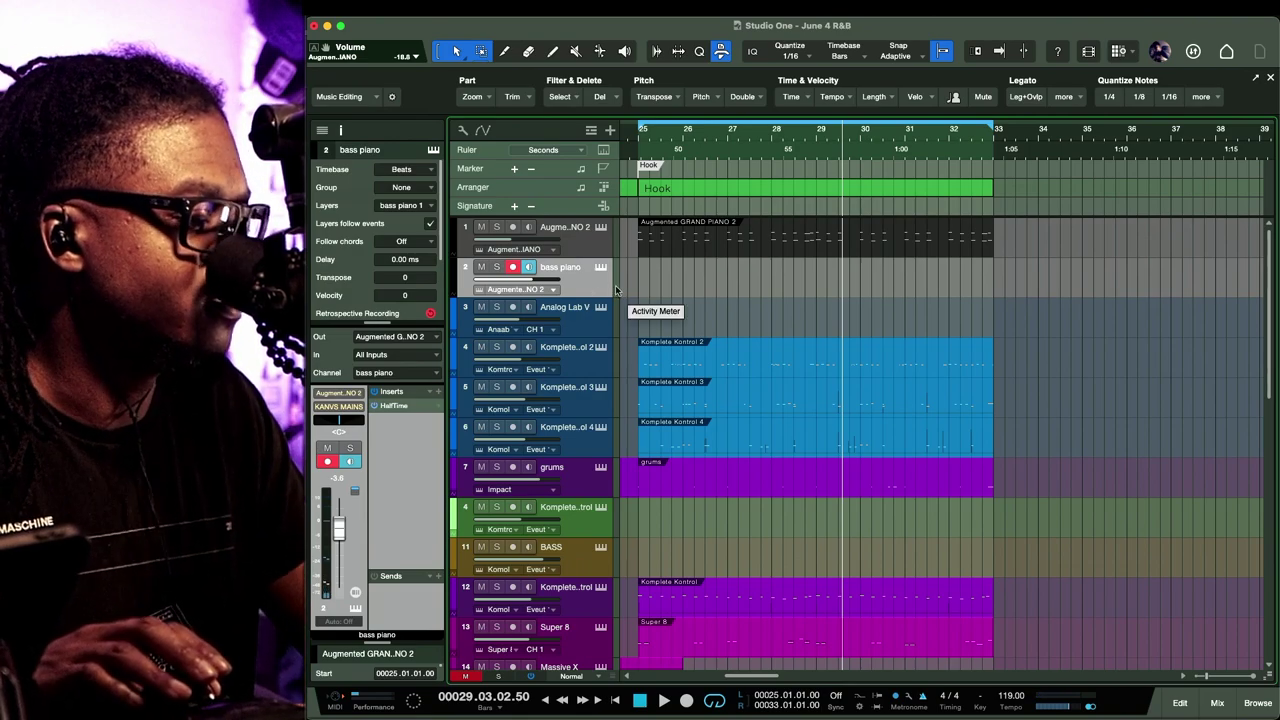
Replace the bass piano track's instrument with Komplete Kontrol and reposition the plug-in window so its library is fully visible
key(F5)
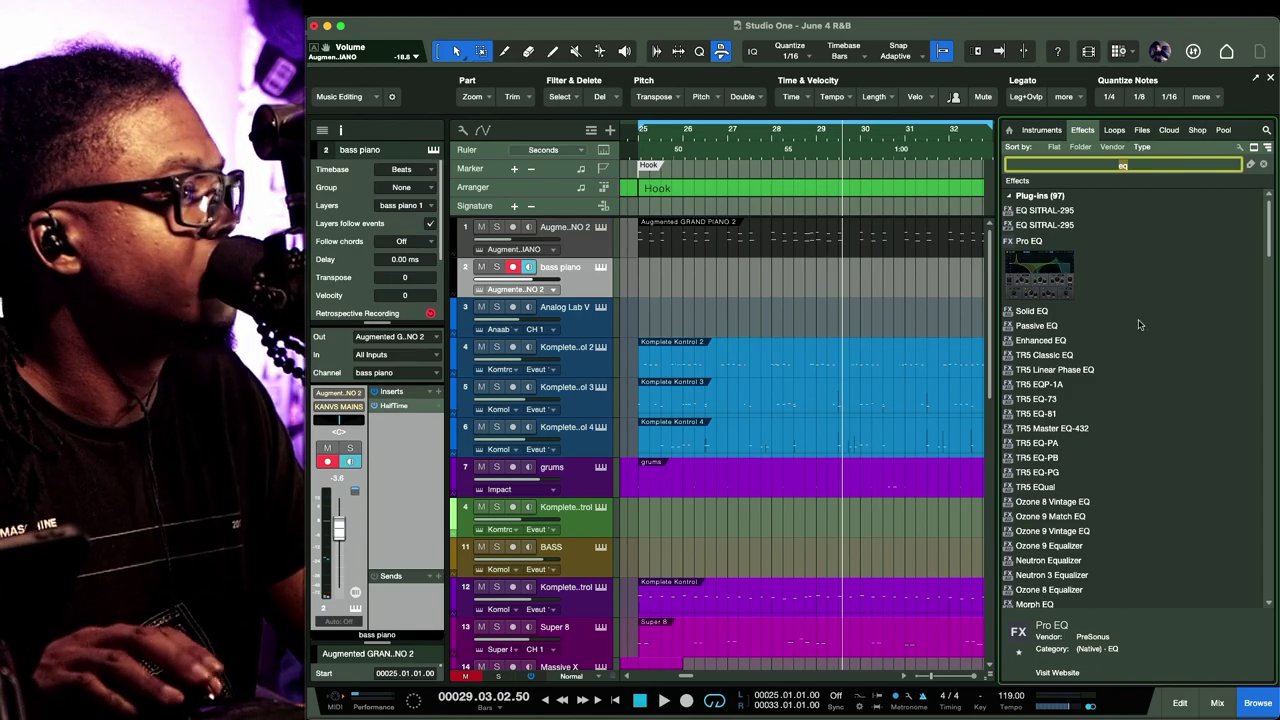
click(1054, 133)
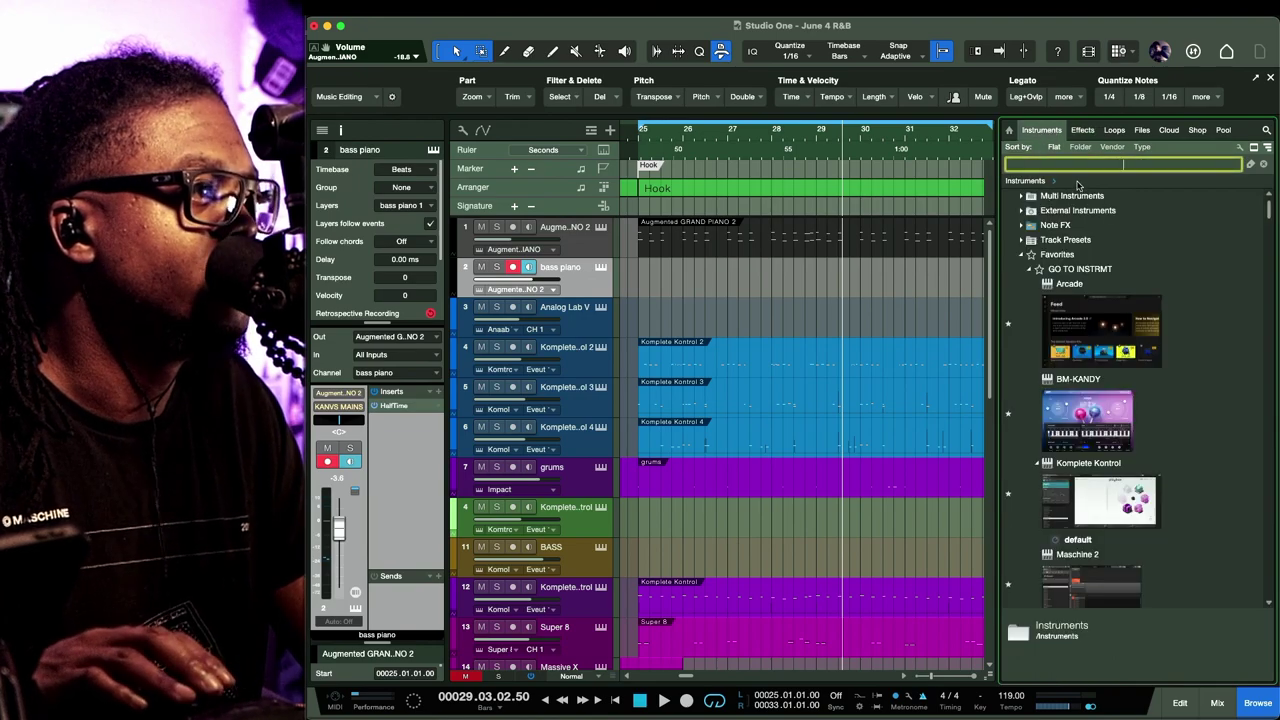
drag(1097, 500, 574, 289)
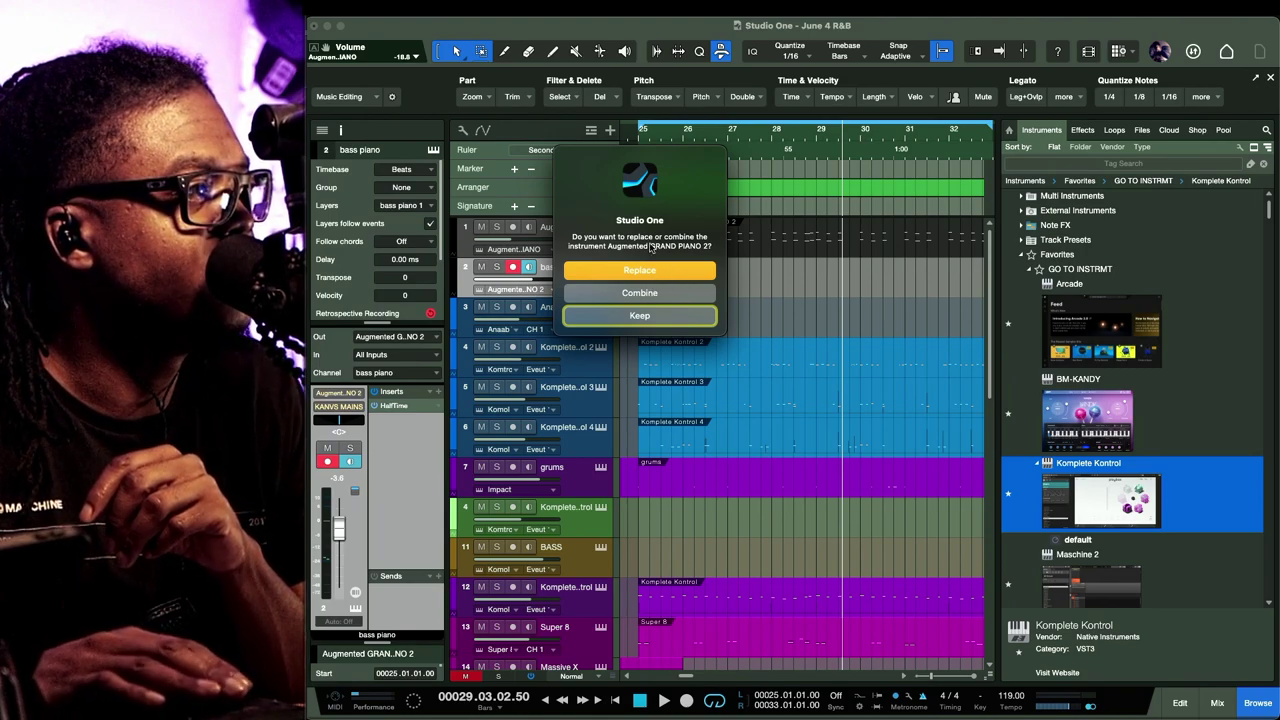
drag(685, 175, 766, 205)
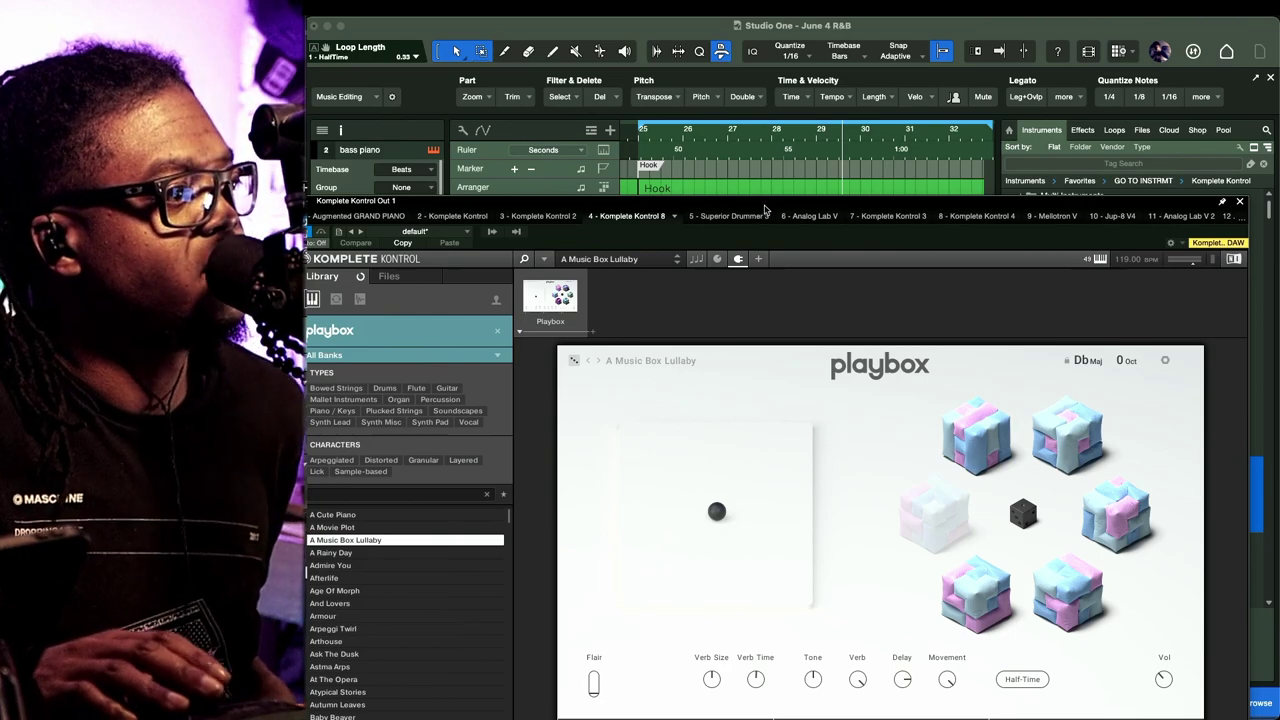
drag(561, 204, 557, 98)
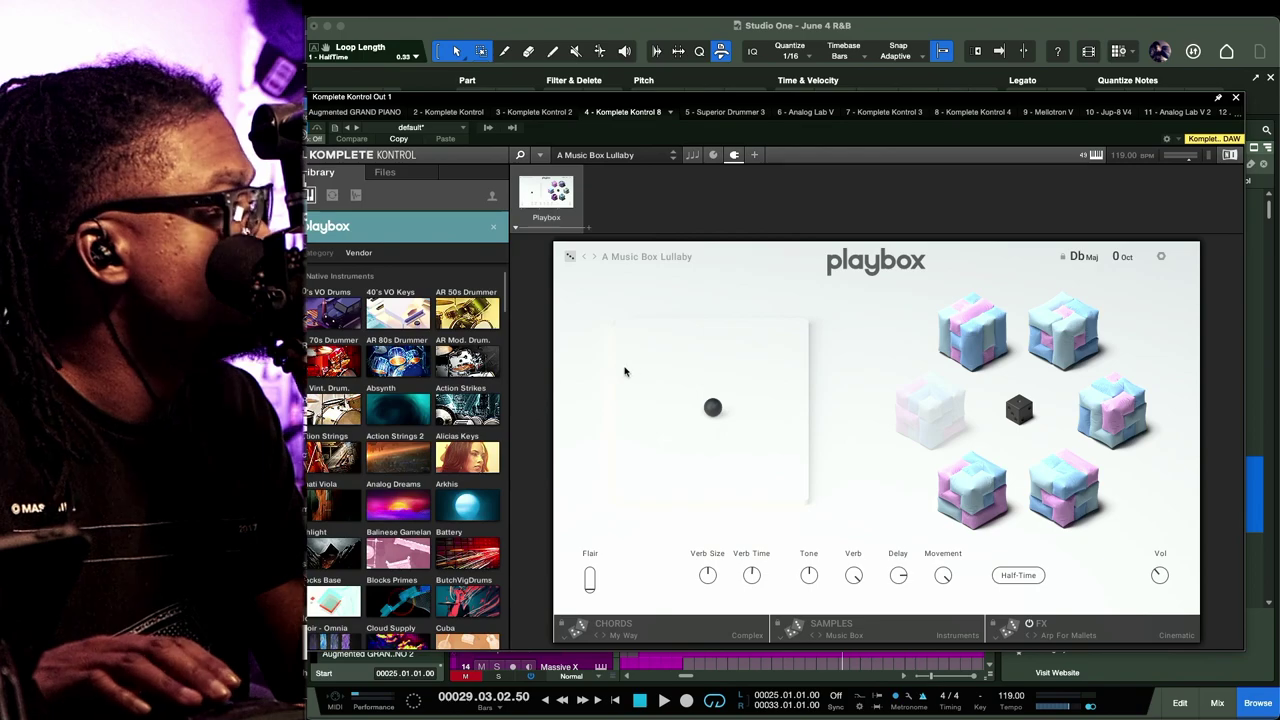
drag(565, 104, 598, 103)
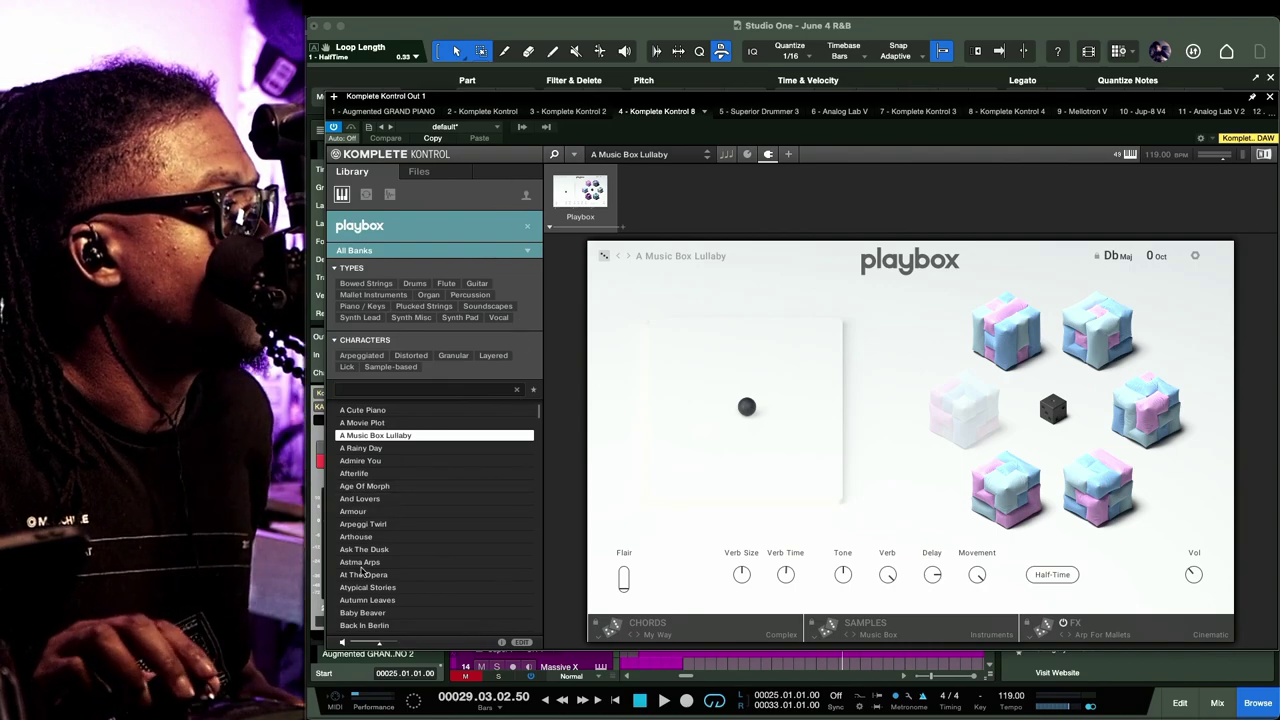
Choose the Glaze instrument in the Komplete Kontrol library and filter its presets to Synth Pad
click(377, 236)
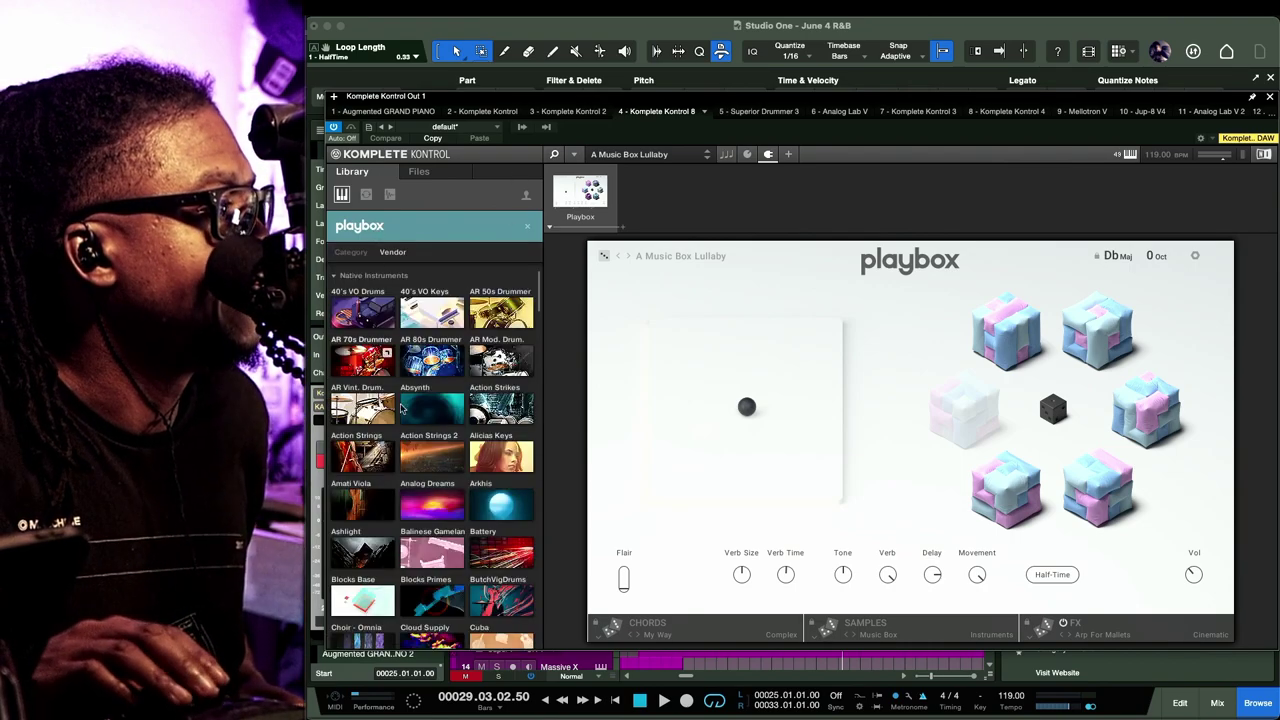
scroll(425, 449, down, 10)
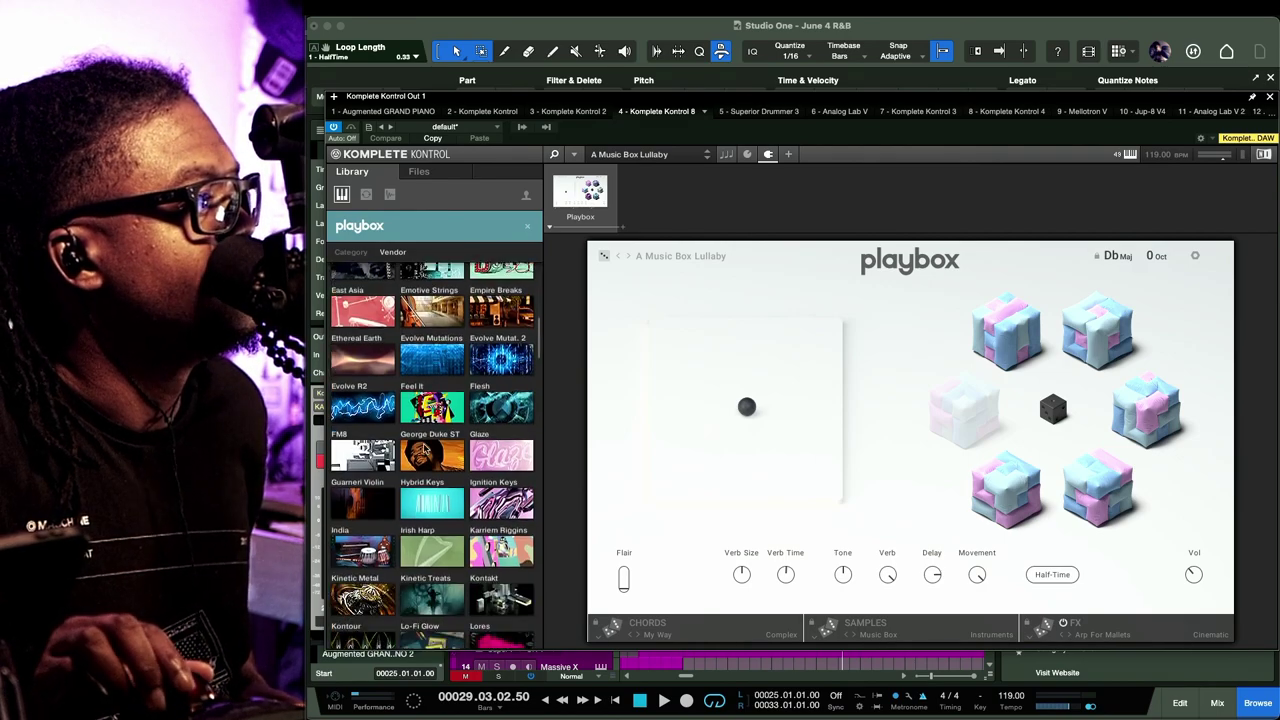
click(505, 458)
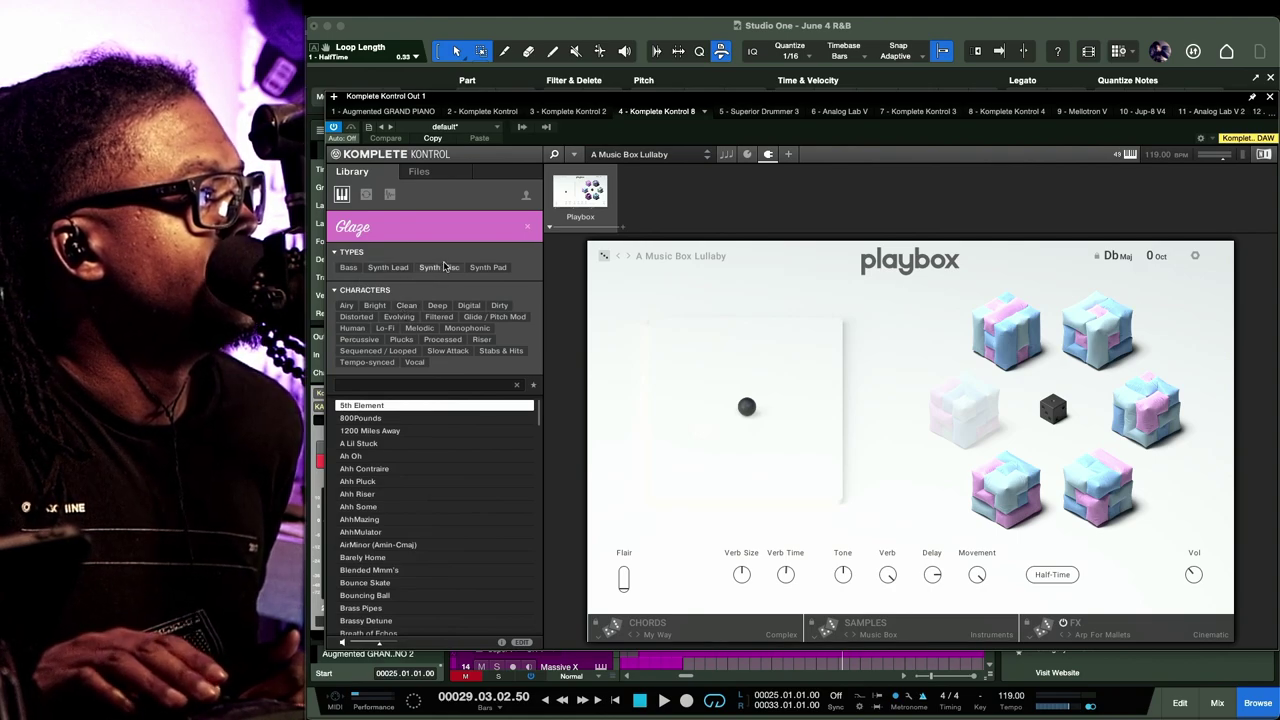
click(488, 267)
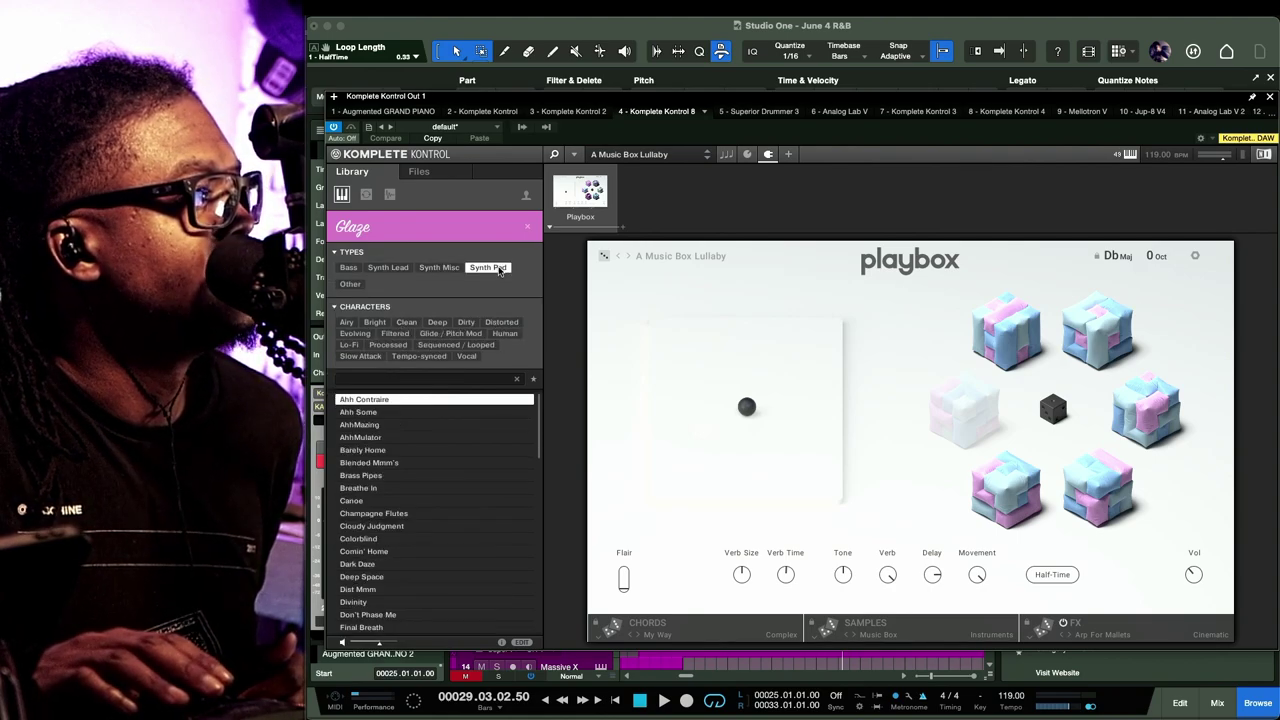
Audition the Glaze pad presets from AhhMazing to Comin' Home, load Colorblind and close the instrument
click(406, 428)
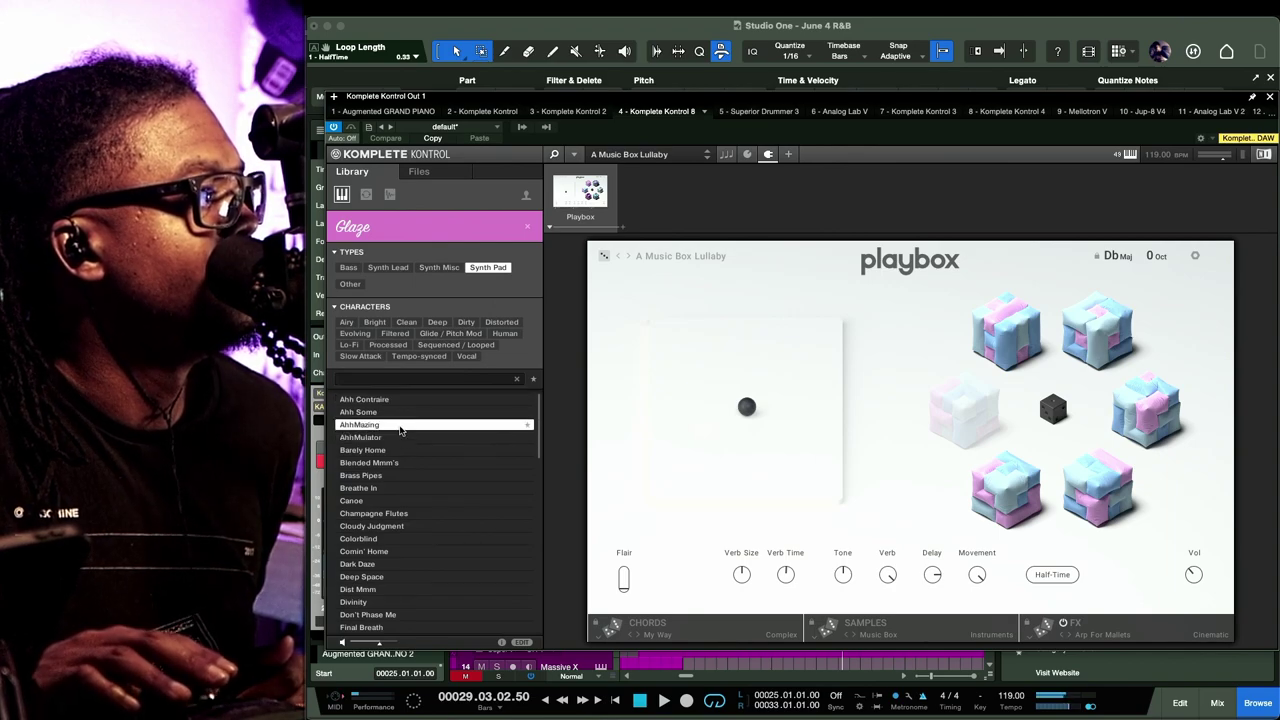
click(408, 464)
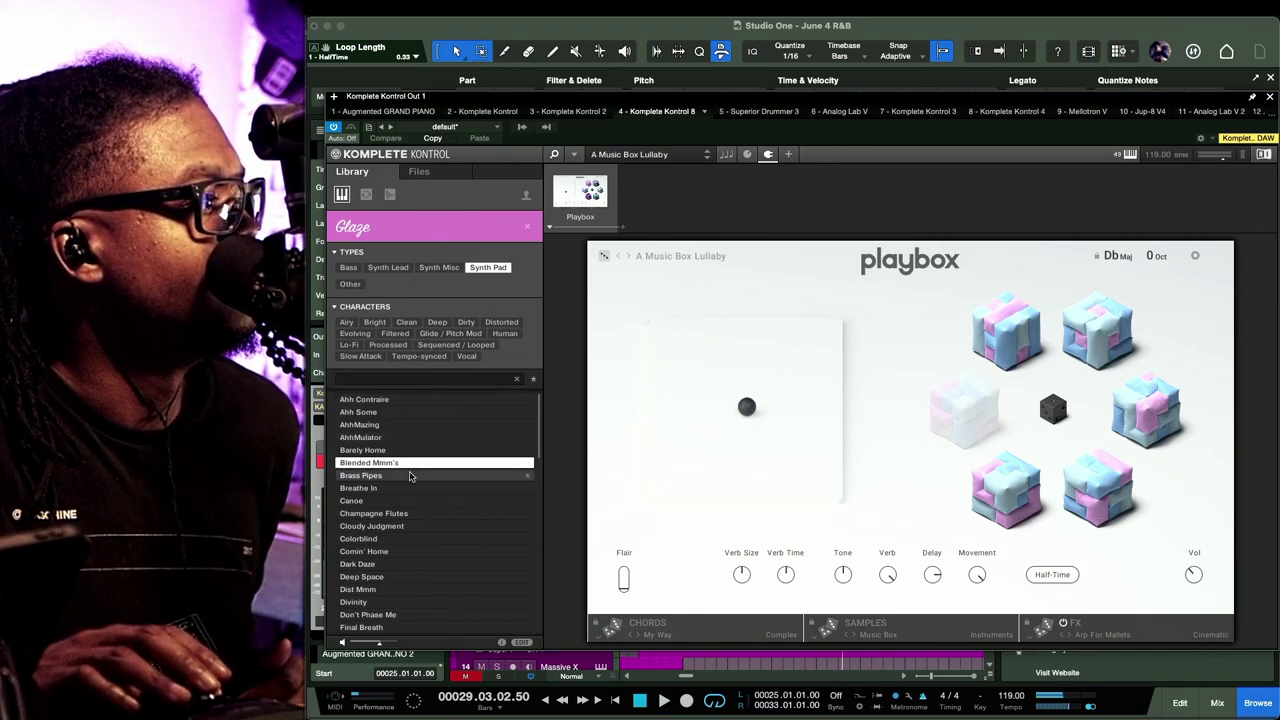
click(409, 476)
click(409, 488)
click(409, 500)
click(409, 513)
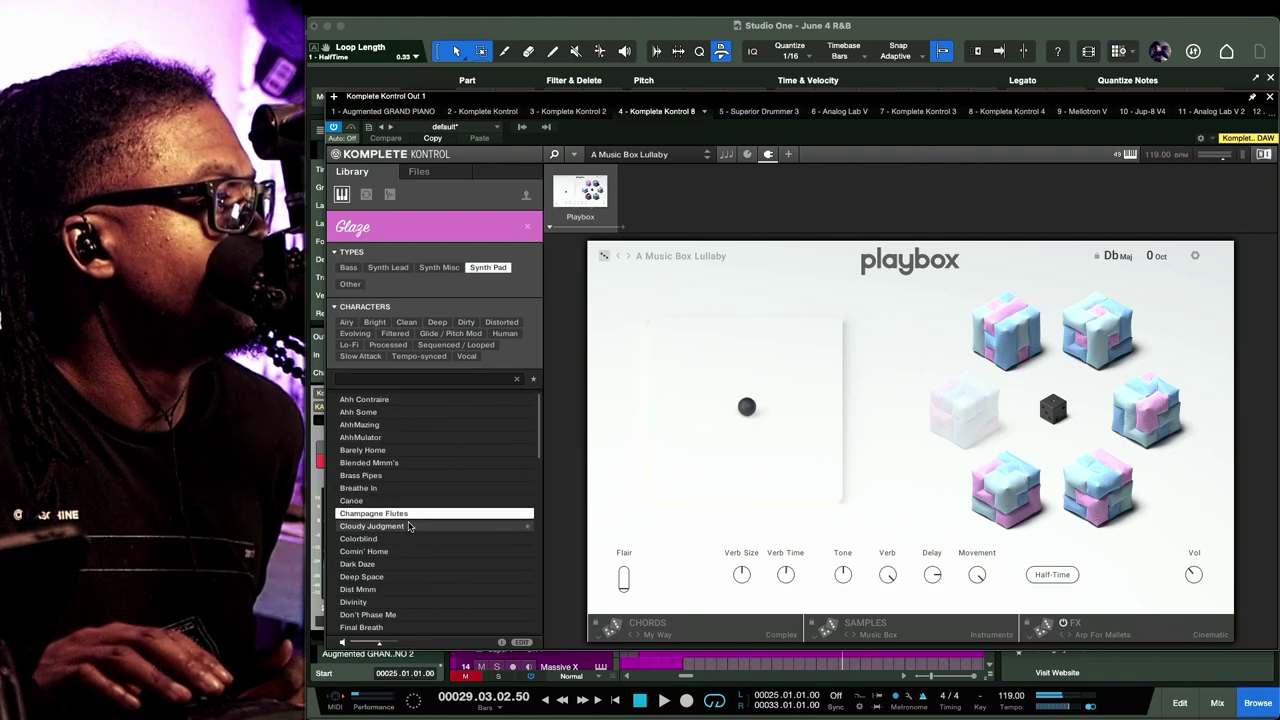
click(409, 538)
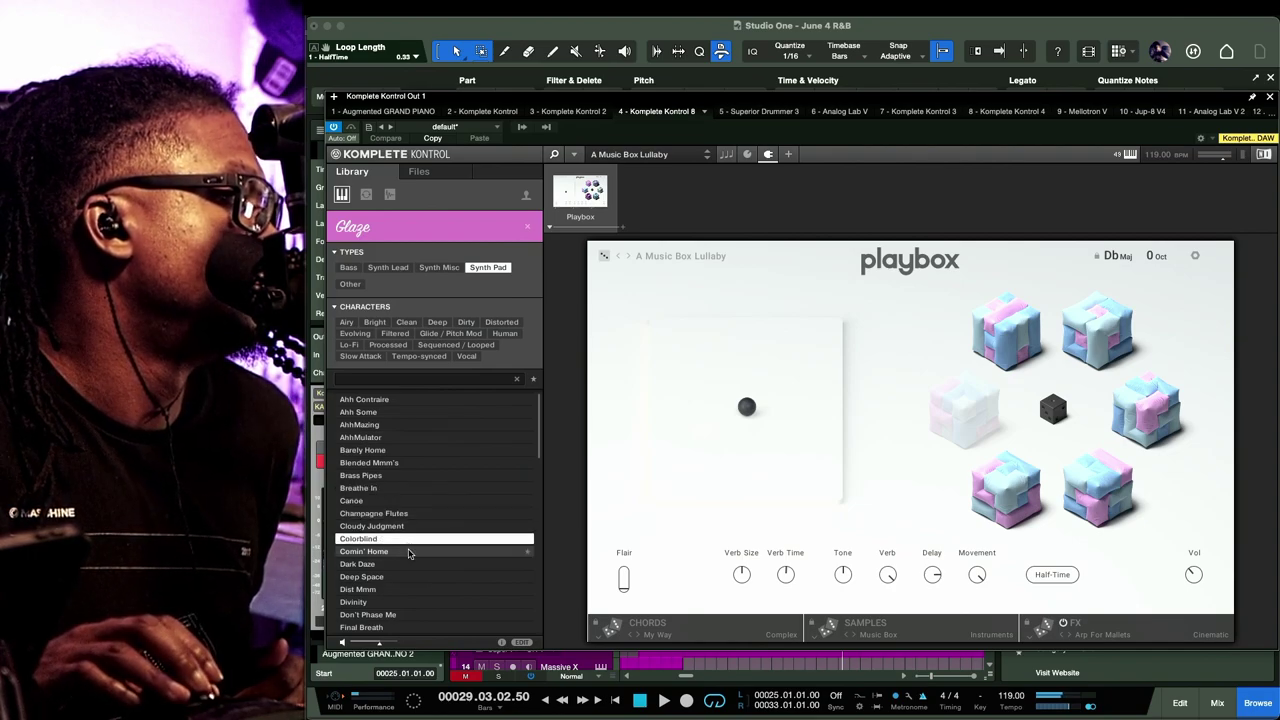
click(408, 553)
click(409, 541)
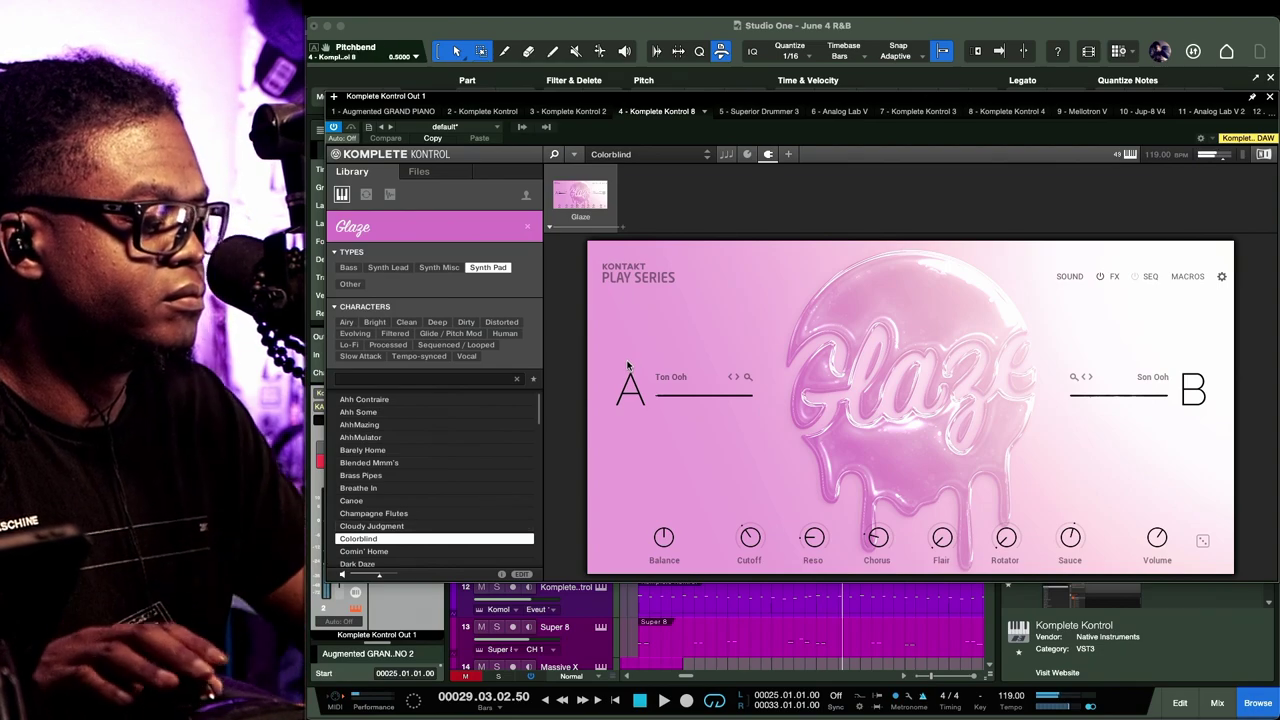
drag(806, 104, 802, 156)
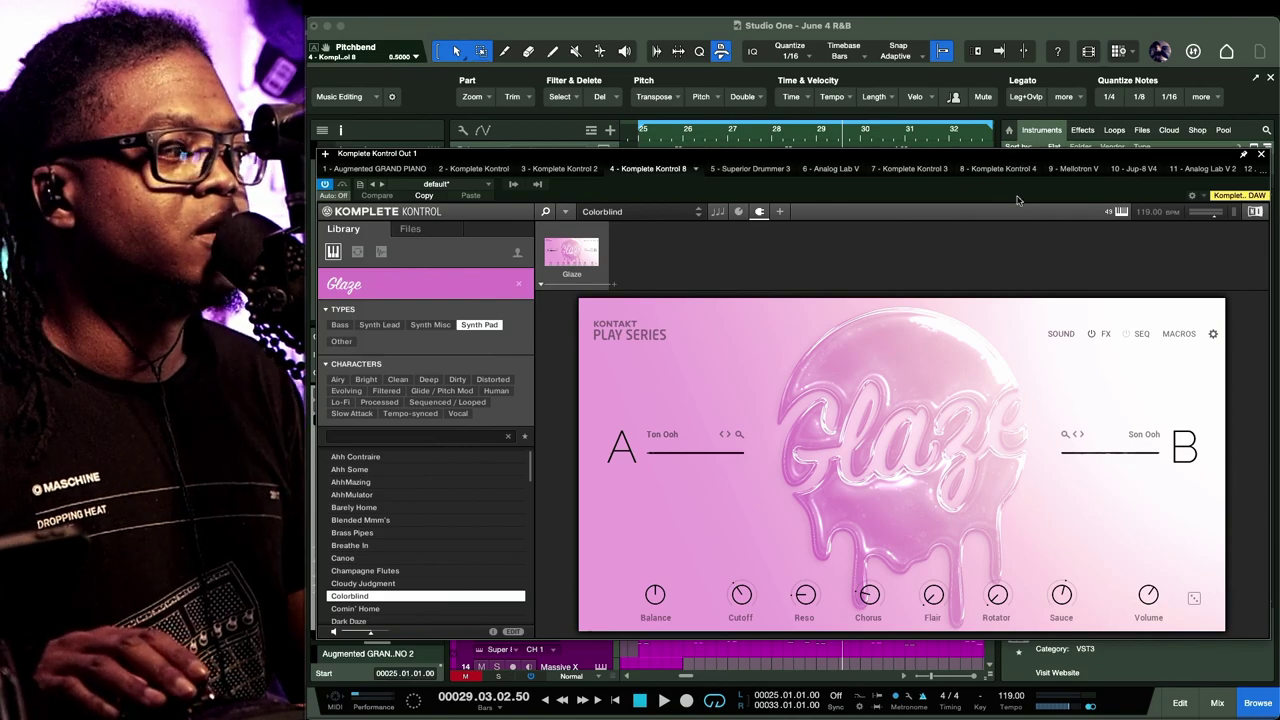
drag(1097, 159, 1036, 238)
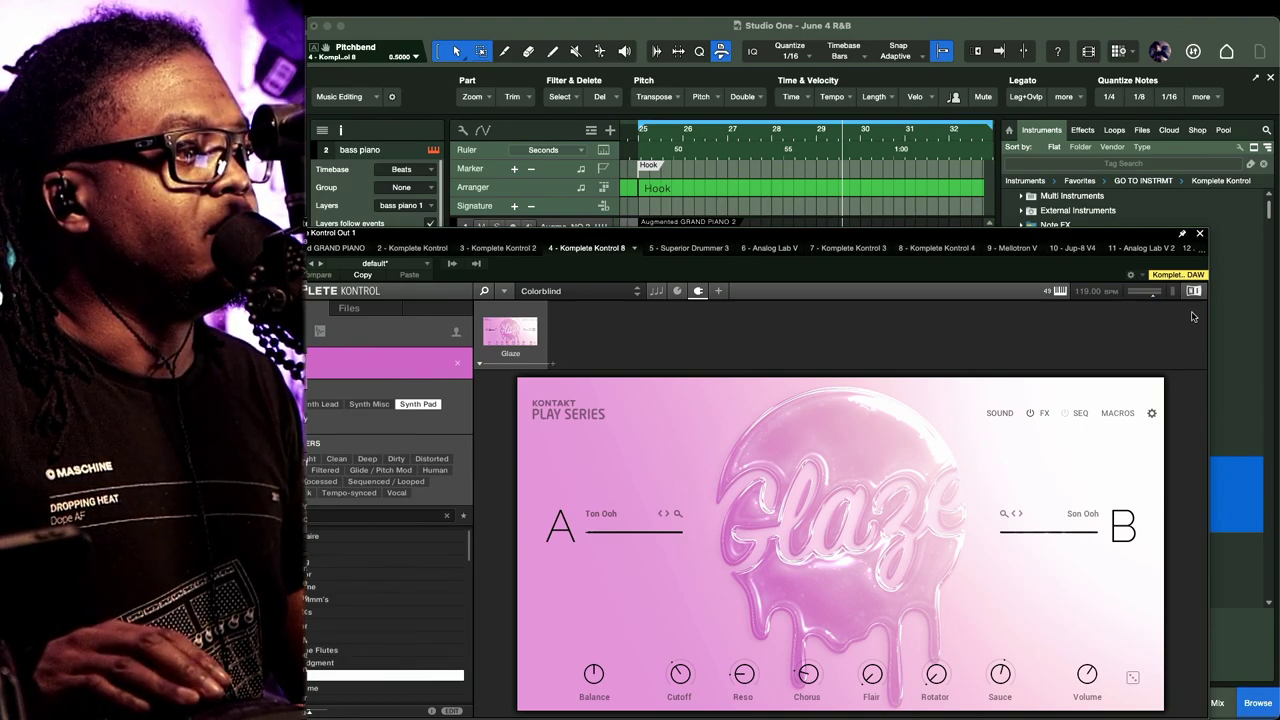
click(1200, 233)
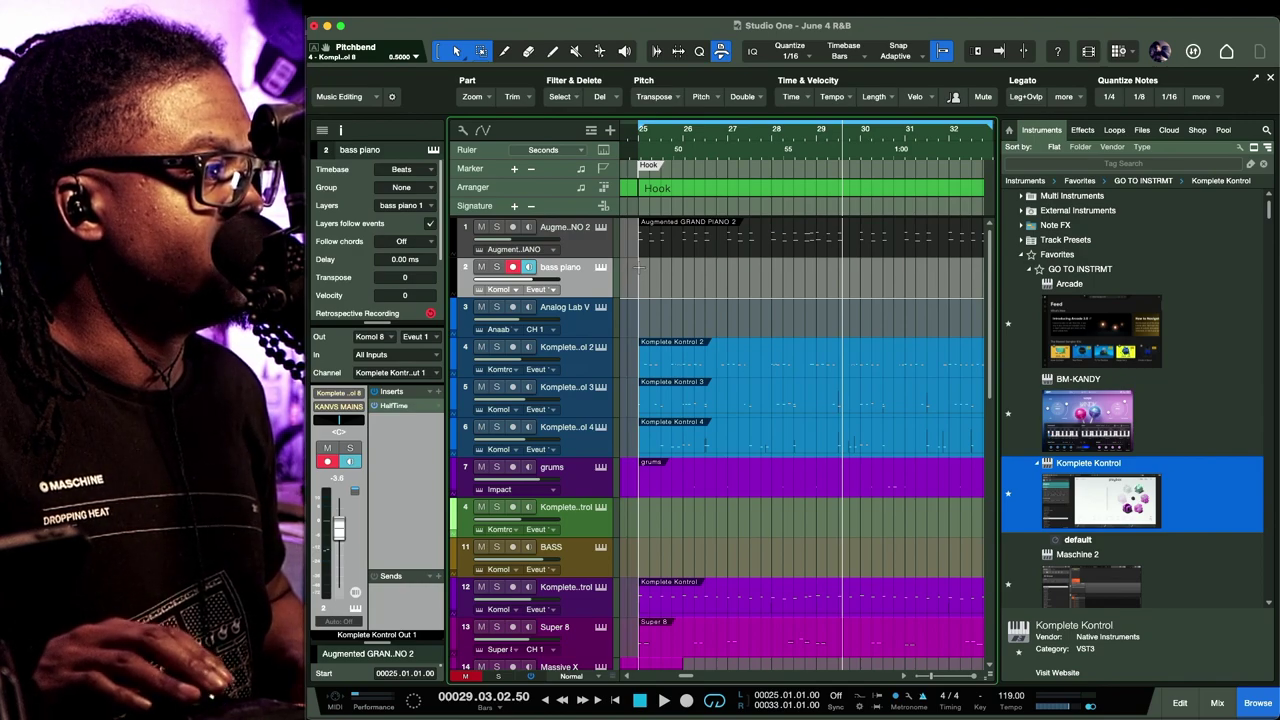
Solo the bass piano track and record a chord part on it over the Hook from bar 25 to bar 33
click(497, 267)
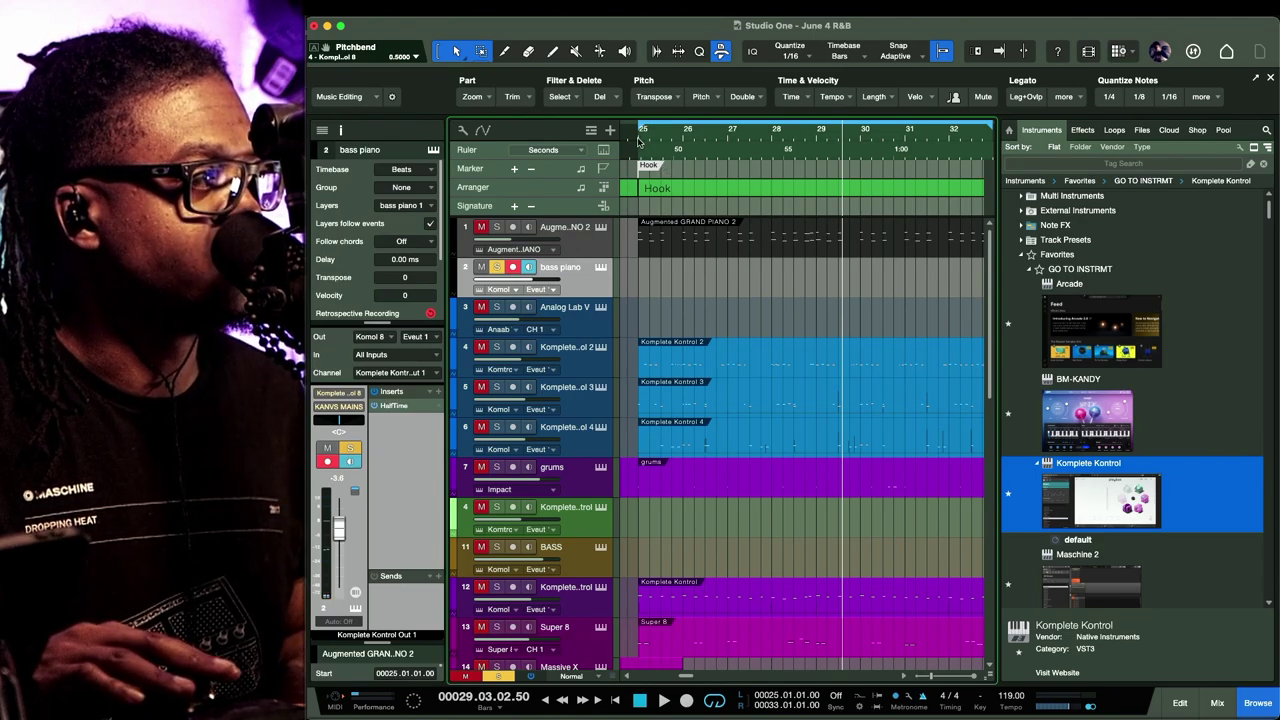
click(640, 140)
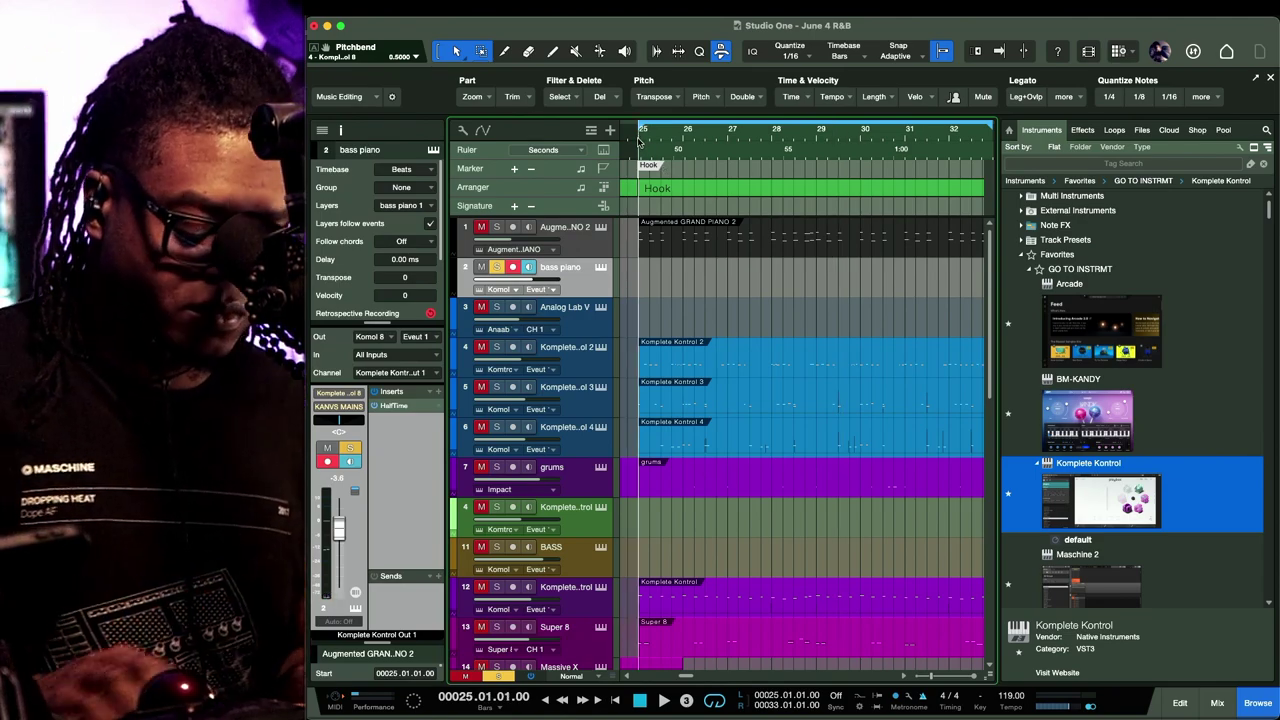
key(KP_Multiply)
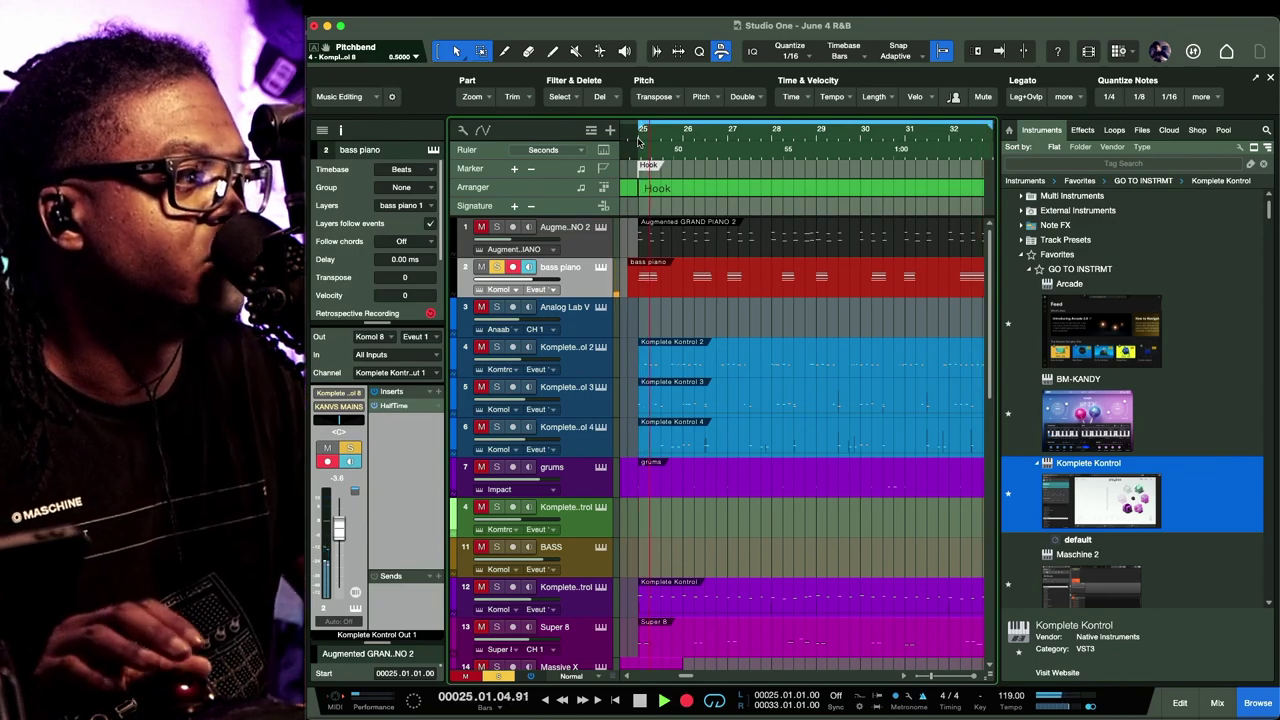
key(space)
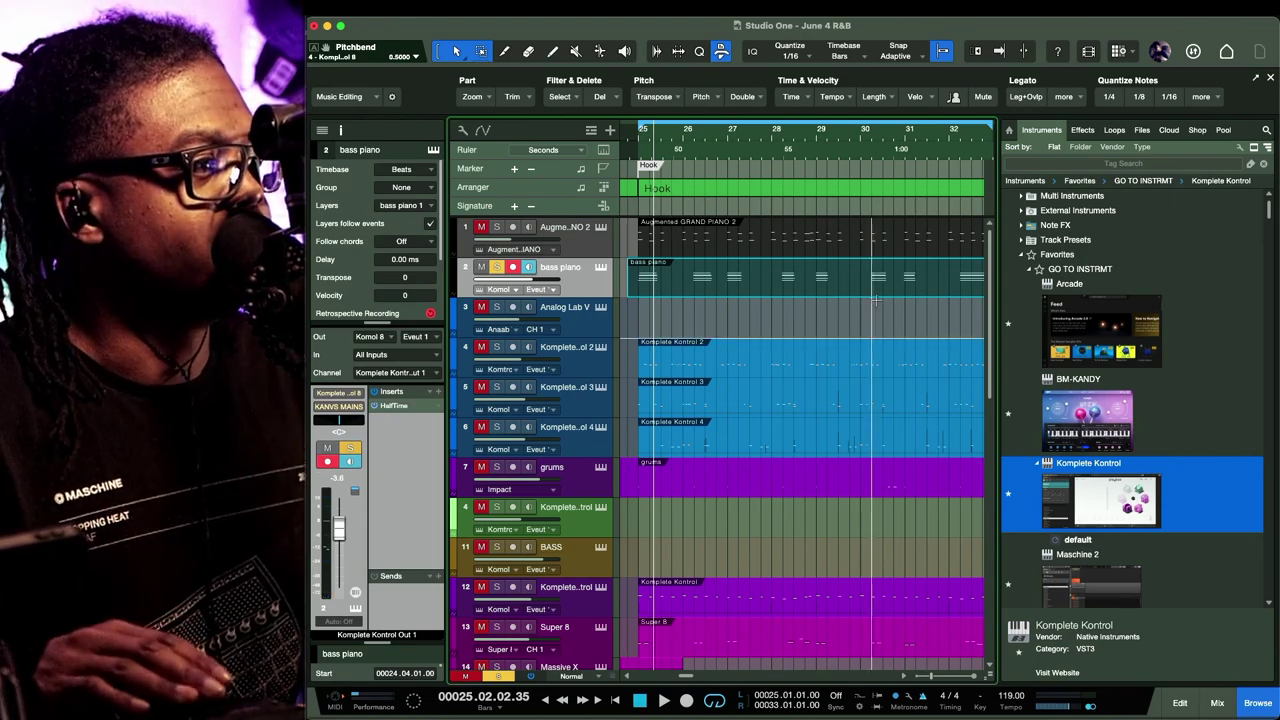
Narrow the browser to widen the arrangement and rename the Super 8 track as BASS
drag(999, 363, 1104, 363)
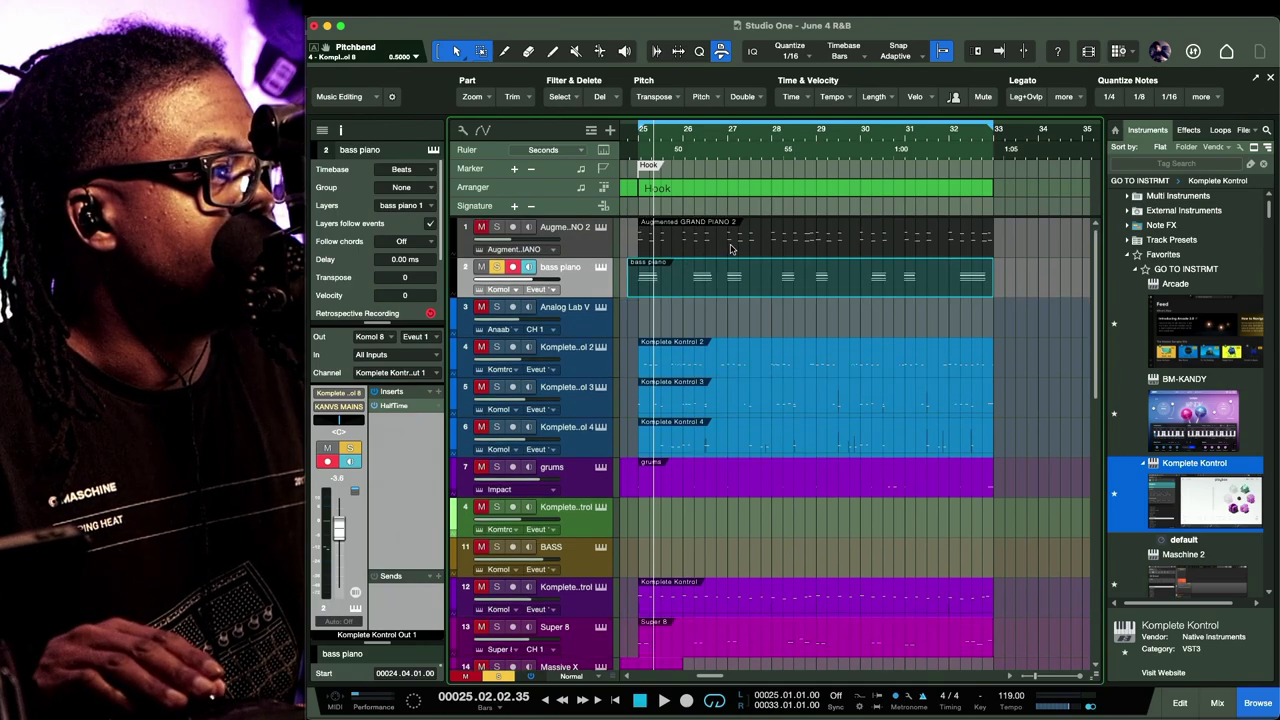
scroll(674, 453, down, 3)
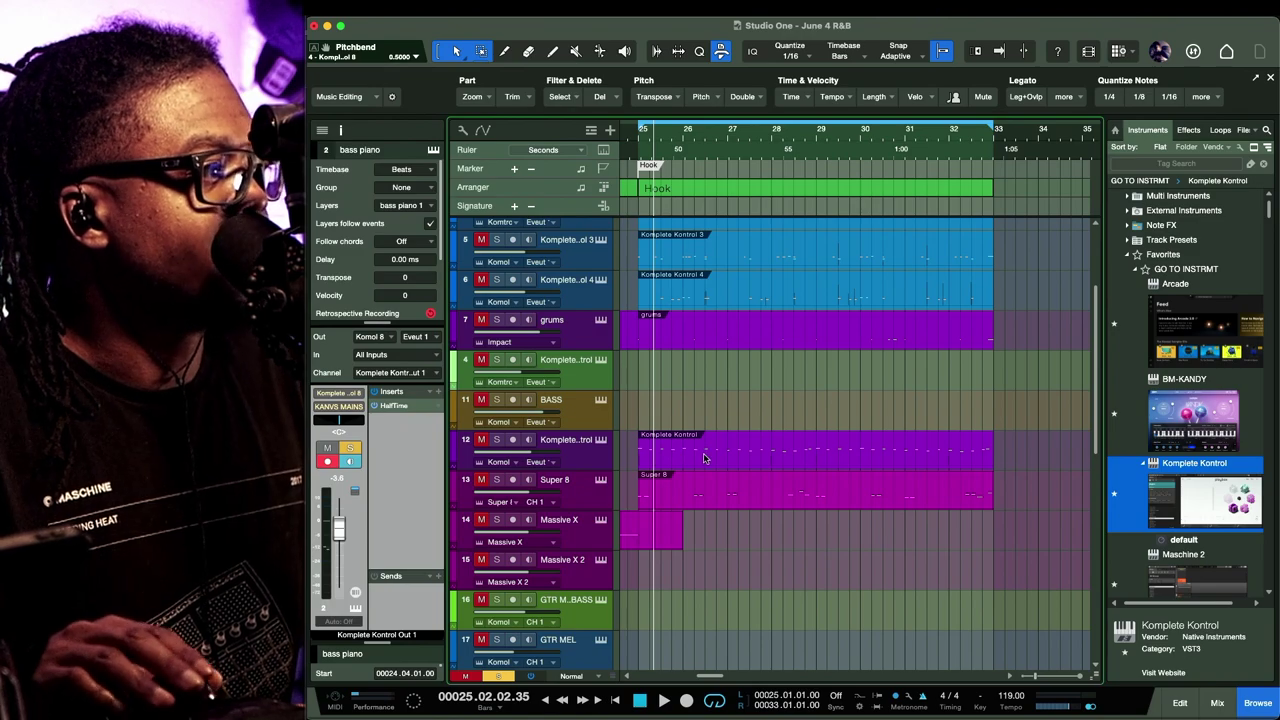
scroll(674, 458, up, 3)
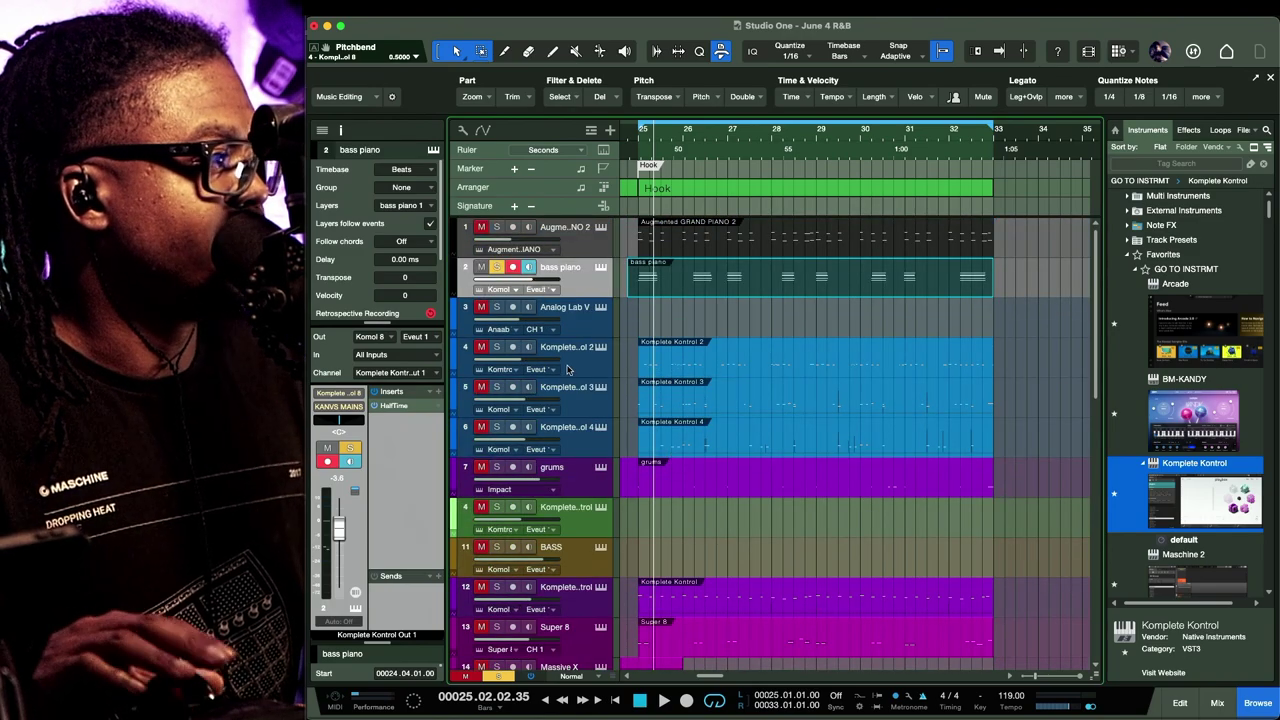
scroll(530, 478, down, 3)
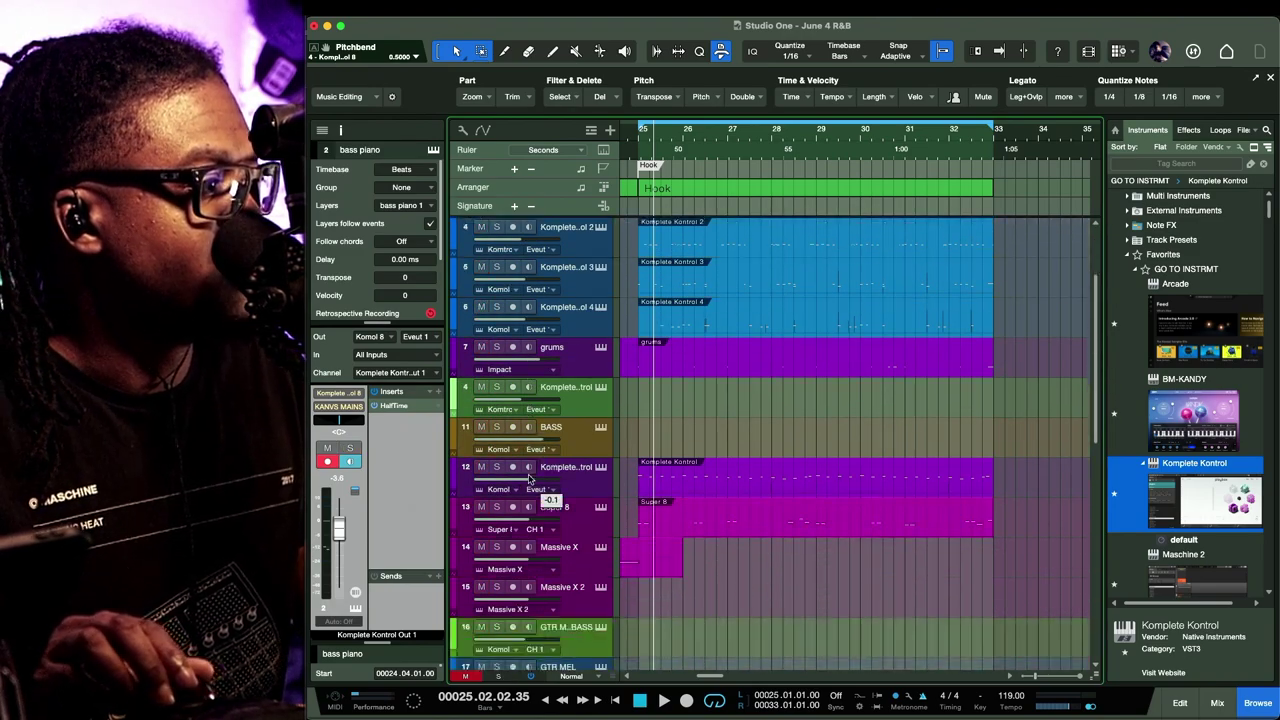
scroll(530, 478, down, 2)
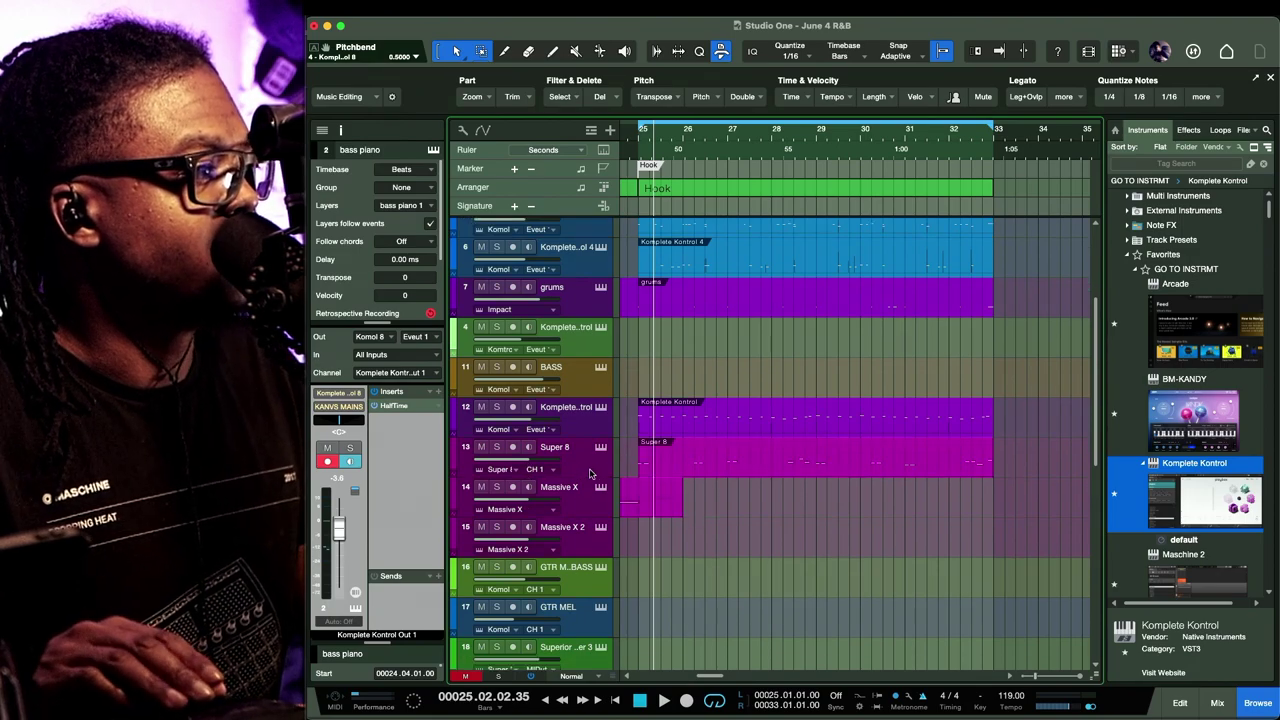
click(590, 474)
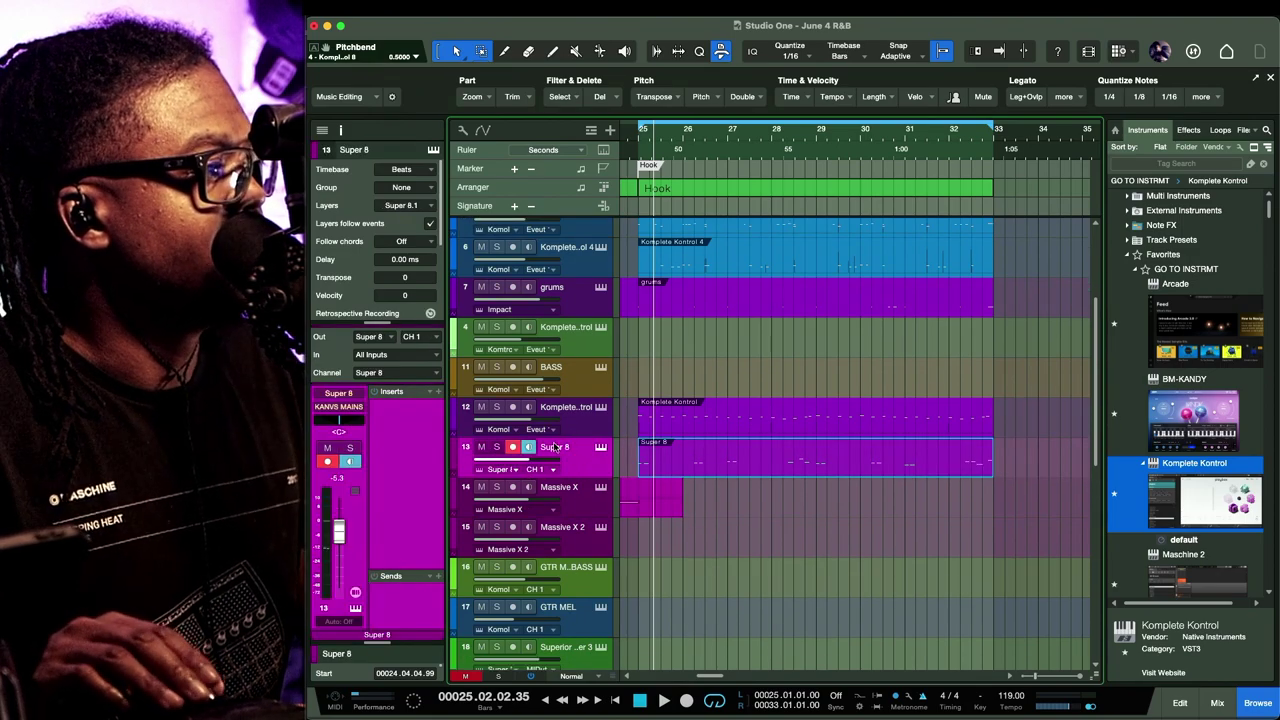
double_click(556, 448)
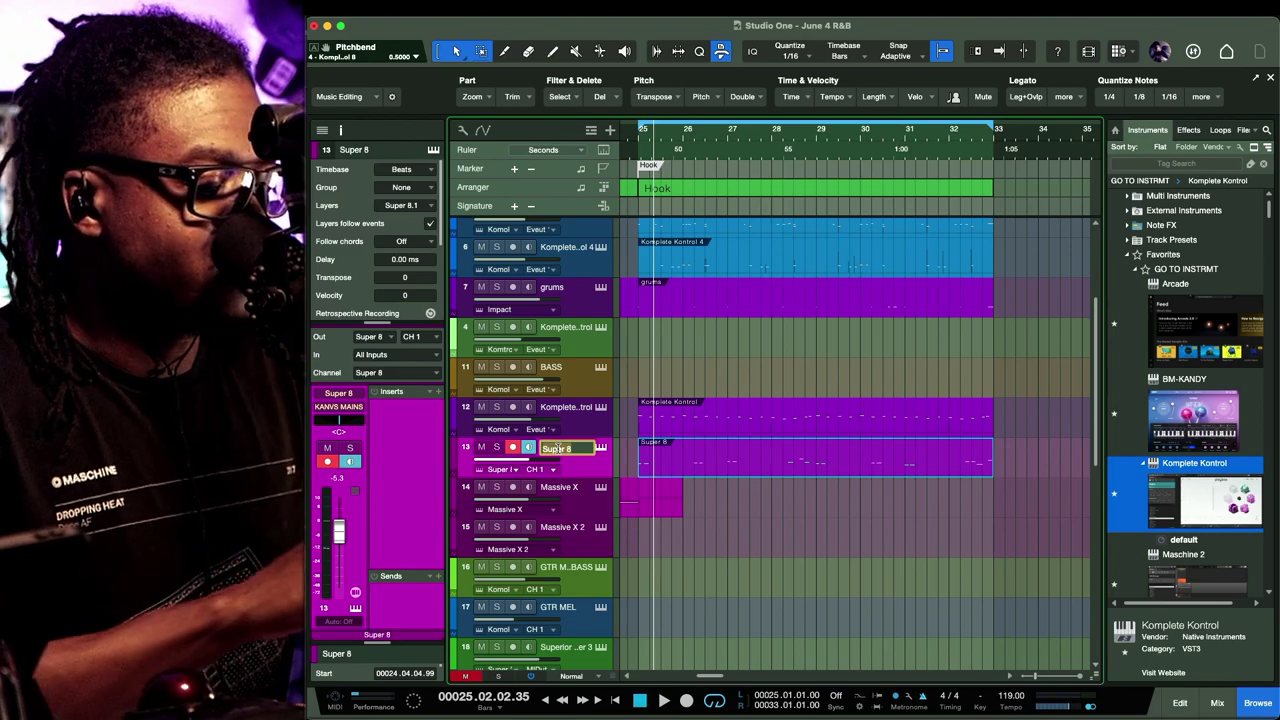
text(BAS)
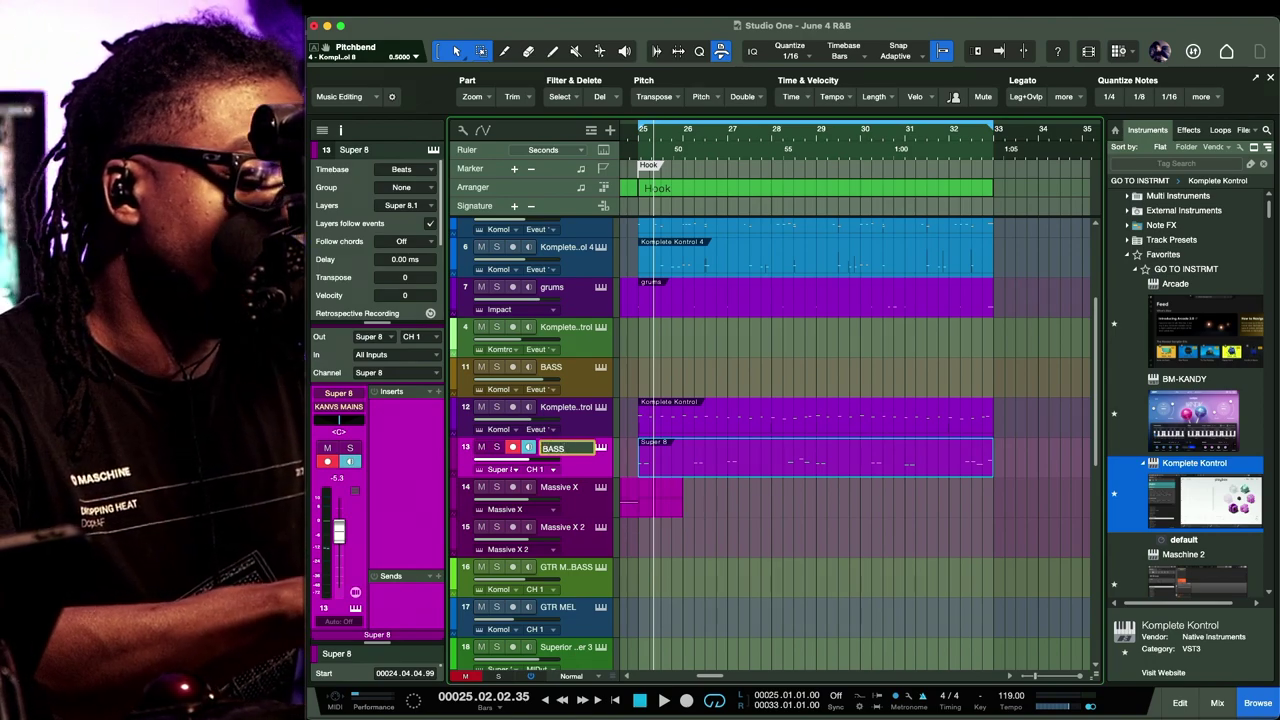
text(S)
key(Return)
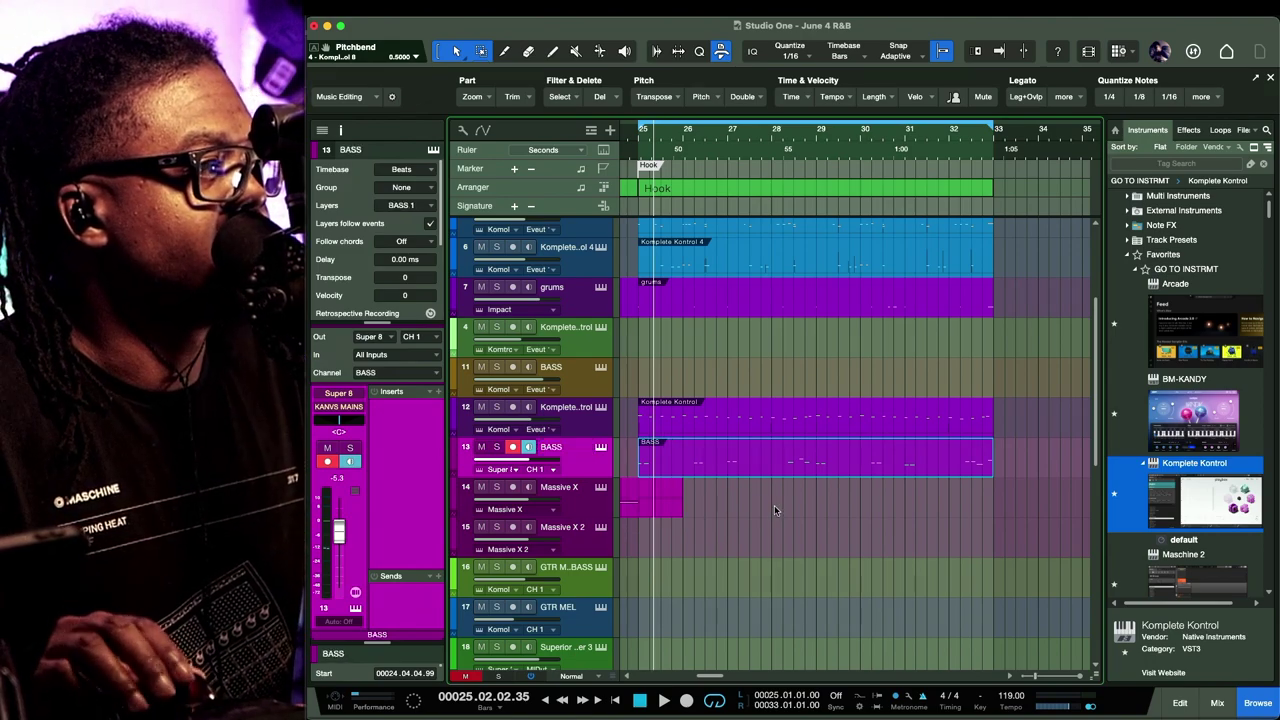
Change the color of the renamed BASS track to light green
scroll(774, 505, up, 2)
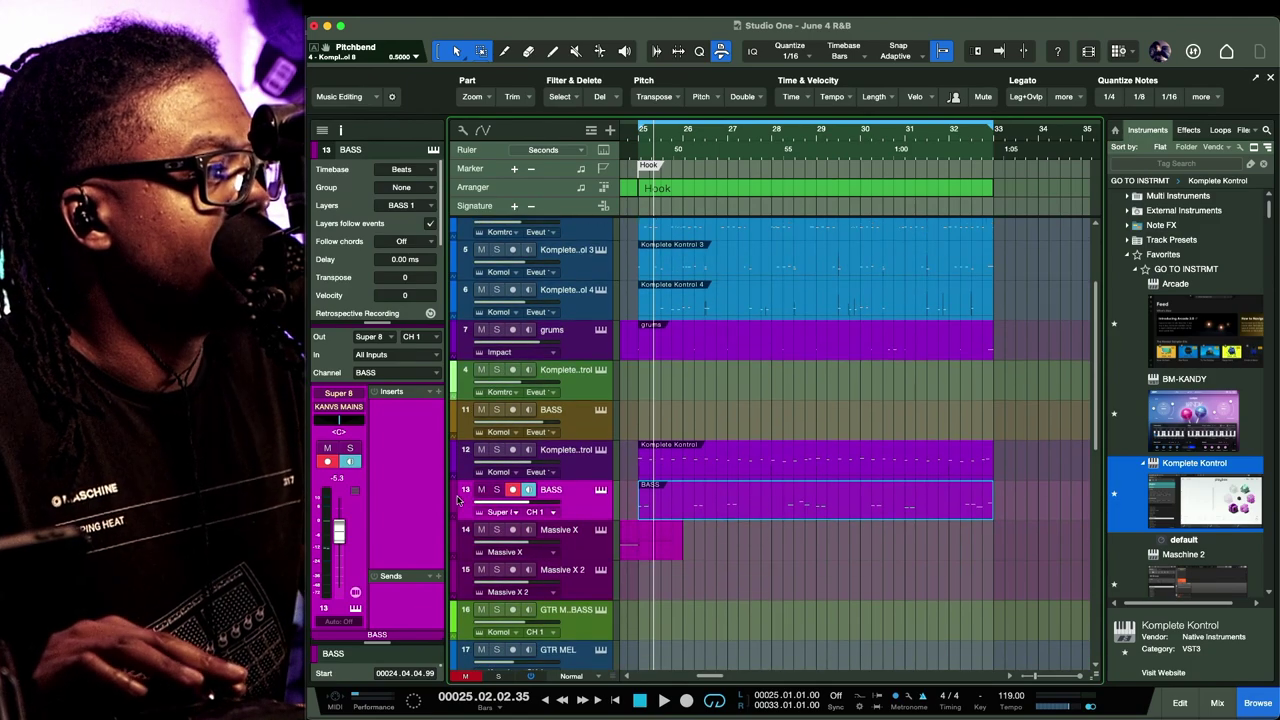
click(458, 500)
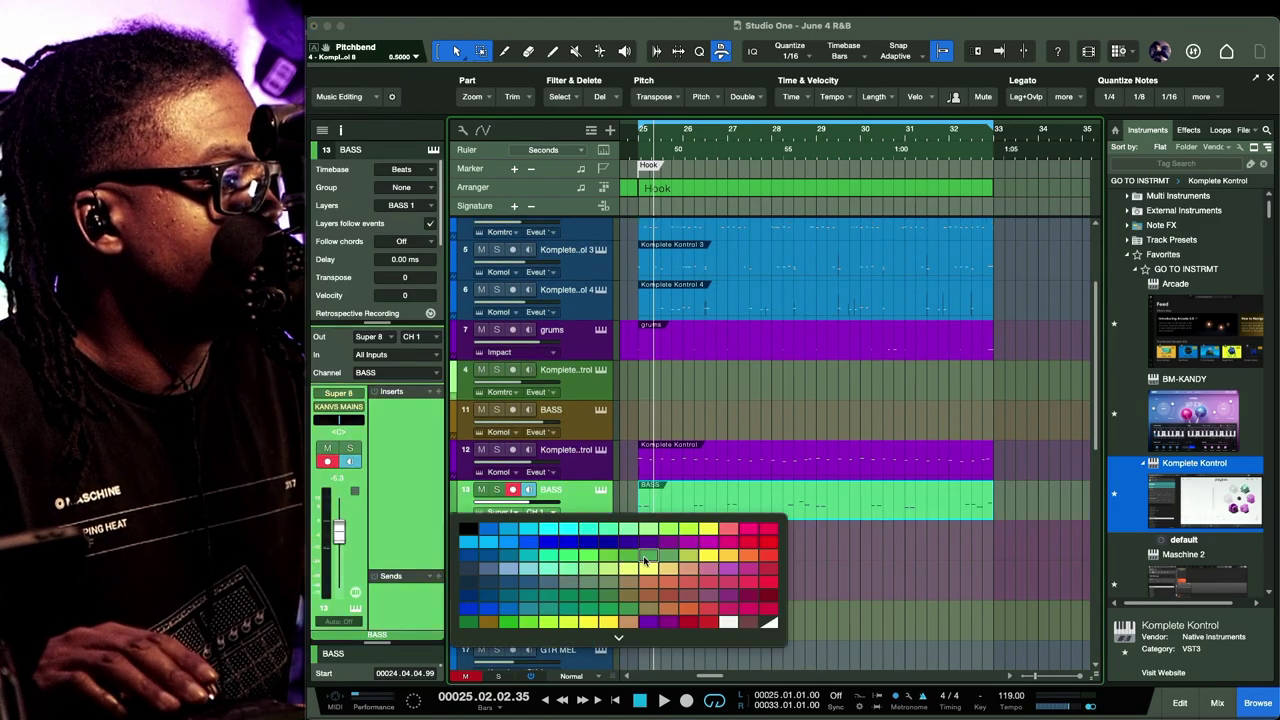
click(643, 561)
scroll(757, 392, up, 1)
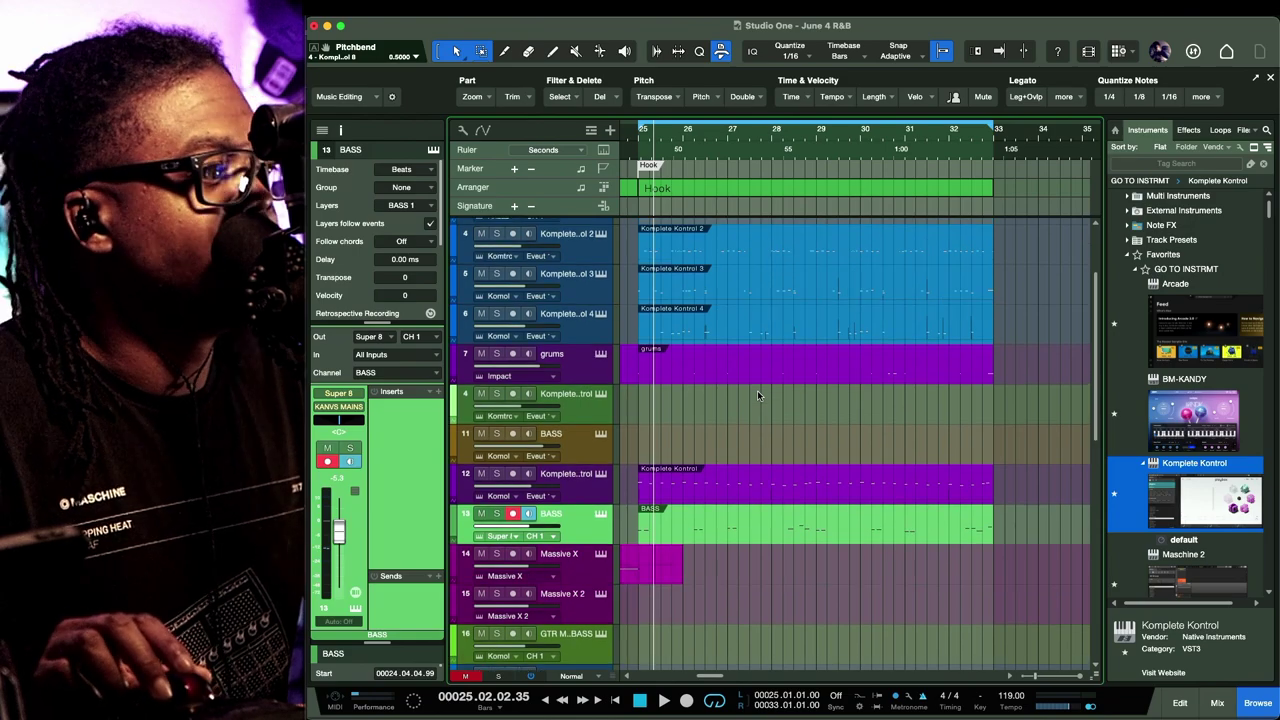
Reduce the track height to Small and extract the green BASS part's chords to the Chord Track
scroll(757, 395, up, 3)
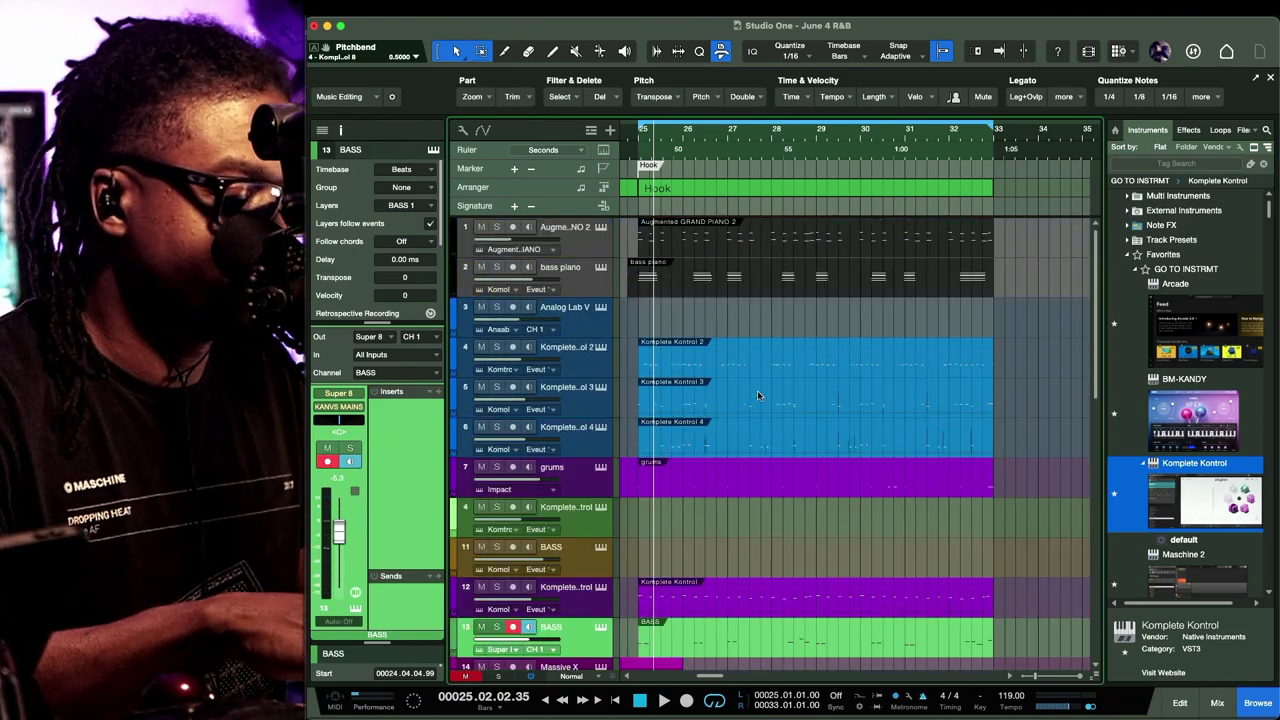
scroll(757, 395, down, 2)
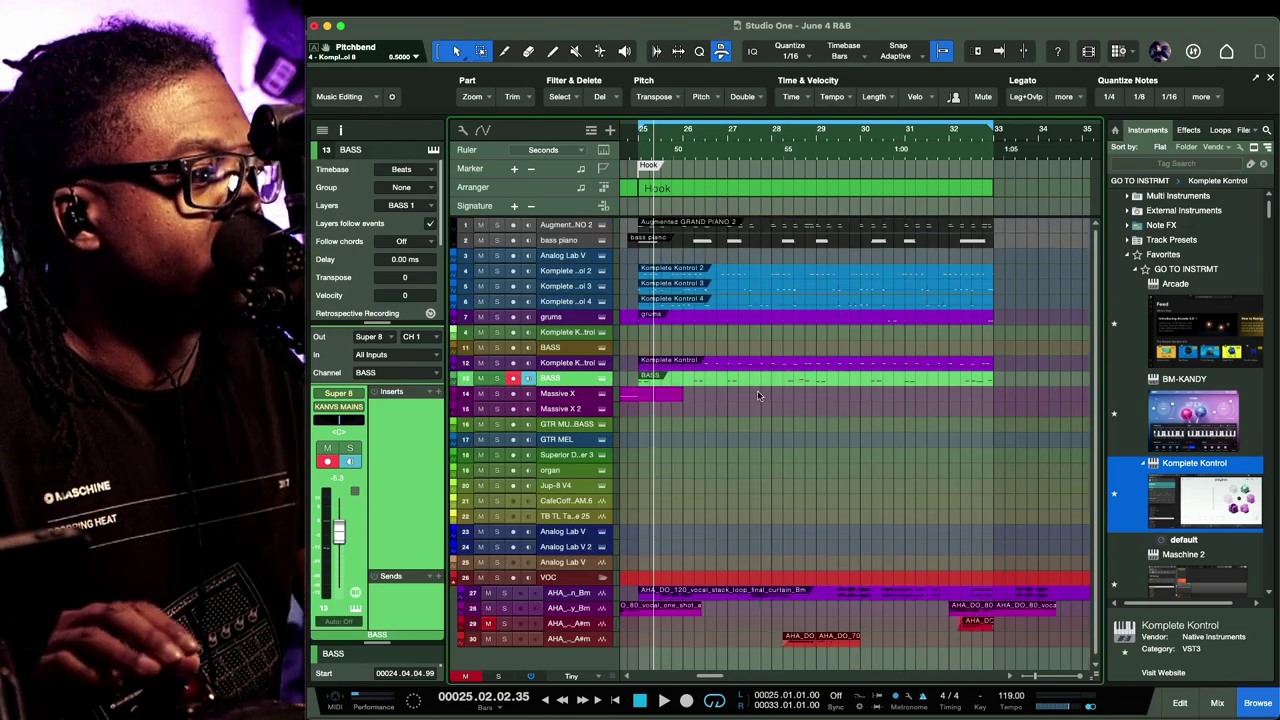
scroll(757, 390, up, 1)
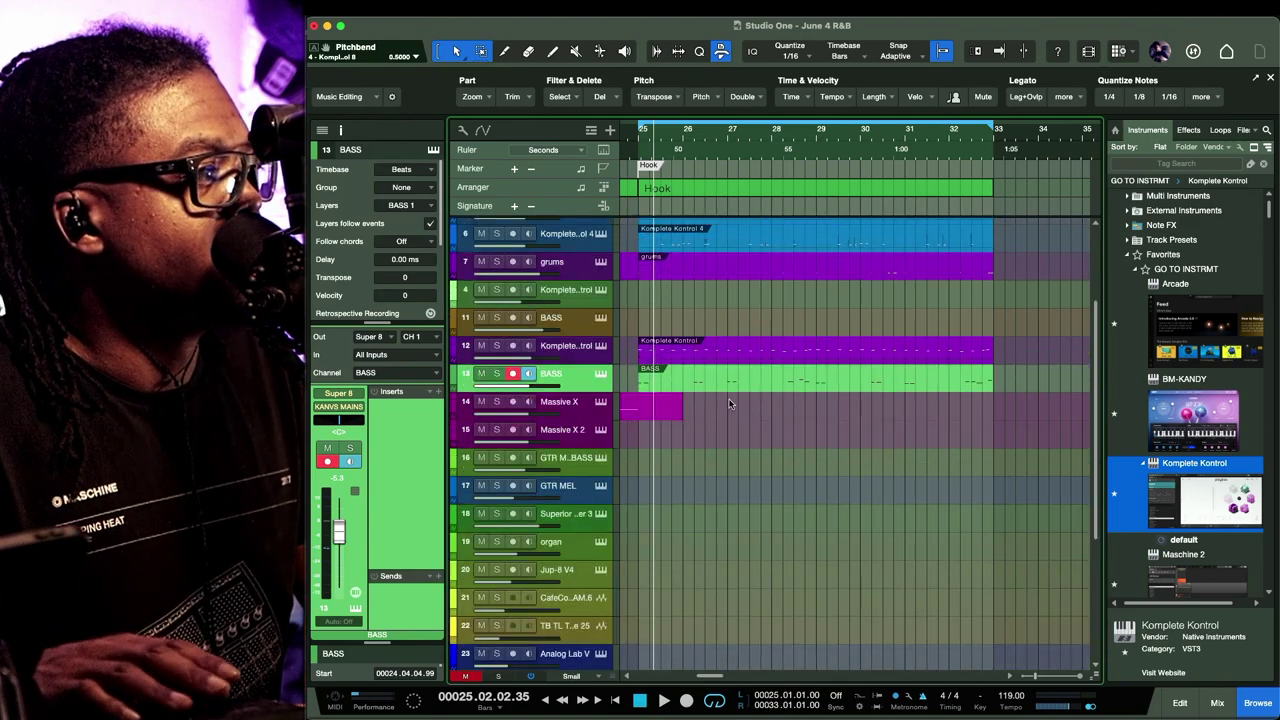
scroll(777, 367, up, 5)
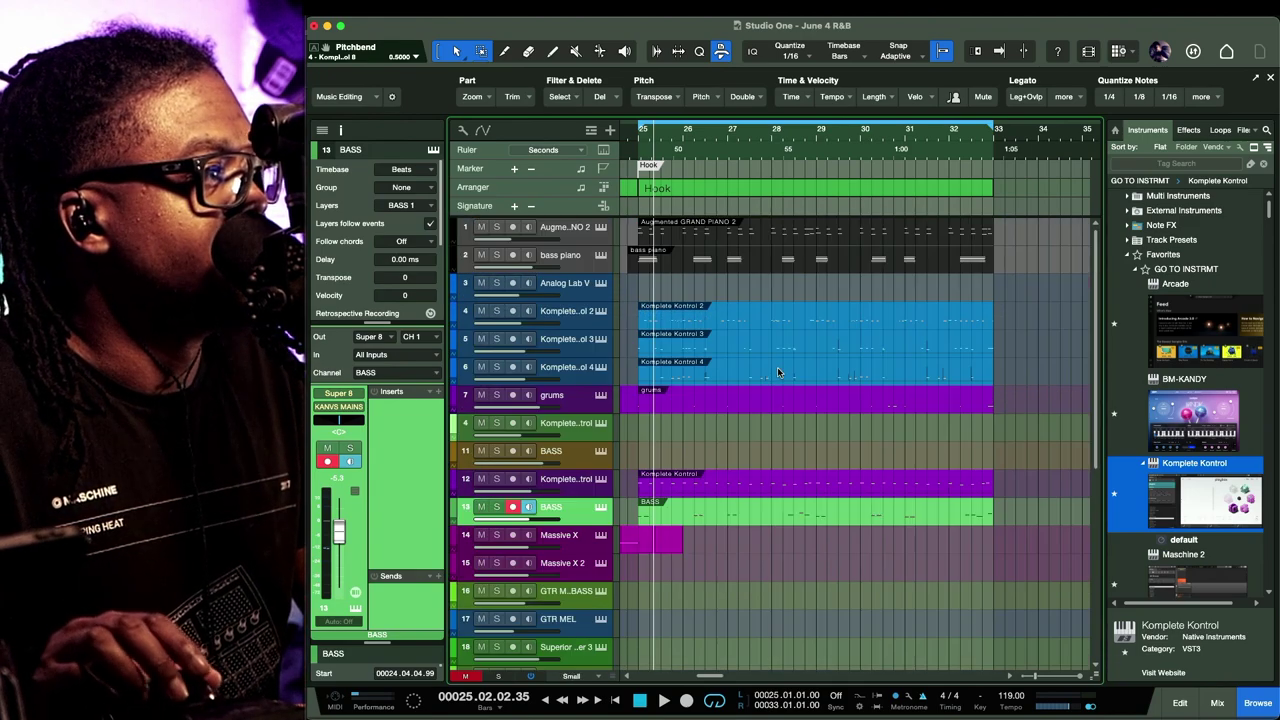
click(684, 269)
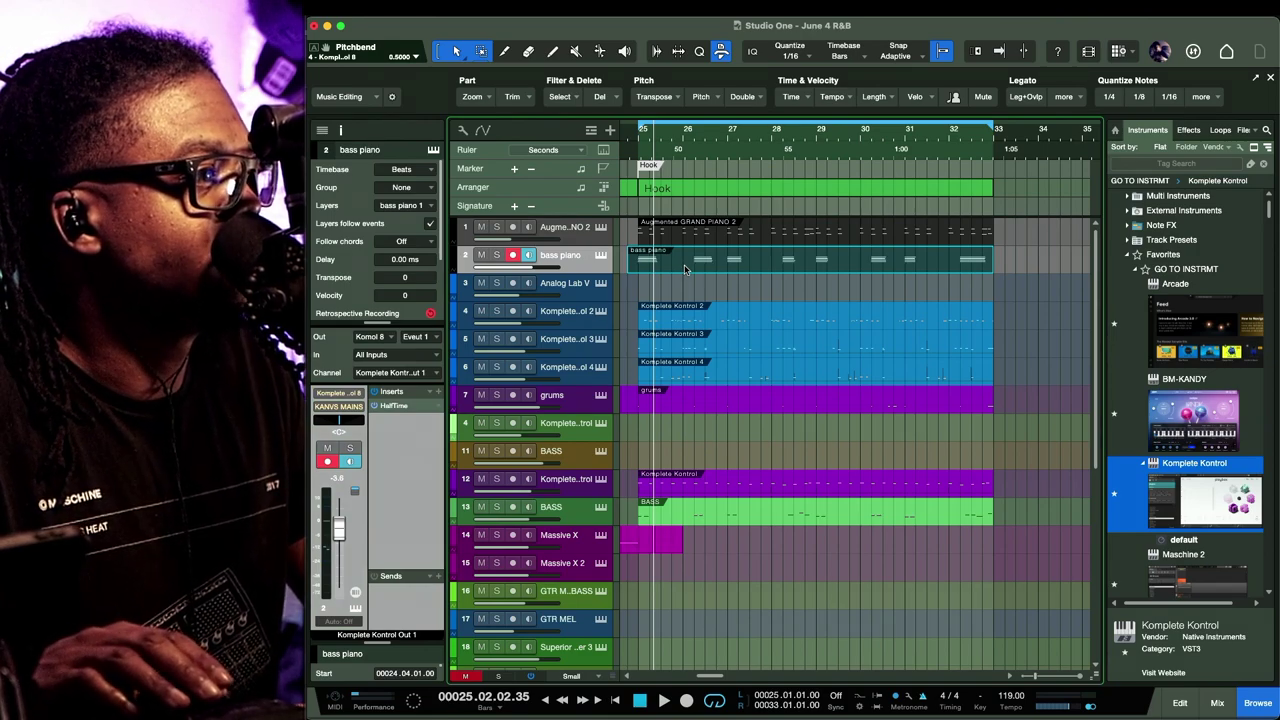
click(754, 522)
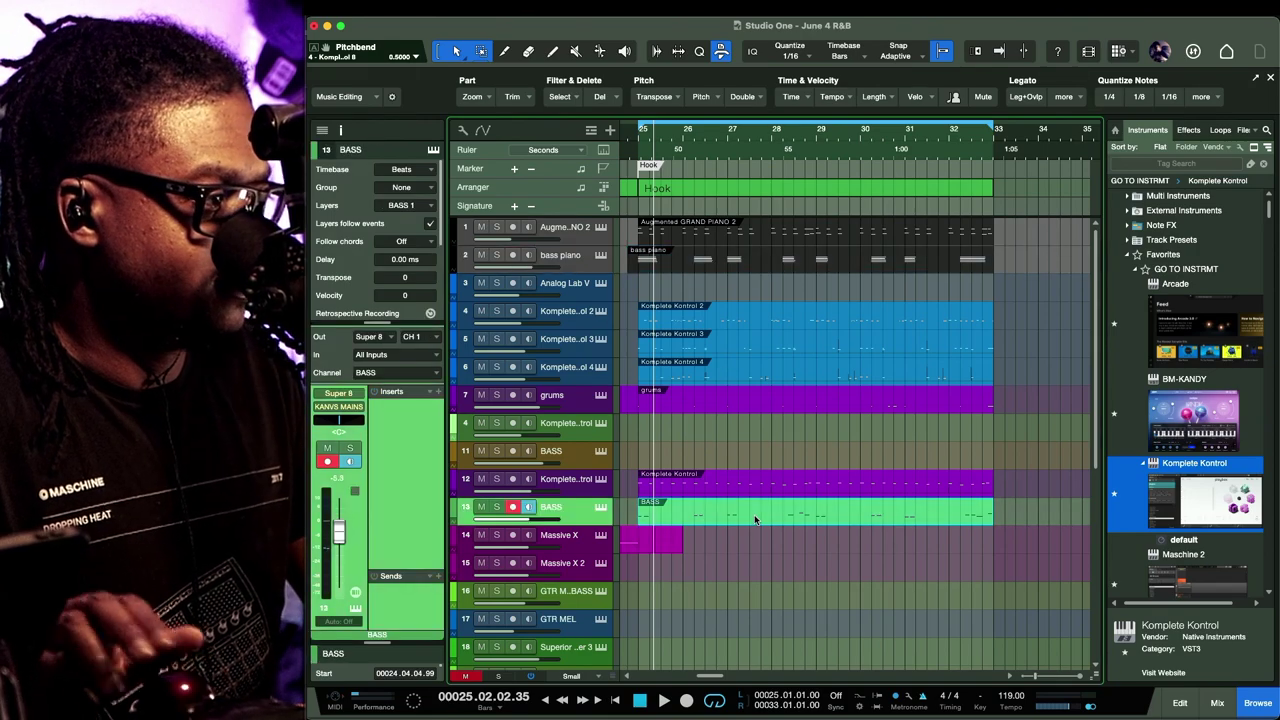
right_click(754, 522)
mouse_move(831, 494)
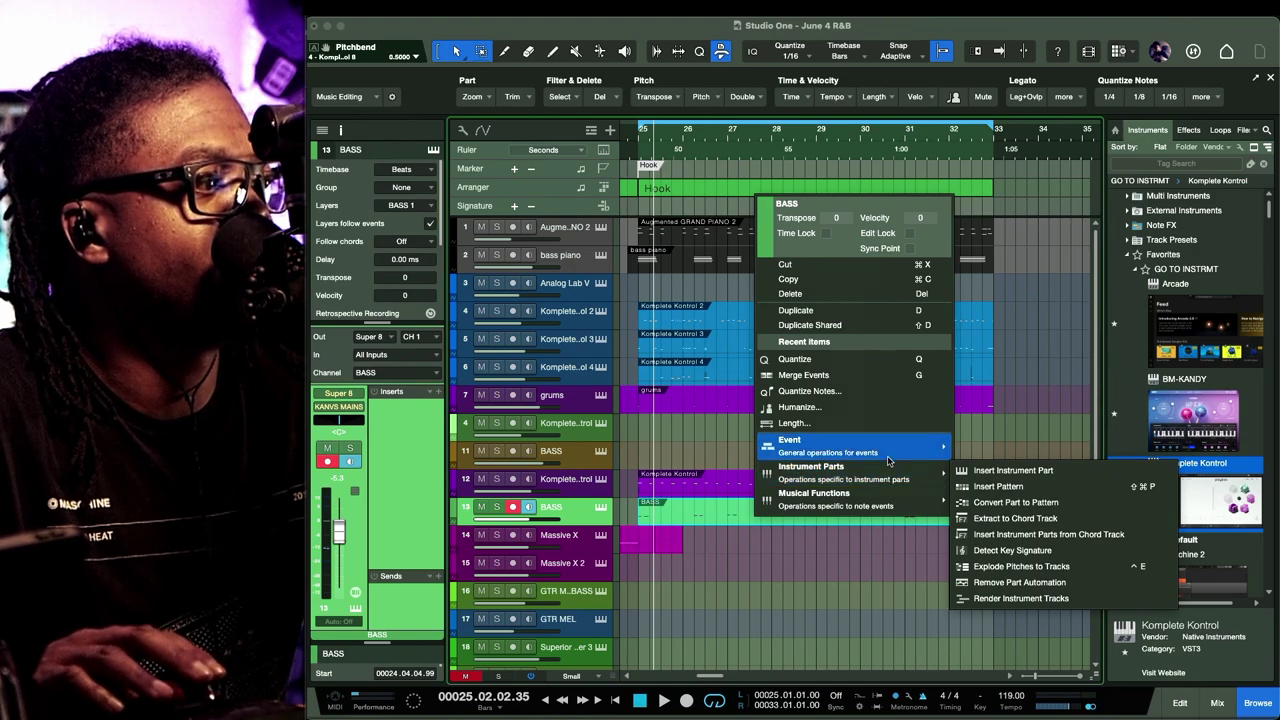
mouse_move(887, 454)
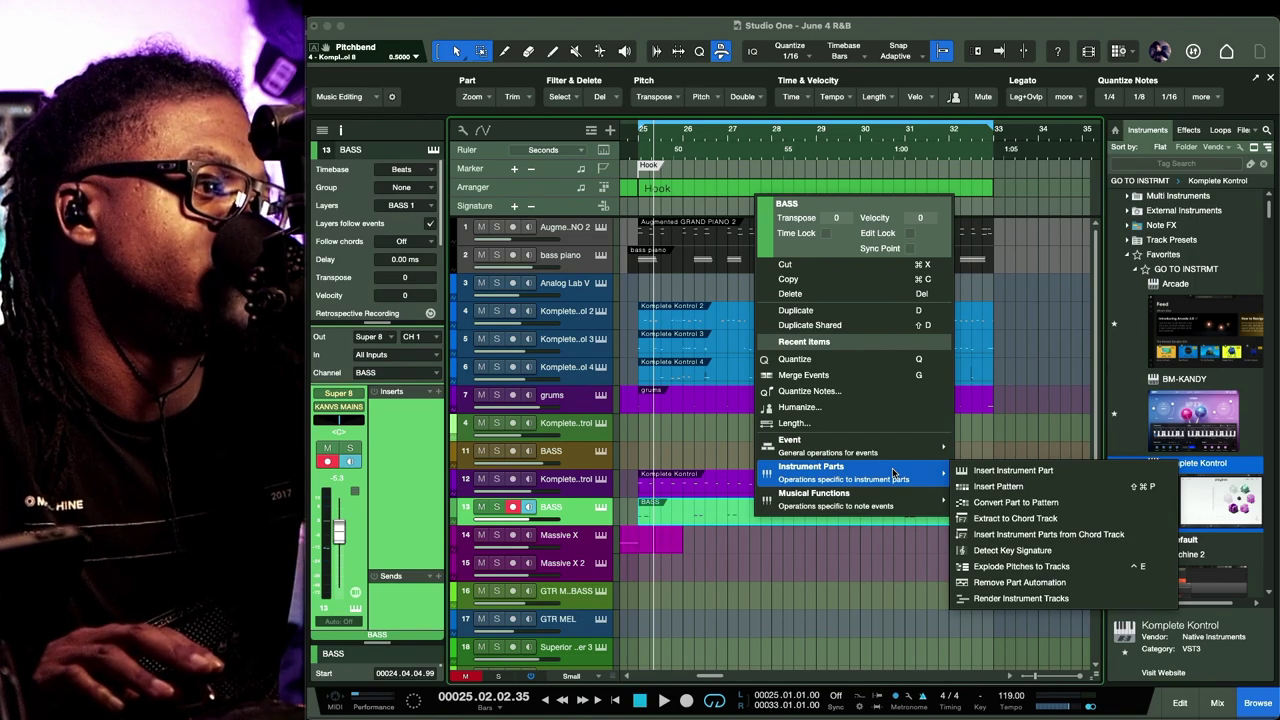
click(1051, 518)
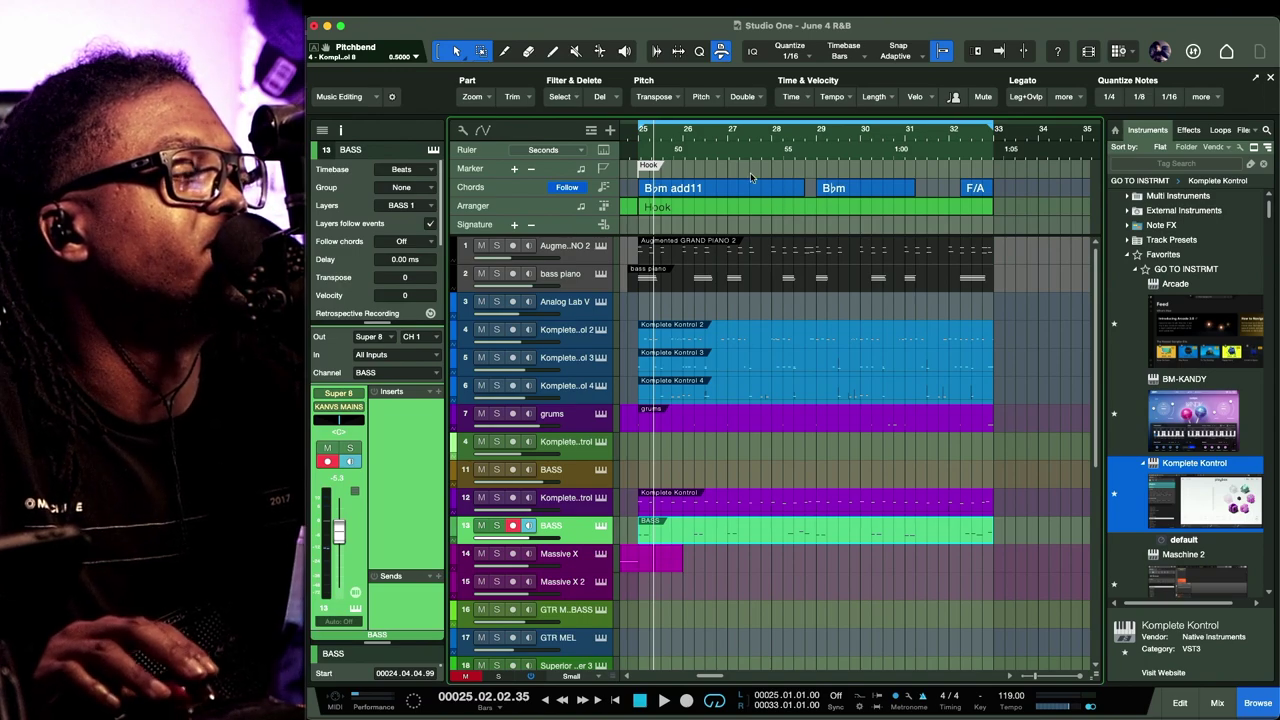
Make the bass piano track follow the extracted chords in Parallel mode
click(591, 290)
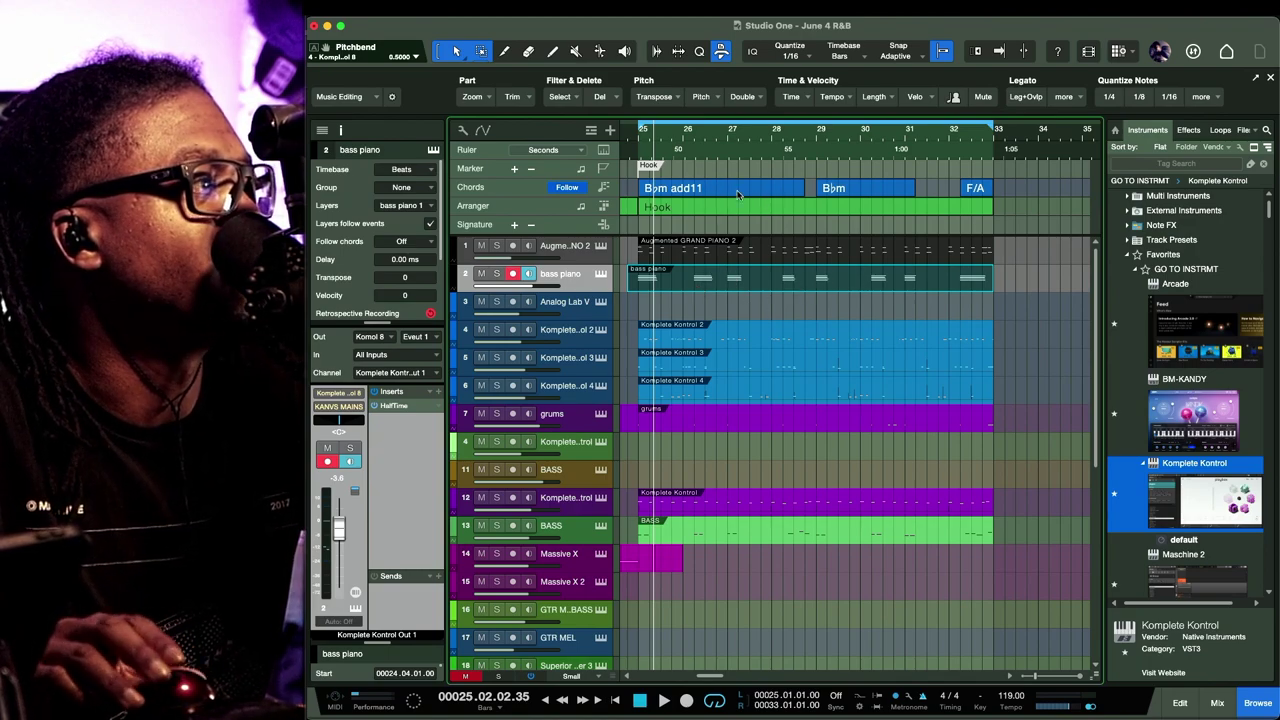
click(421, 205)
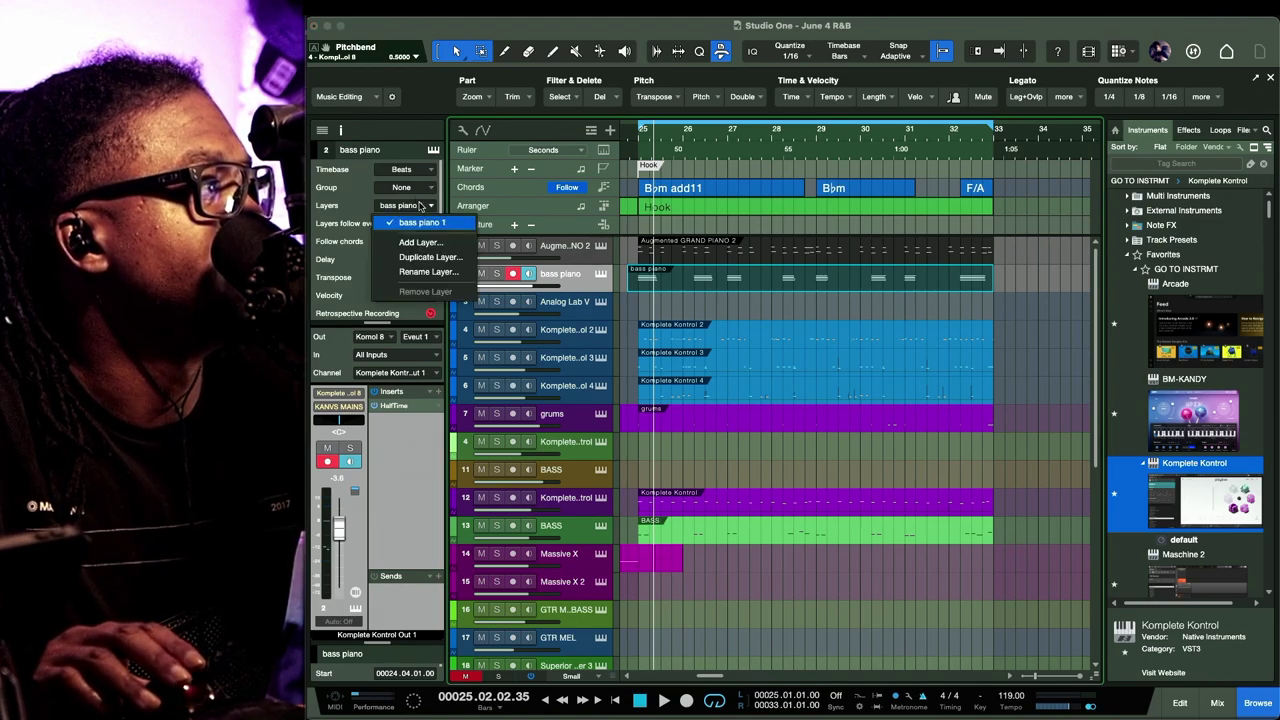
click(421, 205)
click(422, 241)
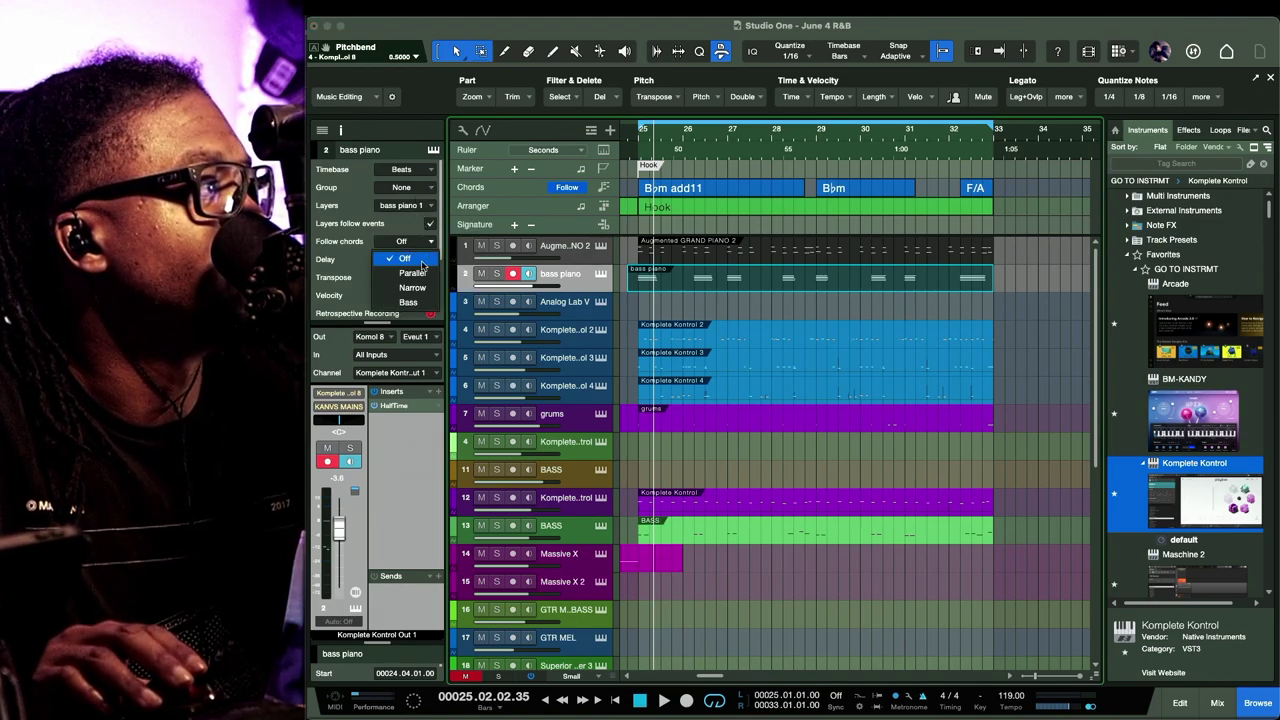
click(418, 280)
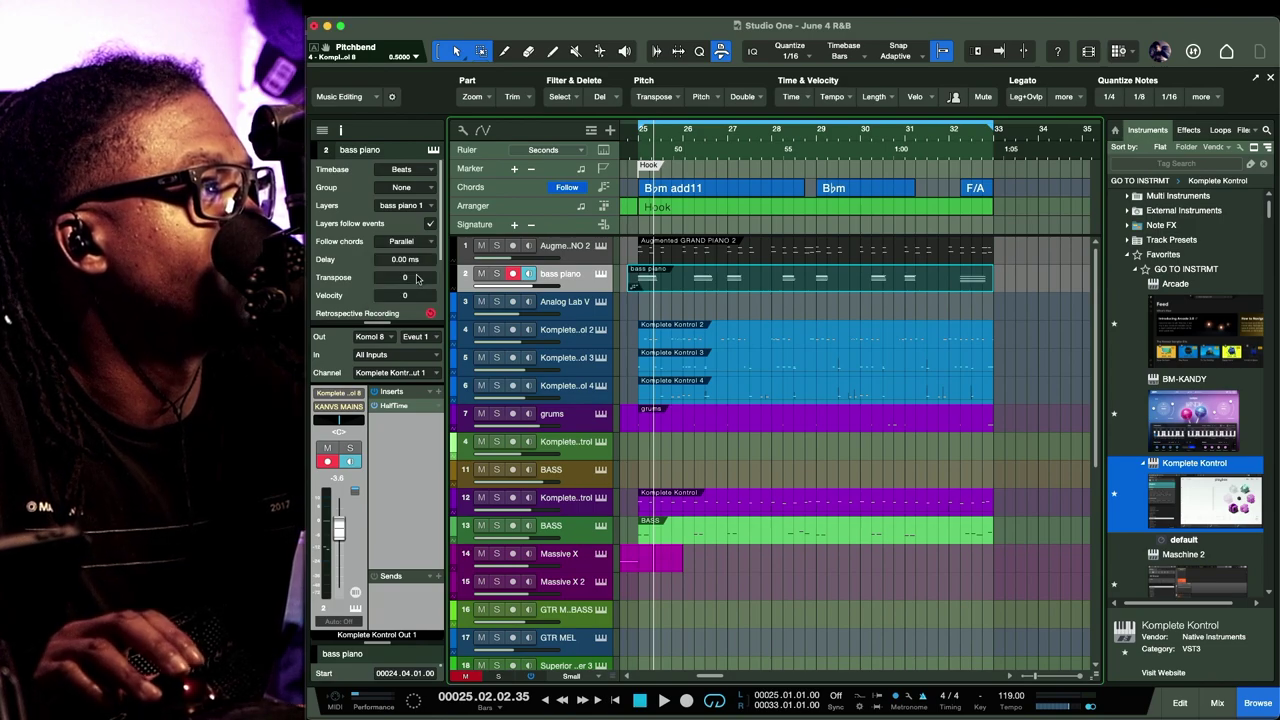
Audition the Hook from bar 25 and shorten the B♭m add11 chord to about three beats
key(space)
click(643, 130)
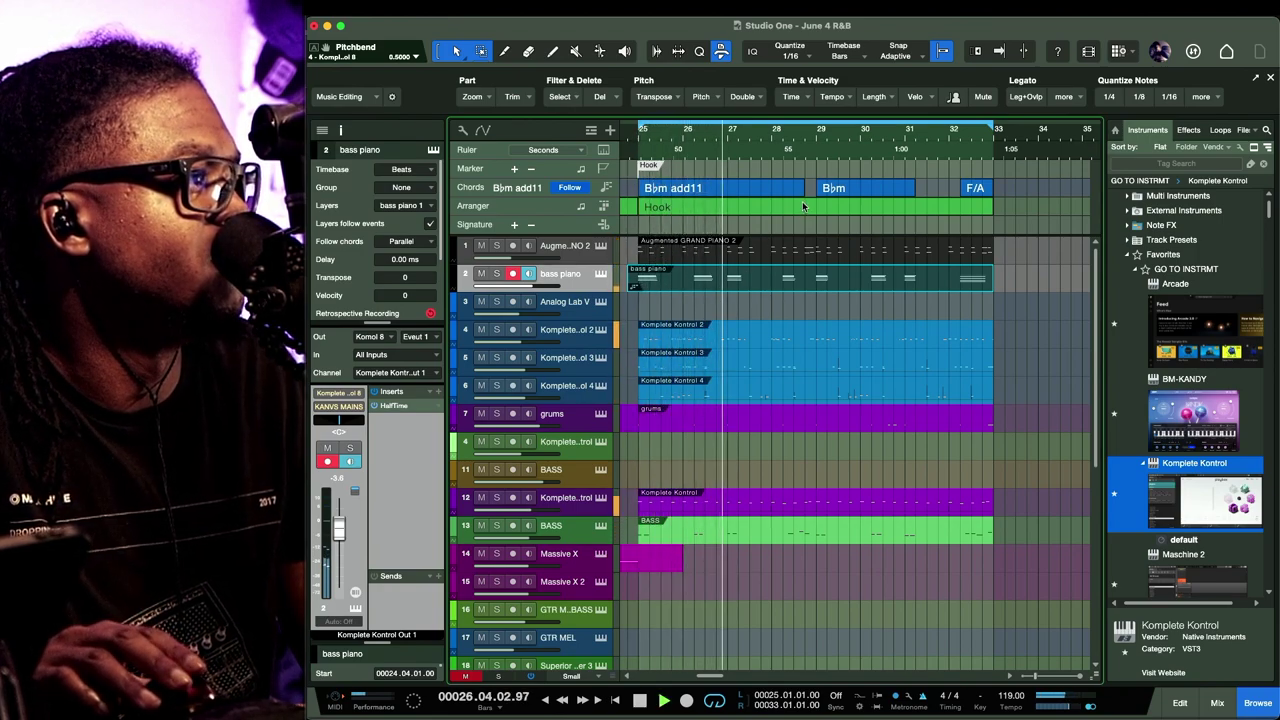
key(space)
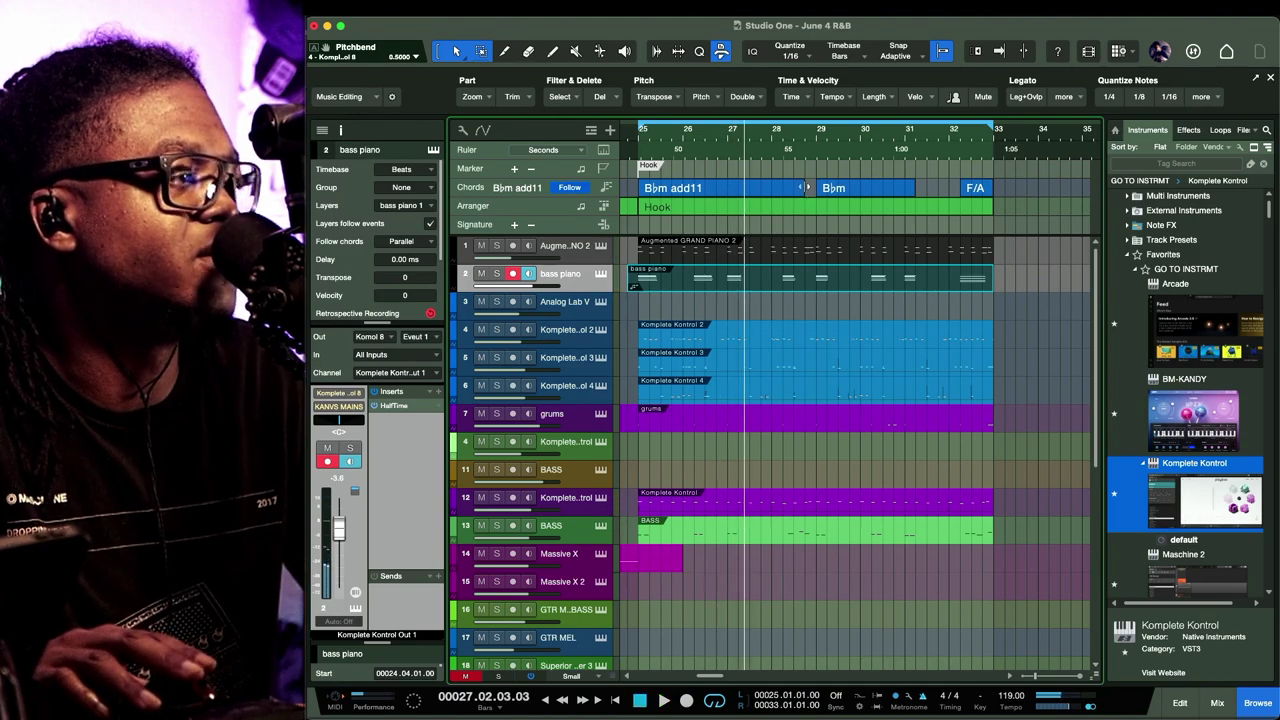
click(797, 190)
drag(797, 192, 668, 210)
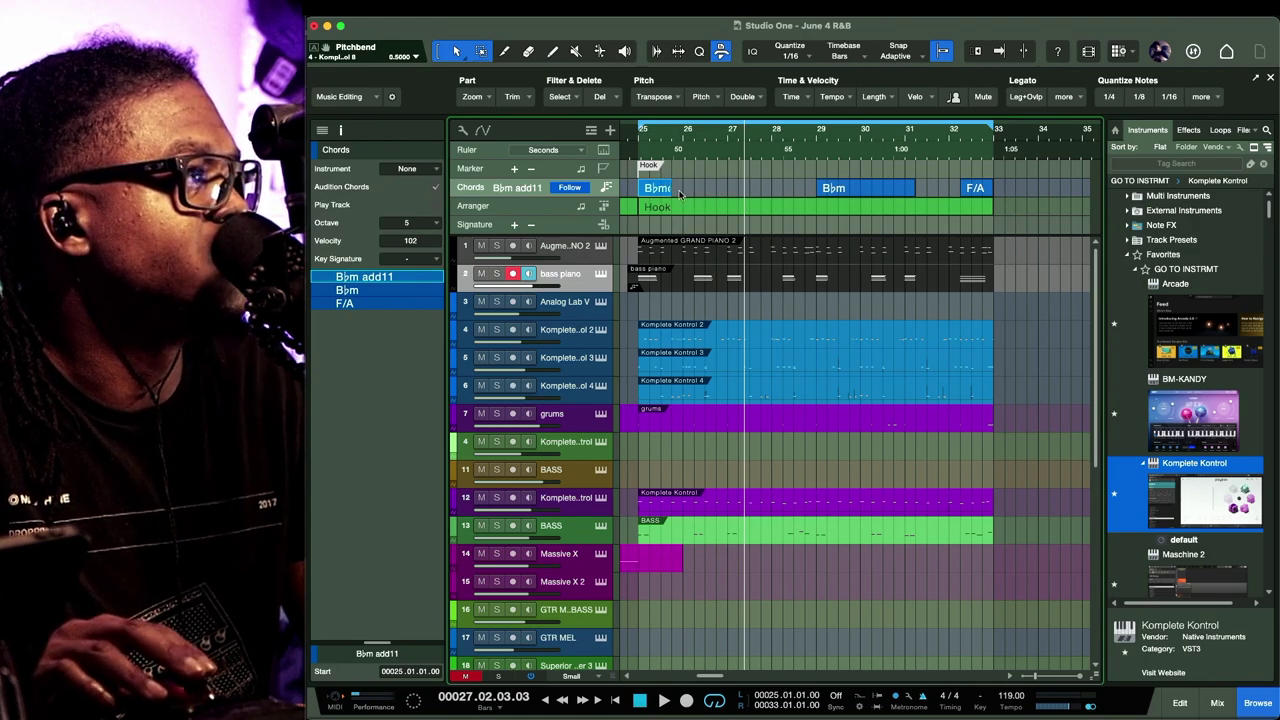
Audition the Hook around bar 29 and shorten the B♭m chord there to about one bar
click(856, 188)
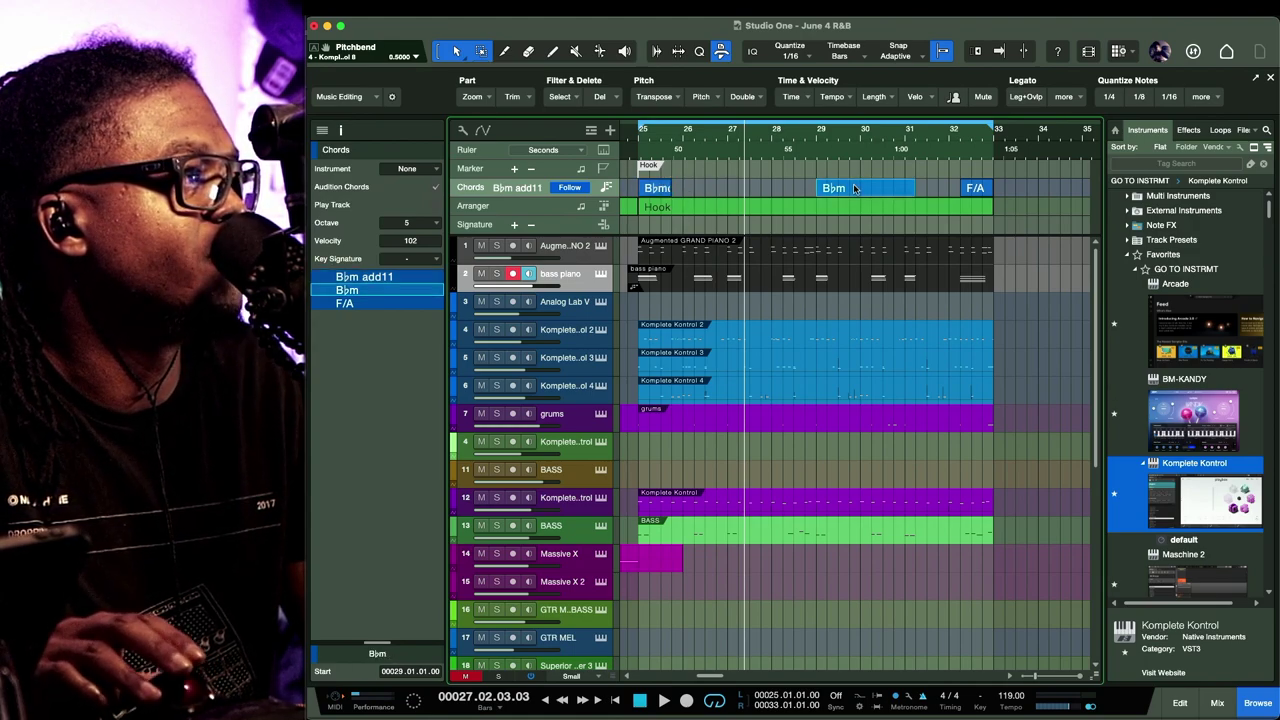
click(820, 138)
key(space)
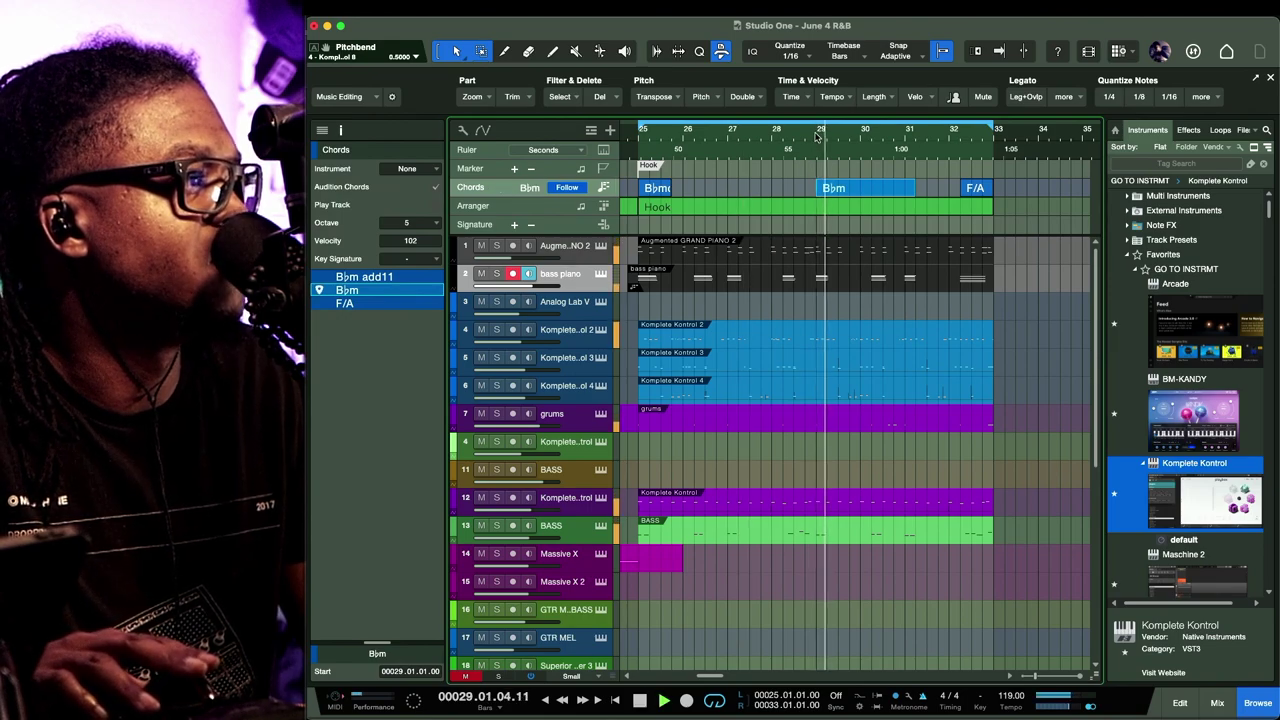
click(803, 137)
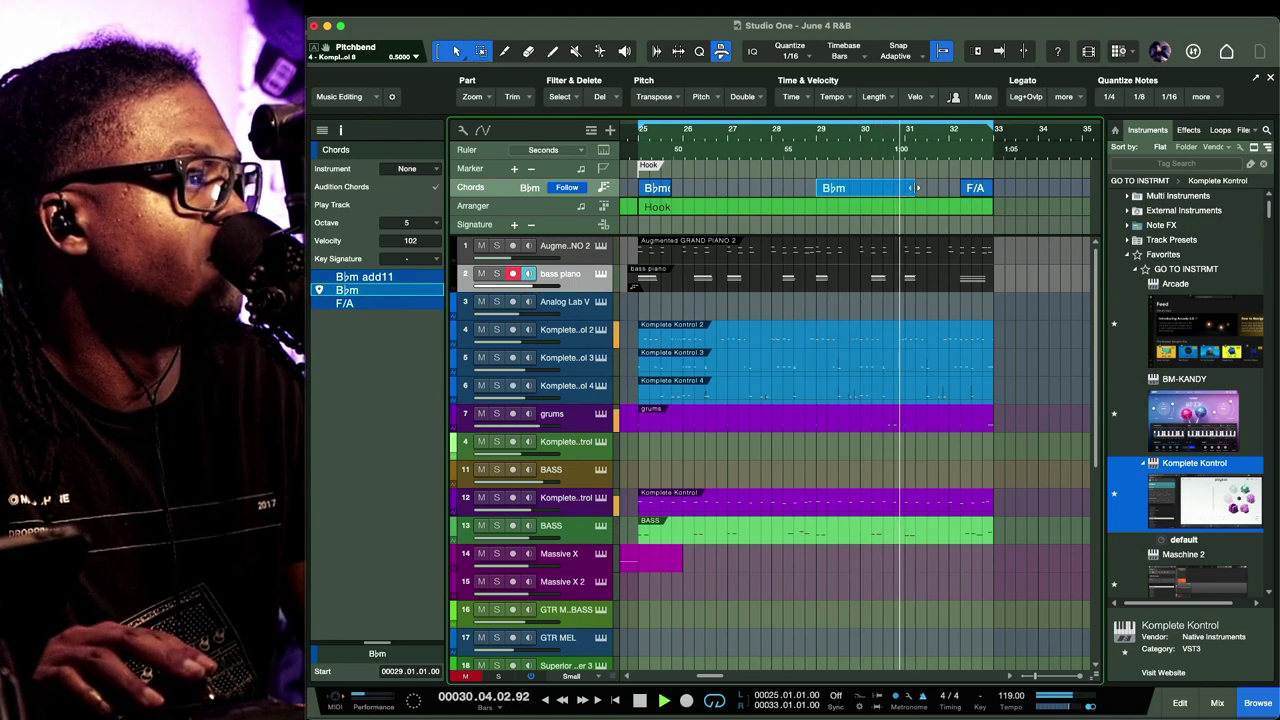
drag(917, 188, 861, 193)
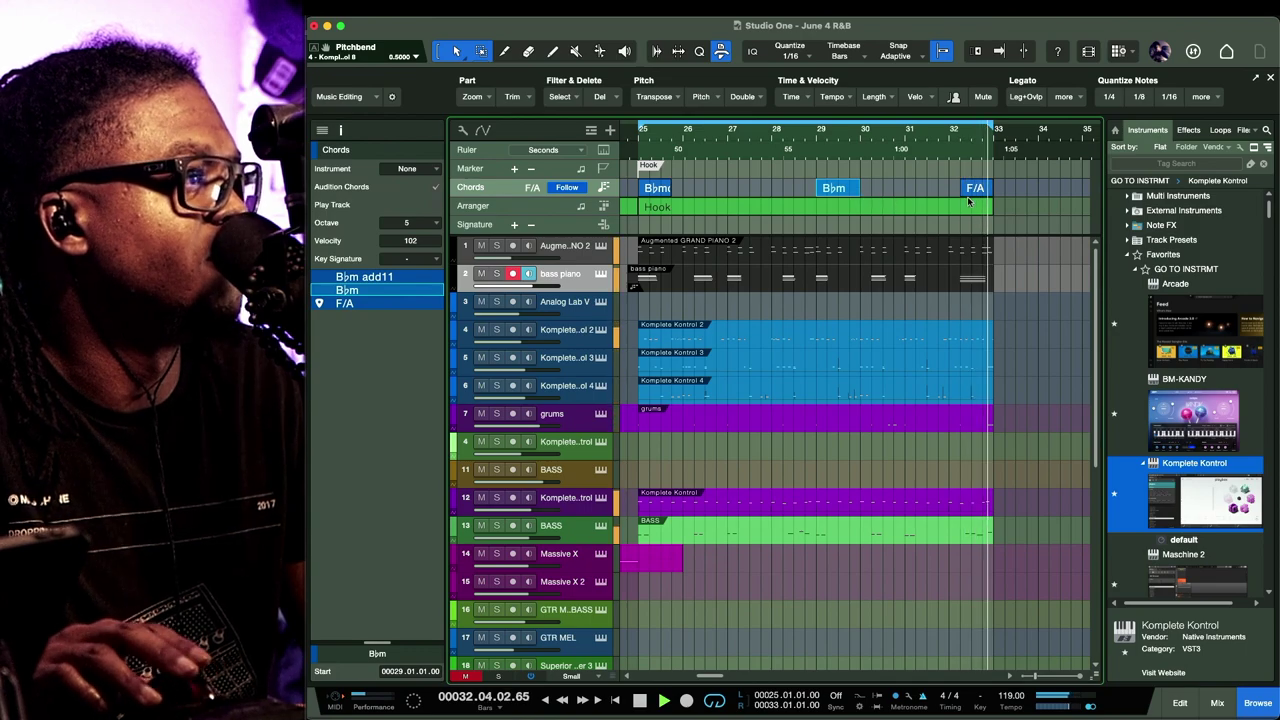
Open the bass piano part in the note editor, enlarge the editor and clear the note selection
double_click(979, 285)
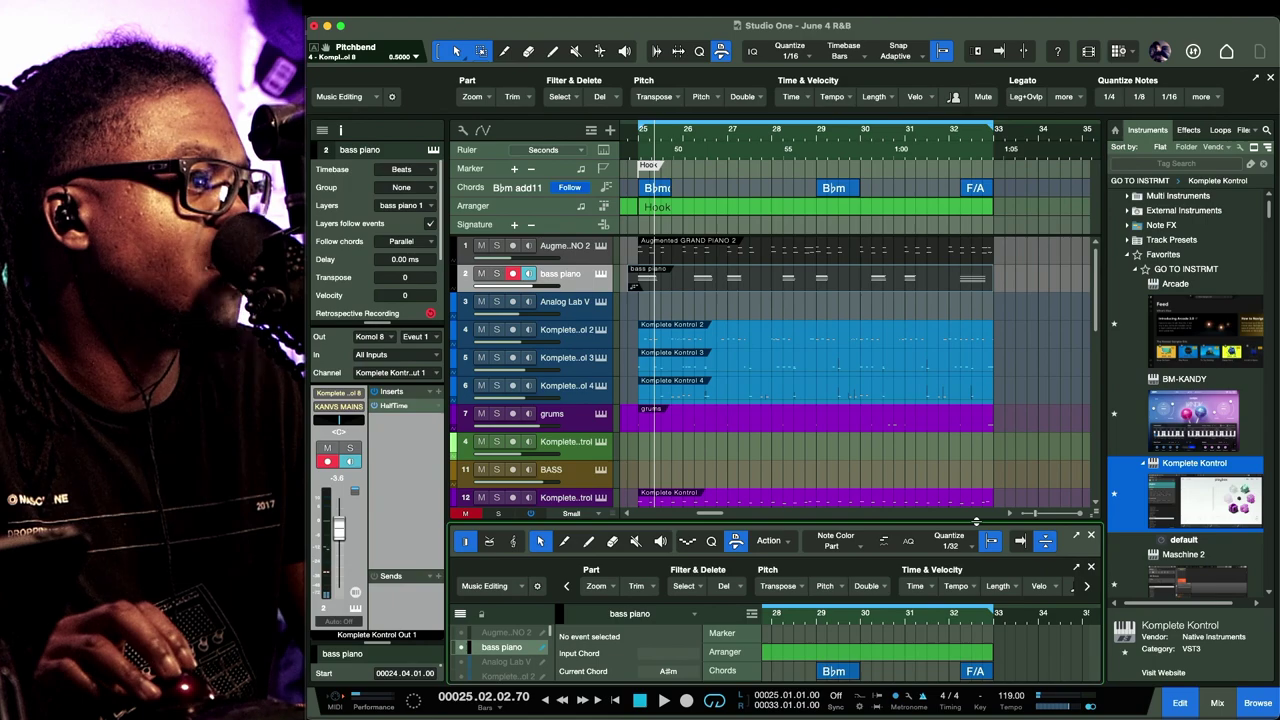
drag(952, 454, 984, 632)
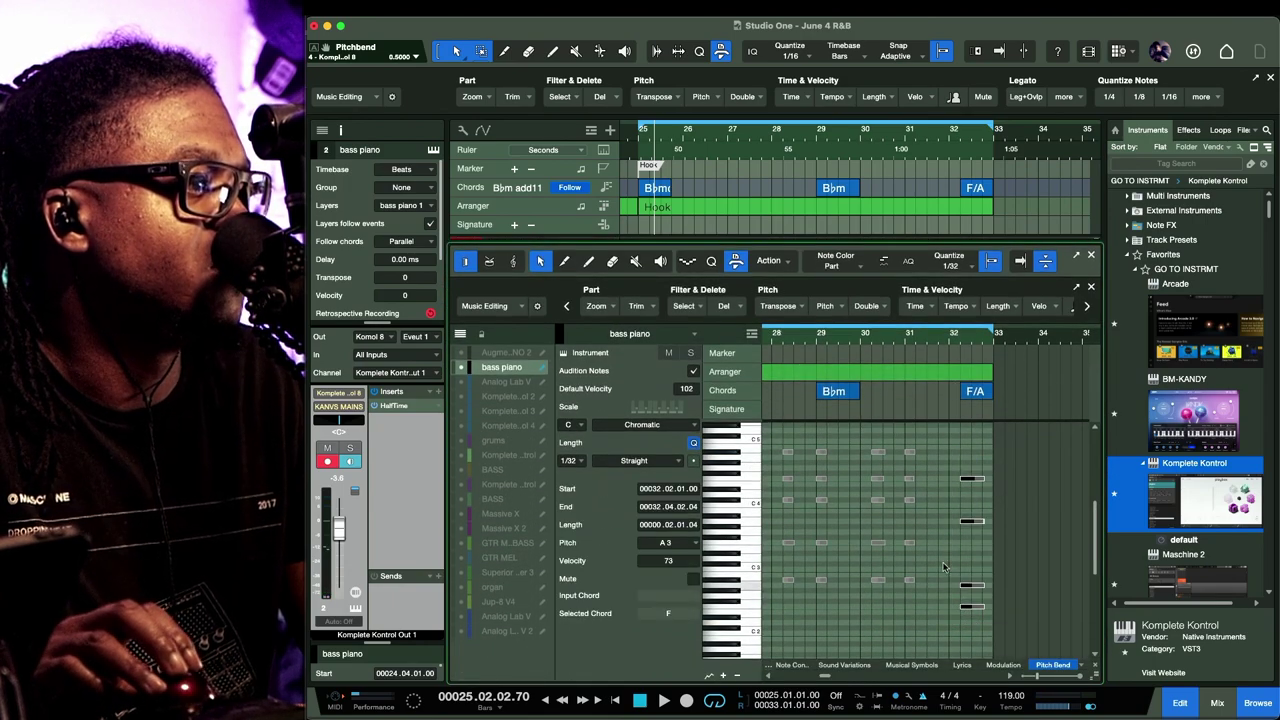
click(915, 492)
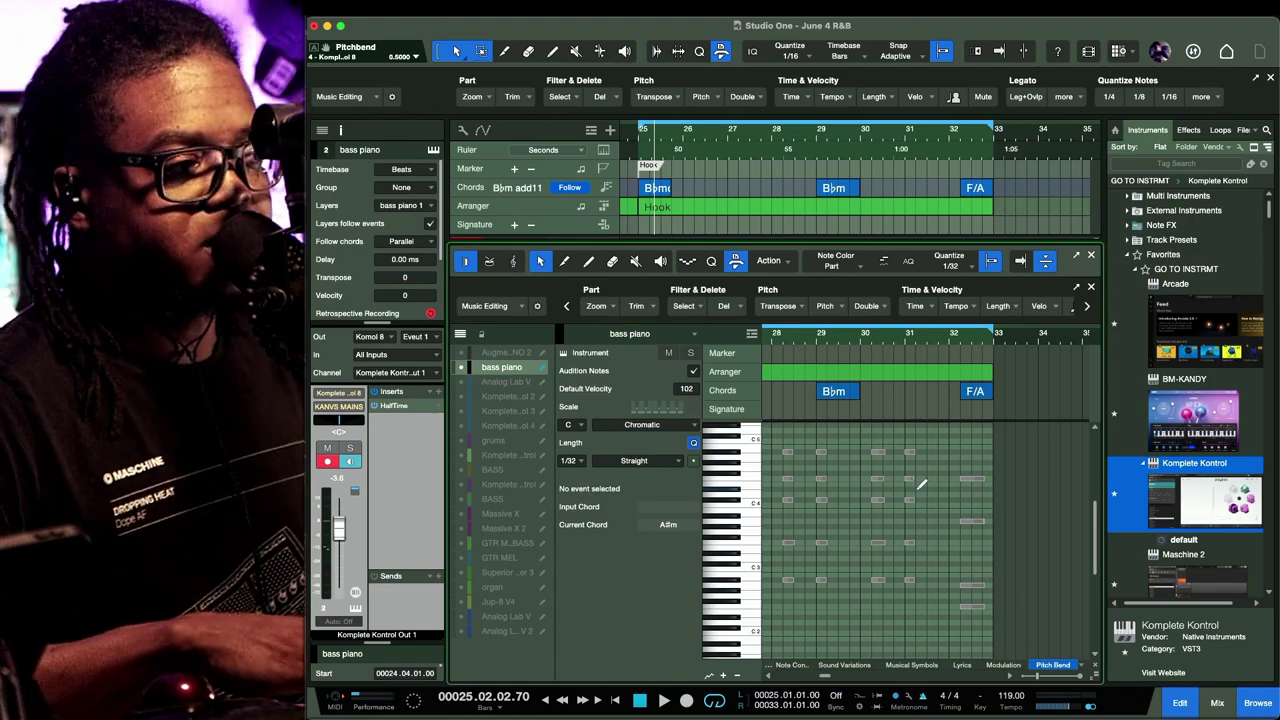
Examine the bass piano notes against the chords from bar 29 to the end of the Hook at bar 33
key(e)
key(e)
key(e)
key(e)
key(e)
scroll(915, 492, right, 3)
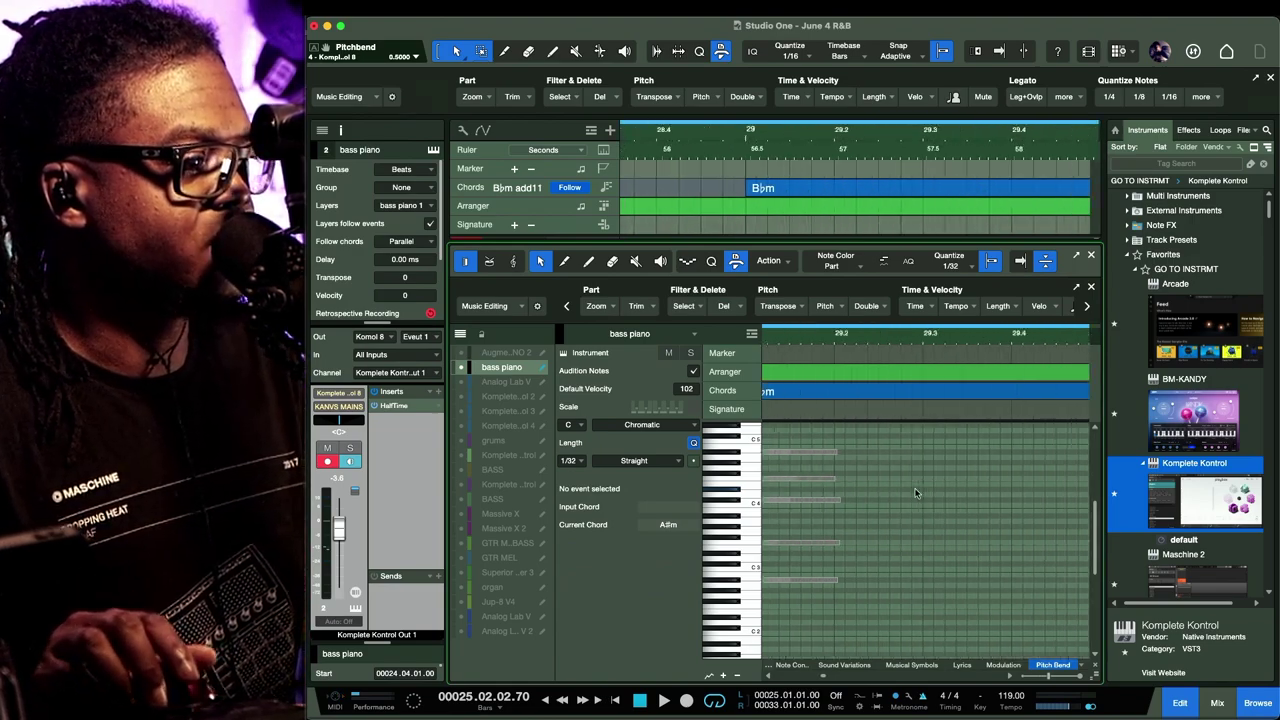
key(F5)
scroll(915, 492, right, 10)
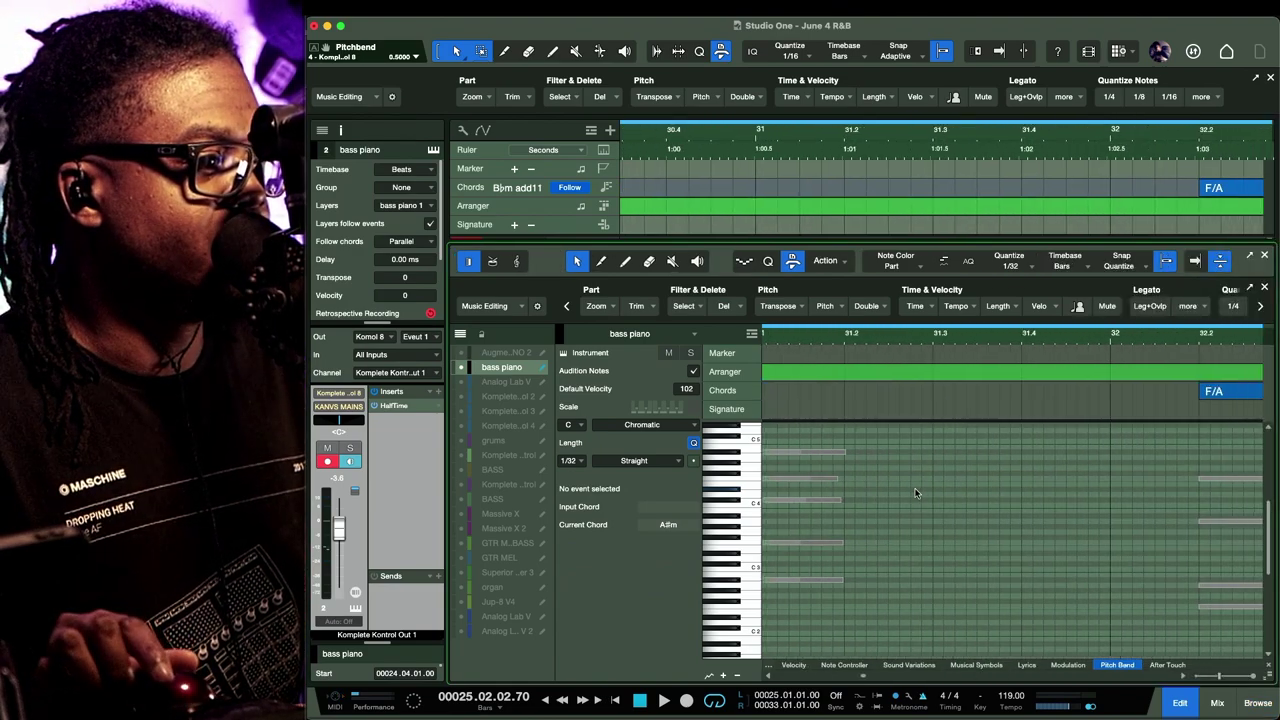
scroll(915, 492, right, 2)
scroll(915, 492, left, 3)
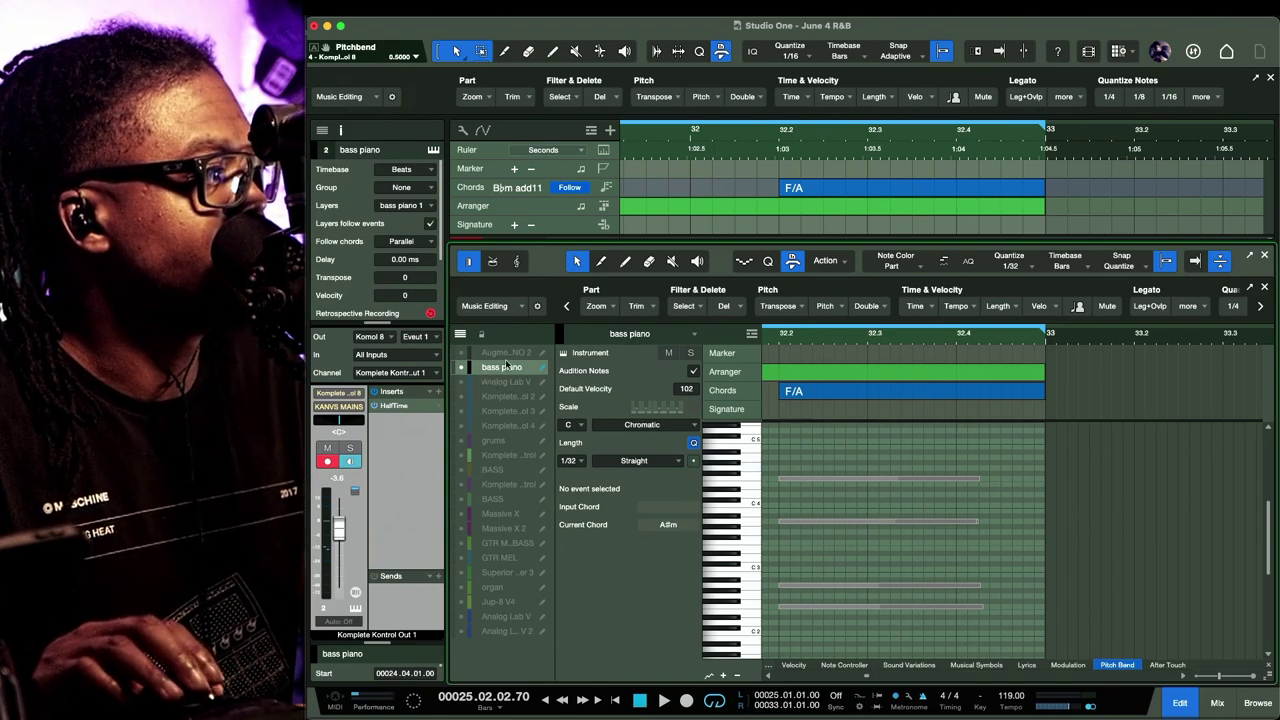
Shrink the note editor to reveal the track list and rename the bass piano track as PADS
drag(547, 241, 547, 463)
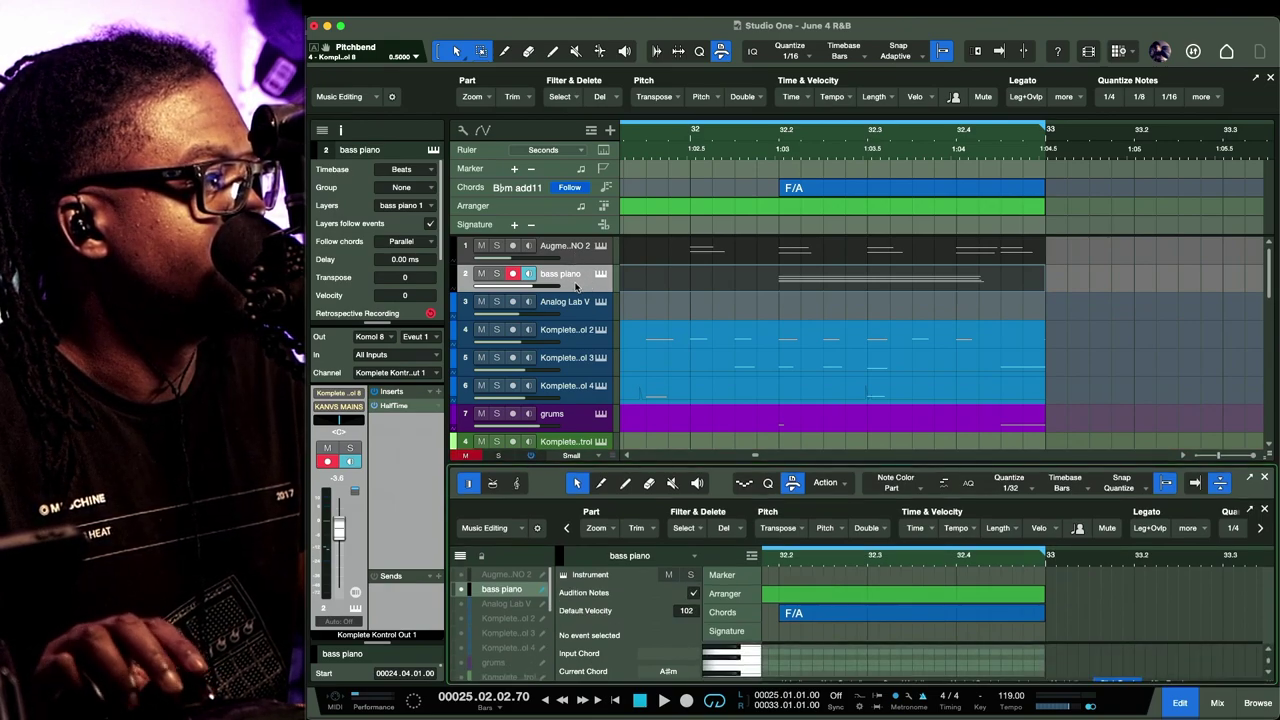
double_click(566, 276)
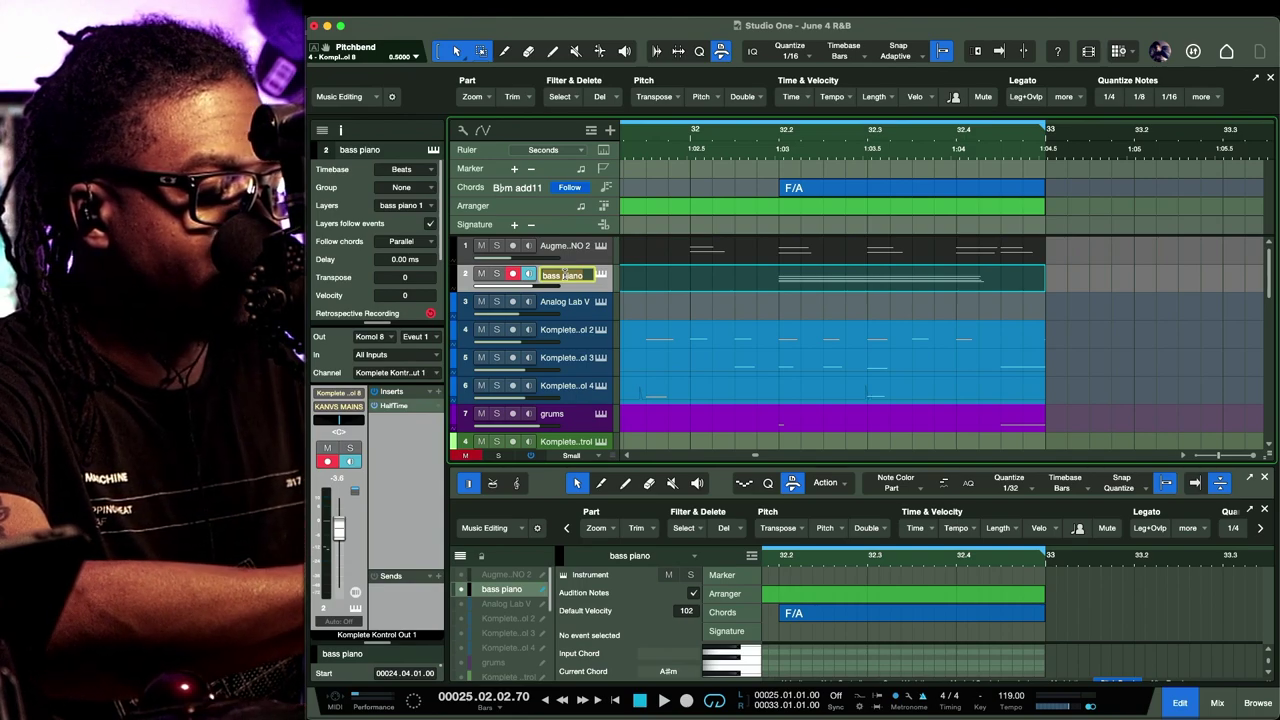
text(PAS)
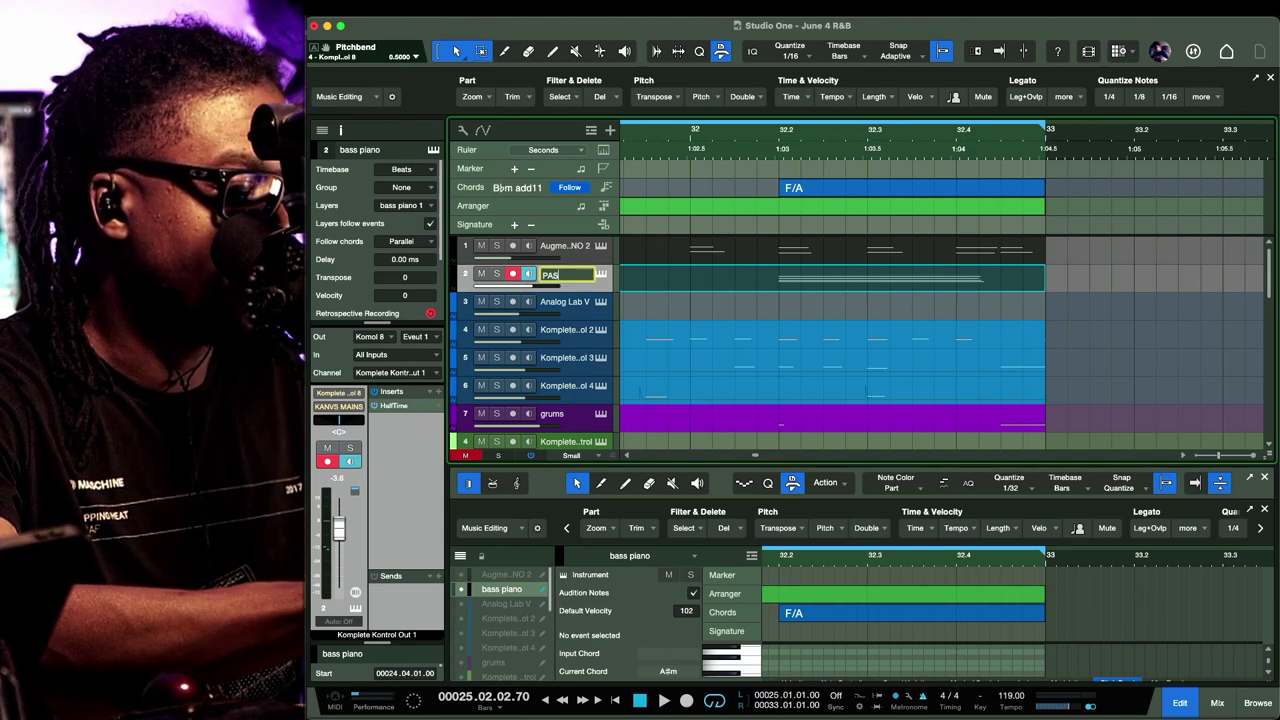
text(DS)
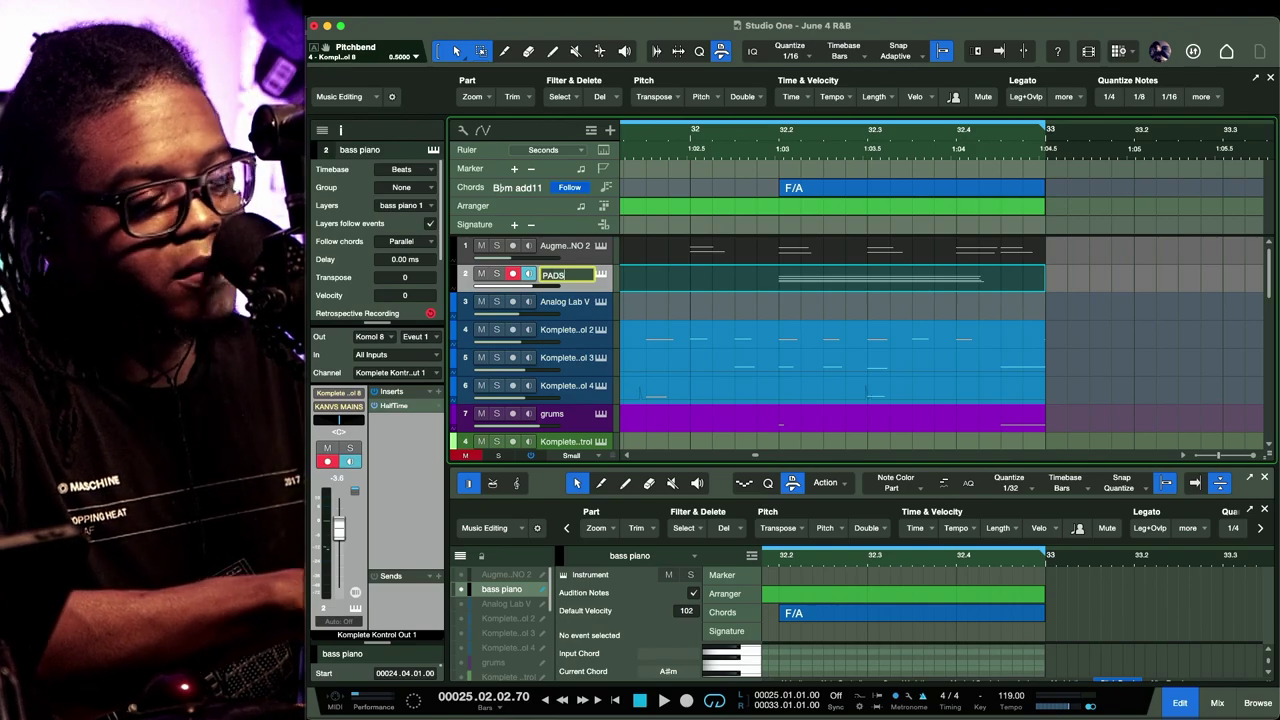
key(Return)
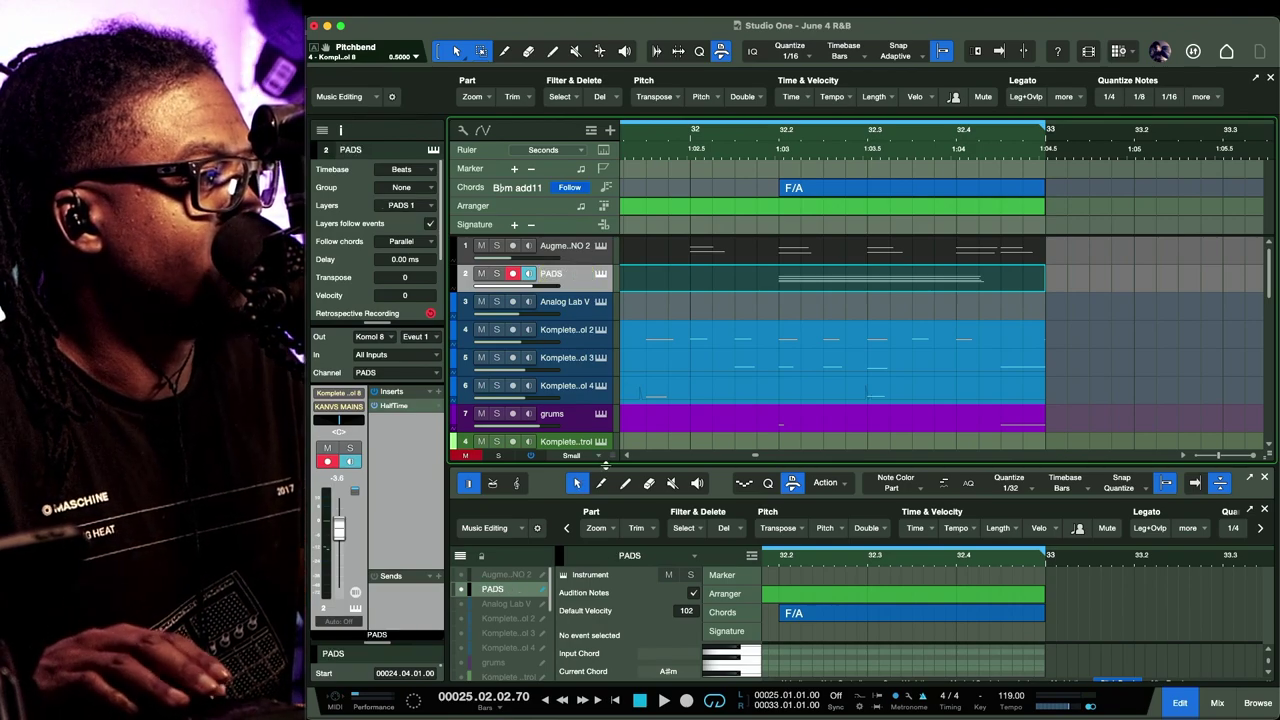
Enlarge the note editor, display the upper BASS track alongside PADS and look for its notes around bar 32
drag(606, 462, 630, 212)
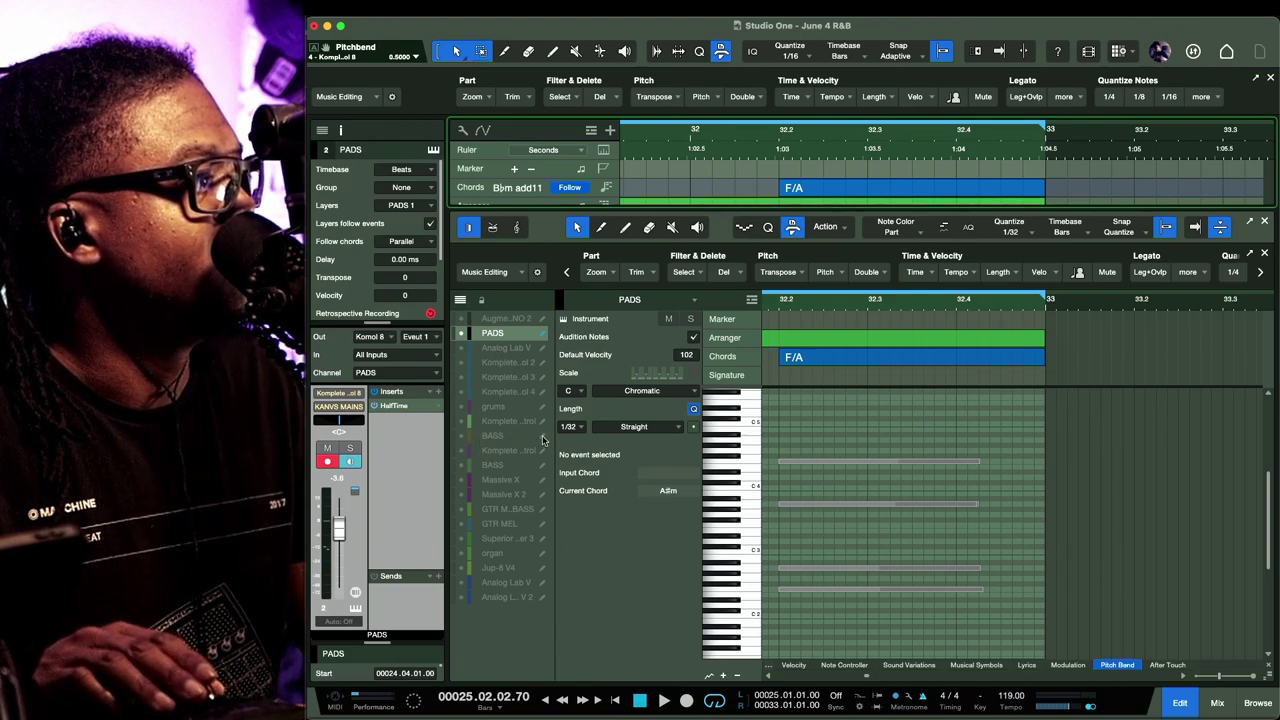
click(463, 439)
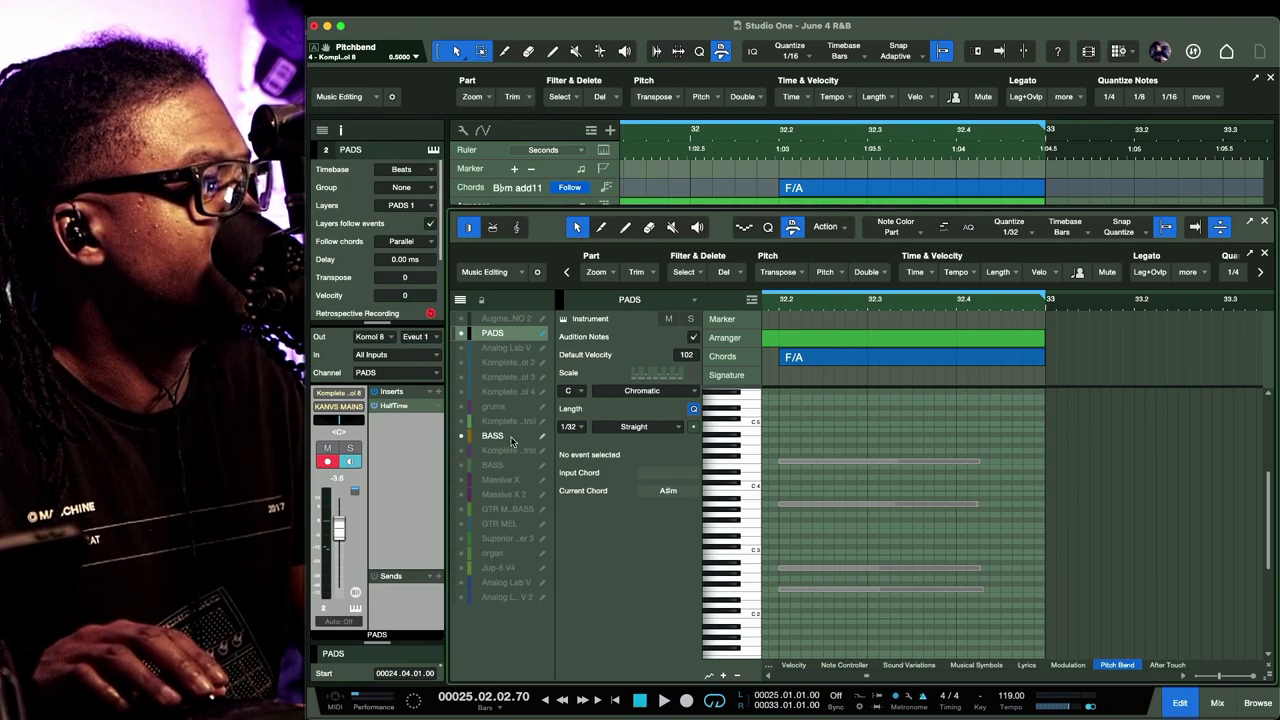
scroll(927, 498, down, 6)
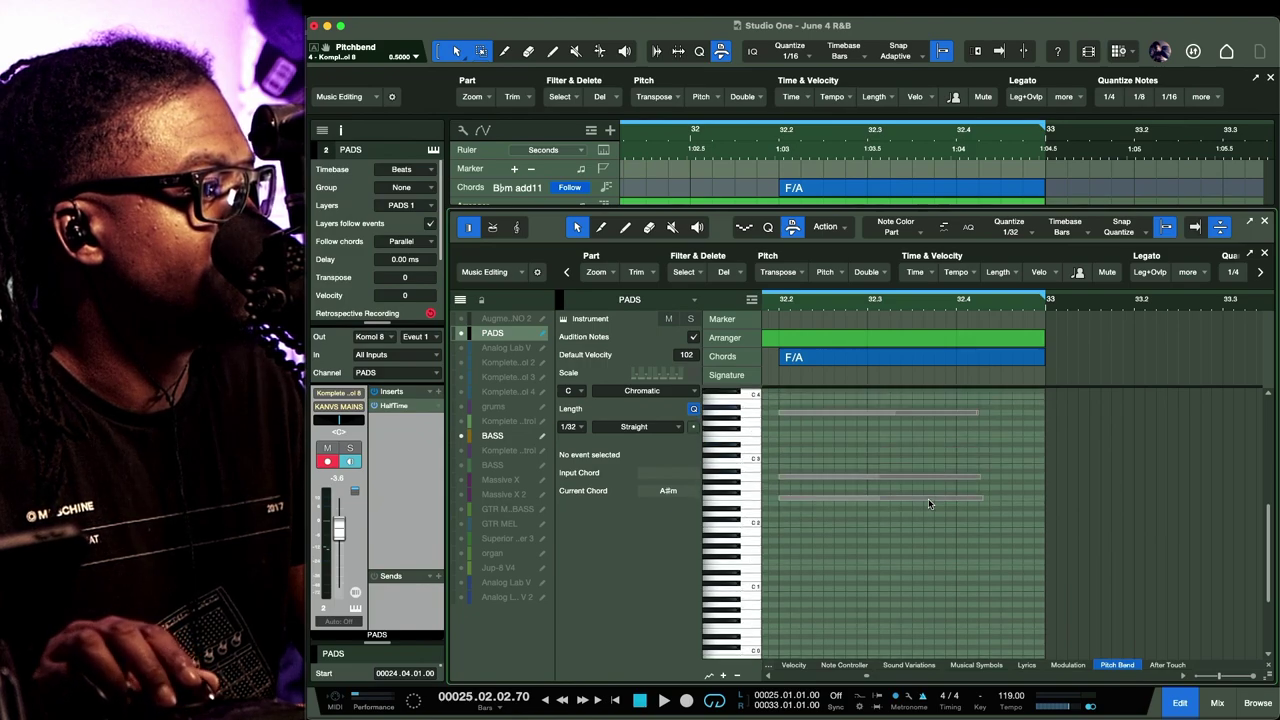
scroll(928, 498, up, 4)
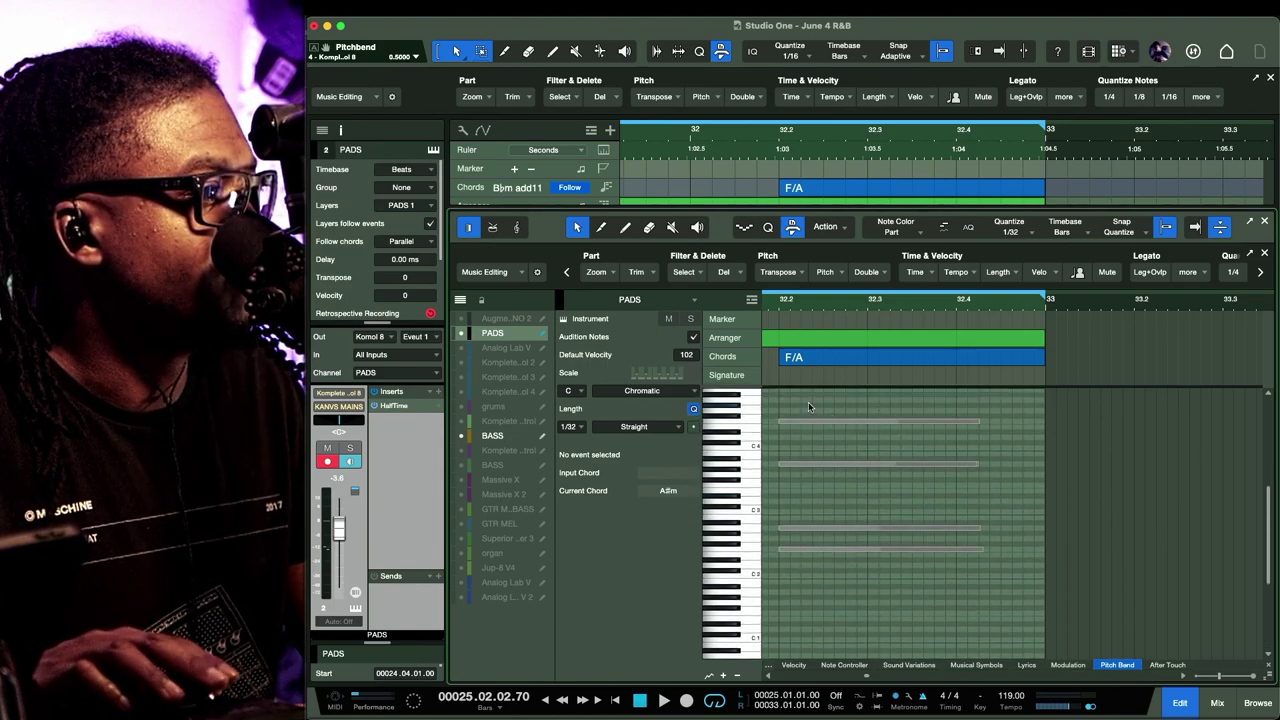
key(super+a)
mouse_move(779, 548)
mouse_down()
mouse_move(990, 560)
mouse_move(779, 555)
mouse_up()
scroll(805, 548, up, 4)
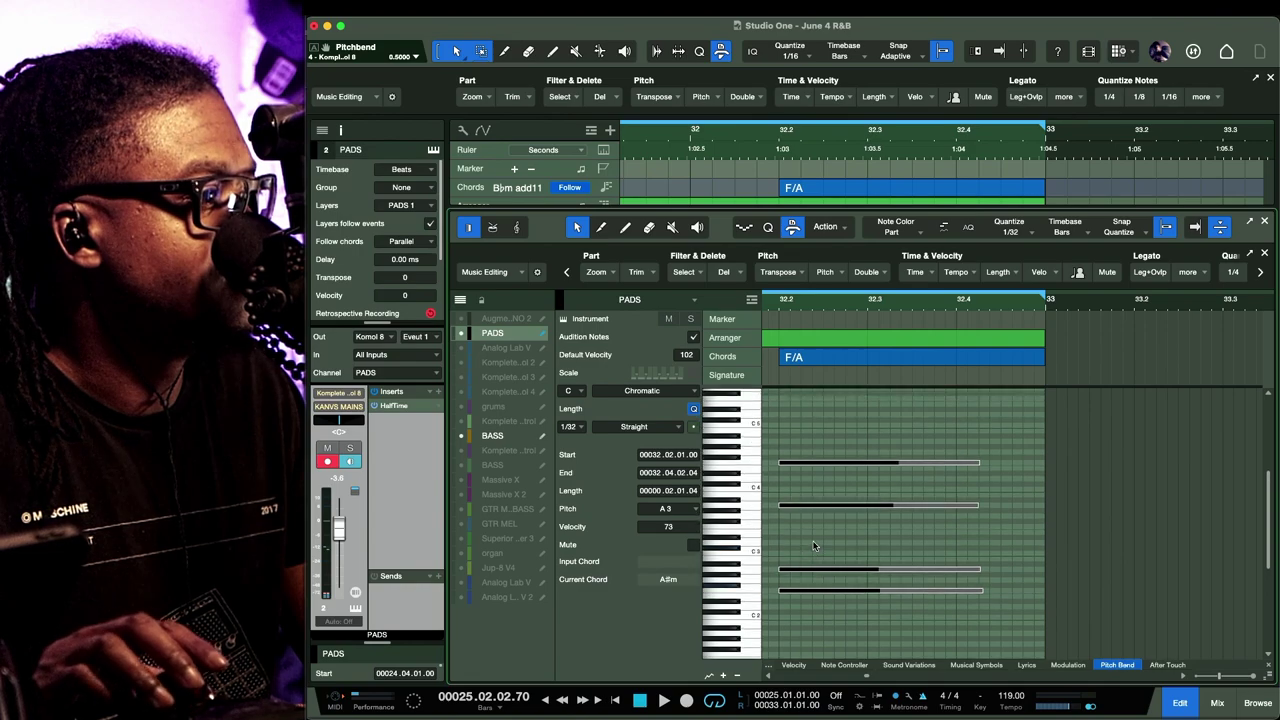
scroll(813, 545, up, 4)
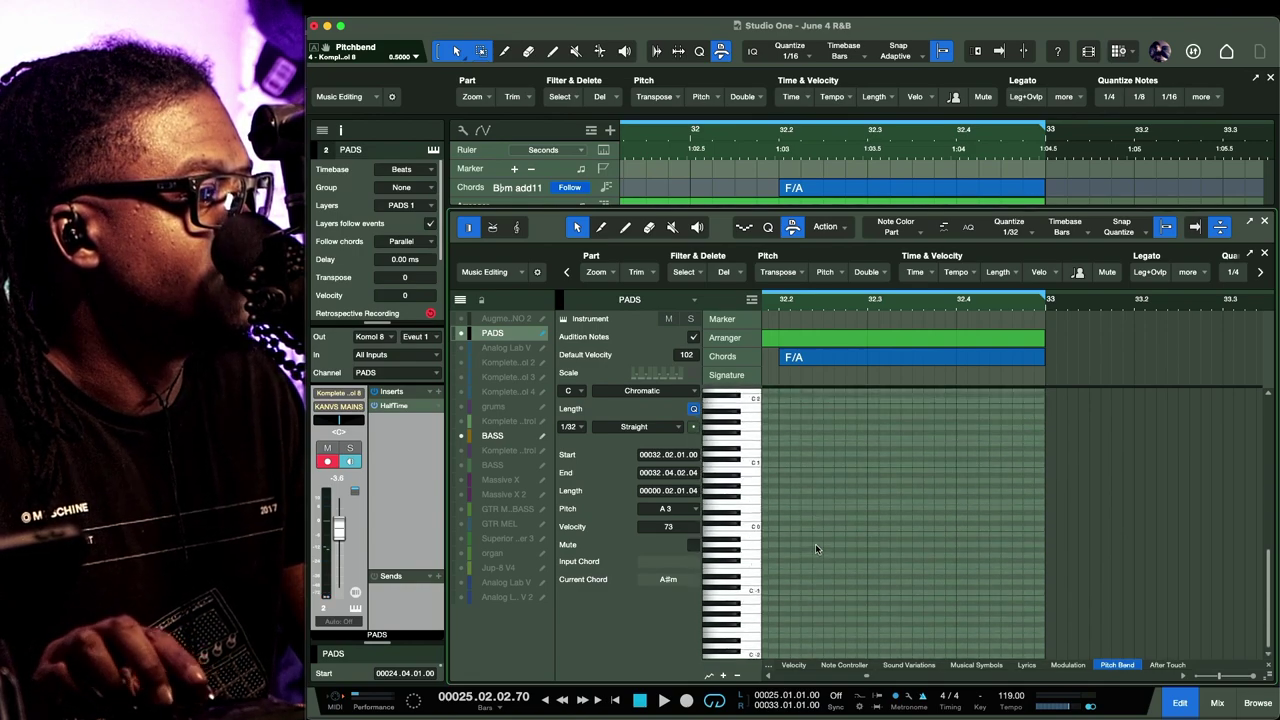
scroll(816, 548, down, 3)
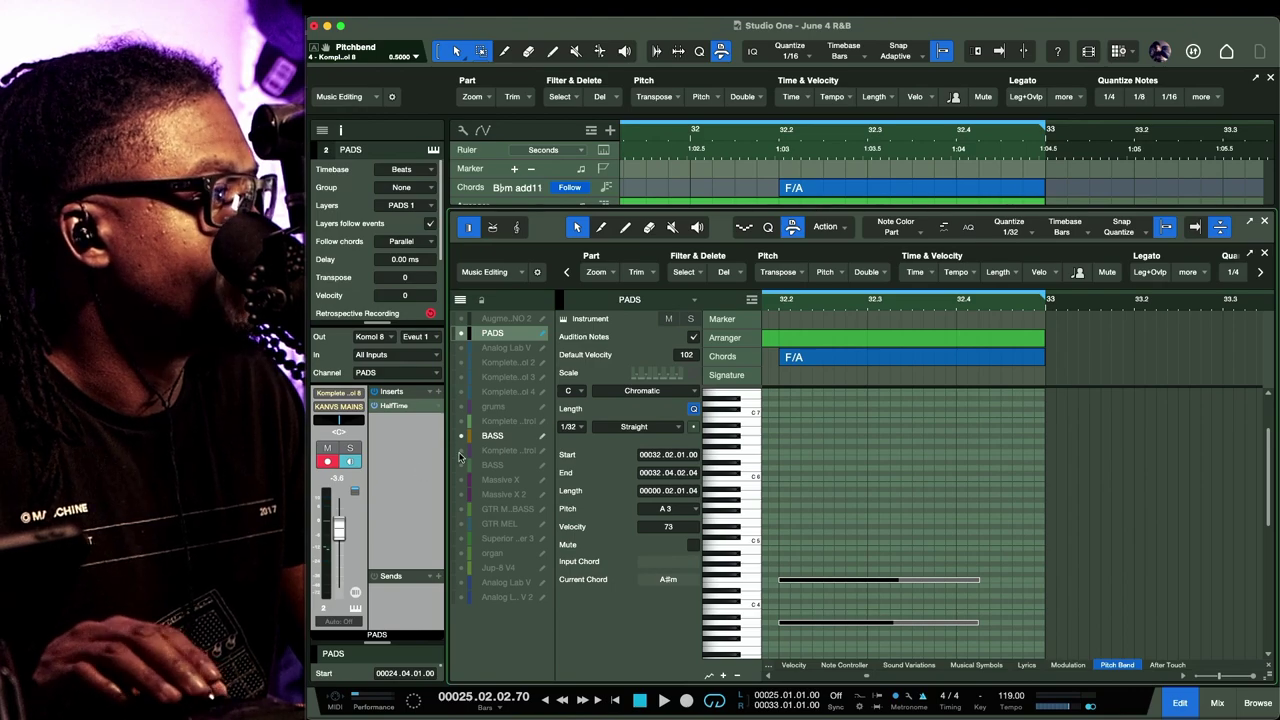
click(516, 434)
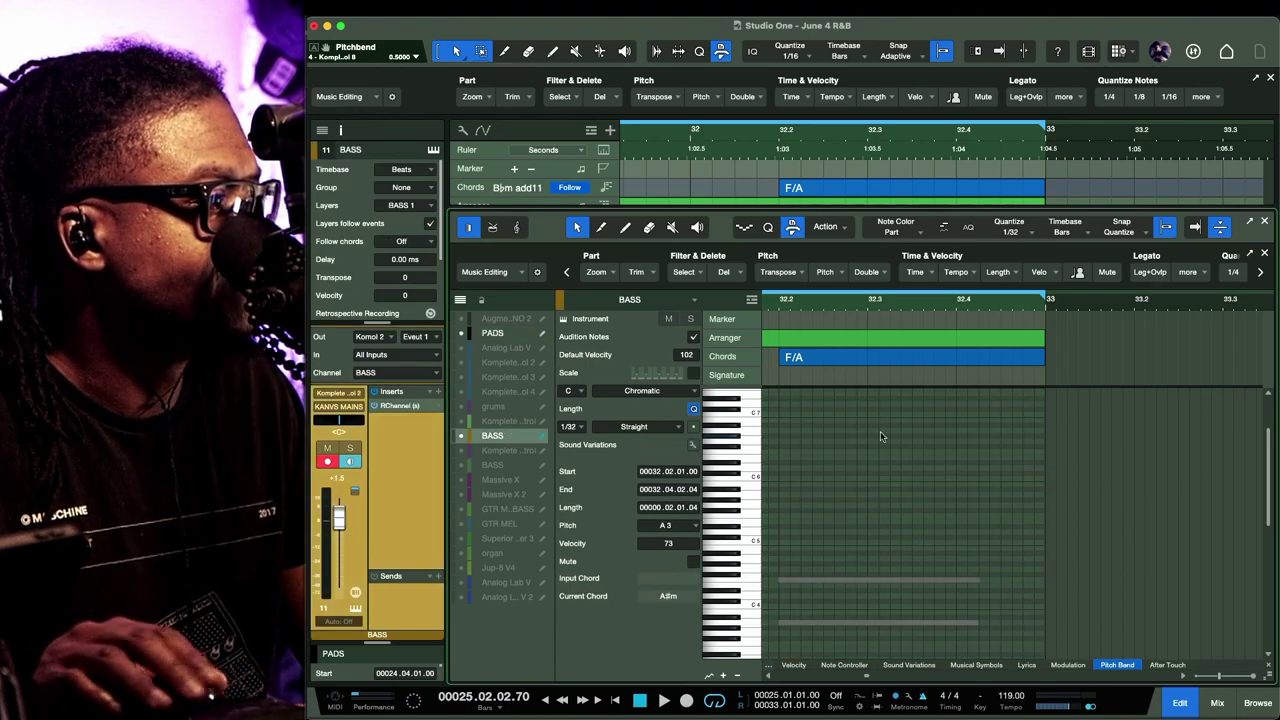
scroll(990, 455, down, 3)
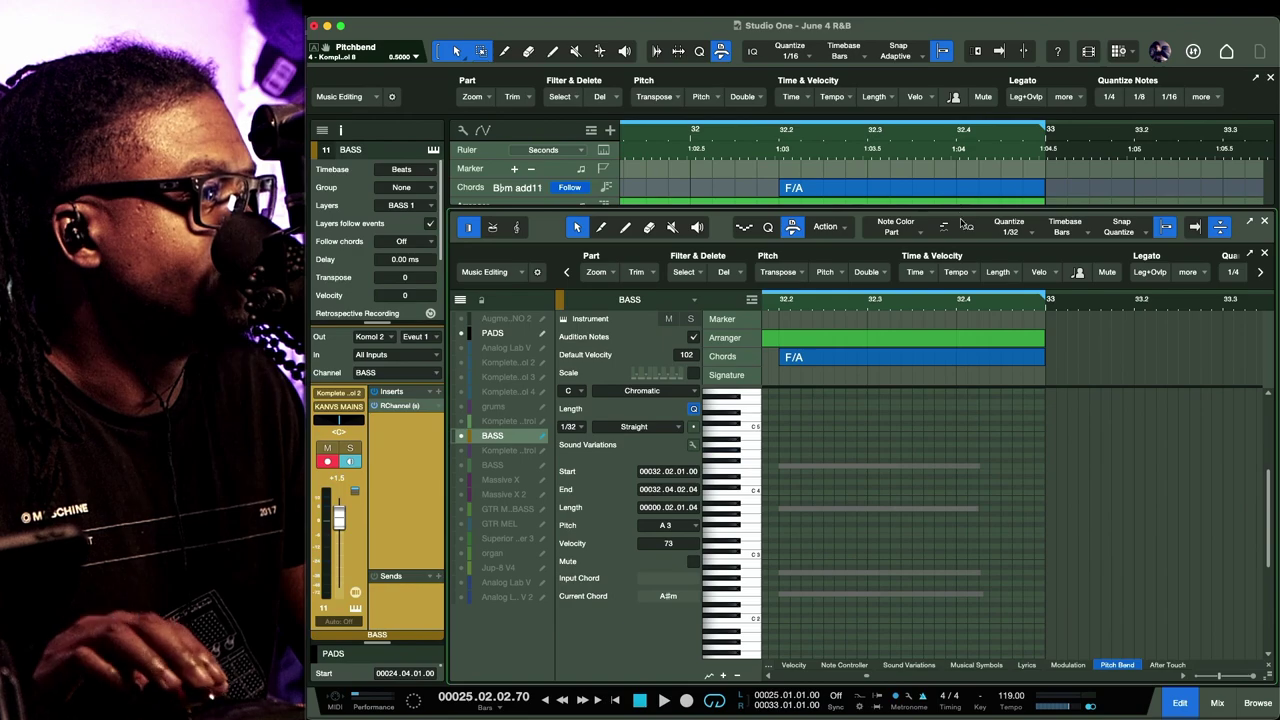
Shrink the note editor and check the whole arrangement for parts on the two BASS tracks
drag(963, 207, 966, 505)
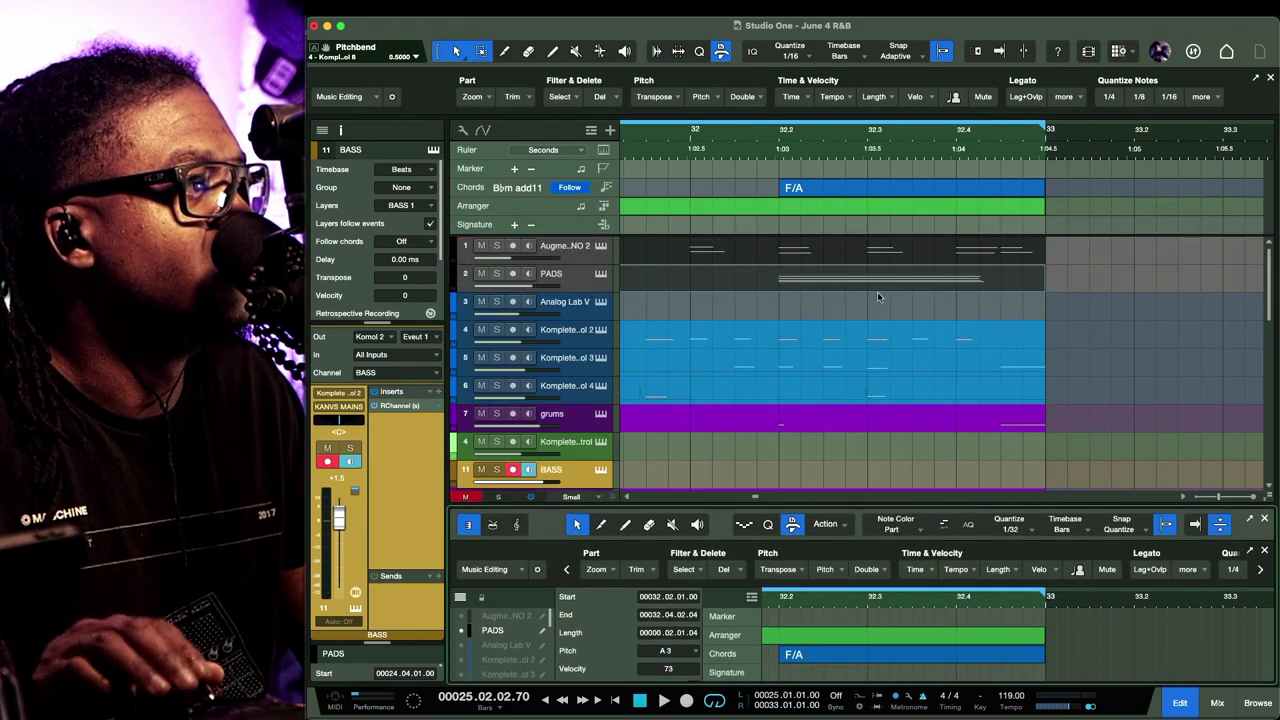
scroll(815, 390, down, 3)
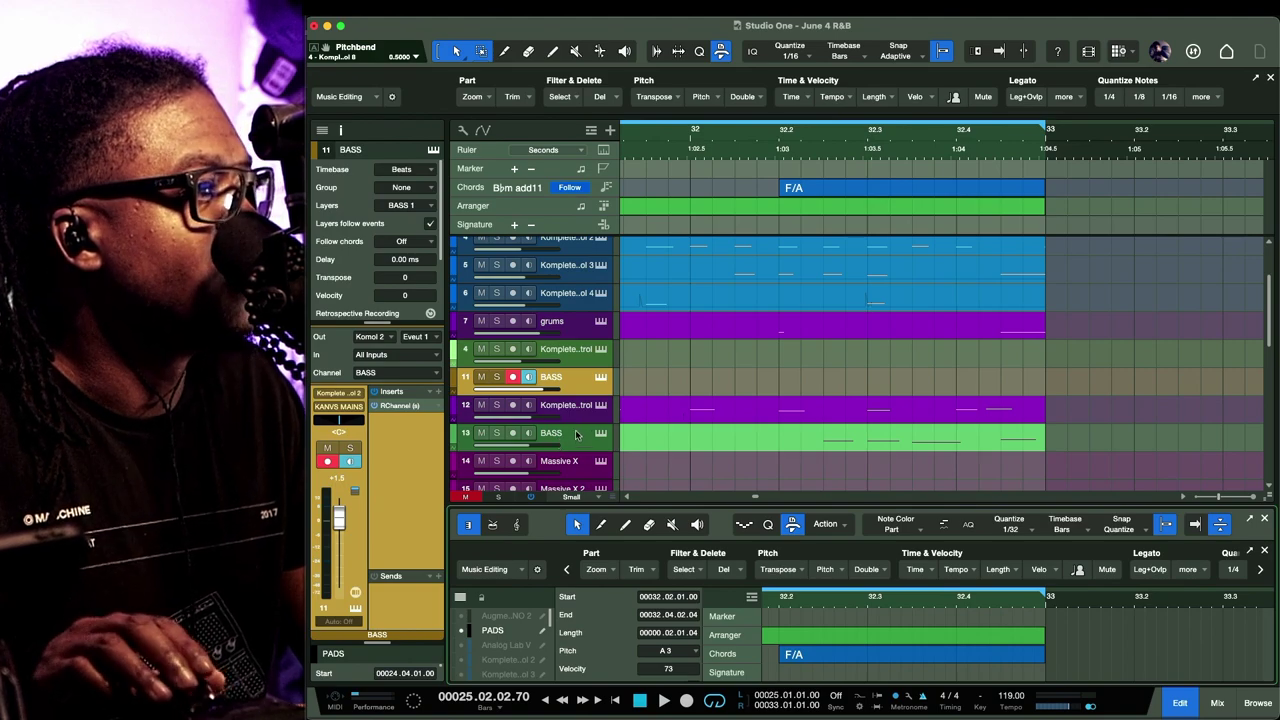
key(w)
key(w)
key(w)
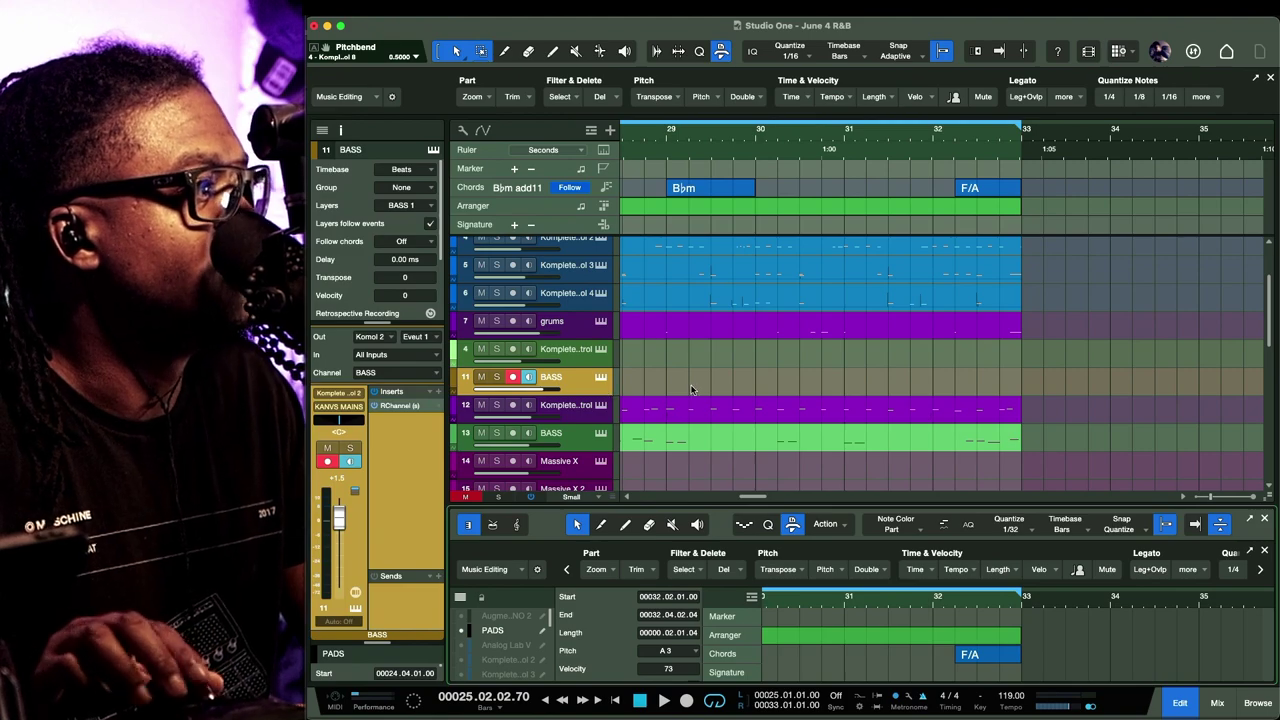
scroll(690, 390, left, 15)
scroll(690, 389, left, 8)
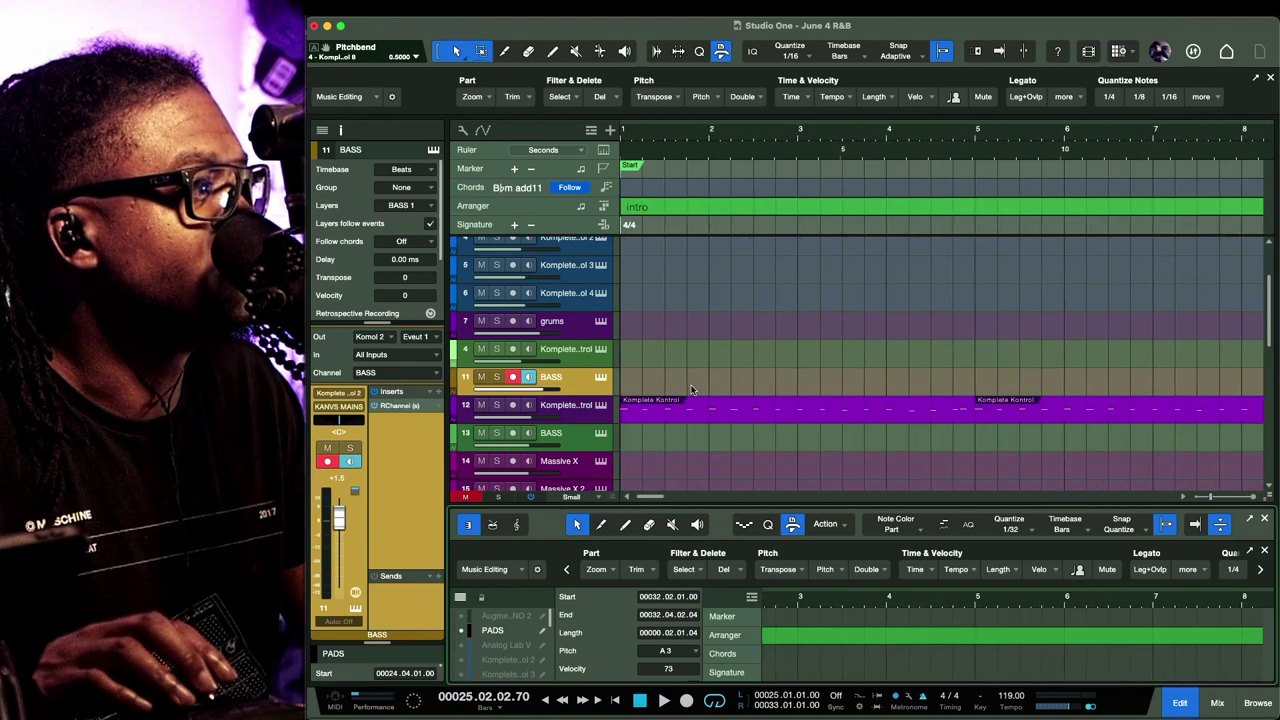
scroll(690, 390, right, 6)
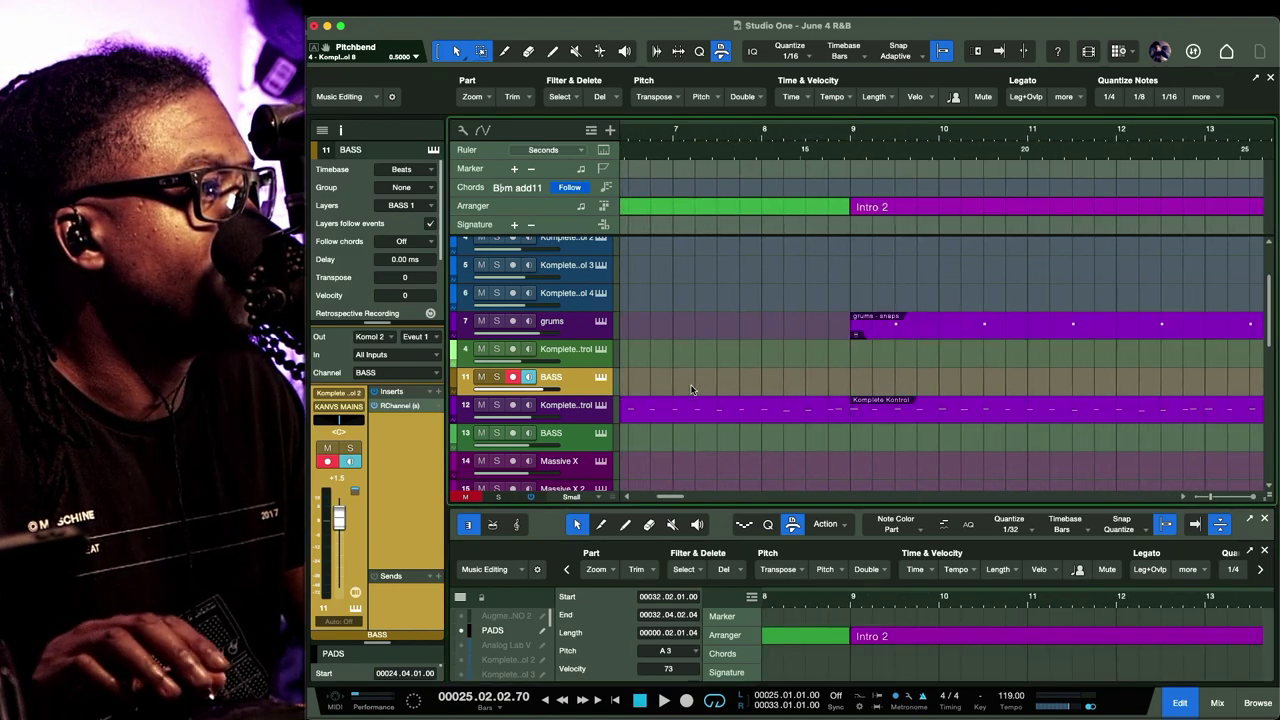
scroll(690, 390, right, 18)
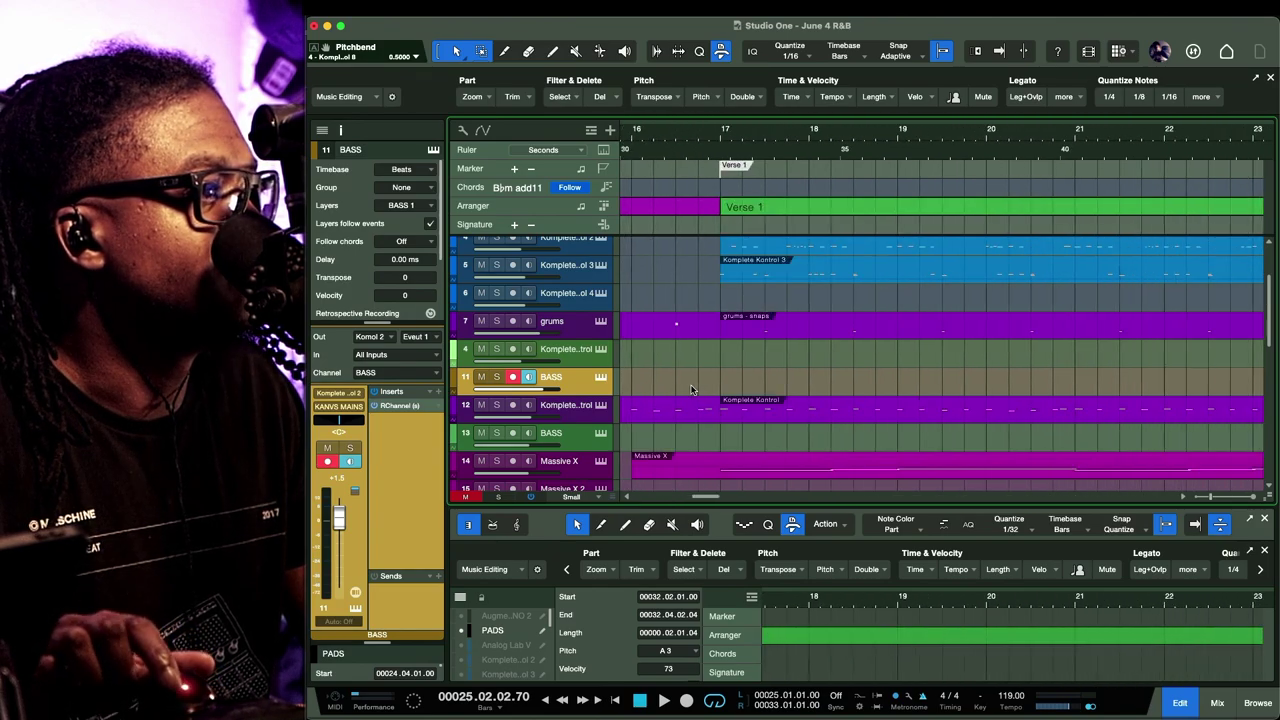
scroll(690, 389, left, 14)
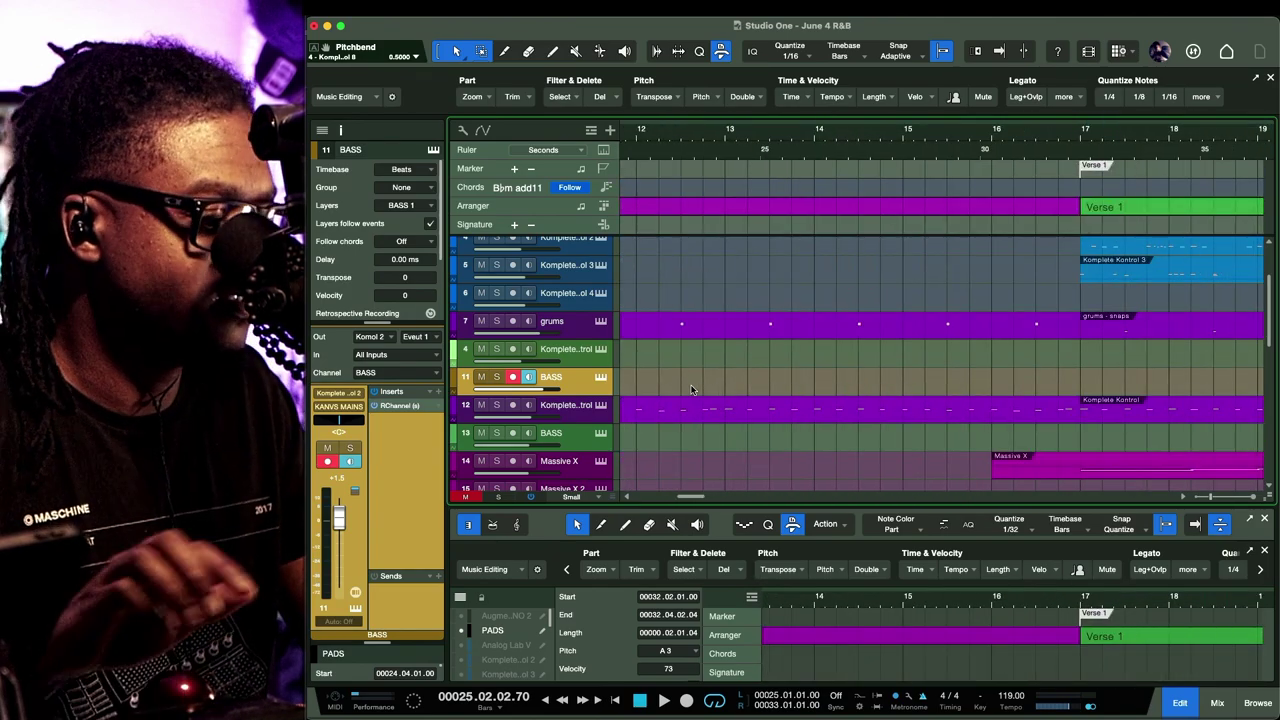
scroll(690, 389, down, 8)
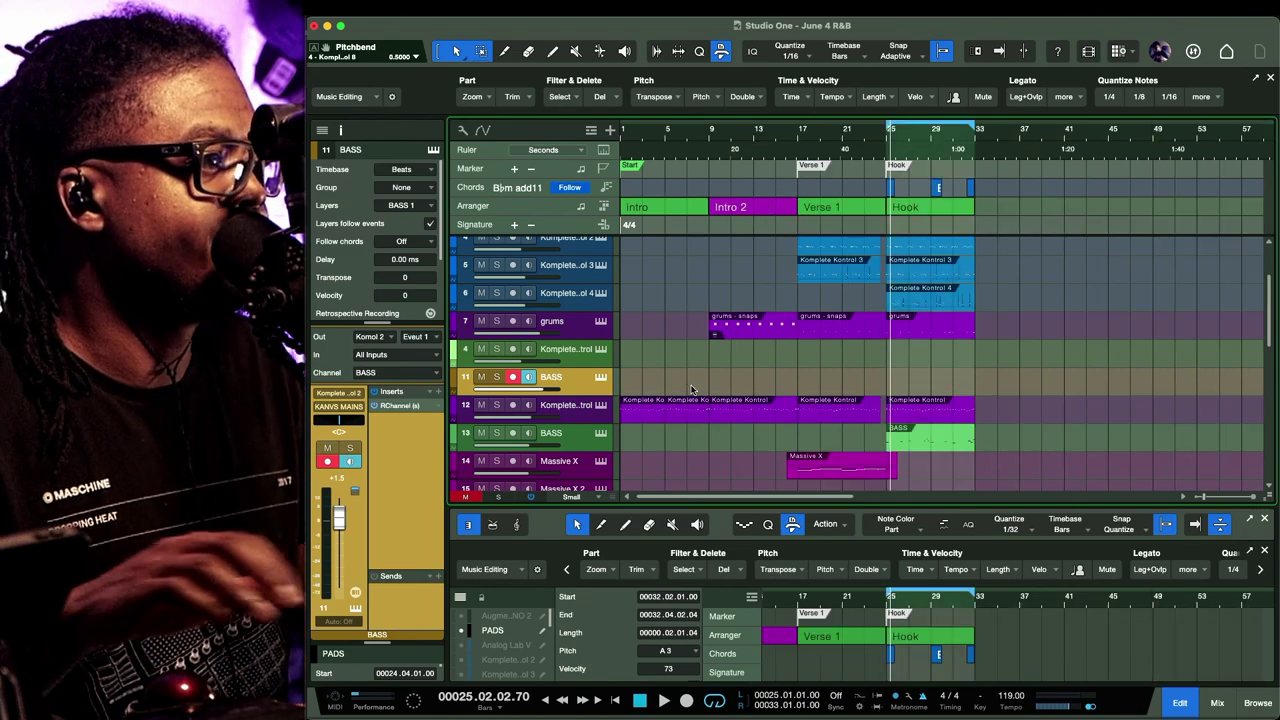
Delete the empty yellow BASS track and select the remaining green BASS track
click(589, 386)
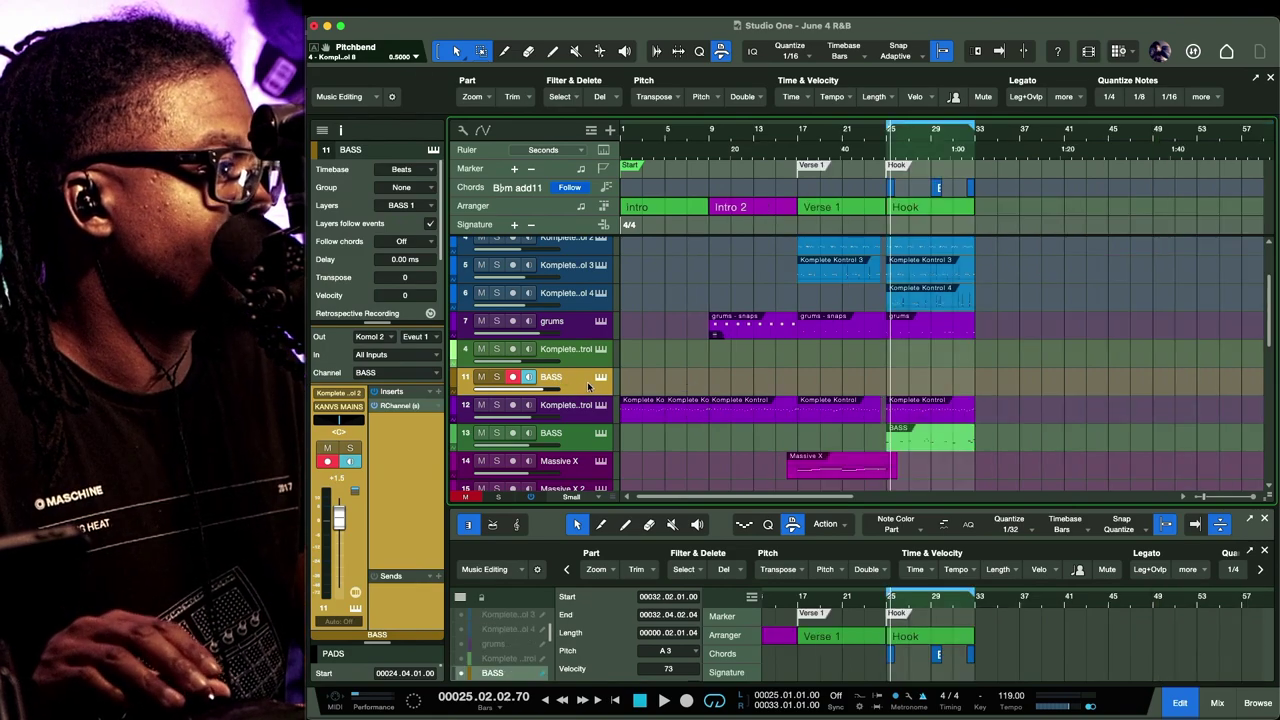
click(593, 446)
click(575, 386)
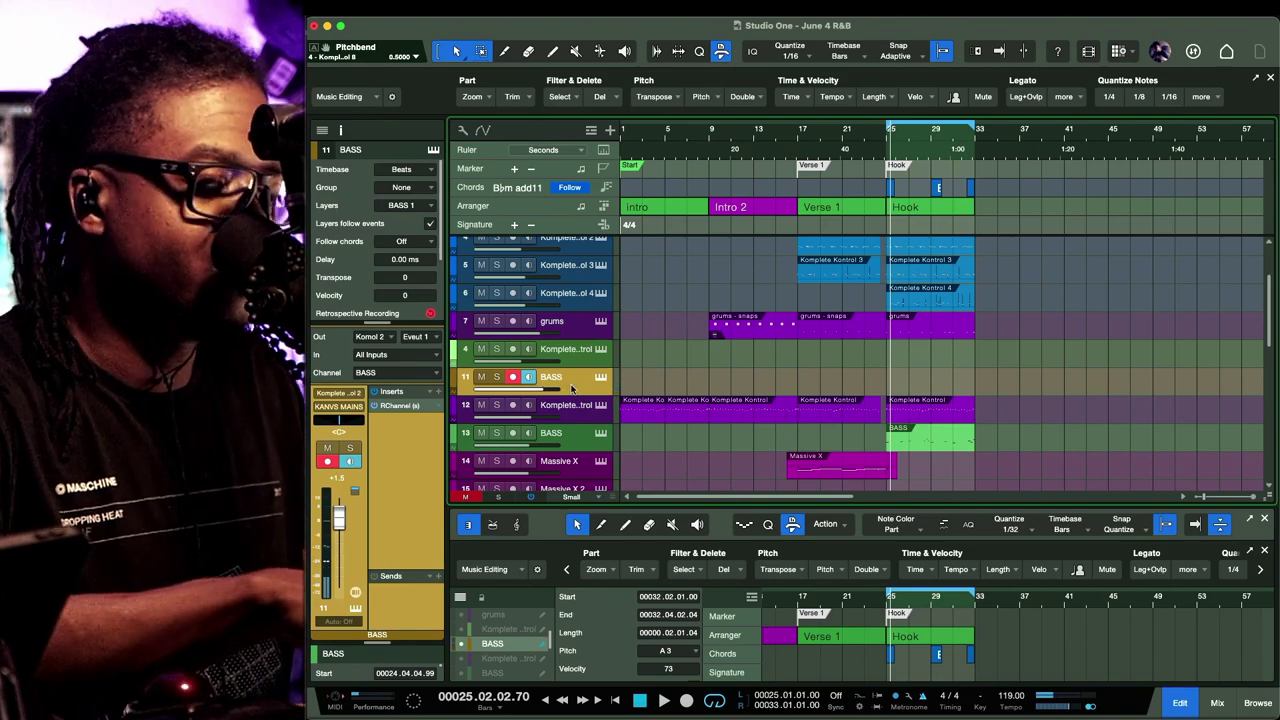
key(Delete)
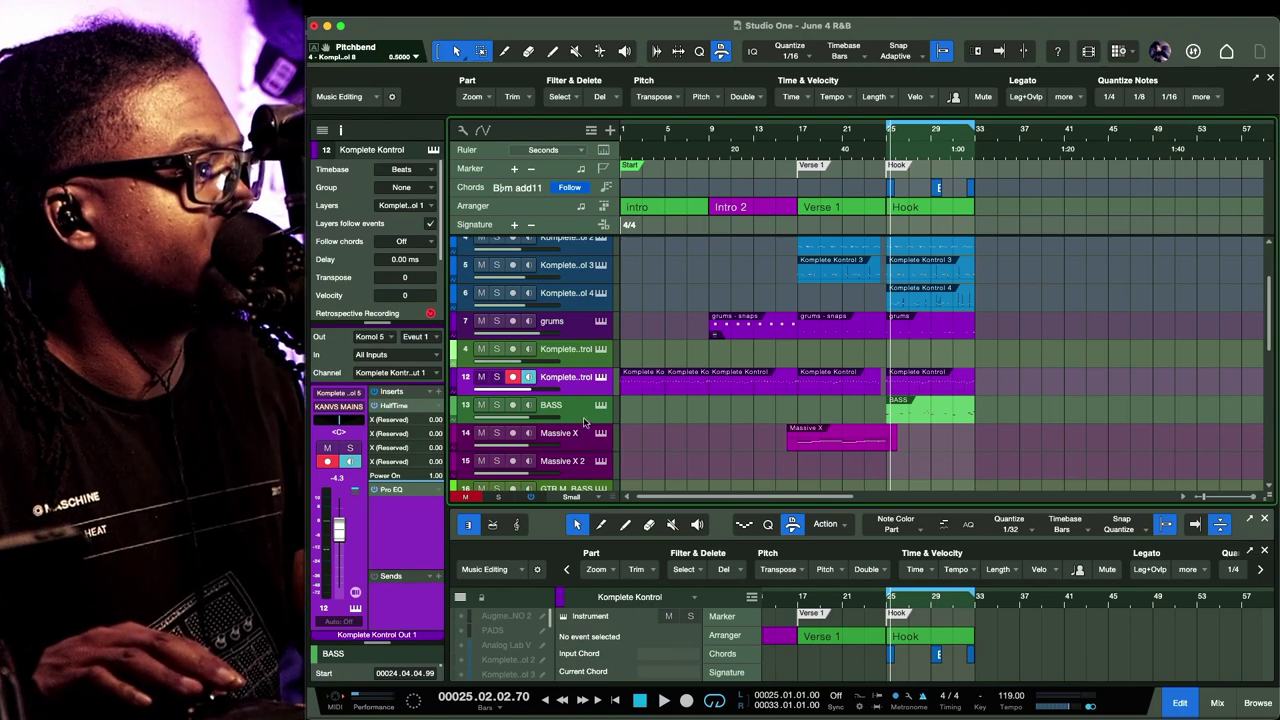
click(585, 416)
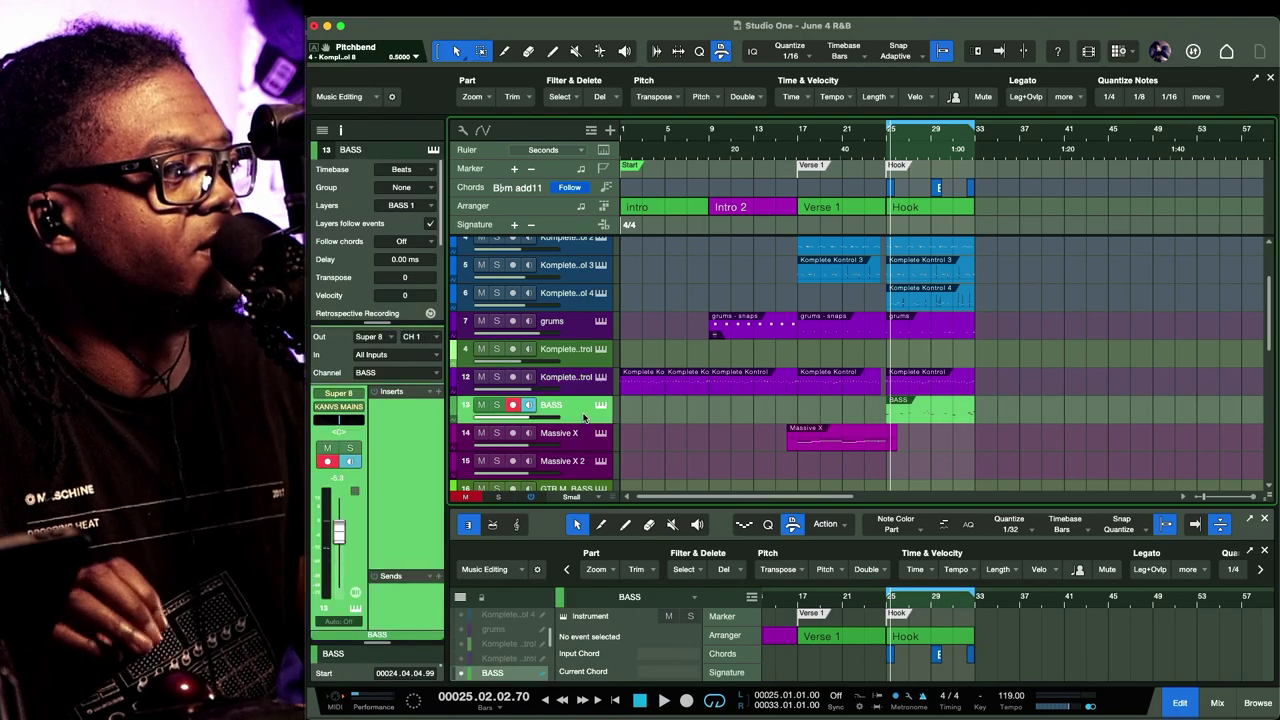
Show the PADS part in the enlarged note editor with the remaining BASS track's notes displayed, focused on bar 27
scroll(909, 295, up, 3)
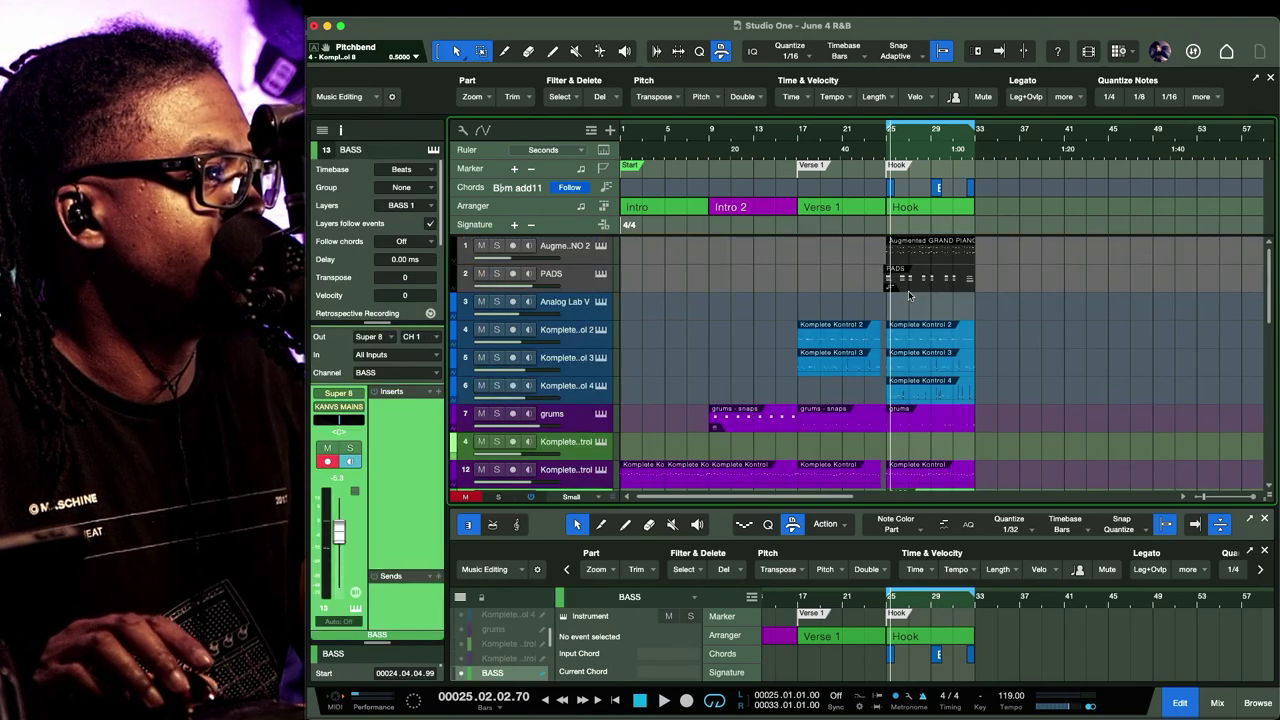
click(970, 281)
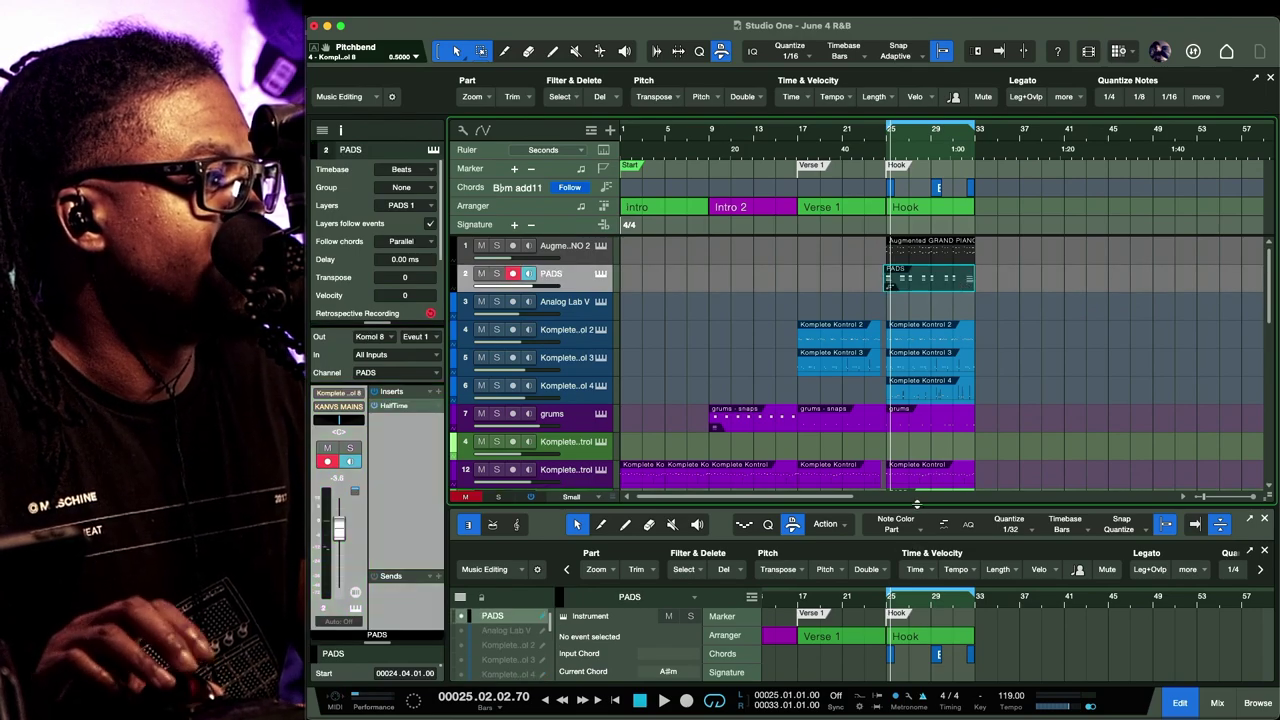
drag(917, 503, 917, 222)
click(461, 461)
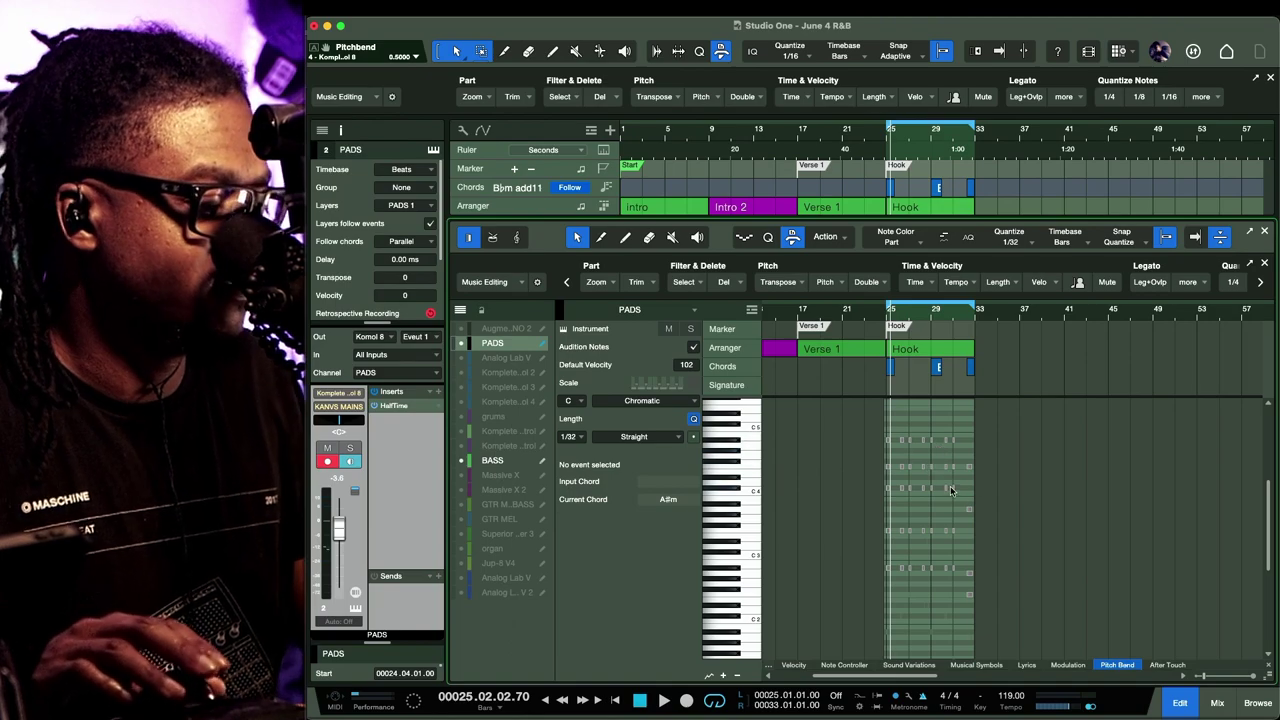
scroll(951, 490, up, 10)
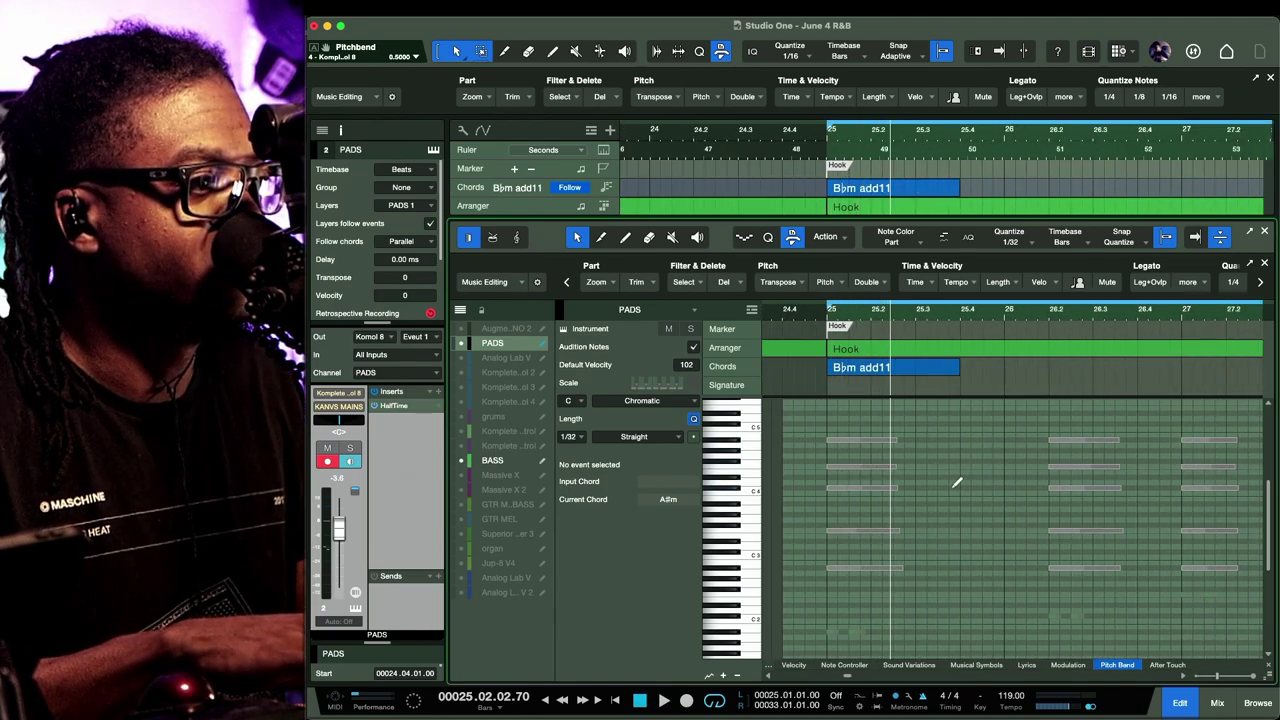
scroll(951, 490, right, 6)
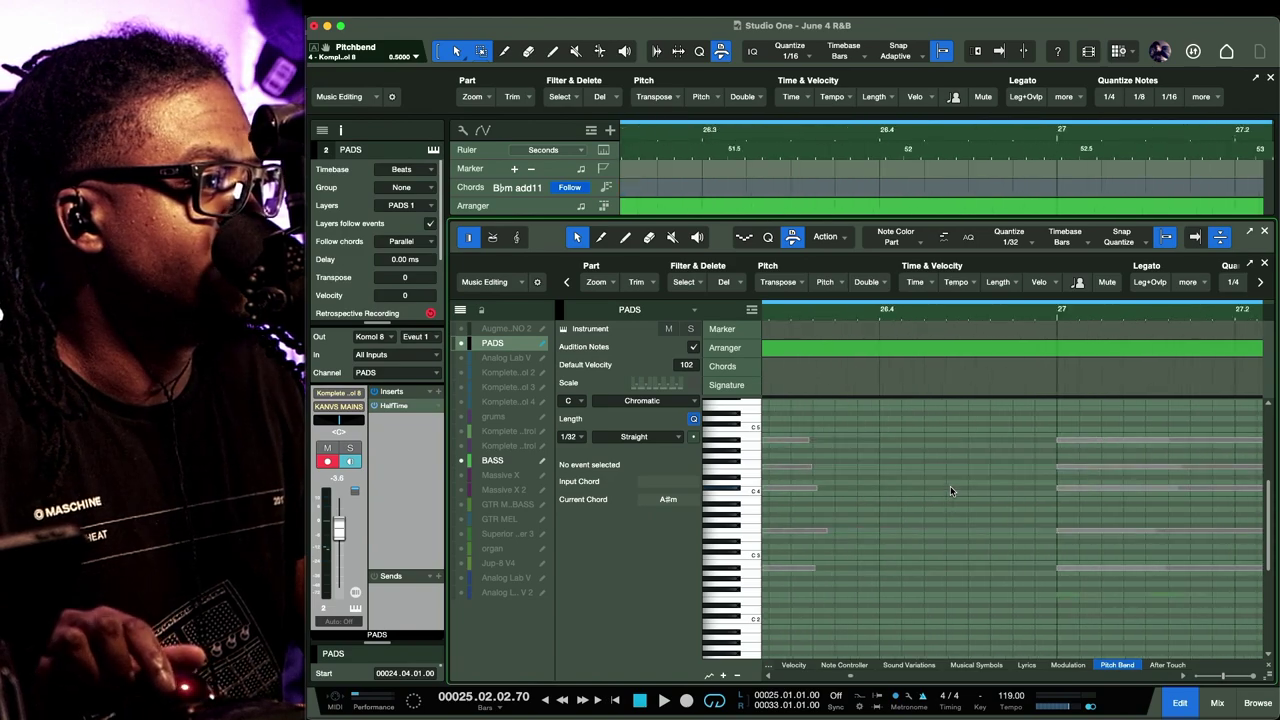
scroll(951, 490, left, 2)
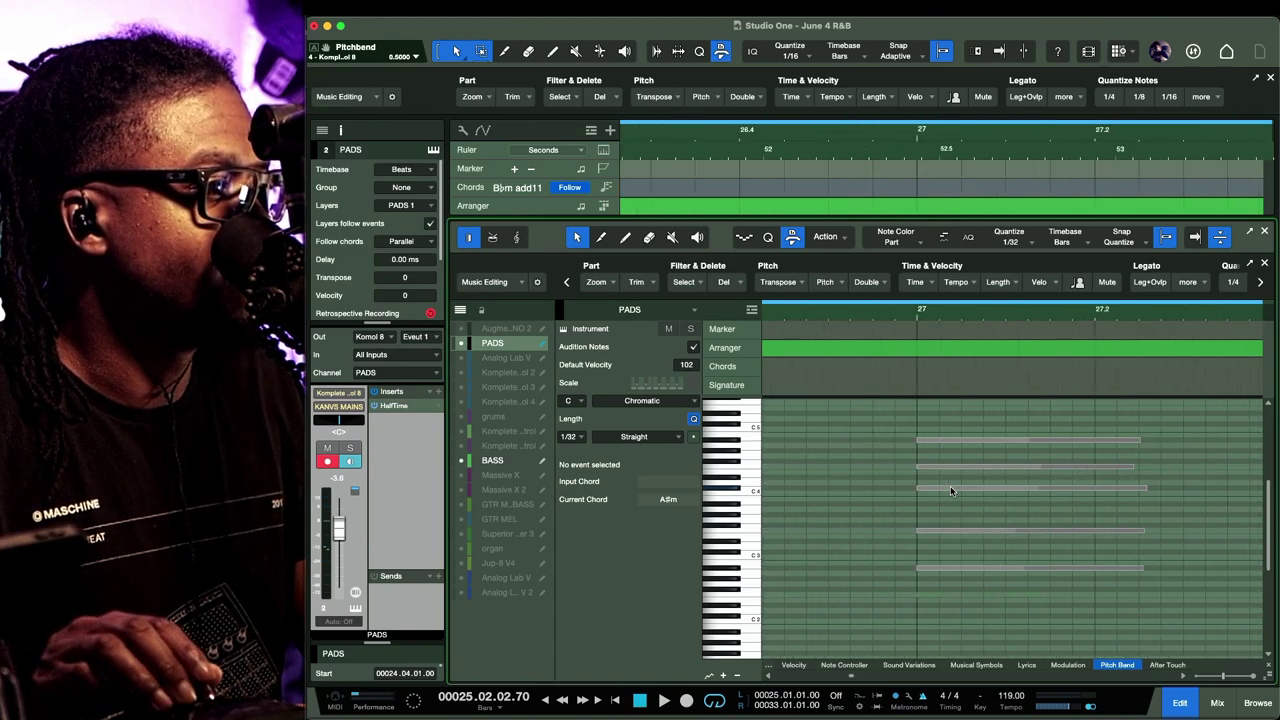
Compare the PADS chord at bar 27 with the BASS notes there, switching the editor to BASS and back to PADS
scroll(951, 490, up, 8)
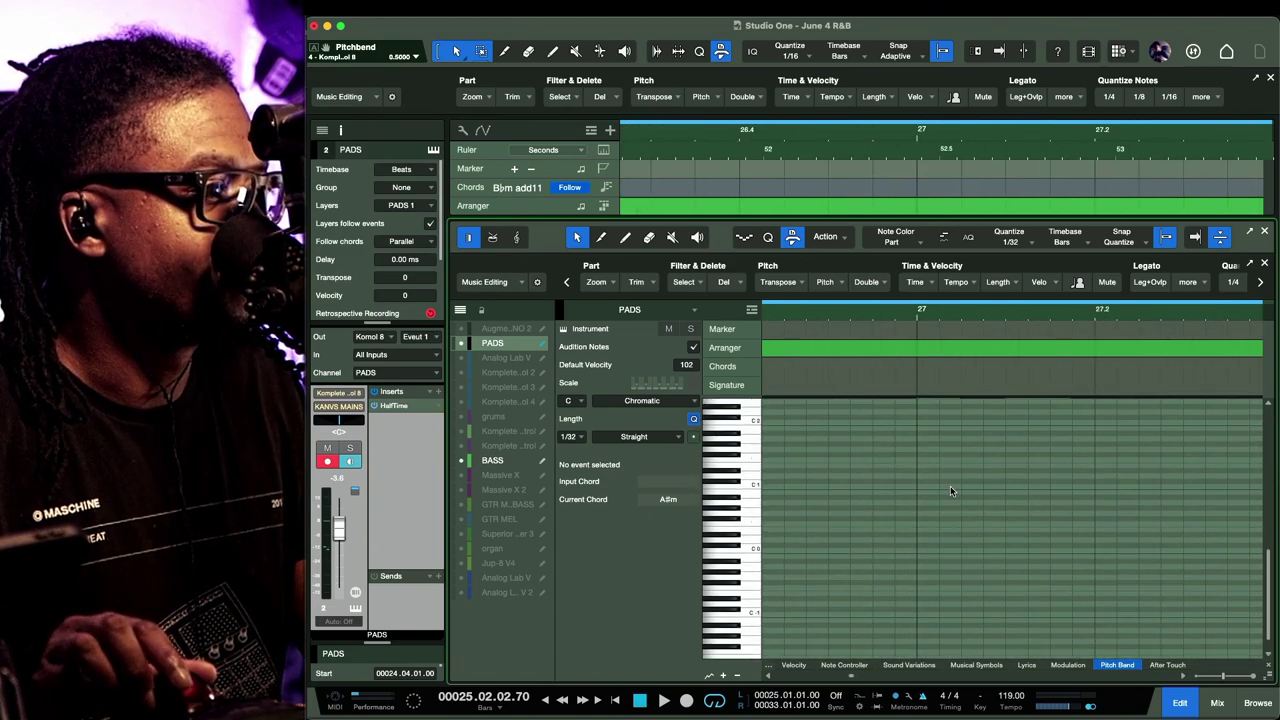
scroll(951, 490, down, 4)
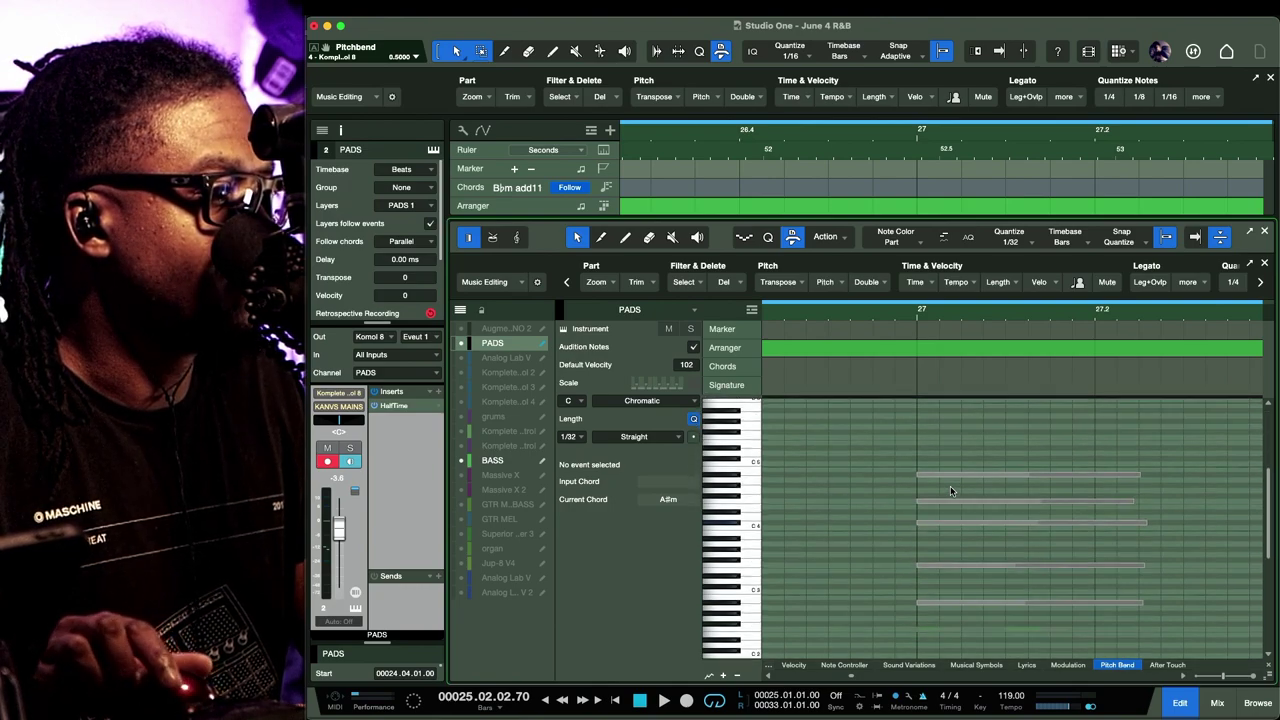
drag(948, 446, 917, 606)
scroll(1038, 562, down, 5)
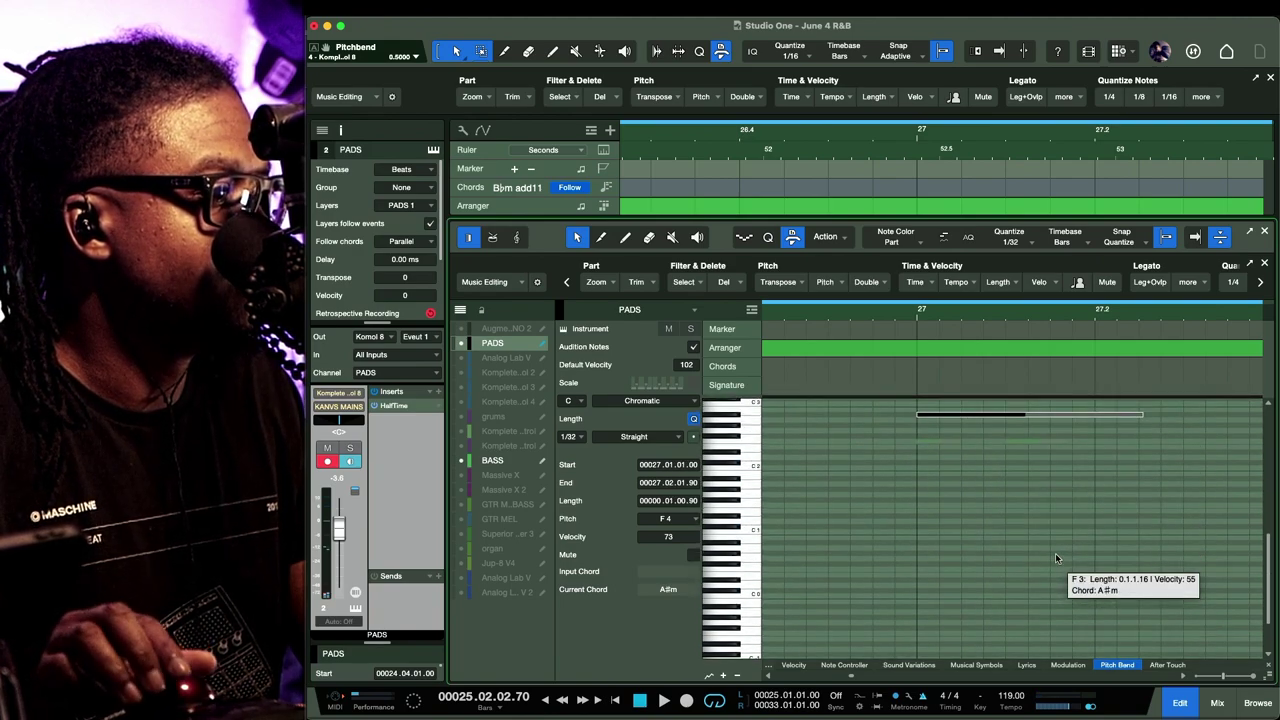
click(500, 463)
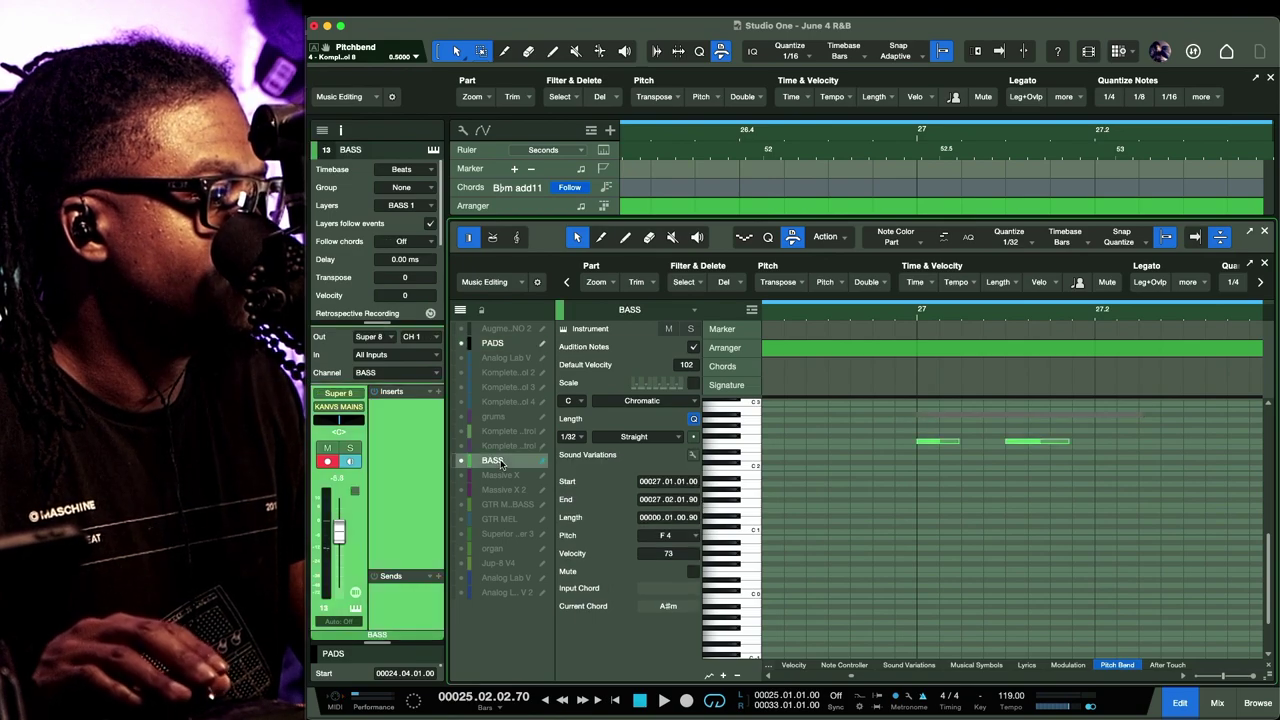
scroll(988, 518, up, 2)
scroll(988, 518, up, 3)
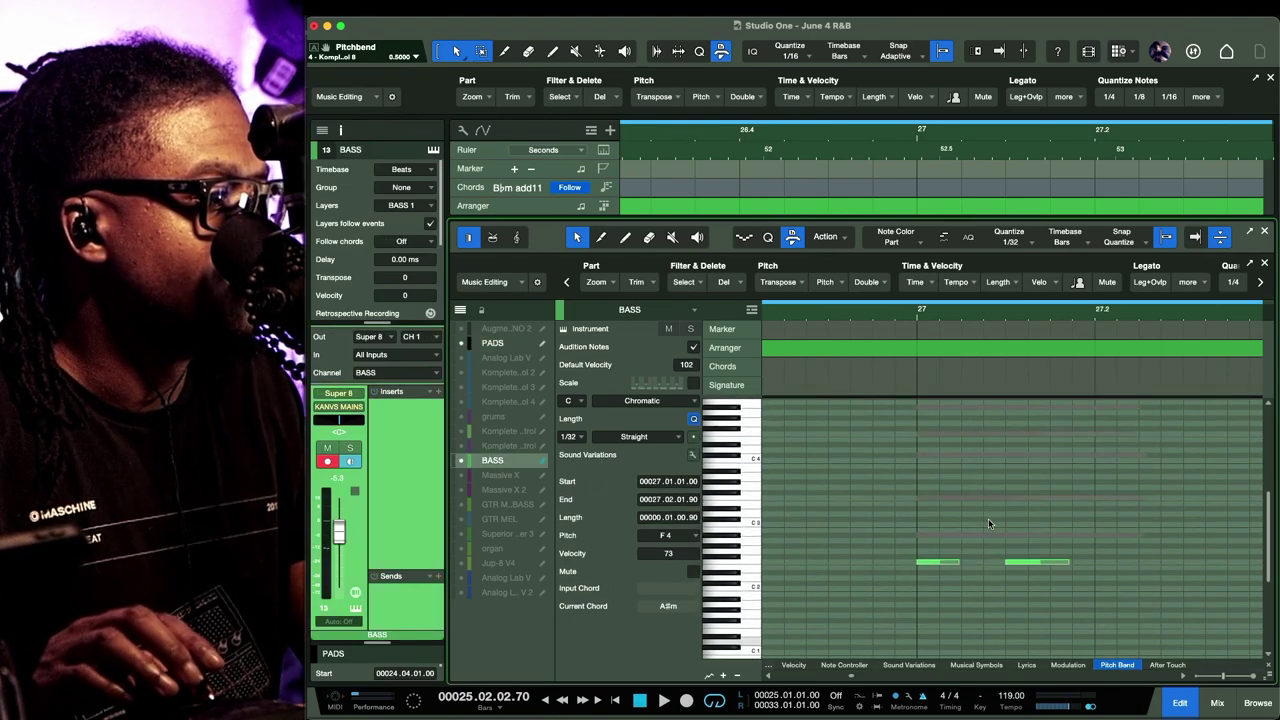
mouse_move(930, 606)
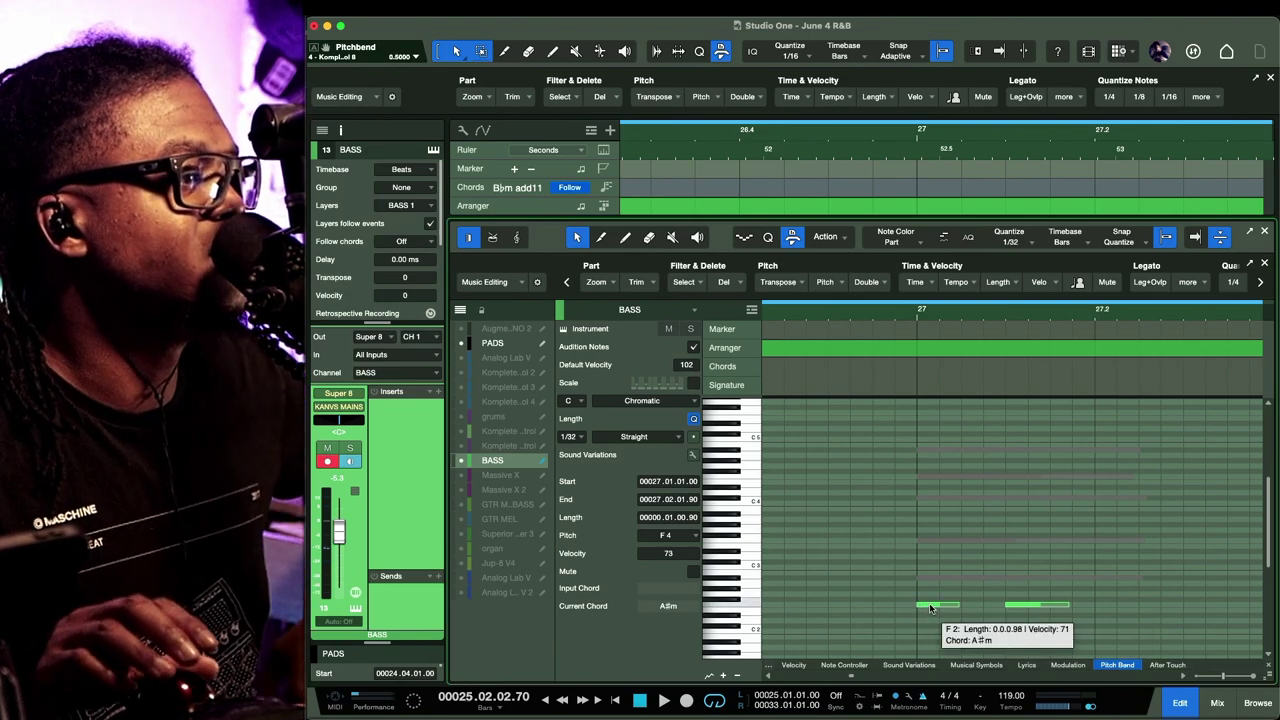
click(931, 453)
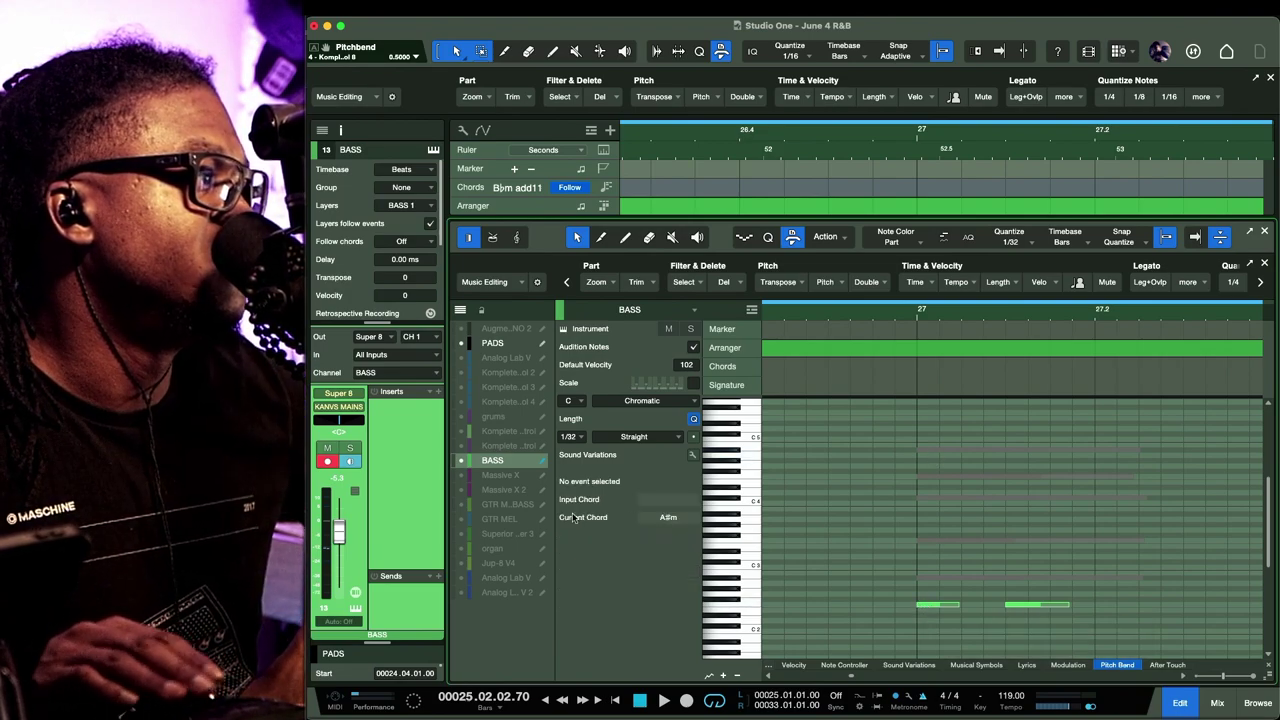
click(543, 350)
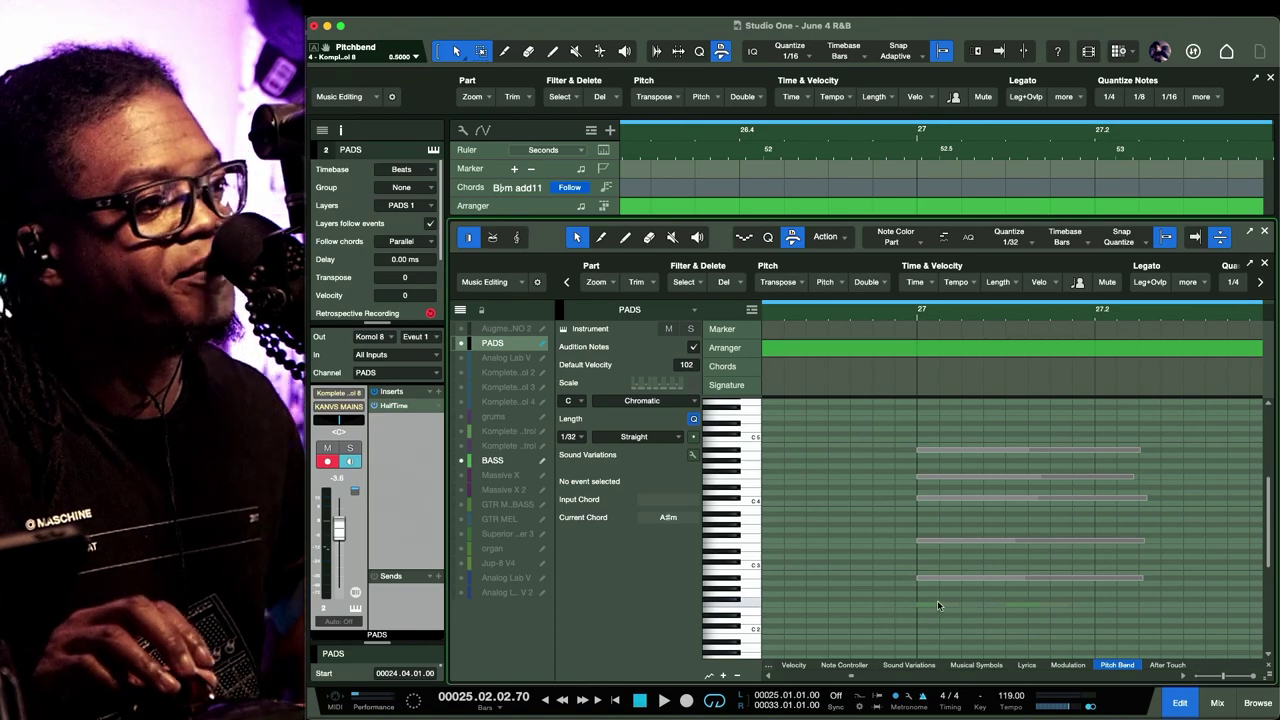
Look through the Preferences for display settings and open the Appearance options
key(super+comma)
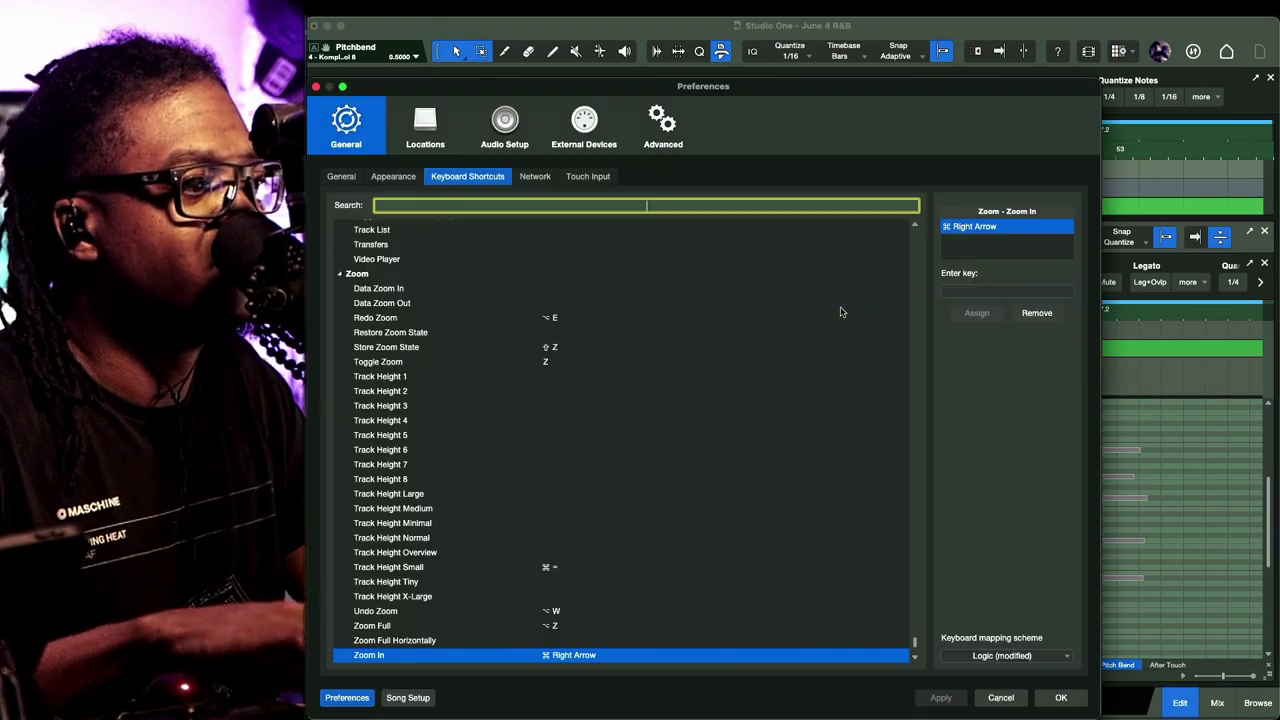
click(423, 128)
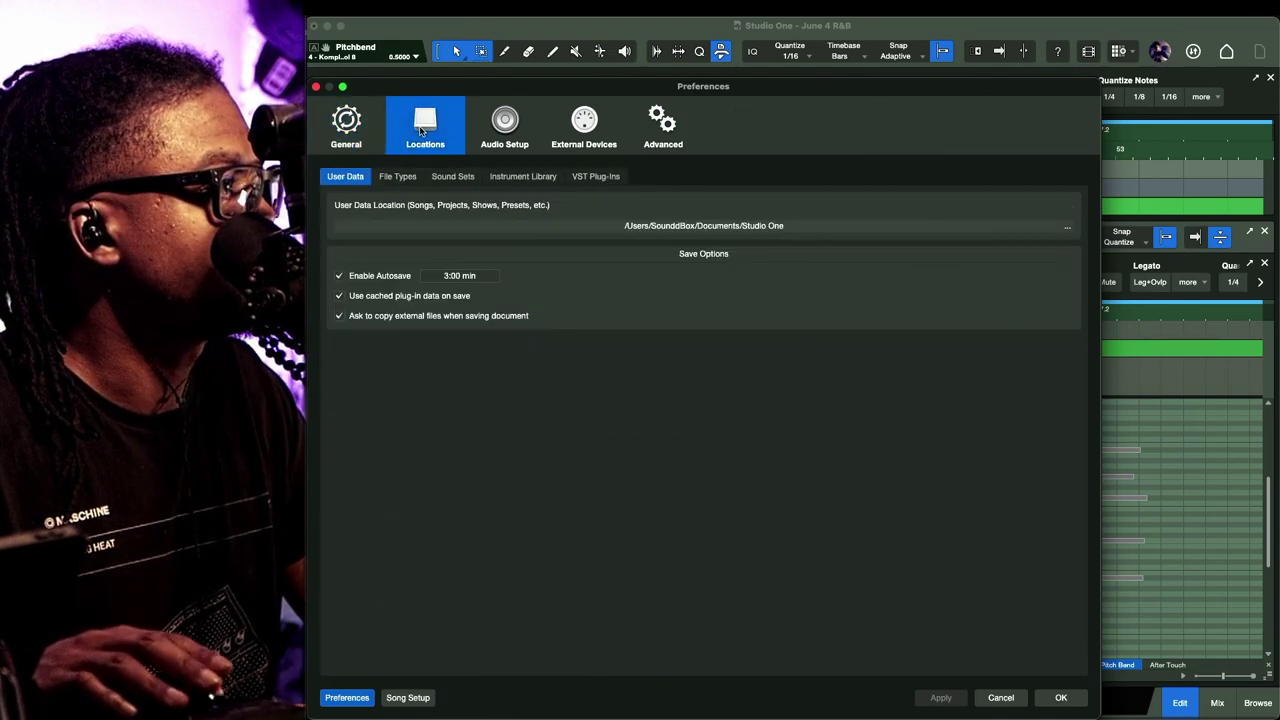
click(503, 132)
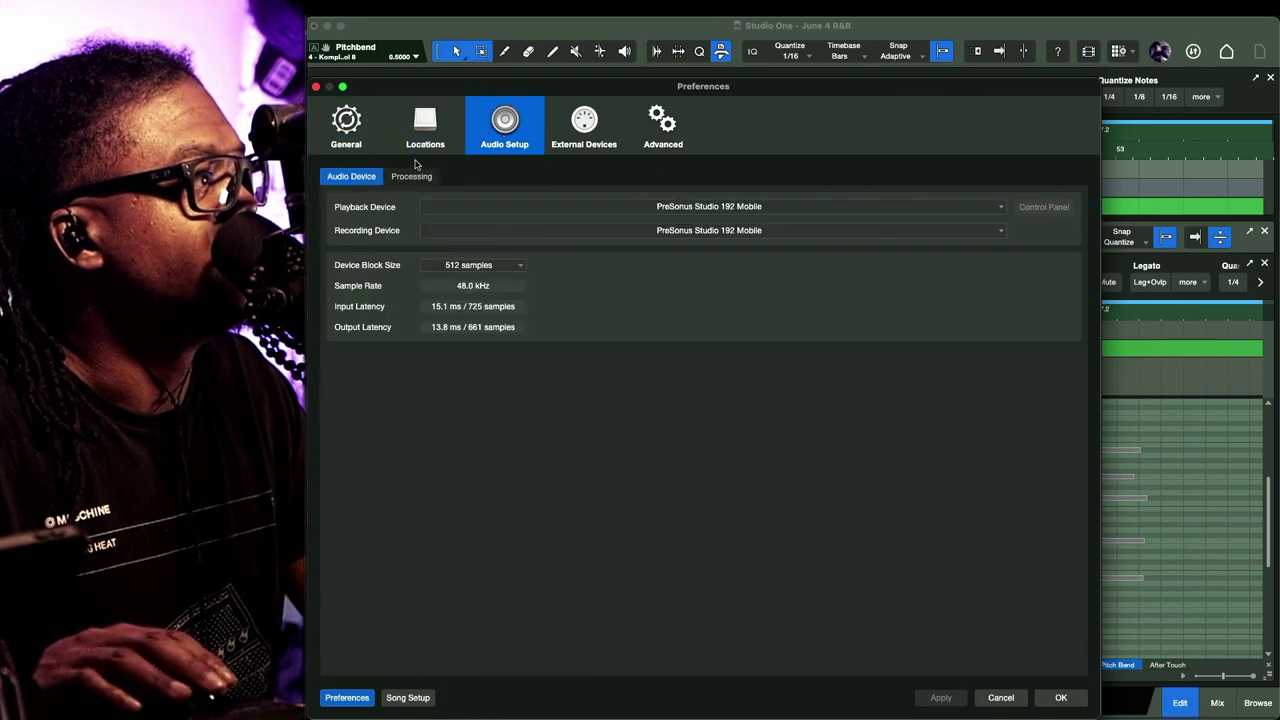
click(415, 140)
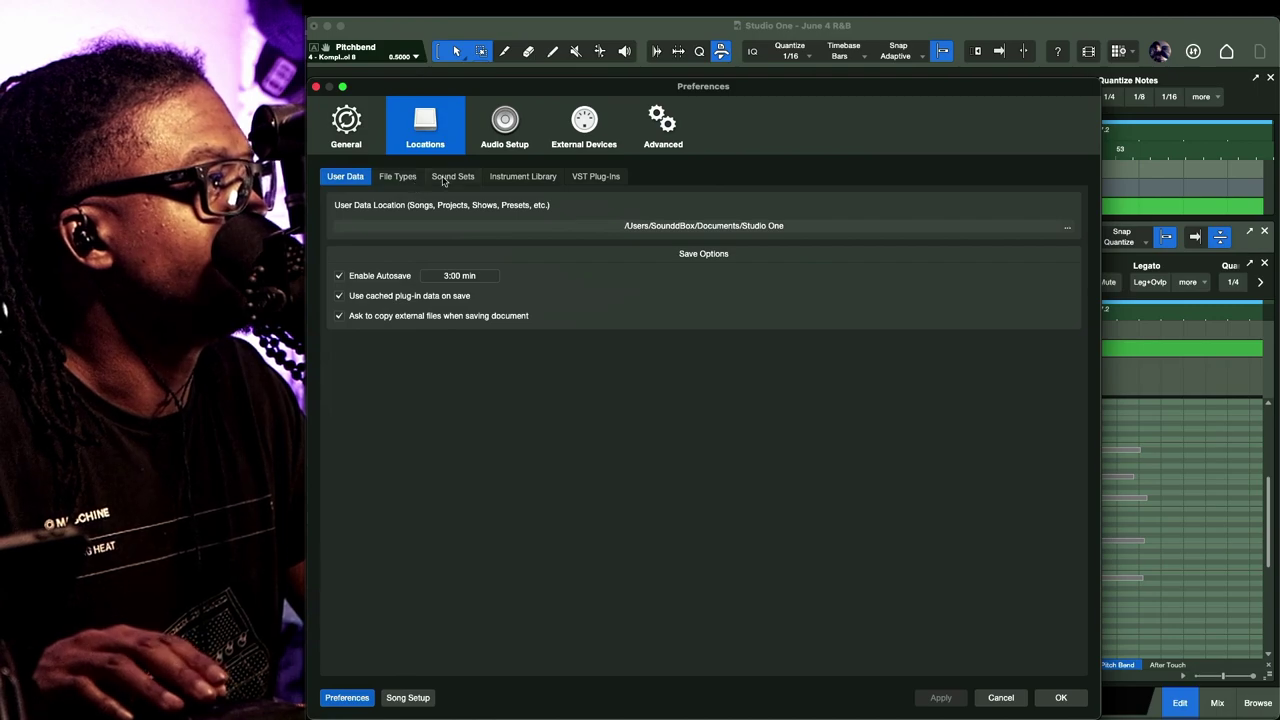
click(666, 123)
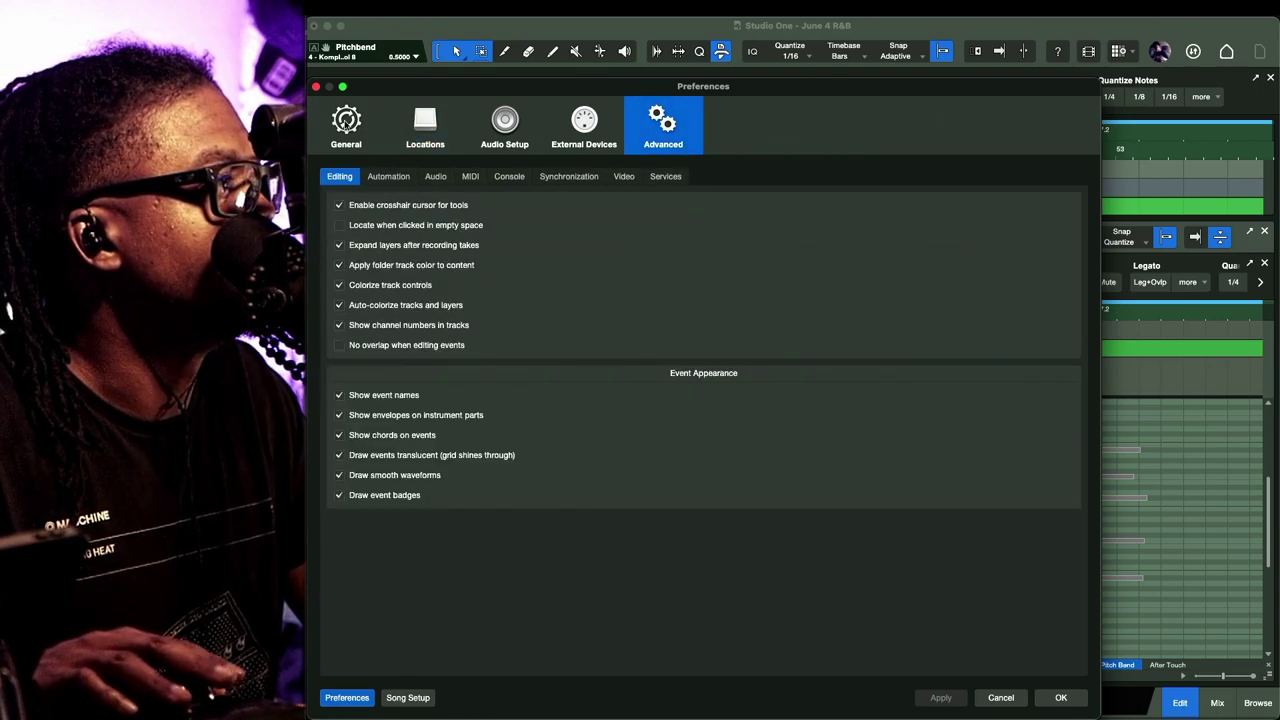
click(343, 128)
click(395, 177)
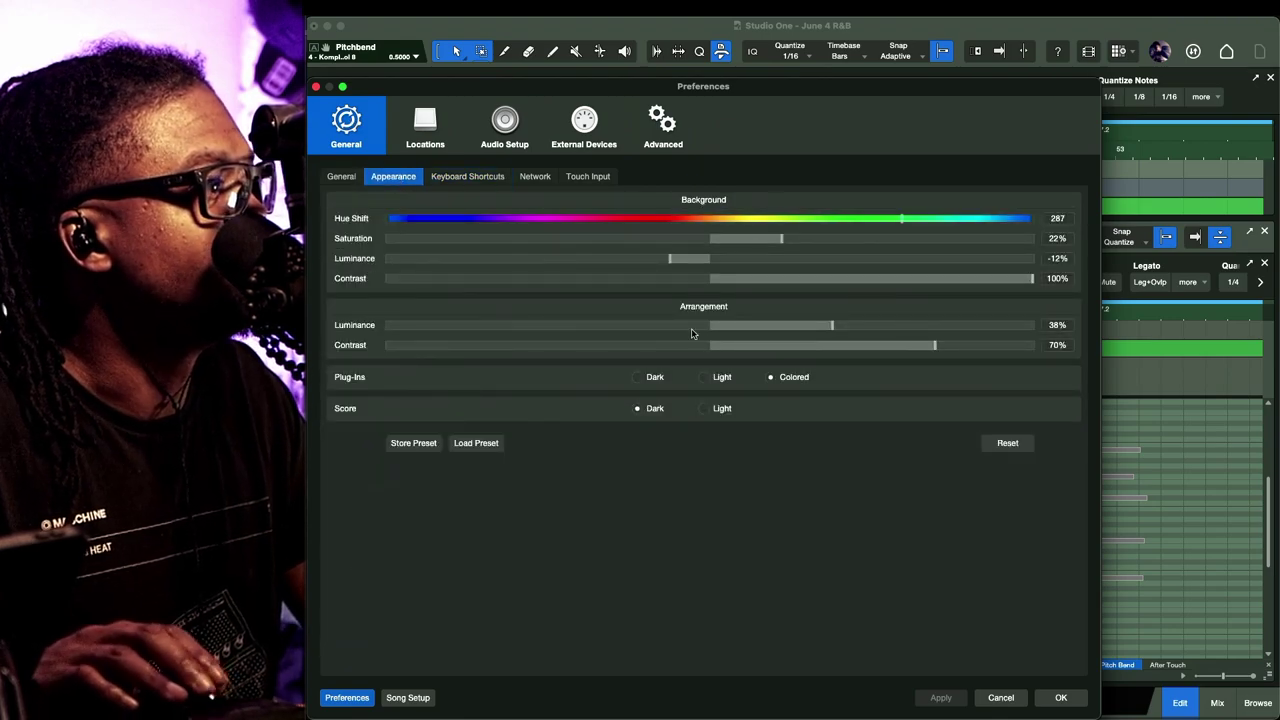
Try an Arrangement luminance of 73% and contrast of 43%, checking the effect on the note editor
drag(937, 347, 950, 324)
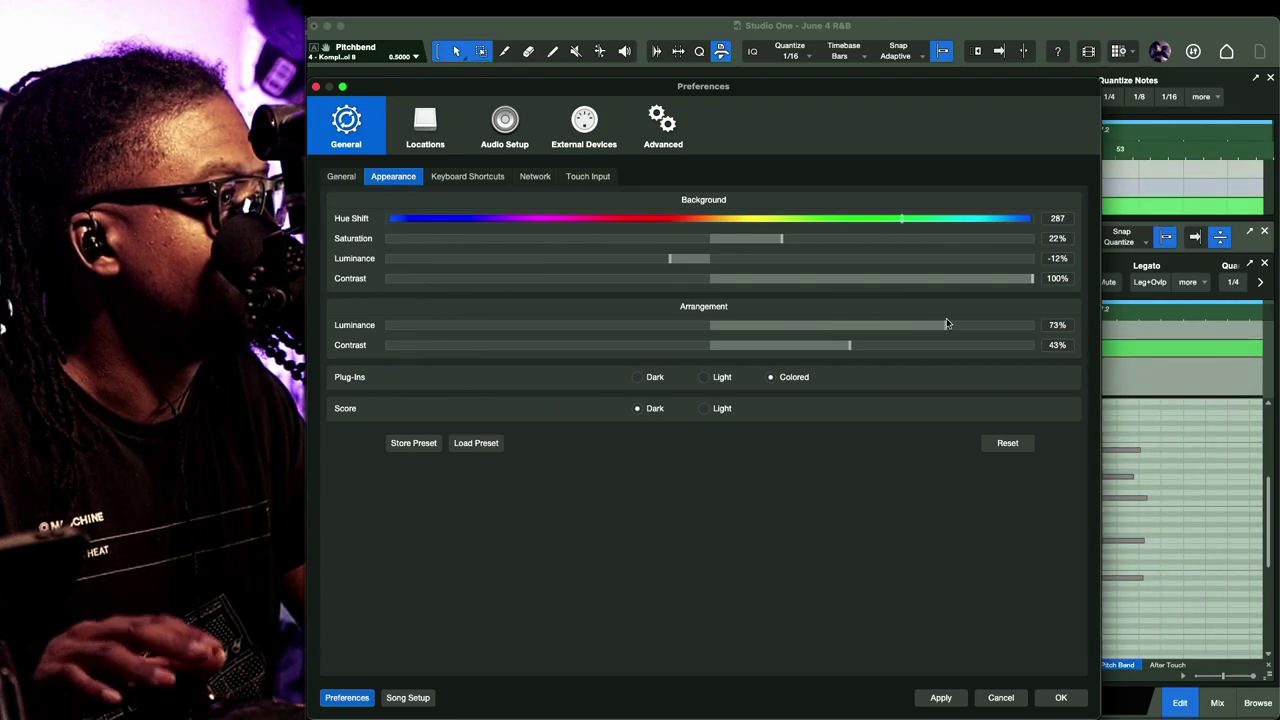
drag(980, 88, 724, 67)
drag(724, 66, 727, 69)
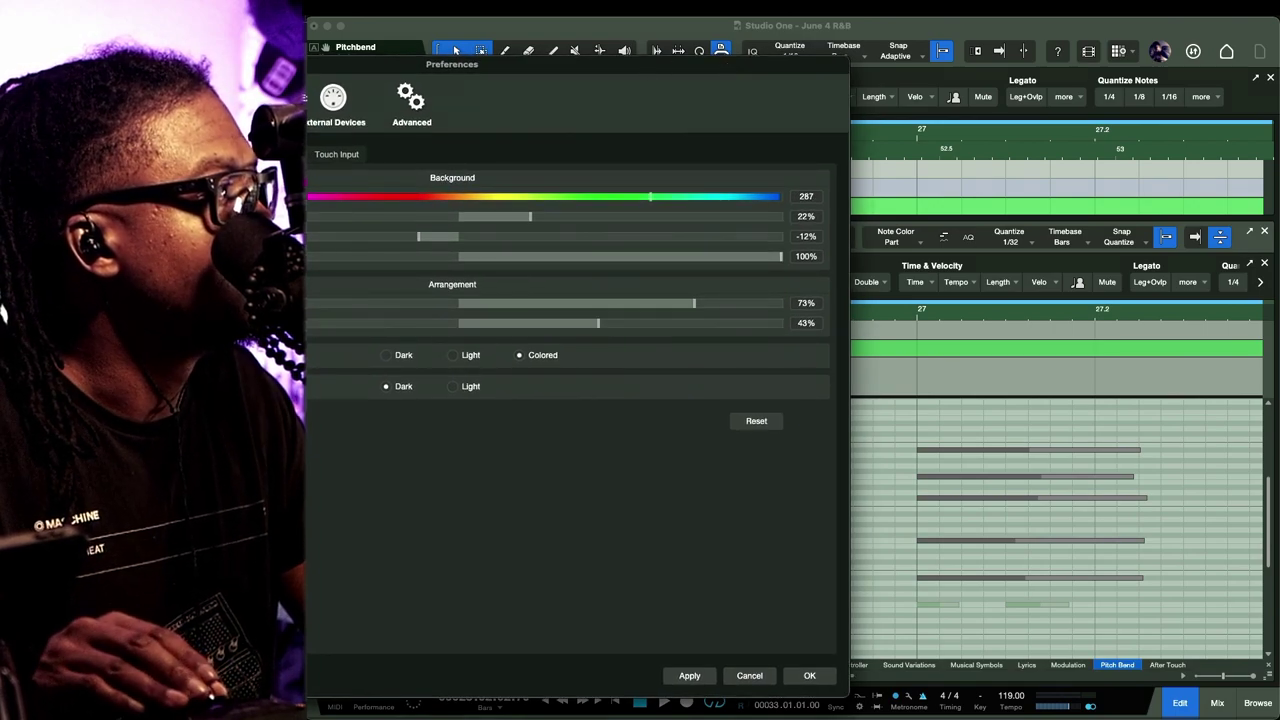
key(Return)
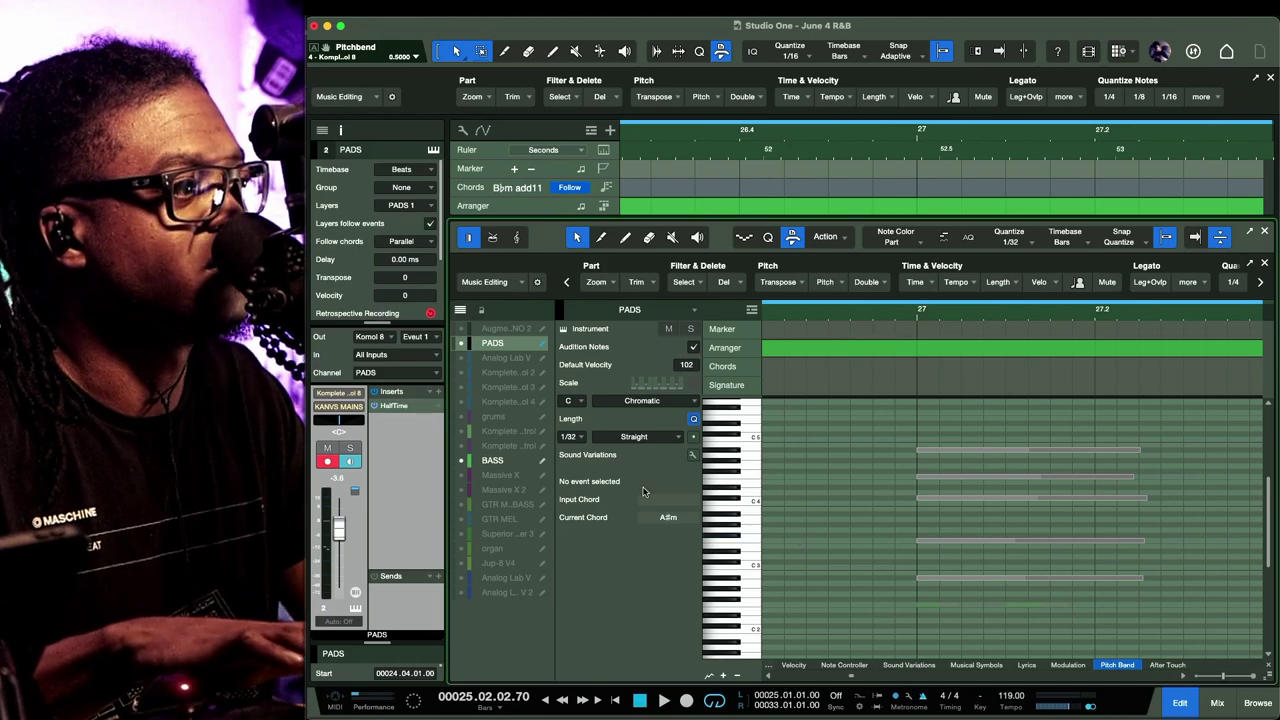
In the Appearance preferences, set the Arrangement luminance to 69% and contrast to -26%, and apply them
key(super+comma)
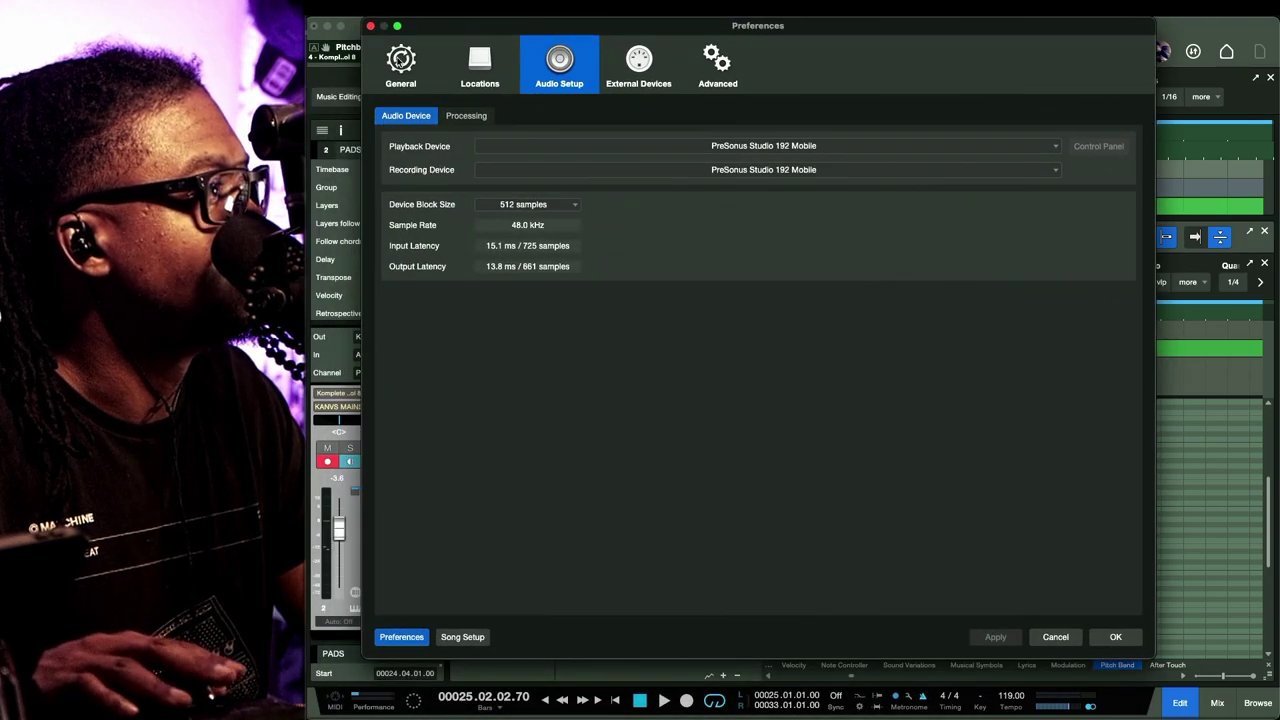
click(401, 62)
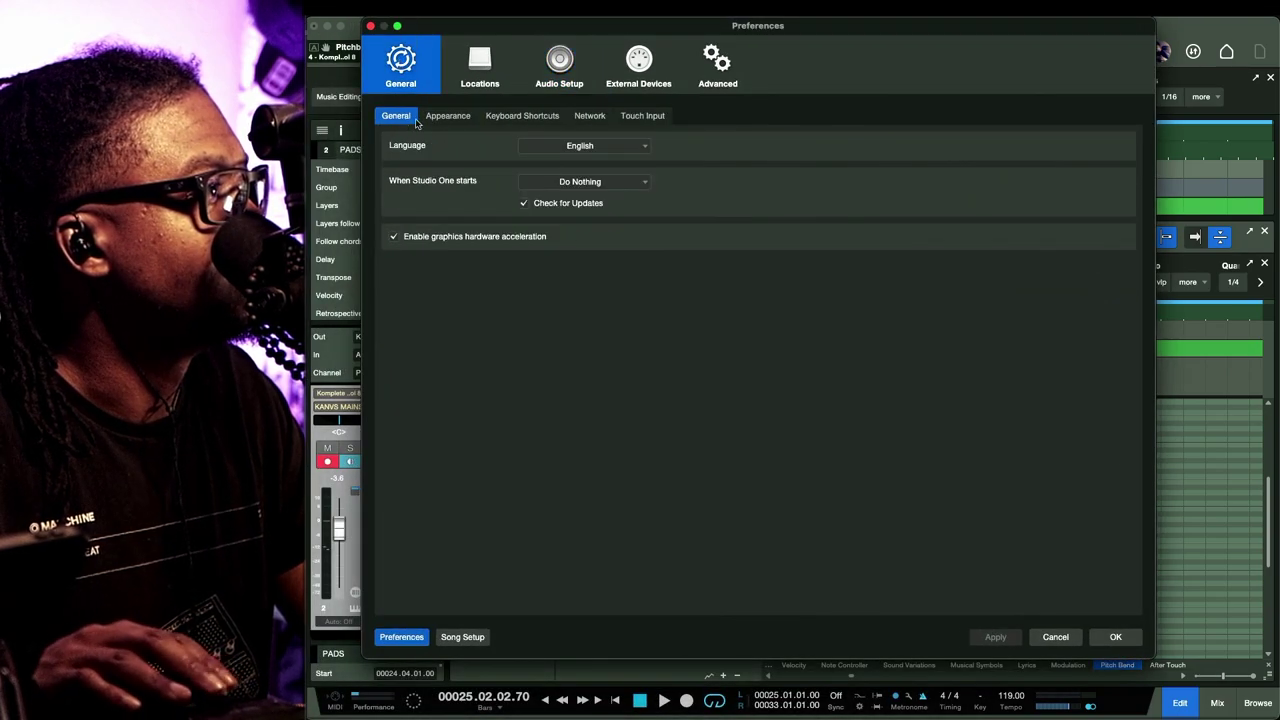
click(445, 116)
drag(989, 285, 691, 285)
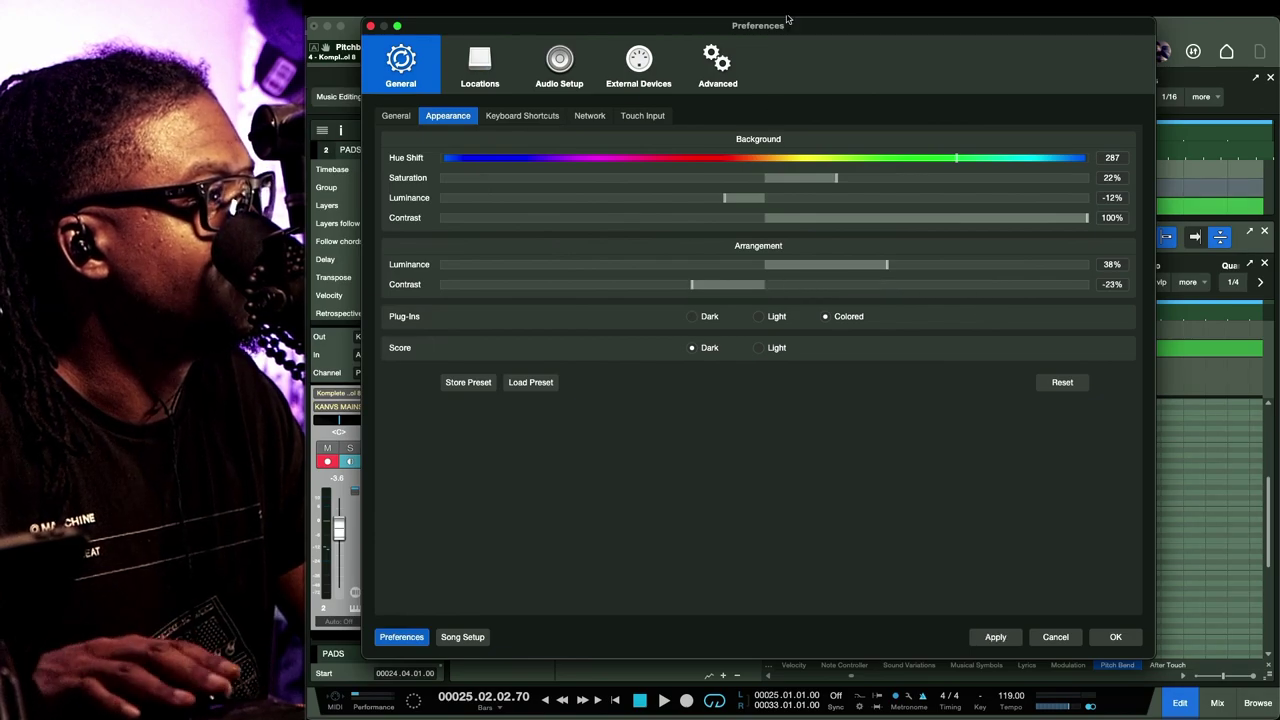
drag(786, 18, 475, 102)
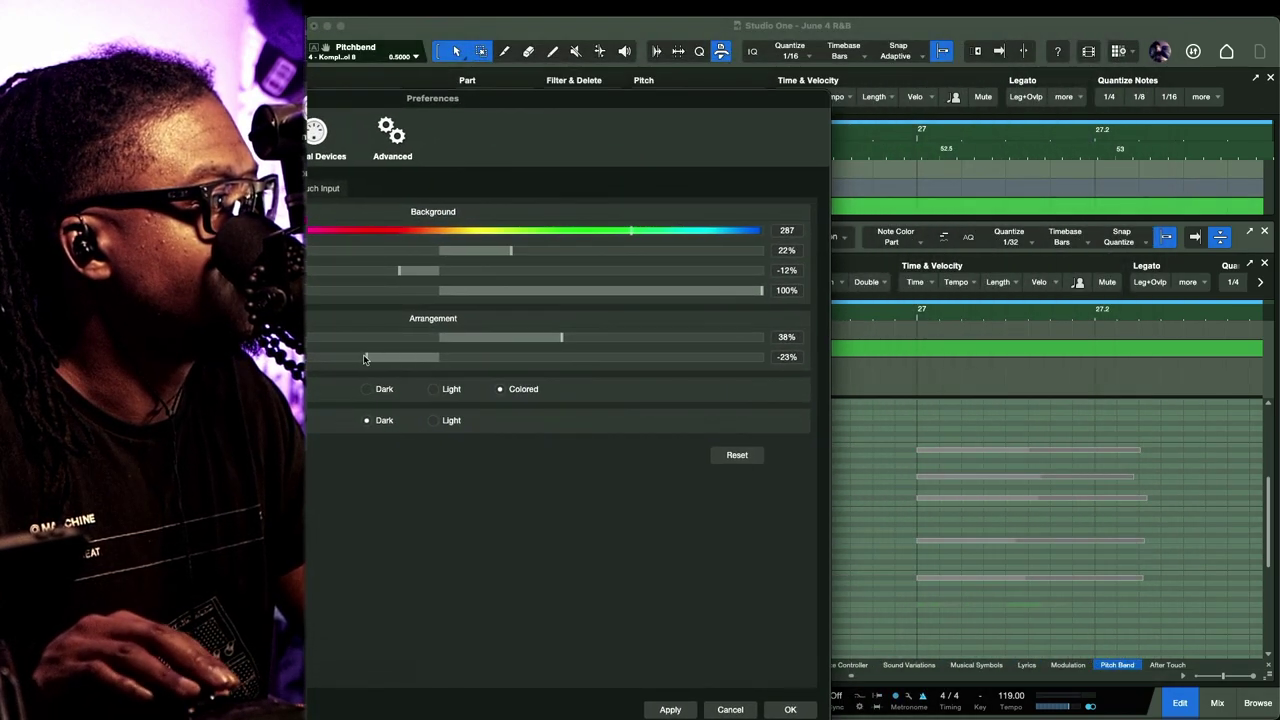
drag(355, 360, 245, 360)
drag(321, 376, 355, 343)
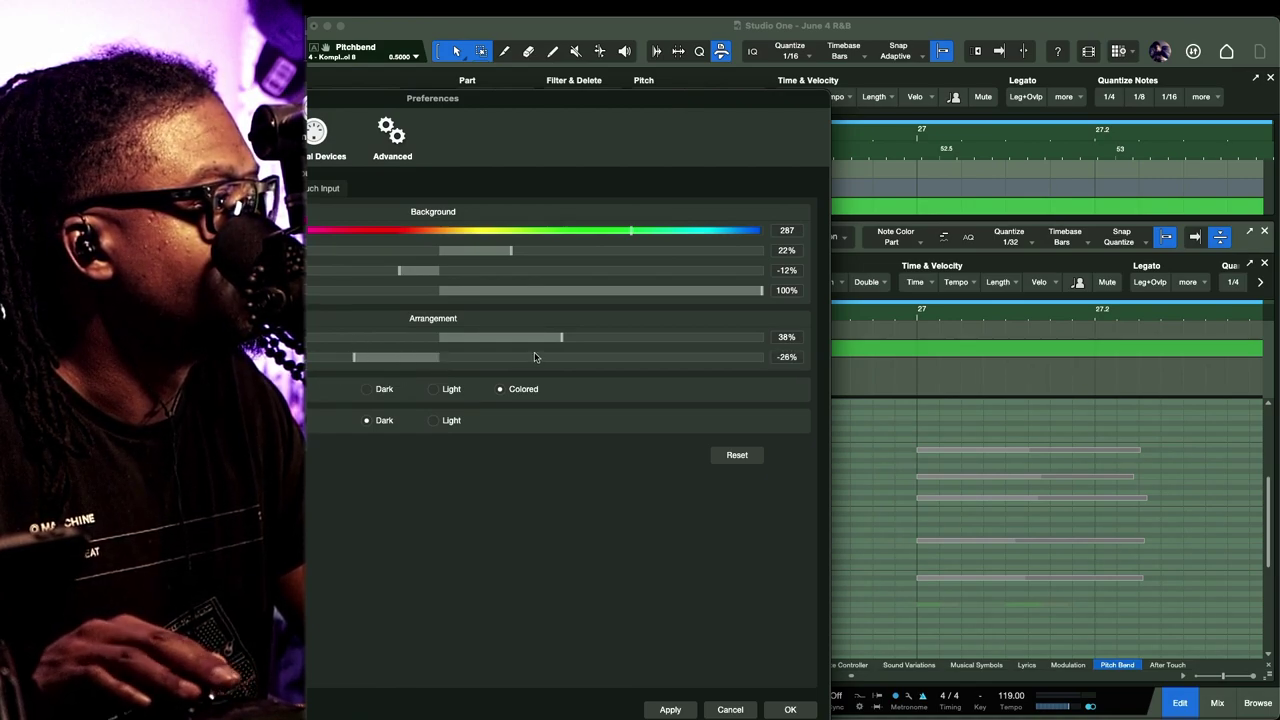
drag(557, 340, 655, 339)
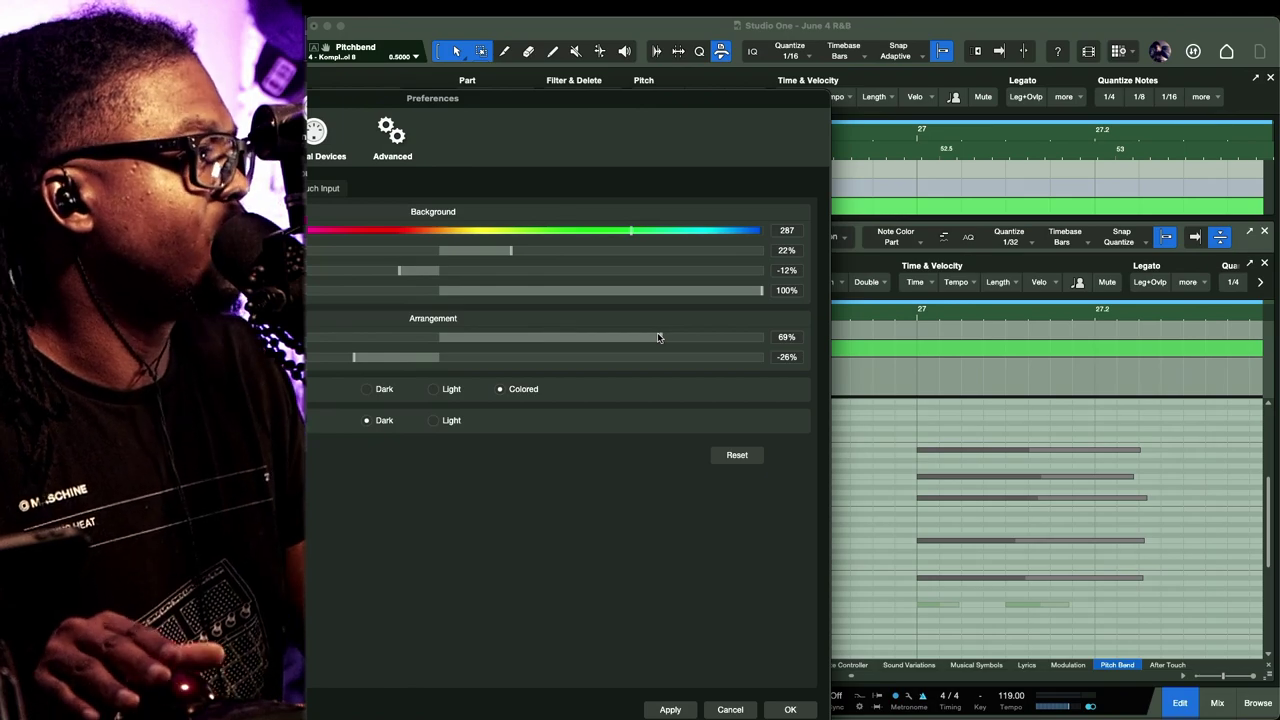
click(670, 709)
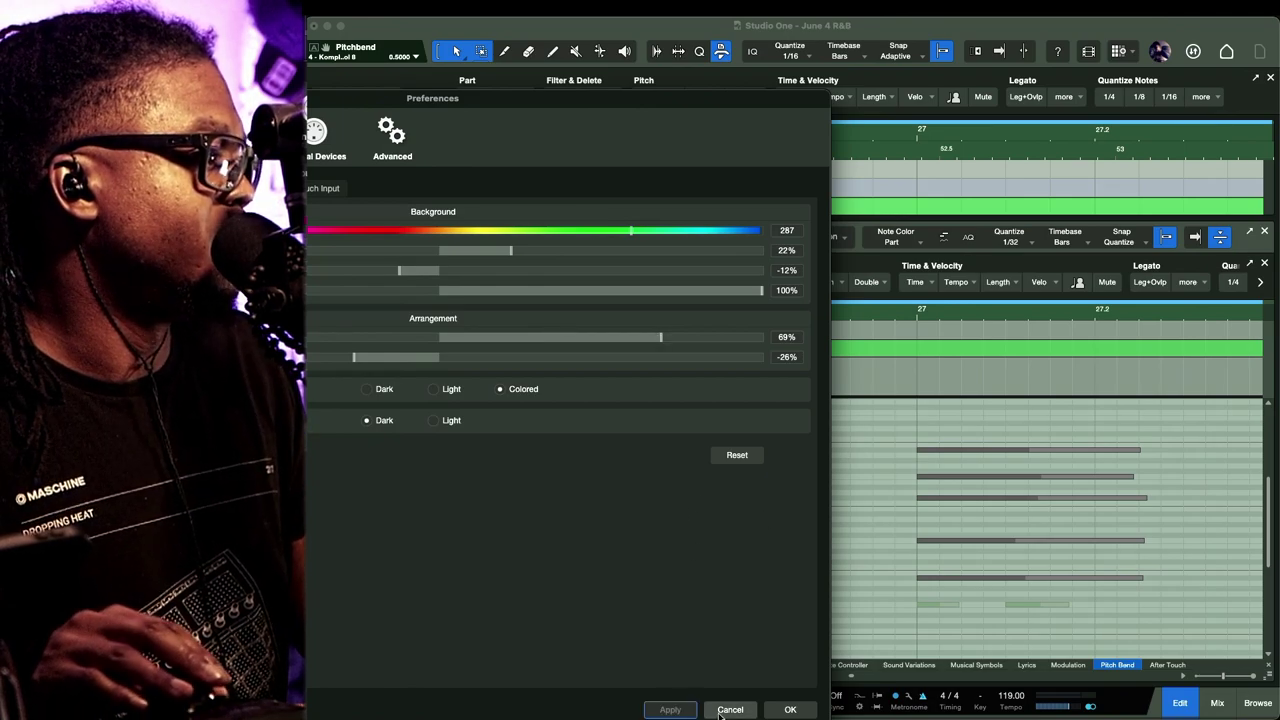
click(790, 710)
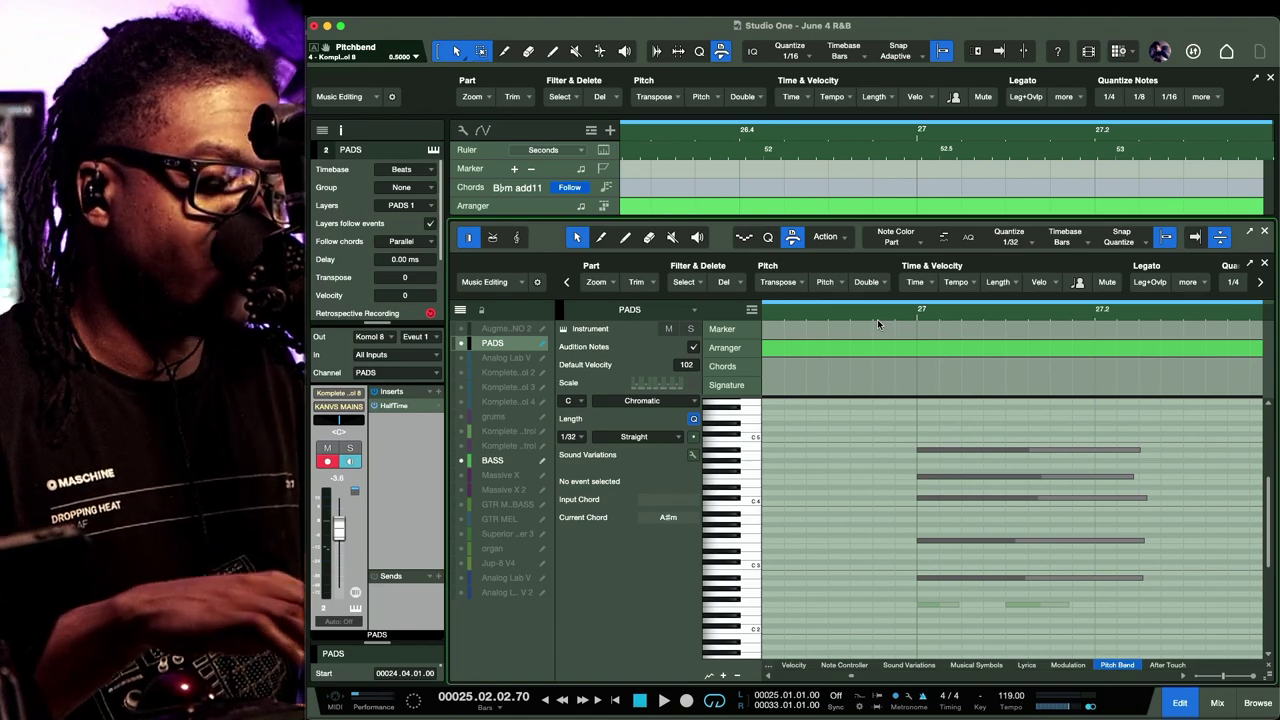
Show the Hook from bar 25 in the note editor and play it from between bars 26.3 and 26.4
key(w)
click(840, 313)
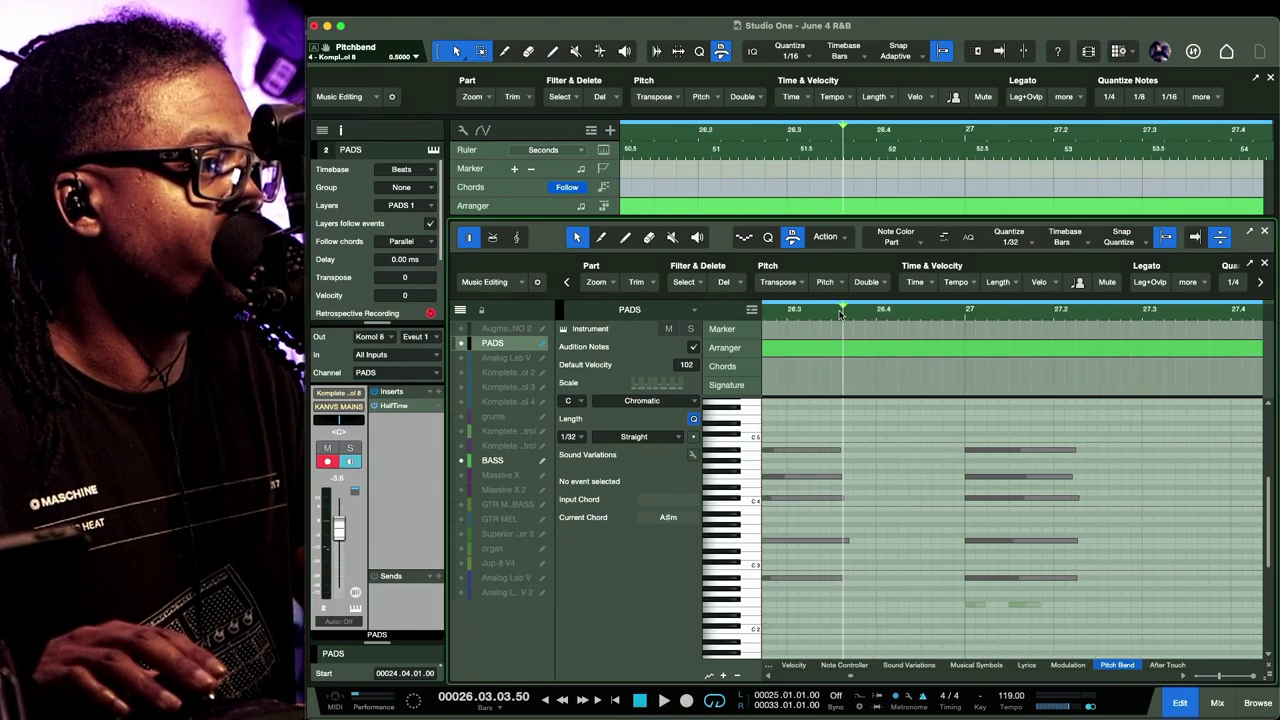
key(space)
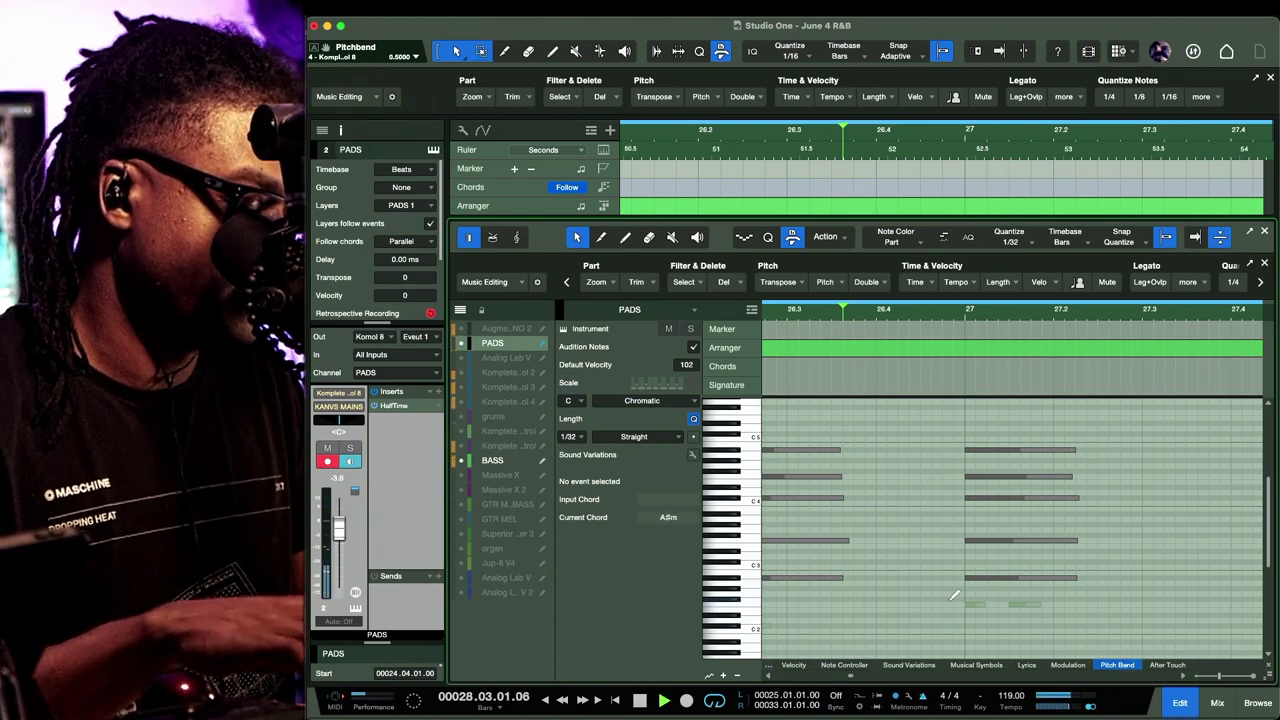
key(w)
key(w)
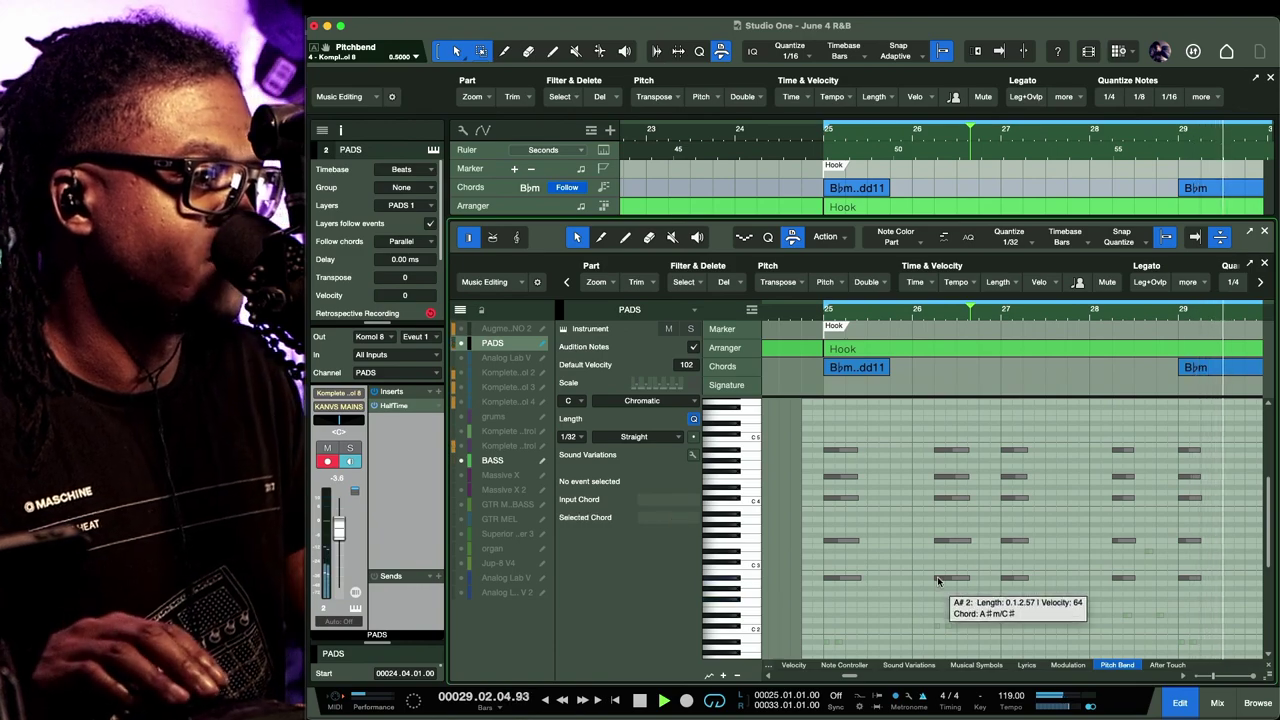
key(space)
key(space)
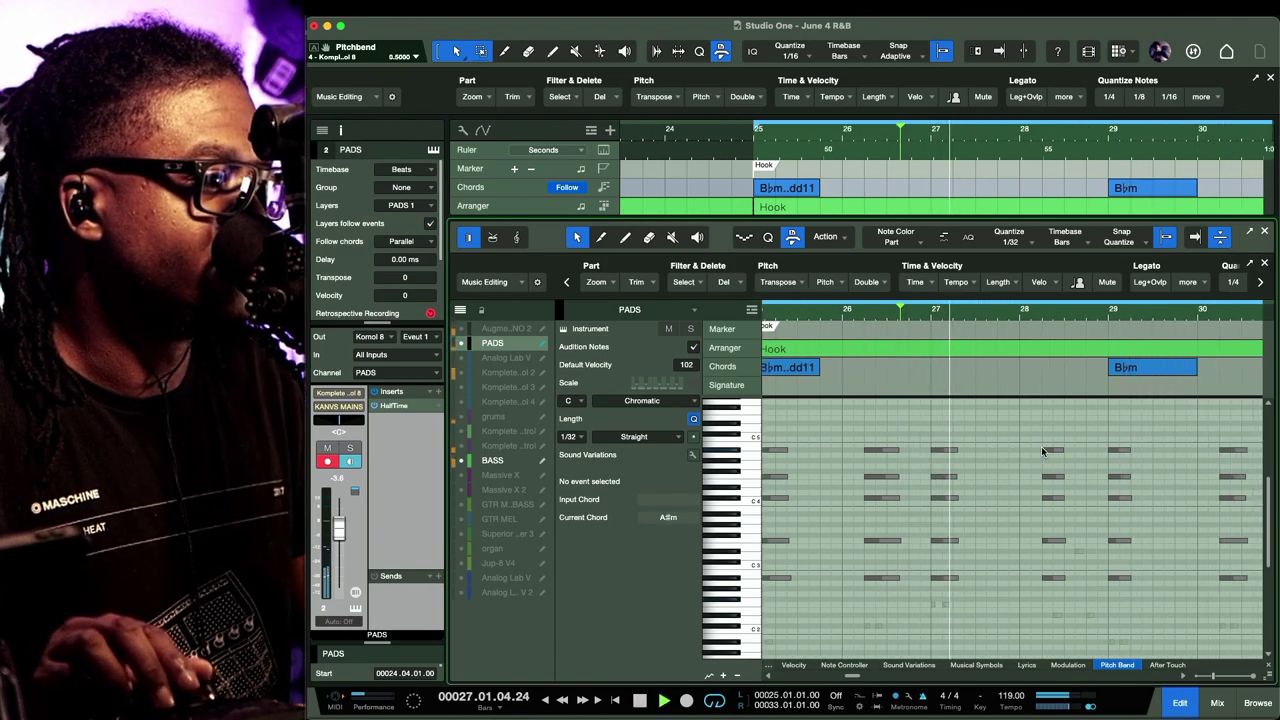
Play the end of the Hook from just before bar 32, leading into the F/A chord
scroll(1044, 450, right, 5)
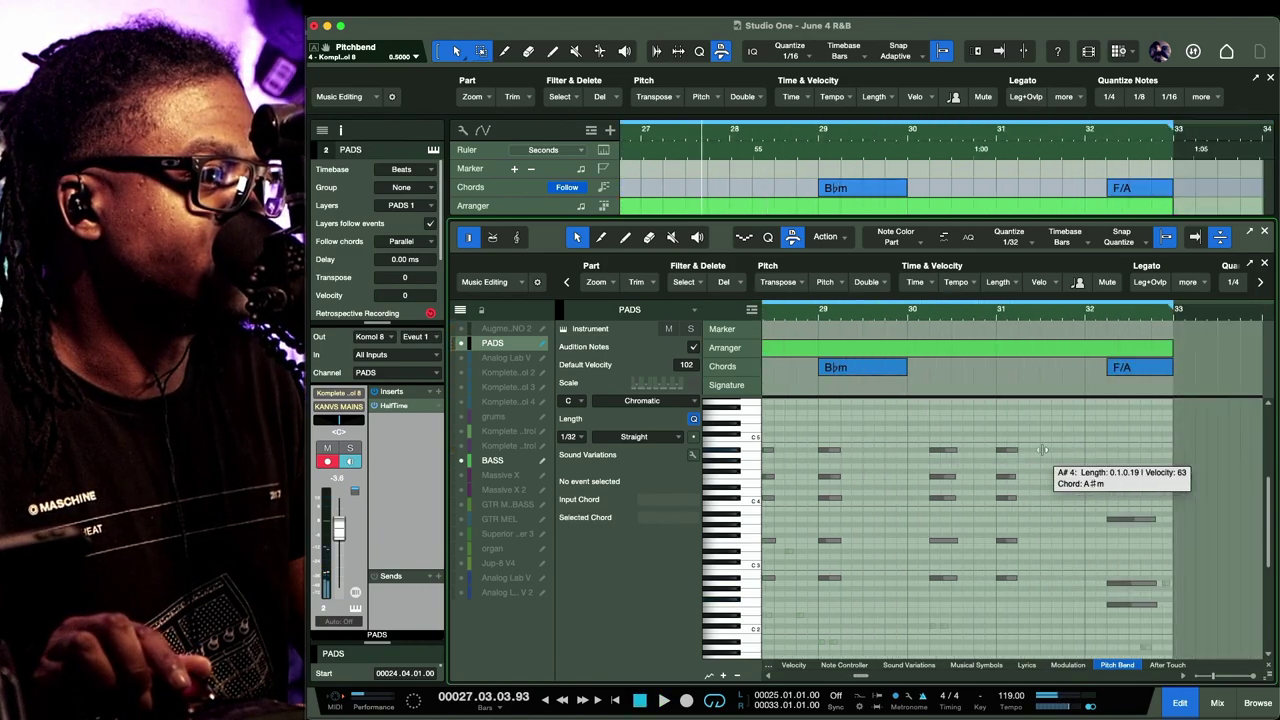
click(1048, 316)
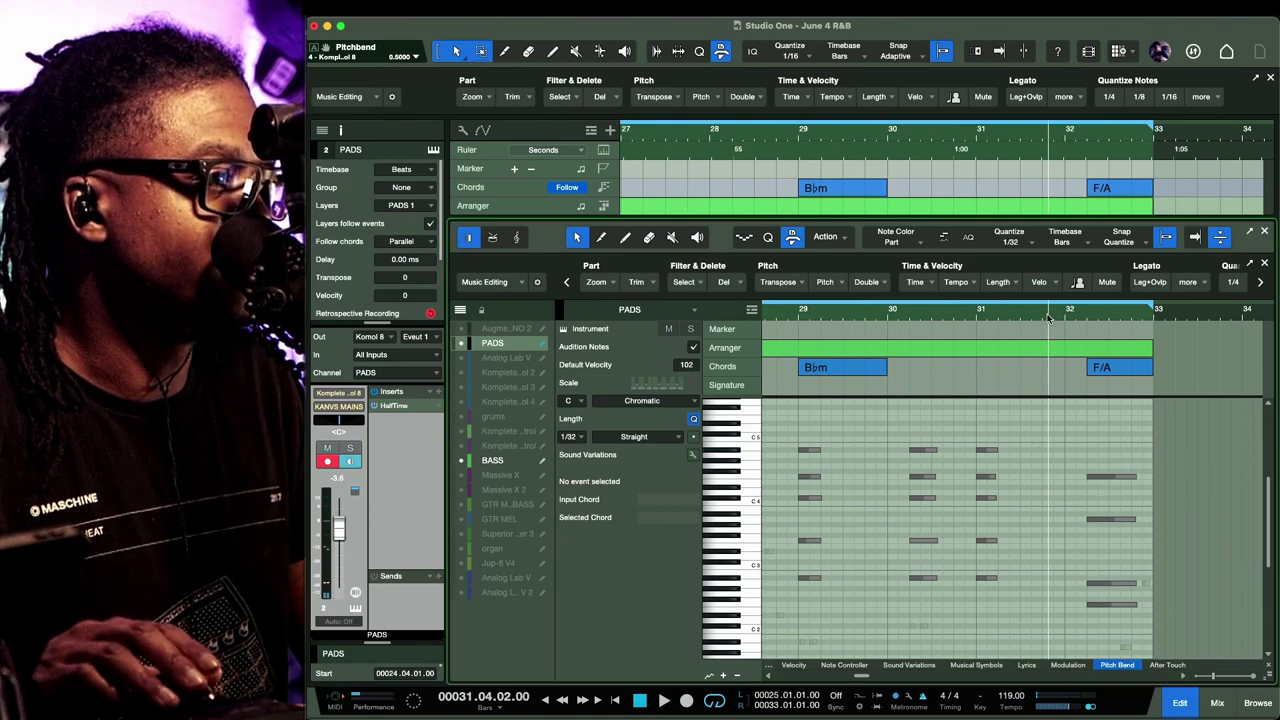
key(space)
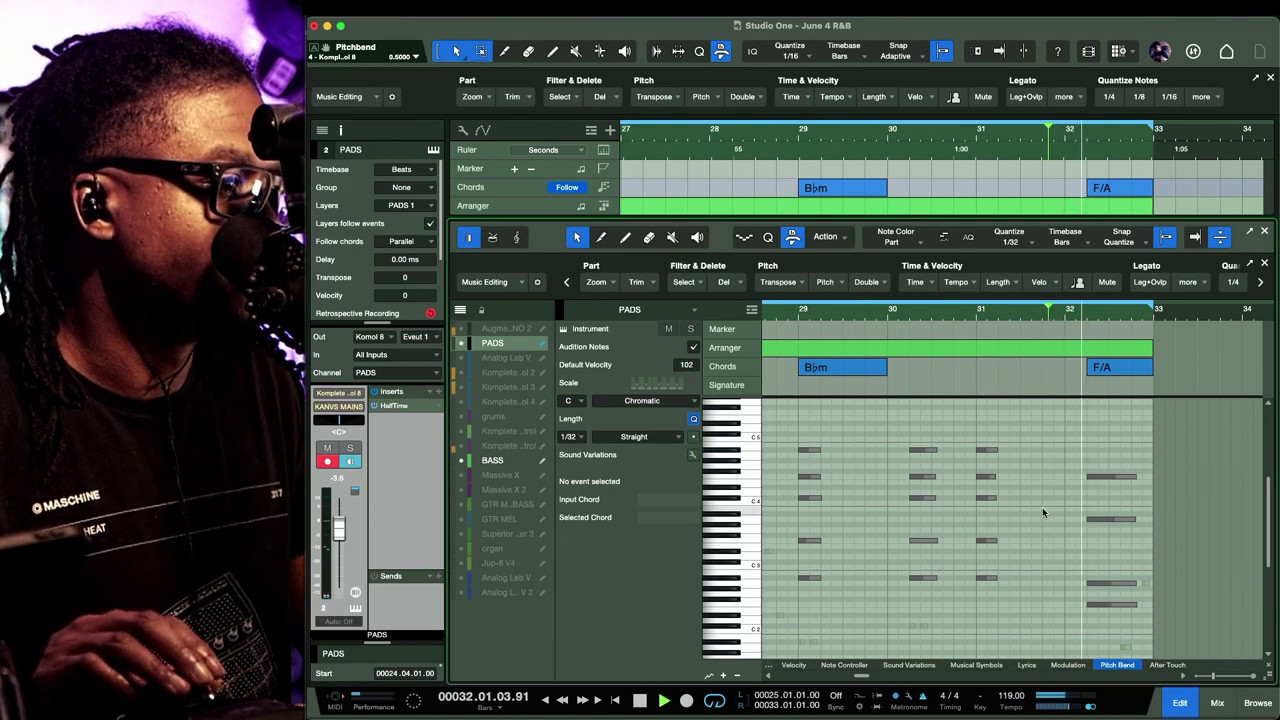
Select the PADS chord notes under F/A at bar 32.2 and shorten them, with the F4 length at 0.0.2.37
key(alt+e)
key(e)
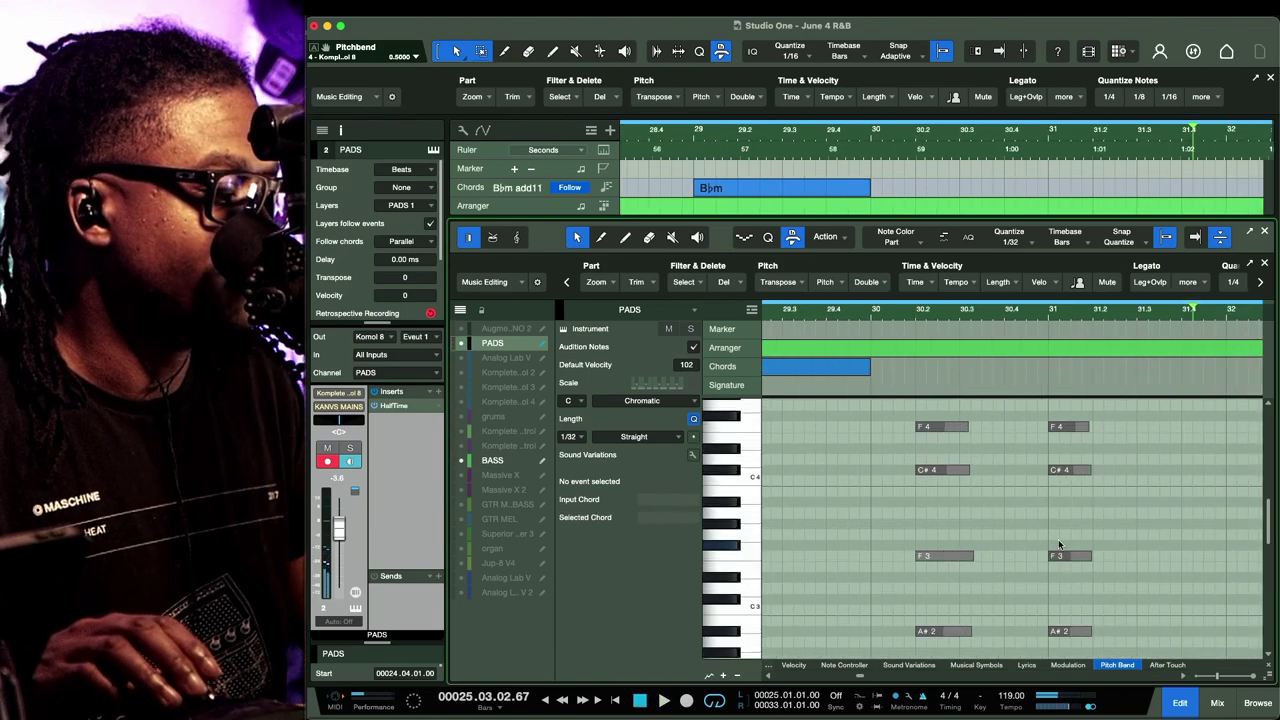
scroll(1058, 539, right, 5)
scroll(1058, 540, up, 4)
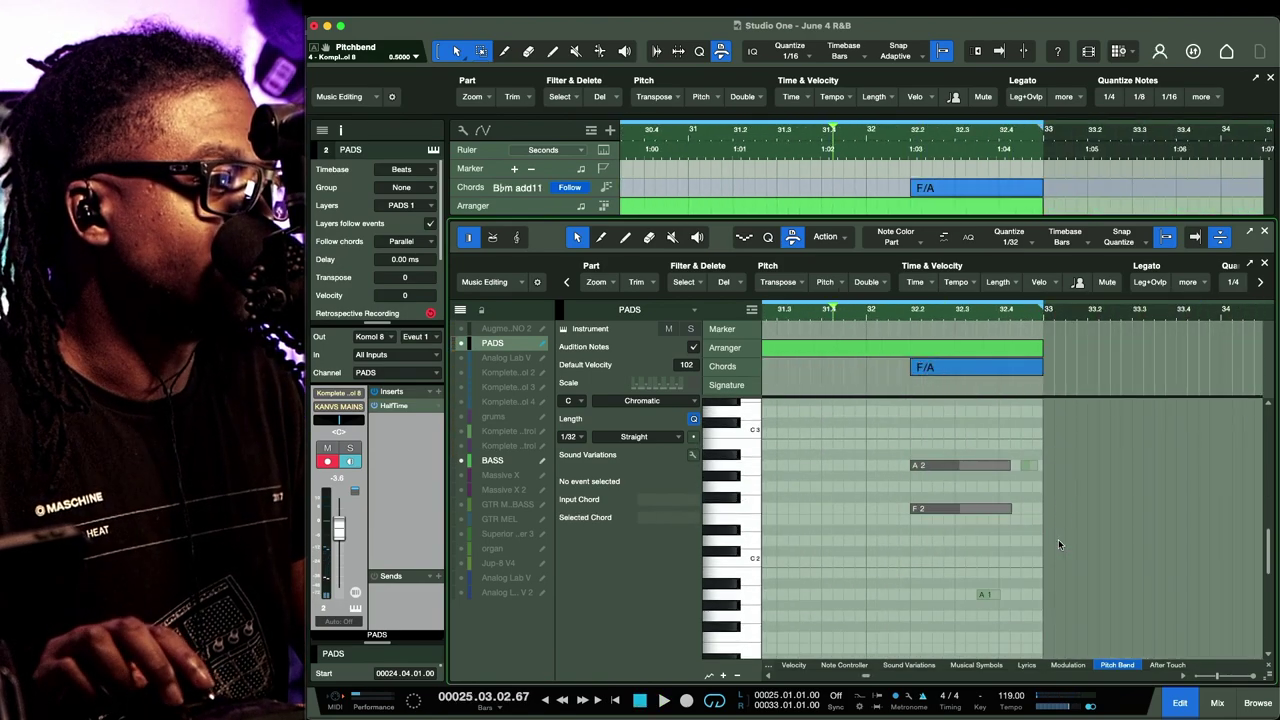
scroll(1058, 539, down, 4)
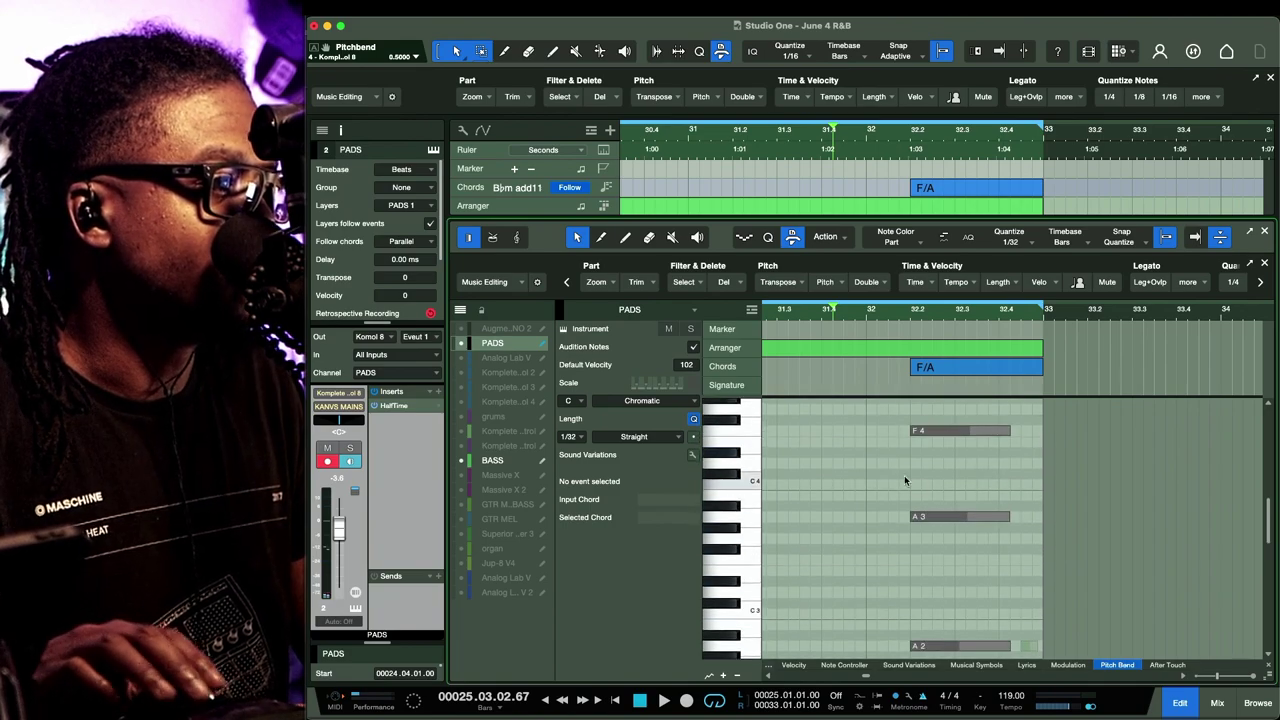
drag(901, 426, 934, 633)
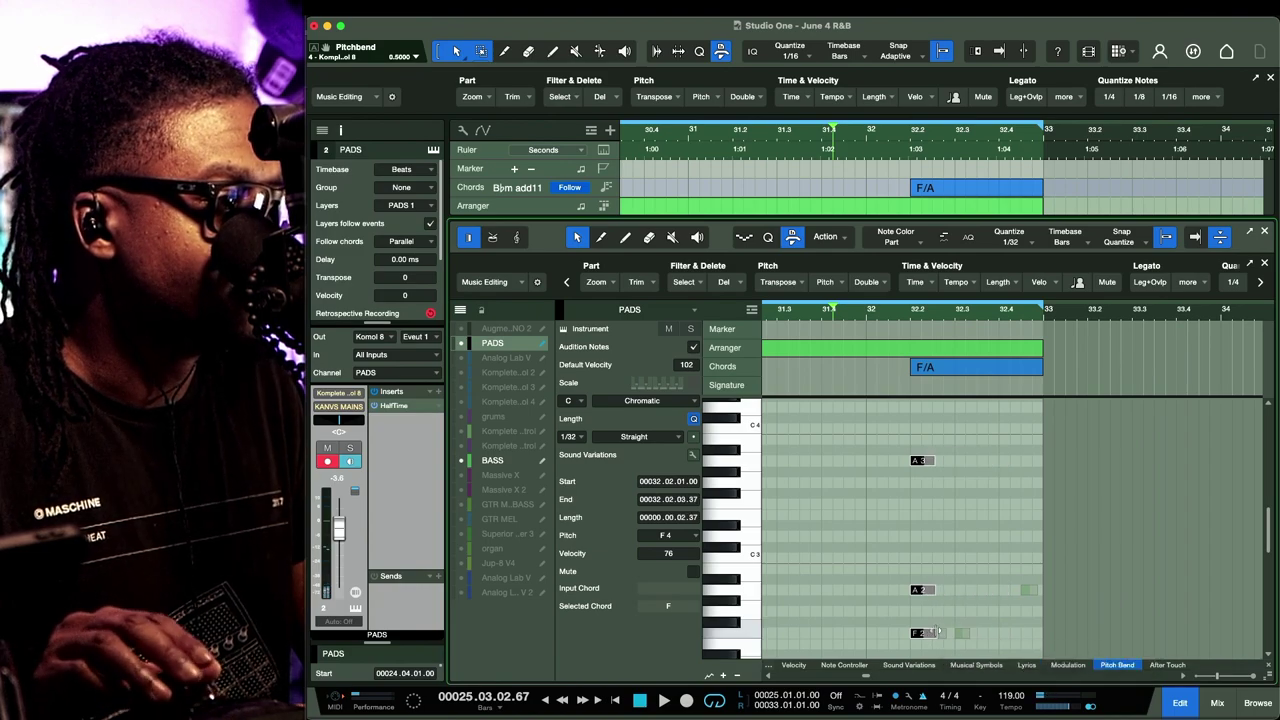
Move the selected PADS chord to start at 32.02.03.00, in line with the bass note, and play it back
scroll(938, 626, down, 3)
drag(920, 533, 1003, 536)
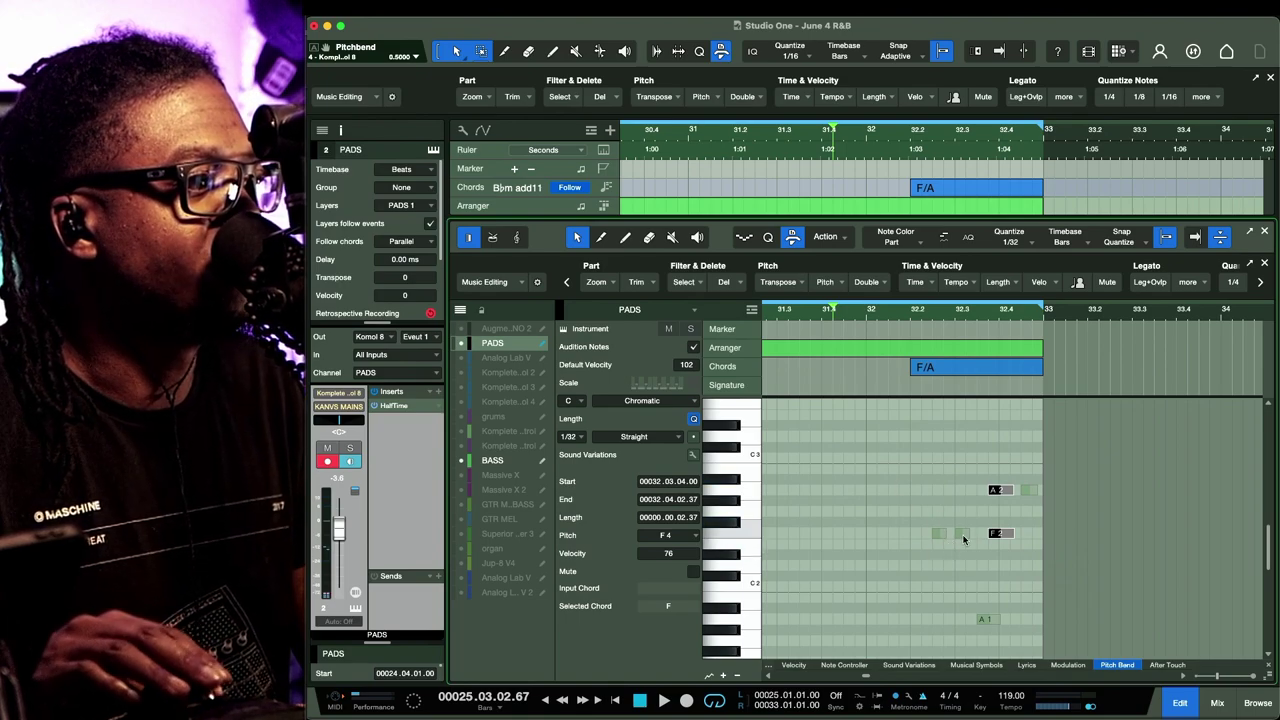
drag(997, 534, 943, 535)
key(space)
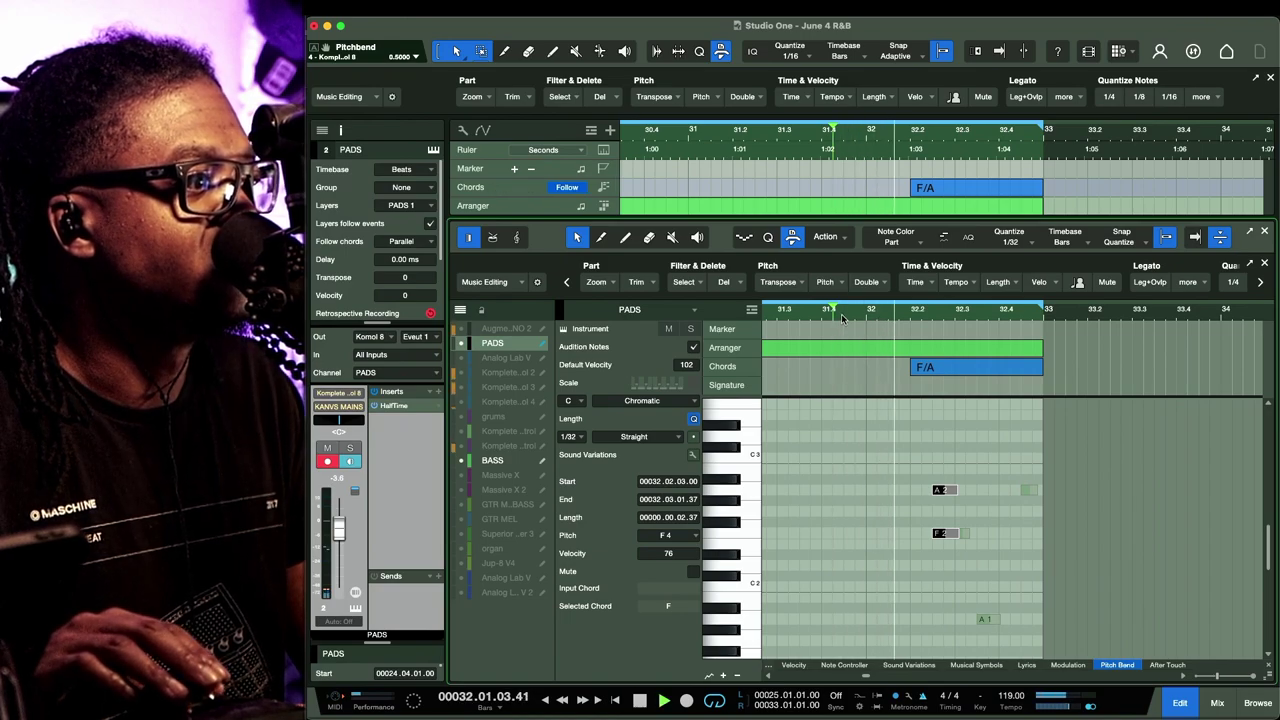
key(space)
Extend the selected PADS chord notes to end at about 32.04.04.37 and play back the result
drag(958, 533, 1035, 534)
key(space)
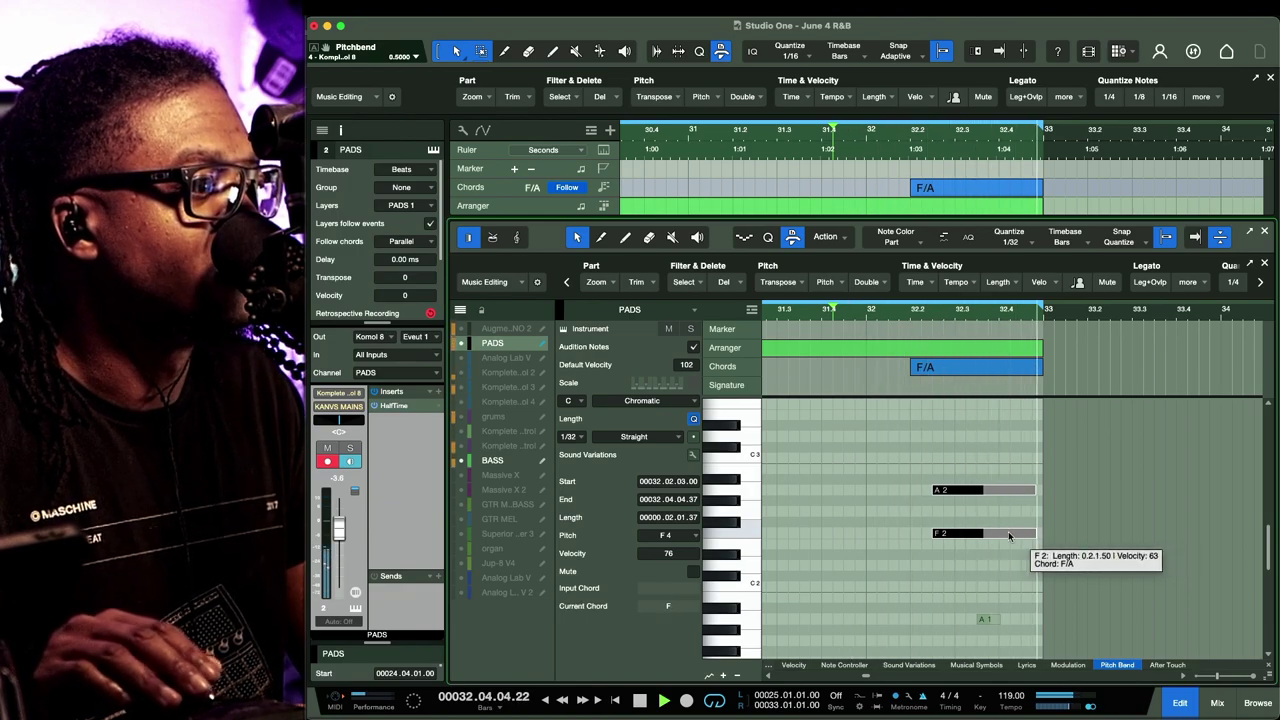
key(space)
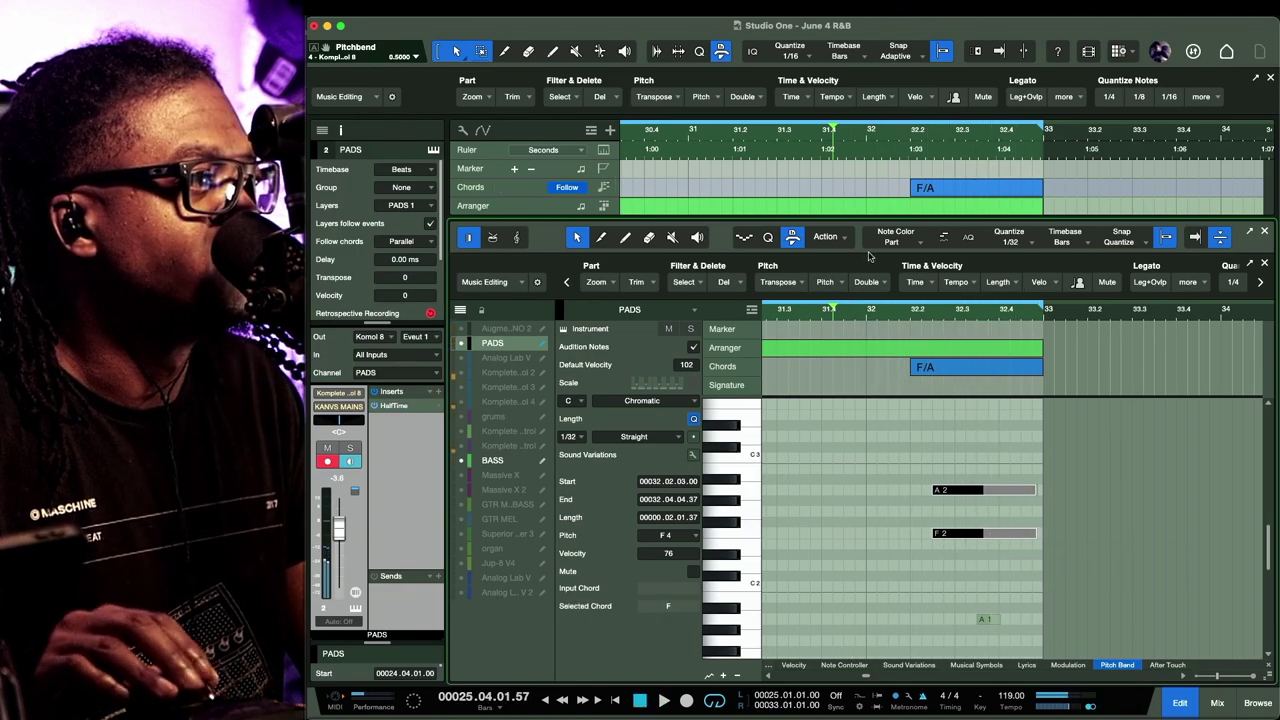